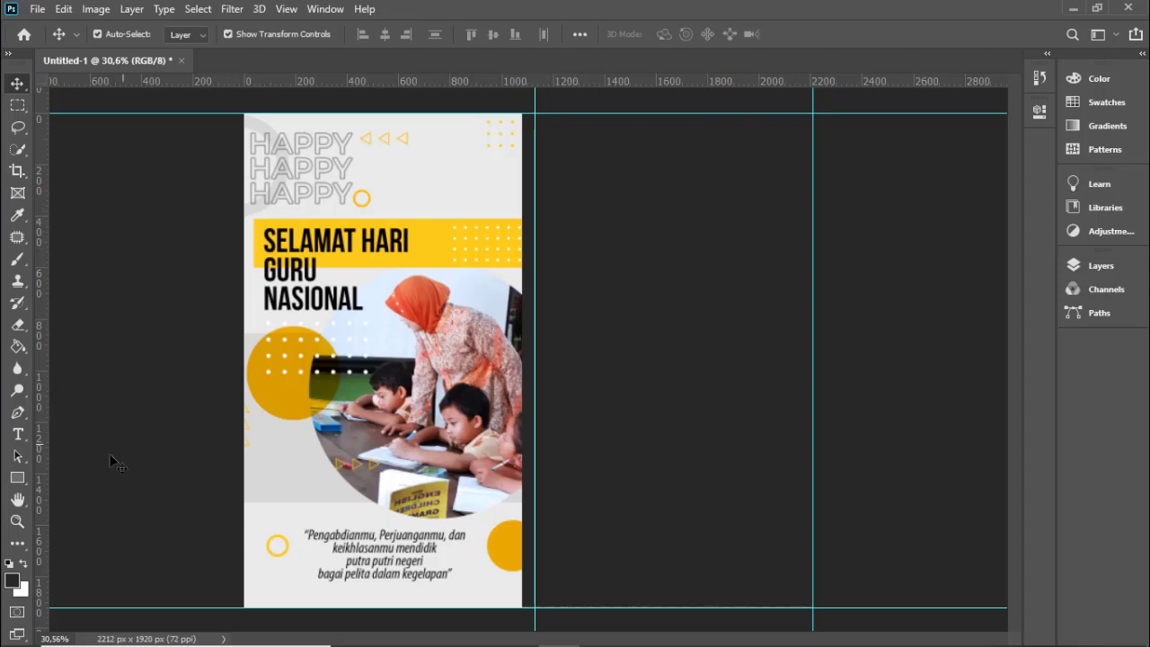
- Create a 1080×1920 px rectangle with the Rectangle tool
left_click(18, 477)
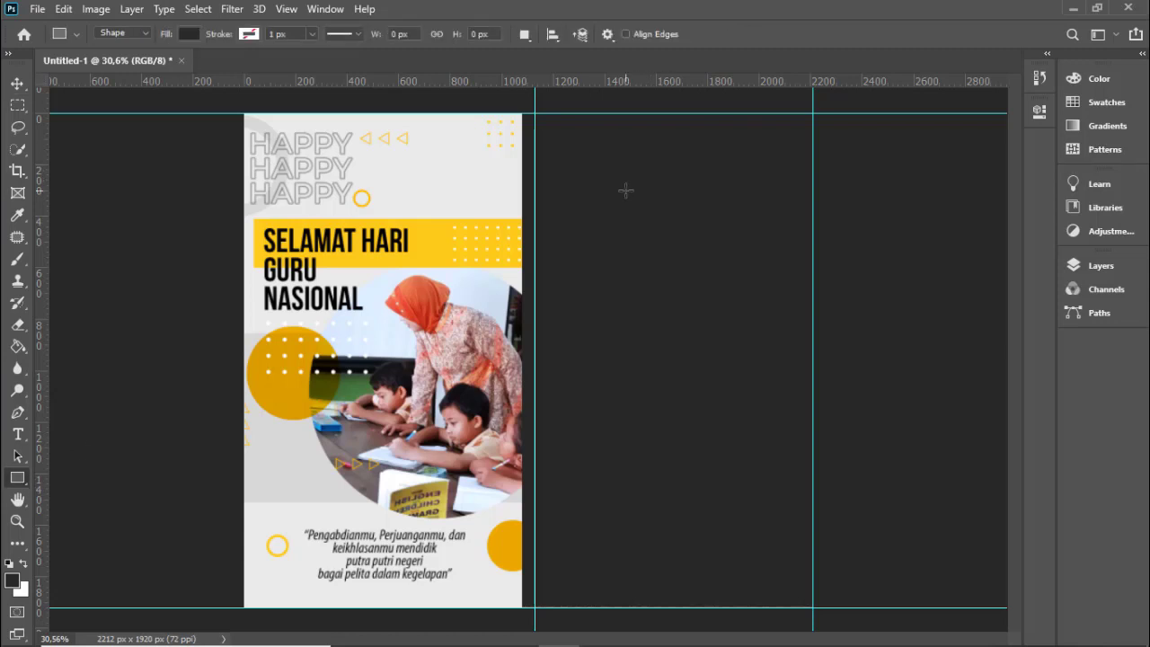
left_click(609, 172)
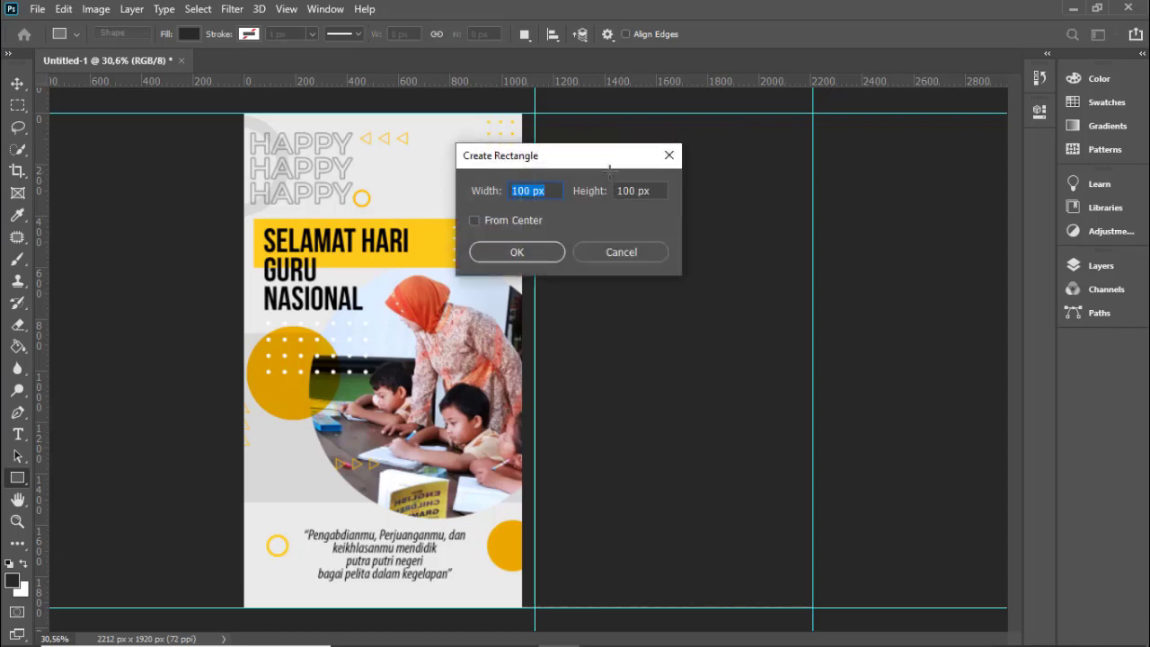
type("1")
key("Tab")
type("1")
key("Return")
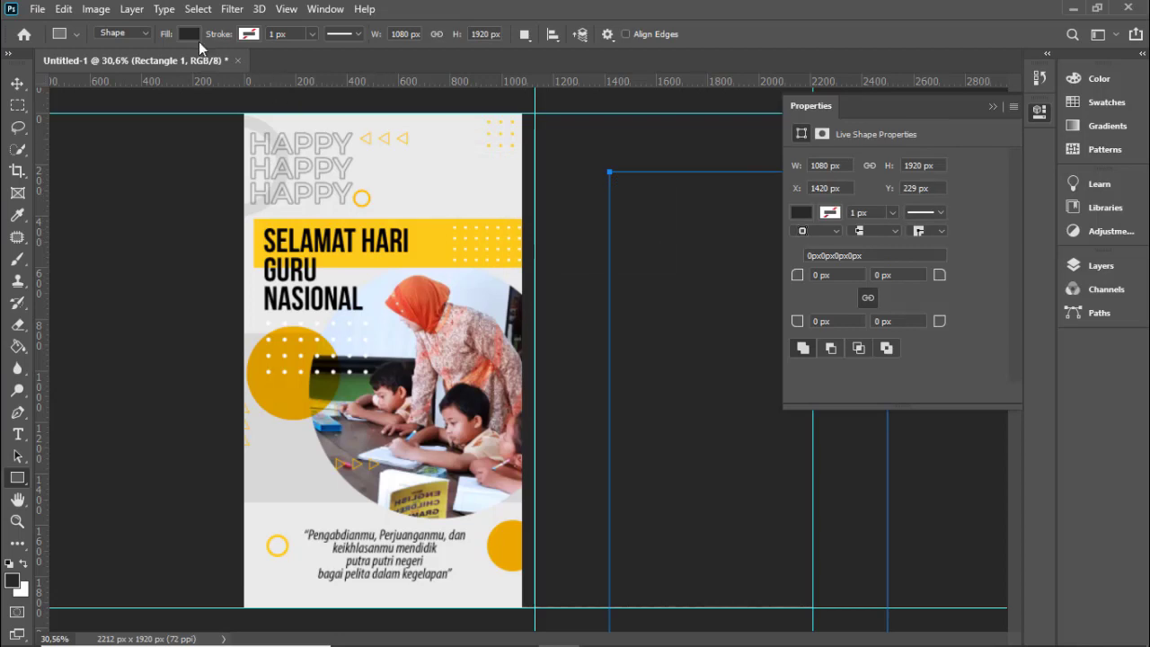
- Fill the rectangle with light grey #eaeaea sampled from the panel and place it beside the panel
left_click(807, 213)
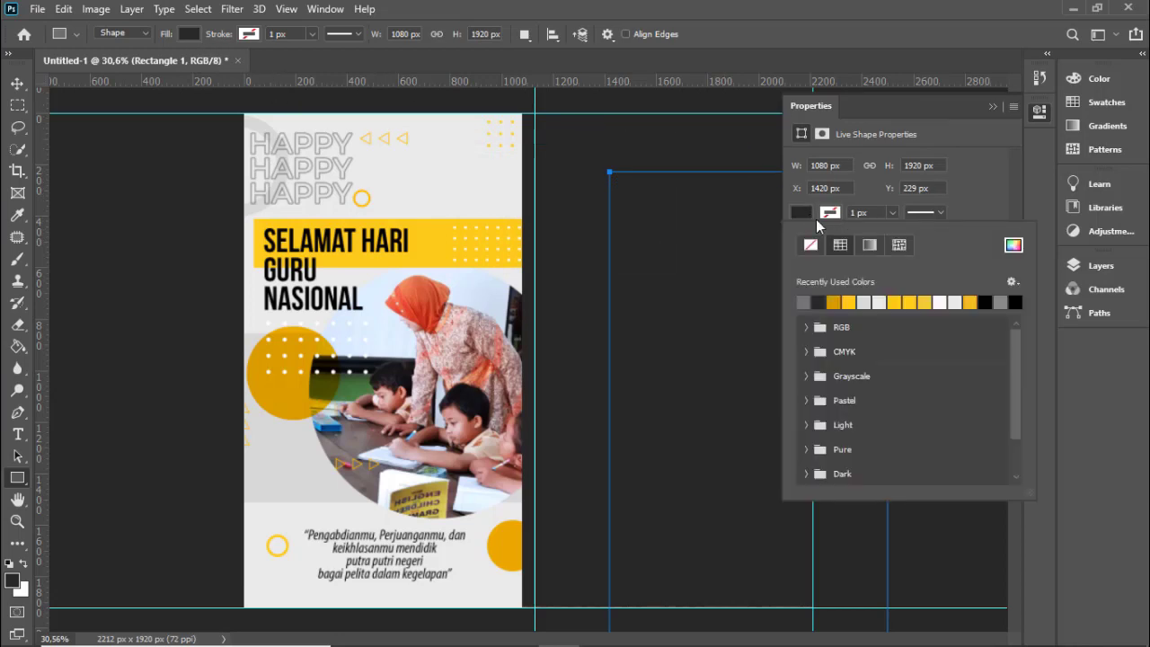
left_click(1012, 245)
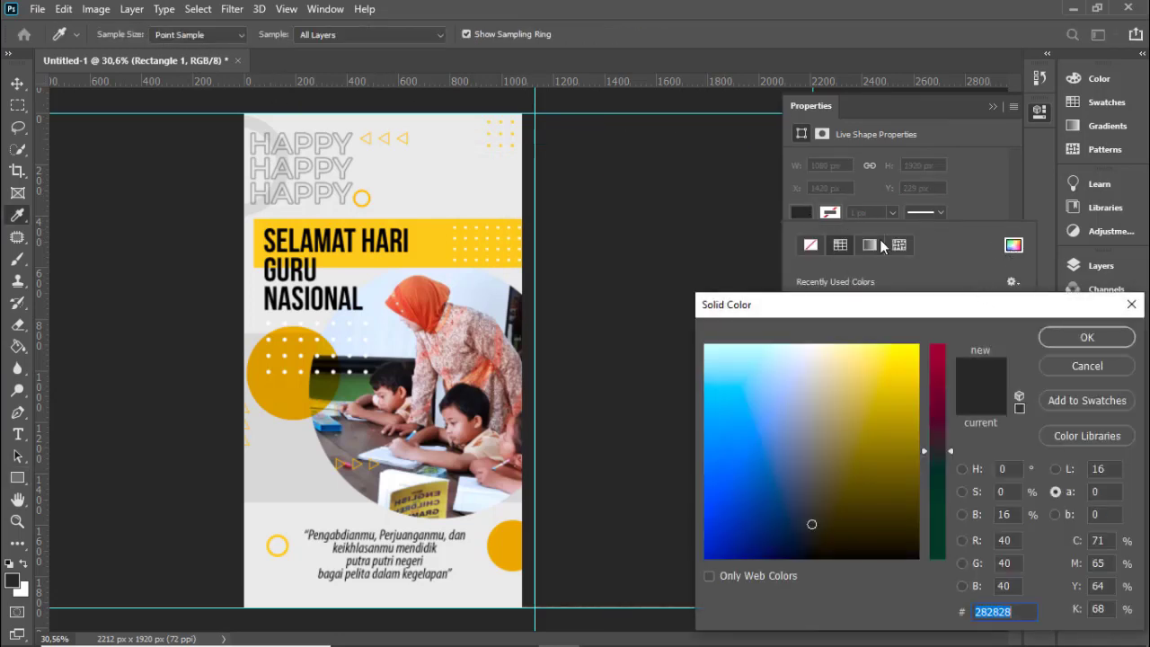
left_click(484, 167)
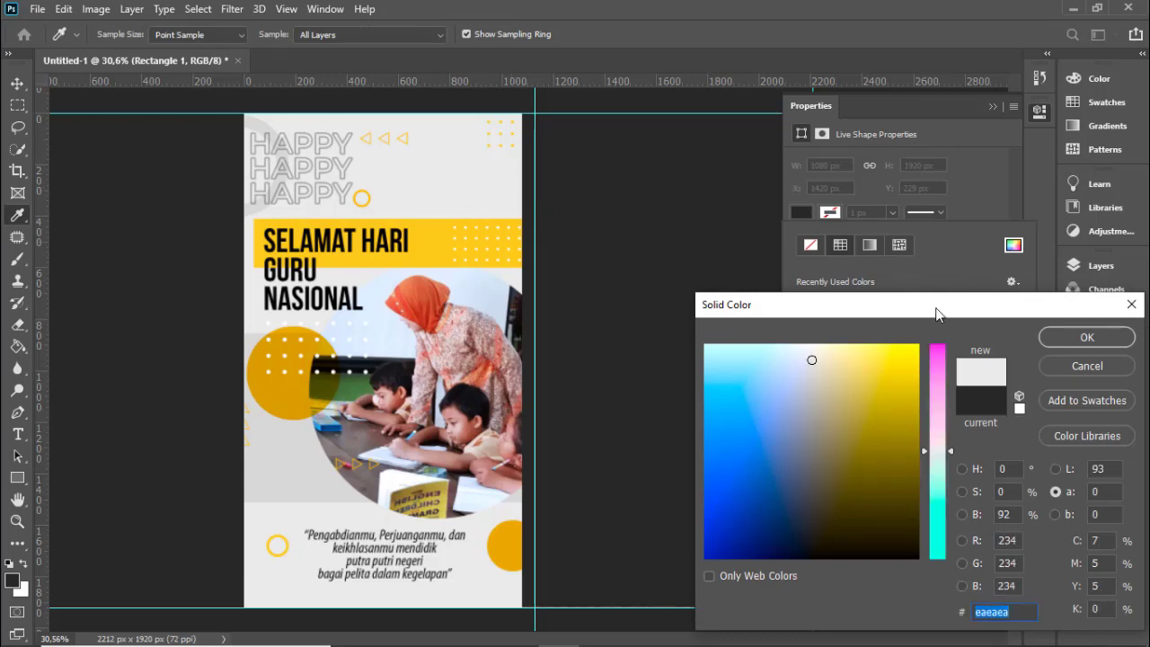
left_click_drag(939, 309, 848, 147)
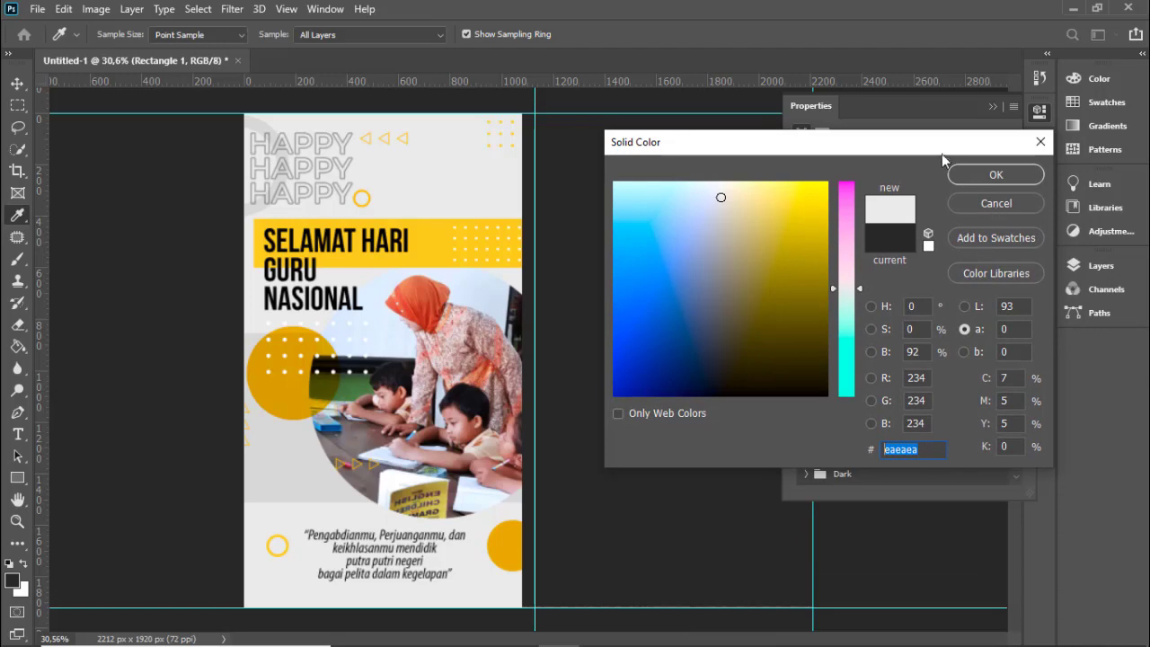
left_click_drag(942, 159, 989, 281)
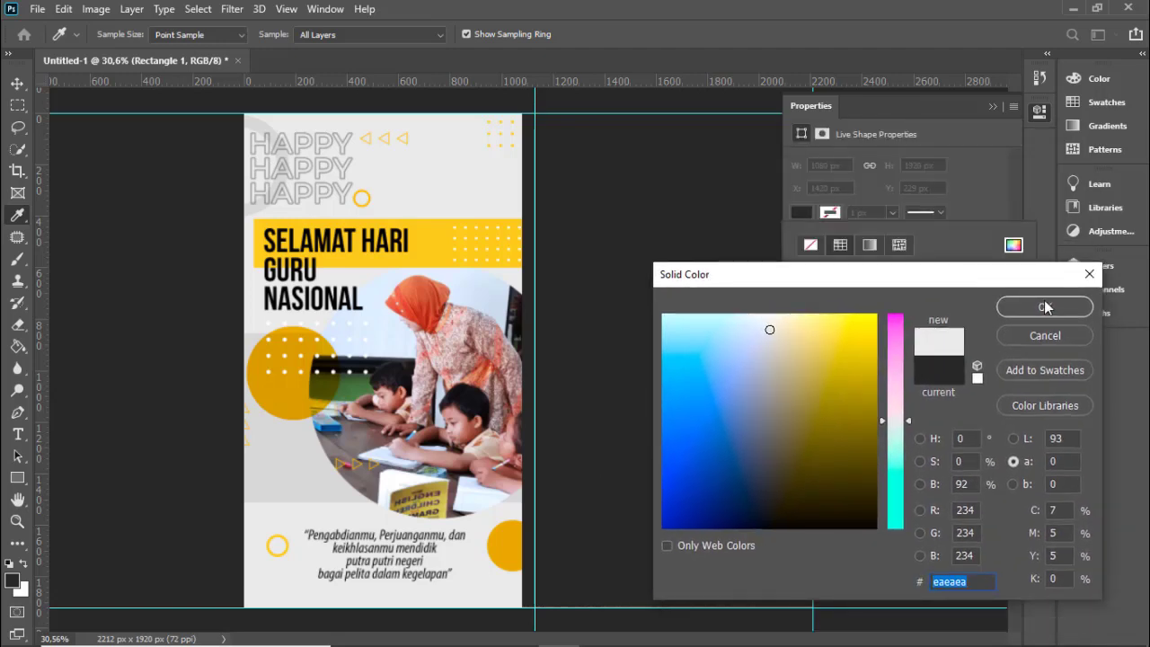
left_click(1044, 307)
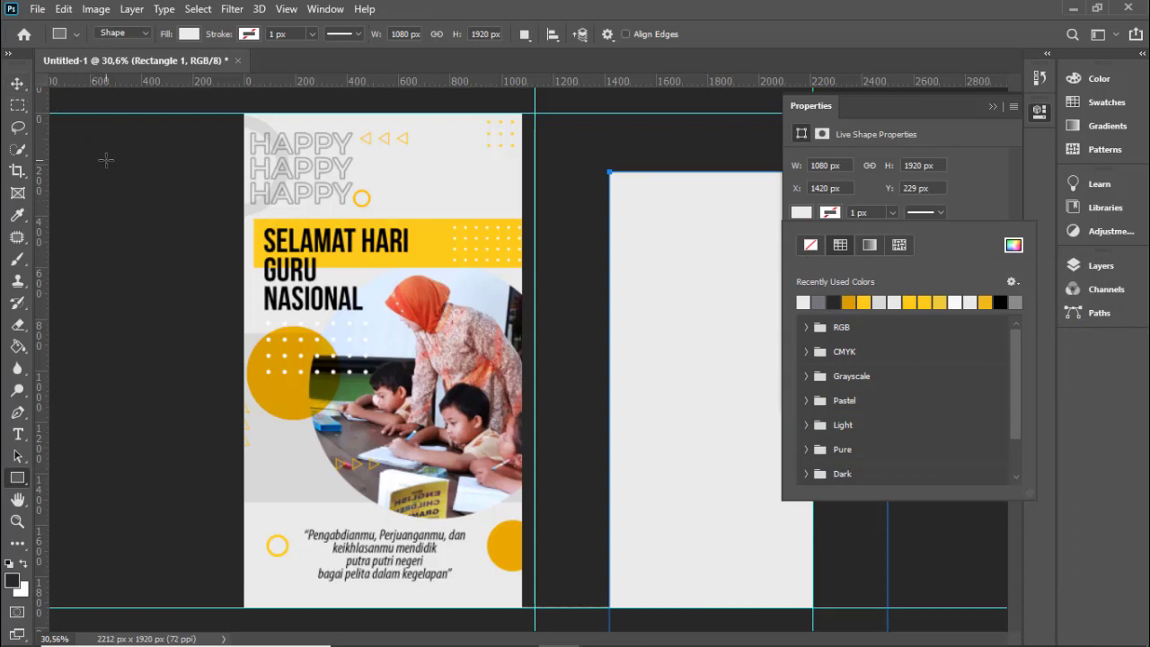
key("Escape")
key("v")
mouse_move(685, 257)
left_mouse_down()
mouse_move(607, 198)
mouse_move(608, 171)
left_mouse_up()
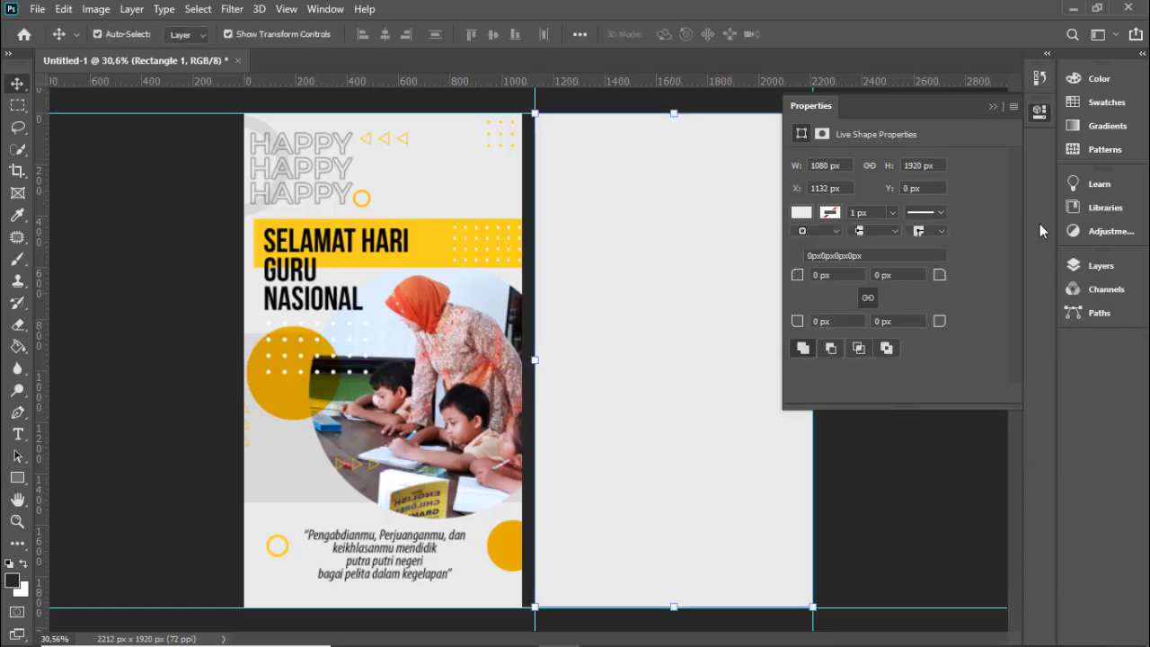
- Lock the Rectangle 1 background and draw a wide band across the second panel's middle
left_click(1103, 267)
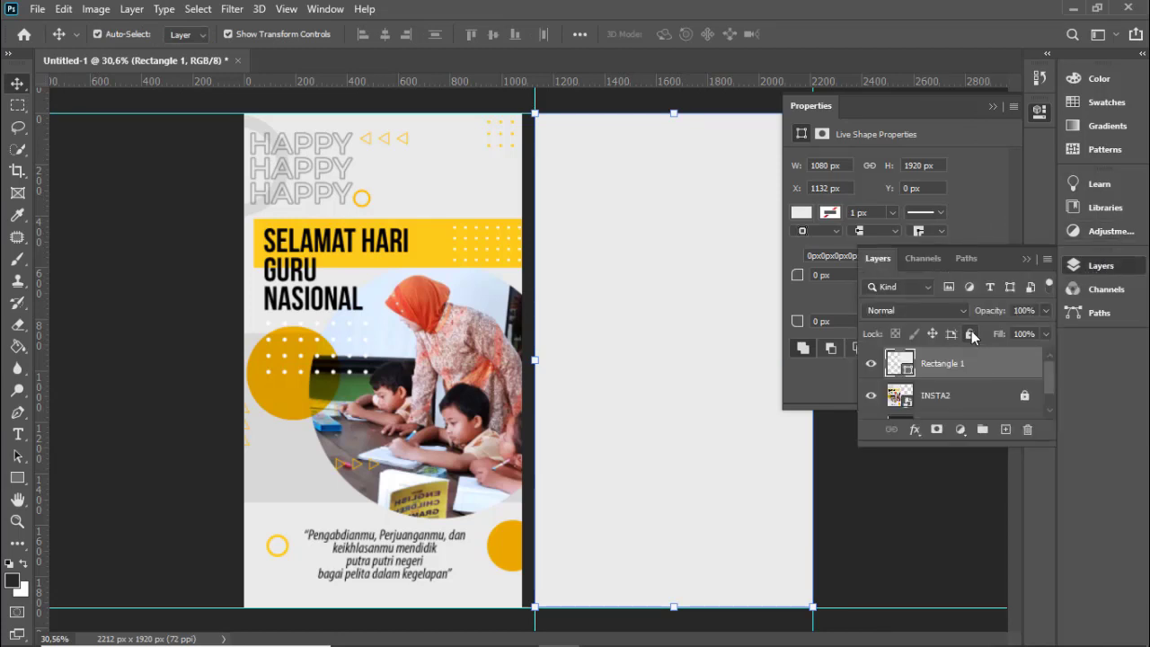
left_click(971, 334)
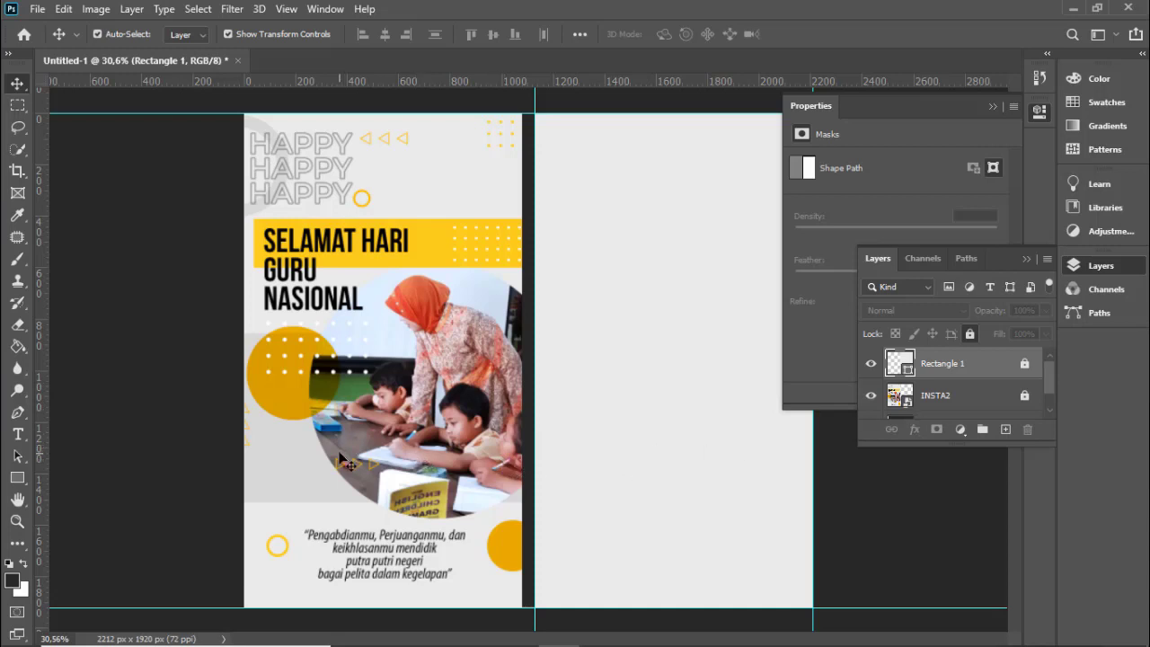
left_click(25, 481)
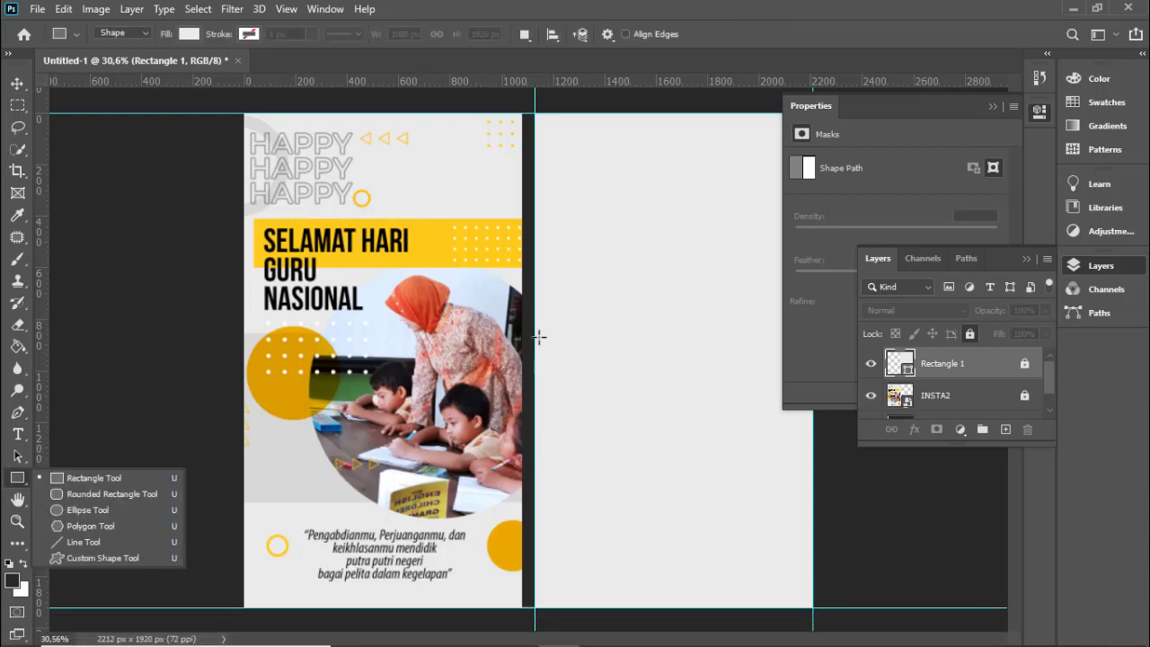
left_click_drag(534, 342, 849, 496)
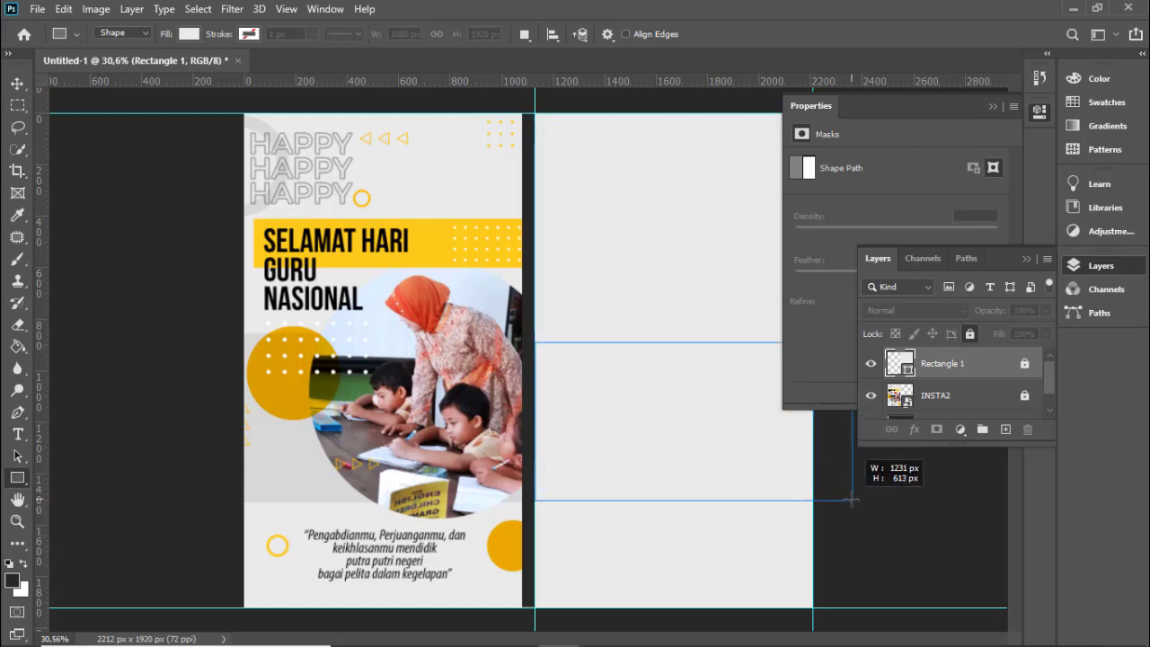
left_click_drag(849, 496, 851, 499)
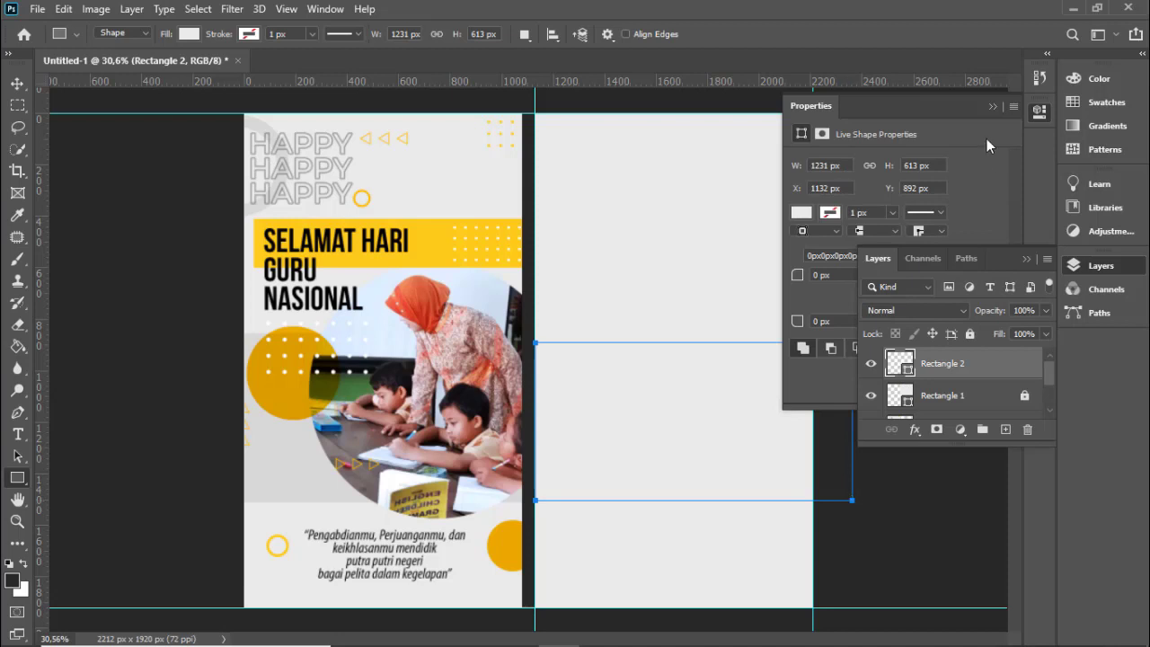
- Fill the band with darker grey #d8d8d8 and lock its Rectangle 2 layer
double_click(910, 367)
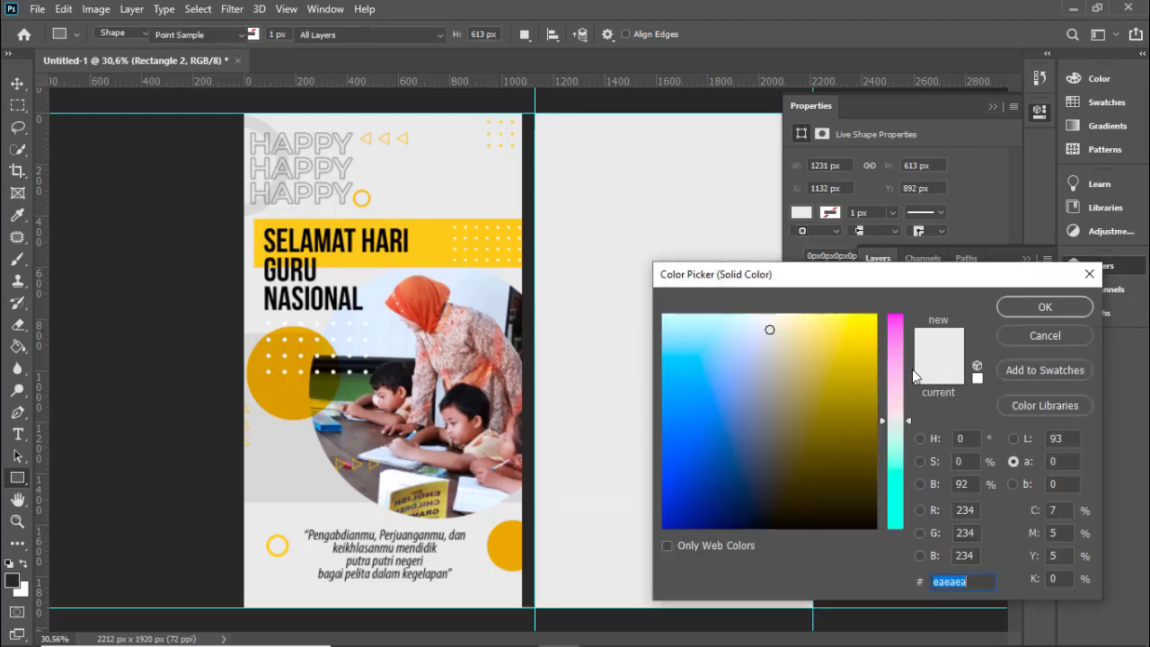
left_click(286, 478)
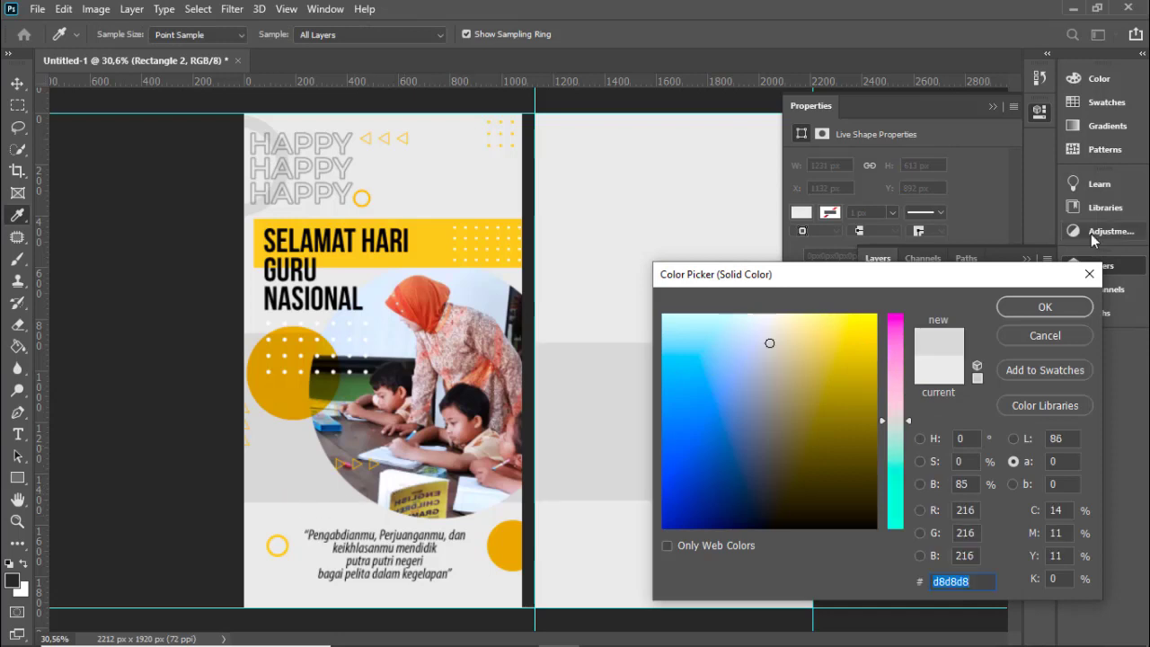
left_click(1030, 309)
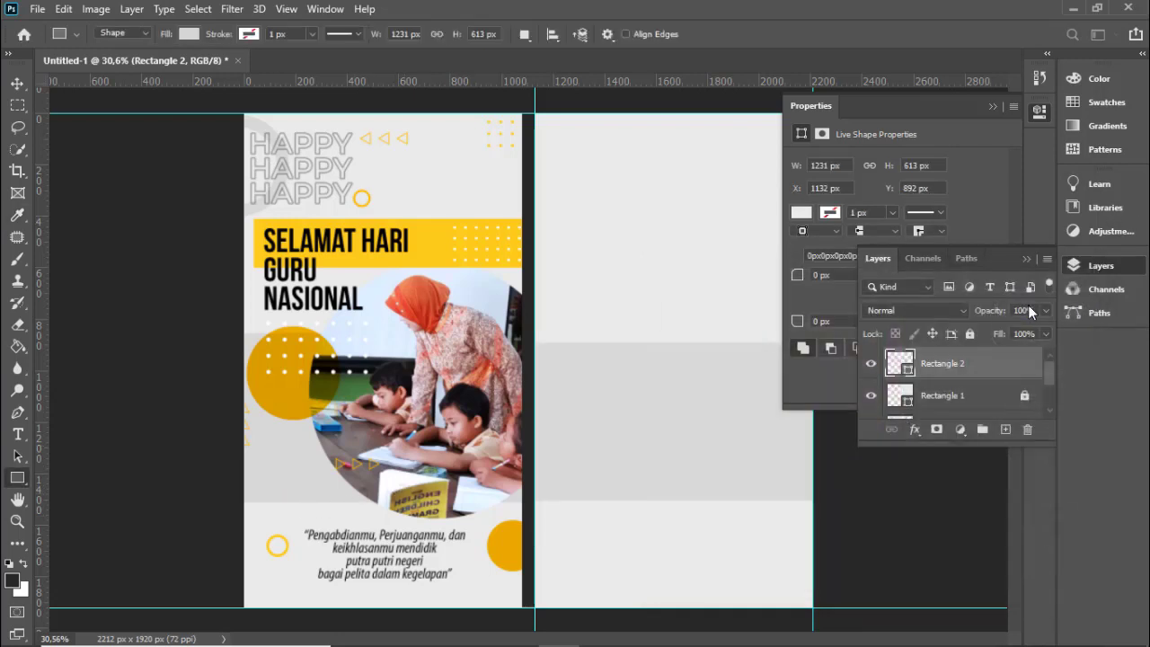
left_click(999, 104)
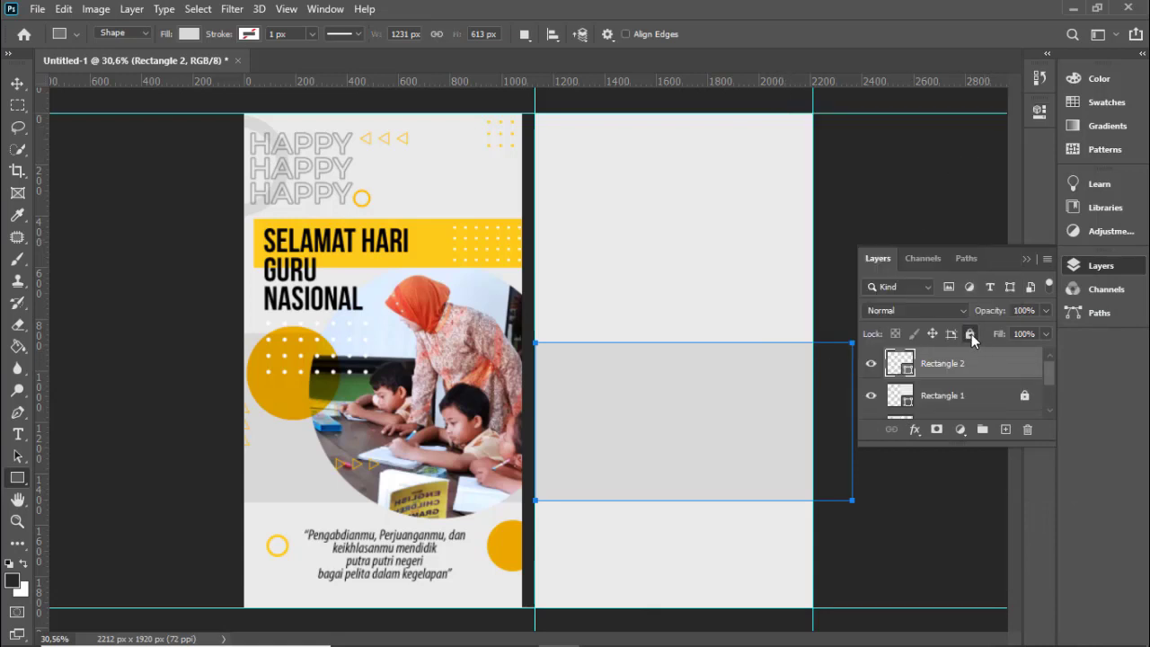
left_click(971, 334)
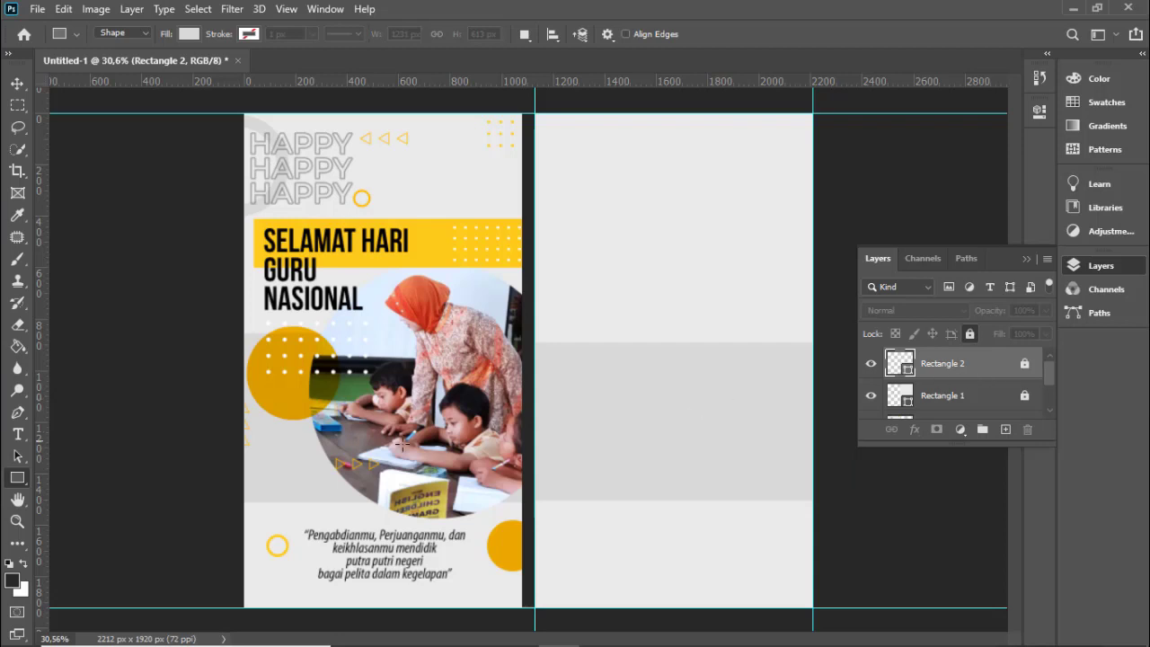
key("v")
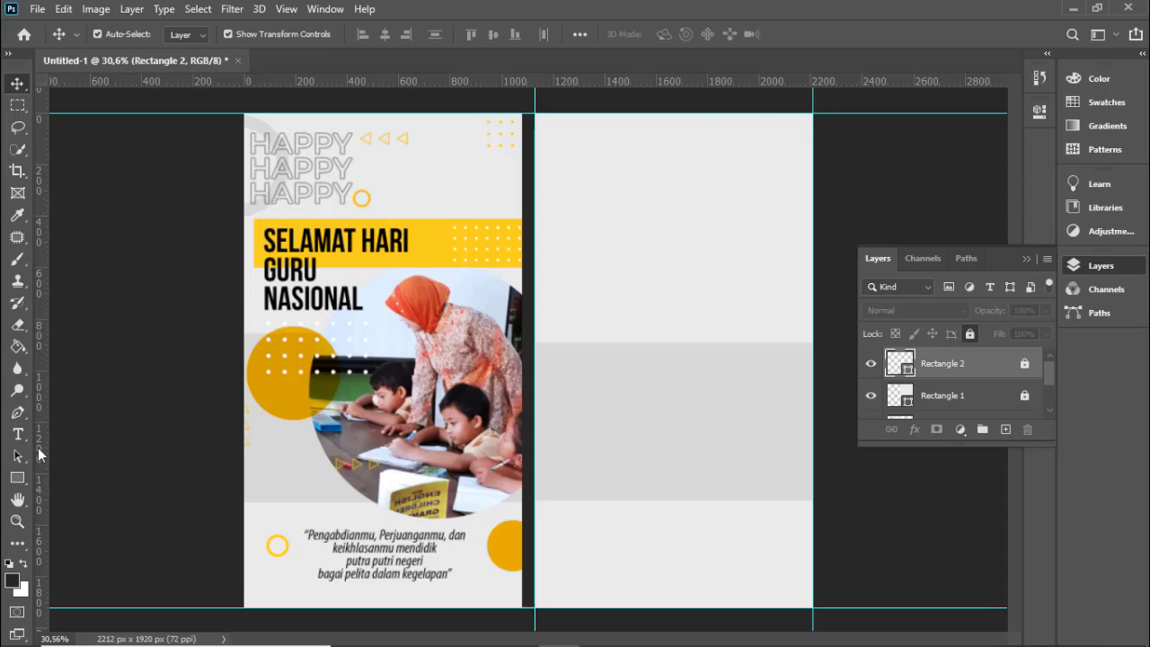
- Draw a 386 px circle at the second panel's top-left with the Ellipse tool
left_click(17, 479)
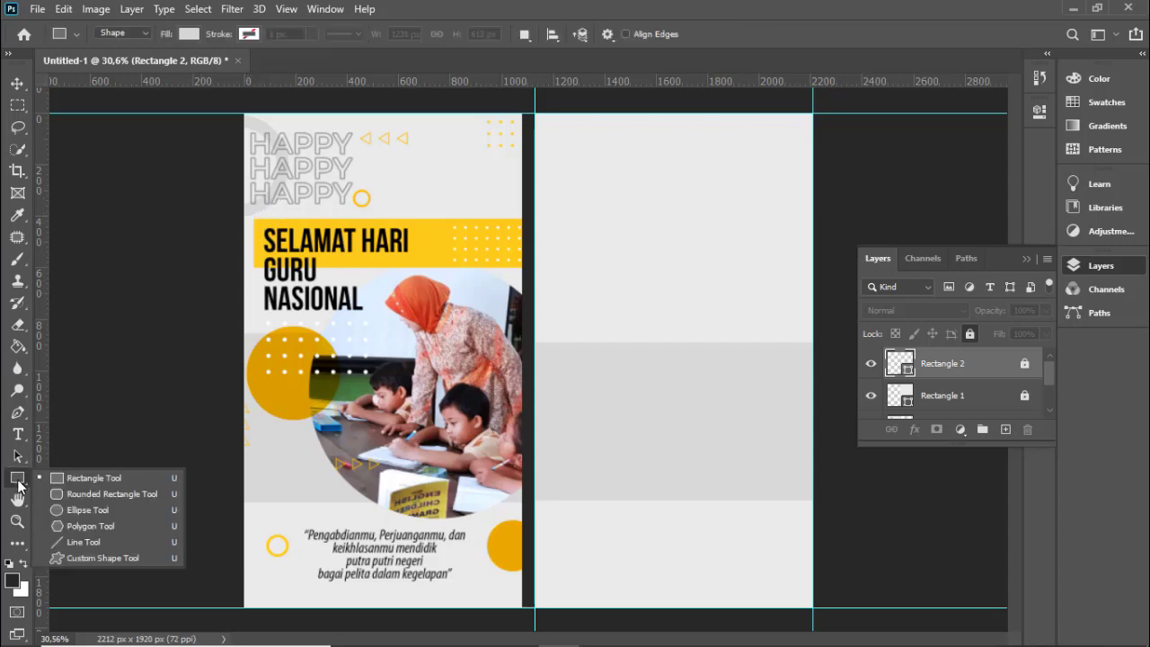
left_click(81, 509)
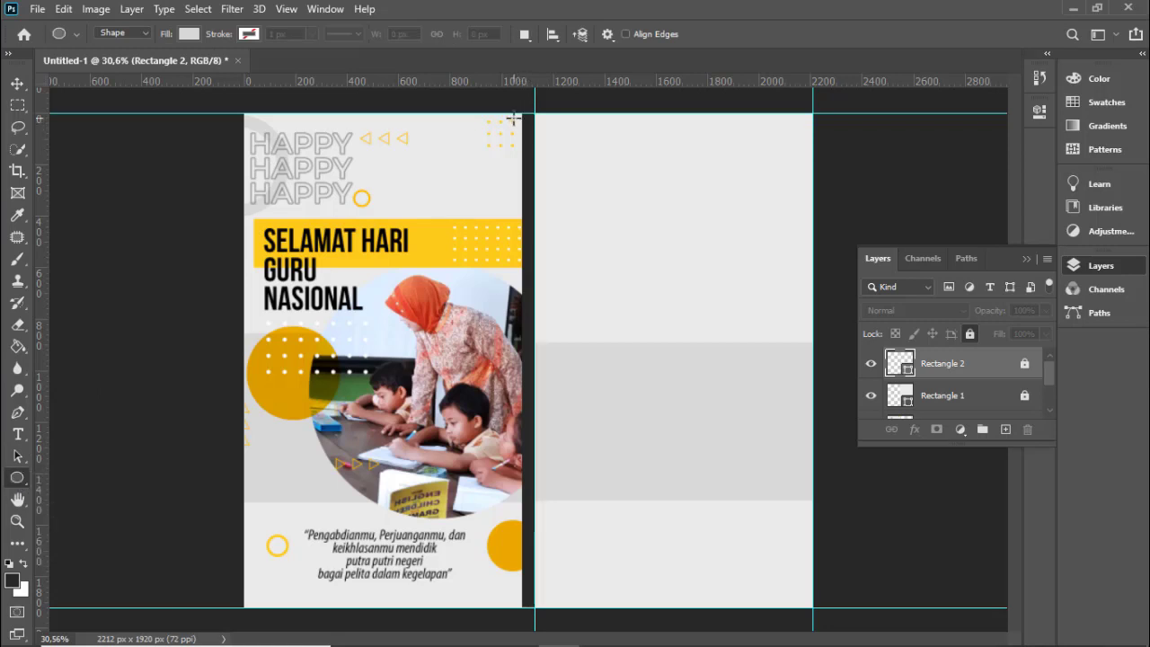
mouse_move(512, 115)
left_mouse_down()
mouse_move(548, 160)
mouse_move(604, 291)
left_mouse_up()
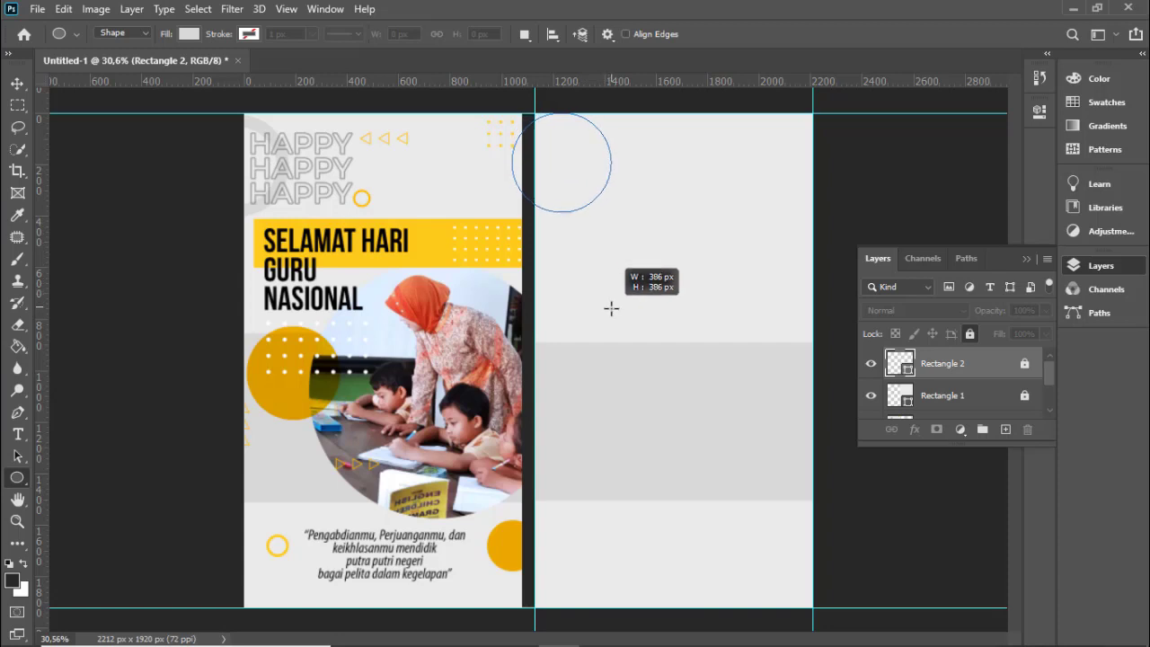
left_click_drag(604, 291, 610, 308)
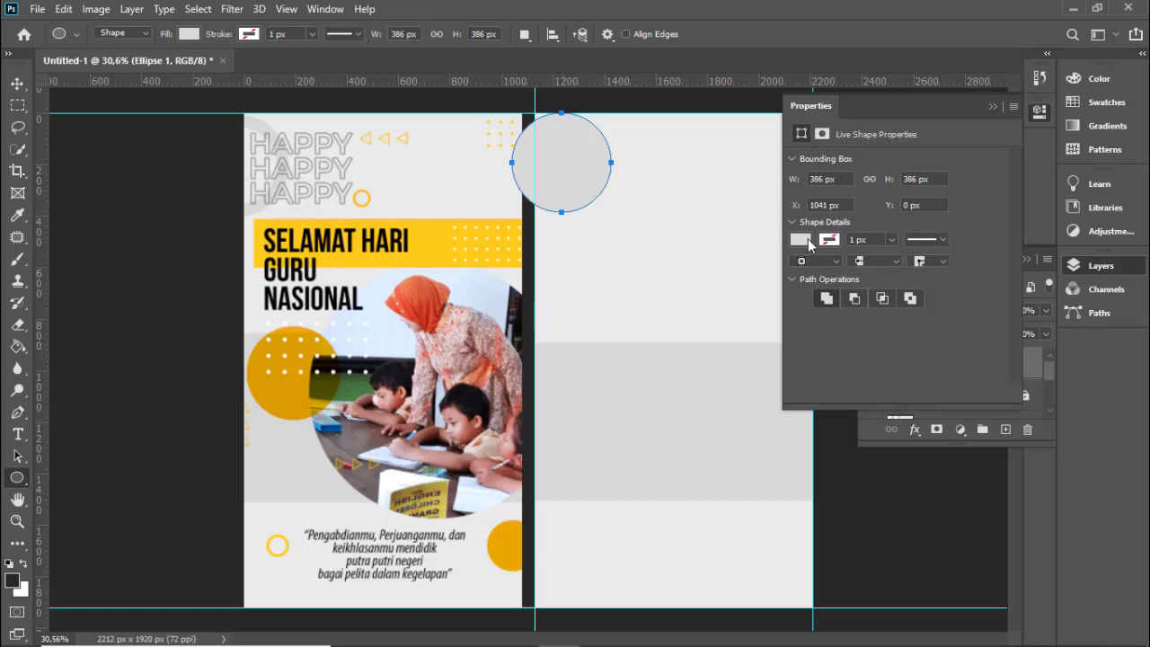
- Give the circle no fill and a light grey 40 px outline
left_click(801, 239)
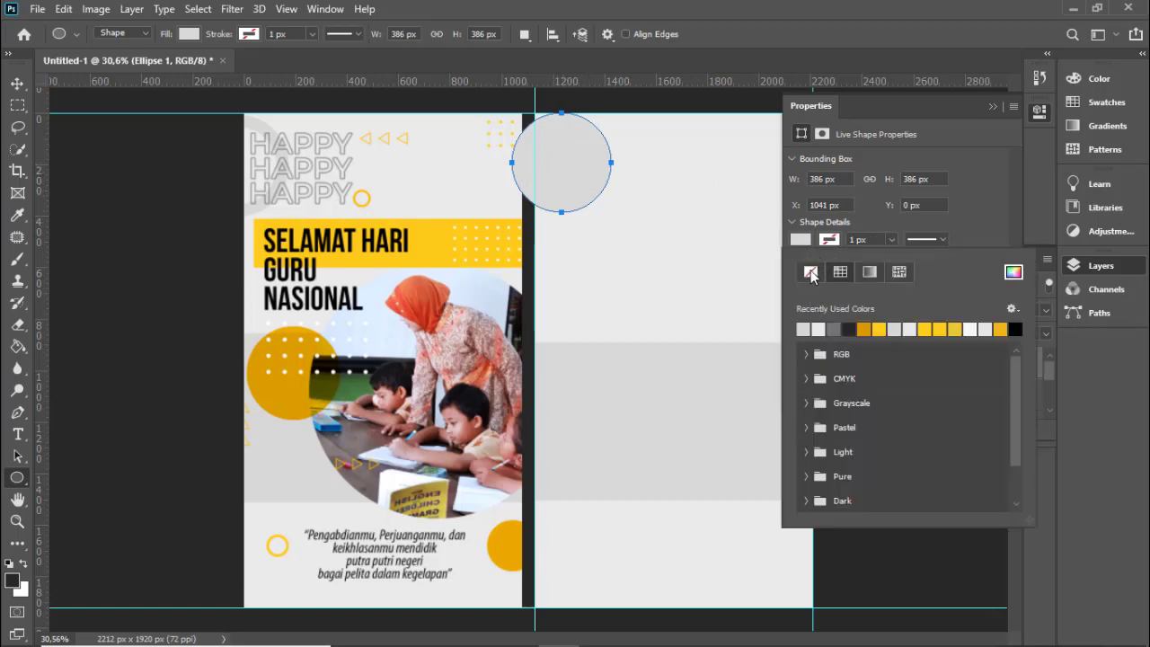
left_click(811, 273)
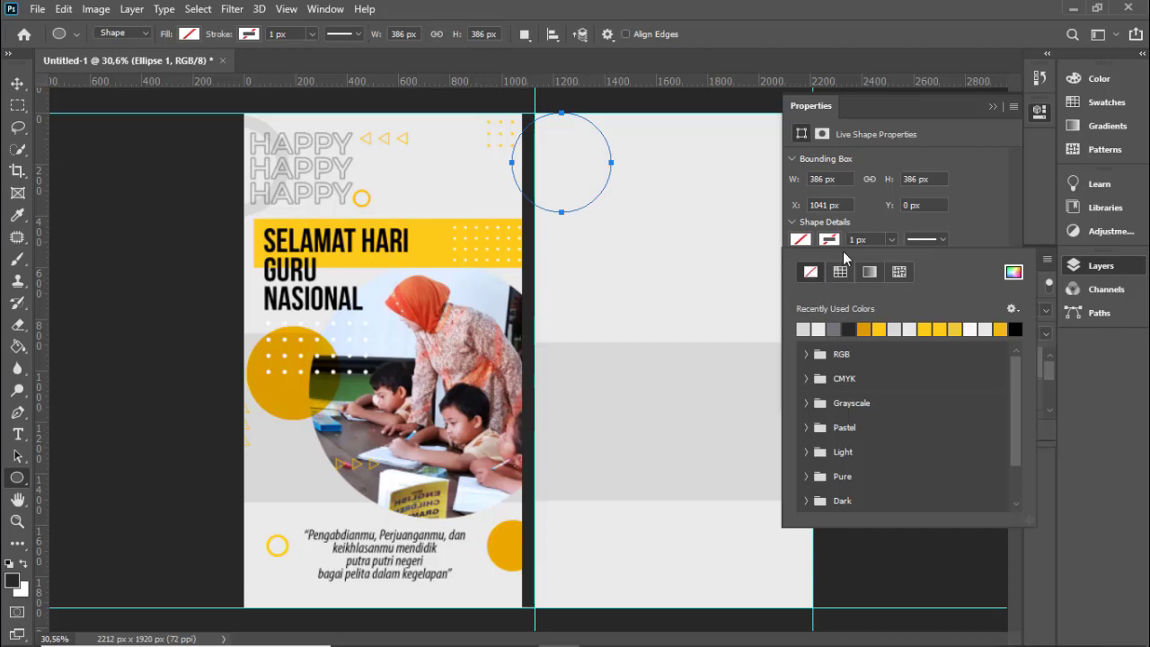
left_click(831, 241)
left_click(804, 329)
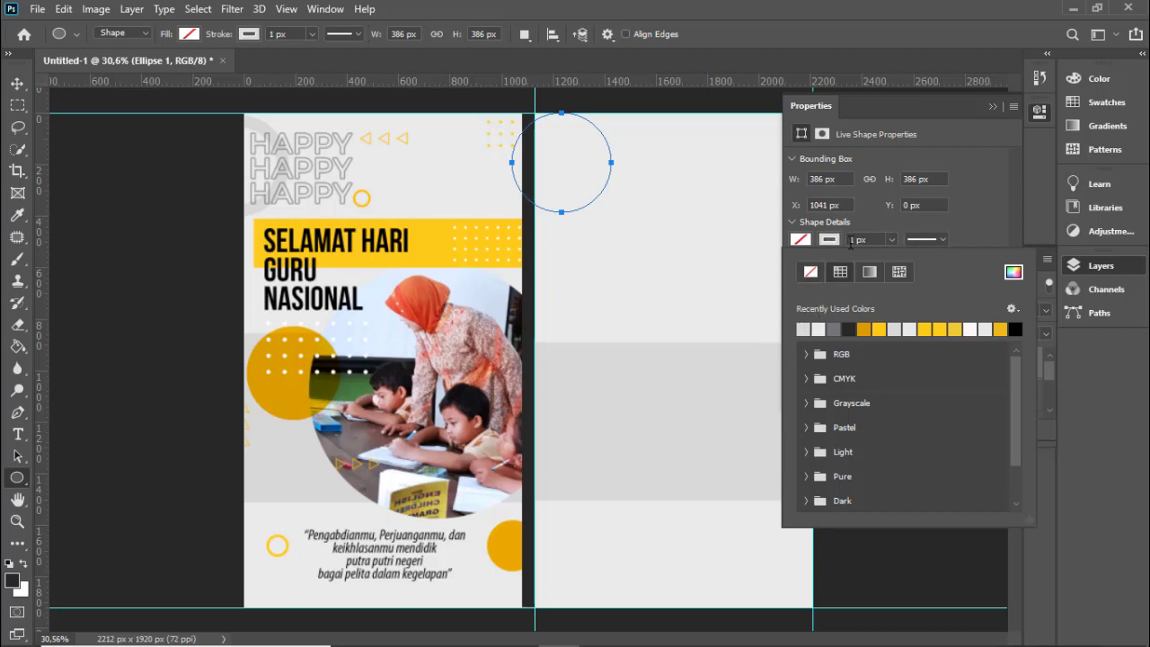
left_click(893, 234)
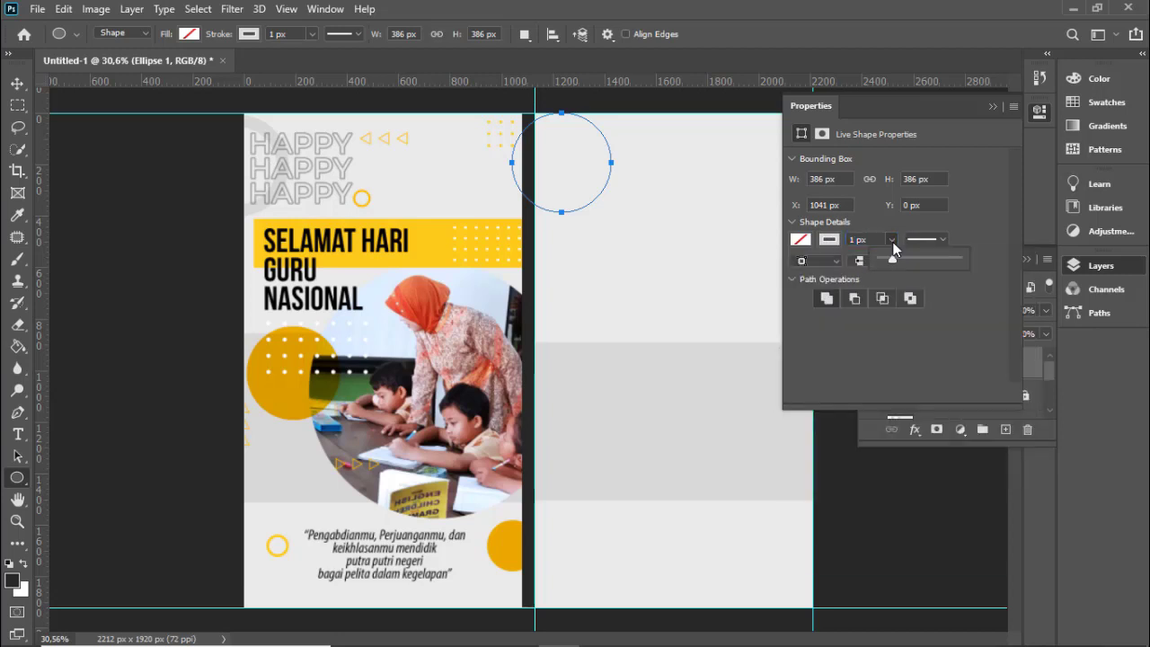
left_click_drag(897, 262, 940, 262)
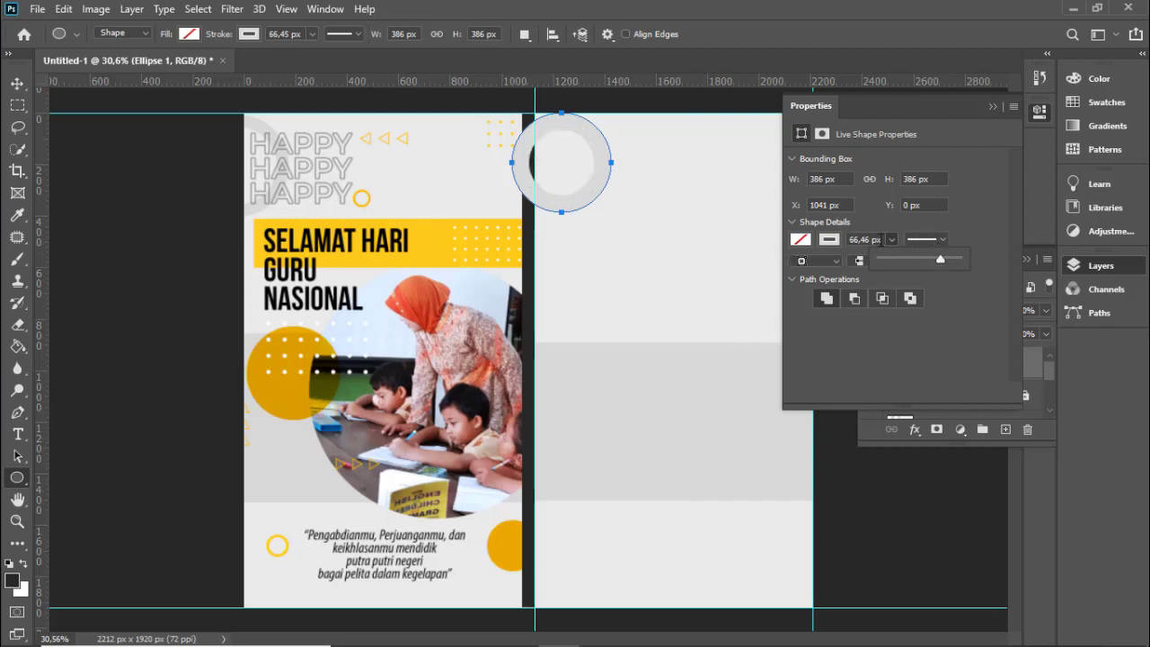
left_click(875, 239)
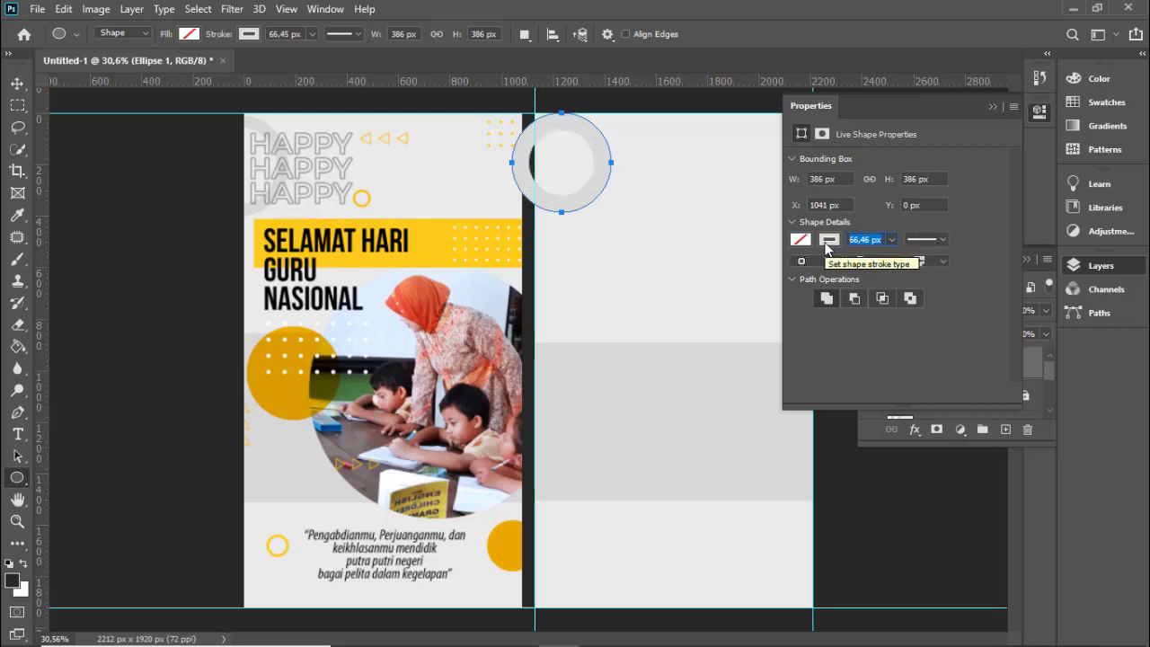
type("49")
type("0")
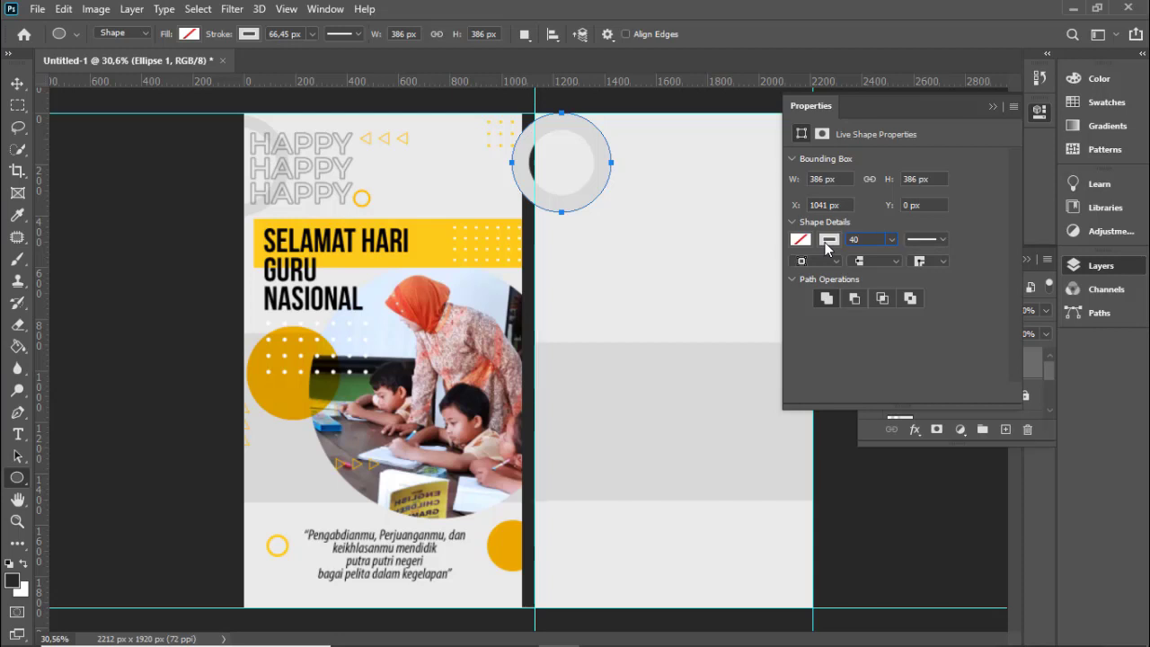
key("Return")
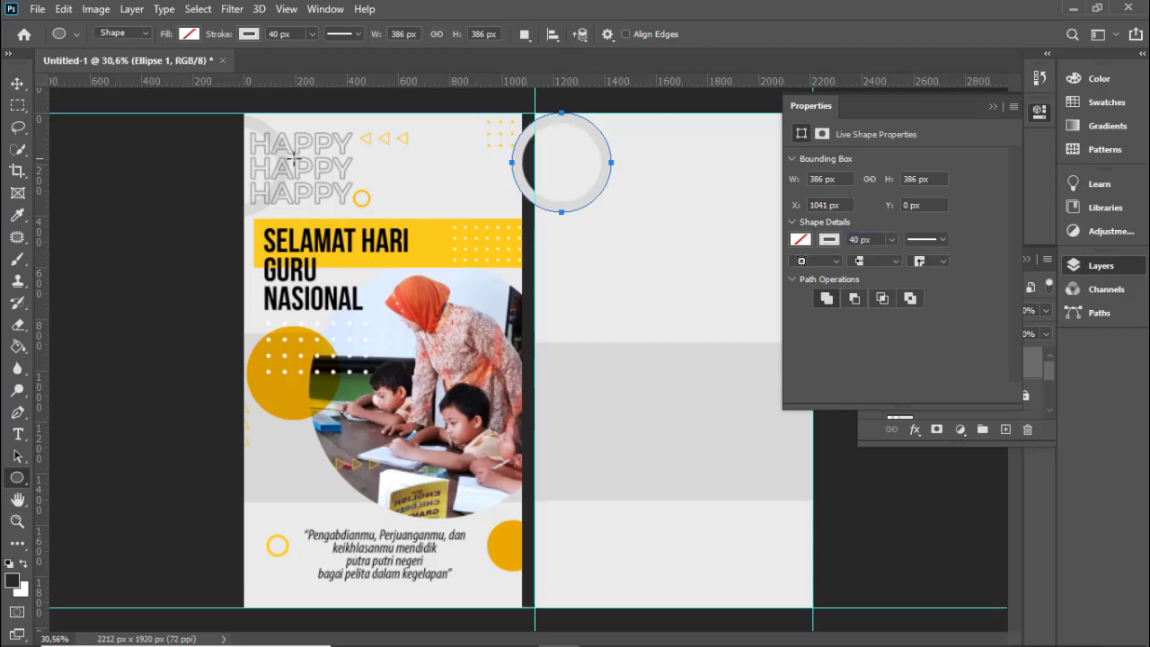
left_click(993, 106)
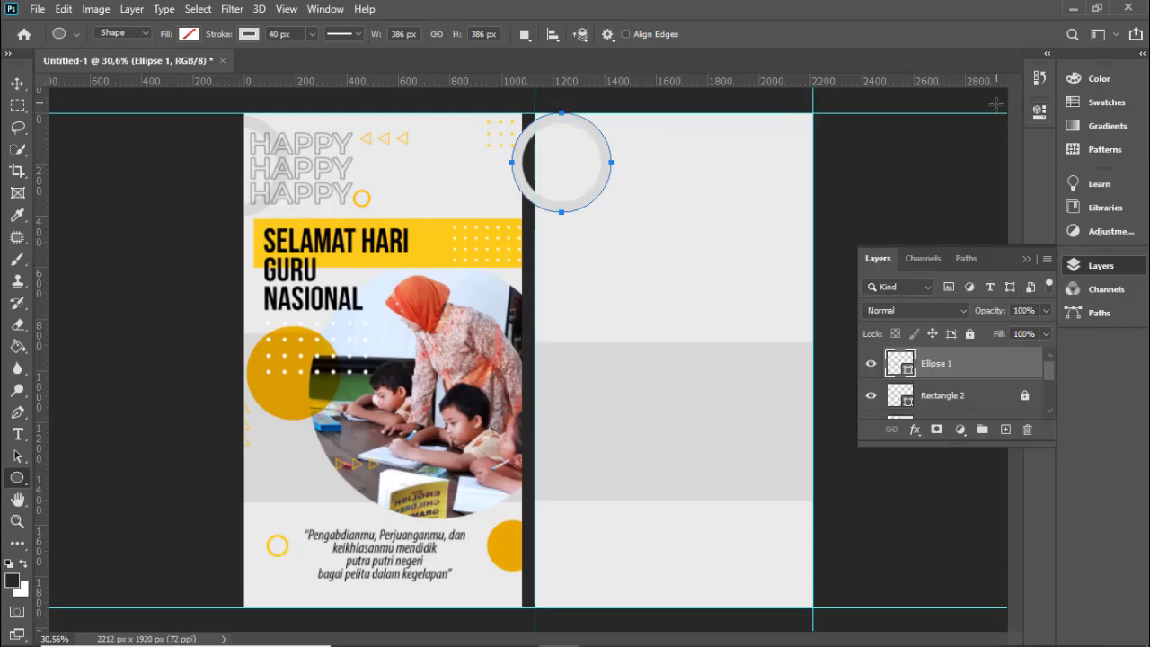
key("v")
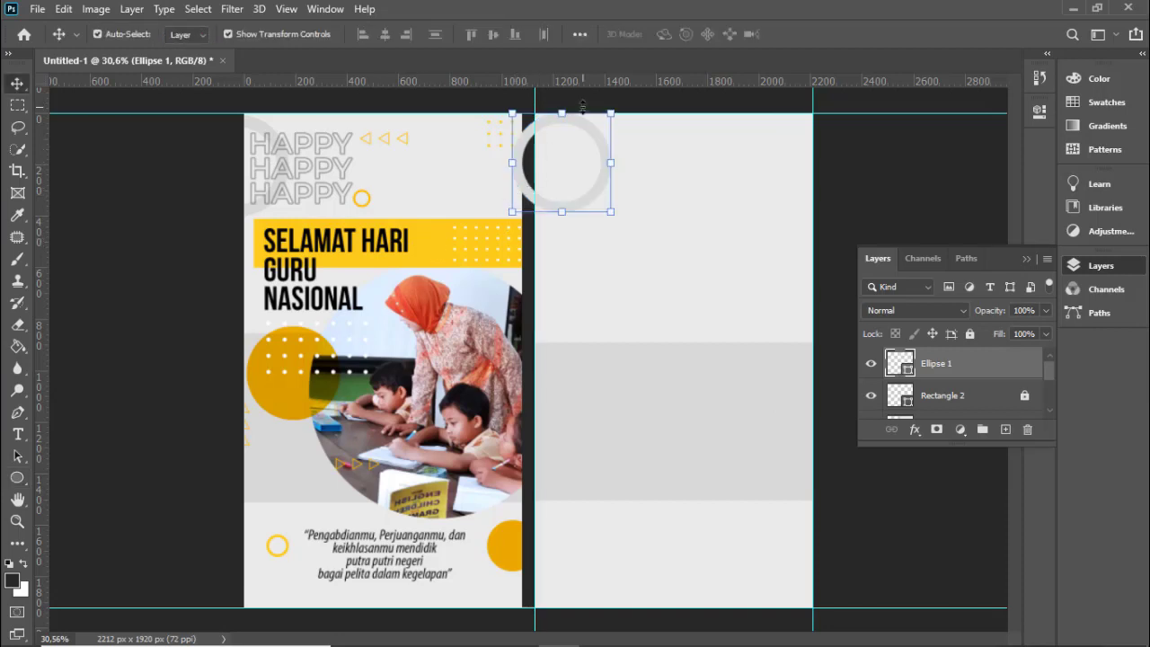
- Move the grey ring left onto the seam between the panels and lock the Ellipse 1 layer
left_click_drag(581, 125, 564, 133)
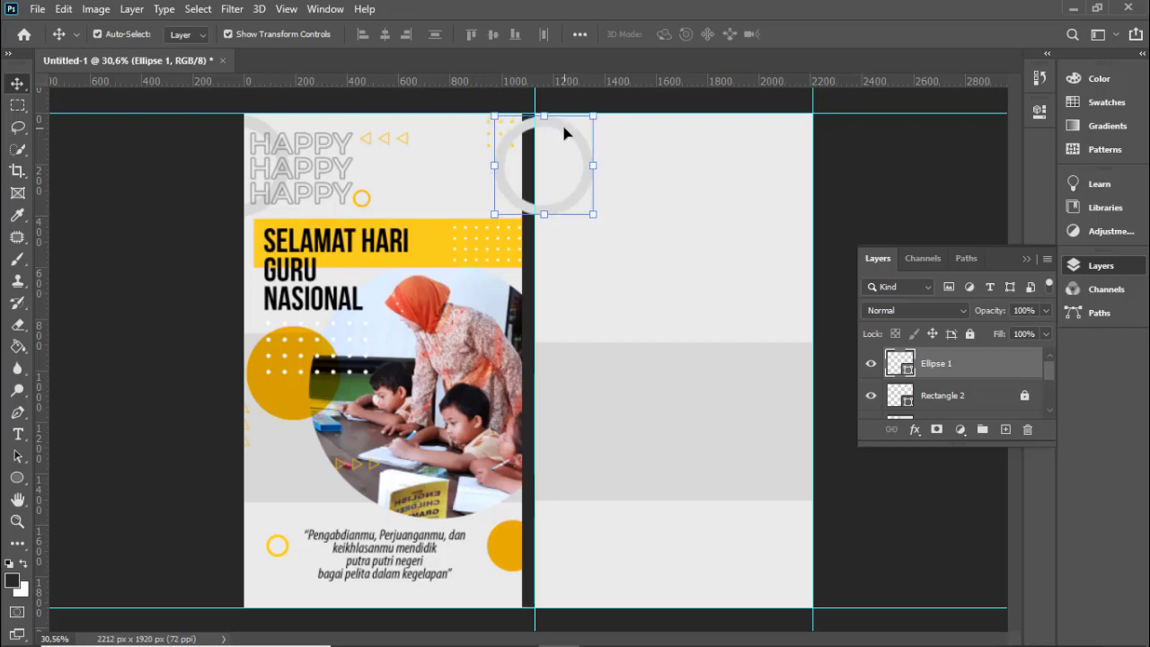
key("Left")
key("Left")
key("Left")
key("Left")
key("Left")
key("Left")
key("Left")
key("Left")
key("Left")
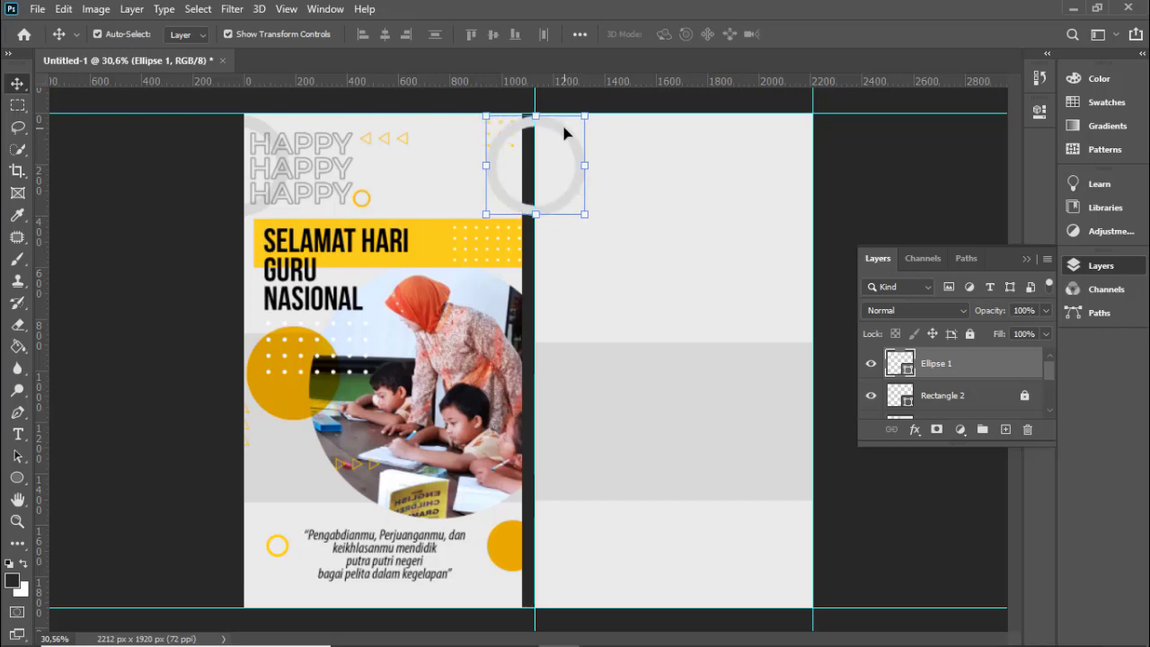
key("Left")
key("Left")
key("Left")
key("Left")
key("Left")
key("Left")
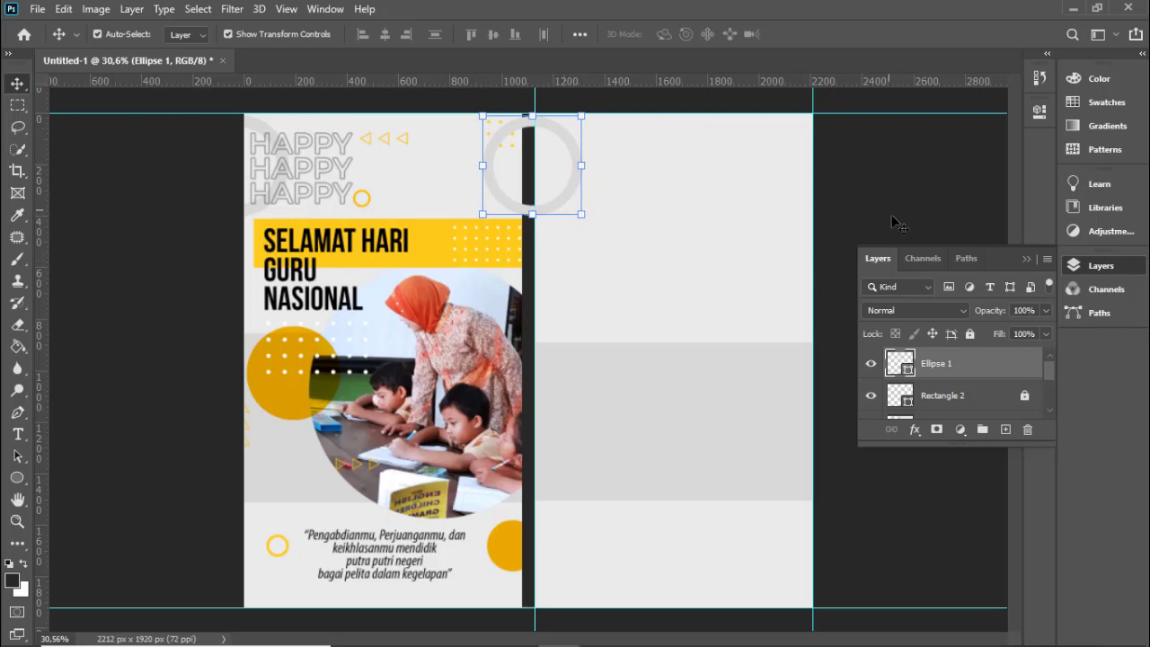
left_click(971, 334)
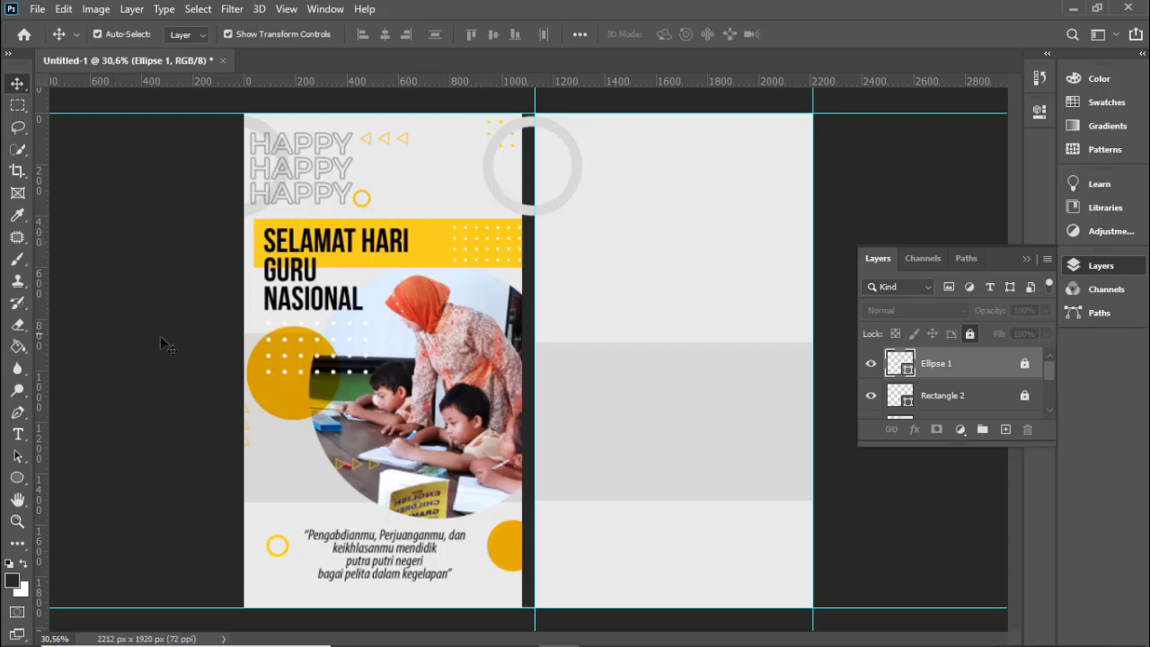
- Draw a wide bar across the second panel filled with the banner's yellow #fdcb19
left_click(18, 478)
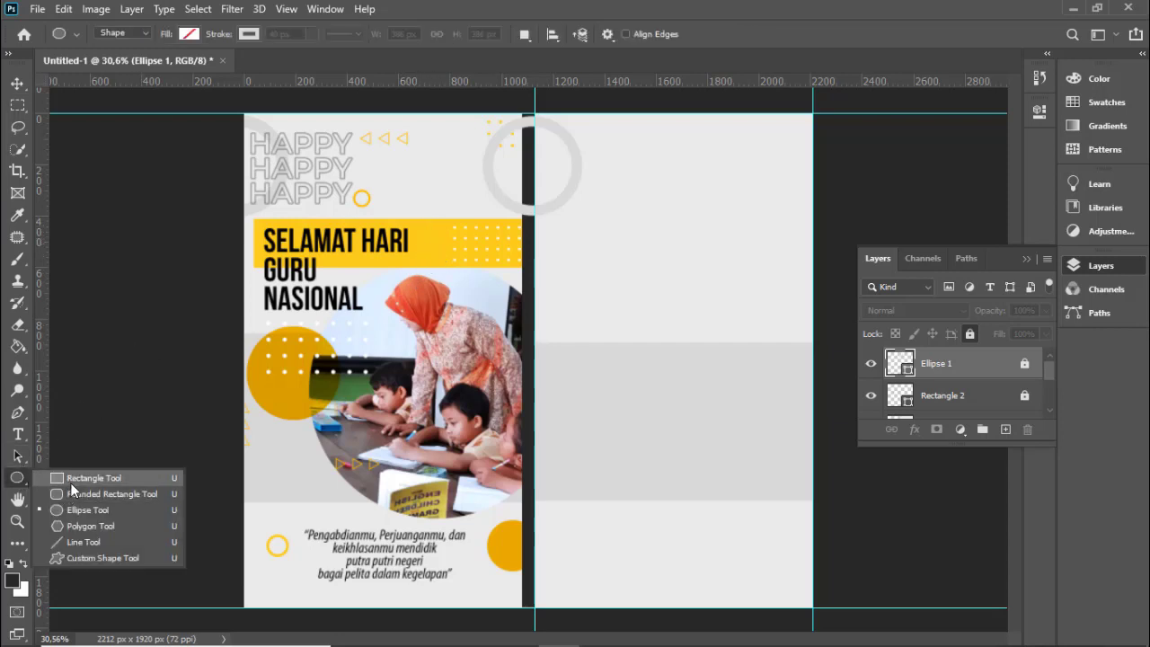
left_click(70, 480)
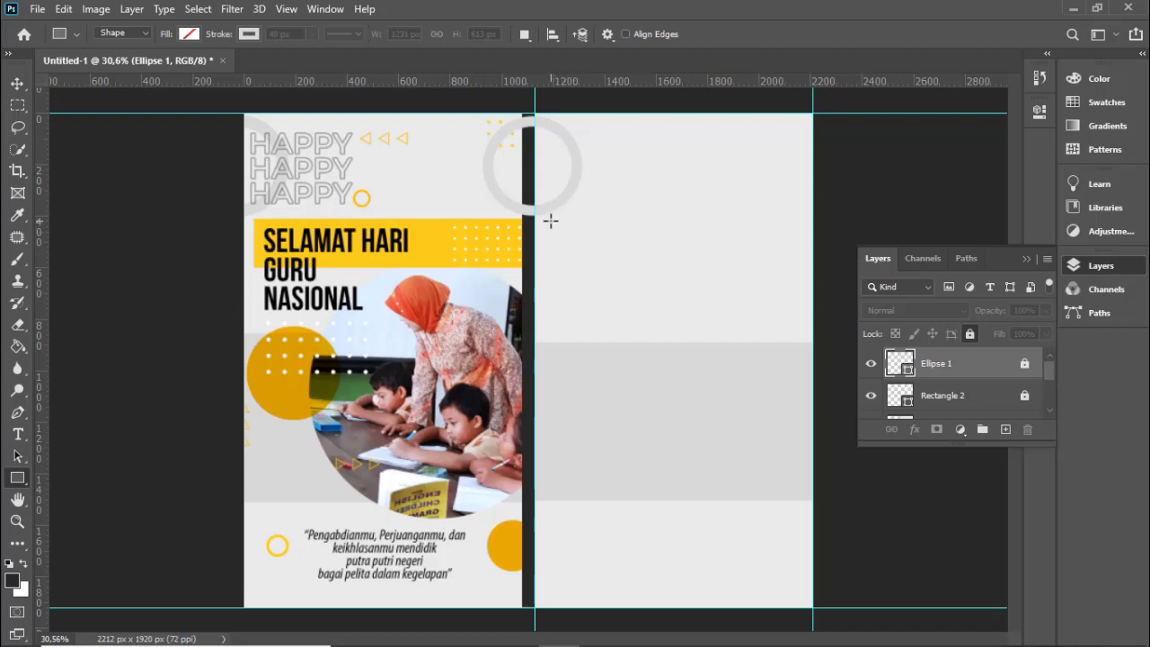
left_click_drag(550, 220, 827, 268)
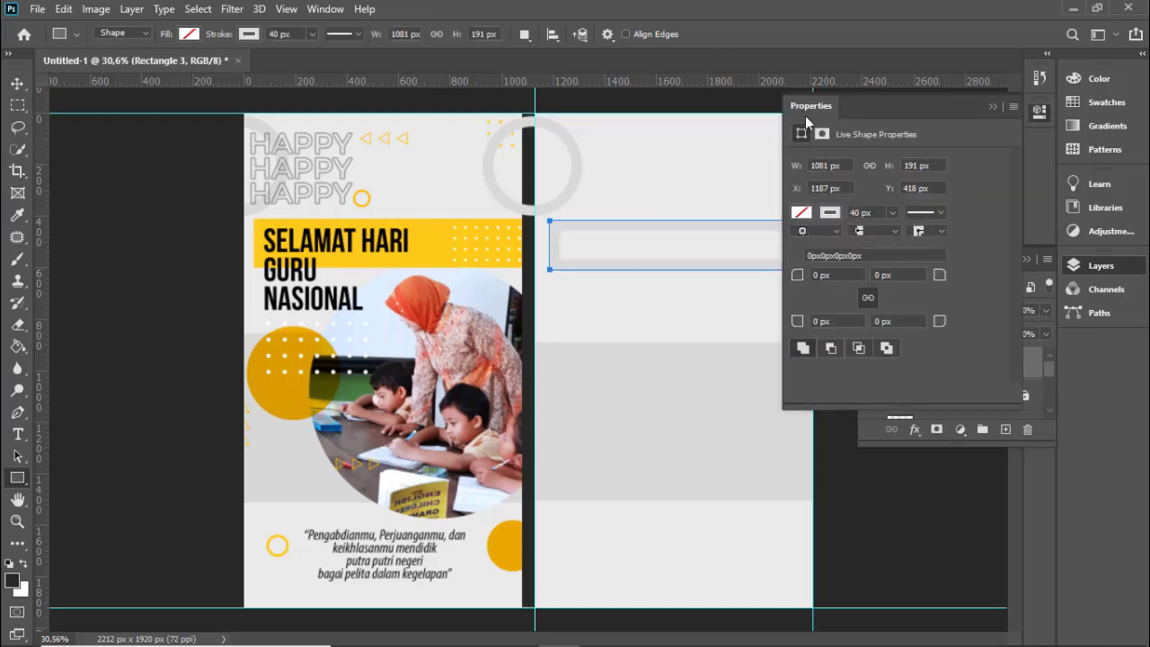
left_click(800, 214)
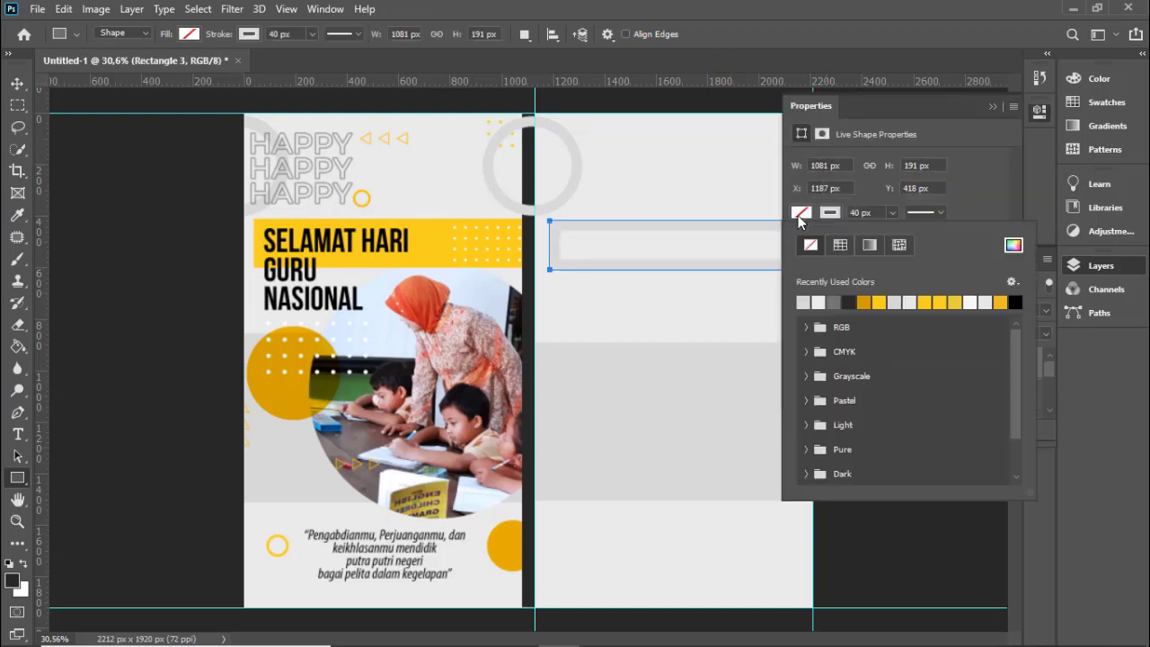
left_click(1012, 245)
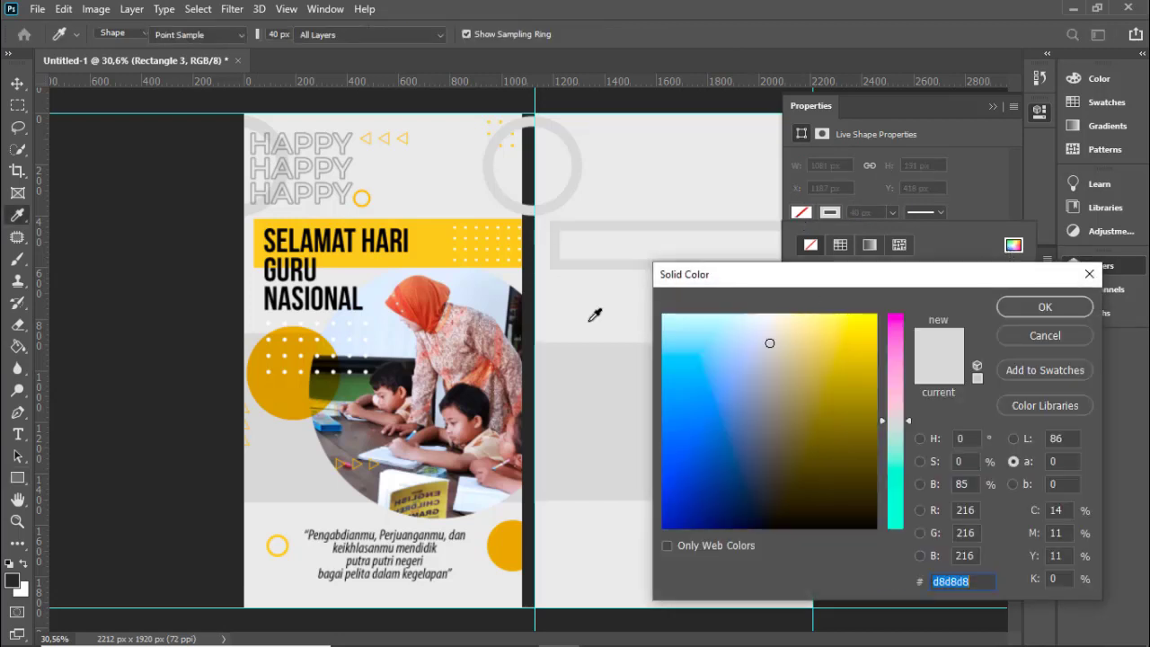
left_click(442, 247)
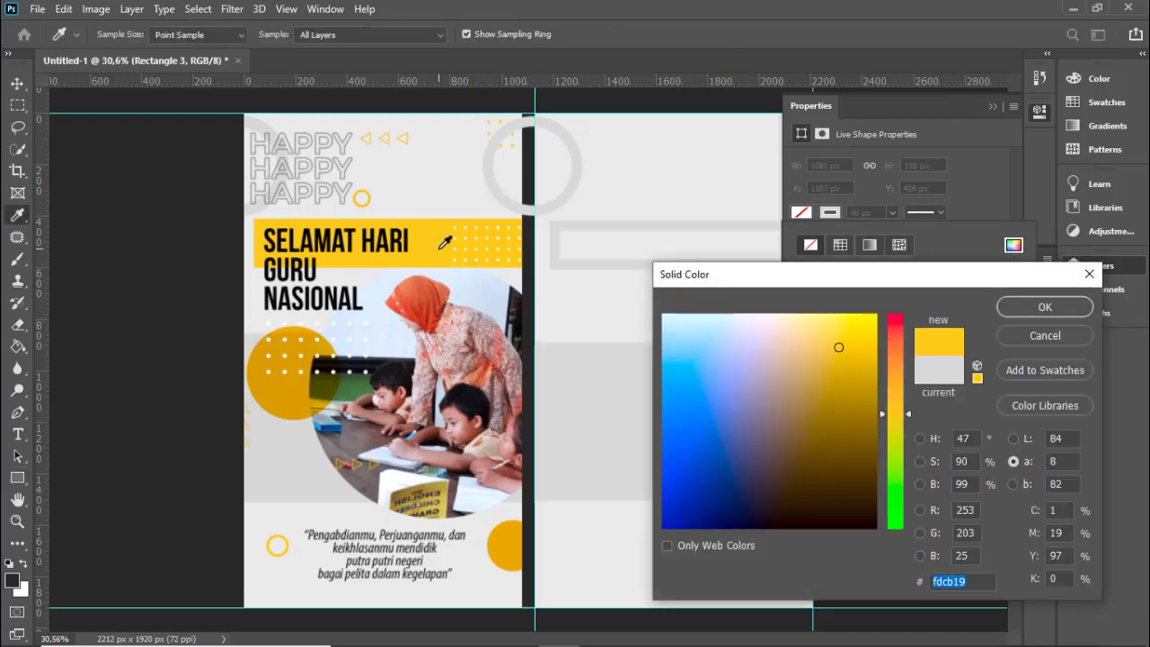
left_click(1044, 305)
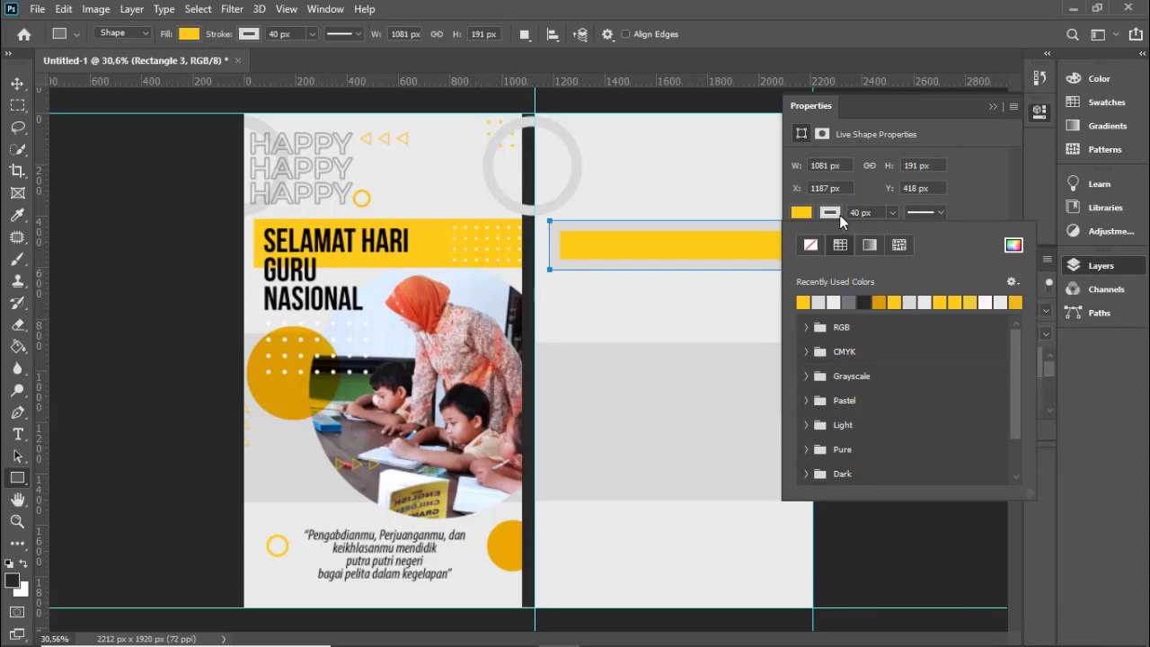
- Remove the bar's outline, nudge it up and left, and lock its layer
left_click(811, 244)
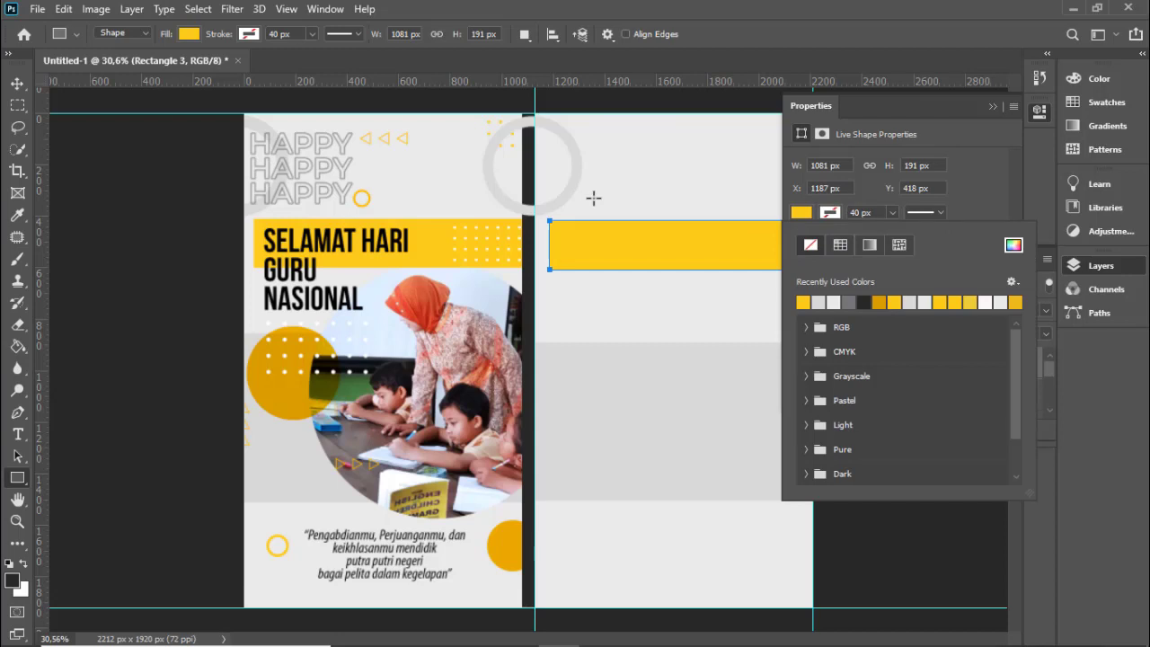
left_click(509, 255)
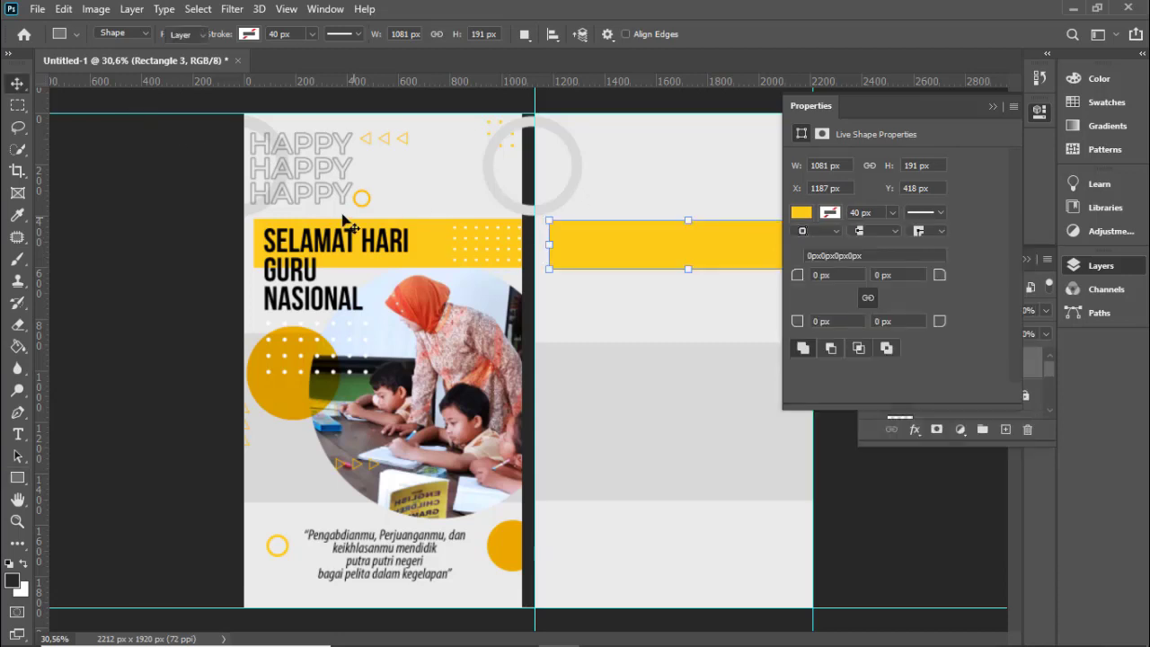
key("v")
key("Up")
key("Up")
key("Up")
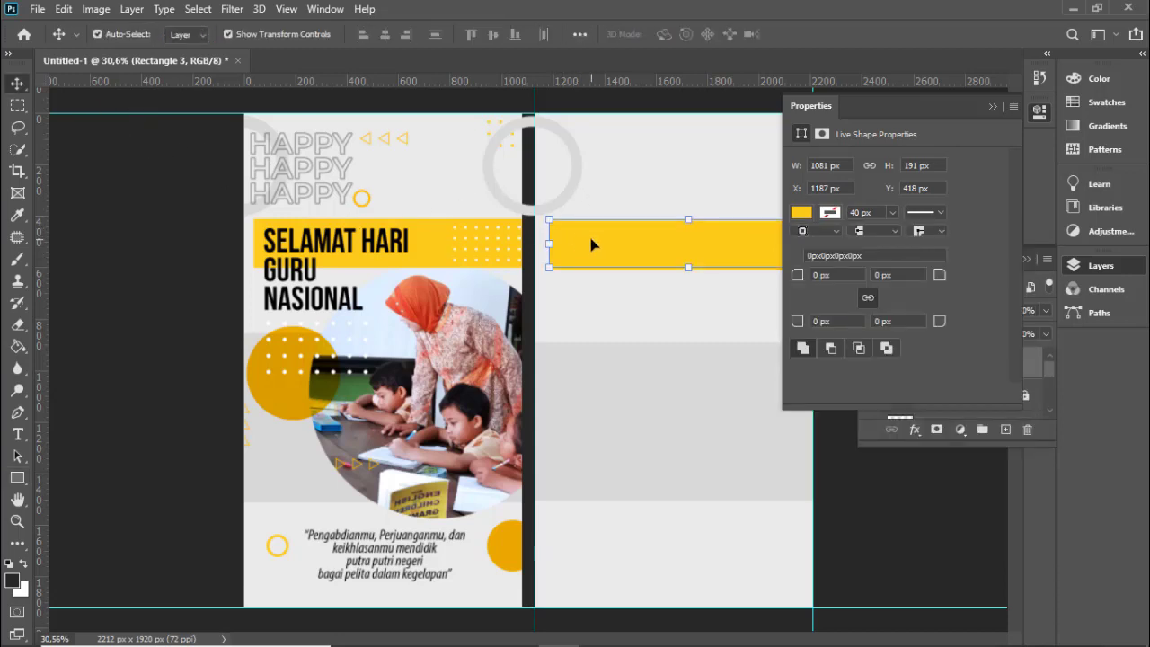
key("Up")
key("Up")
key("Up")
key("Up")
key("Up")
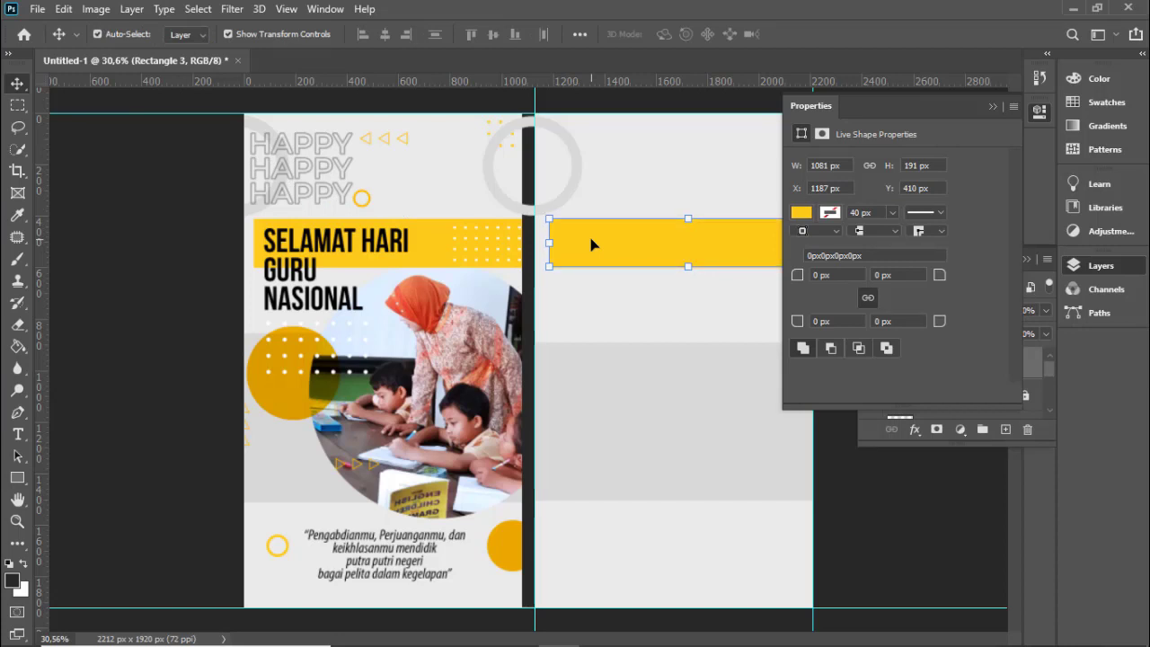
key("Left")
key("Left")
key("Left")
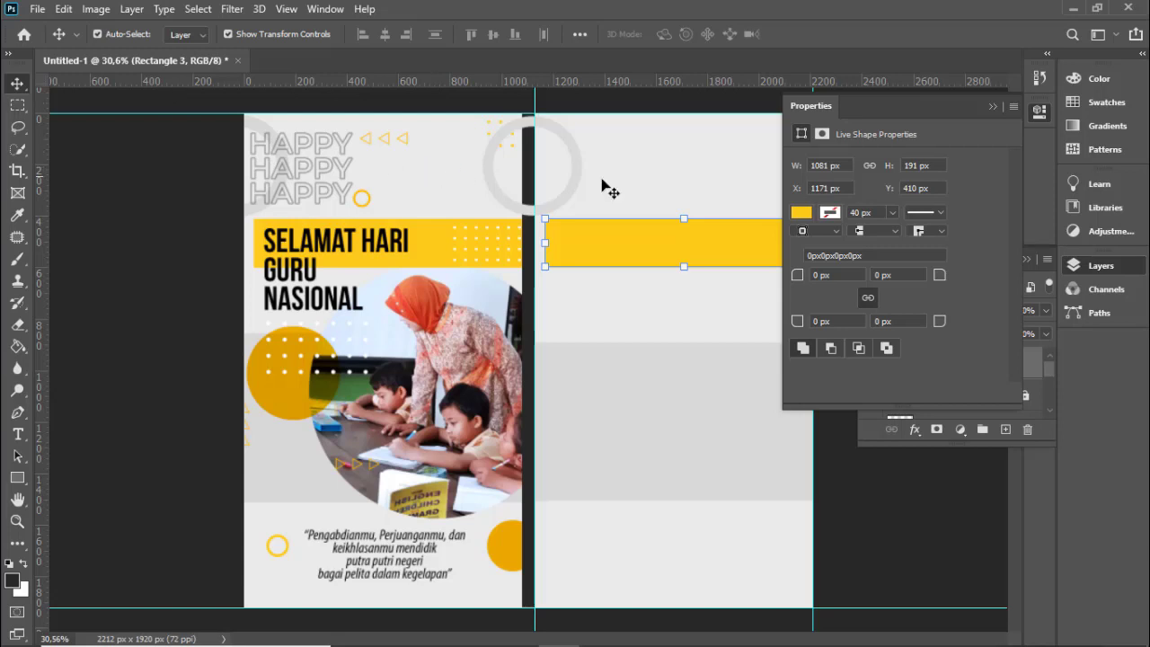
left_click(991, 106)
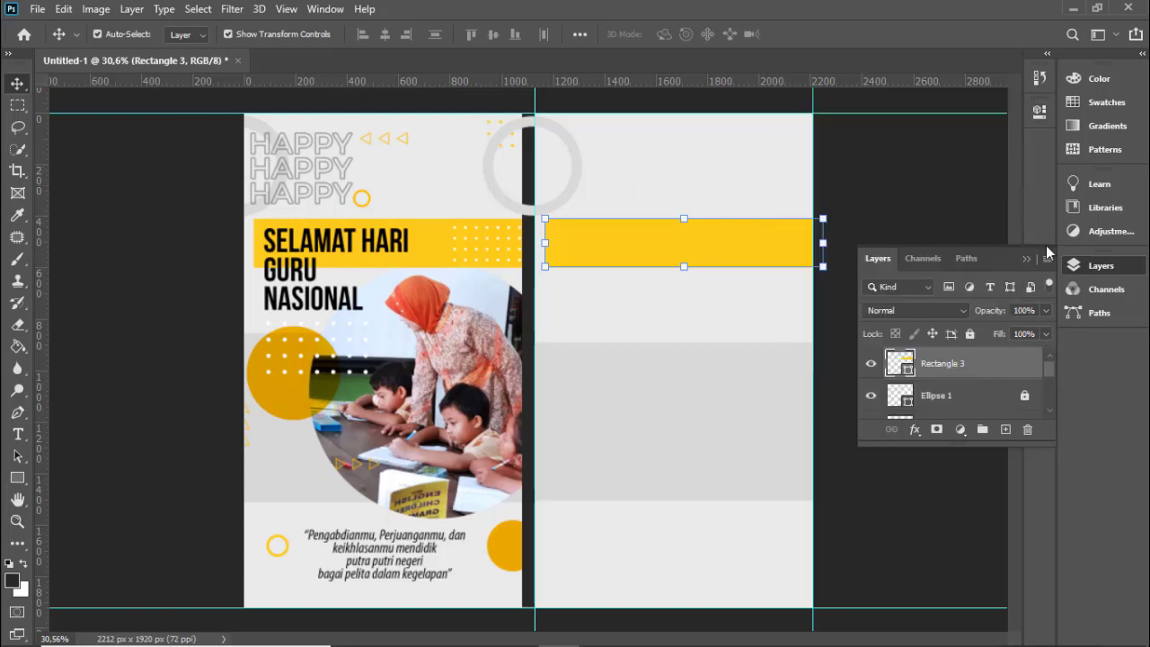
left_click(968, 335)
scroll(945, 380, "down", 2)
scroll(945, 379, "up", 1)
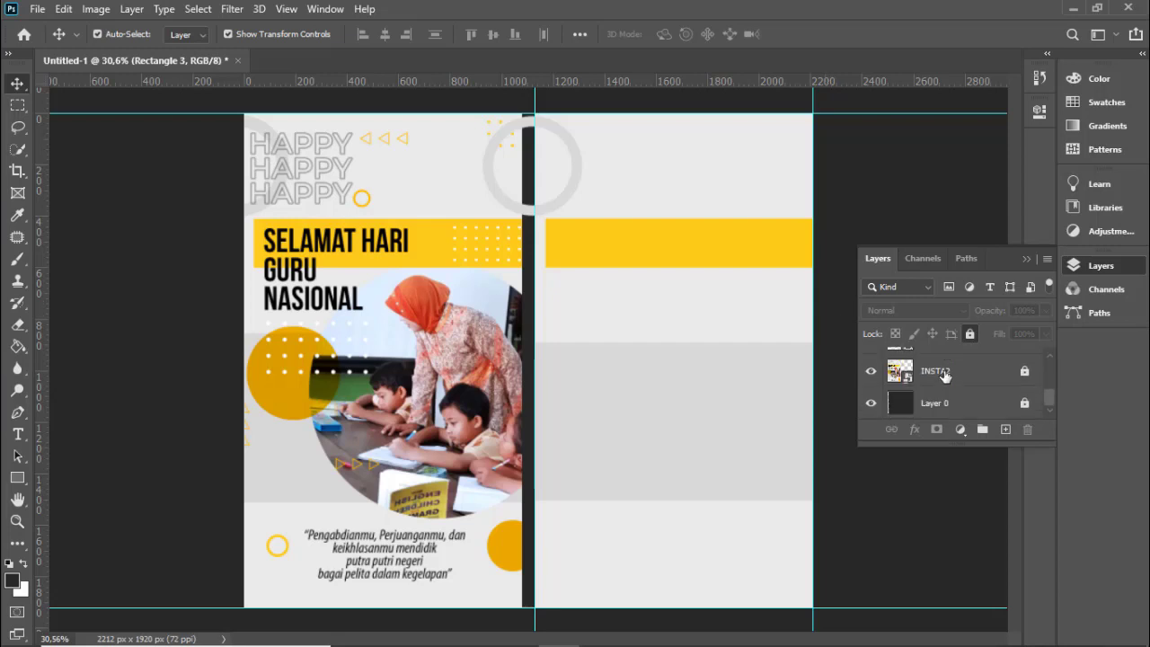
scroll(948, 389, "up", 1)
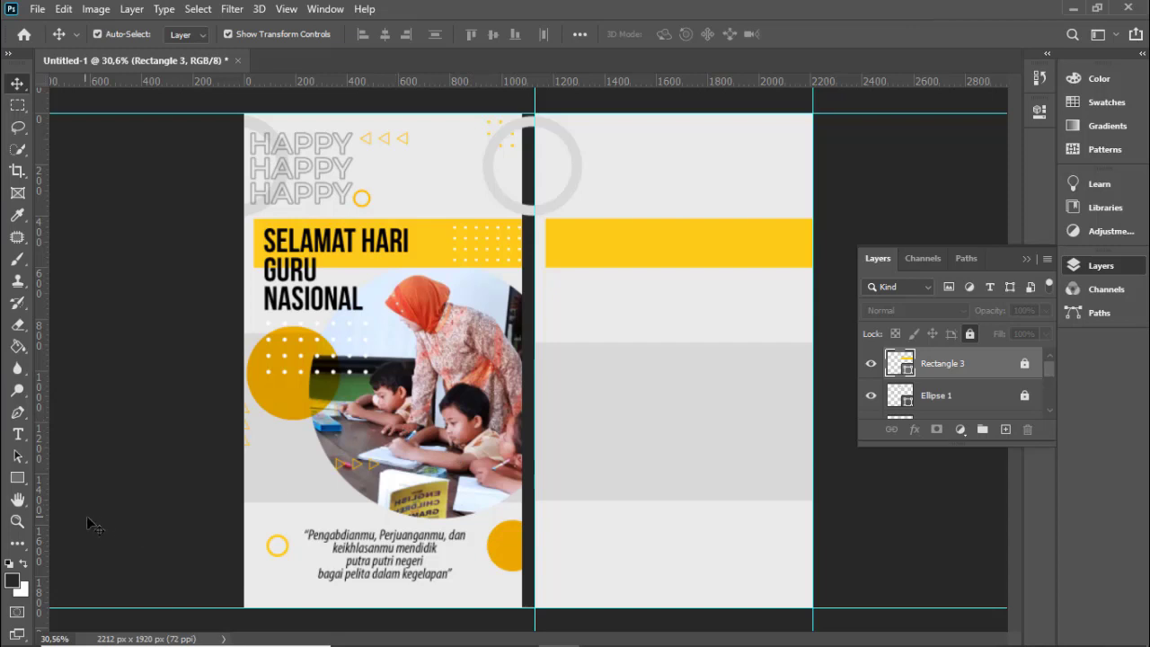
- Draw a 412 px circle on the second panel's left, filled with orange #d99b00 sampled from the first panel
left_click(17, 477)
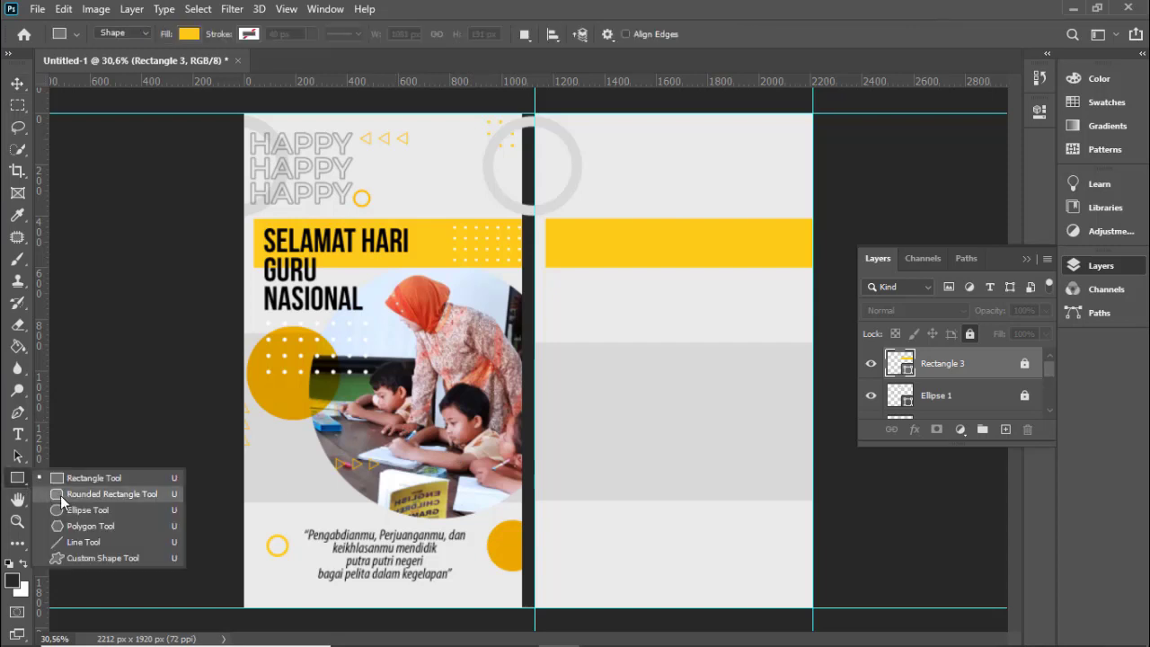
left_click(81, 510)
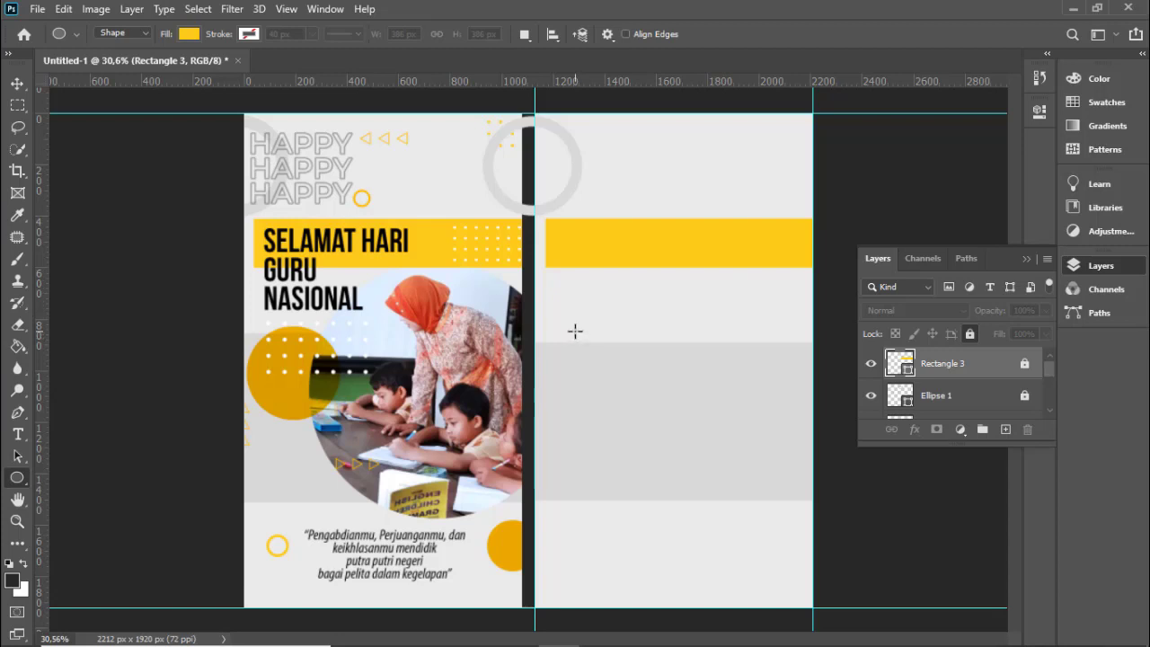
left_click_drag(549, 322, 652, 436)
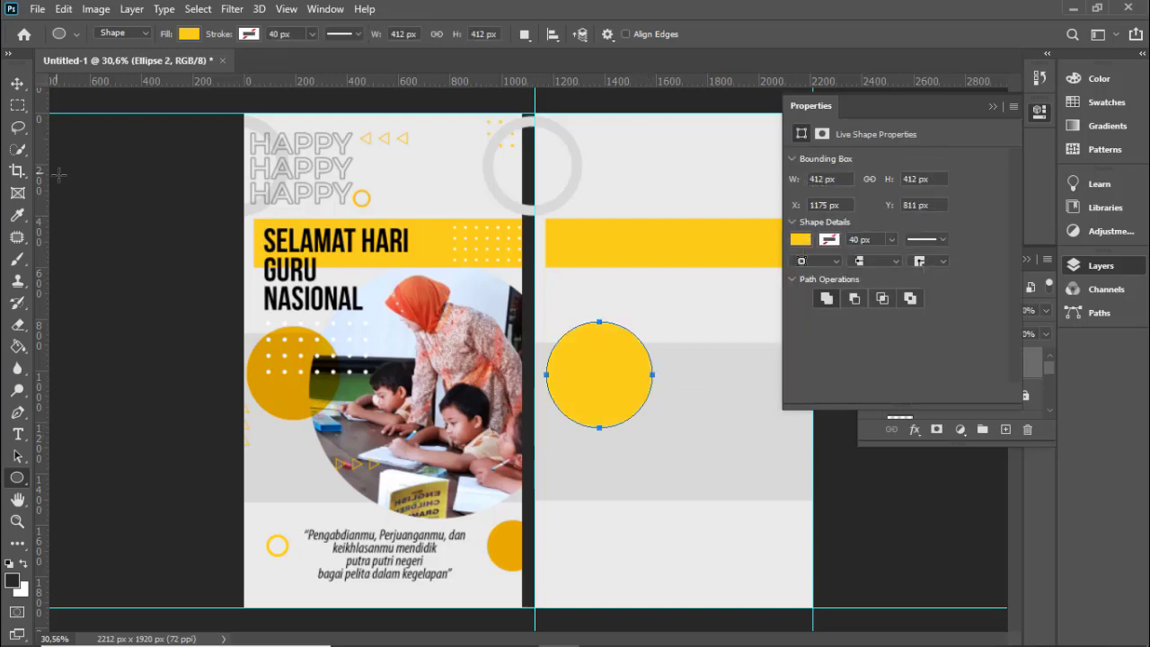
left_click(800, 240)
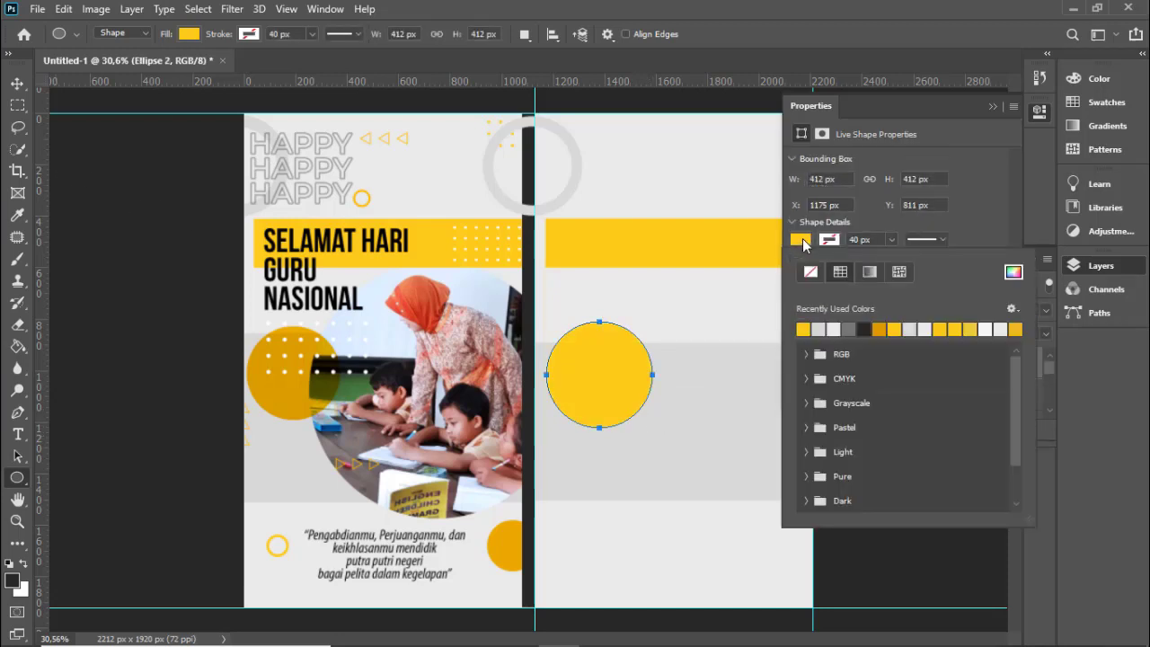
left_click(1013, 271)
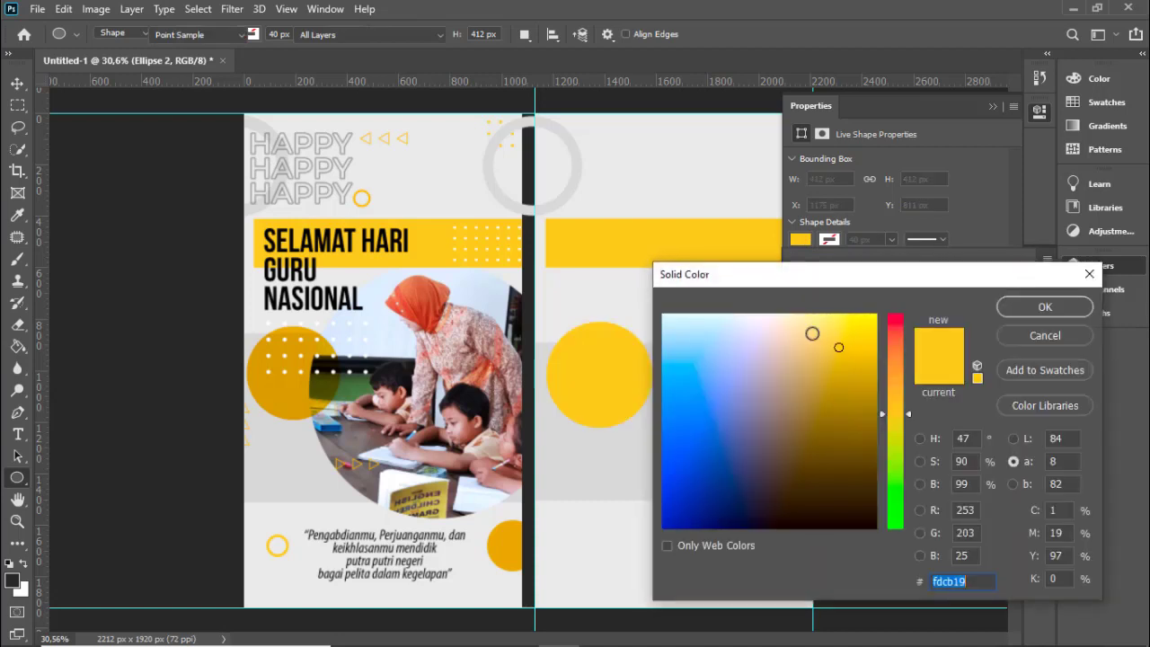
left_click(288, 392)
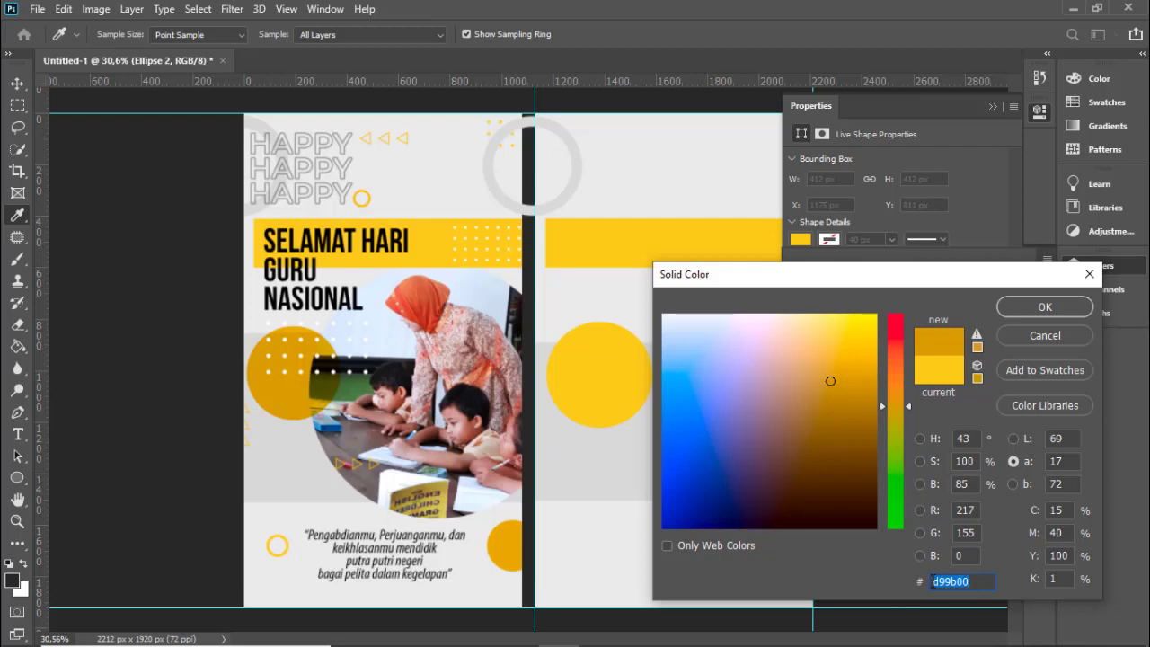
left_click(1066, 307)
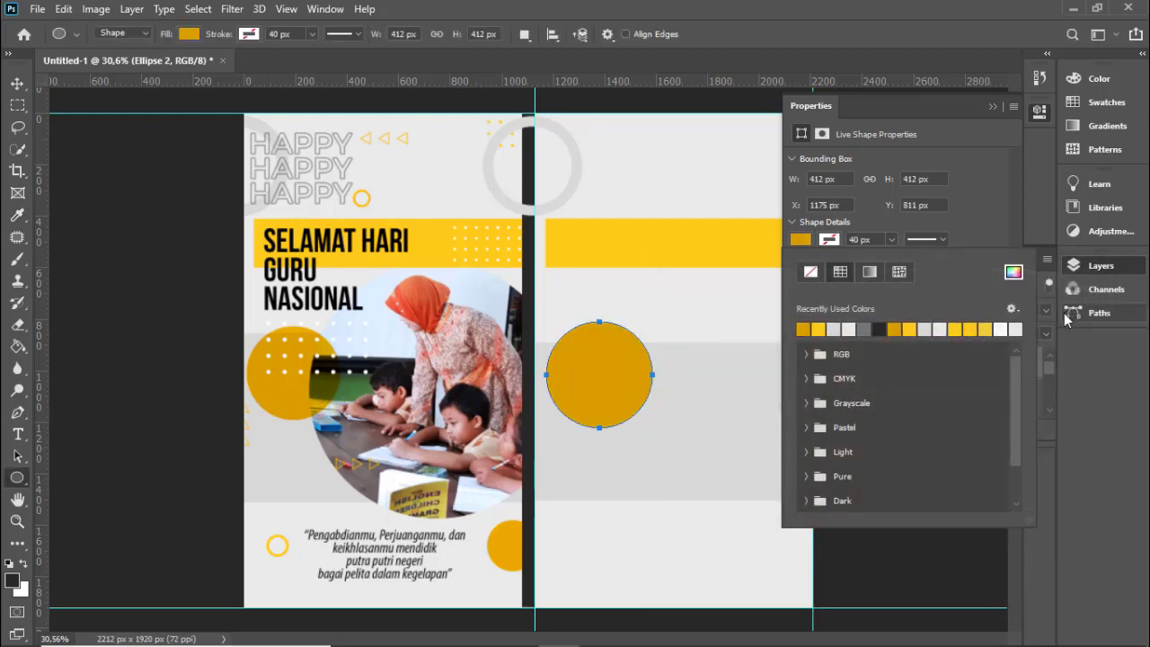
left_click(993, 106)
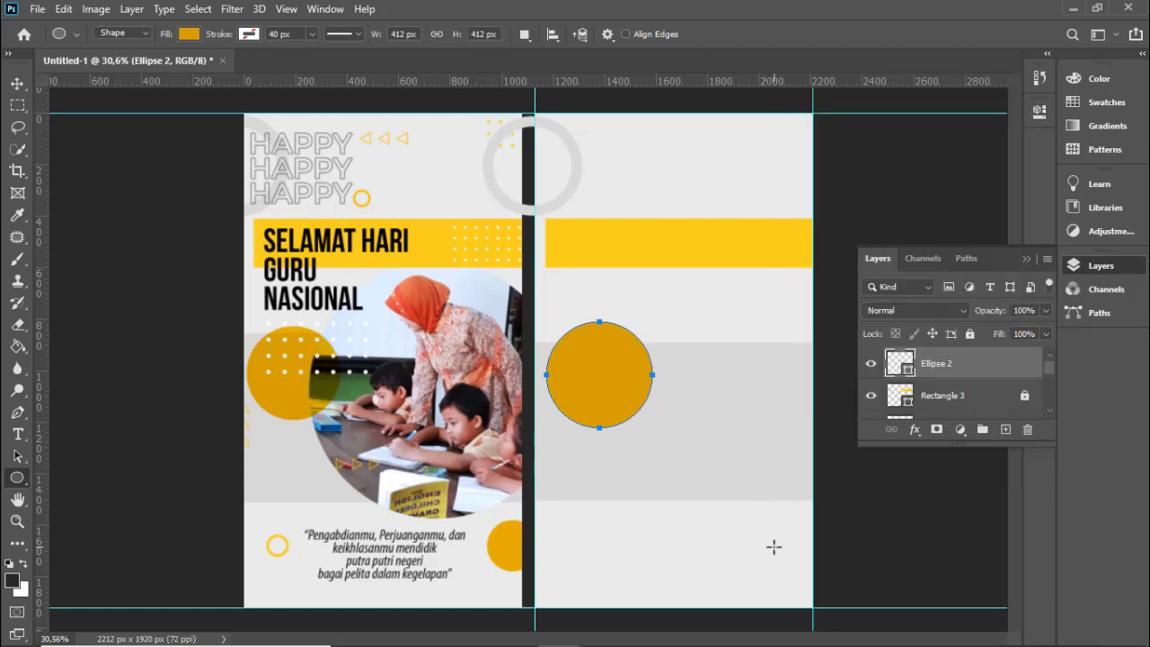
- Undo a trial circle and lock the large orange circle's Ellipse 2 layer
left_click_drag(782, 533, 843, 596)
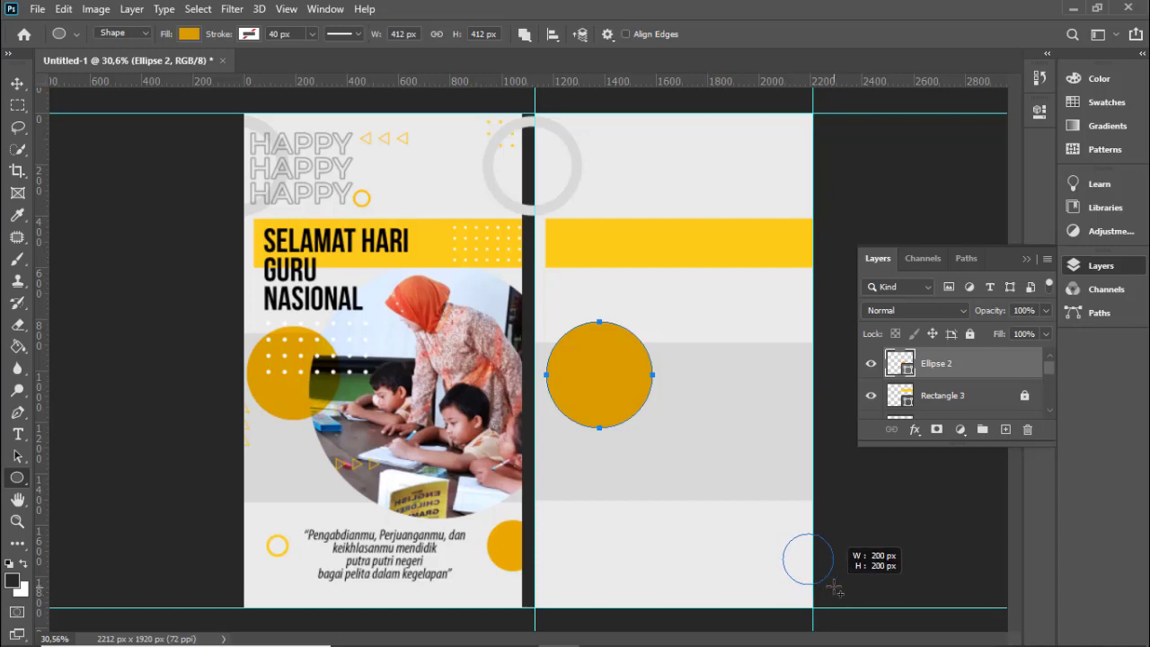
left_click_drag(843, 596, 833, 585)
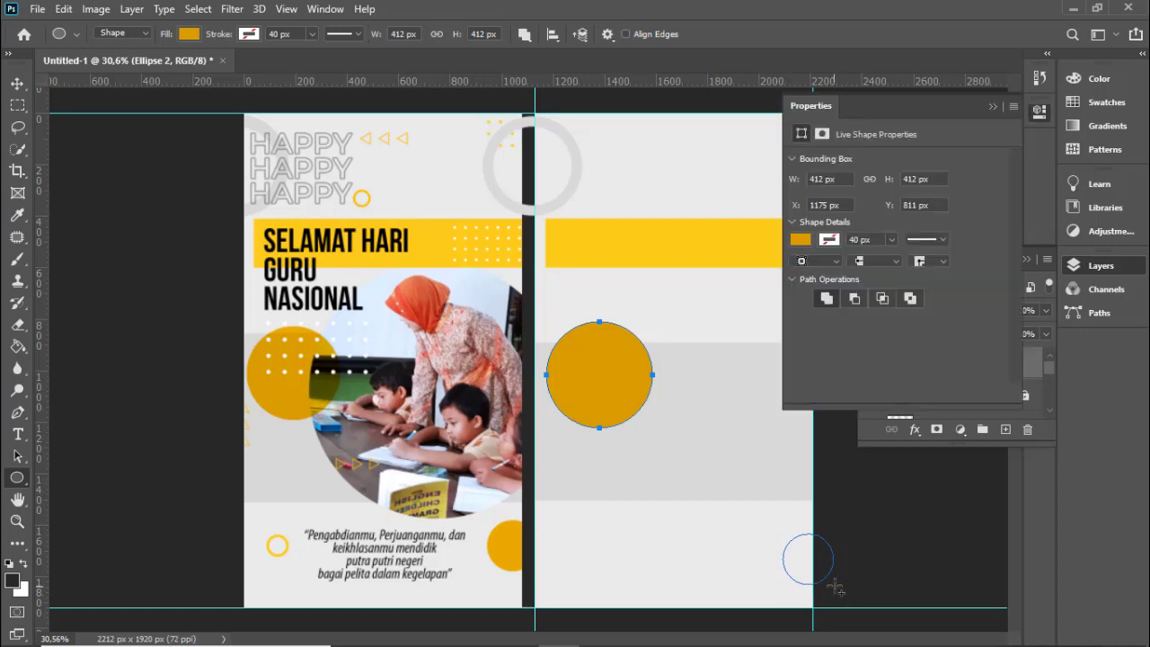
left_click(992, 106)
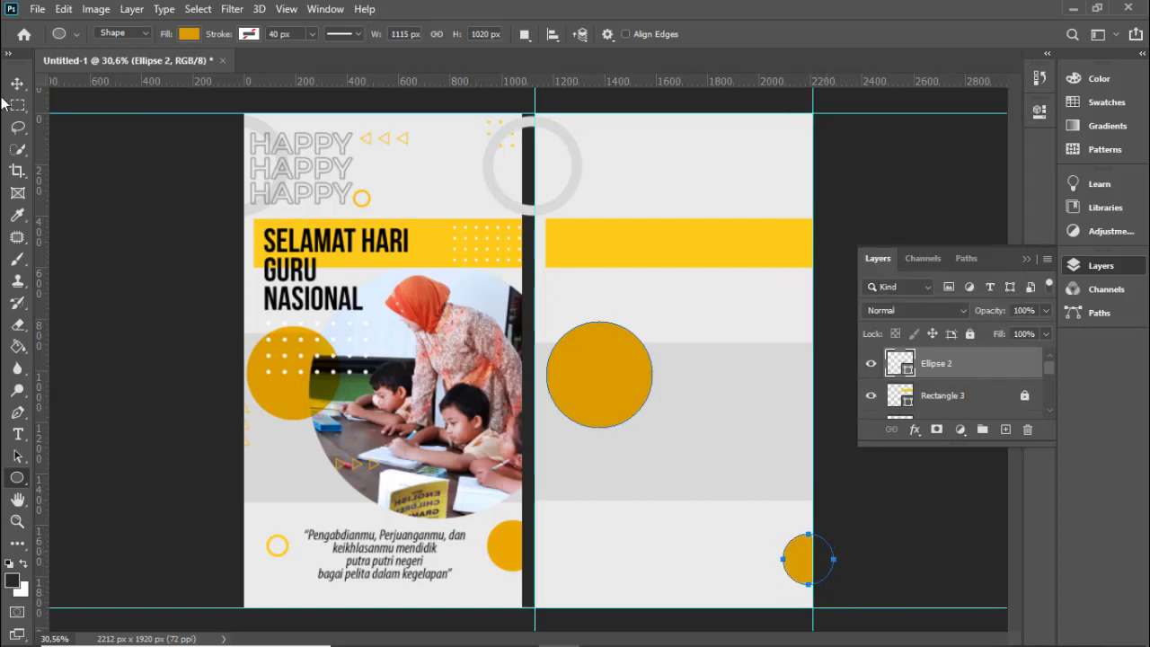
left_click(17, 84)
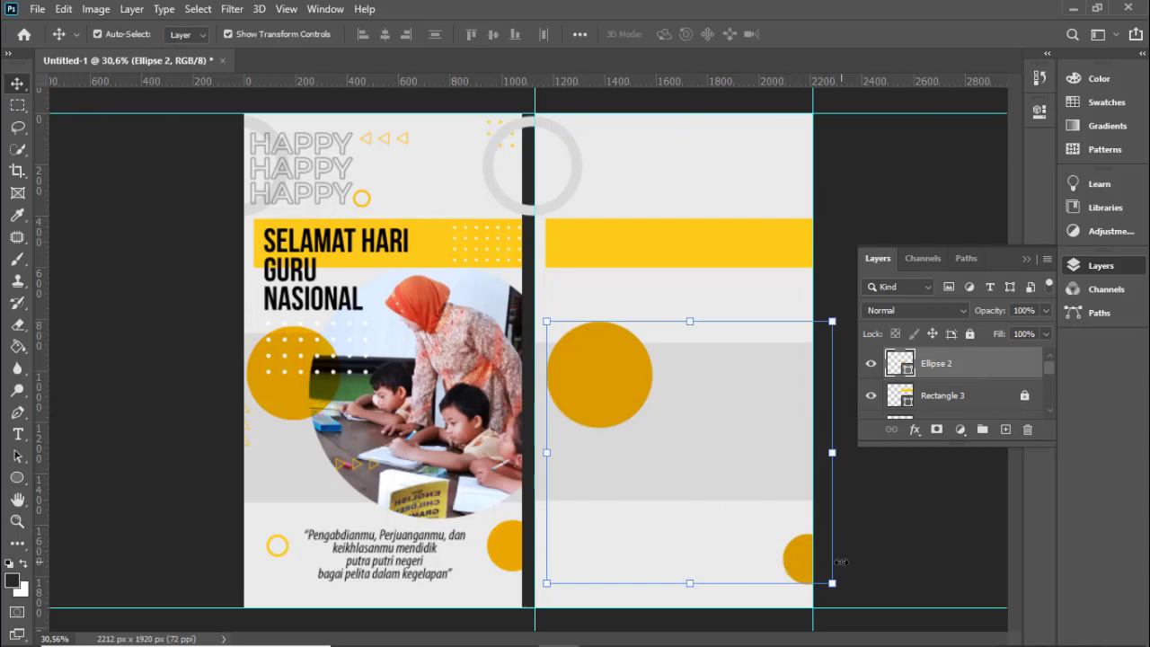
key("ctrl+z")
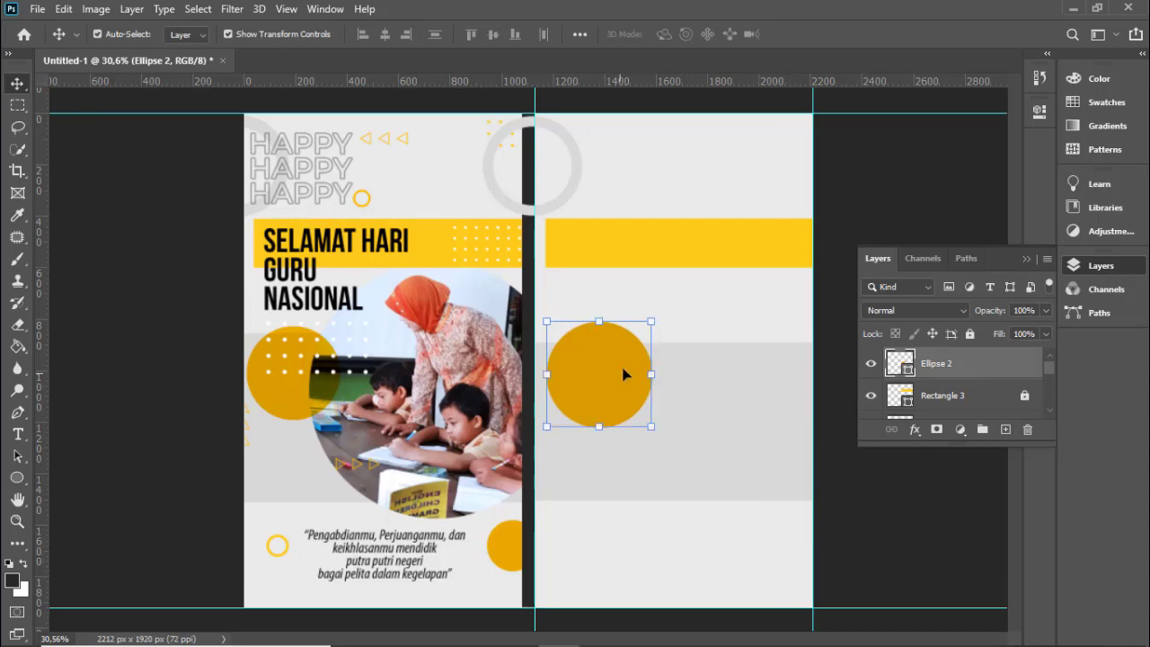
left_click(970, 333)
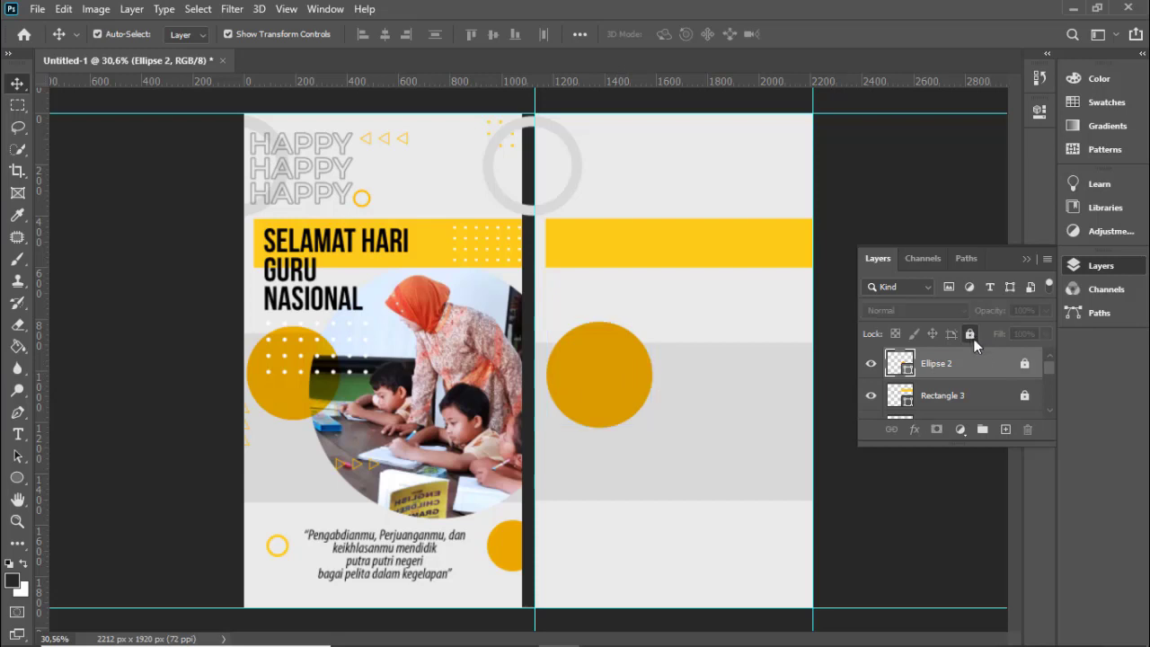
- Add a small circle at the bottom-right edge, shrink it to 82.07%, and lock Ellipse 3
left_click(20, 478)
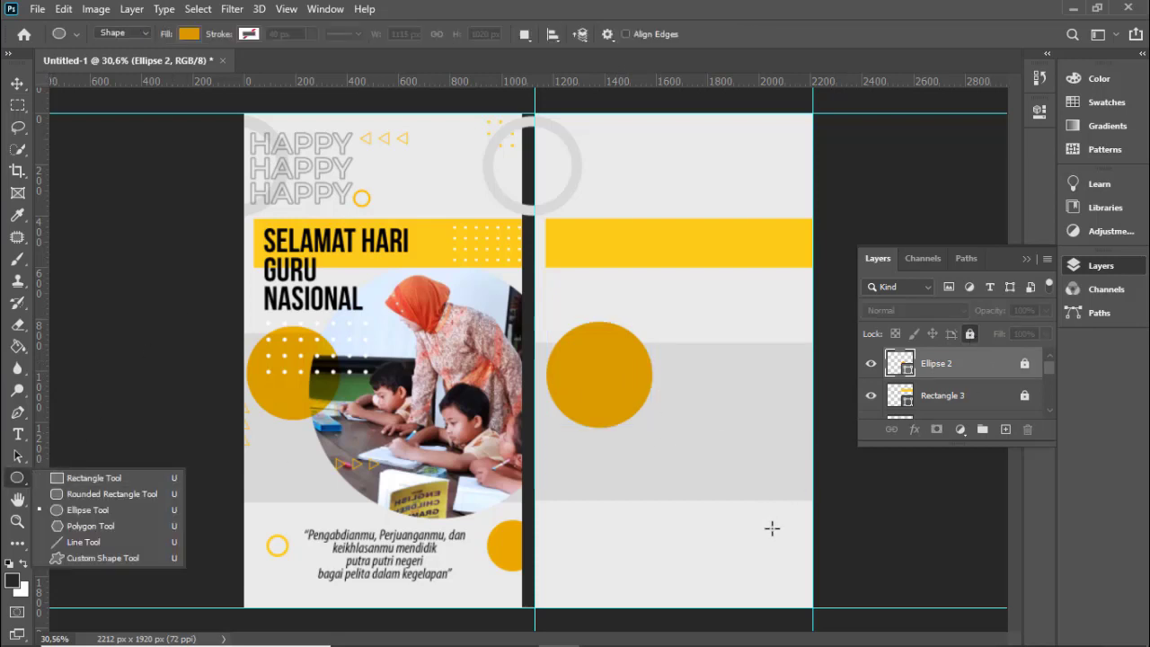
left_click_drag(775, 524, 838, 580)
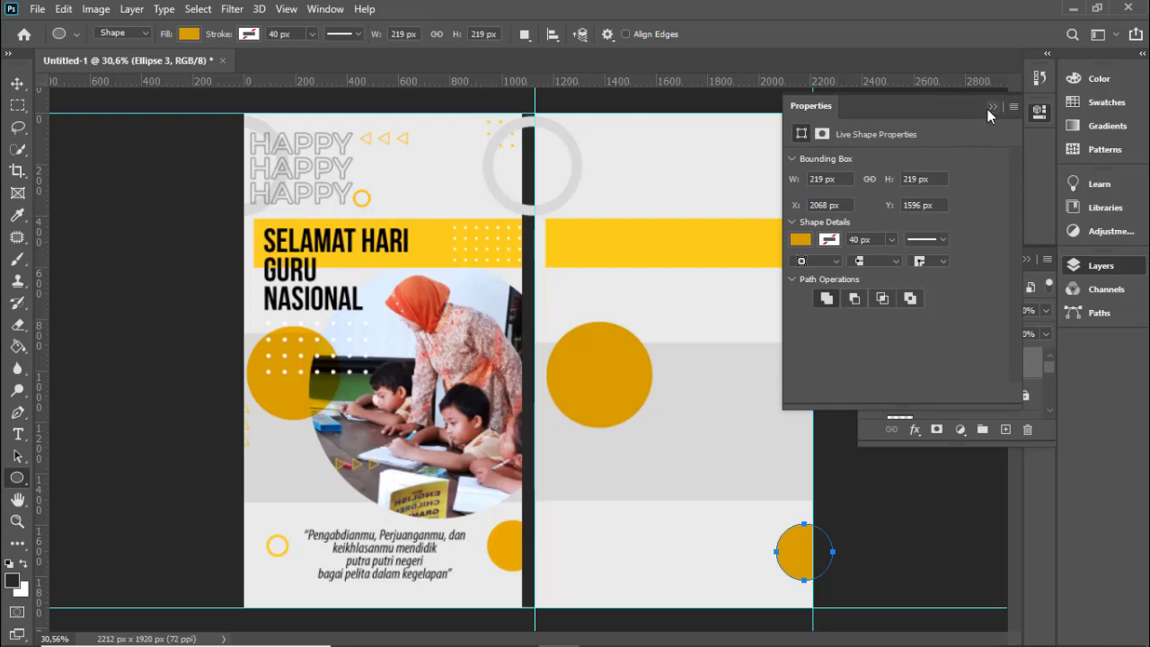
key("v")
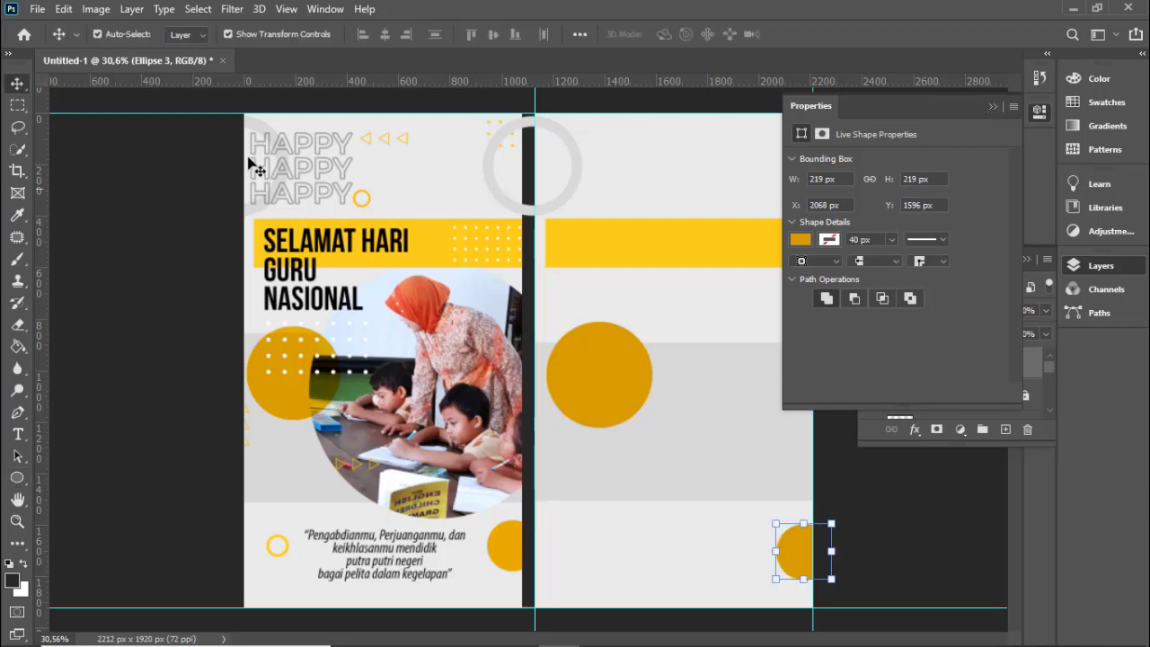
left_click_drag(798, 558, 798, 559)
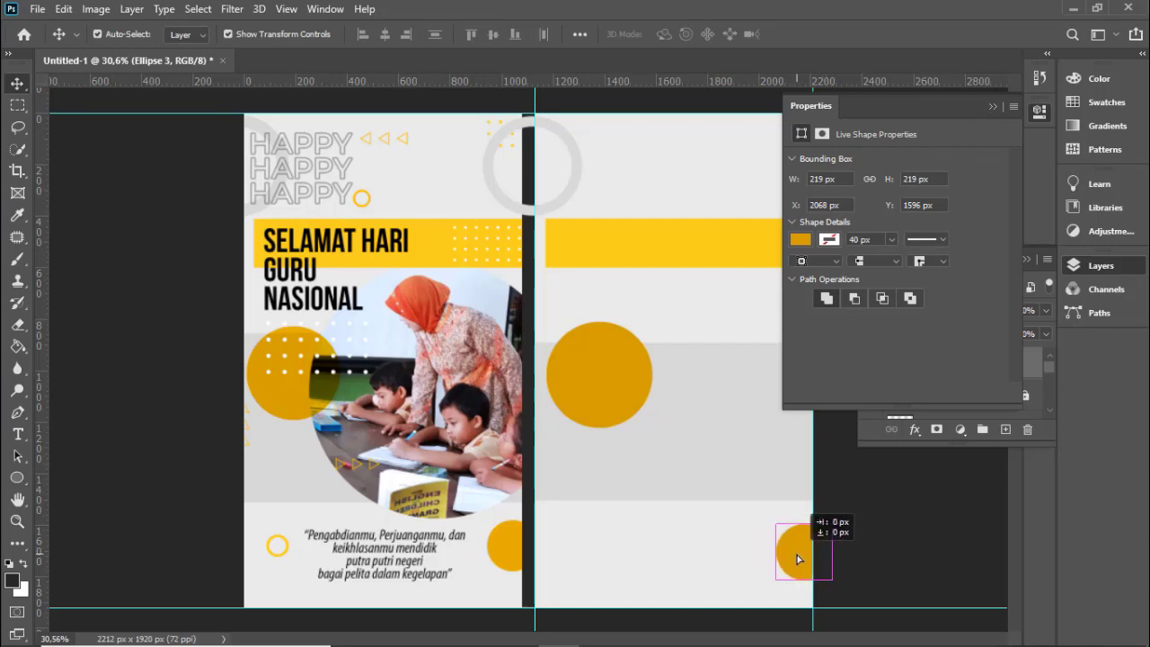
key("Left")
key("Left")
key("Left")
key("Left")
key("Left")
key("Left")
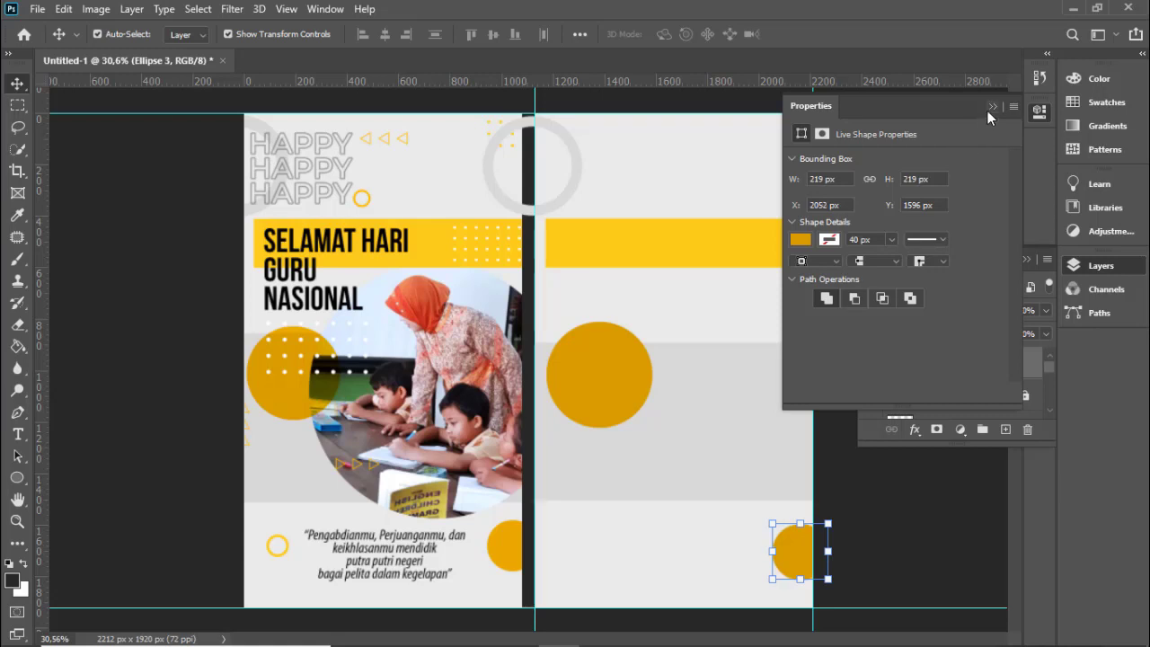
left_click(989, 108)
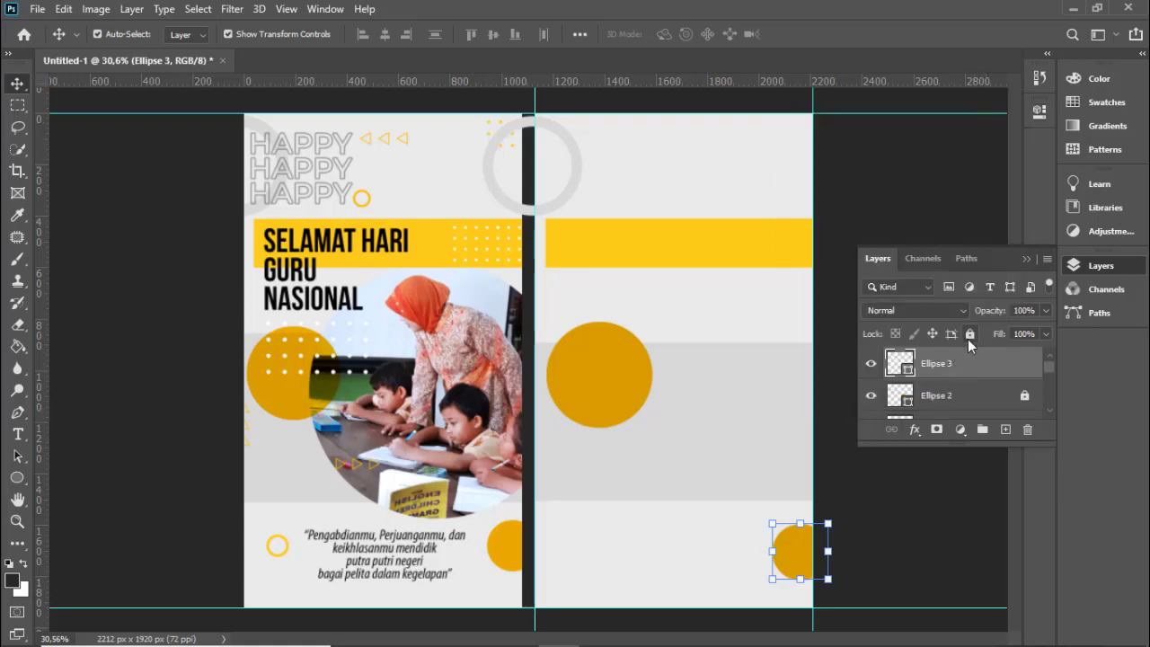
left_click_drag(832, 580, 824, 575)
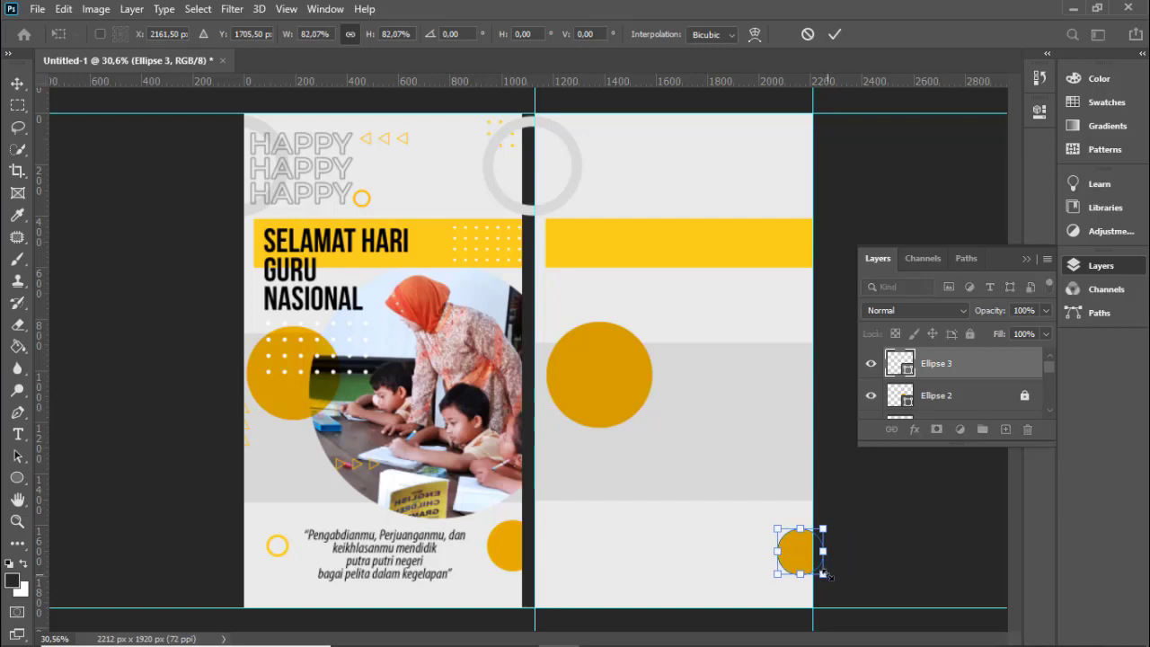
key("Return")
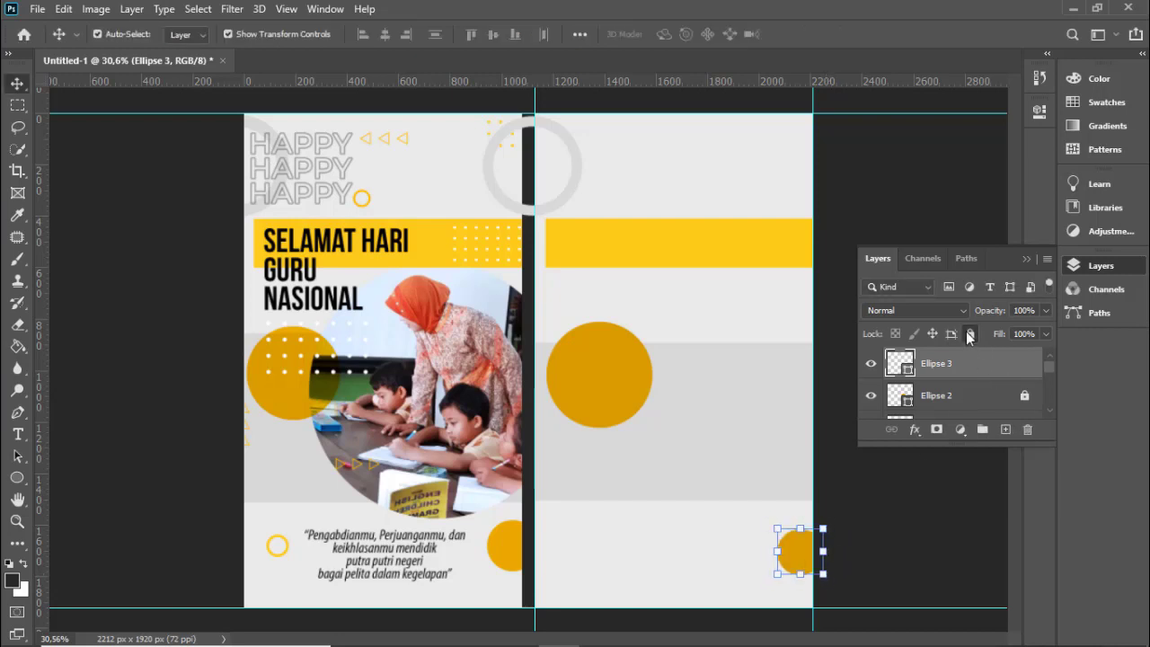
left_click(969, 334)
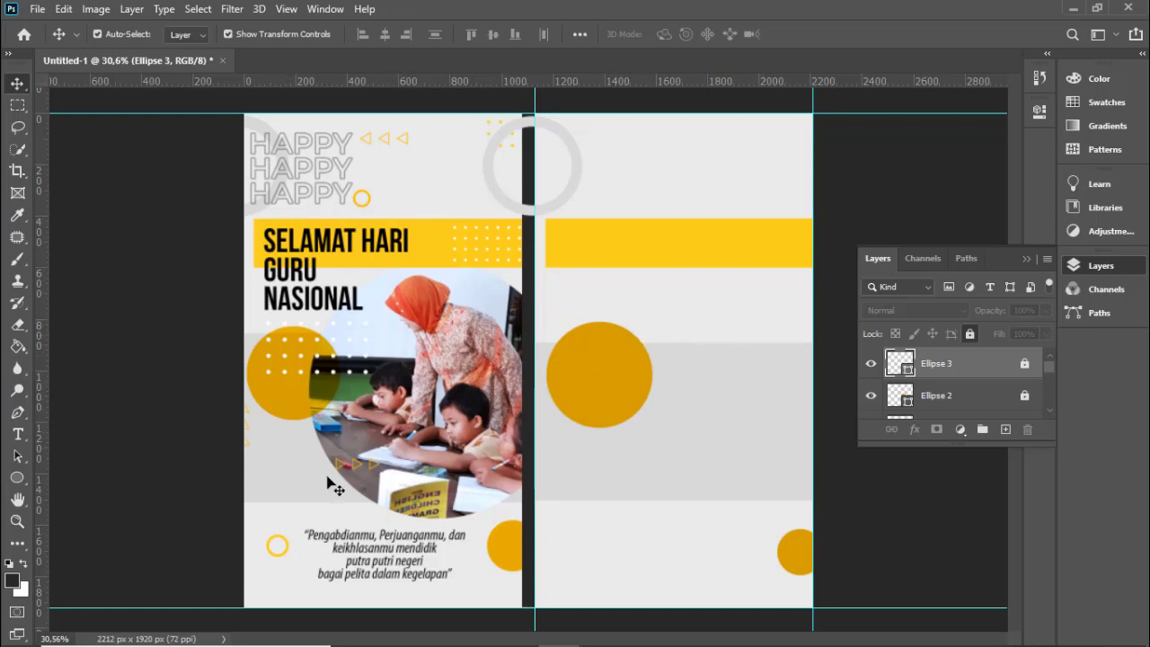
left_click(17, 478)
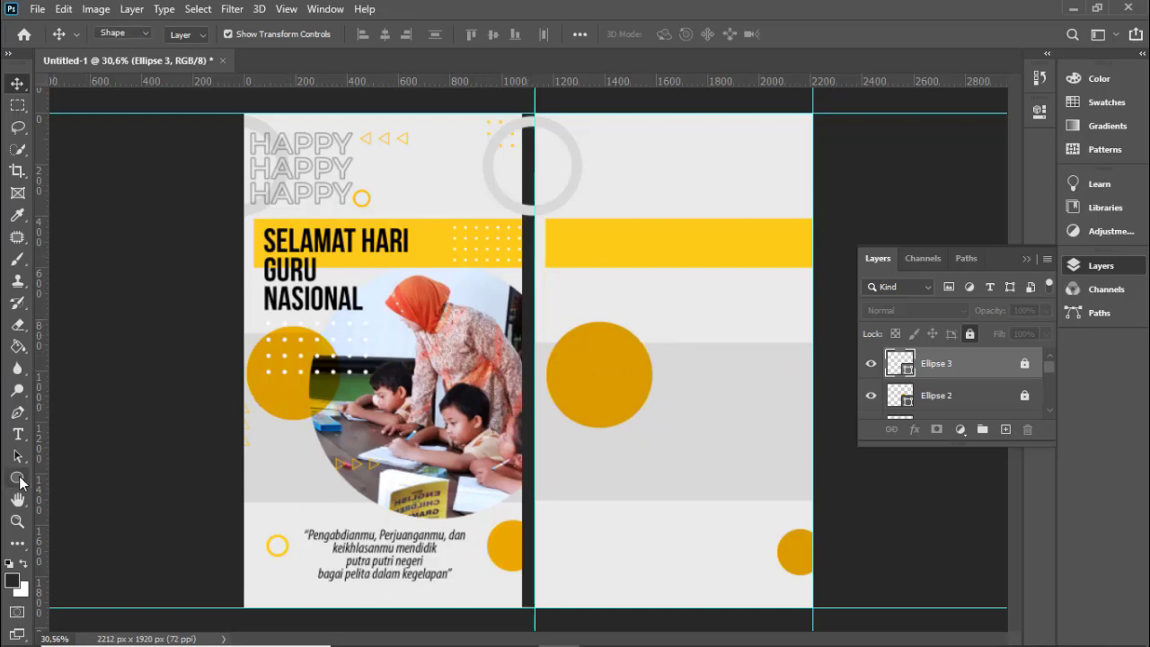
- Draw a roughly 991 px circle overlapping the second panel's right edge, shifted slightly up-left
left_click(636, 271)
left_click_drag(636, 272, 891, 599)
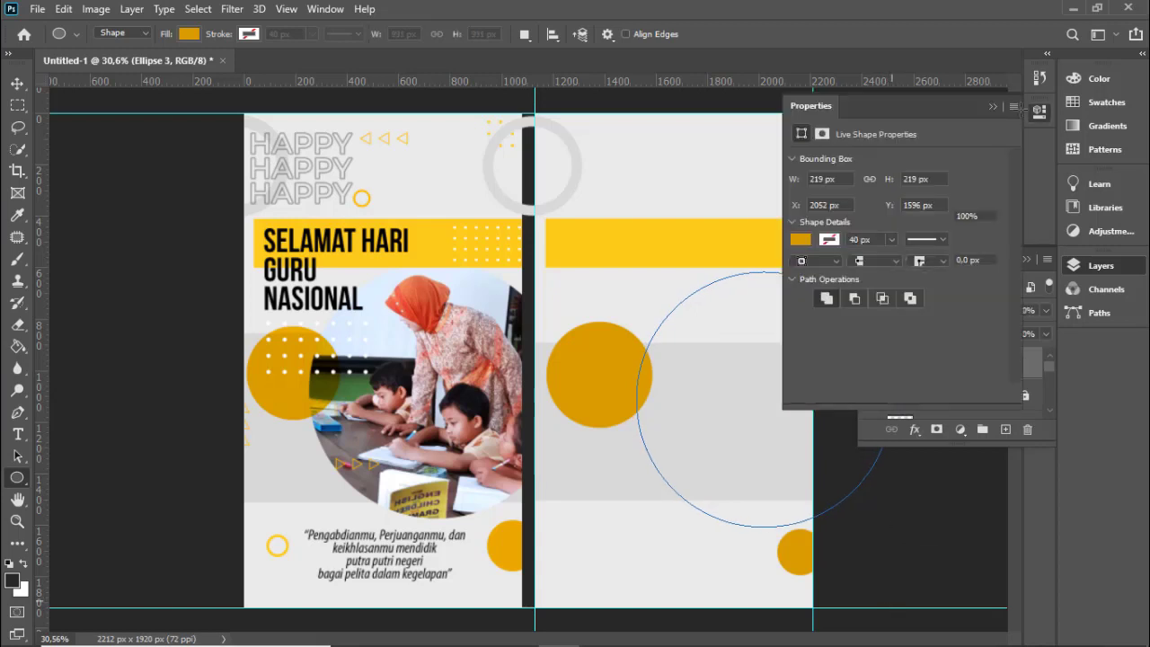
left_click(992, 107)
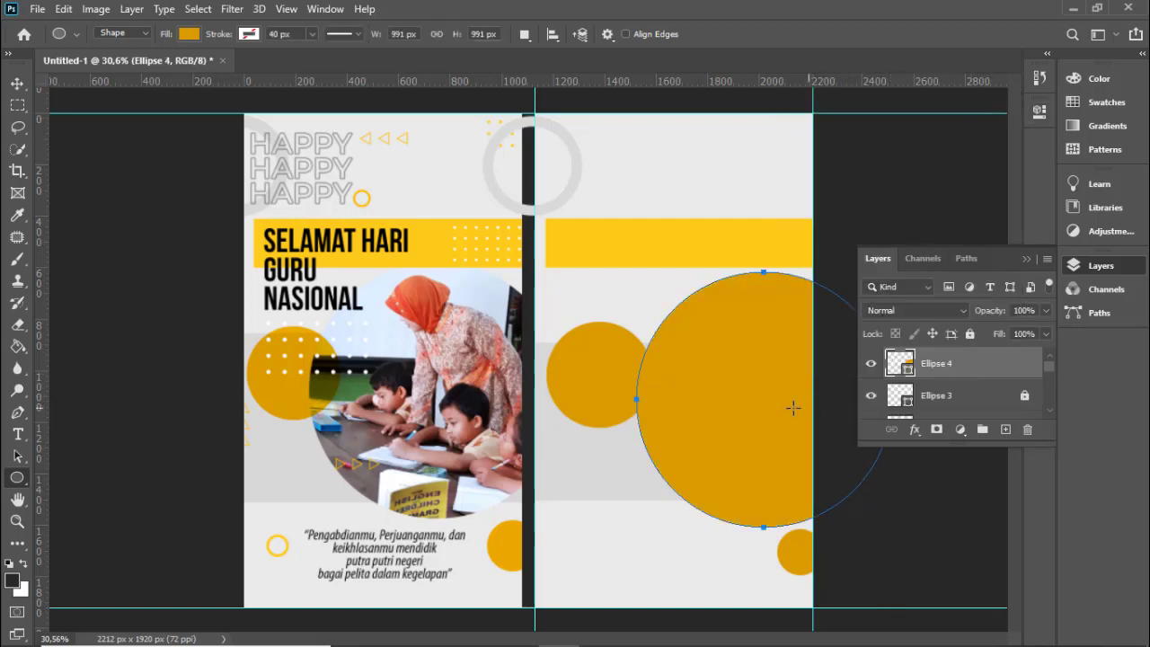
key("v")
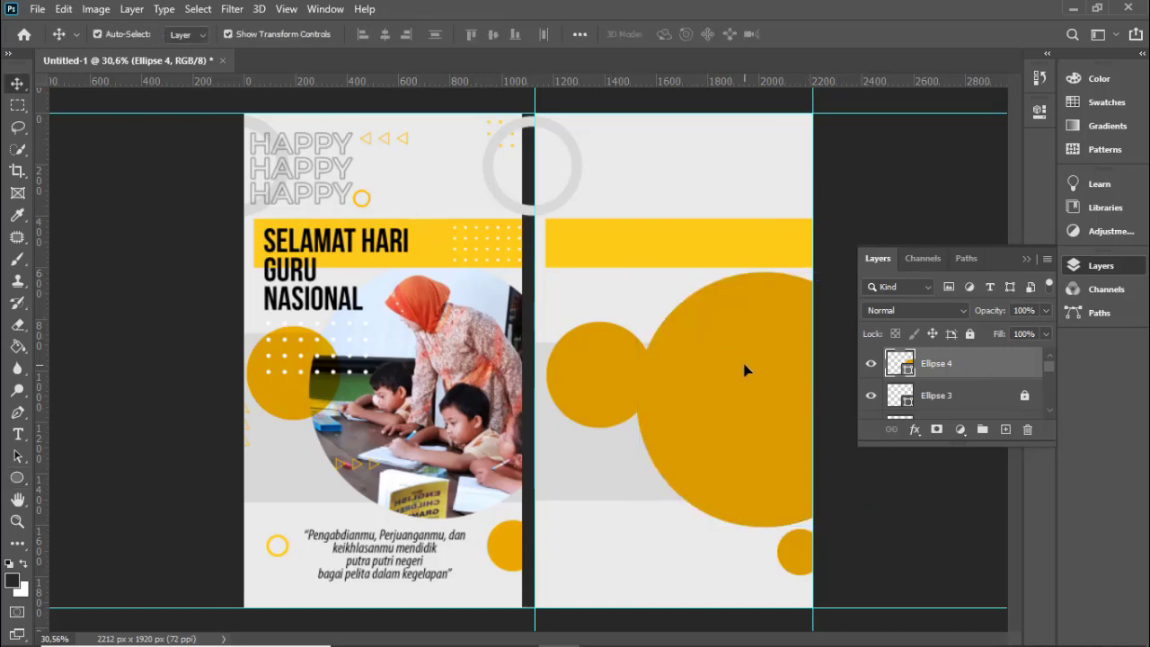
left_click_drag(743, 368, 723, 352)
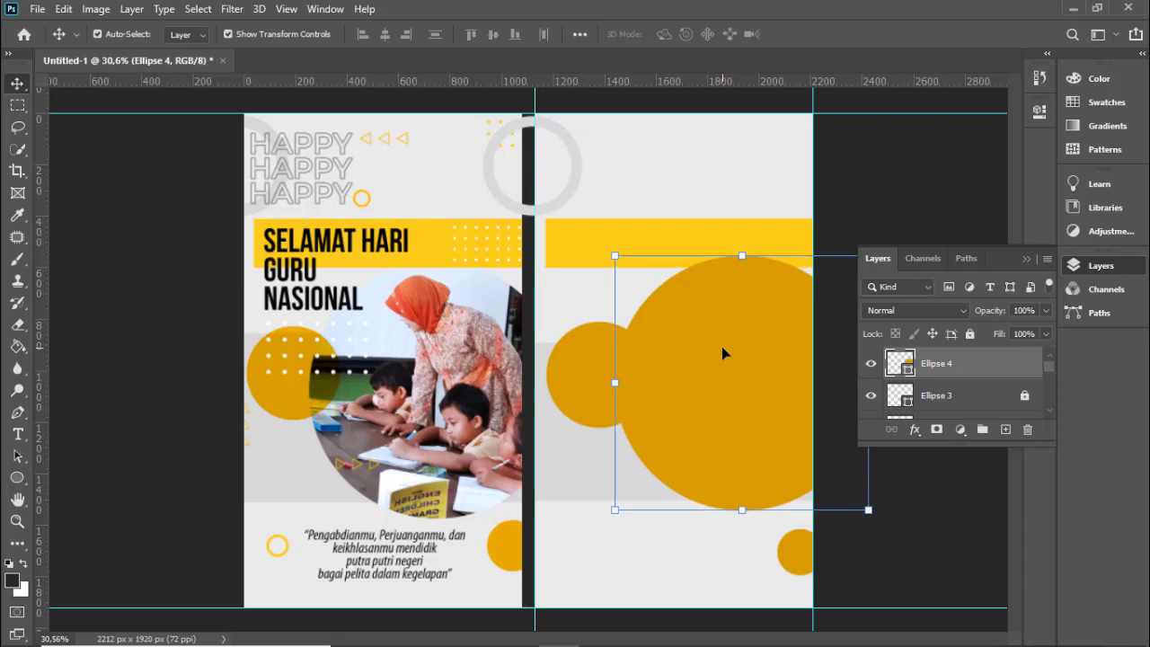
- Lock the Ellipse 4 layer and start dragging it down the layer stack
left_click(972, 333)
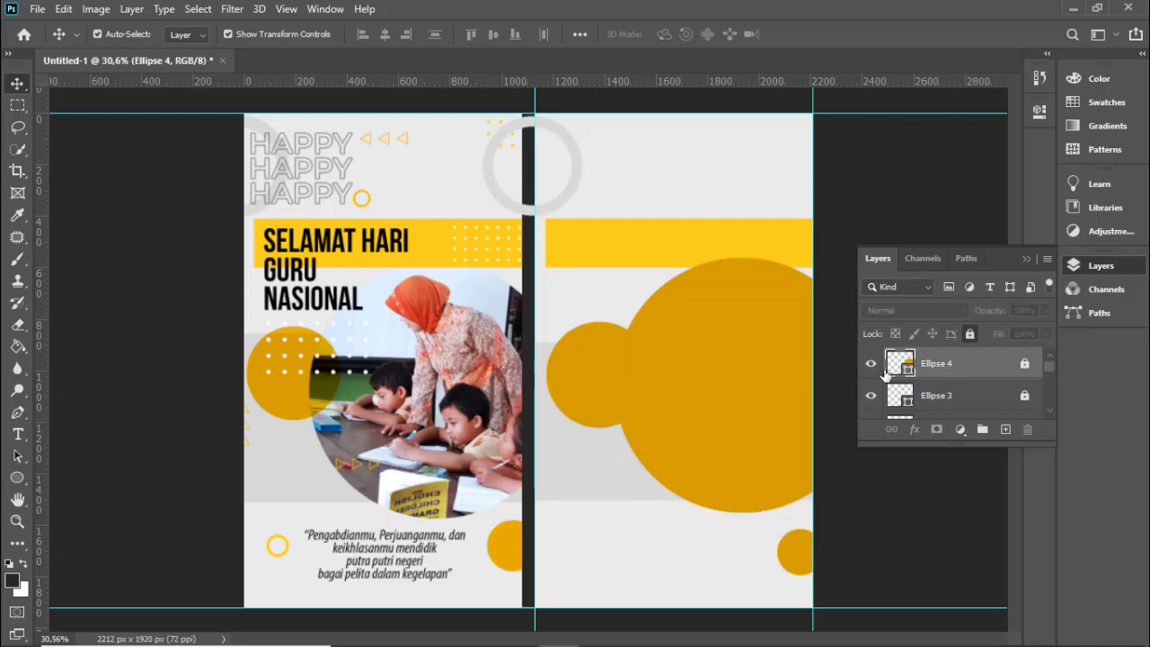
left_click(662, 251)
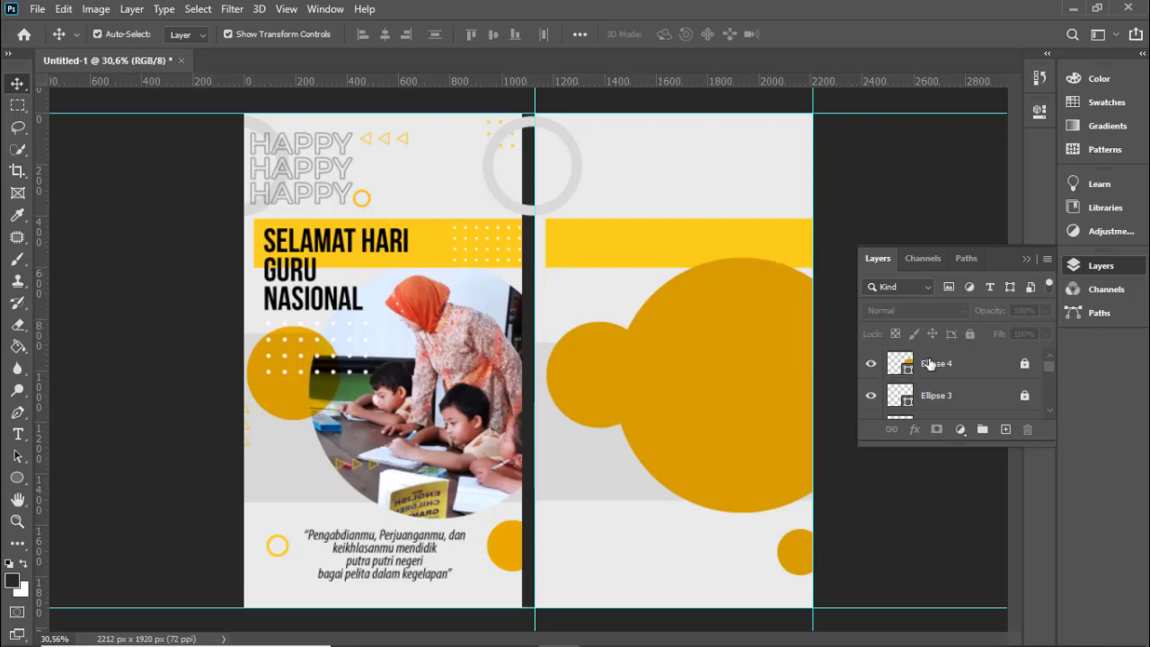
left_click(953, 363)
left_click_drag(953, 364, 947, 391)
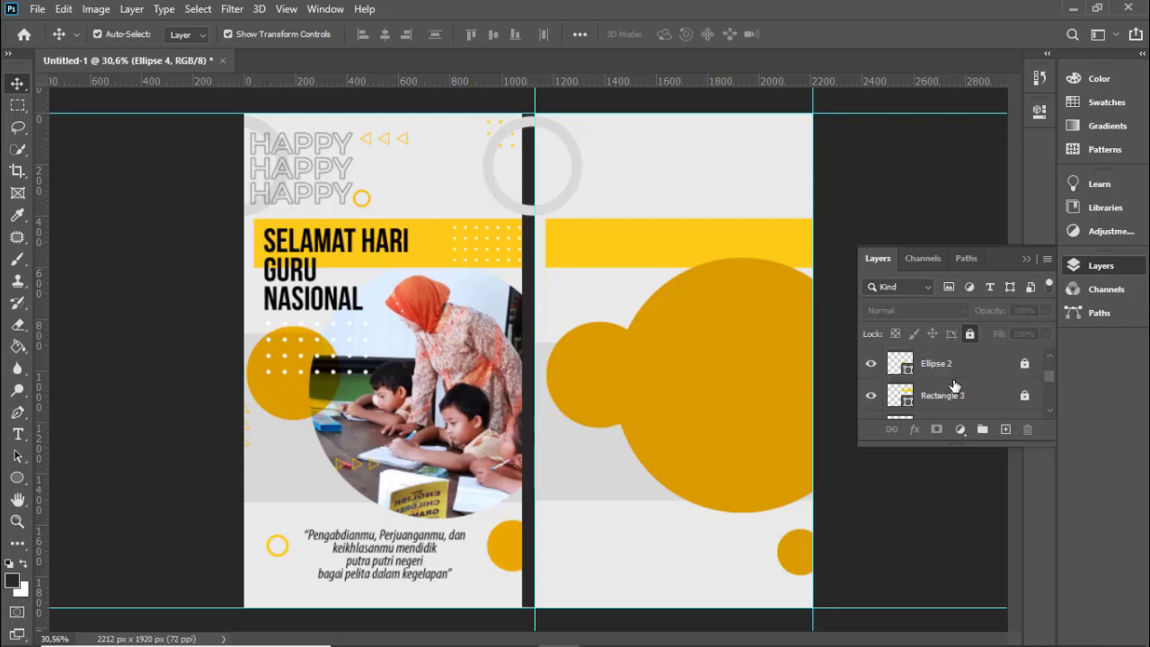
left_click_drag(947, 392, 927, 388)
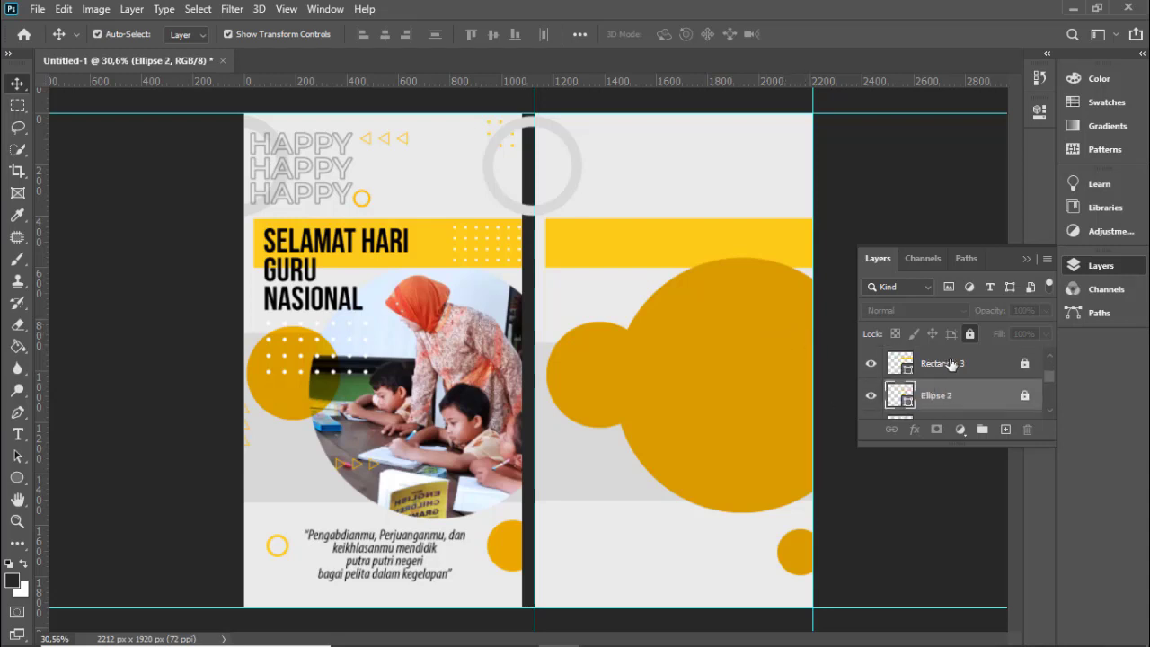
- Drop Ellipse 4 below Rectangle 3 in the Layers panel and clear the layer selection
scroll(946, 396, "up", 2)
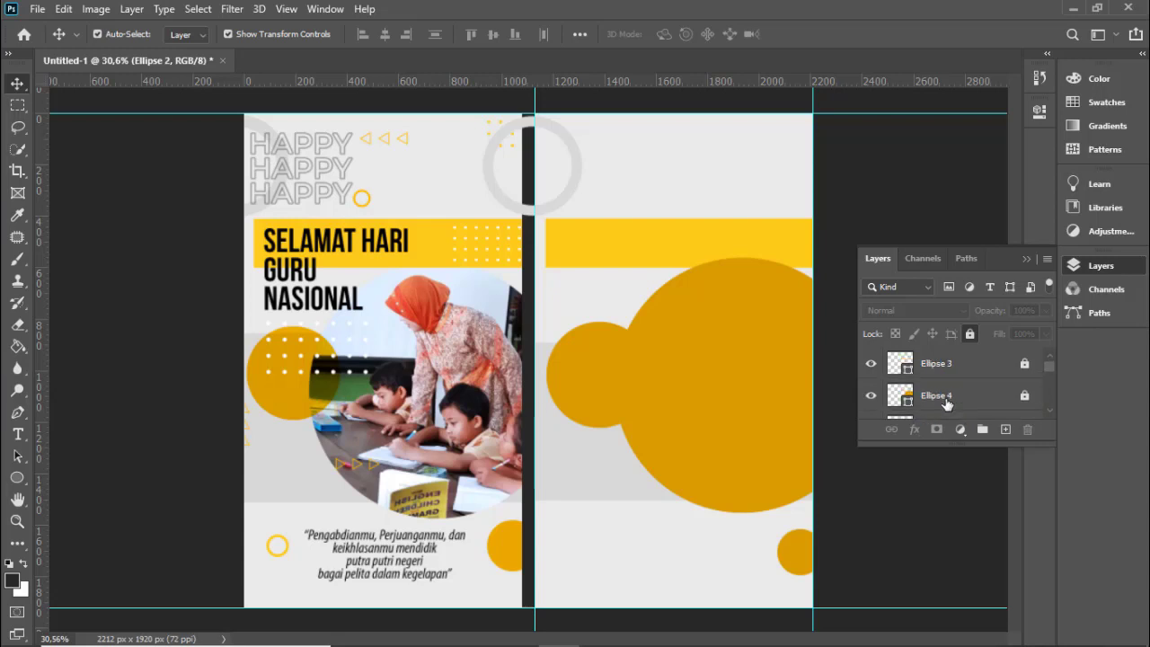
left_click(946, 398)
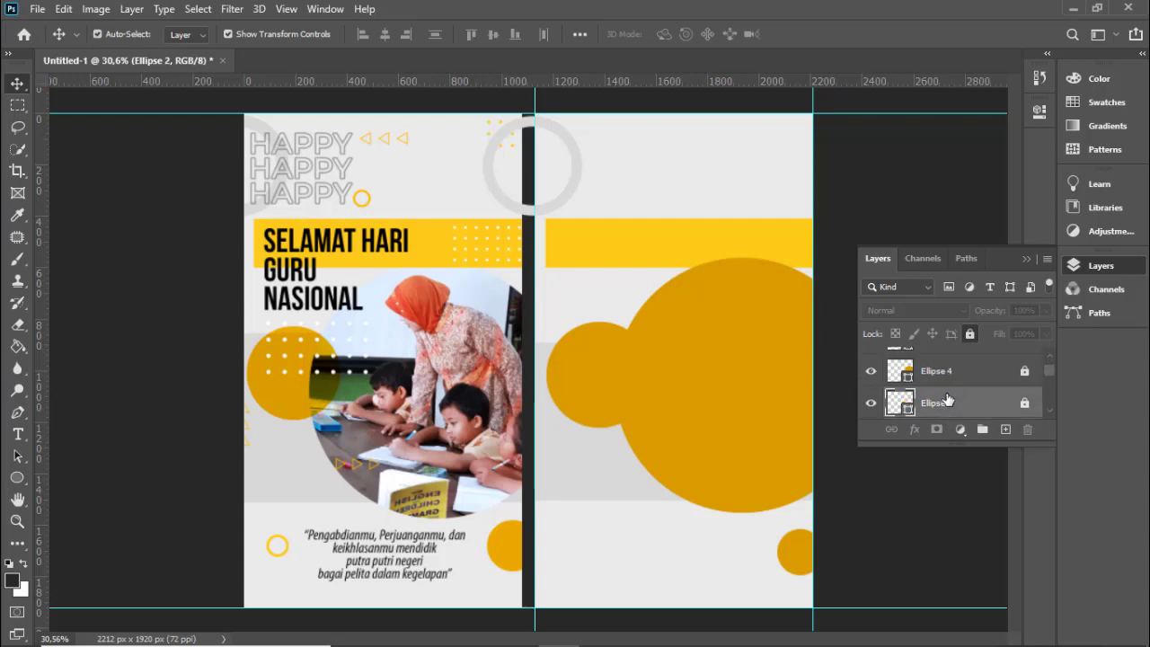
scroll(958, 377, "down", 1)
scroll(957, 381, "down", 3)
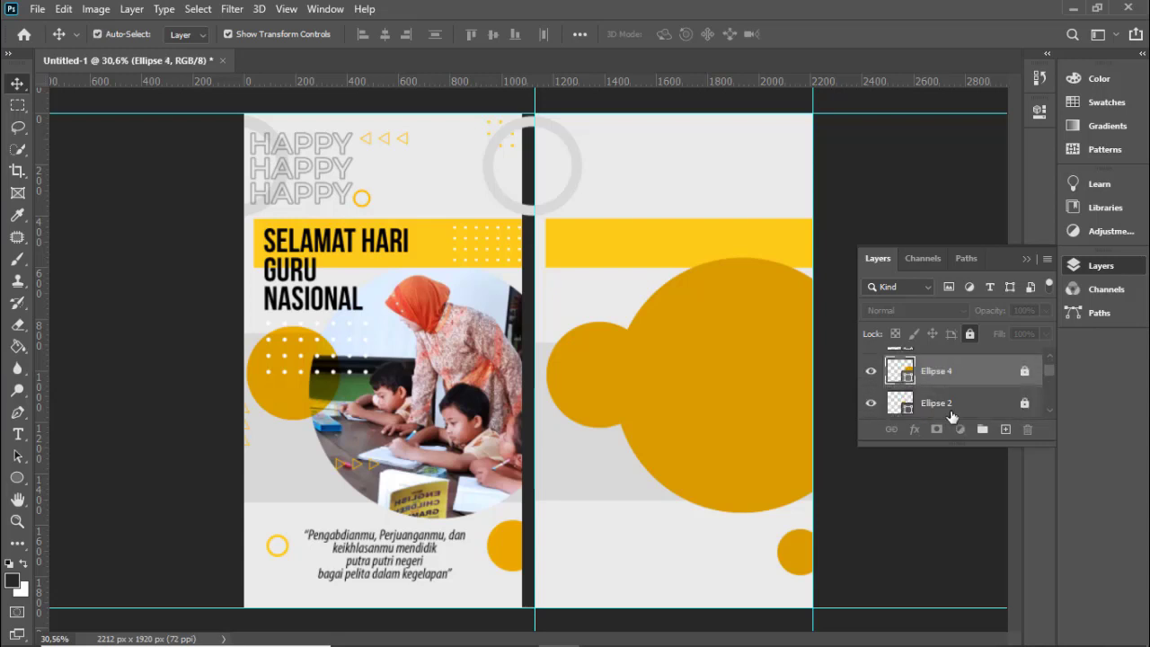
scroll(958, 396, "up", 1)
left_click_drag(959, 375, 951, 411)
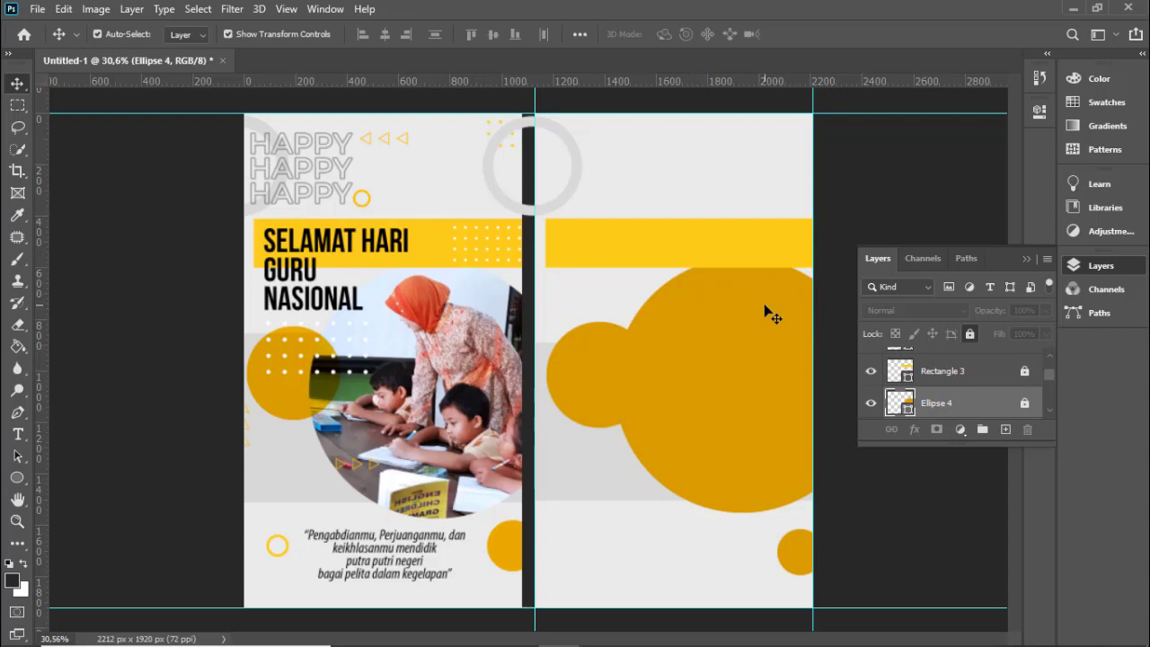
left_click(613, 390)
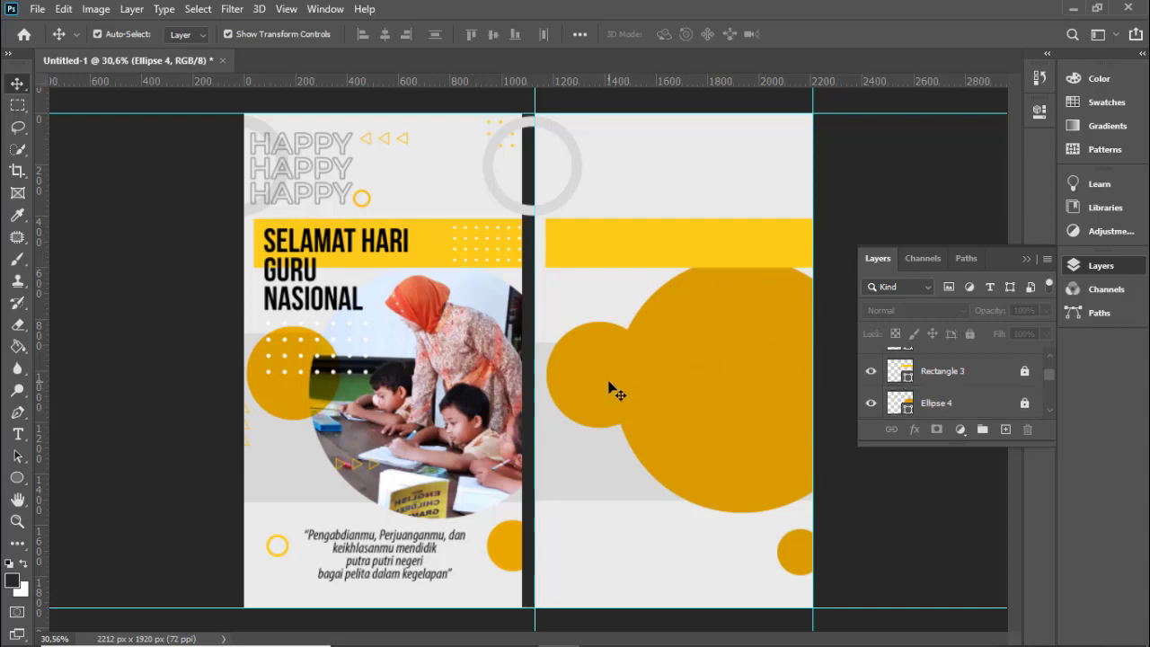
scroll(950, 373, "down", 2)
left_click(949, 373)
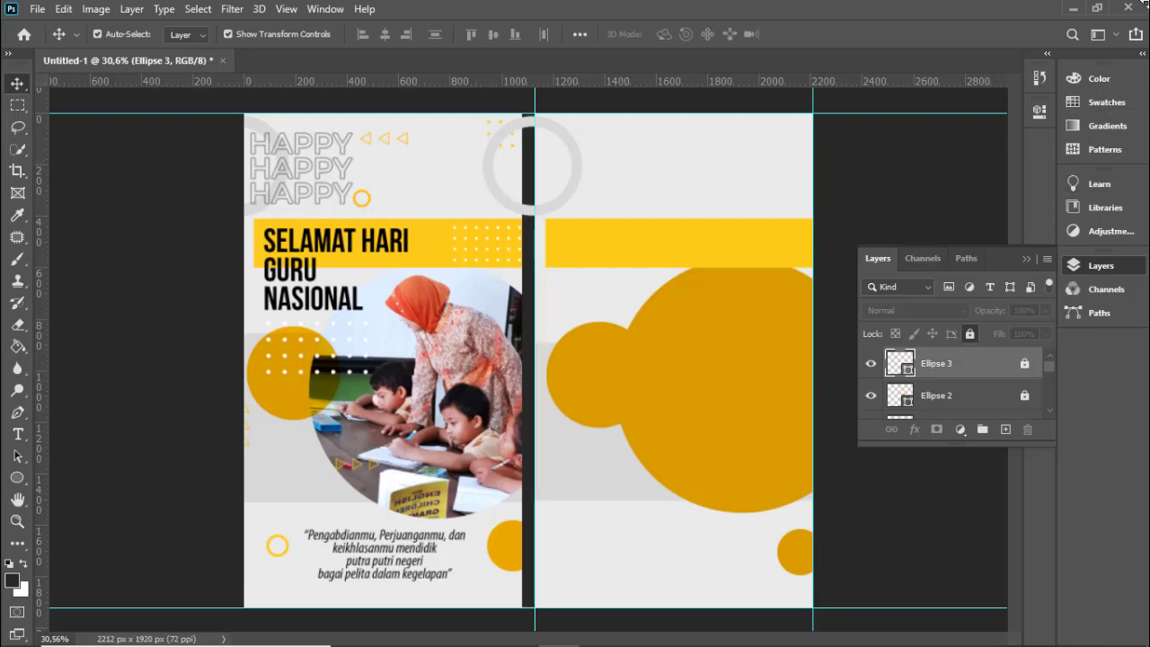
left_click(753, 355)
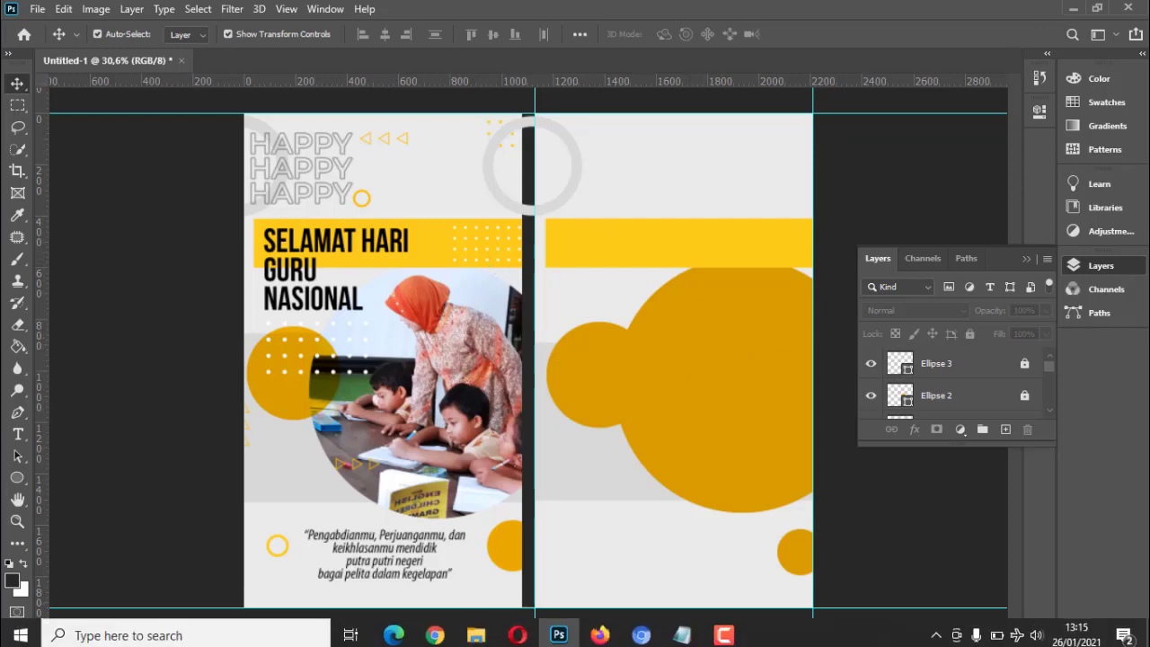
- Check the FLYYER INSTASTORY folder, then select the Ellipse 4 layer in Photoshop
left_click(476, 631)
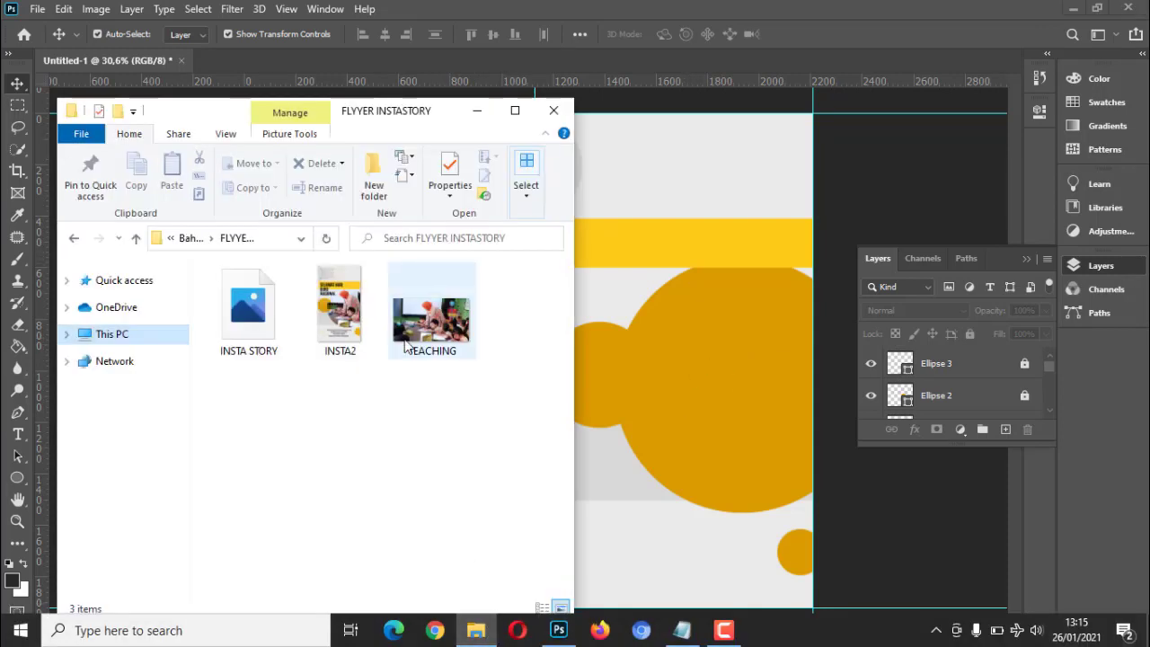
left_click(788, 338)
left_click_drag(1046, 362, 1045, 373)
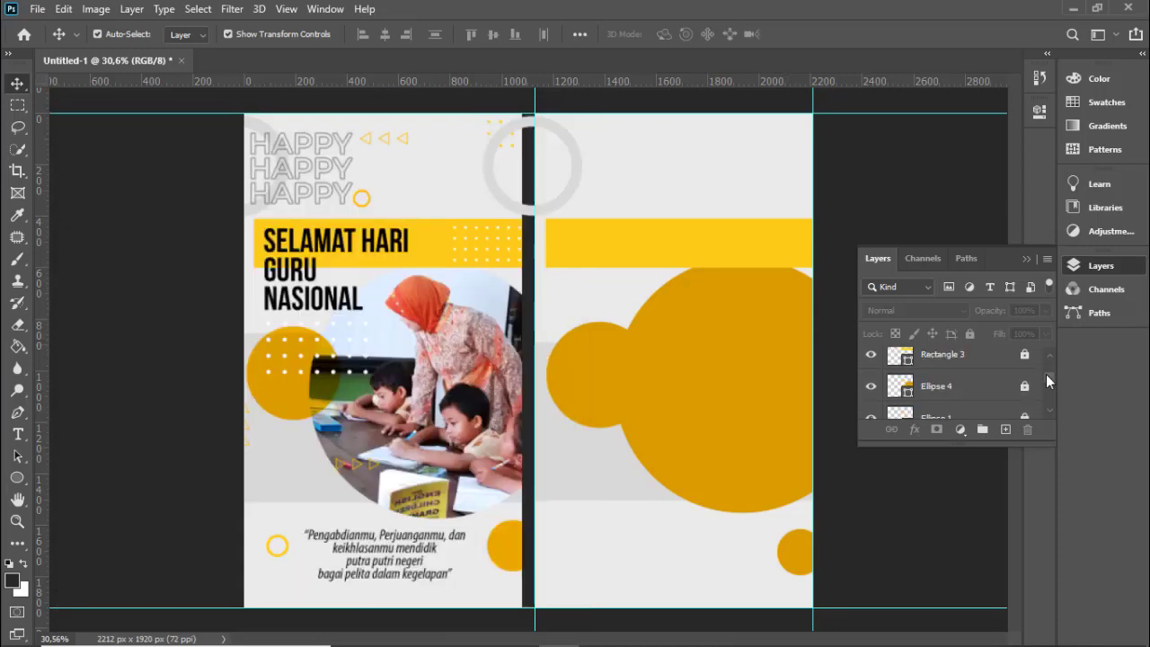
left_click(971, 393)
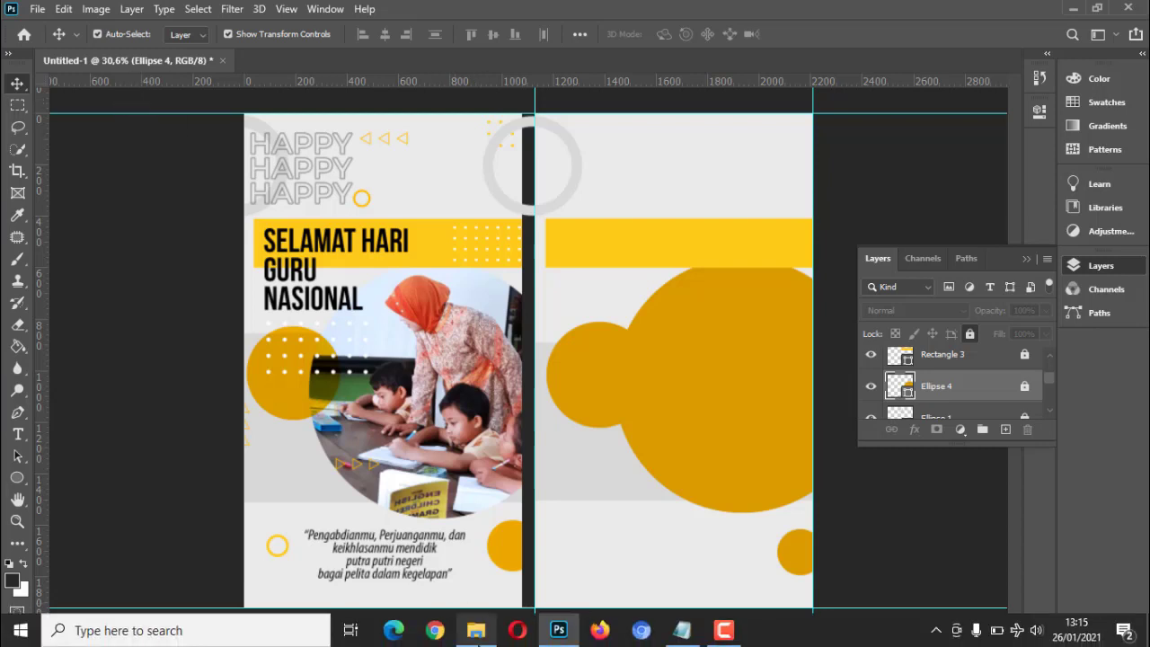
- Pick the TEACHING photo in FLYYER INSTASTORY and drag it into the flyer document
left_click(469, 619)
left_click(432, 323)
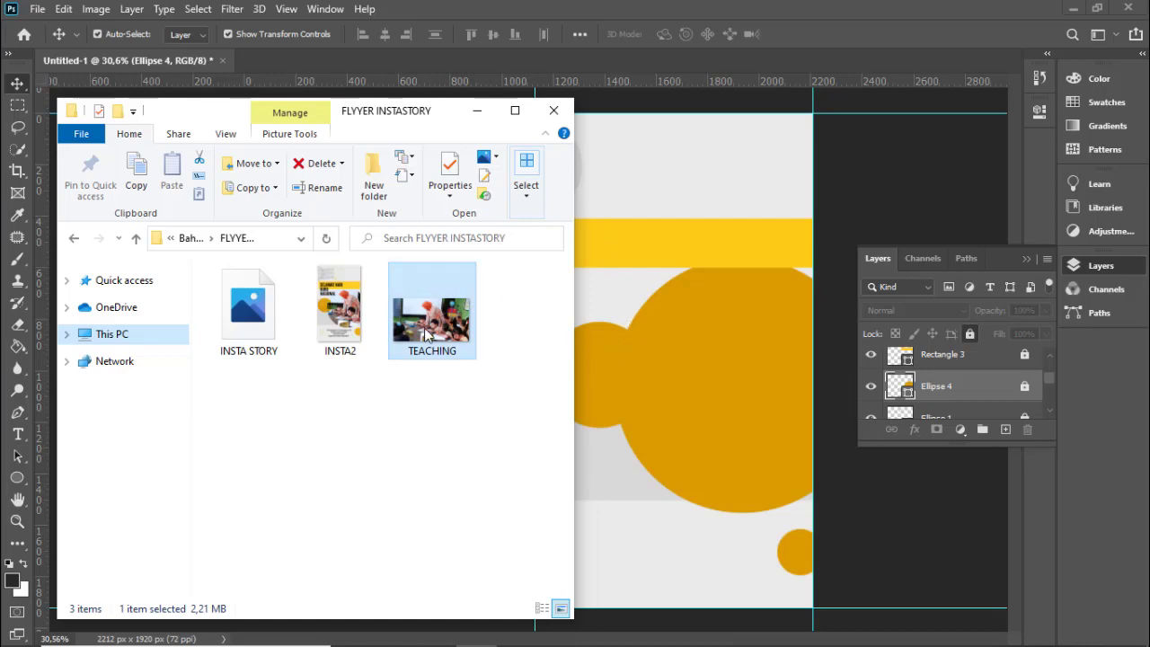
left_click(686, 352)
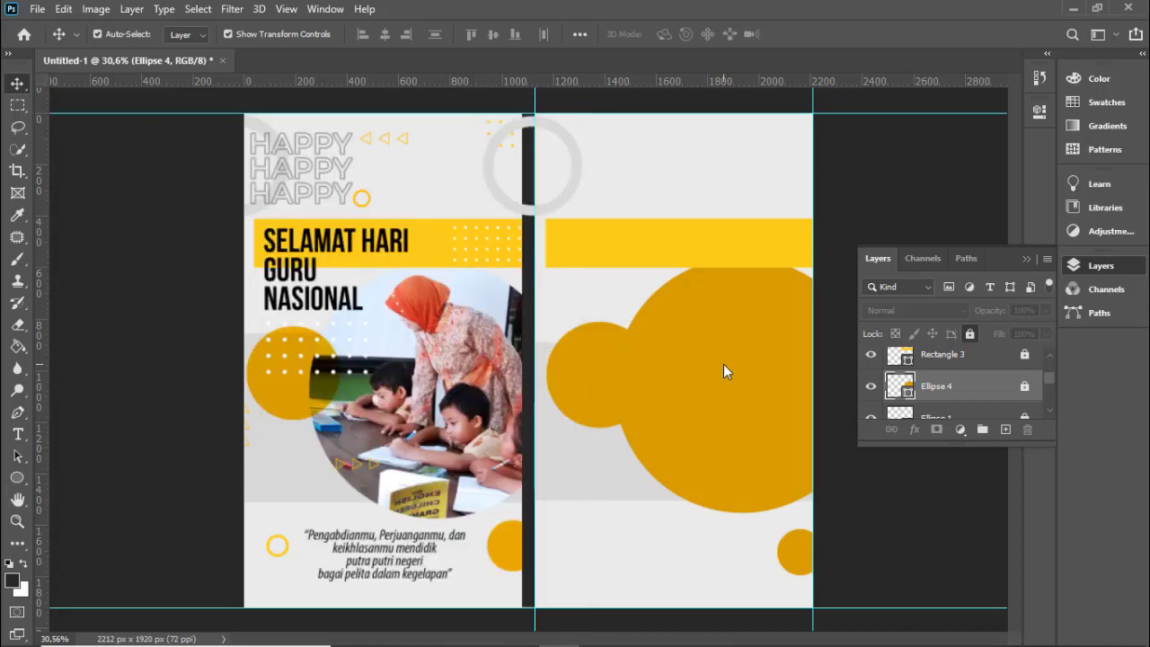
left_click(723, 364)
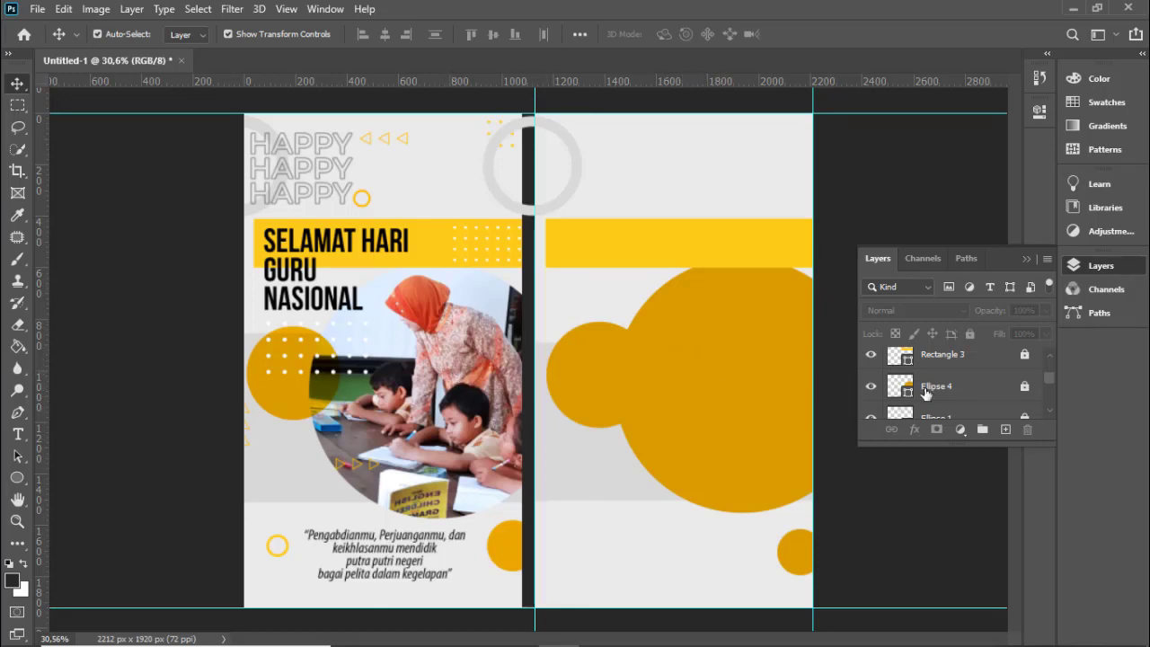
left_click(898, 390)
left_click(518, 628)
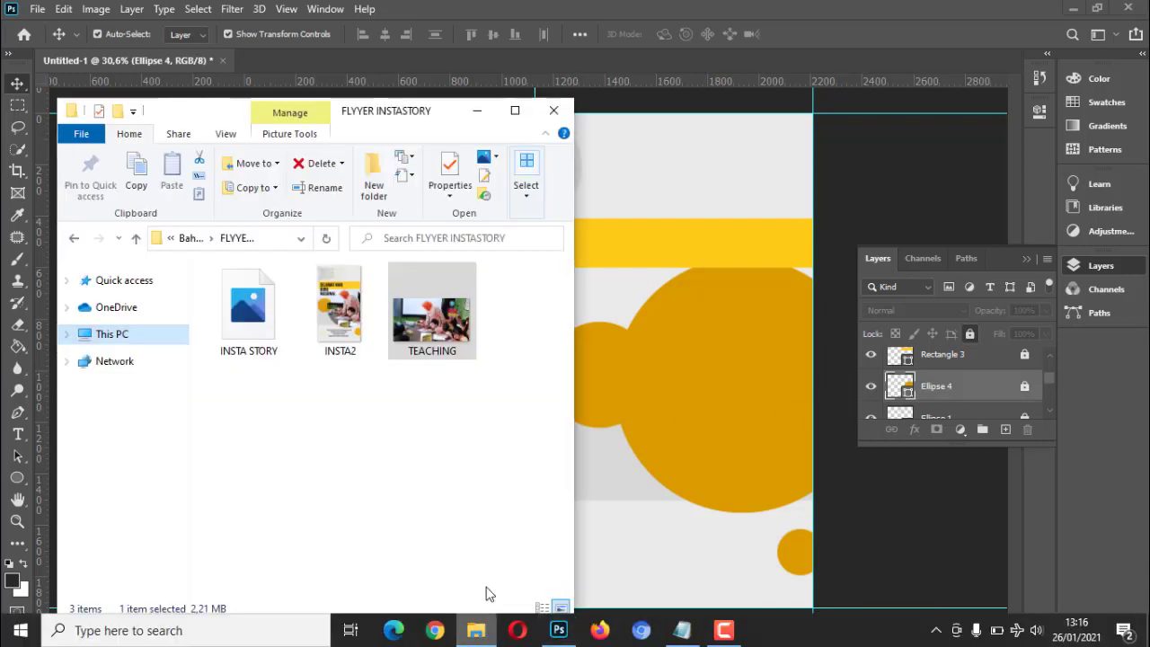
left_click(340, 310)
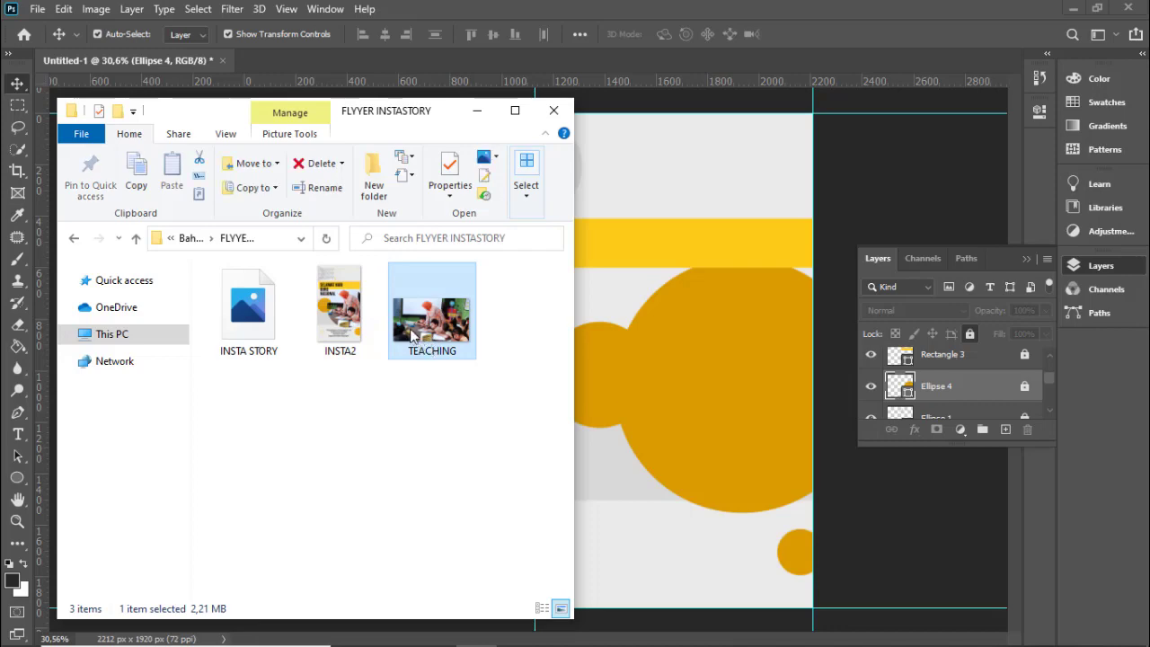
left_click_drag(432, 319, 688, 341)
- Open the TEACHING.png photo in Photoshop
left_click(37, 9)
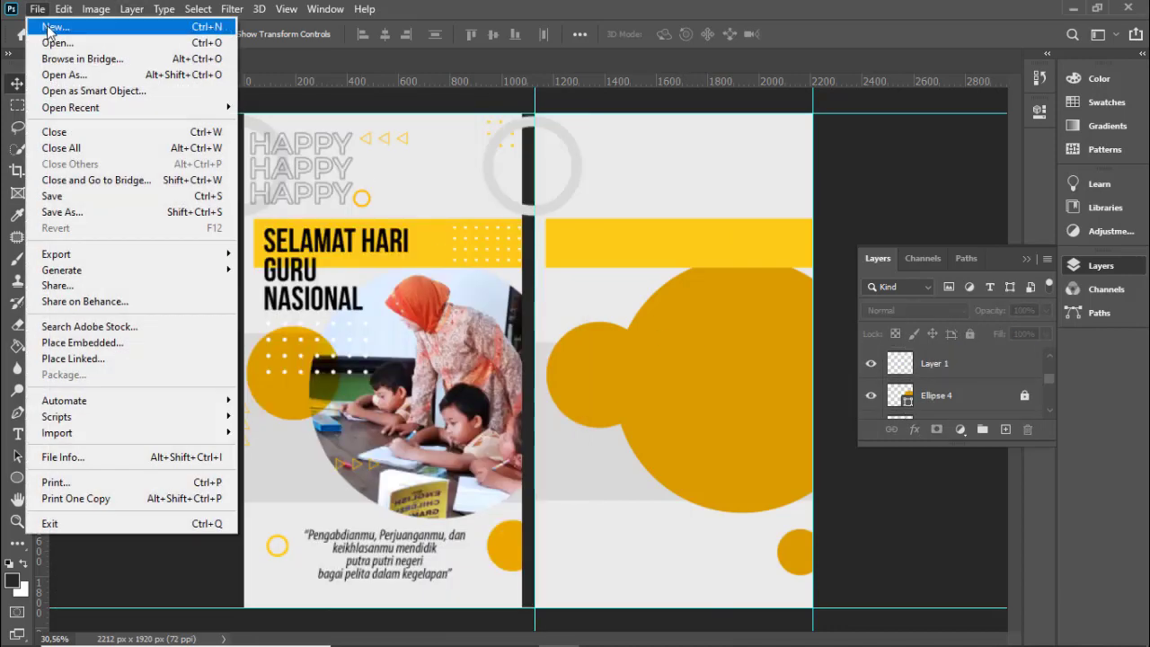
key("Escape")
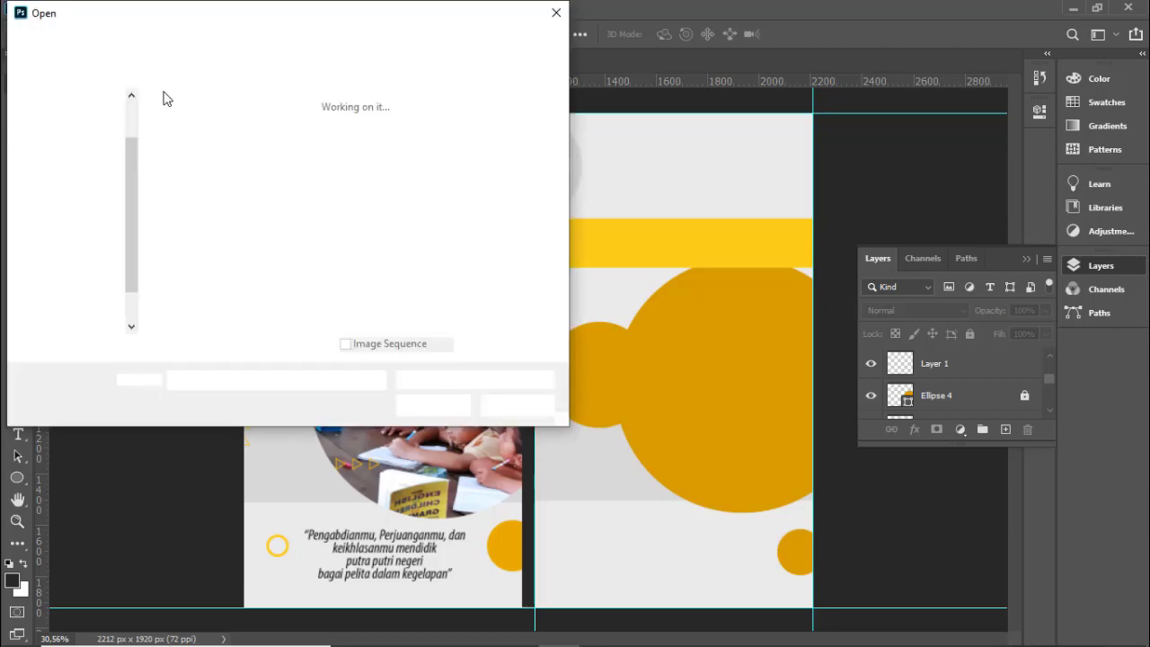
left_click(409, 184)
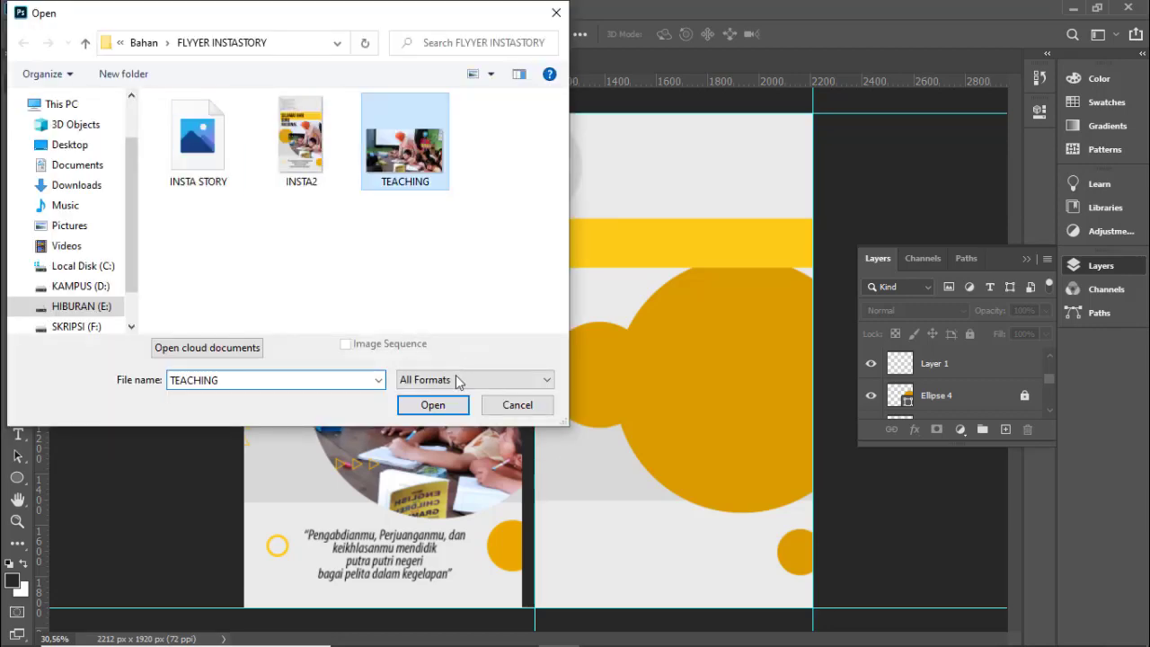
left_click(427, 406)
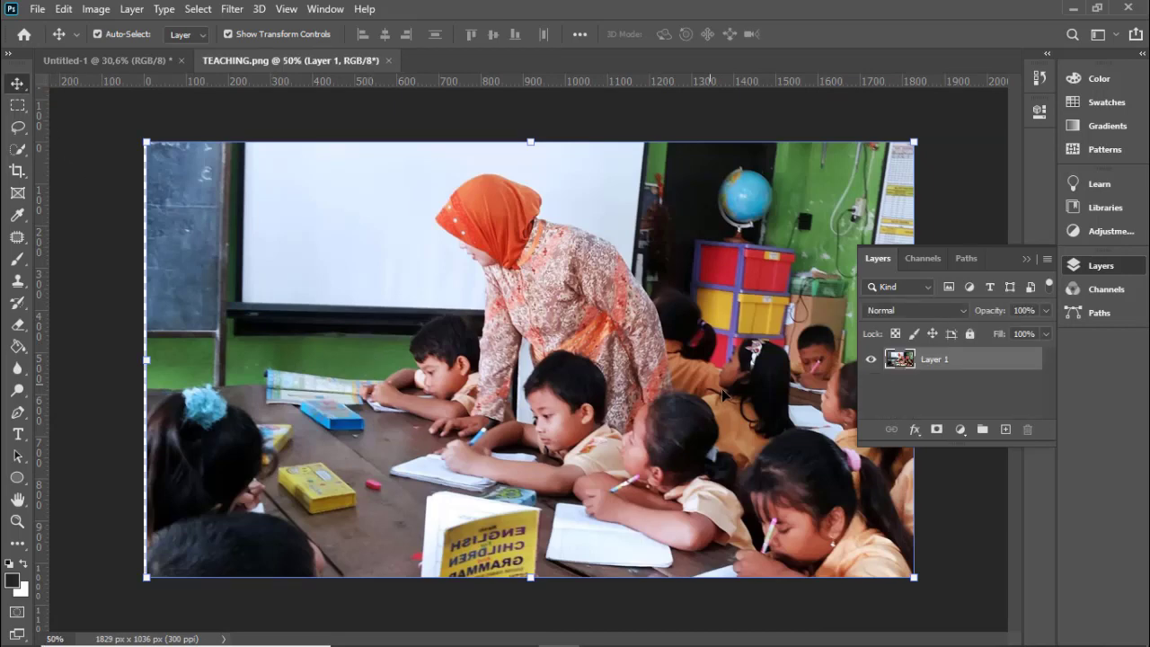
- Duplicate the photo's layer into the Untitled-1 flyer document and return to the flyer
right_click(942, 359)
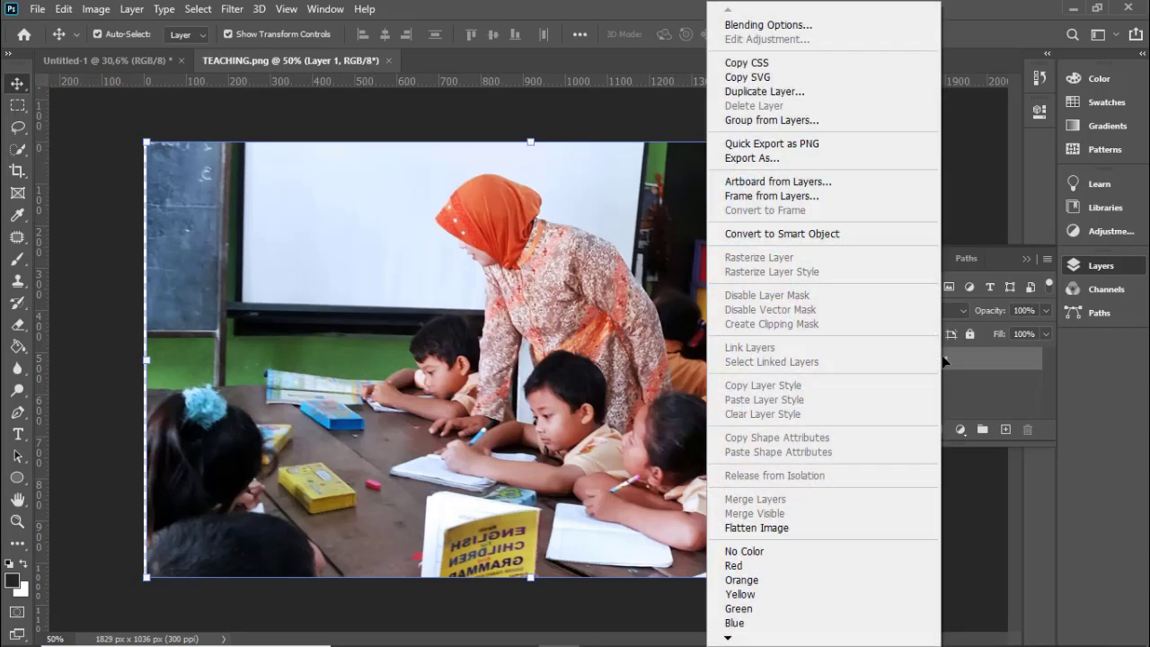
left_click(774, 91)
left_click(612, 235)
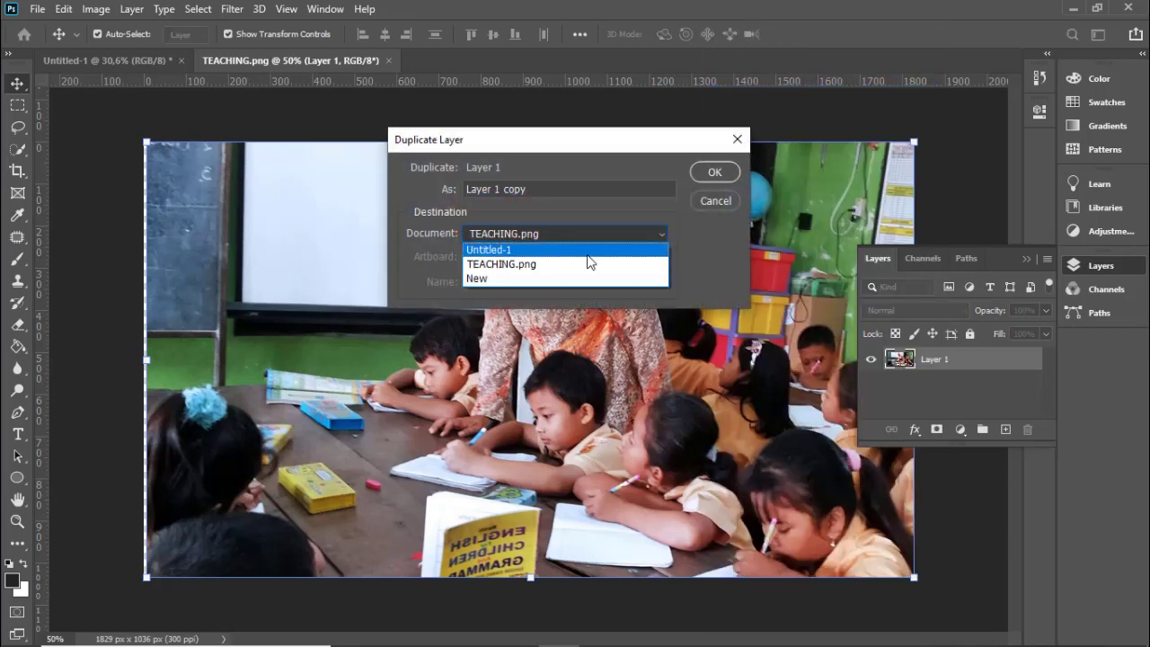
left_click(554, 252)
left_click(714, 171)
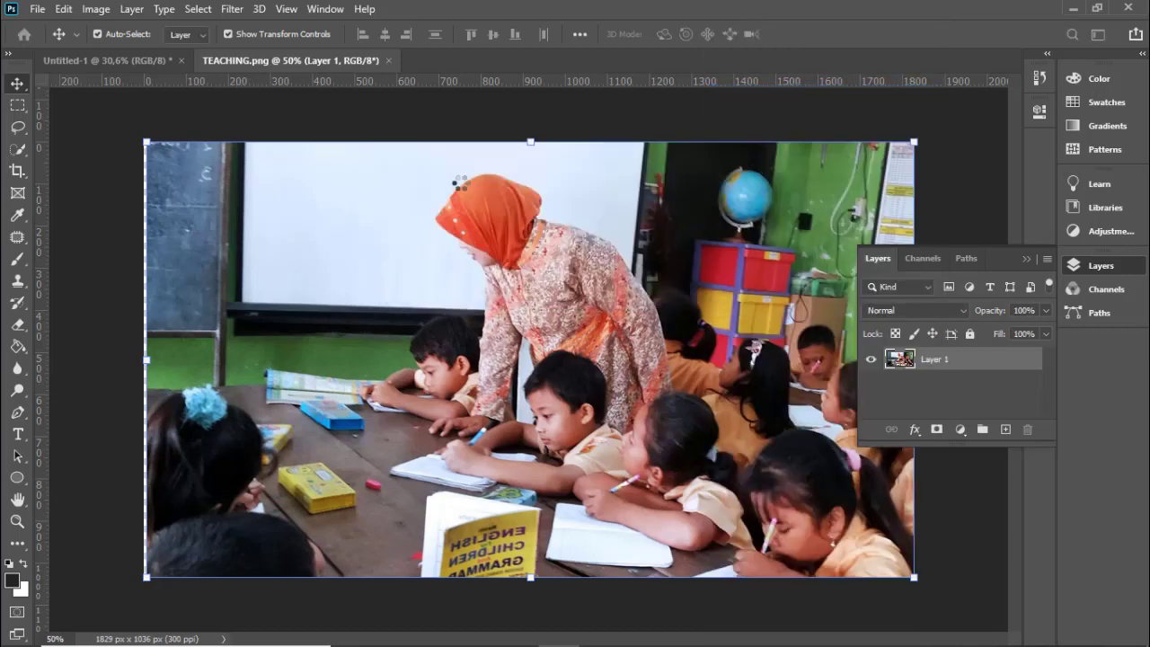
left_click(140, 62)
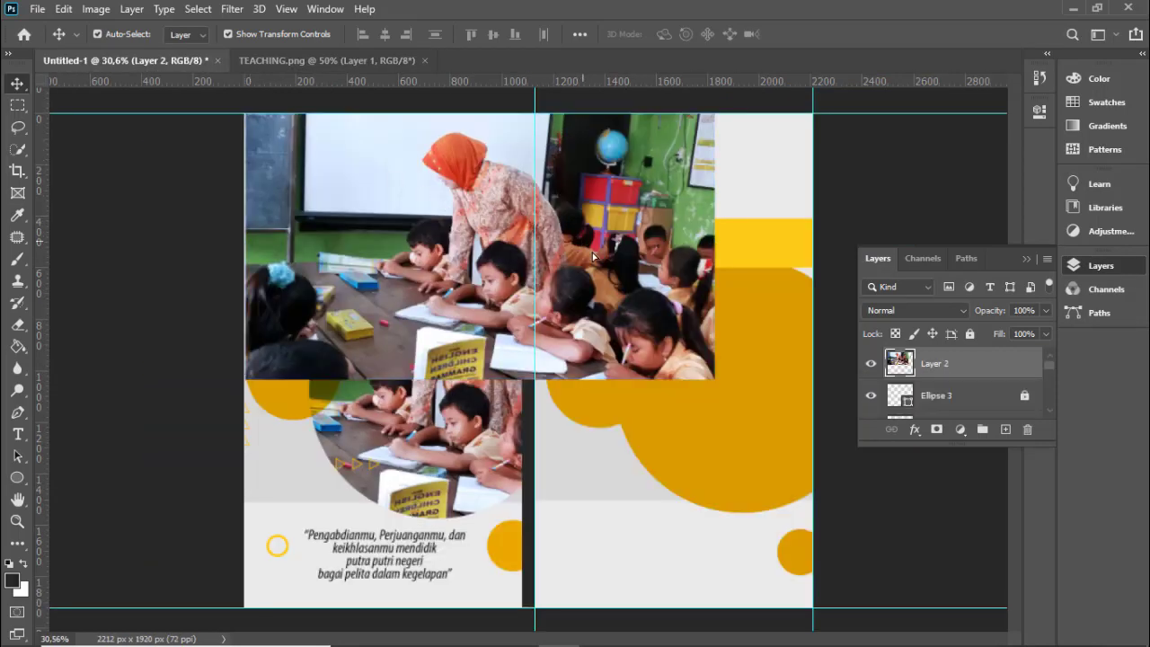
- Move the photo onto the right panel and place its layer directly above Ellipse 4
mouse_move(579, 243)
left_mouse_down()
mouse_move(764, 380)
mouse_move(796, 424)
left_mouse_up()
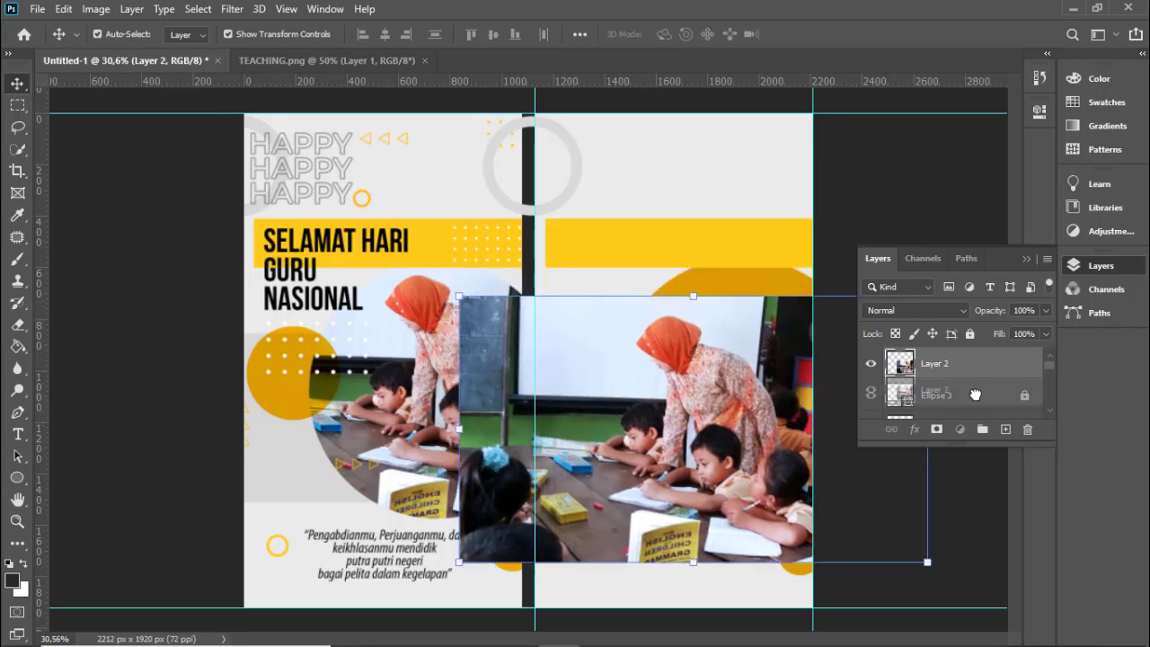
left_click_drag(975, 365, 975, 400)
scroll(969, 377, "down", 2)
scroll(969, 377, "up", 1)
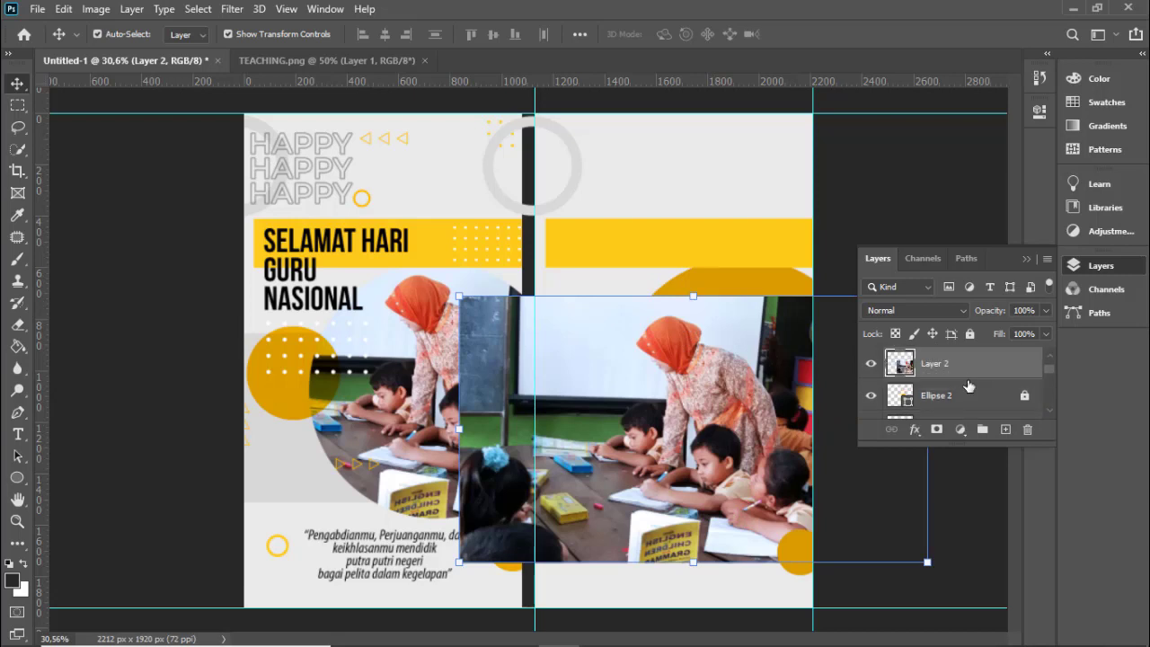
key("ctrl+bracketleft")
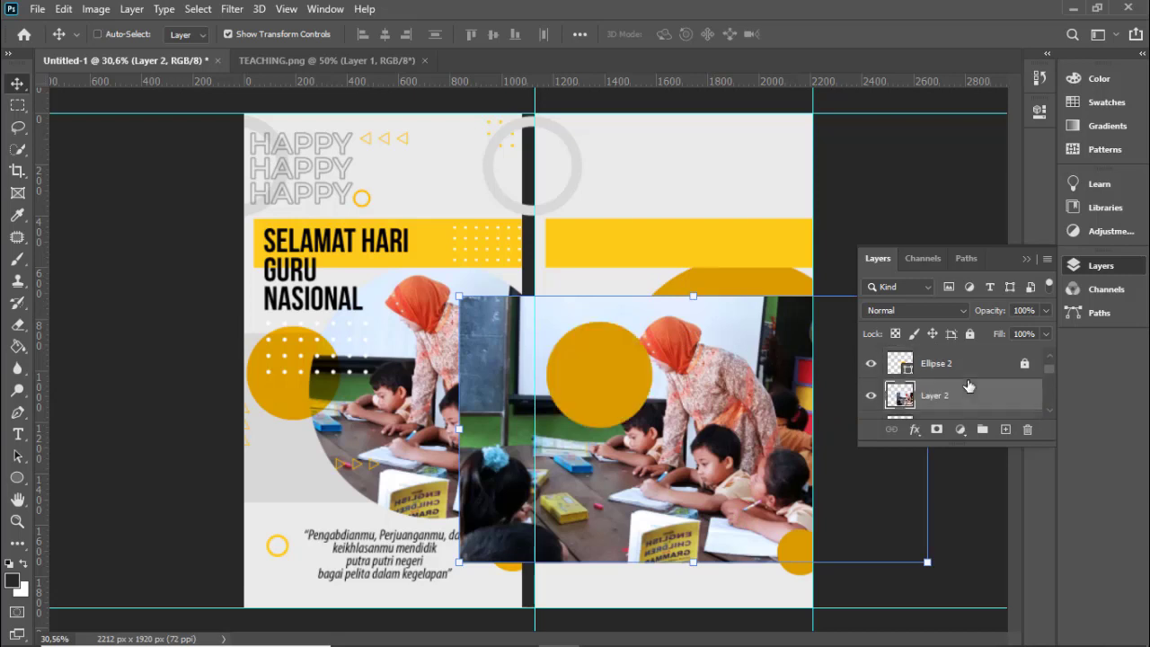
key("ctrl+bracketleft")
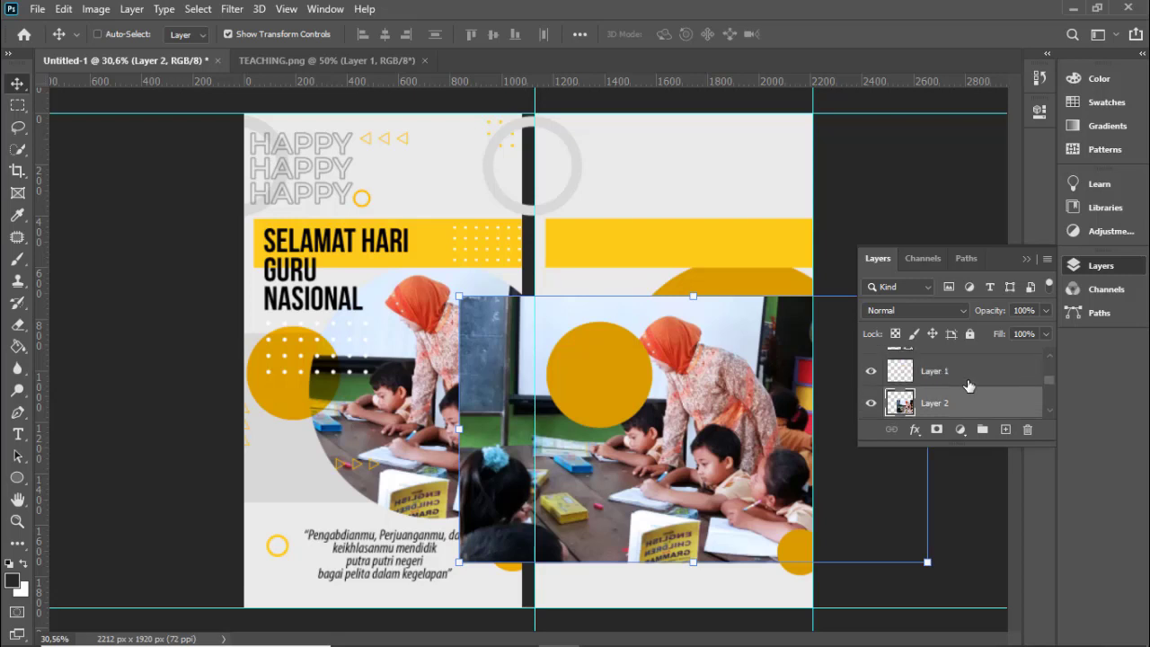
key("ctrl+bracketleft")
key("ctrl+bracketright")
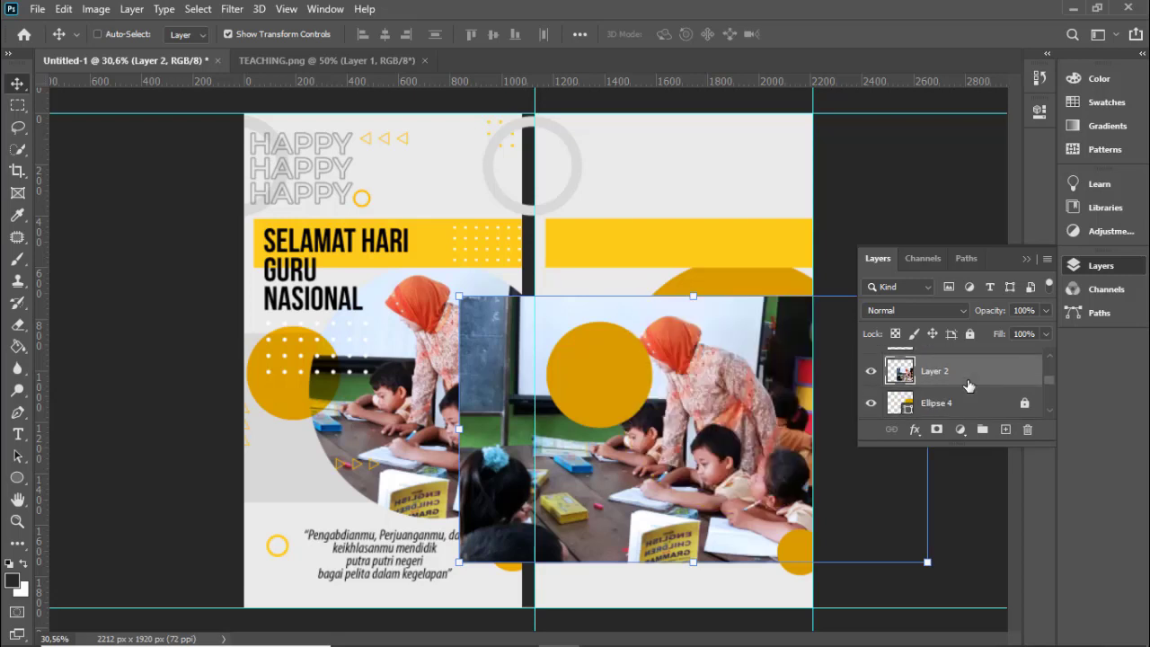
- Create a clipping mask so the photo shows only inside Ellipse 4
right_click(950, 384)
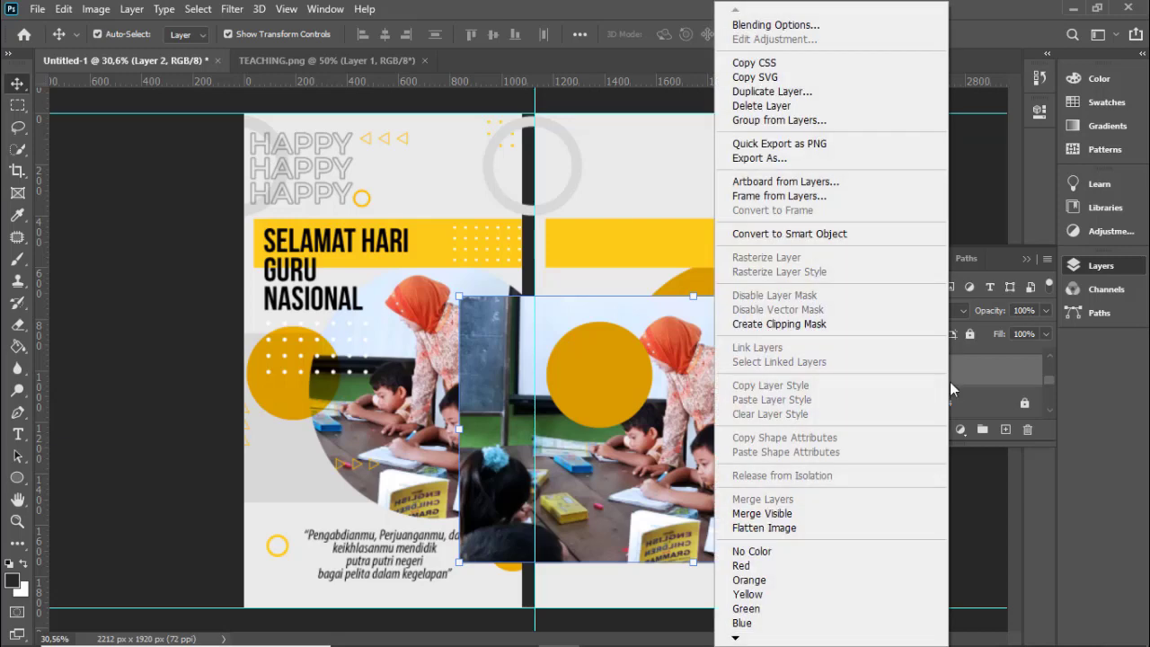
left_click(964, 365)
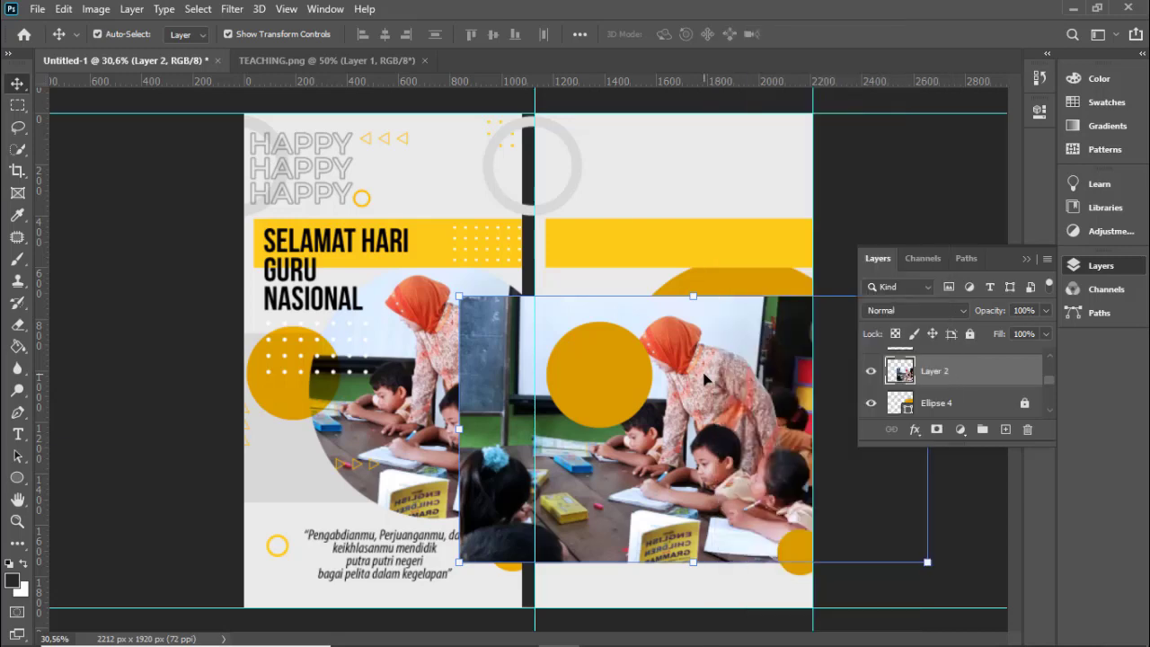
right_click(910, 376)
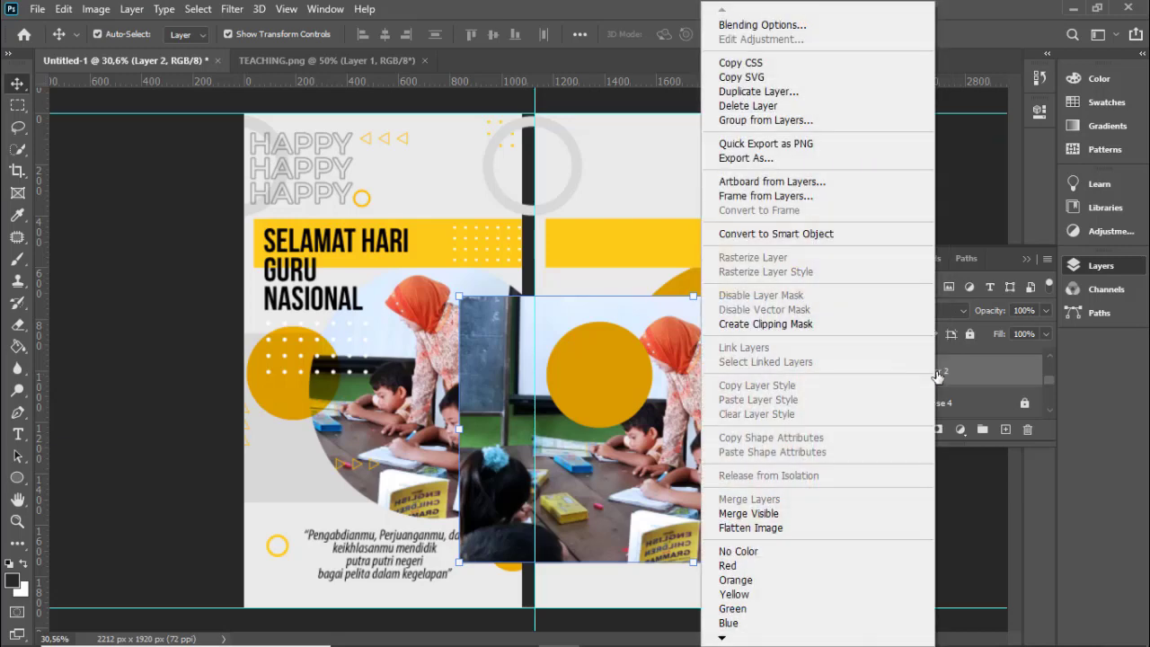
left_click(826, 332)
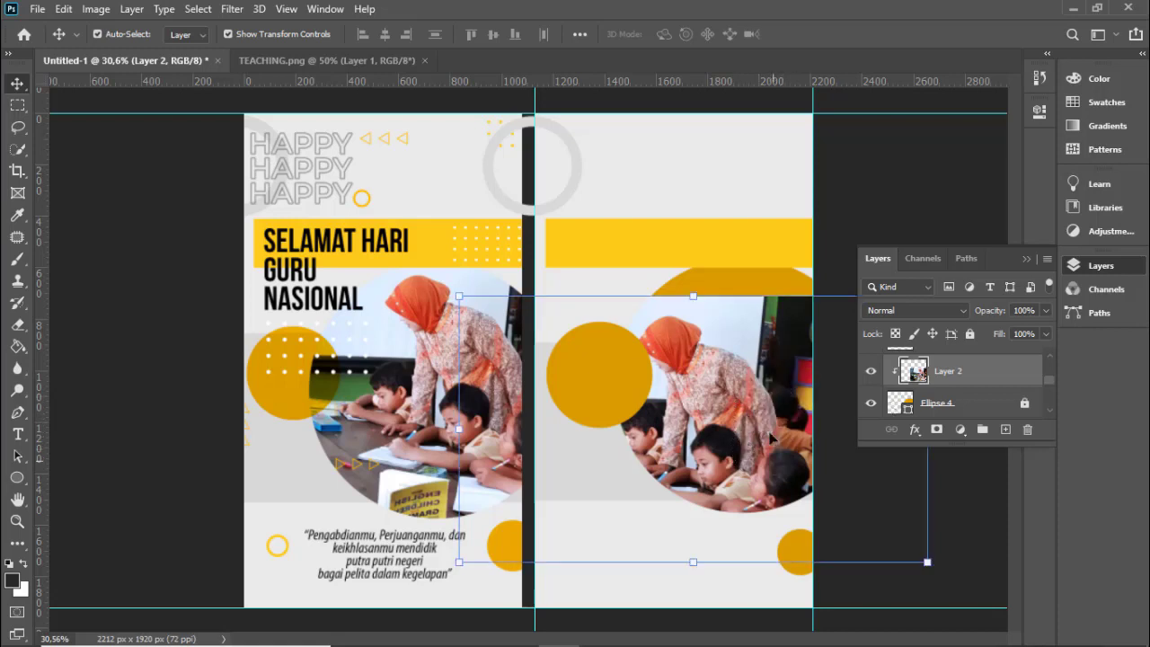
- Reposition the photo and enlarge it to about 116% to fill the circle
key("Up")
key("Up")
key("Up")
key("Up")
key("Up")
key("Up")
key("Up")
key("Up")
key("Up")
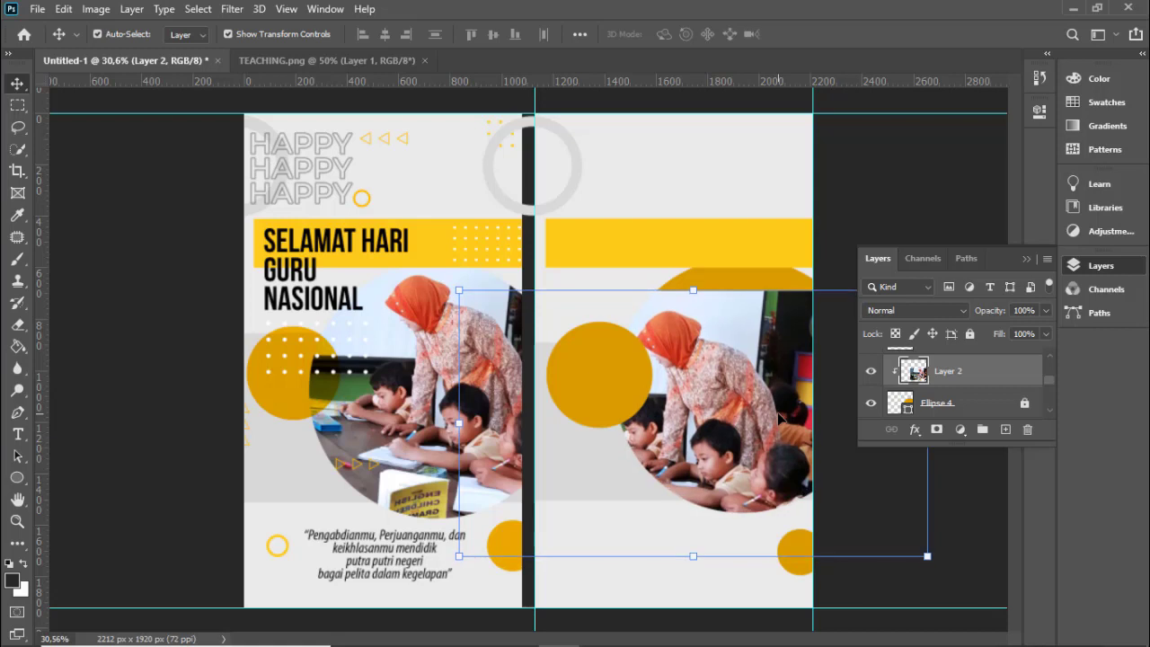
key("Up")
key("Up")
key("Up")
key("Up")
key("Up")
key("Up")
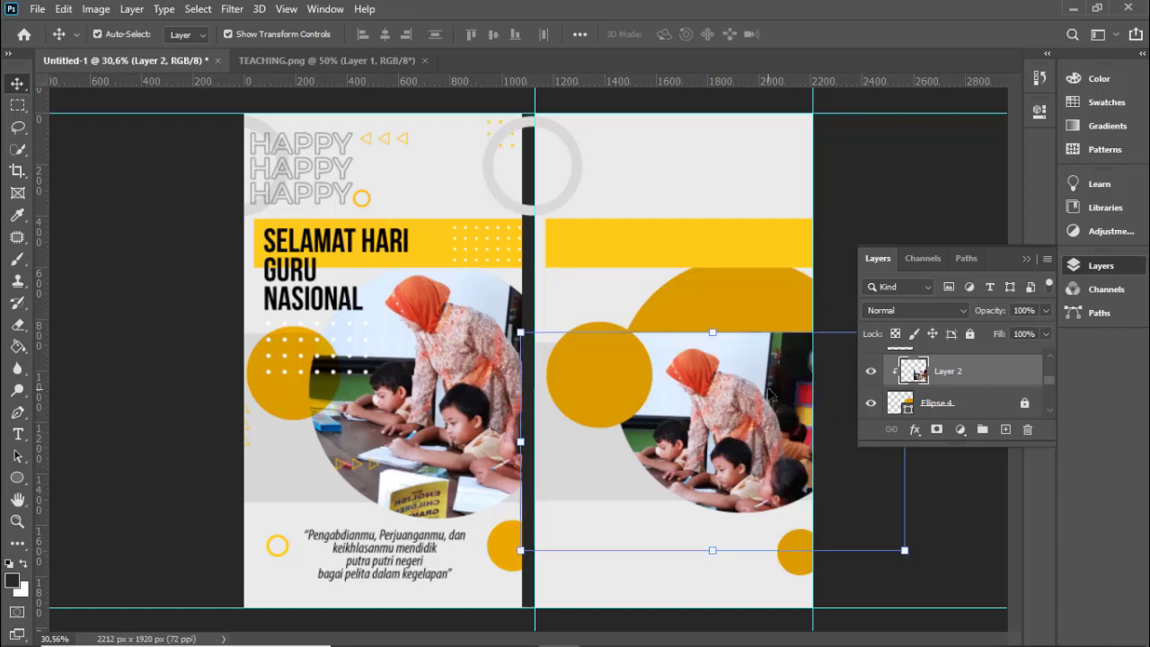
left_click_drag(768, 395, 768, 391)
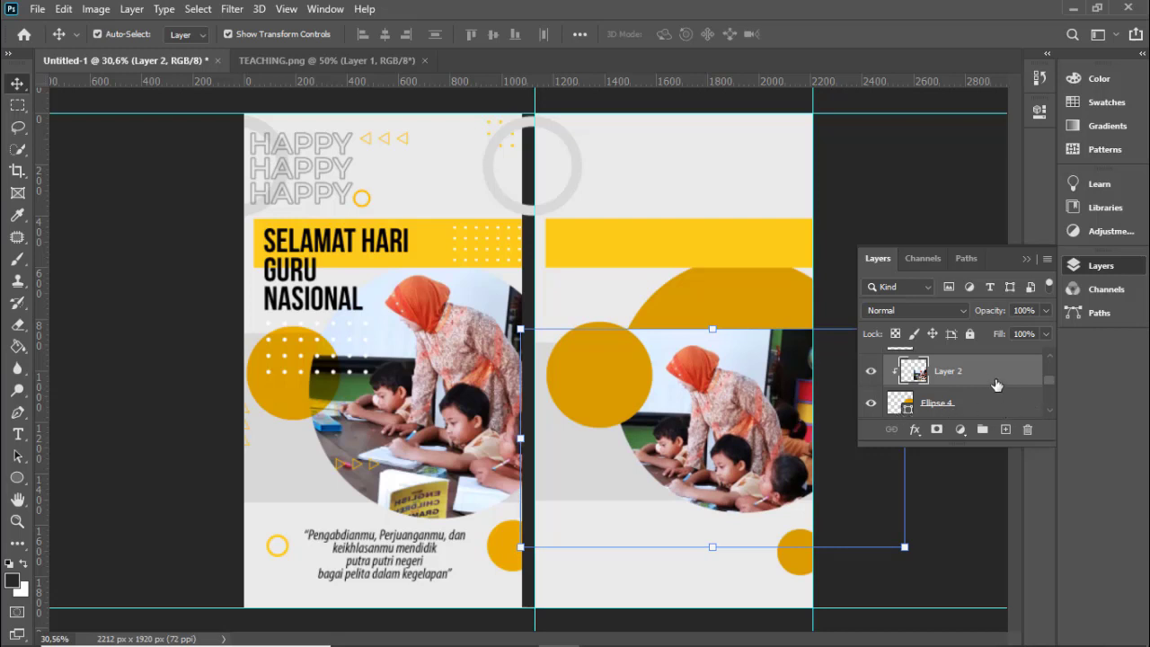
mouse_move(777, 423)
left_mouse_down()
mouse_move(777, 389)
mouse_move(794, 373)
left_mouse_up()
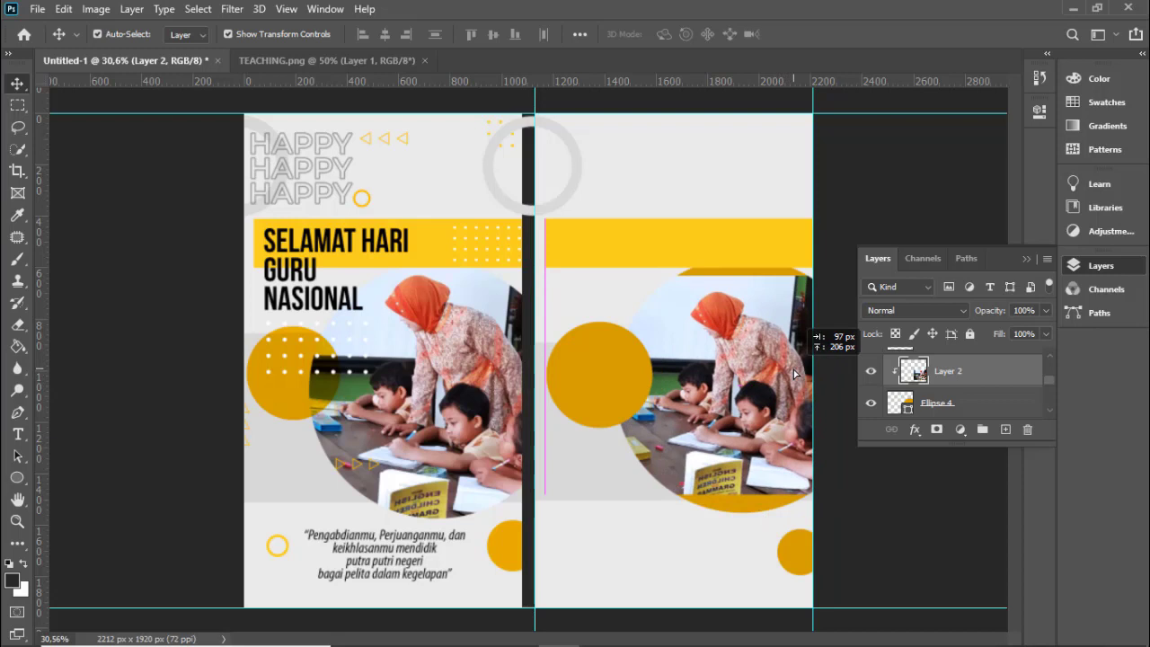
left_click_drag(794, 373, 793, 375)
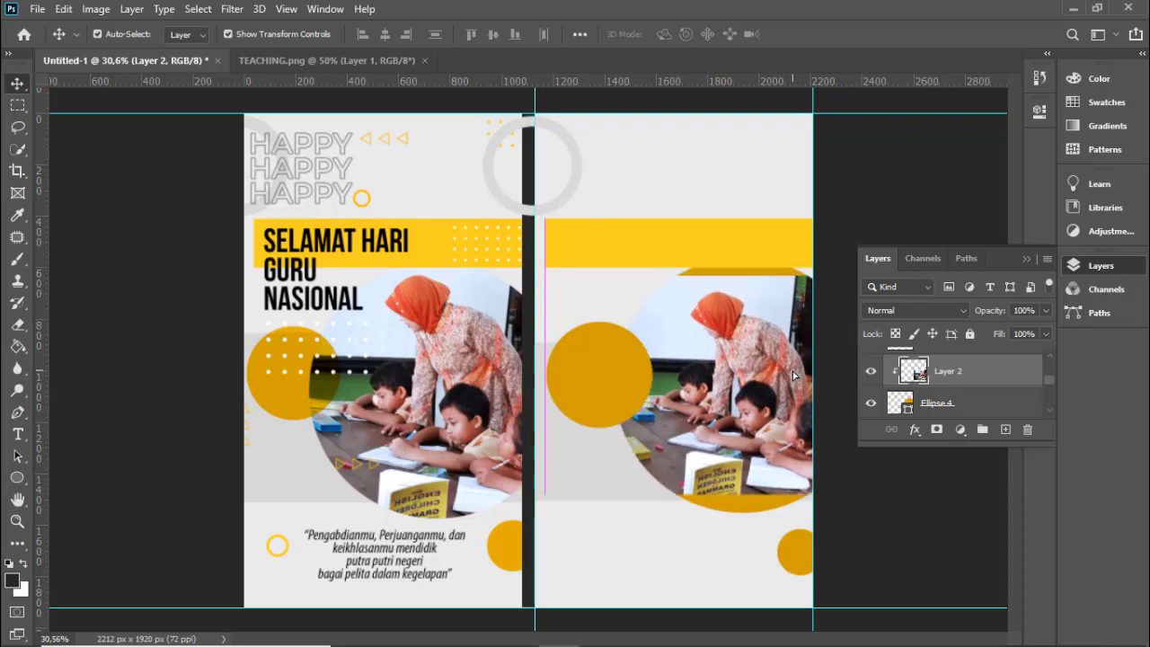
key("ctrl")
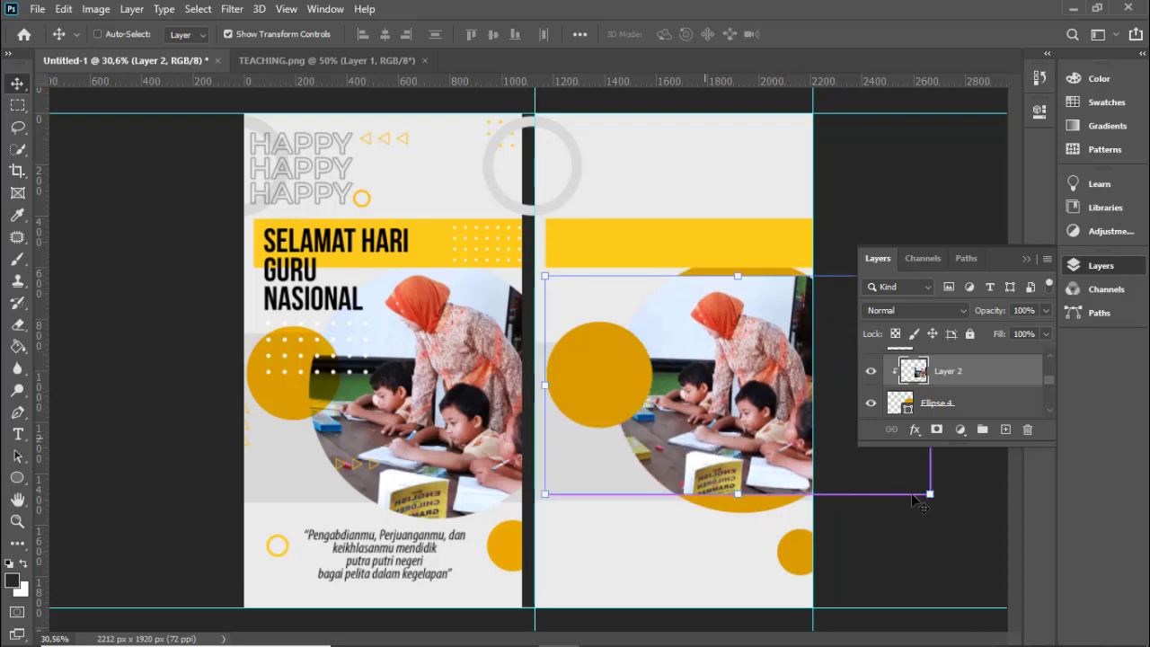
left_click(929, 493)
left_click_drag(929, 493, 950, 529)
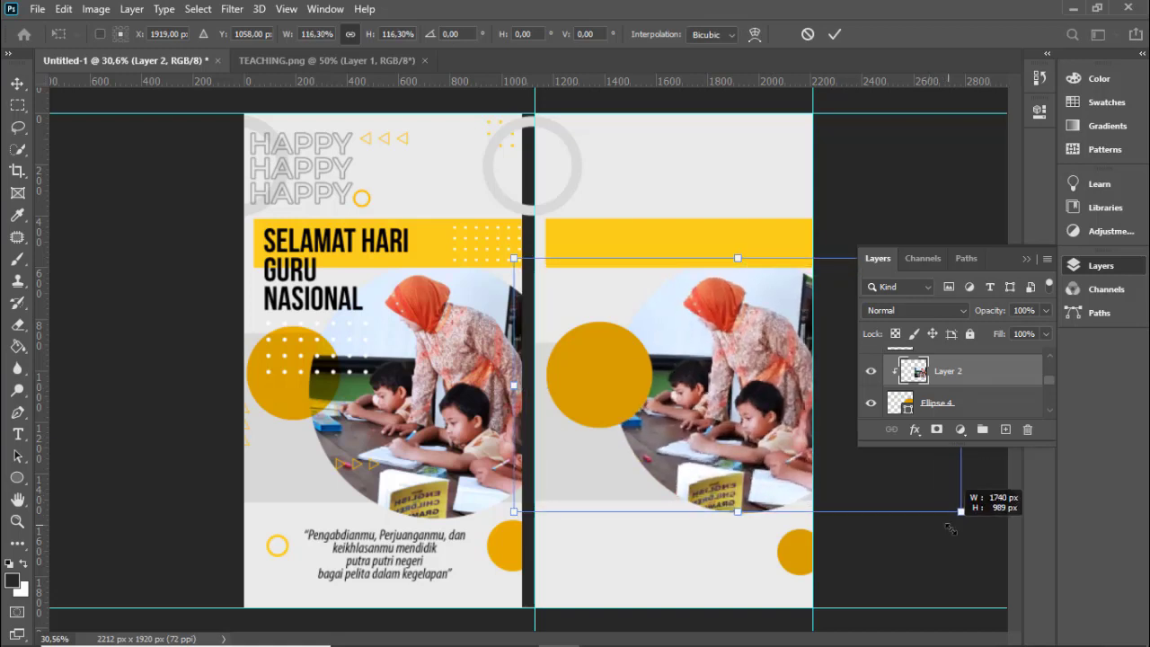
left_click_drag(768, 452, 772, 453)
key("Down")
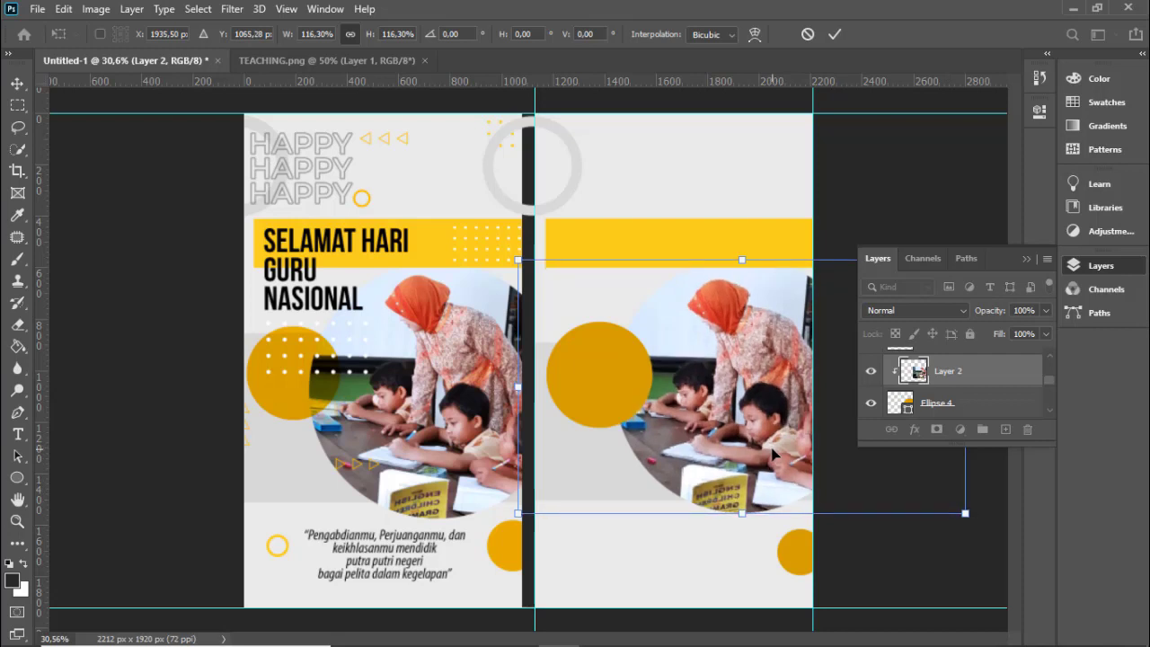
key("Down")
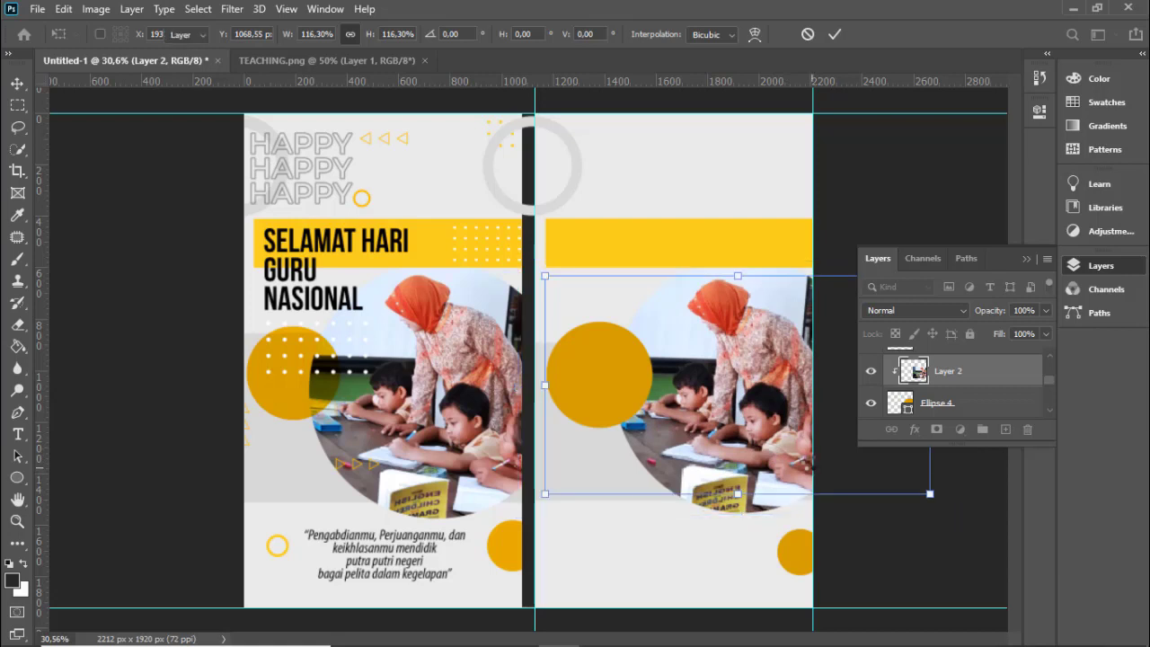
key("Return")
- Lock all changes on the Ellipse 4 circle layer
scroll(988, 388, "down", 1)
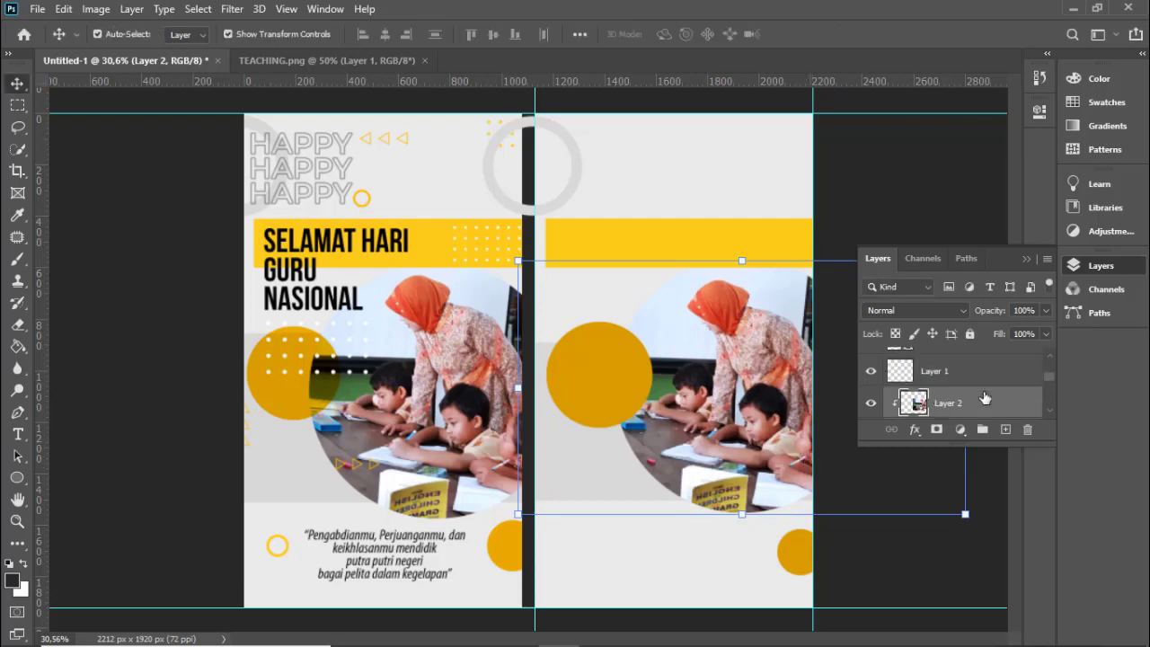
scroll(991, 395, "up", 1)
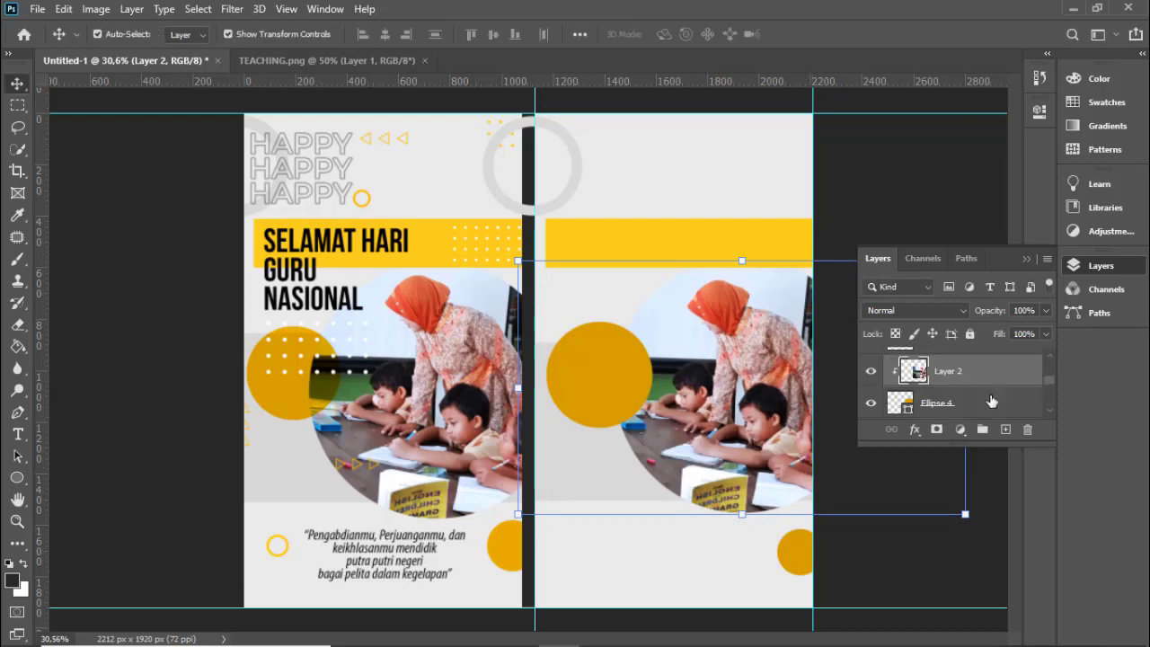
left_click(991, 401)
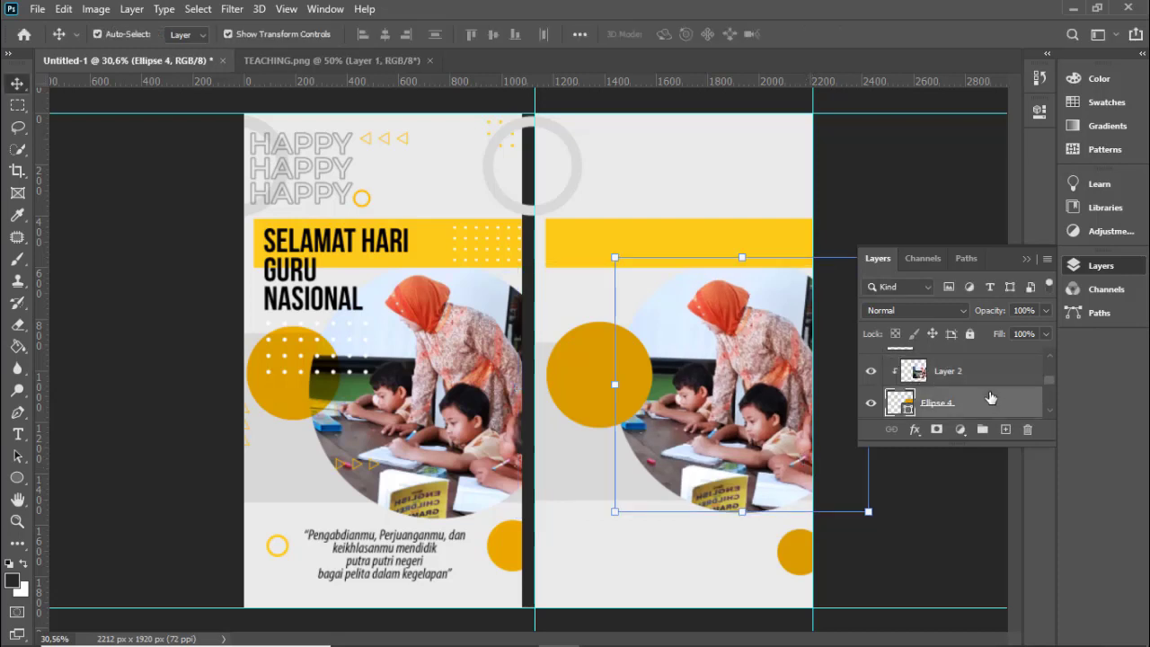
left_click(971, 334)
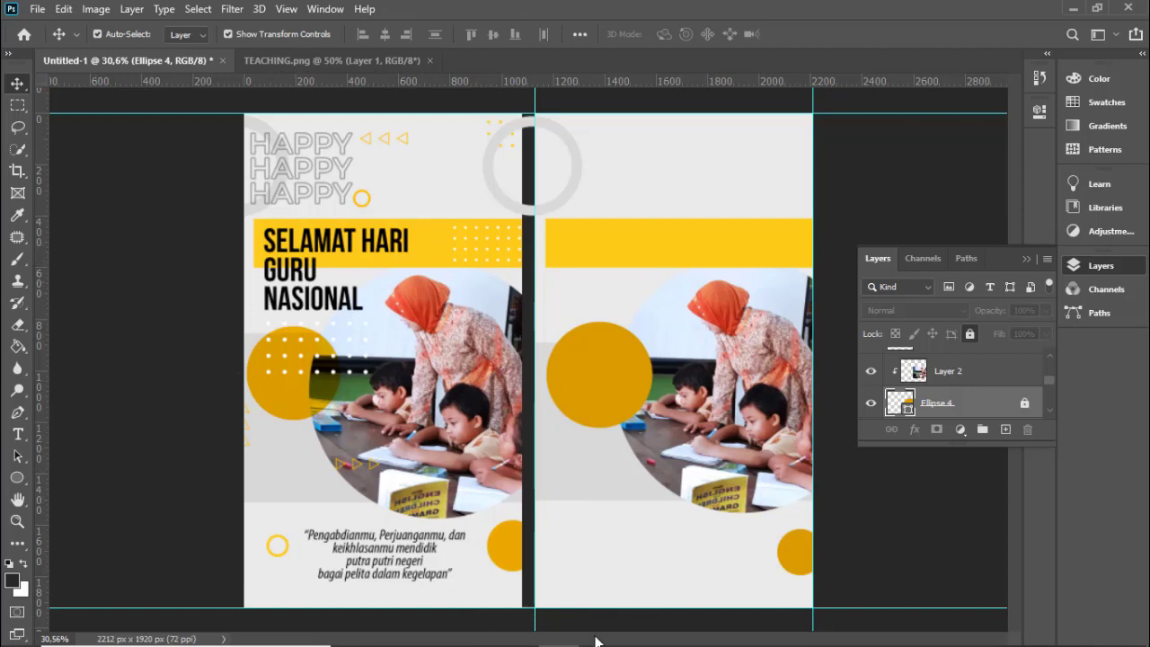
left_click(685, 633)
- Copy the 'Selamat Hari / Guru / Nasional' lines from Notepad, then return to Photoshop
left_click(160, 182)
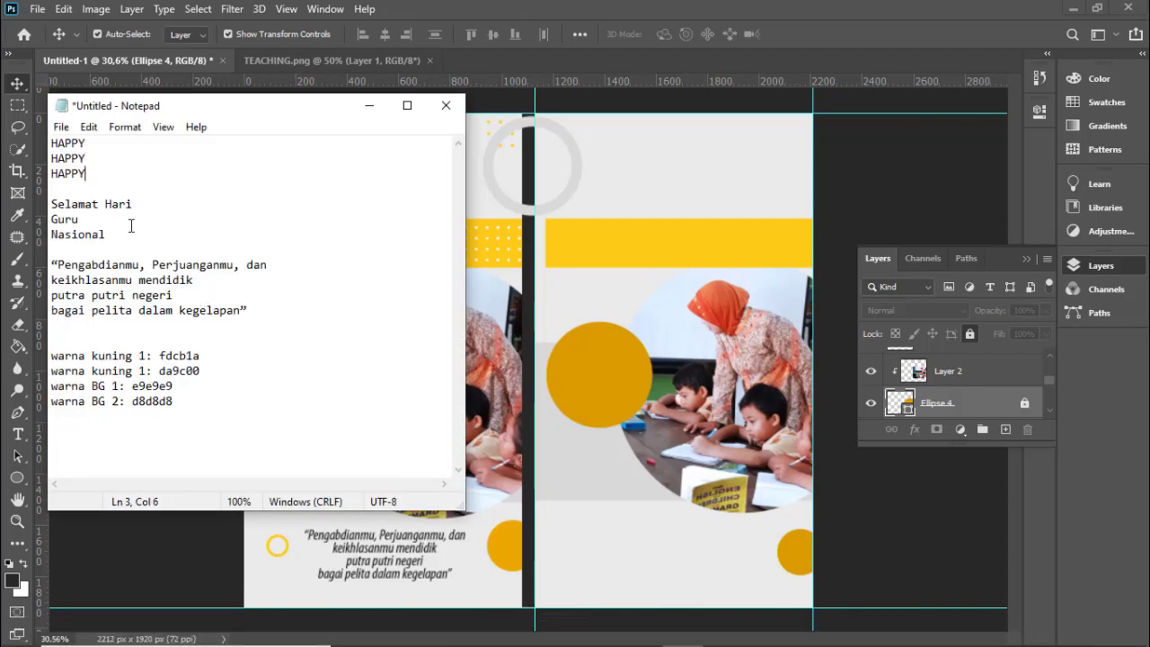
left_click_drag(106, 234, 49, 204)
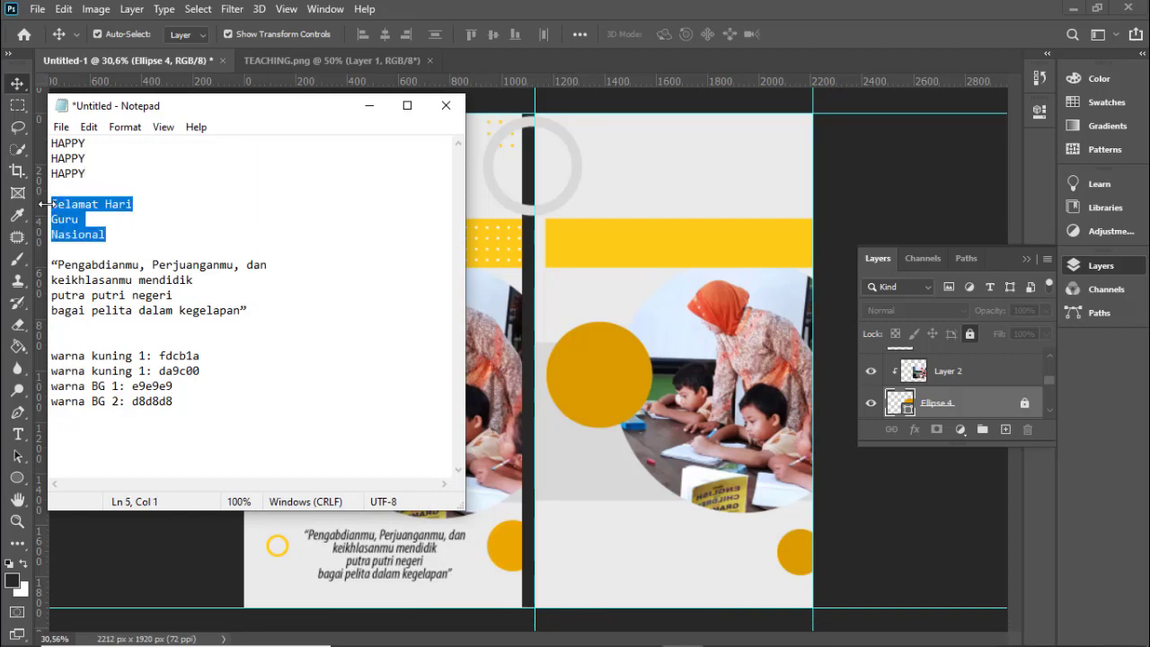
mouse_move(682, 630)
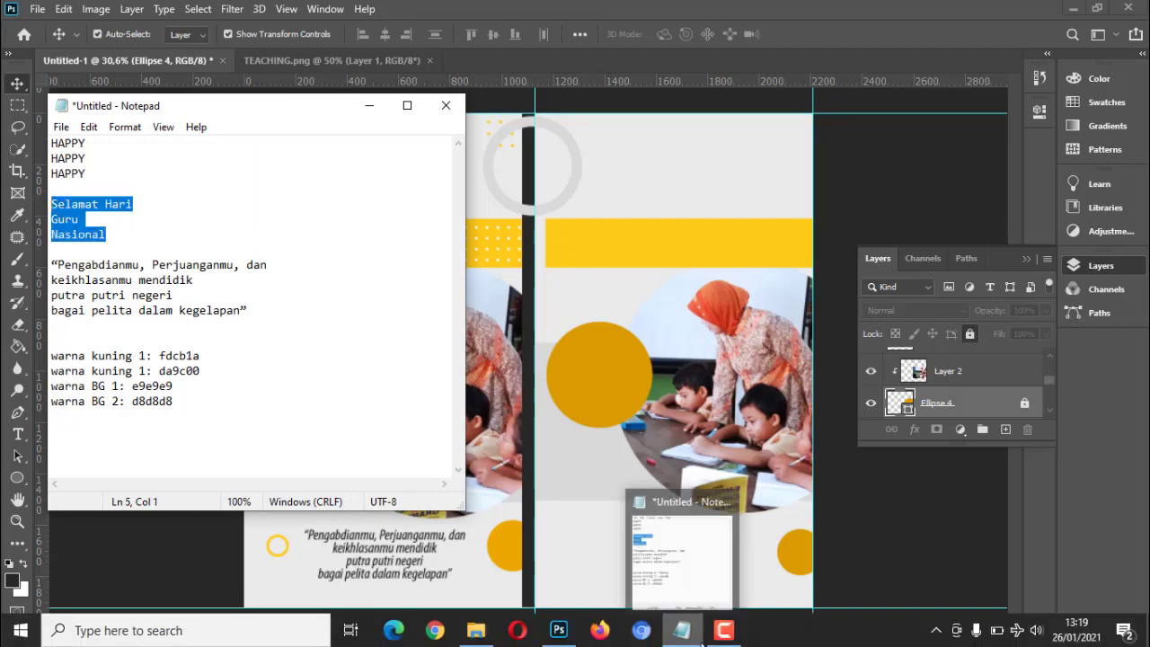
mouse_move(558, 630)
left_click(582, 553)
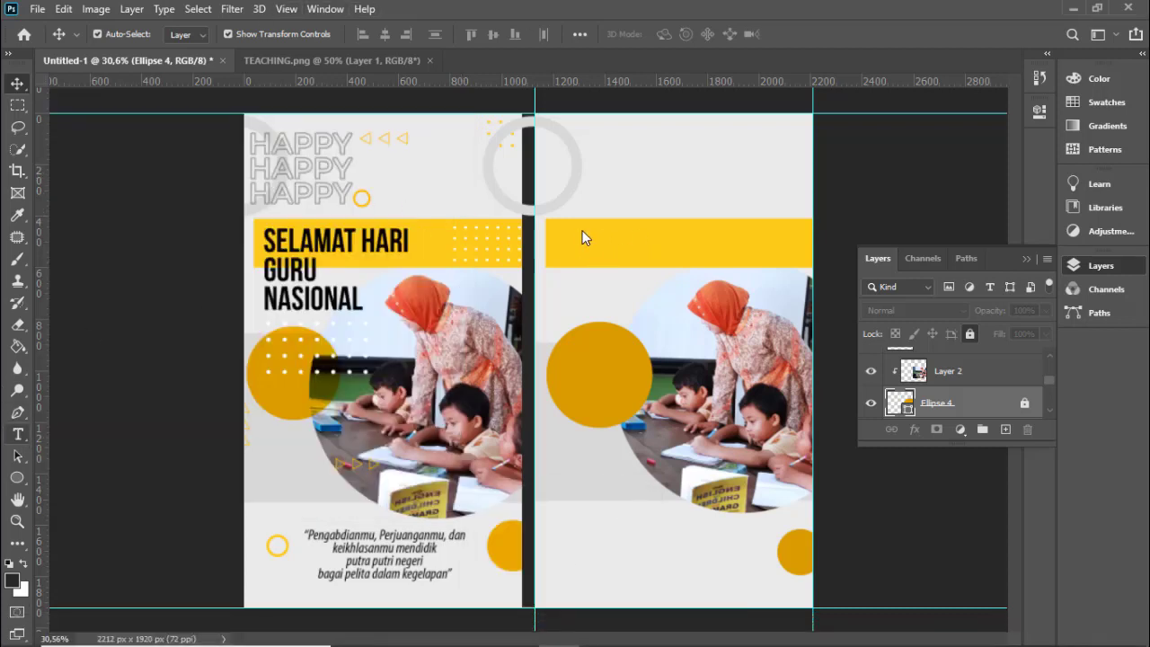
- Paste the 'Selamat Hari Guru Nasional' title as horizontal text on the yellow bar
left_click(17, 433)
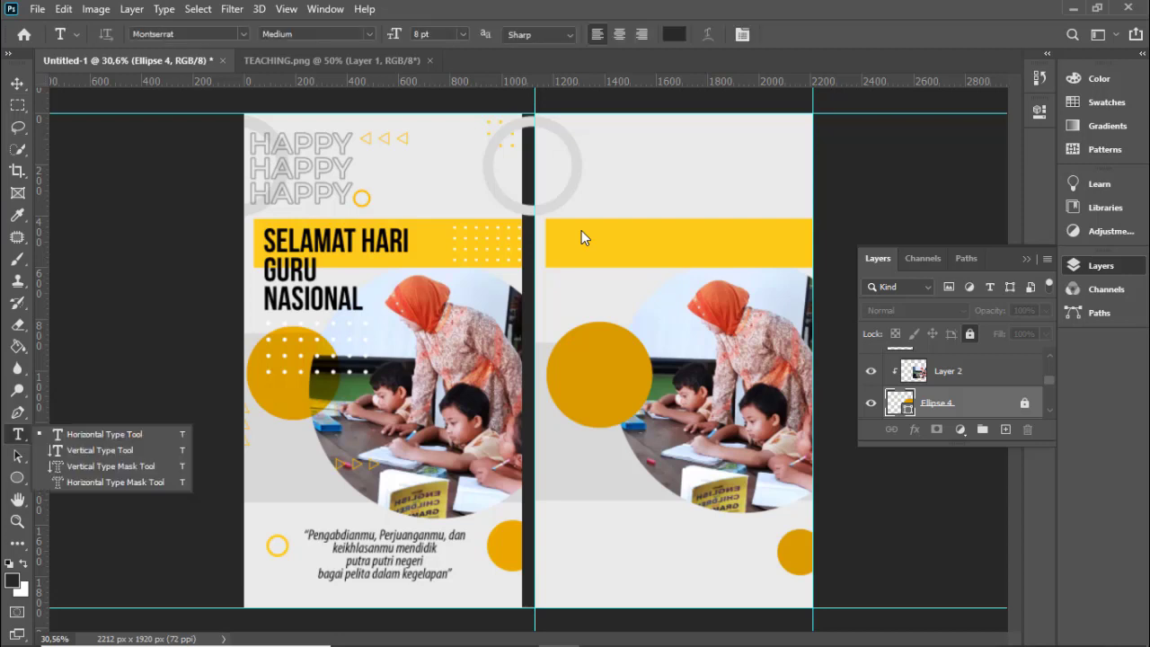
left_click(108, 435)
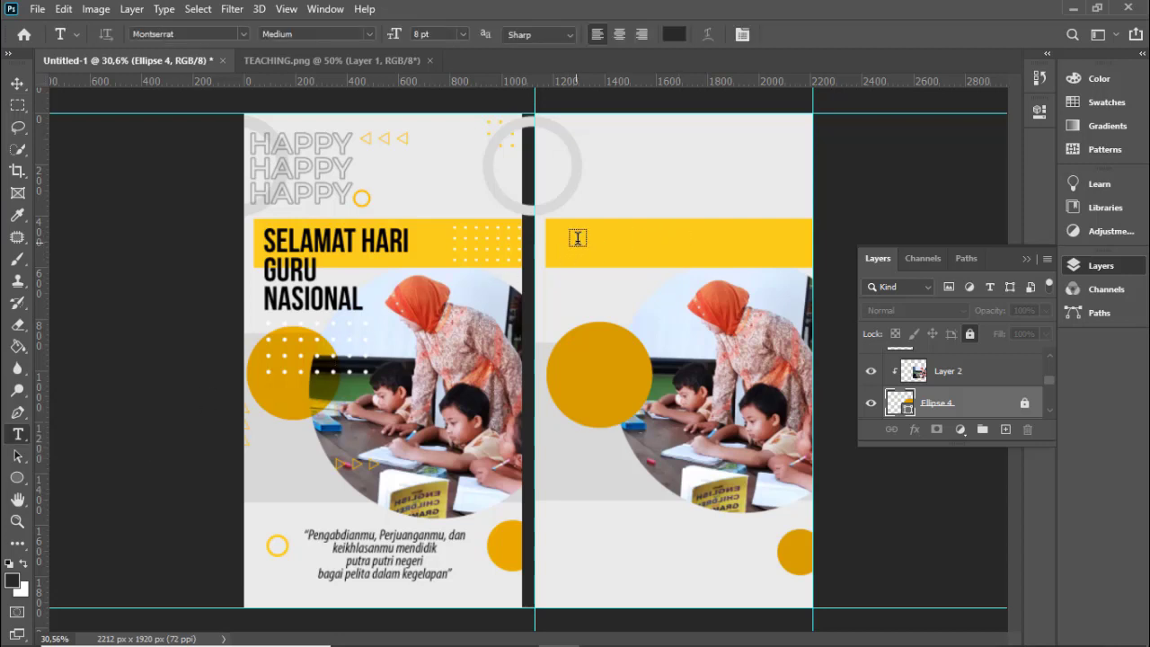
left_click(576, 237)
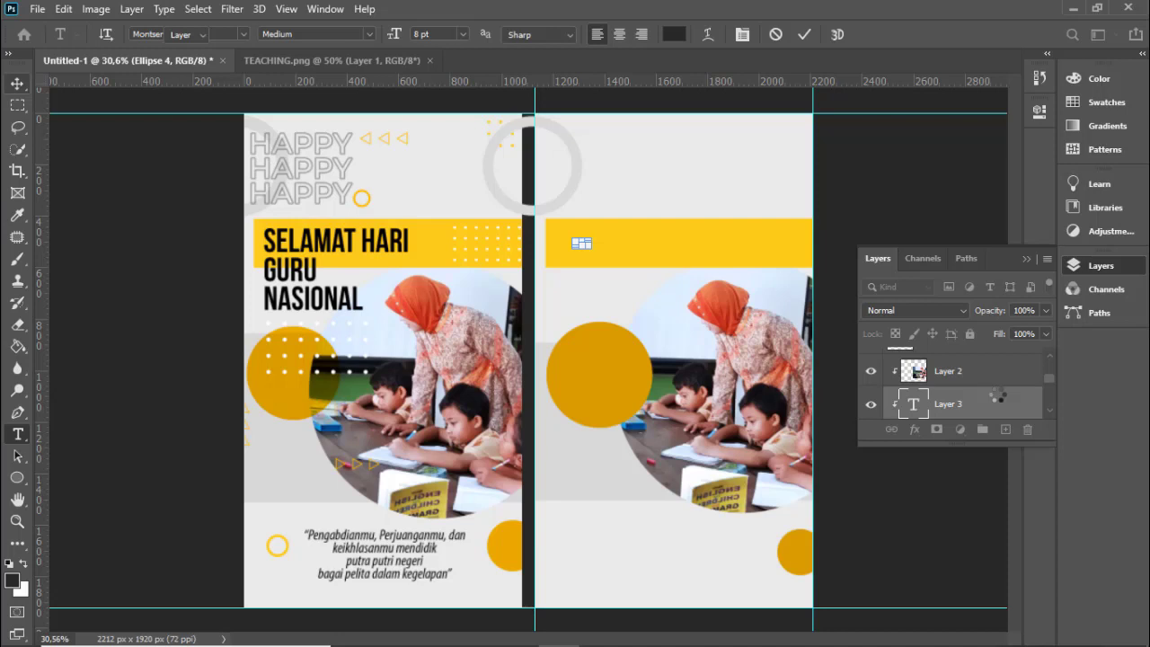
key("v")
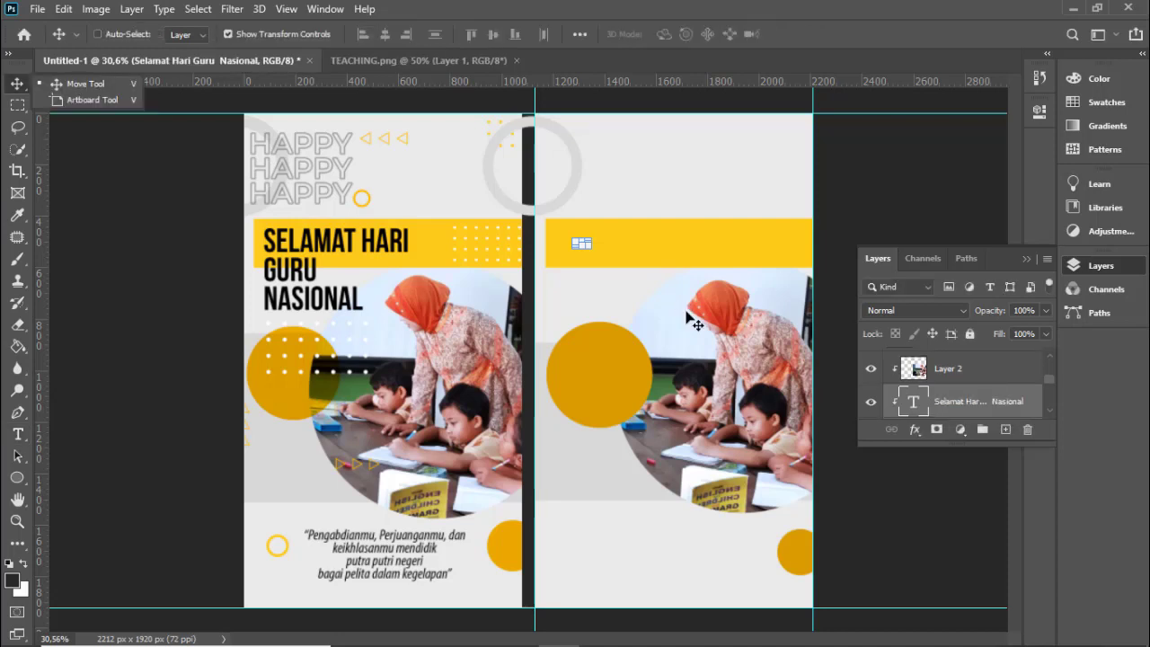
- Scale the title to about 118% and place it at the bar's left
key("ctrl")
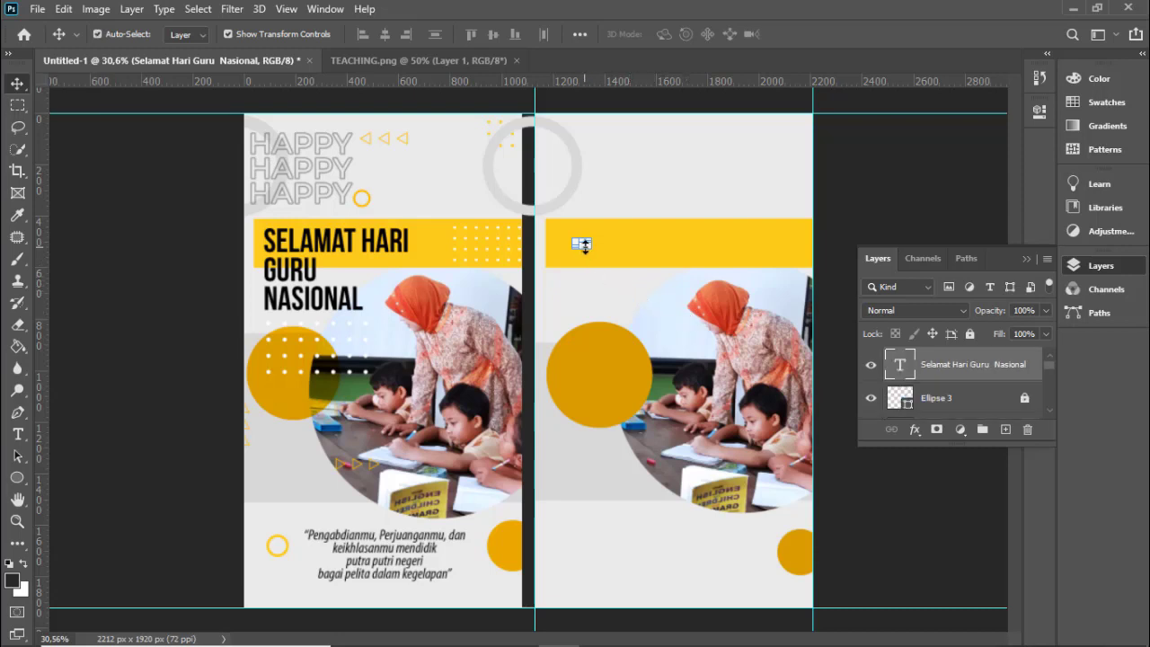
key("ctrl+t")
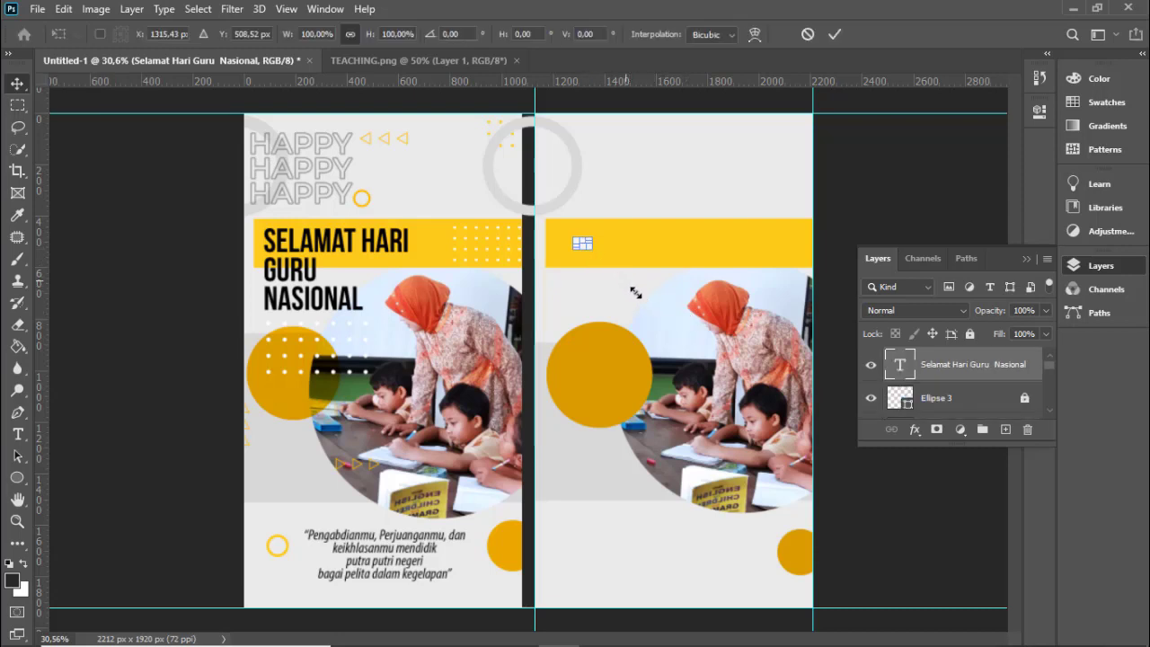
left_click_drag(634, 290, 663, 323)
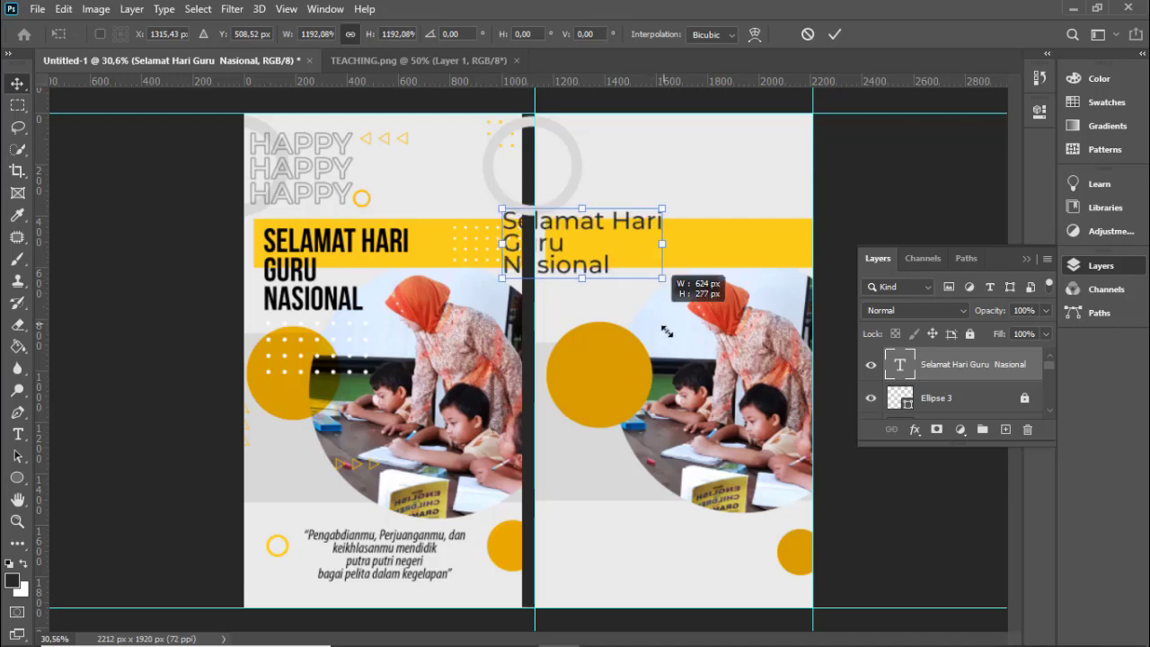
left_click_drag(665, 332, 589, 240)
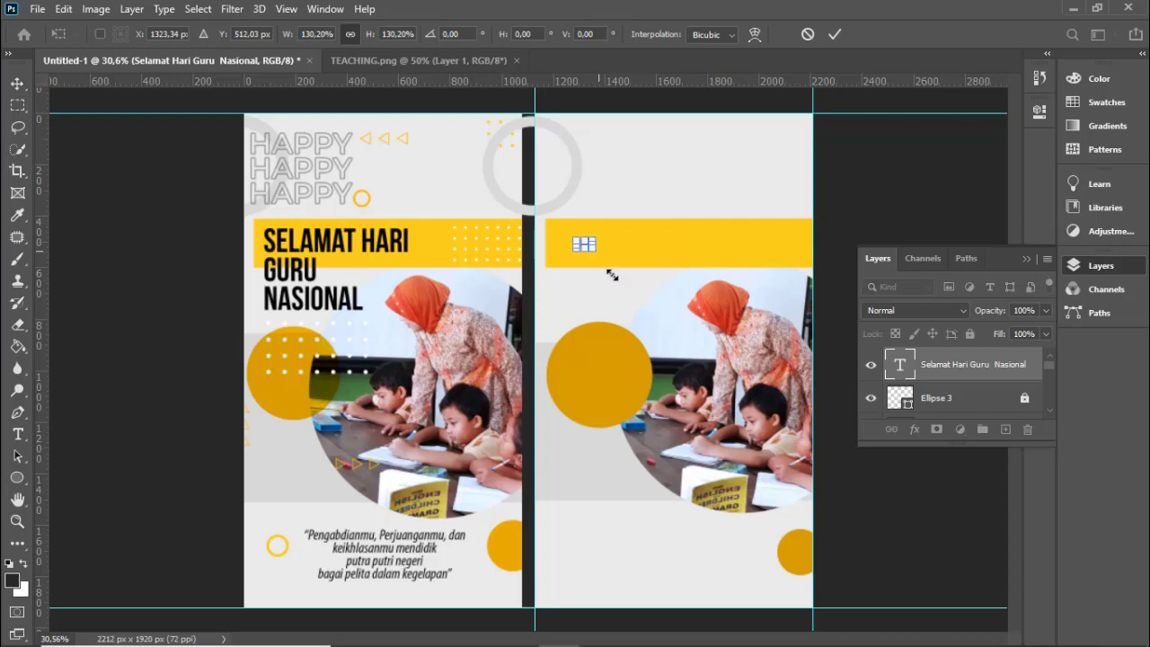
left_click_drag(599, 254, 637, 295)
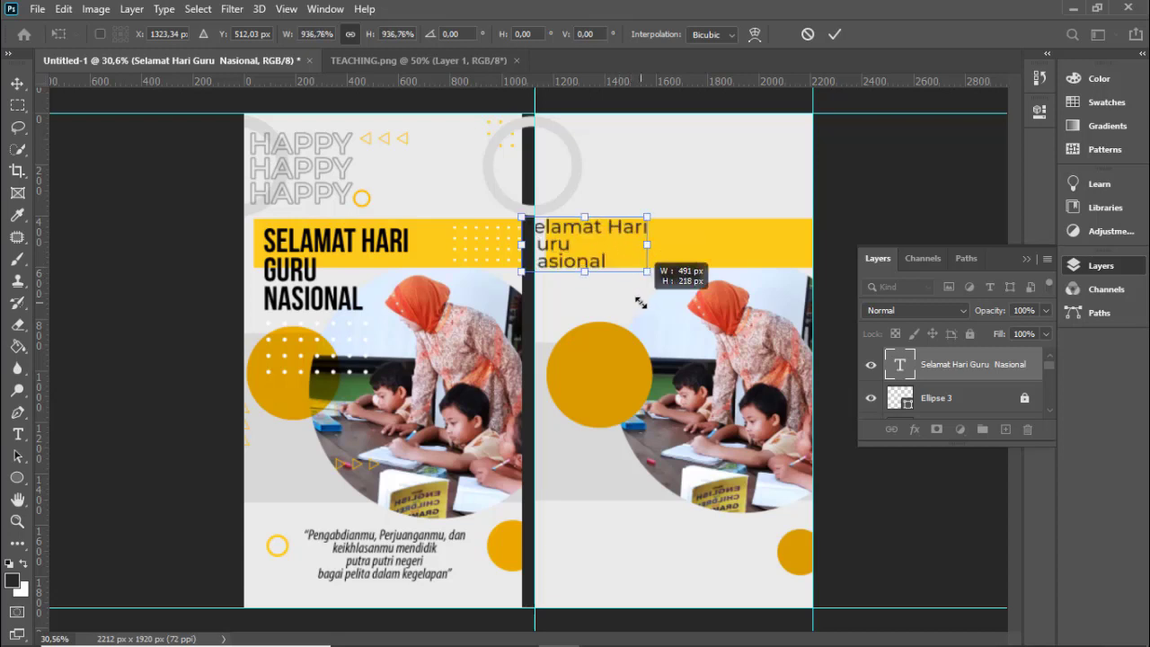
double_click(593, 245)
left_click_drag(575, 231, 616, 249)
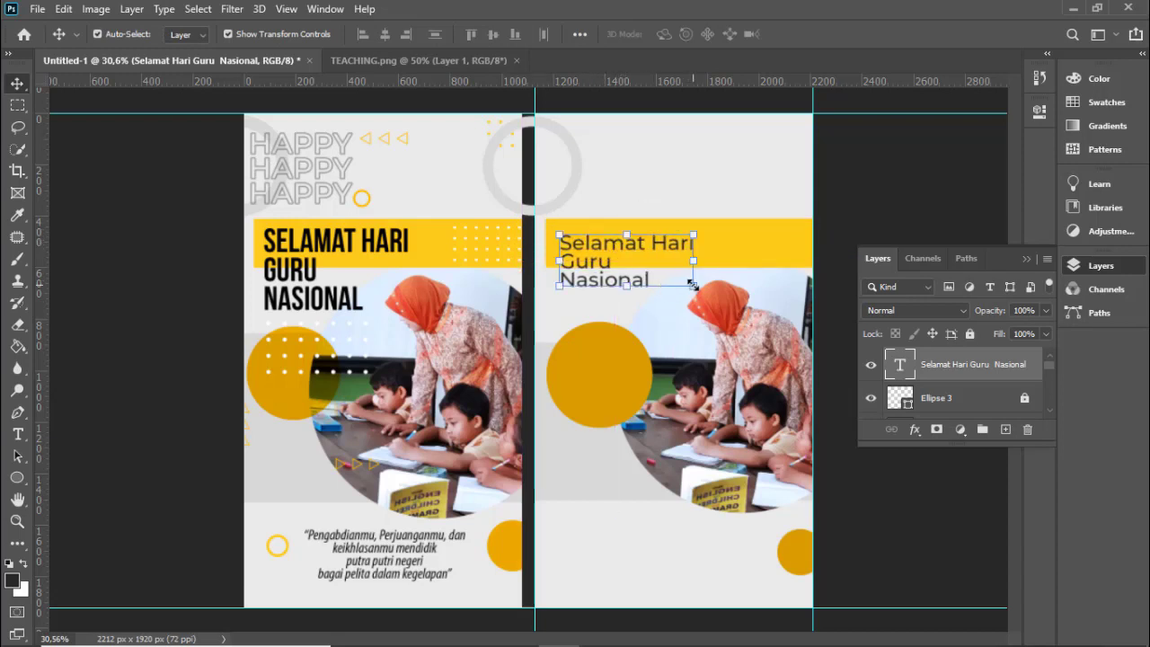
left_click_drag(697, 292, 701, 299)
key("Return")
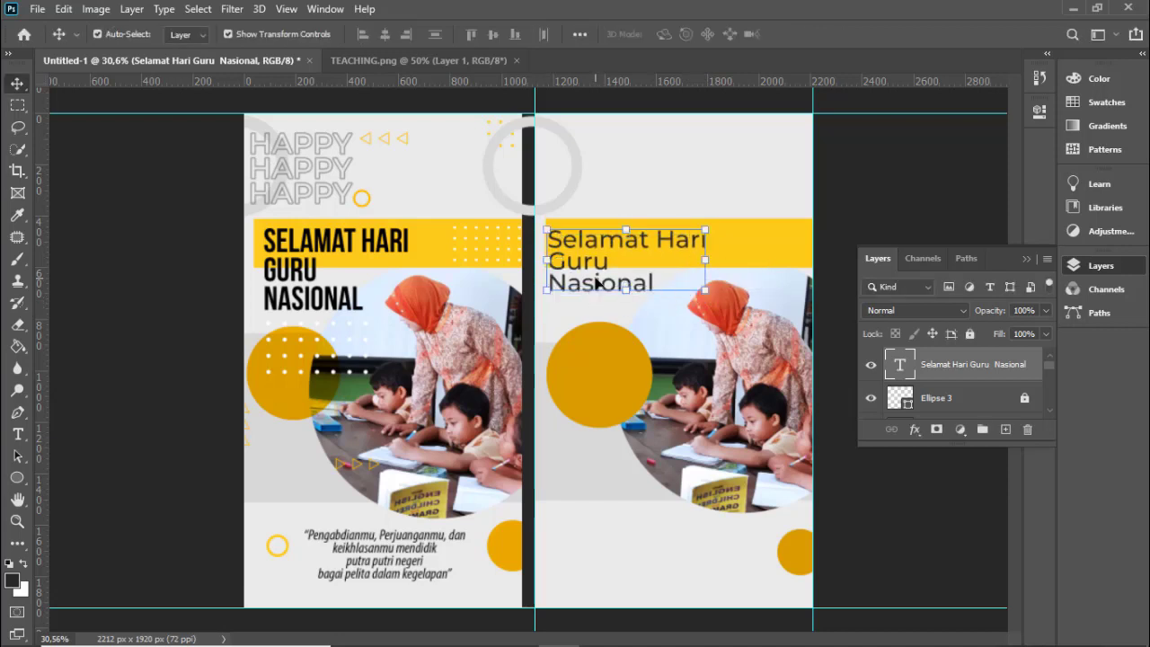
left_click_drag(589, 262, 609, 267)
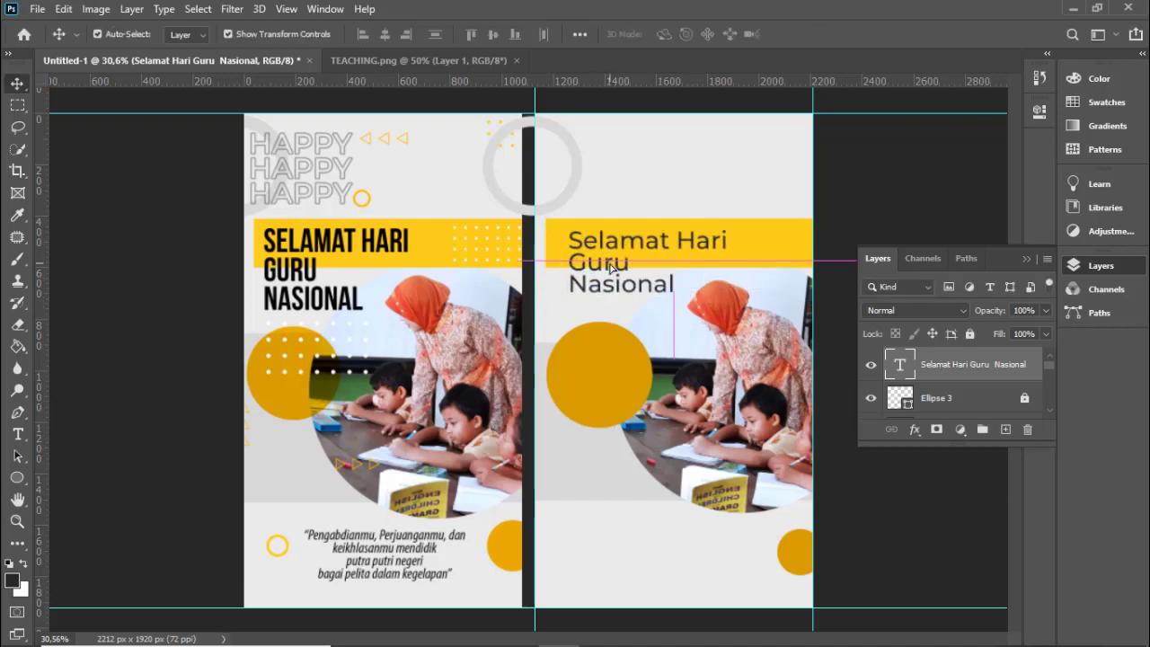
double_click(609, 267)
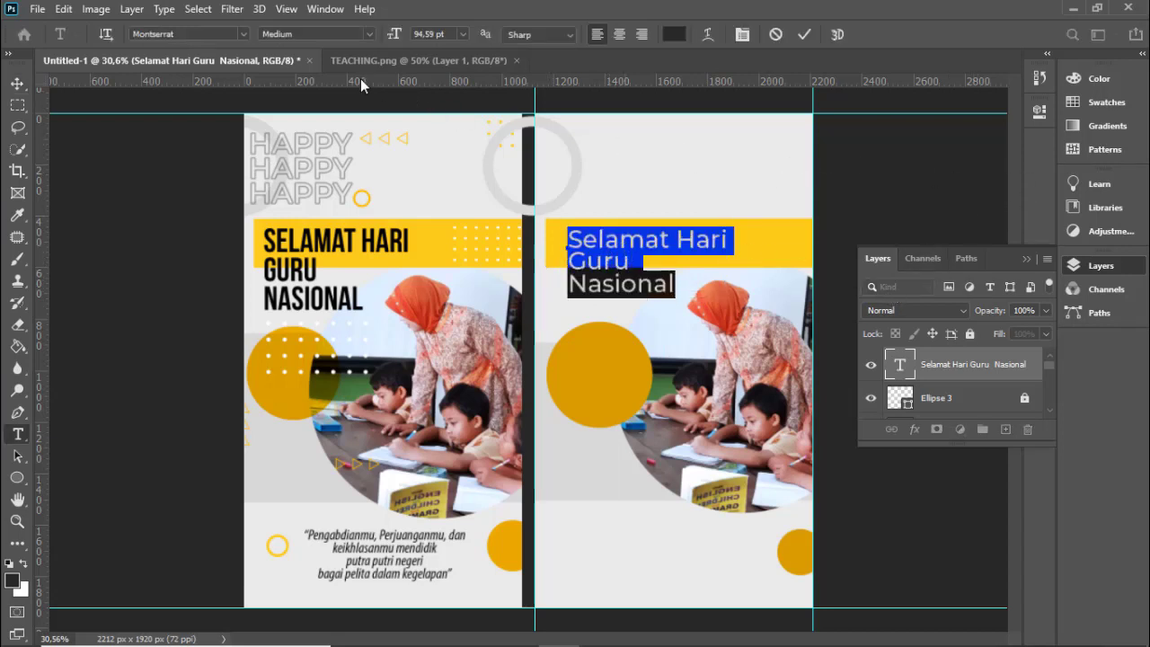
- Set the title font to Bebas Neue
left_click(245, 34)
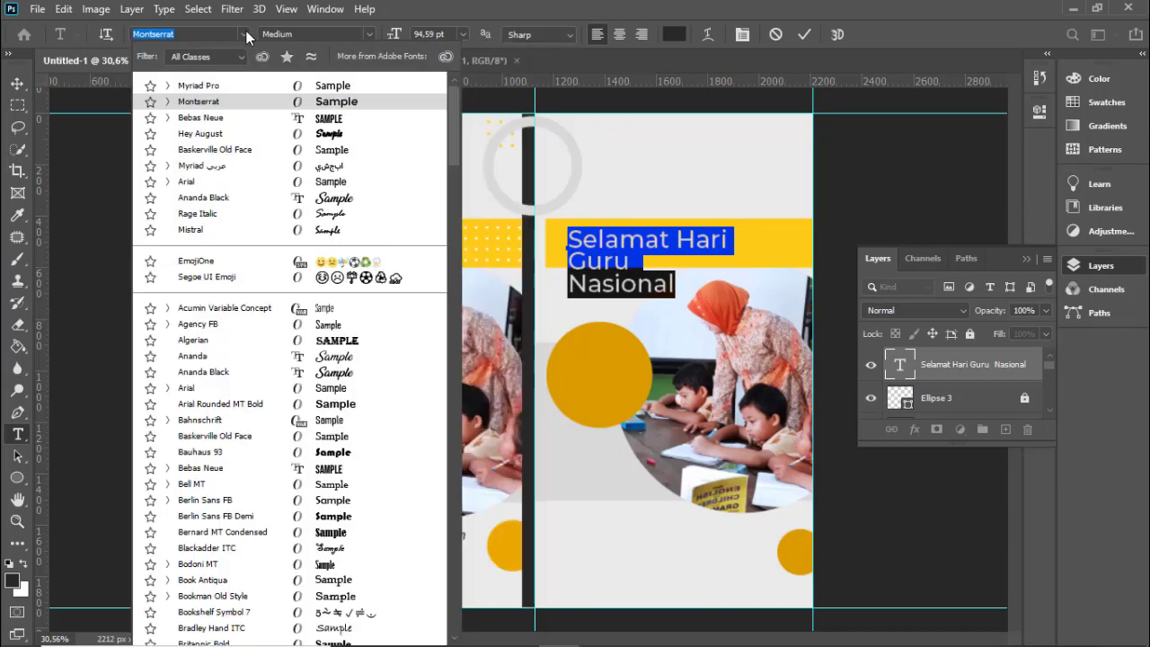
left_click(224, 117)
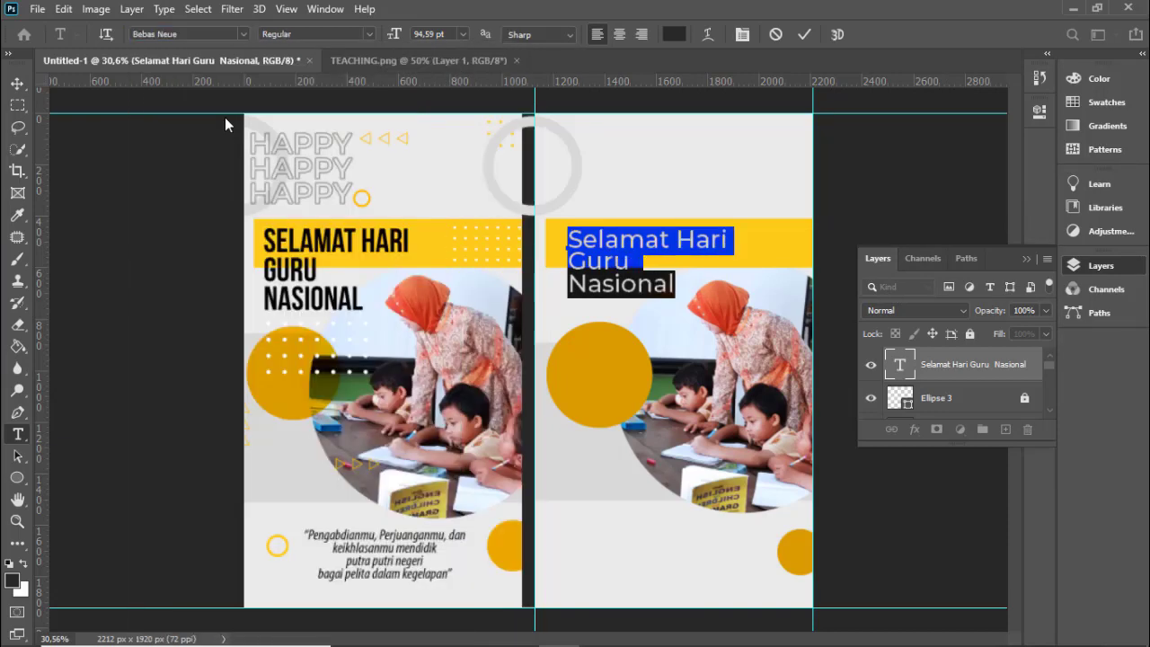
left_click(17, 83)
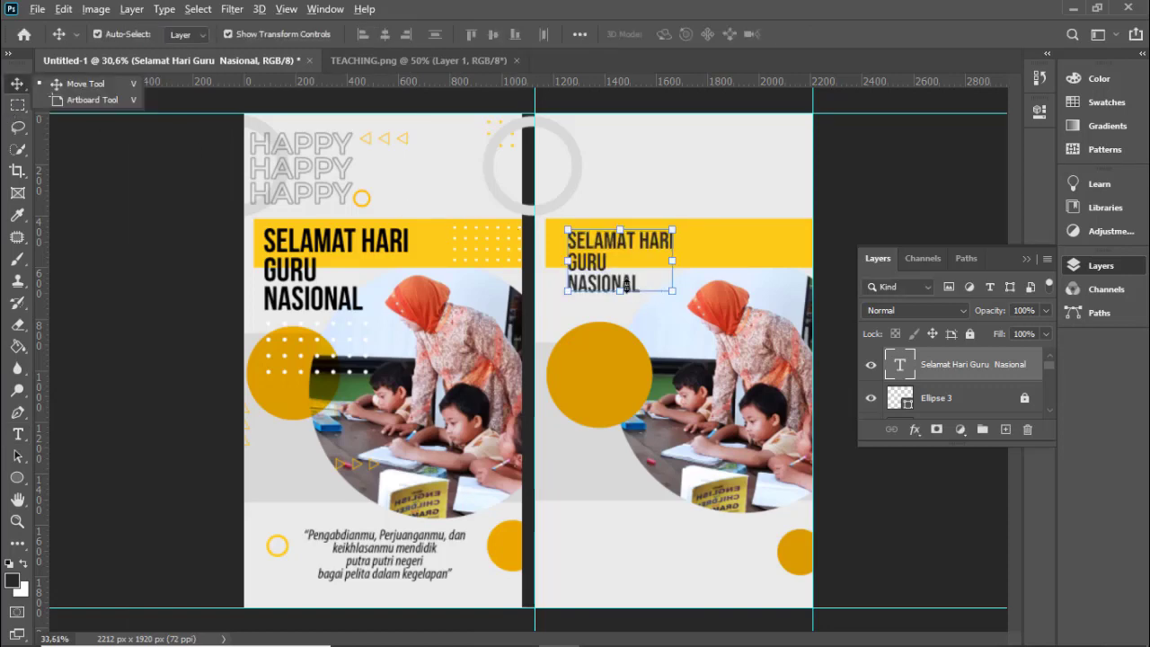
- Change the title's text colour to black 000000
scroll(626, 288, "up", 1)
scroll(626, 288, "up", 1)
double_click(610, 255)
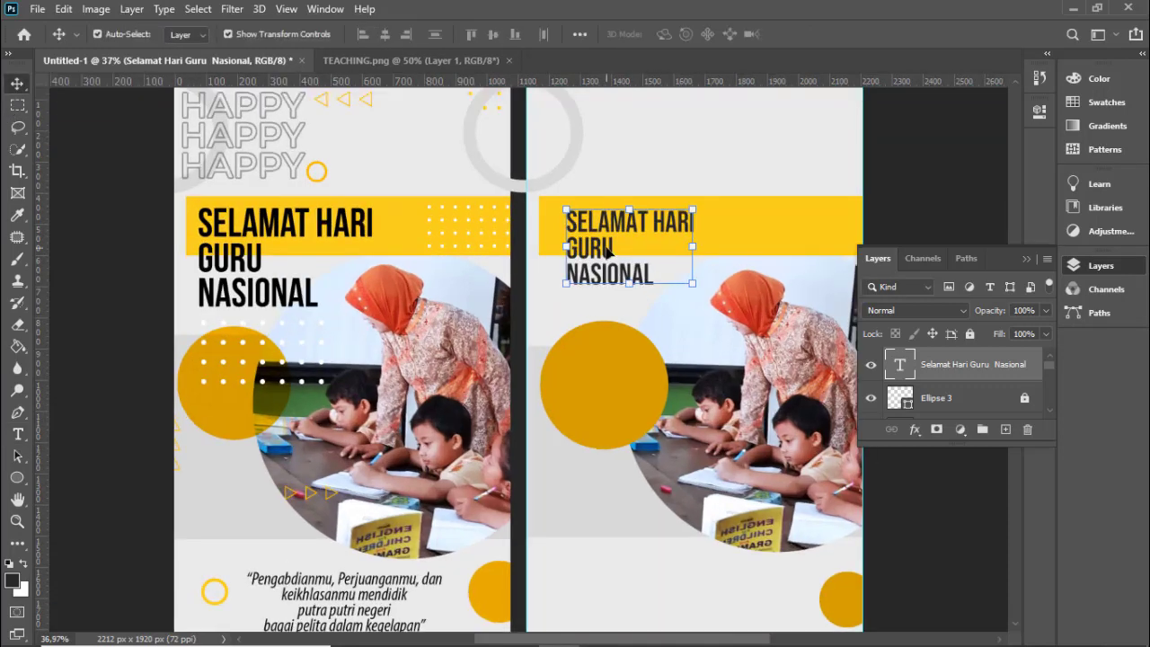
left_click(674, 34)
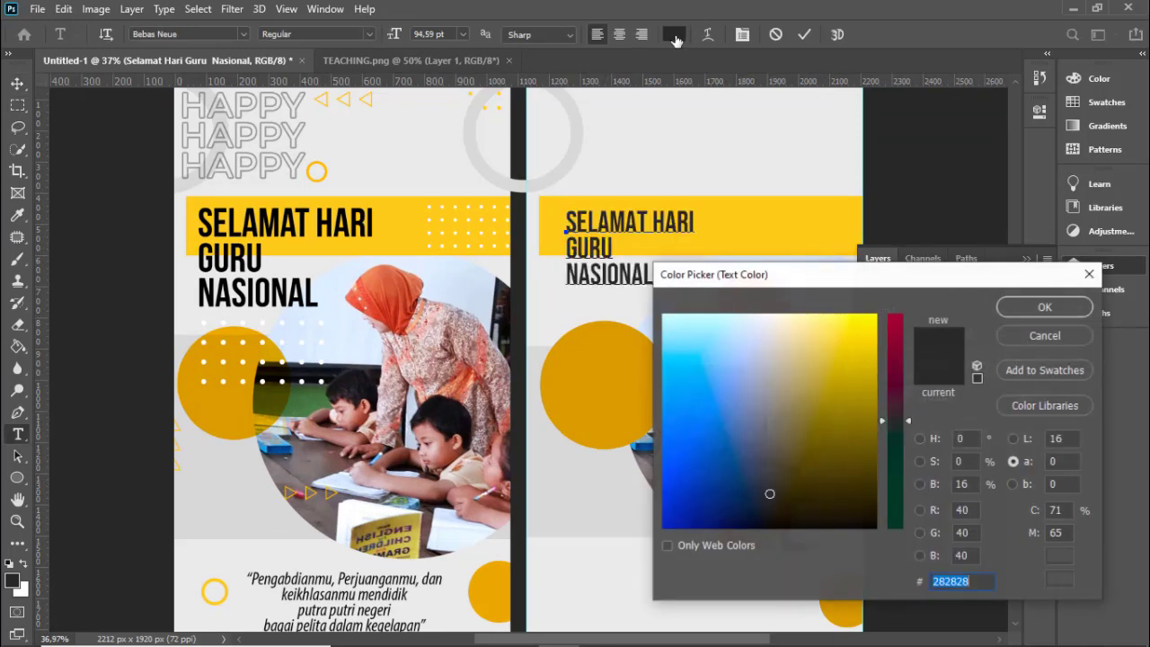
type("00")
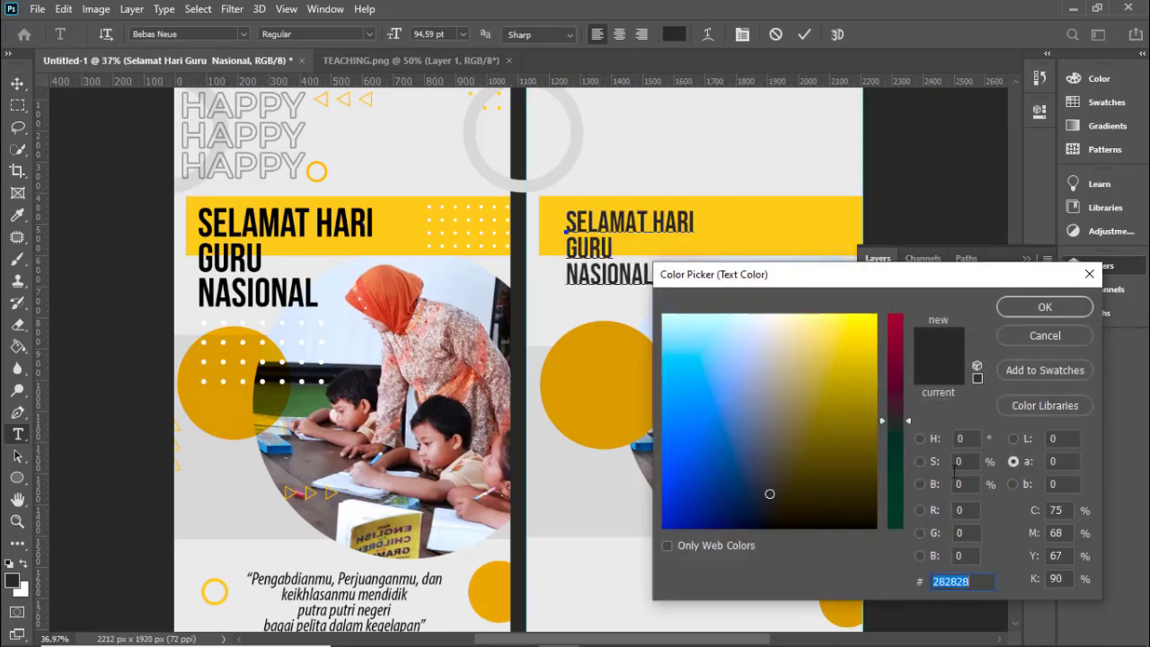
type("00")
key("Return")
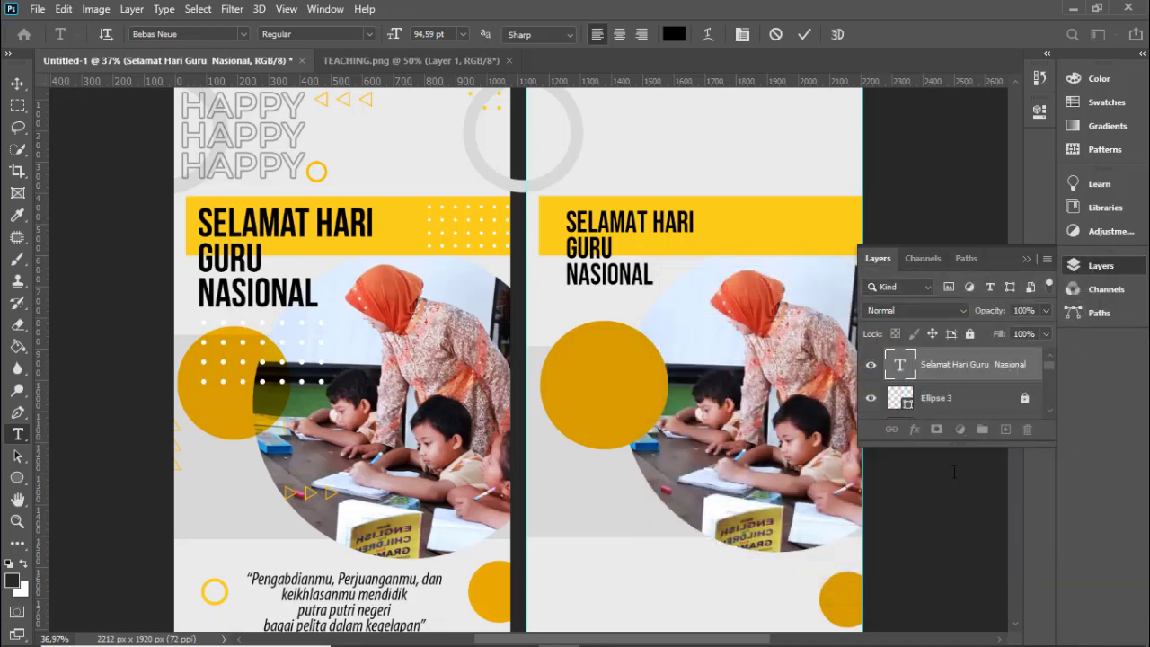
- Enlarge the title to about 131% and reposition it on the banner
left_click(20, 87)
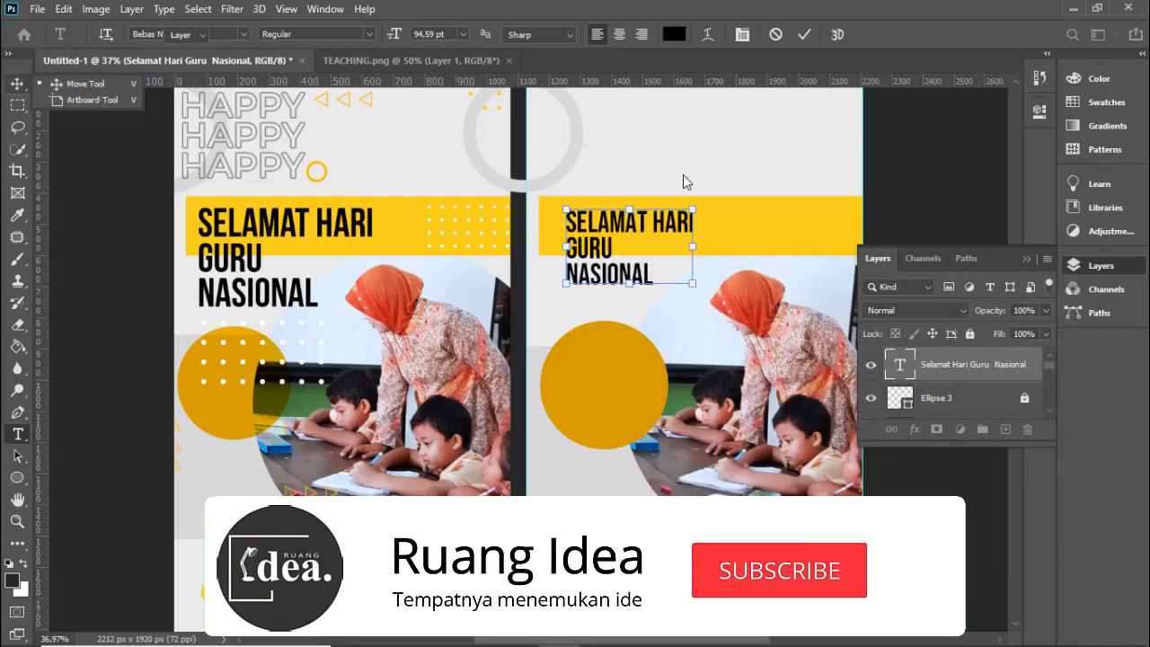
key("ctrl+t")
left_click_drag(699, 291, 711, 305)
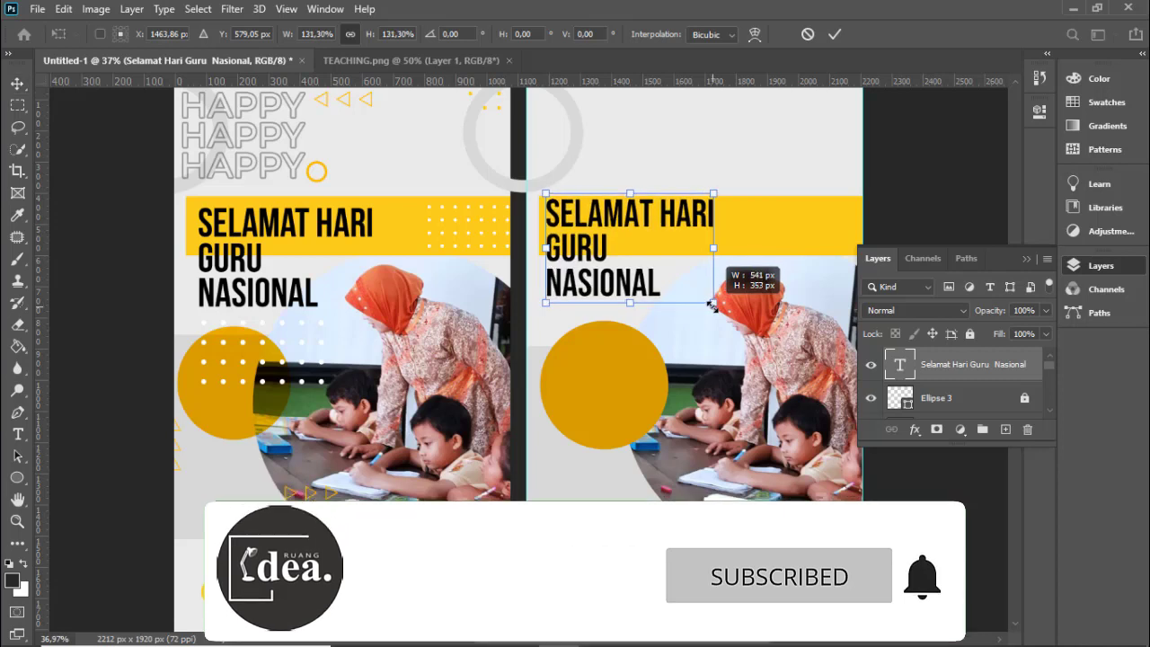
left_click_drag(633, 218, 635, 231)
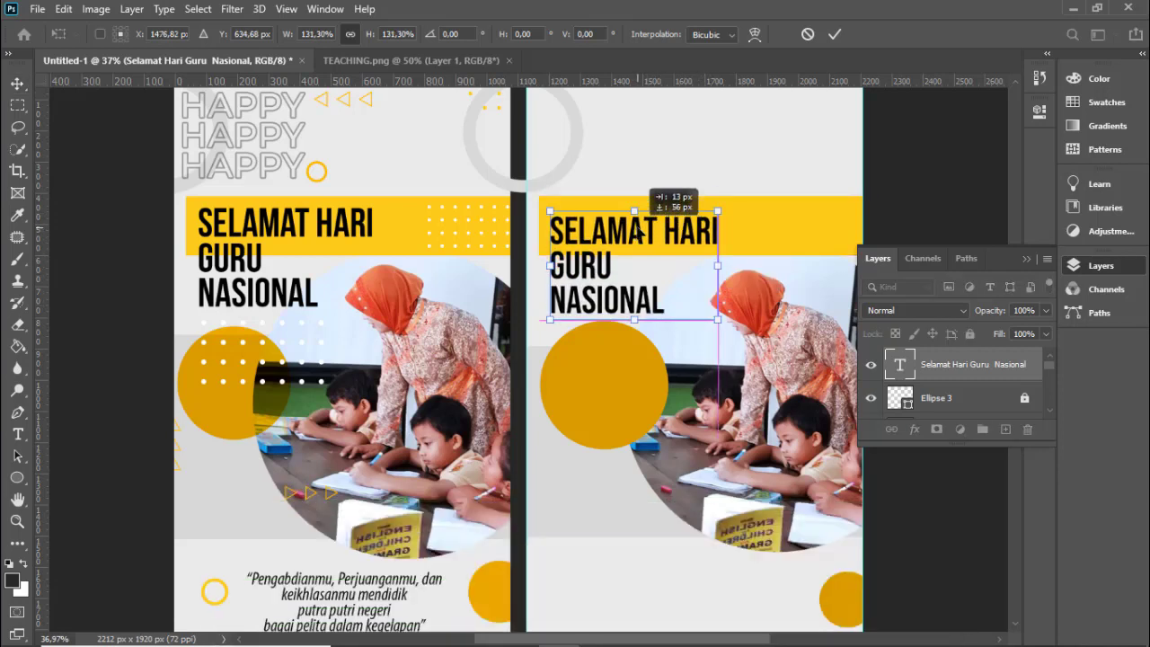
left_click_drag(635, 232, 635, 232)
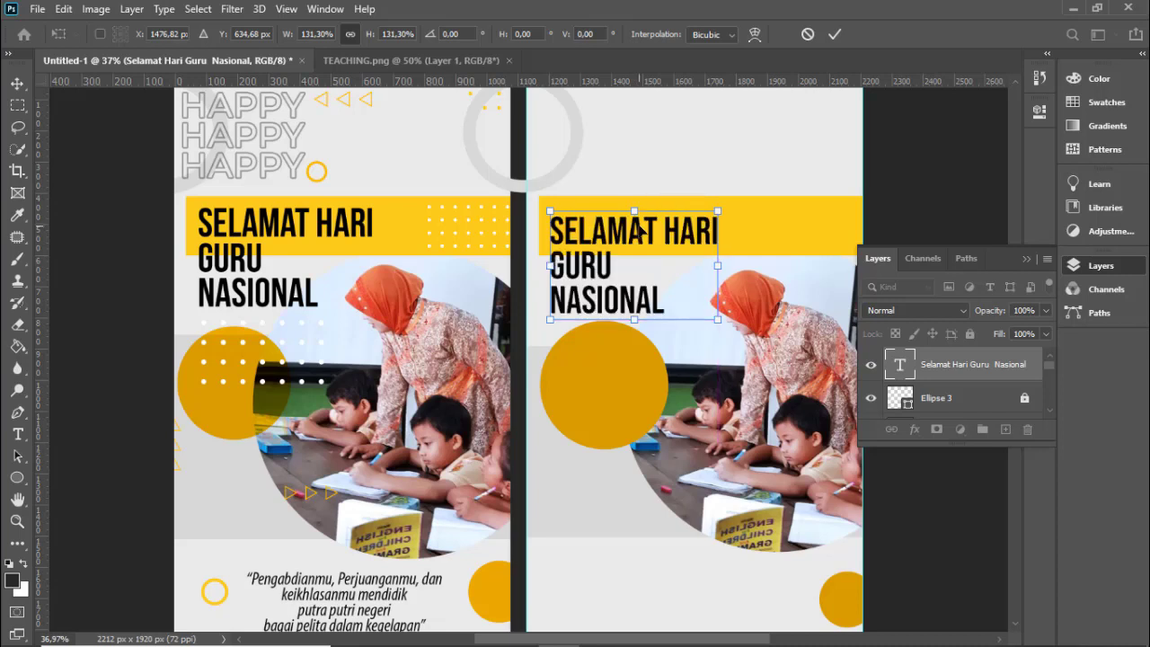
key("Return")
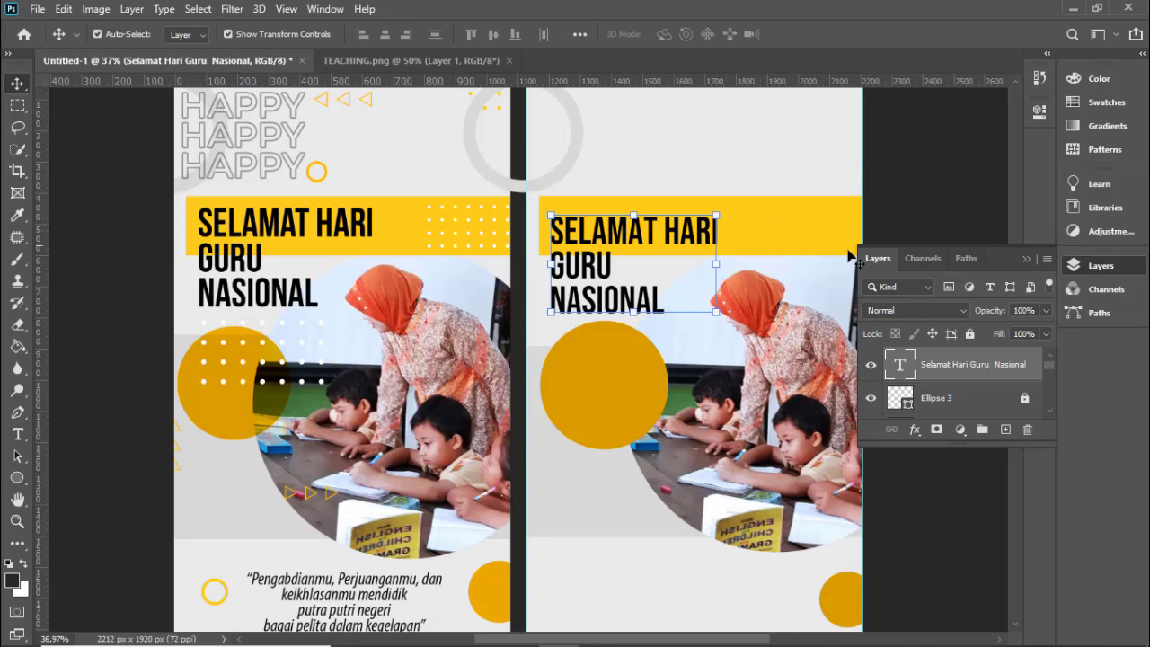
- Nudge the title two pixels up and two pixels right
key("Up")
key("Up")
key("Up")
key("Up")
key("Up")
key("Up")
key("Up")
key("Up")
key("Up")
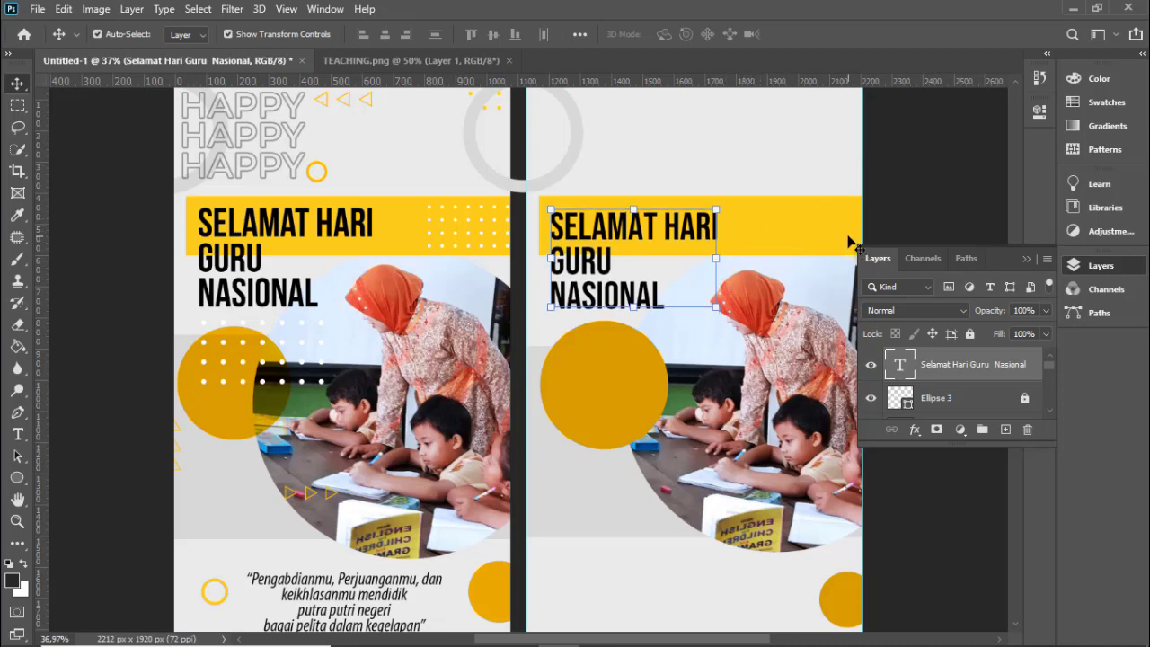
key("Up")
key("Up")
key("Up")
key("Right")
key("Right")
key("Right")
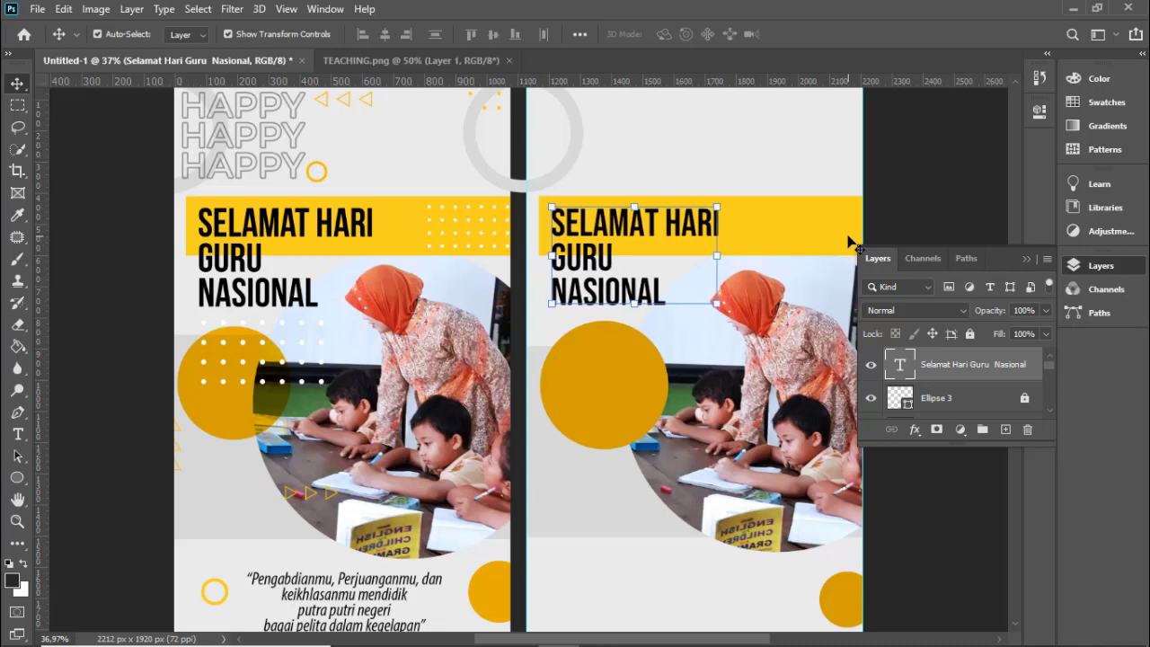
key("Right")
key("Right")
key("Right")
key("Right")
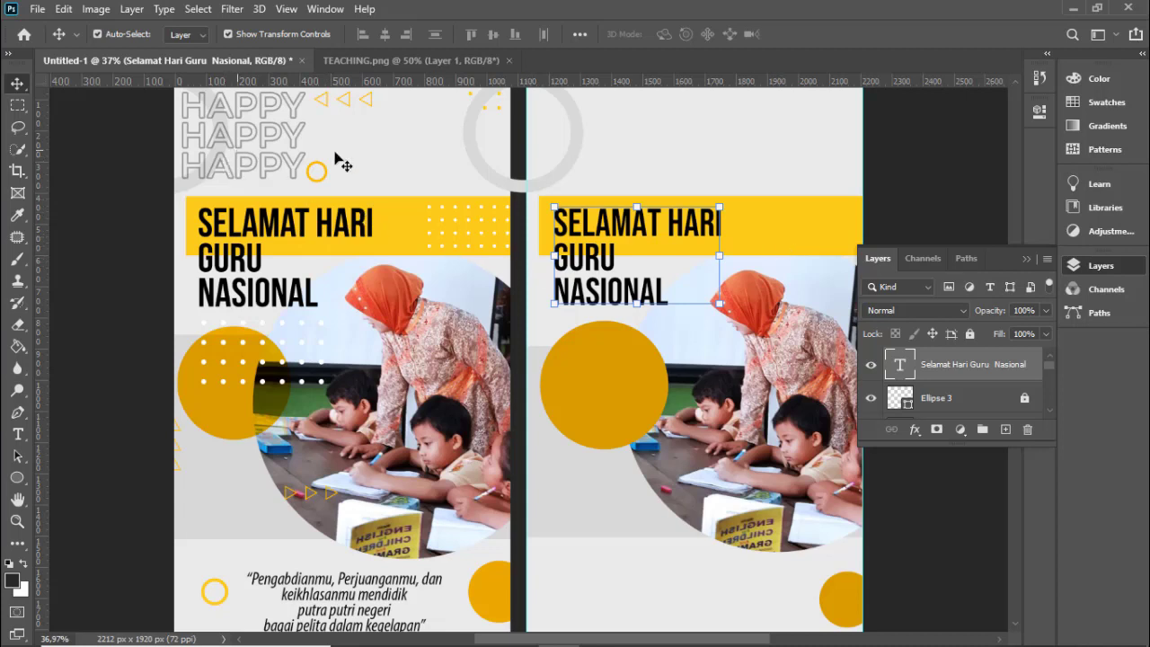
scroll(824, 185, "up", 2)
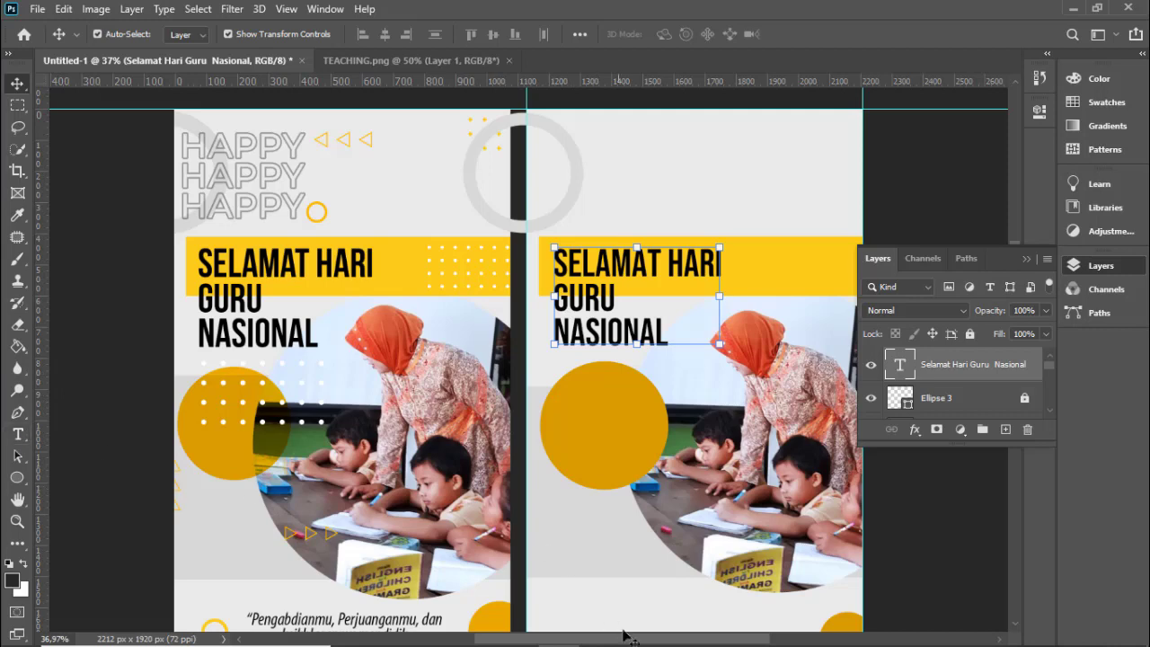
- Copy the three HAPPY lines from the Notepad notes
left_click(682, 629)
left_click(92, 180)
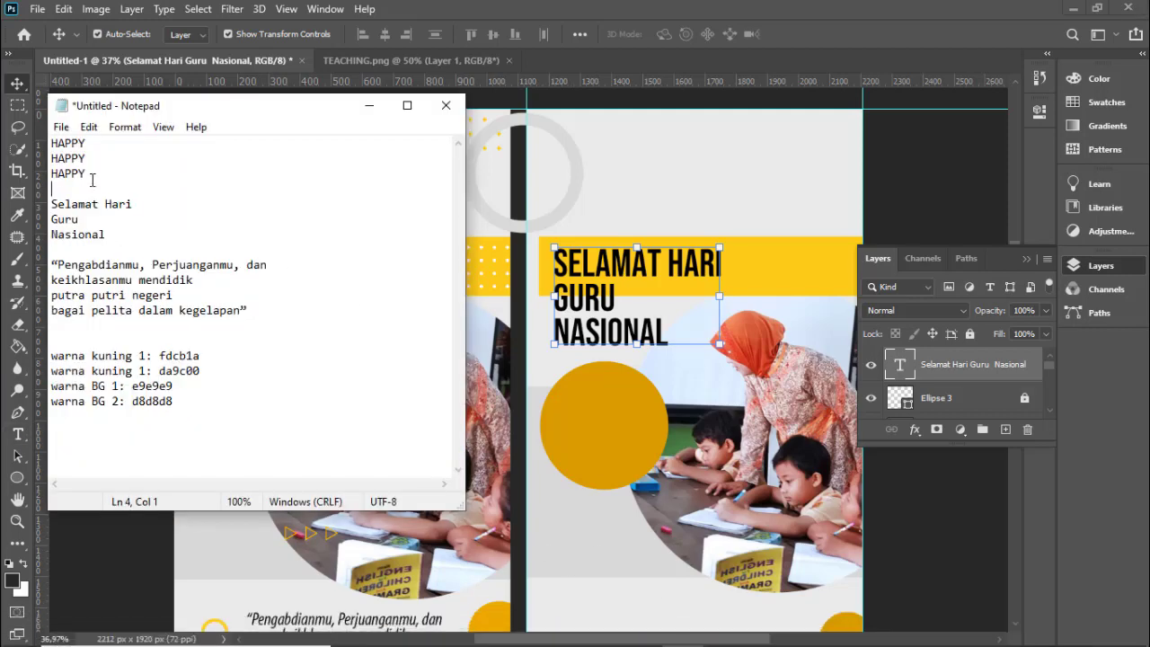
left_click(50, 143, "shift")
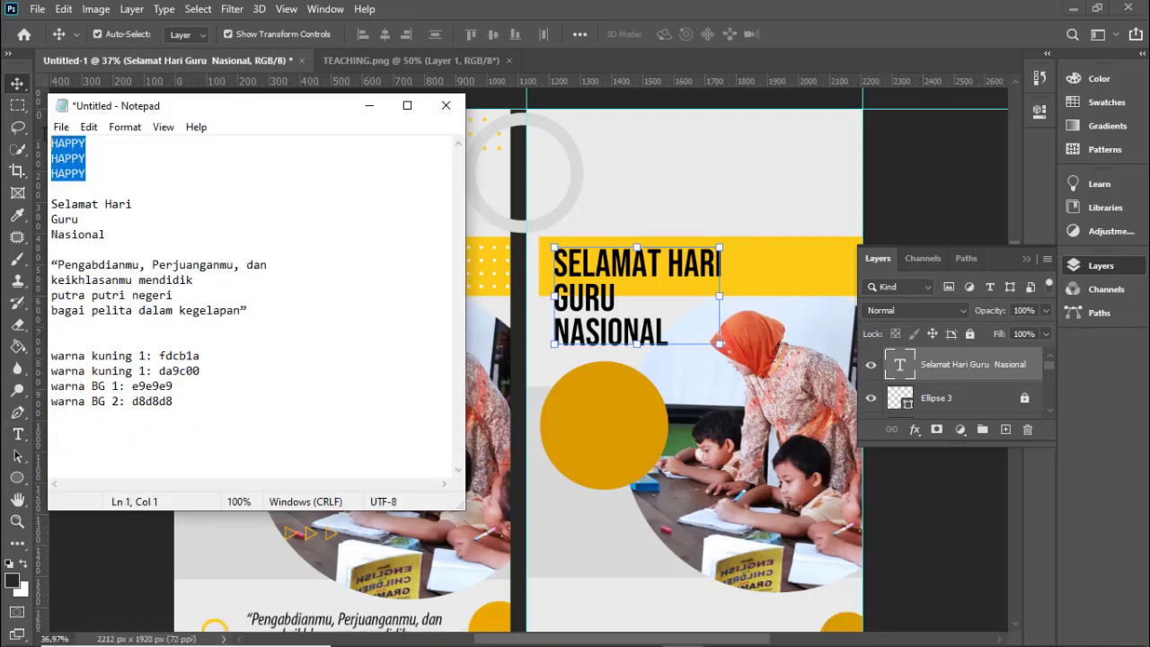
left_click(604, 188)
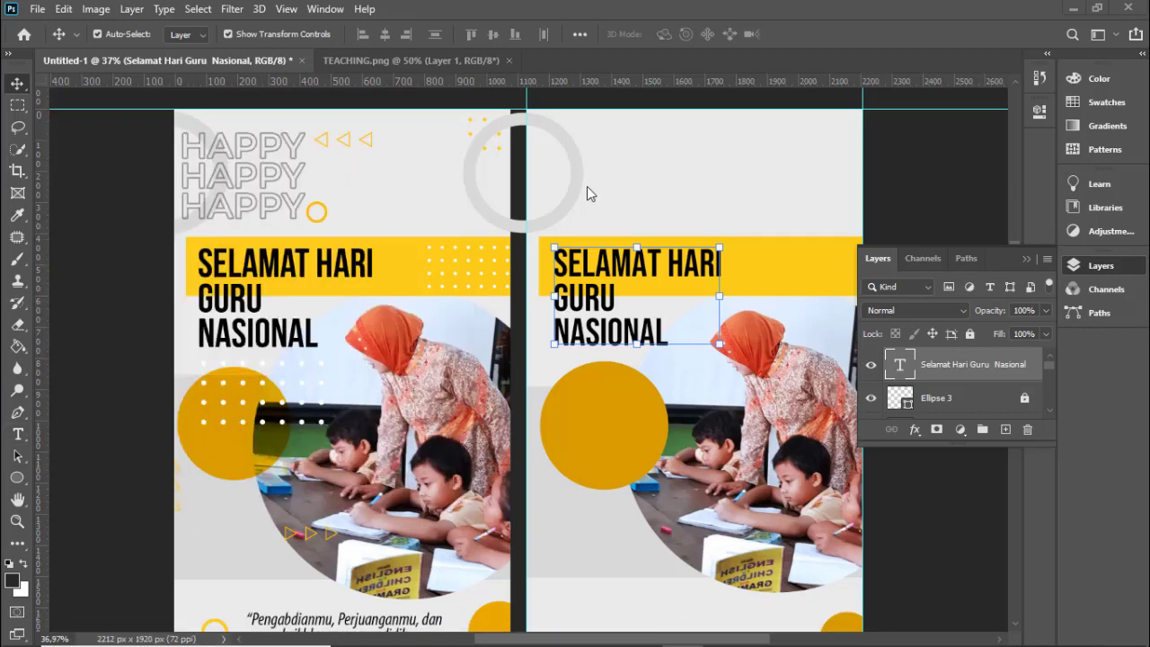
- Paste HAPPY as text, enlarge it about tenfold, and place it at the panel's top-left
left_click(17, 435)
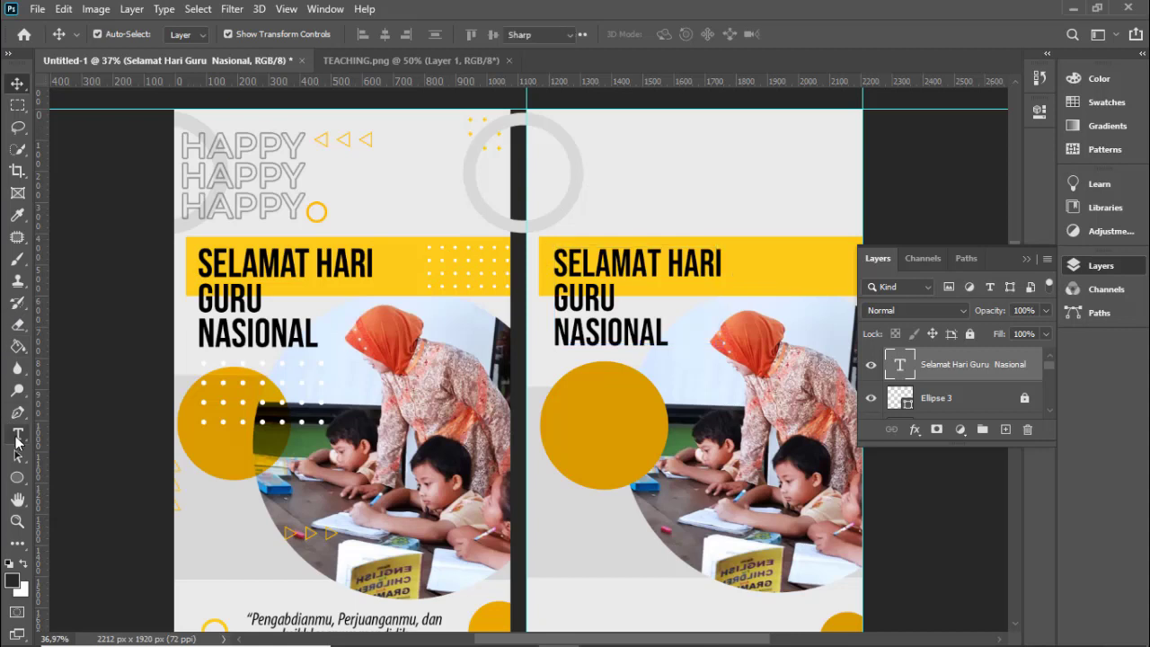
left_click(547, 136)
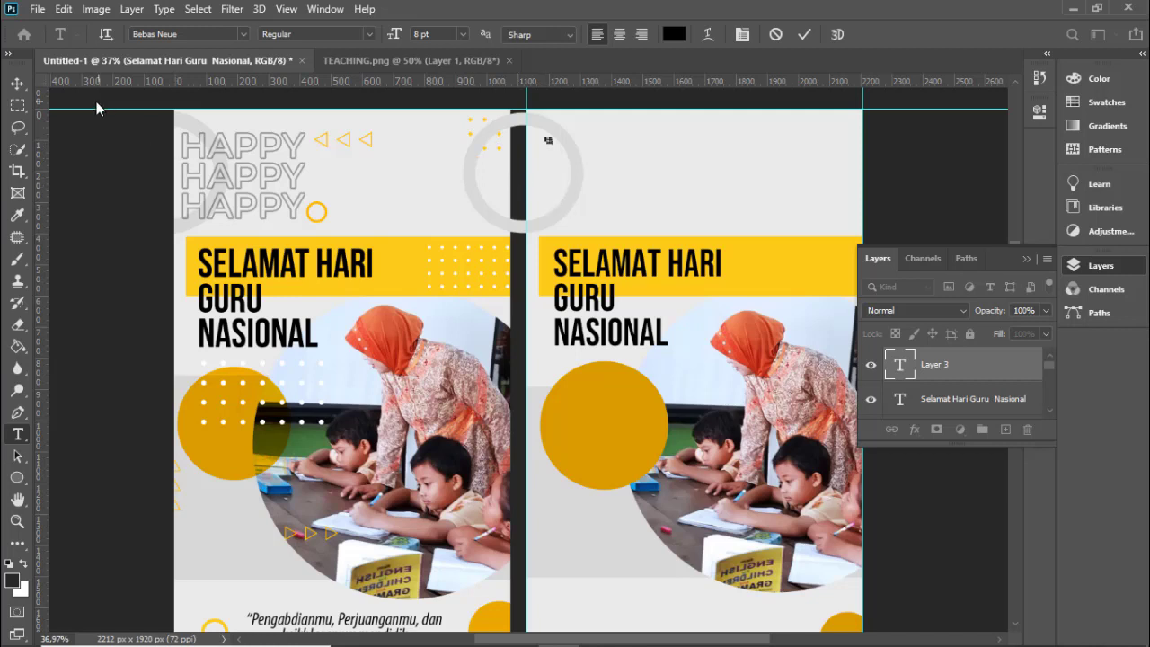
key("v")
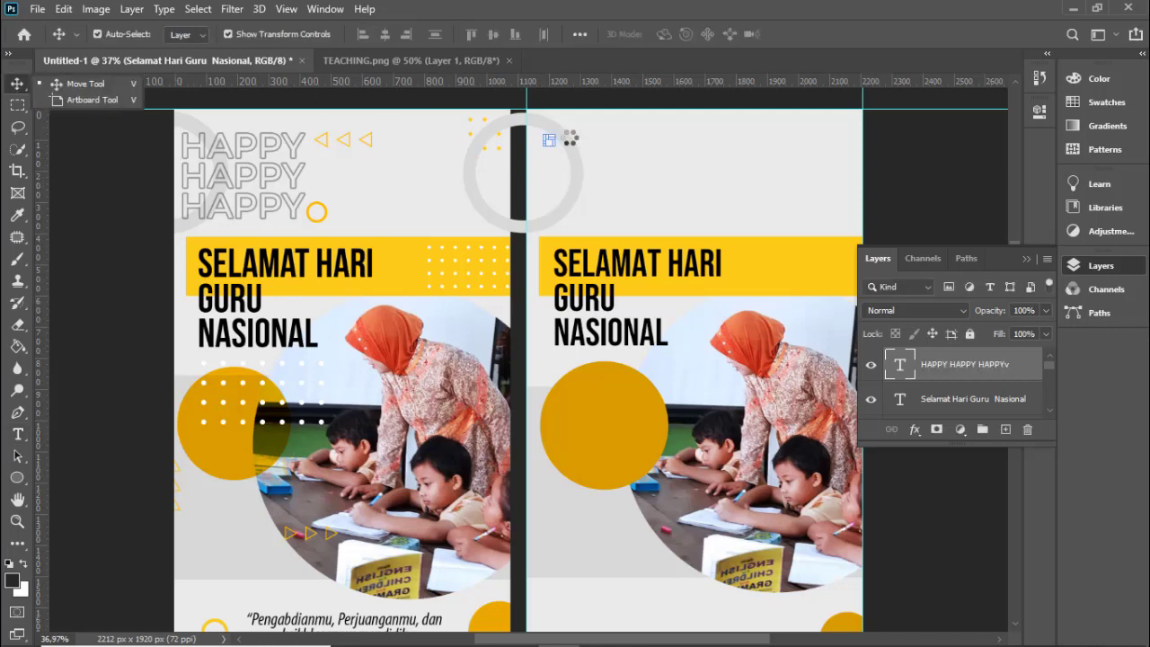
key("ctrl+t")
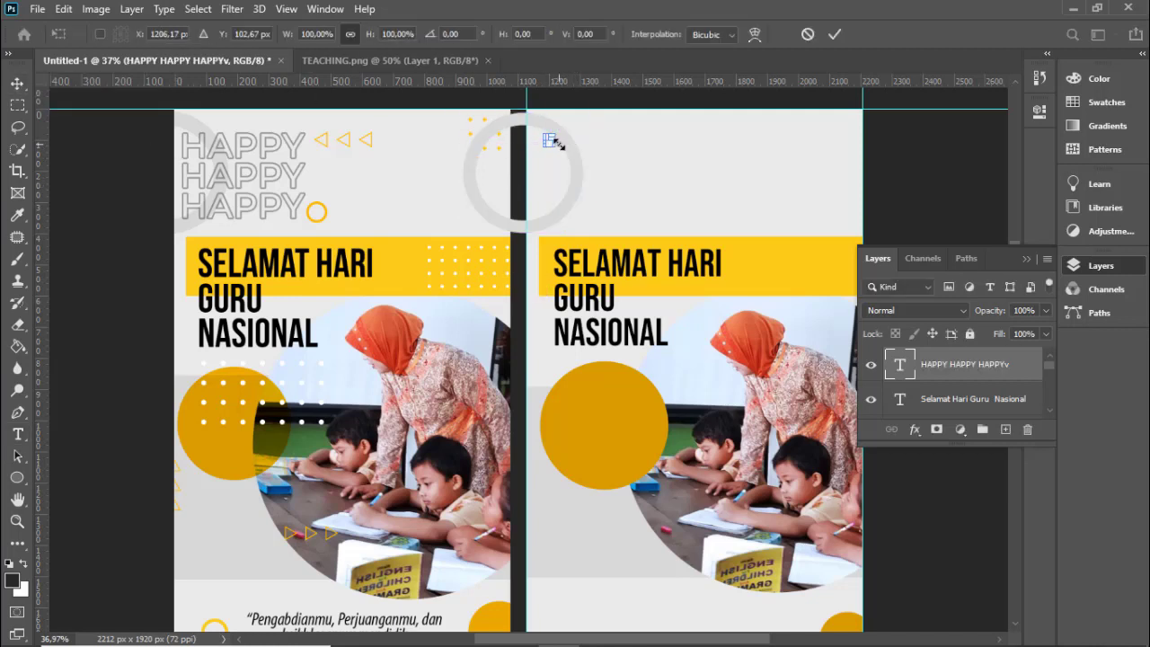
left_click_drag(555, 145, 587, 171)
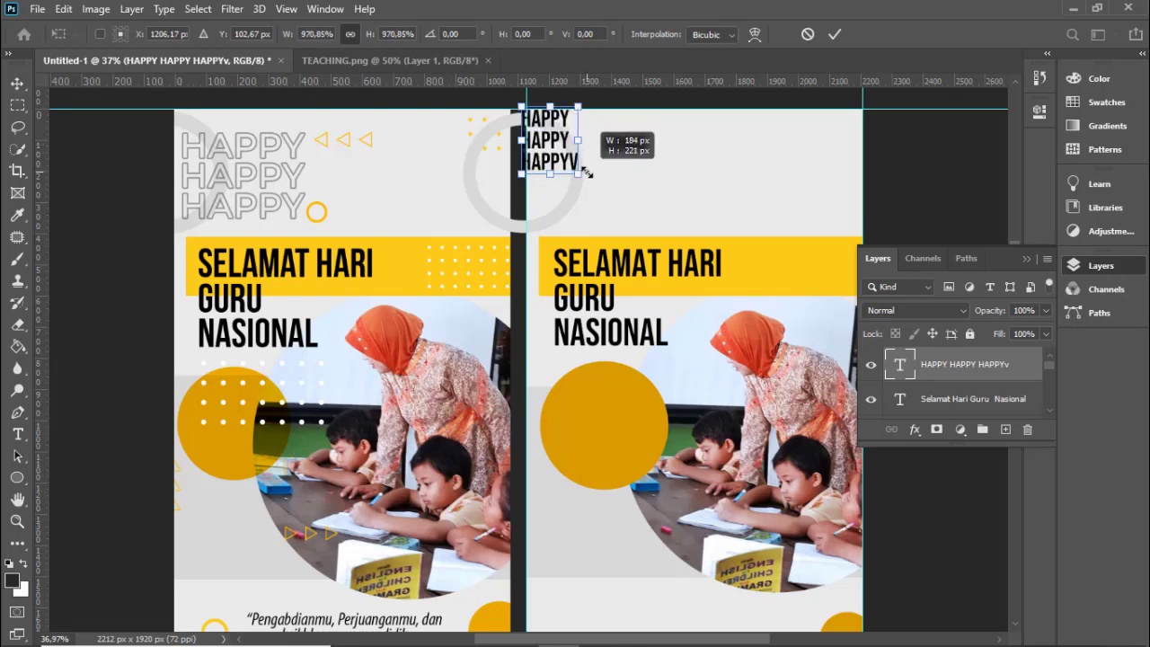
mouse_move(559, 141)
left_mouse_down()
mouse_move(620, 213)
mouse_move(584, 186)
mouse_move(610, 211)
left_mouse_up()
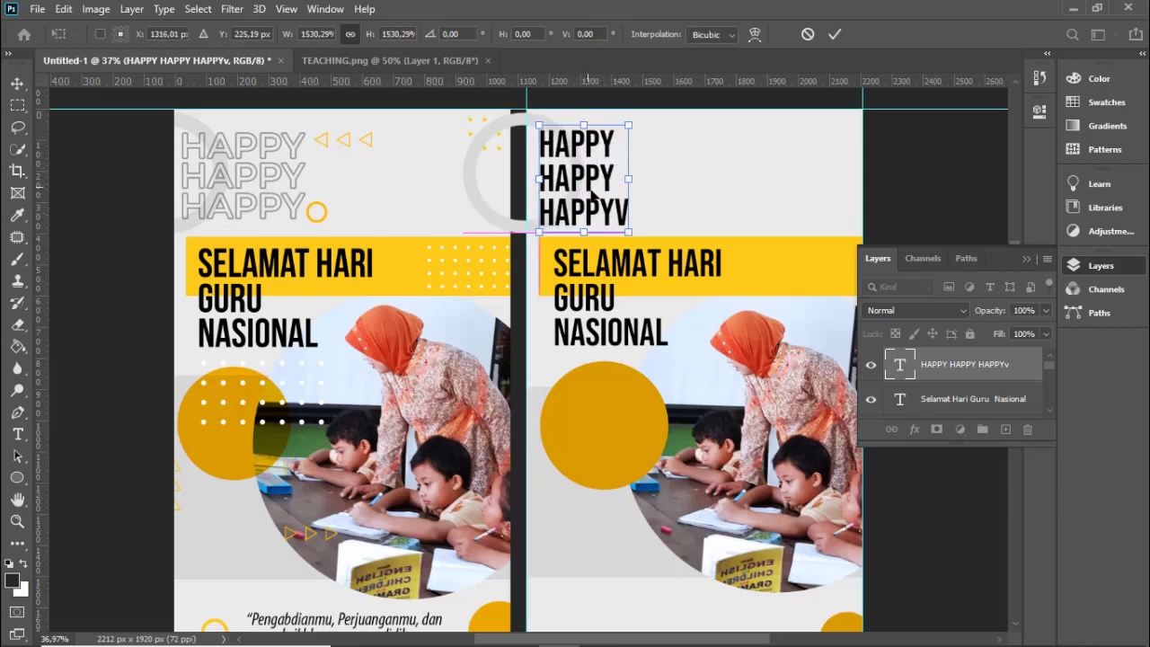
key("Return")
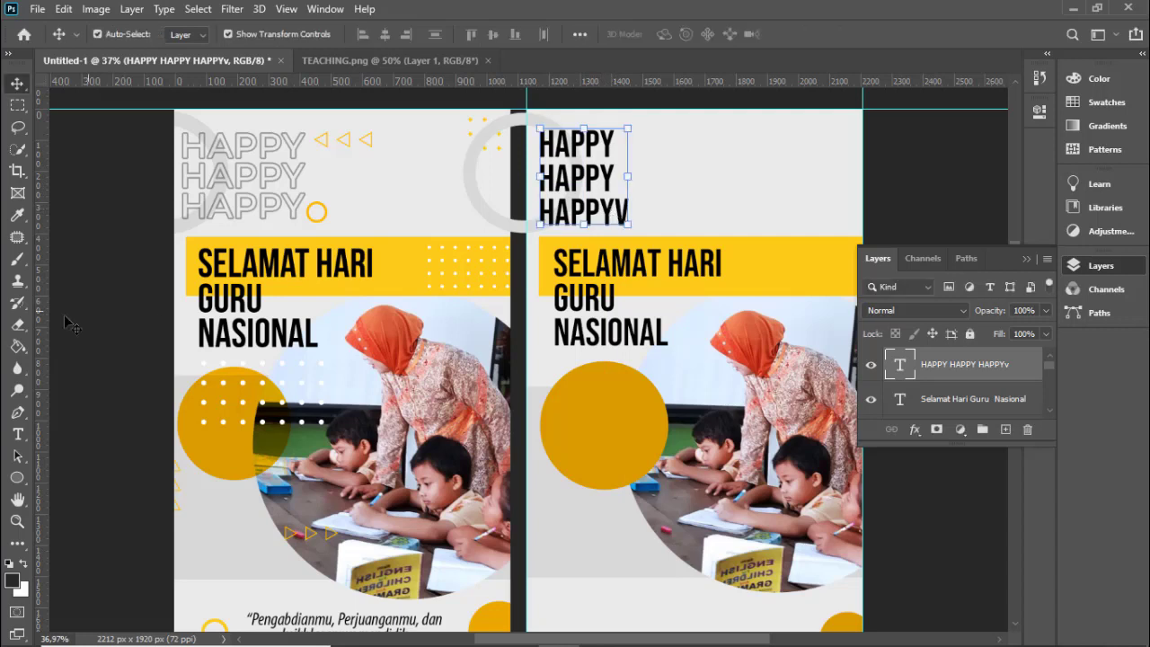
left_click(19, 437)
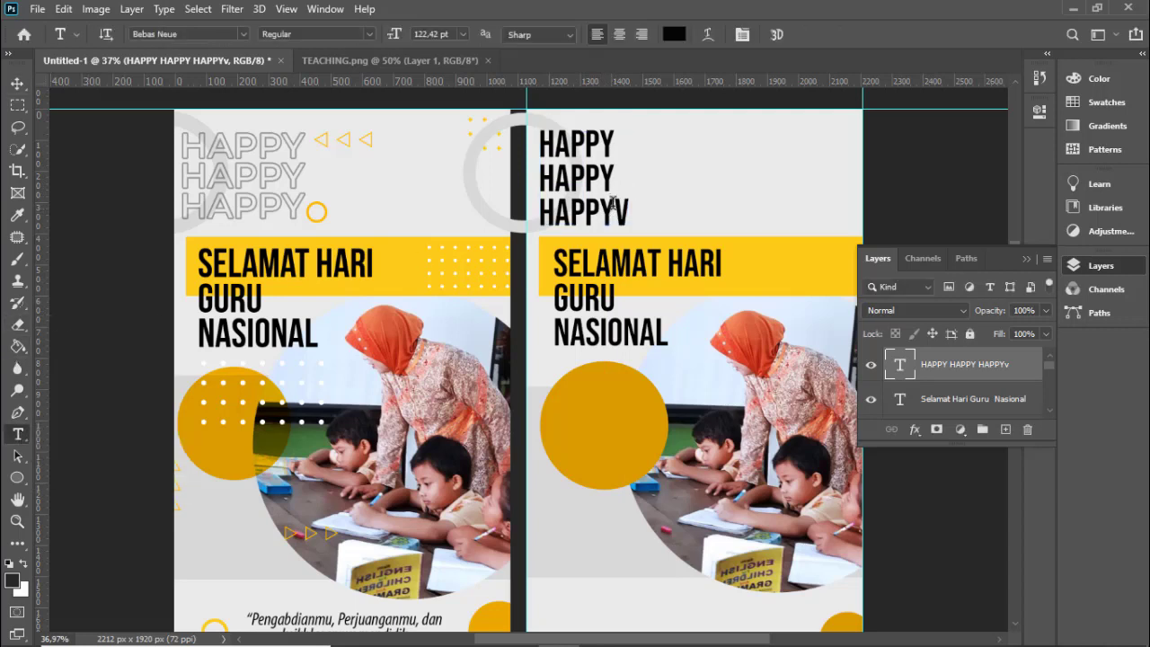
- Delete the stray V and set the HAPPY text in Montserrat Medium
left_click_drag(614, 206, 634, 205)
key("BackSpace")
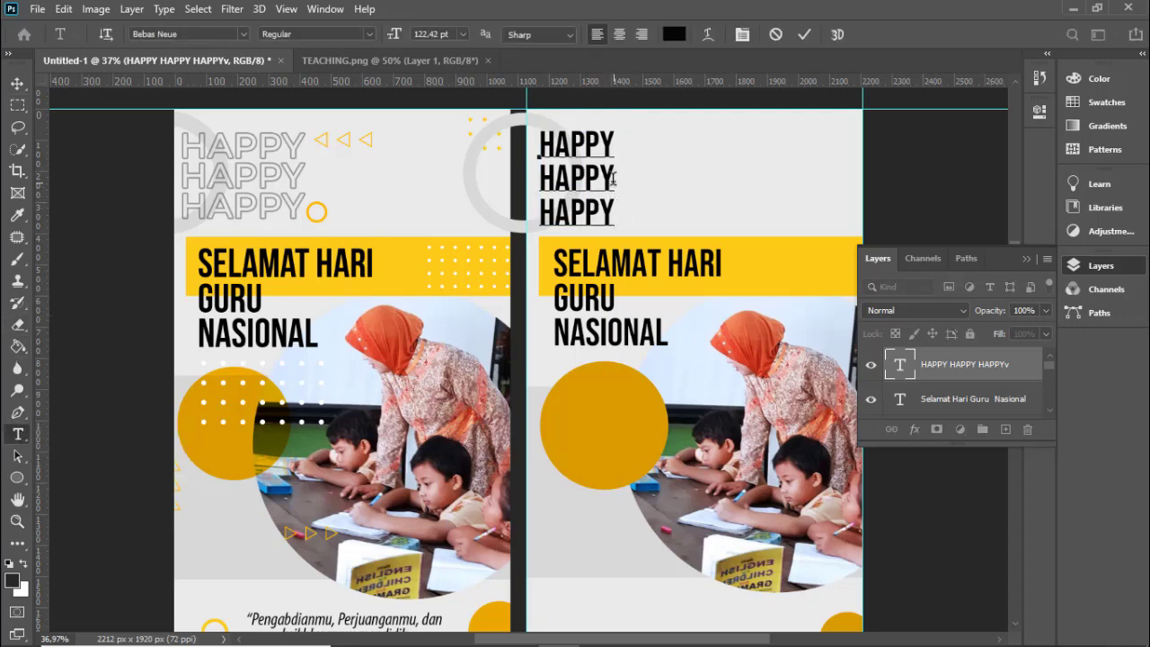
key("ctrl+a")
left_click(239, 33)
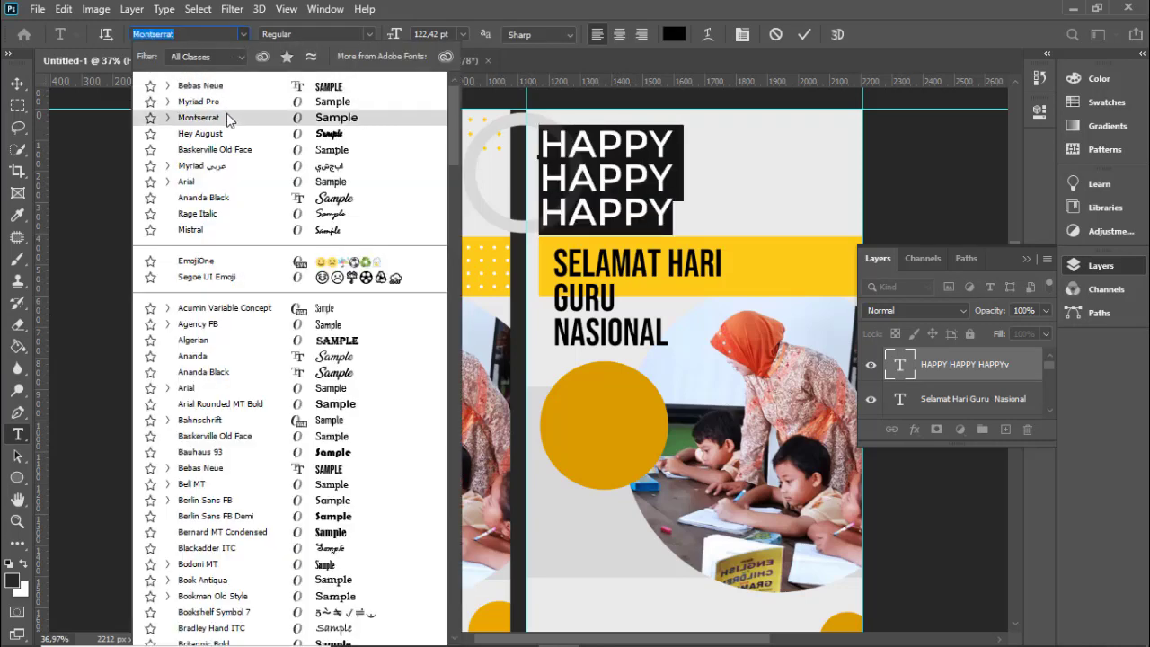
left_click(168, 118)
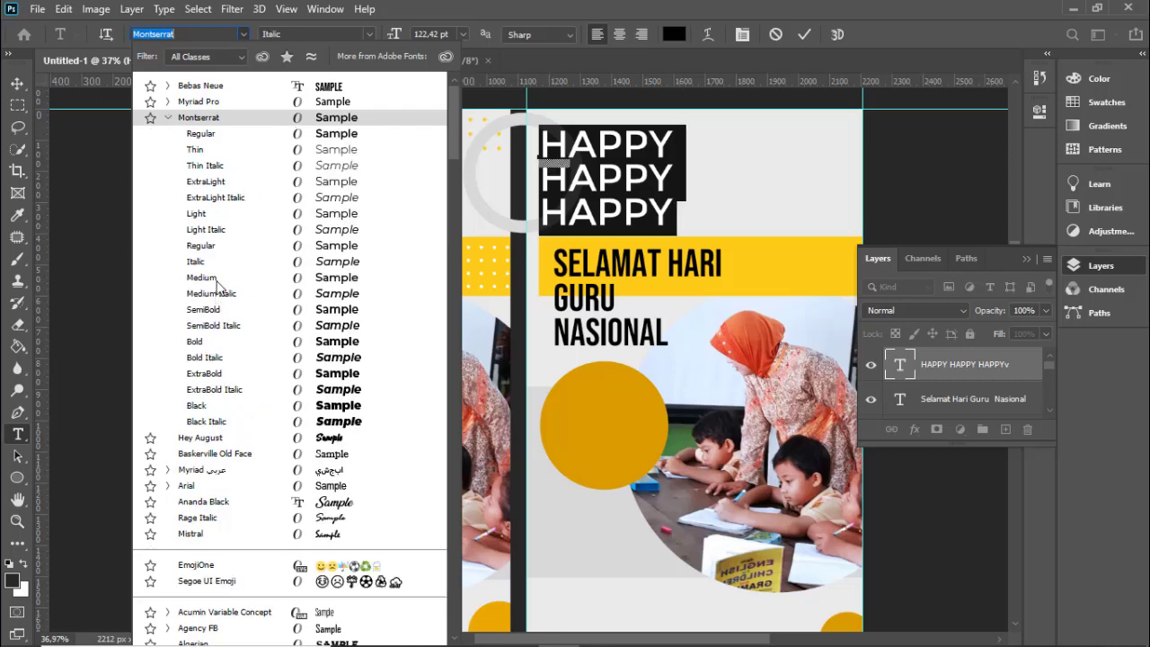
key("Escape")
key("ctrl+a")
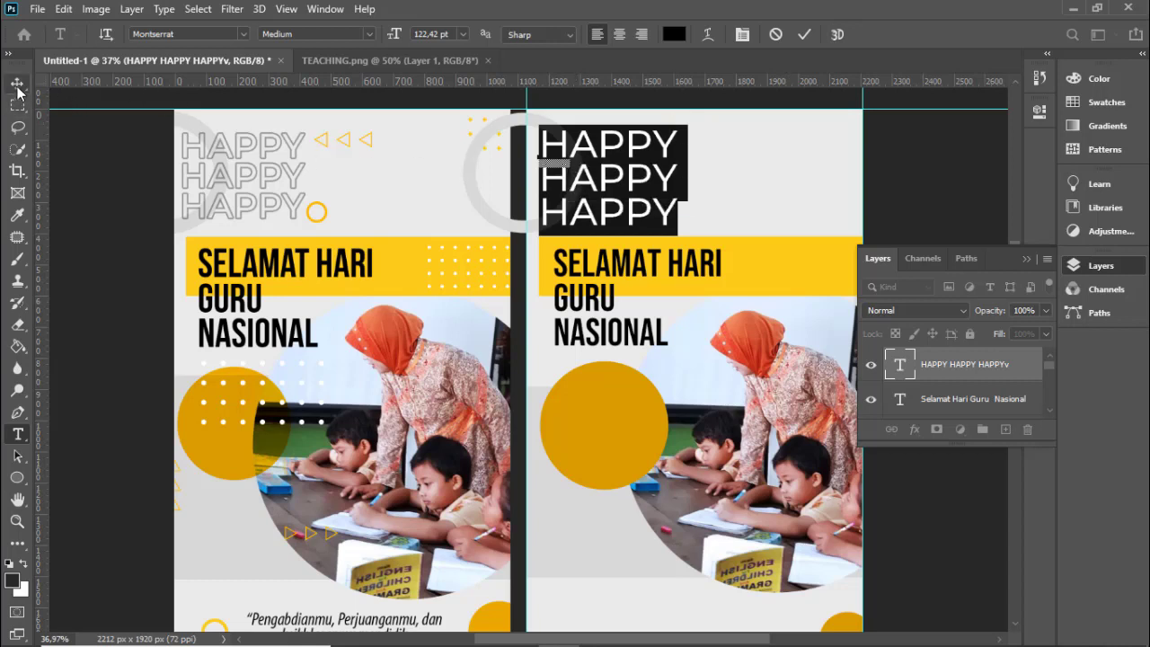
- Scale the HAPPY heading to about 92% and move it to the top-left
left_click(18, 90)
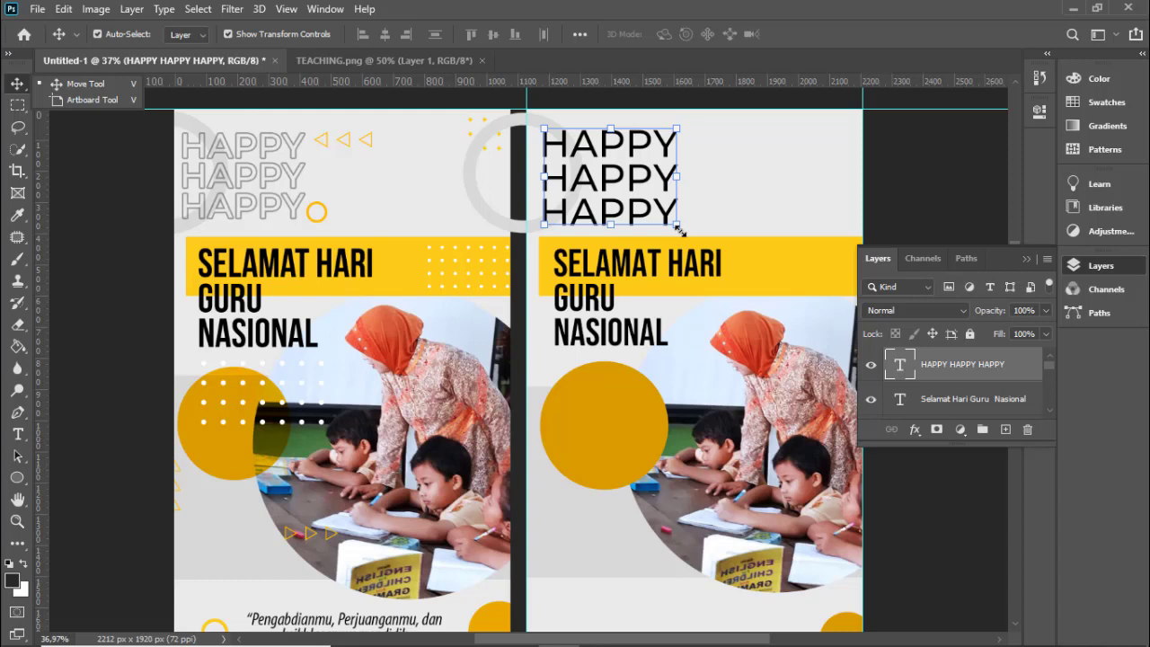
left_click_drag(677, 227, 670, 228)
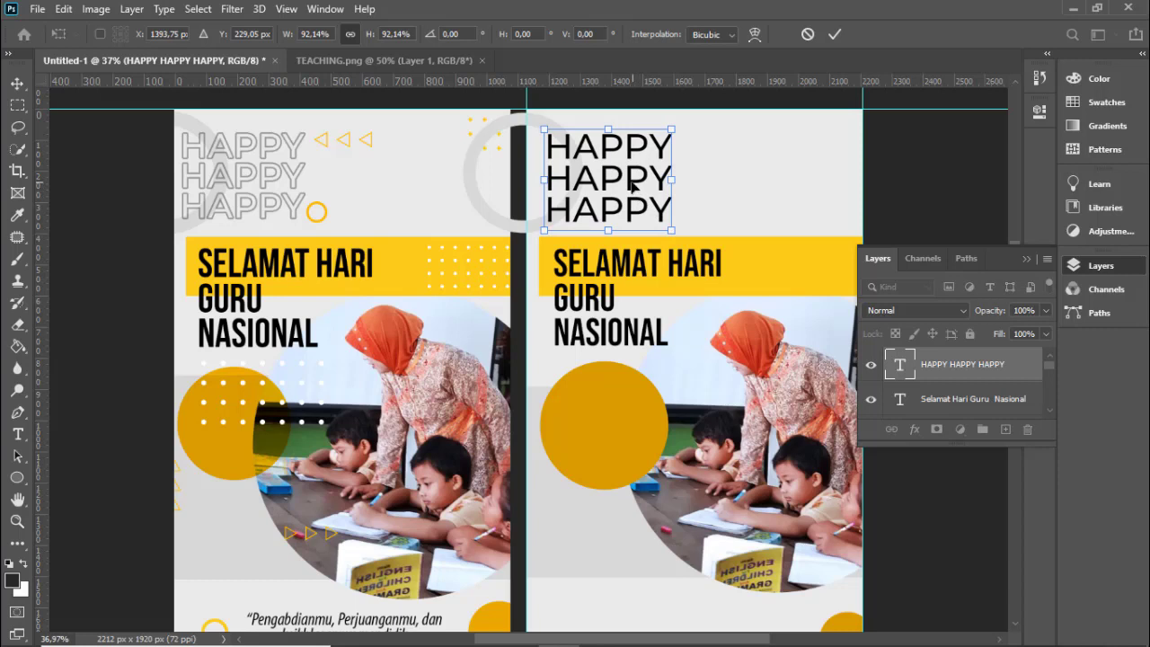
left_click_drag(631, 186, 626, 182)
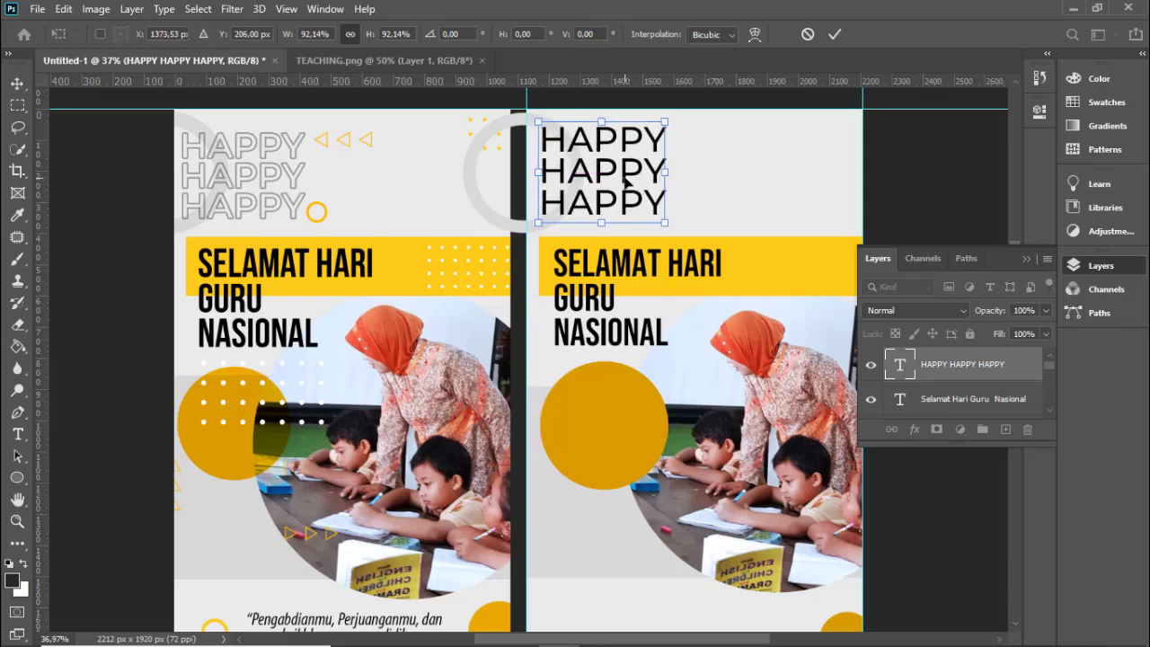
left_click_drag(625, 184, 627, 183)
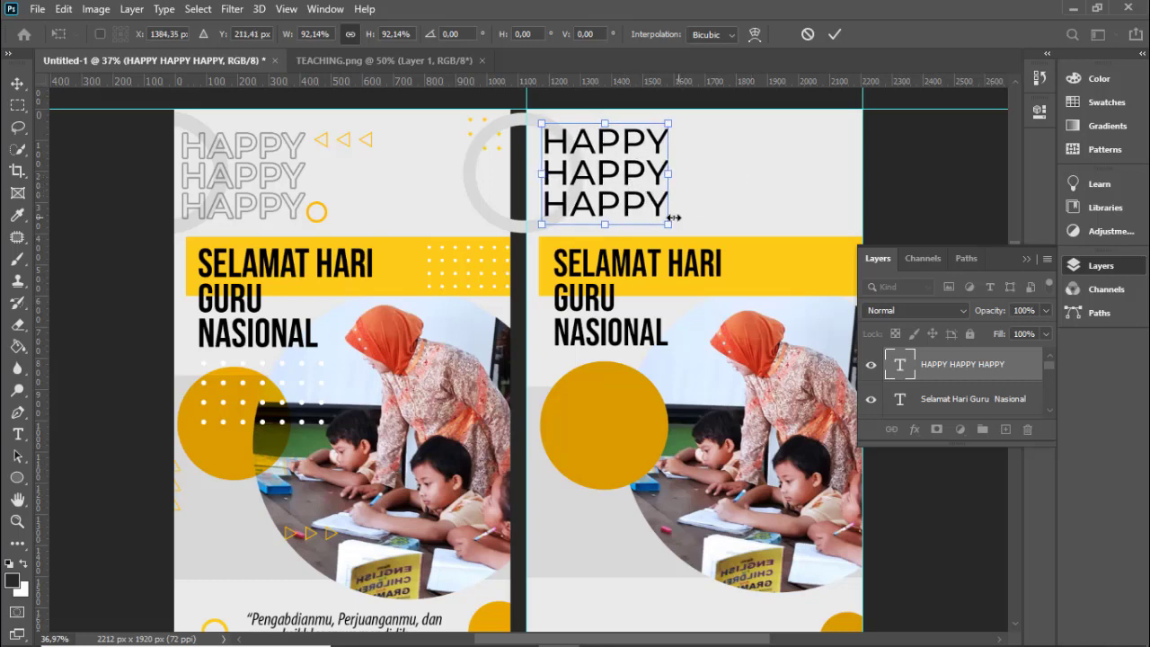
key("Return")
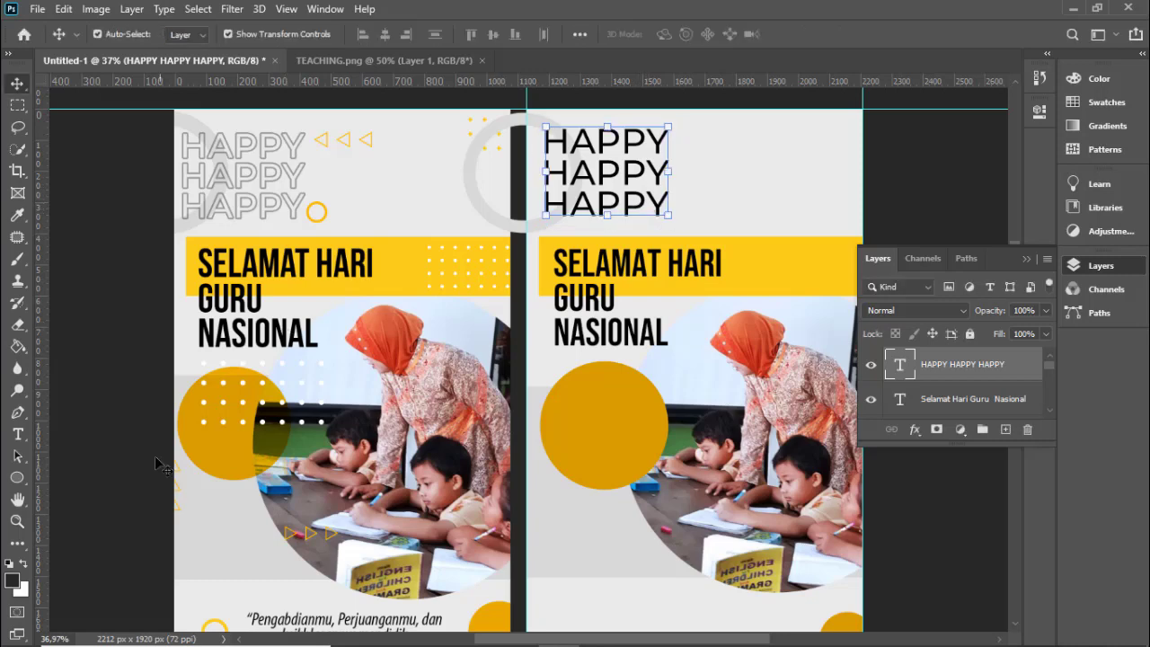
- Add a 5 px Stroke layer style to the HAPPY text
right_click(969, 367)
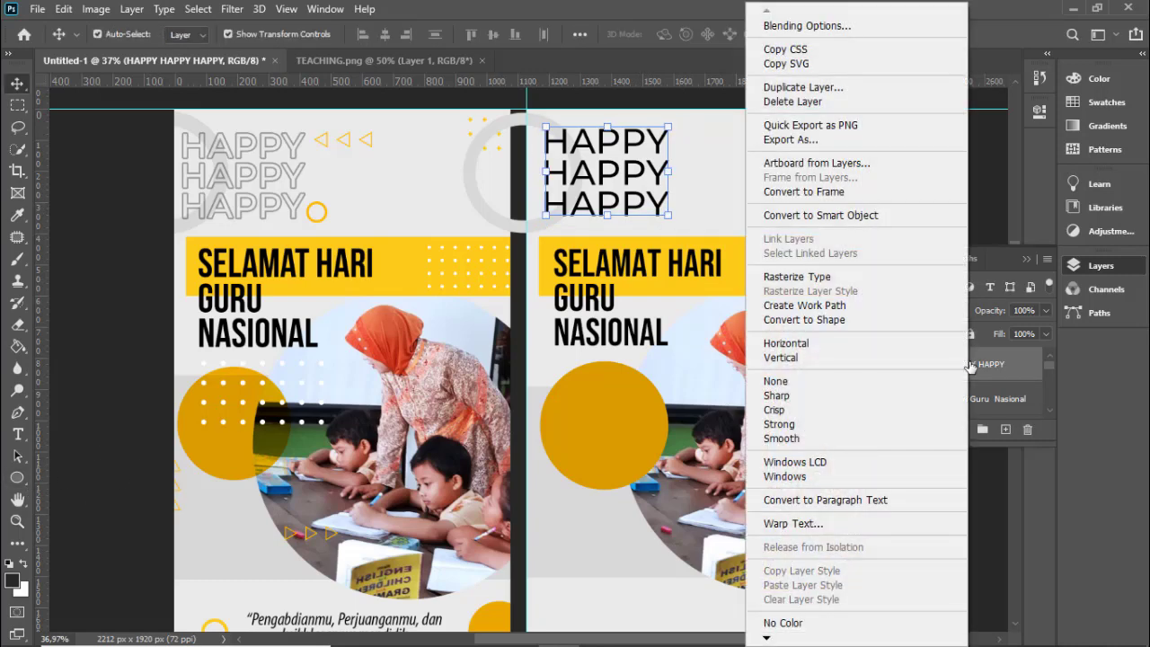
left_click(872, 32)
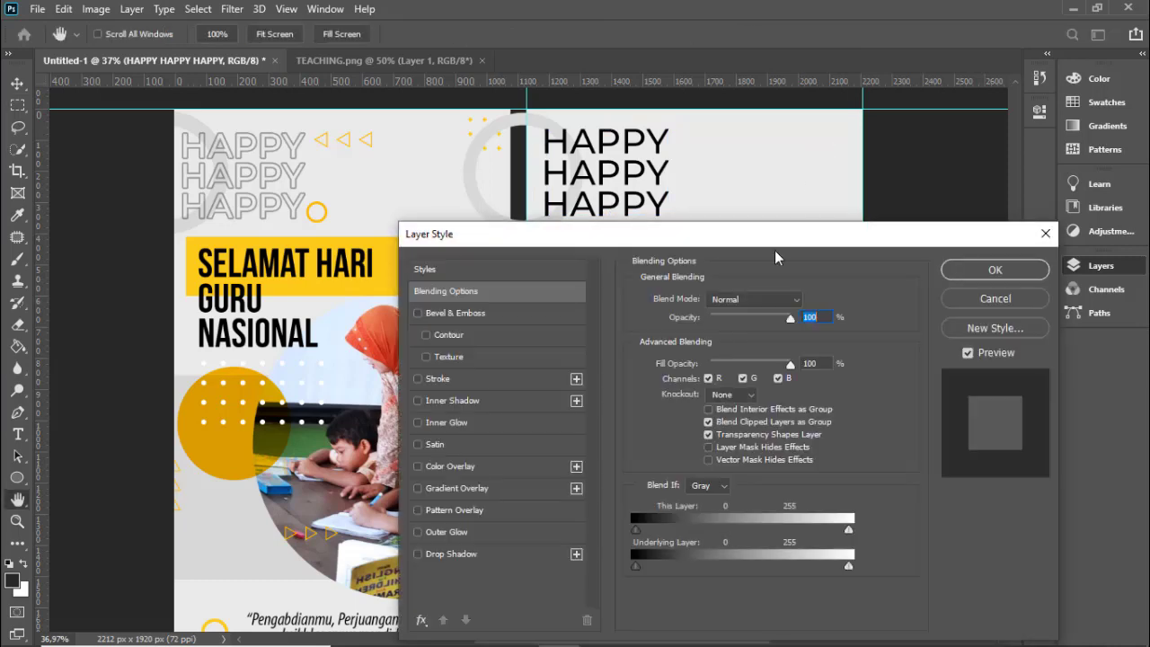
left_click_drag(772, 235, 1148, 108)
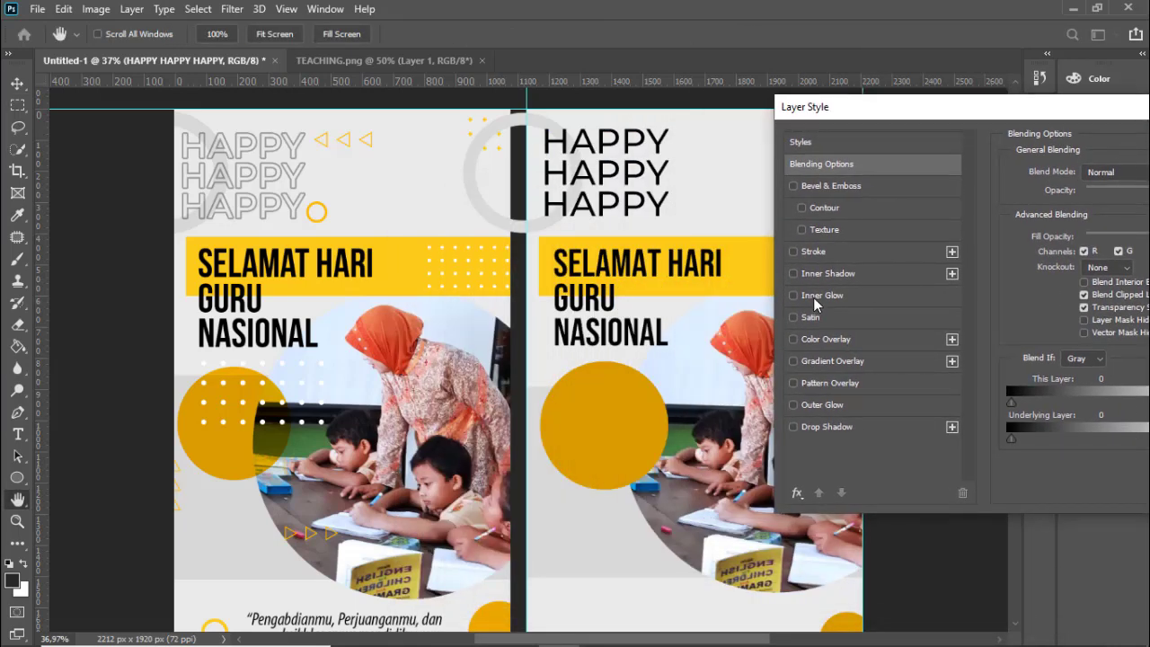
left_click(843, 248)
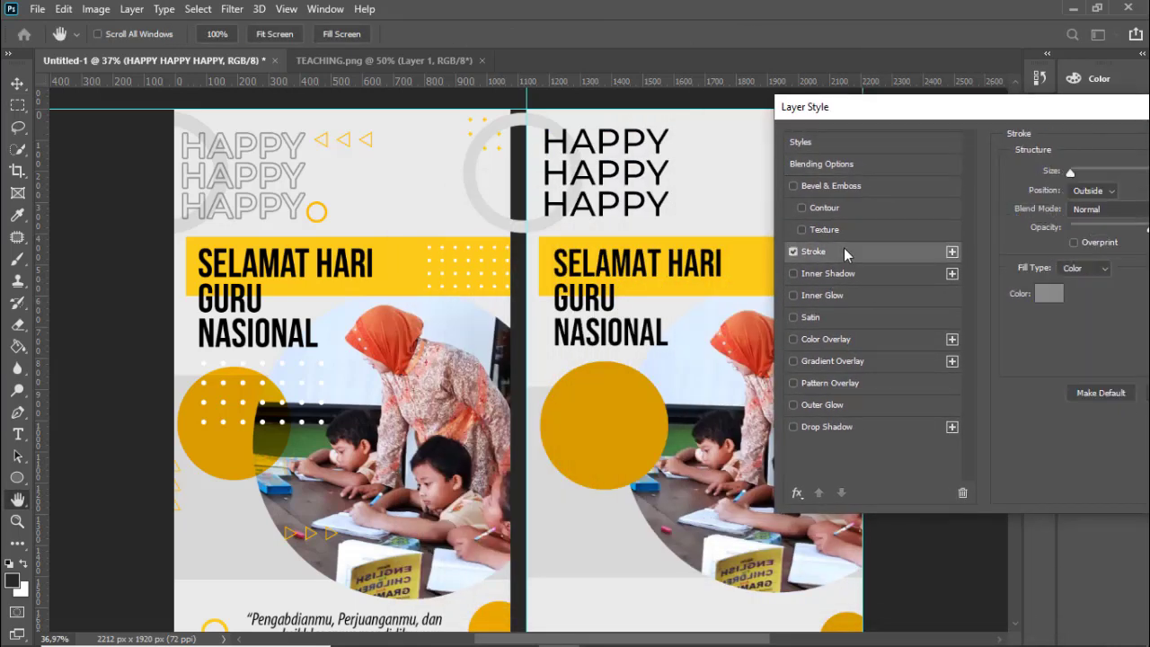
left_click_drag(981, 112, 584, 253)
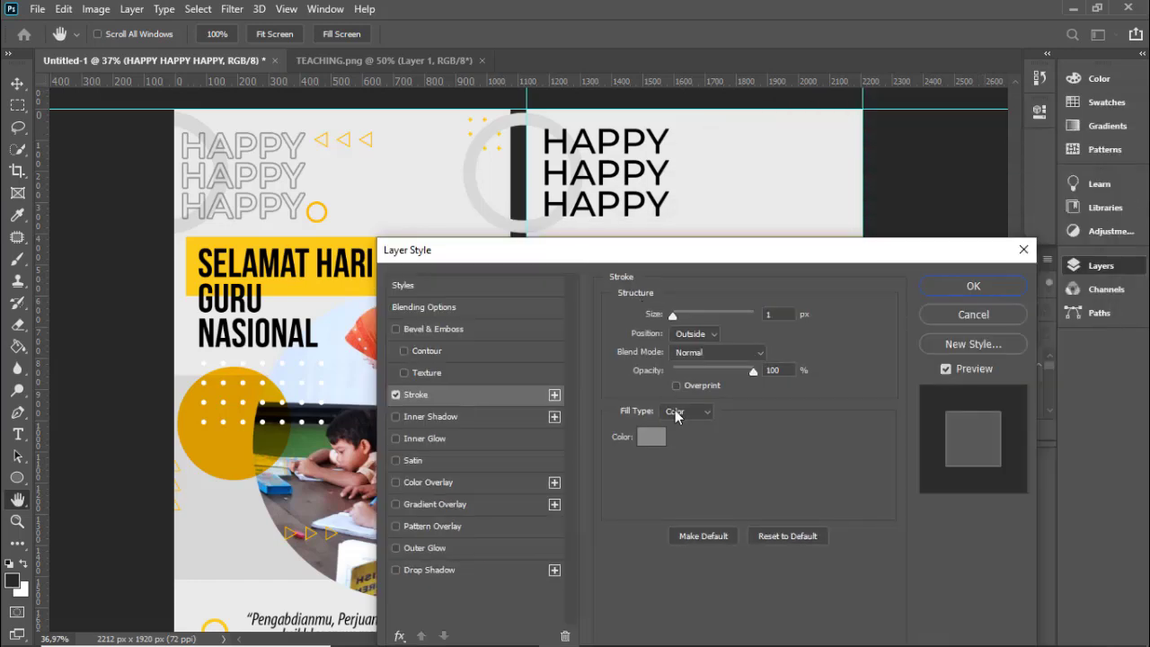
left_click(778, 313)
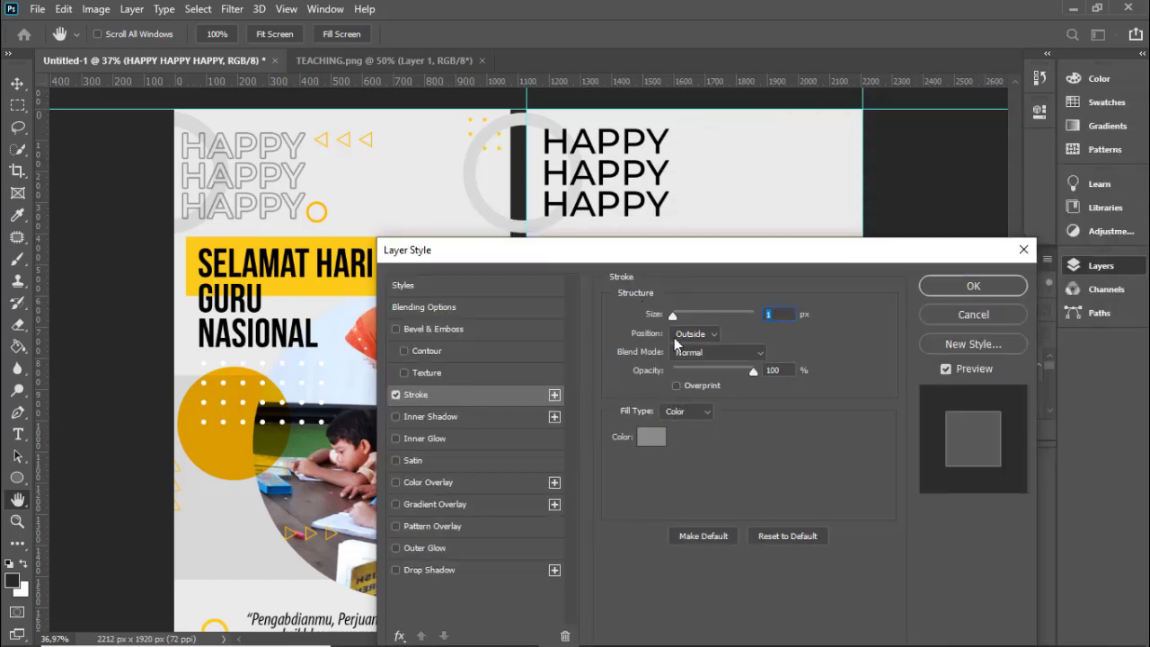
type("5")
- Sample grey 8c8c8c from the first panel's HAPPY as the stroke colour and apply it
left_click(660, 438)
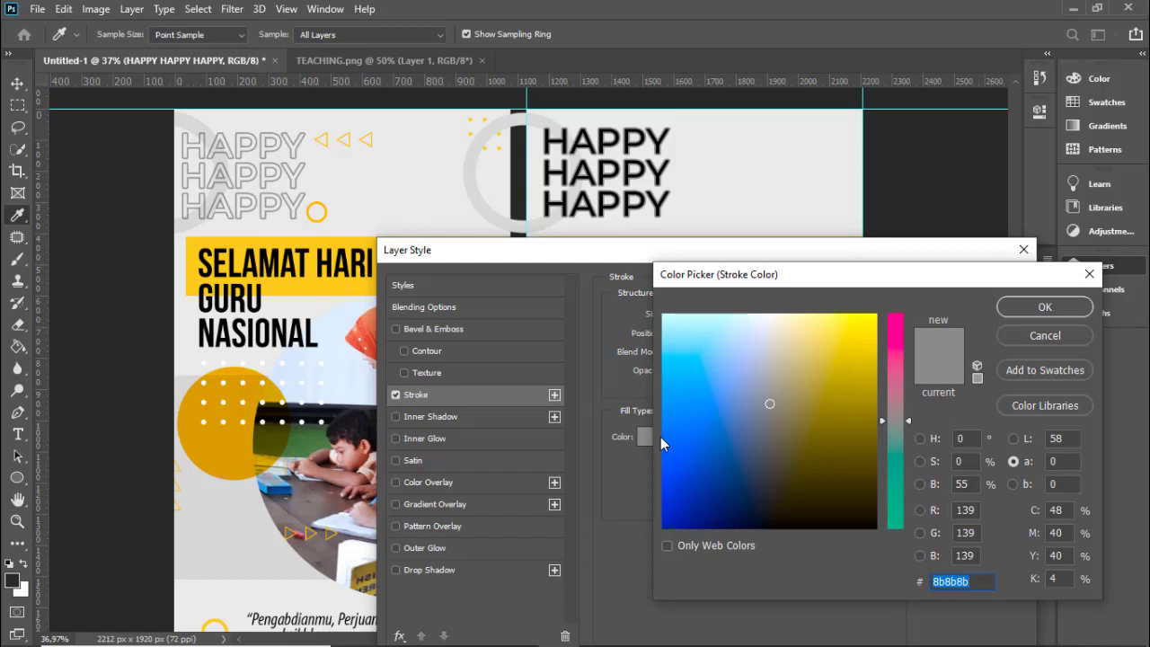
left_click(759, 518)
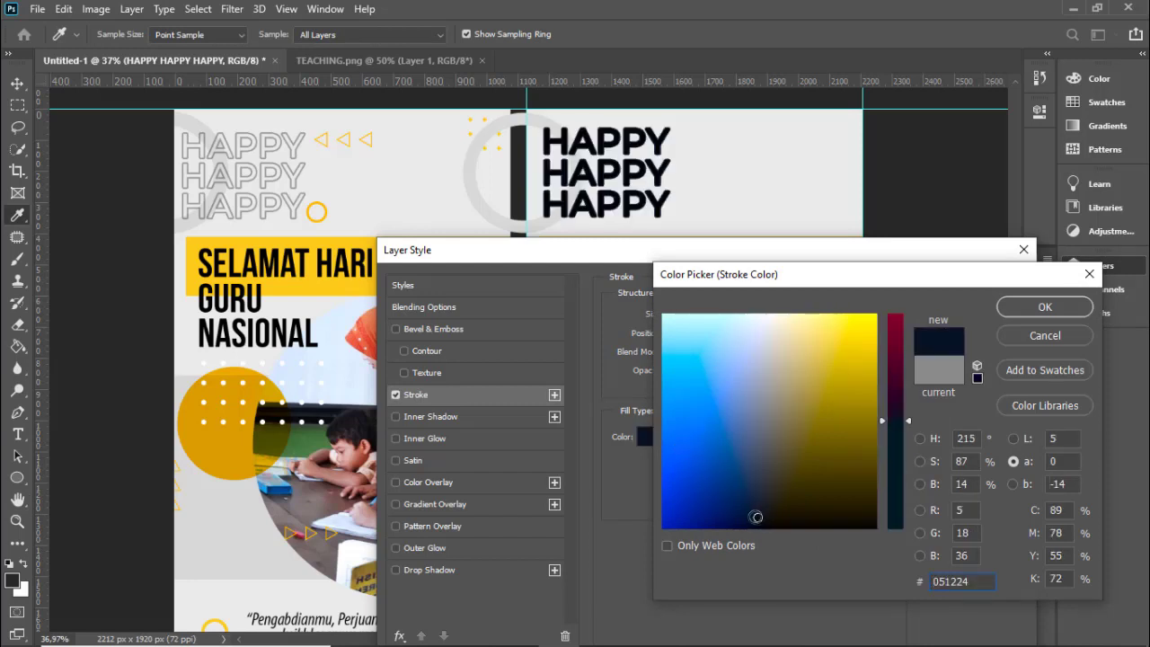
left_click(308, 194)
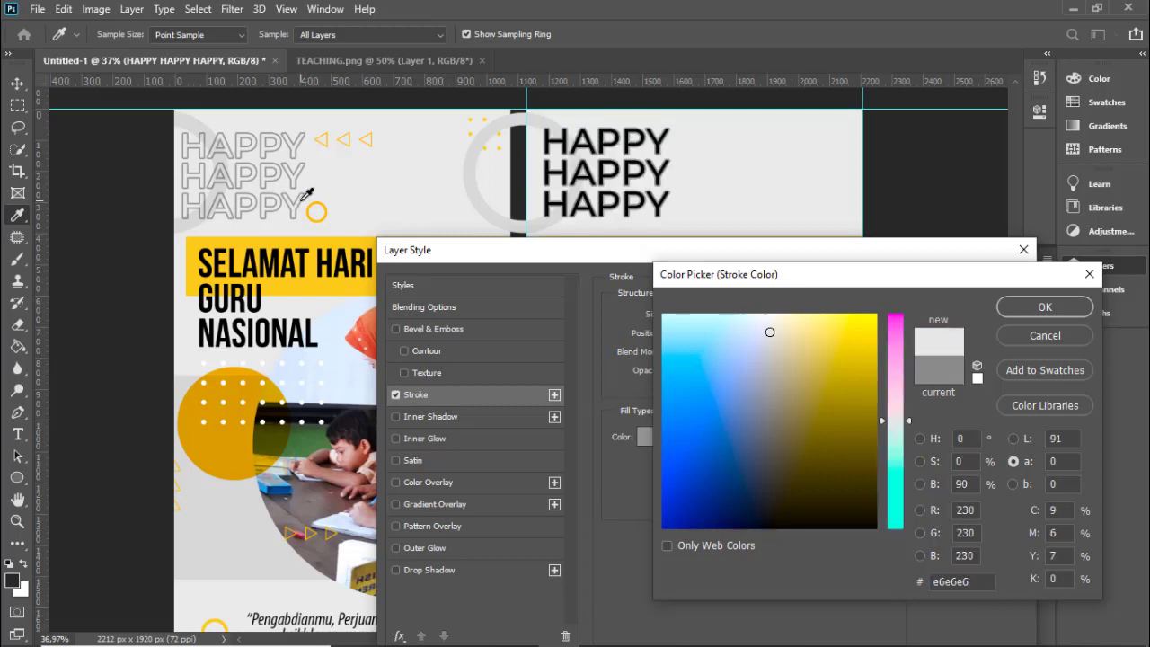
left_click(305, 194)
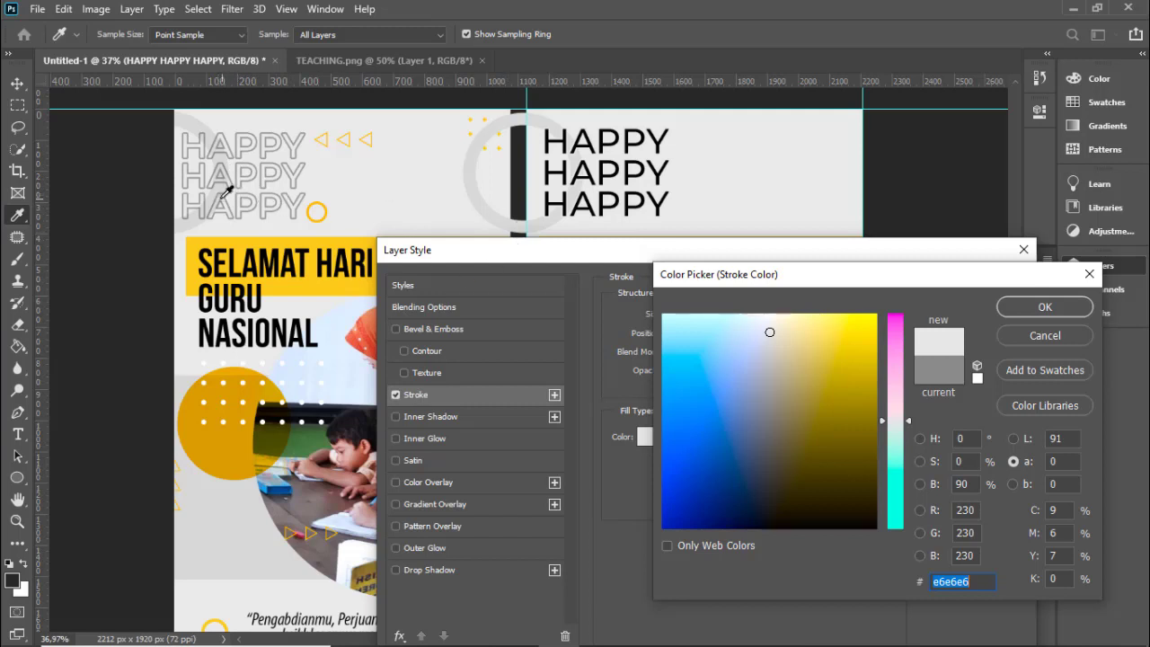
left_click(214, 203)
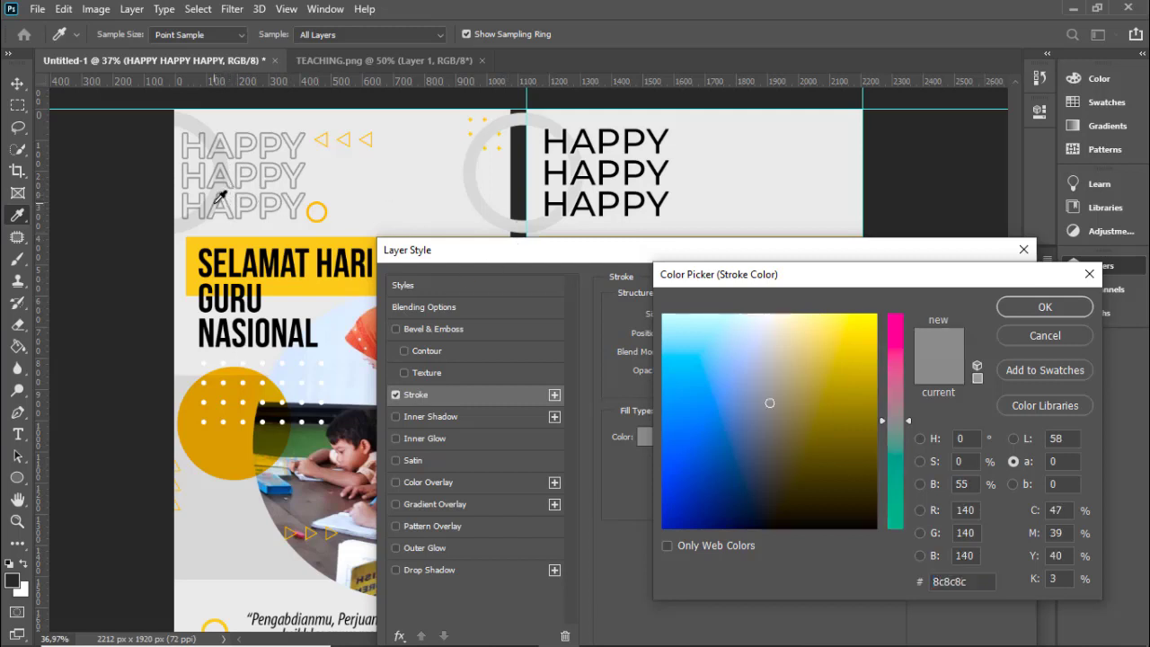
left_click(1011, 308)
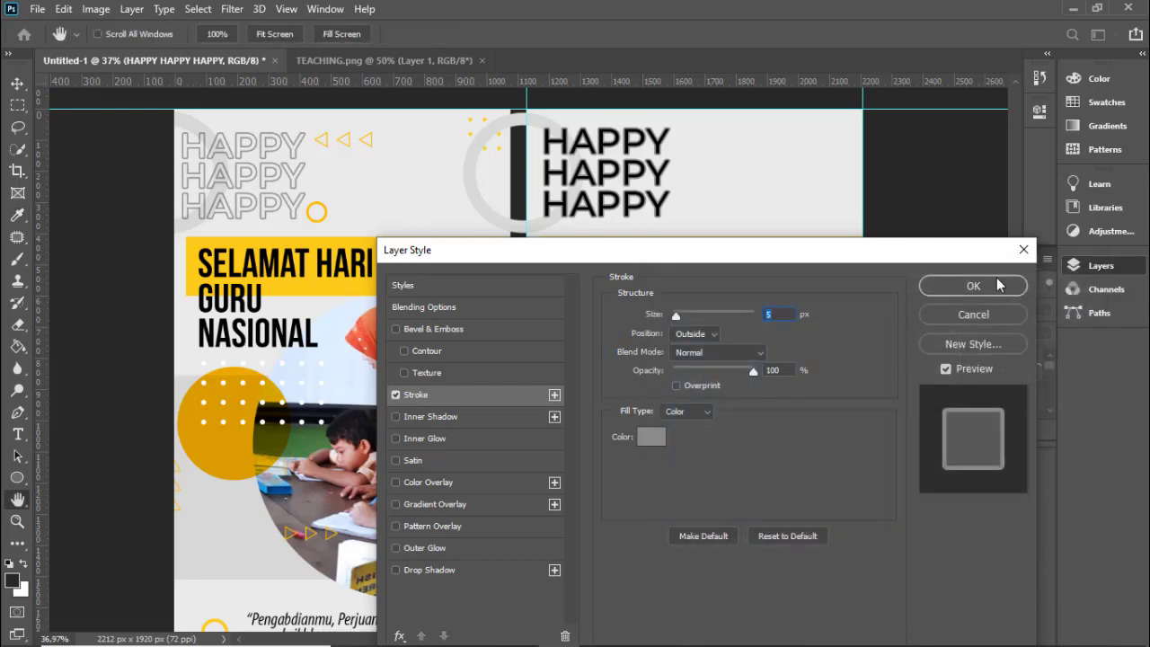
left_click(998, 284)
- Change the HAPPY heading's text colour to the sampled light grey background #eaeaea
scroll(660, 184, "up", 2)
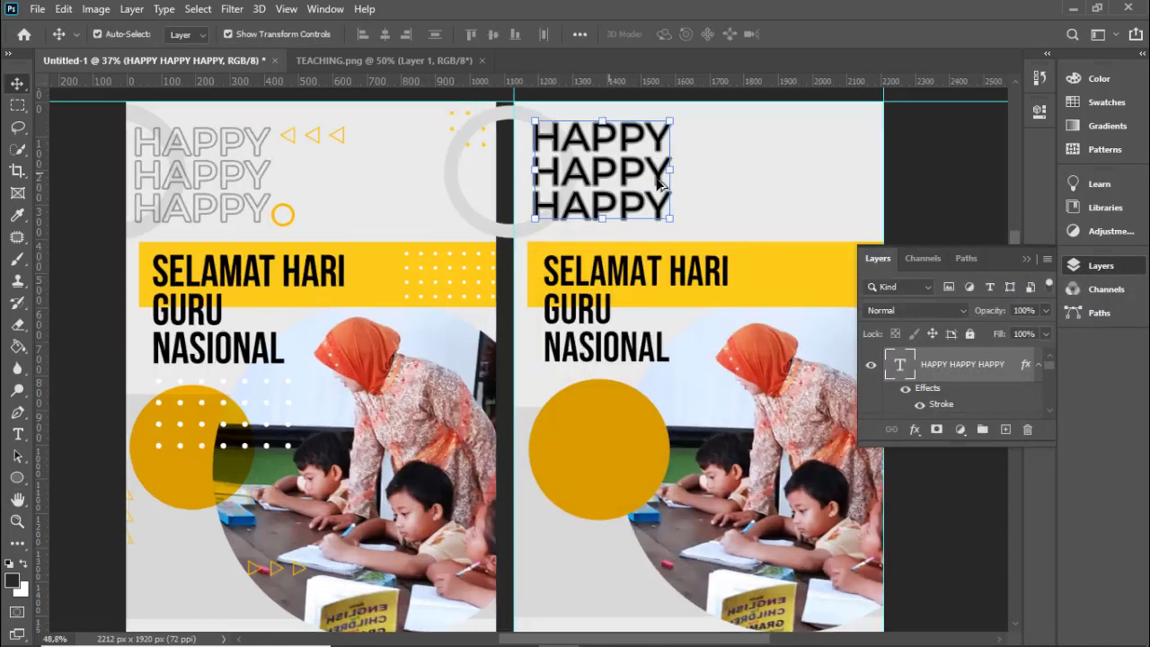
double_click(618, 165)
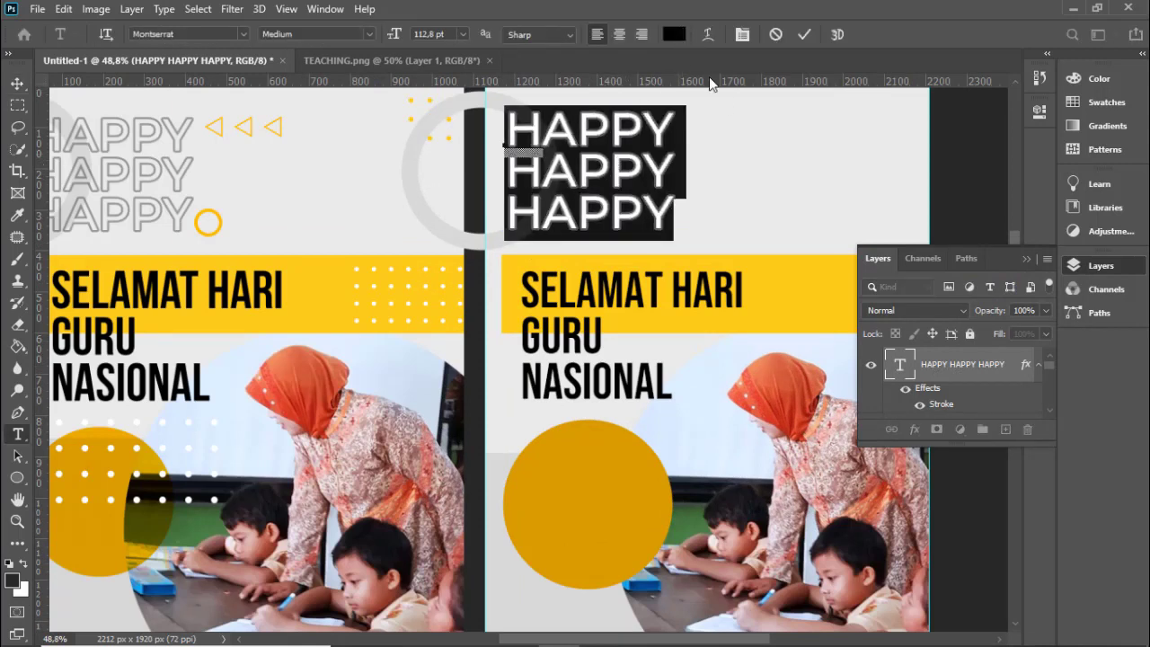
left_click(673, 34)
left_click(757, 170)
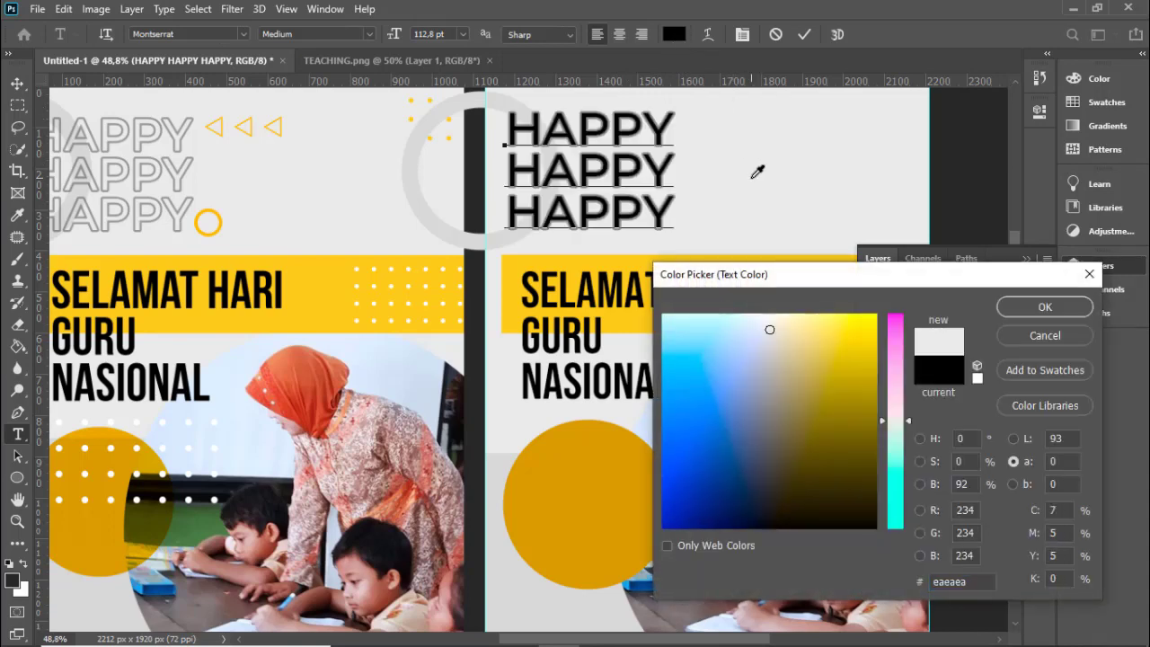
left_click(1007, 308)
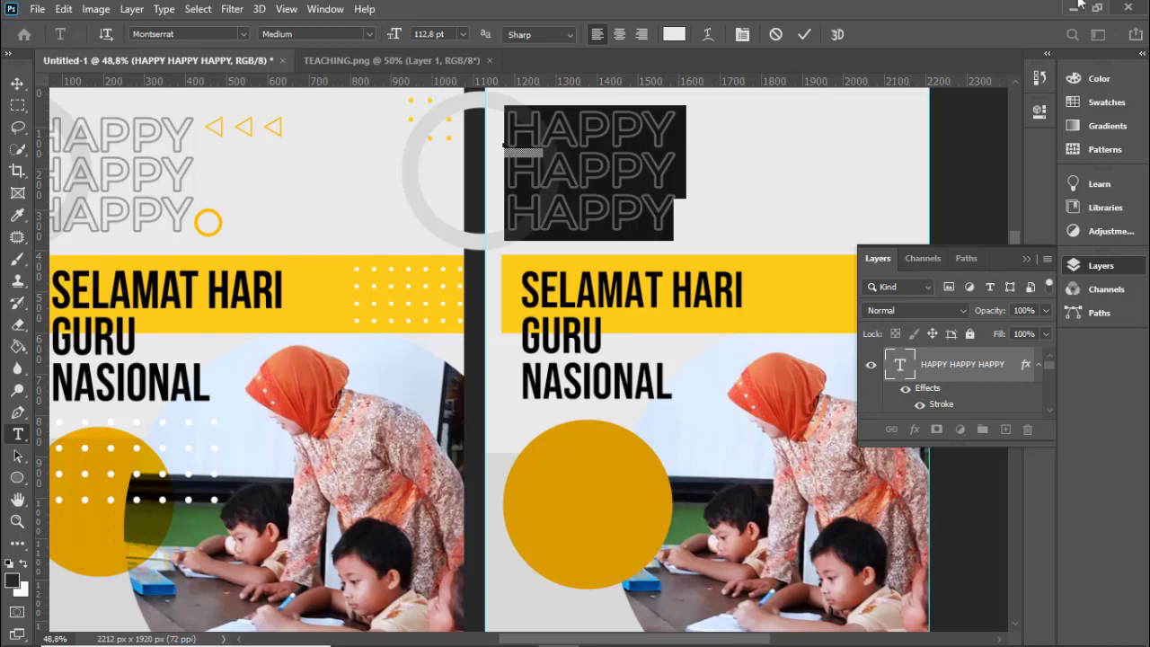
left_click(20, 84)
scroll(485, 99, "up", 2)
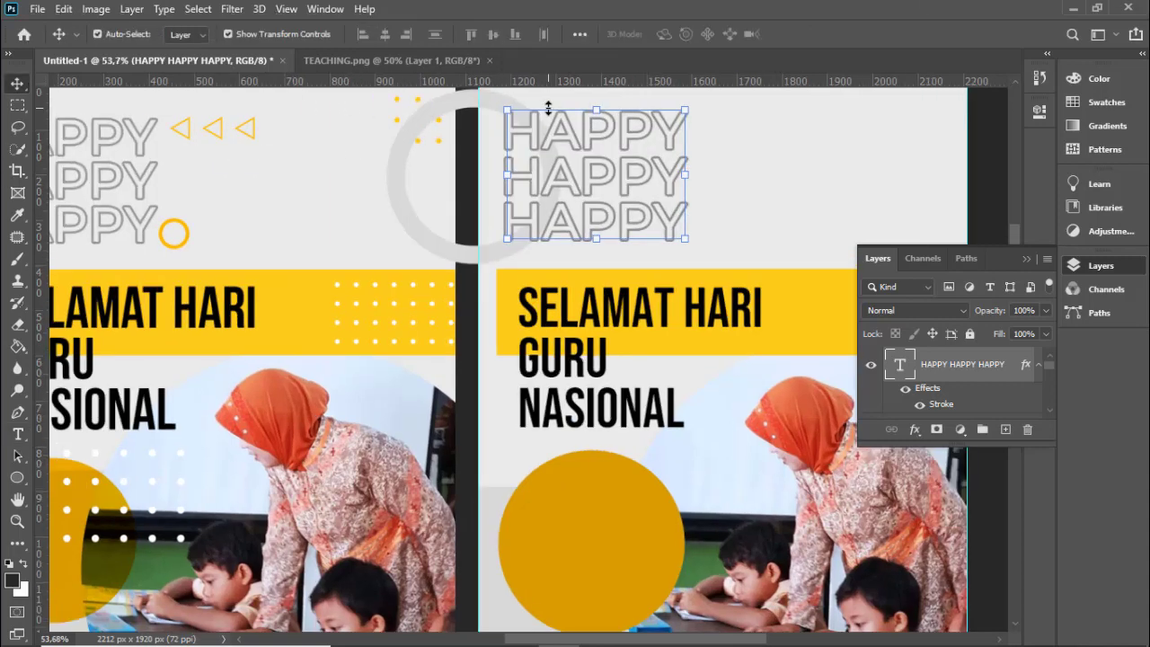
scroll(503, 126, "up", 2)
scroll(512, 141, "up", 2)
scroll(584, 171, "up", 1)
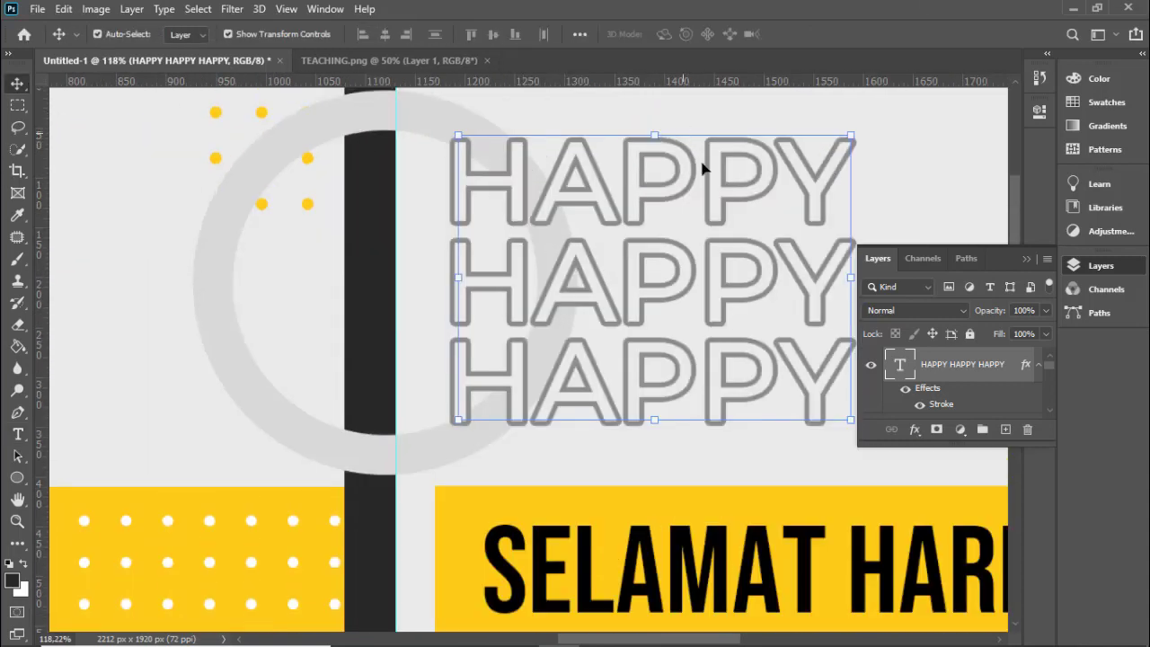
- Switch the HAPPY text layer's blend mode to Divide, then zoom back out
left_click(966, 309)
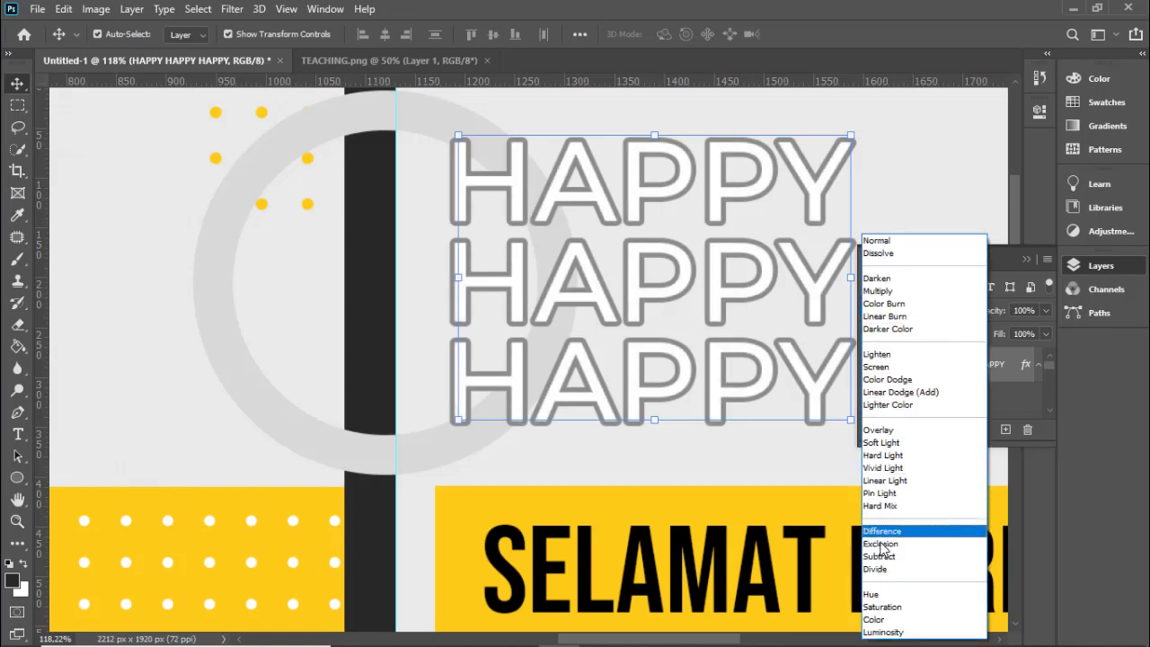
left_click(876, 570)
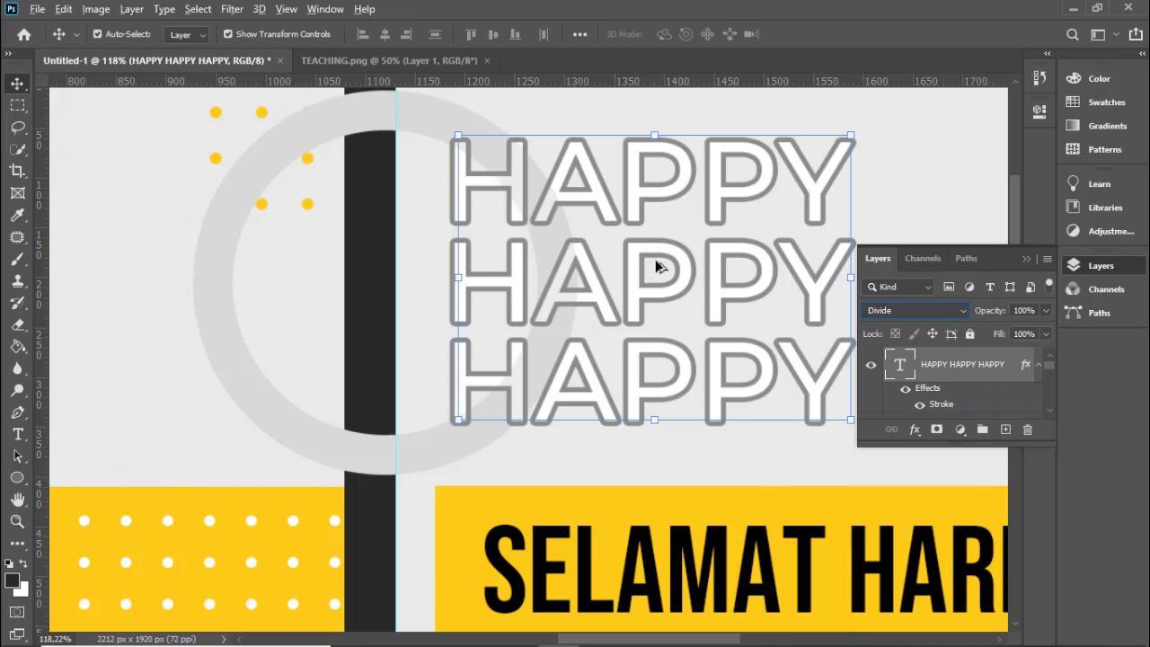
left_click(1028, 261)
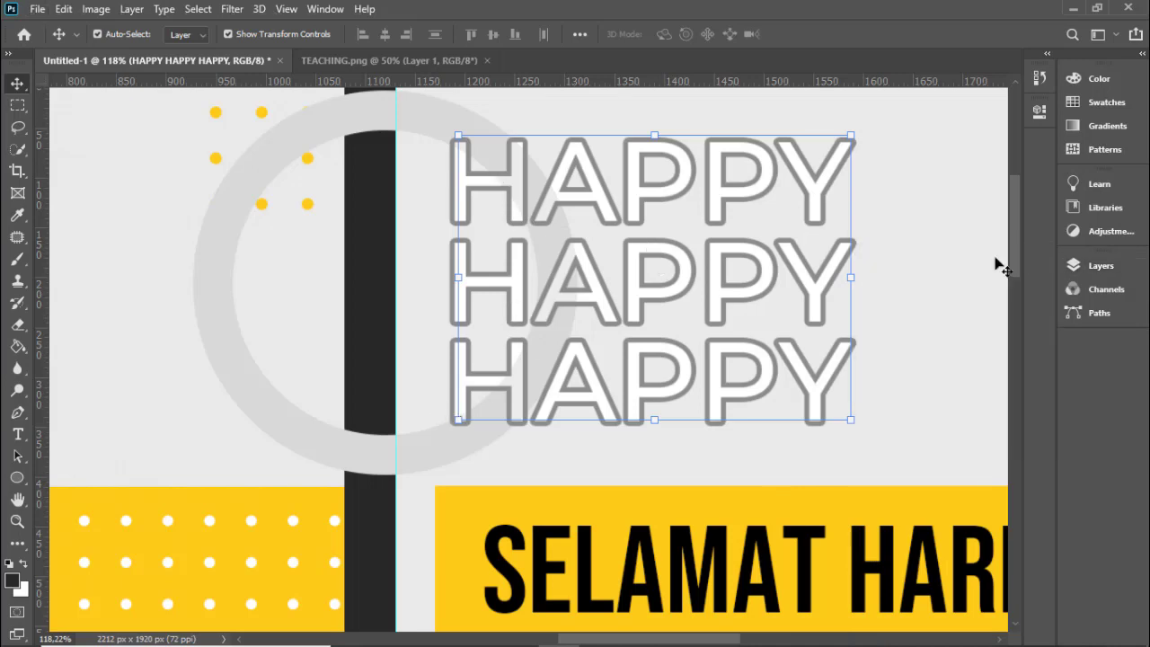
scroll(839, 249, "down", 1)
scroll(839, 249, "down", 1)
scroll(838, 249, "down", 1)
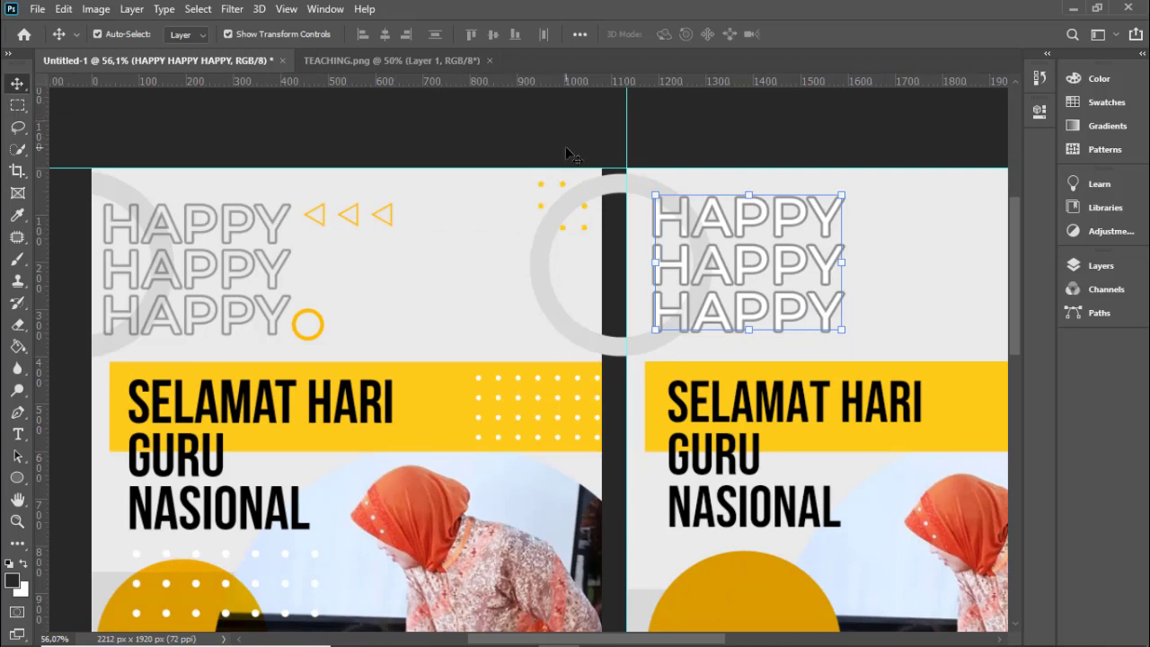
key("ctrl")
scroll(536, 184, "down", 1)
scroll(536, 184, "down", 1)
scroll(534, 188, "down", 2)
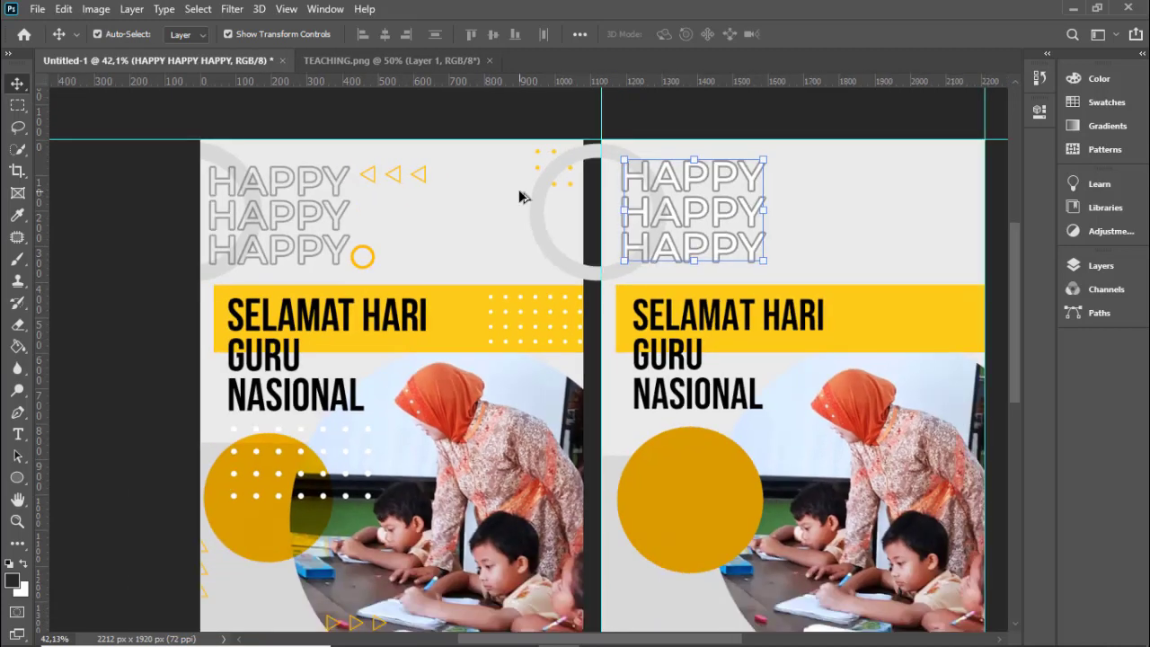
scroll(530, 196, "down", 1)
scroll(593, 204, "down", 1)
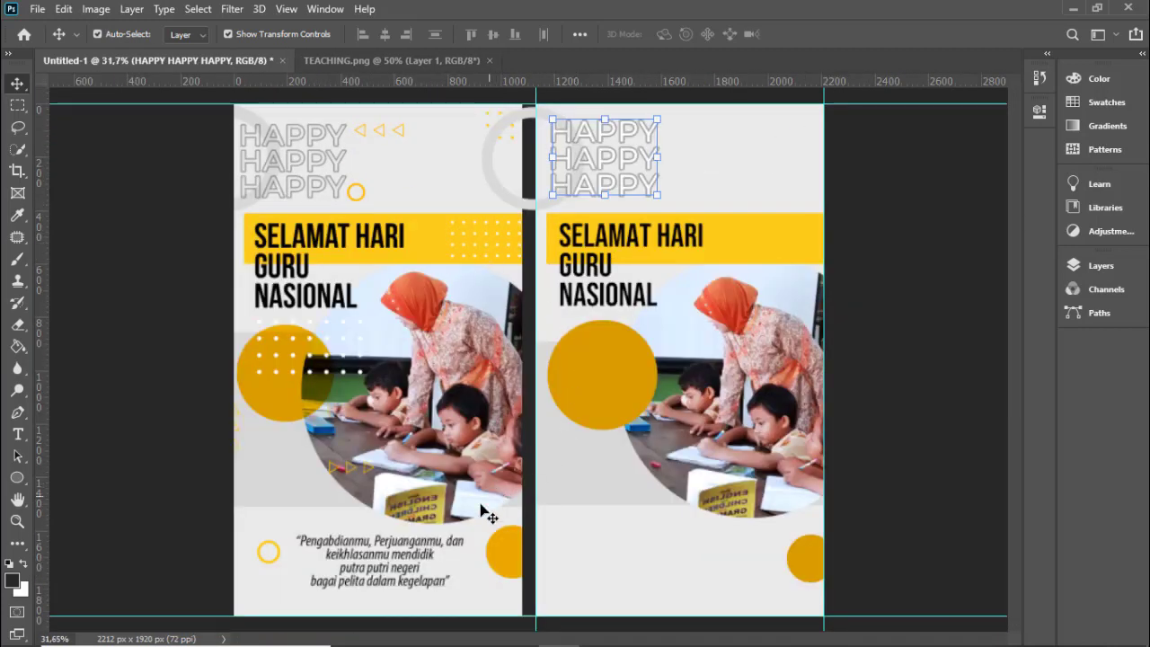
- Copy the four-line quote from Notepad
left_click(682, 632)
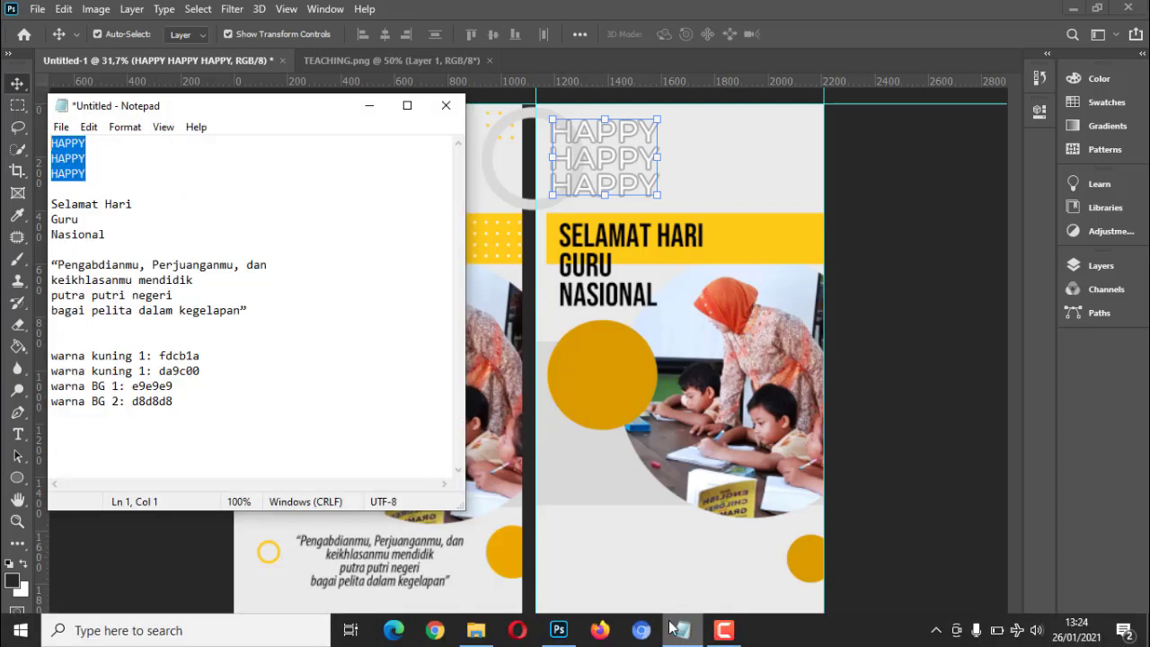
left_click_drag(53, 264, 248, 309)
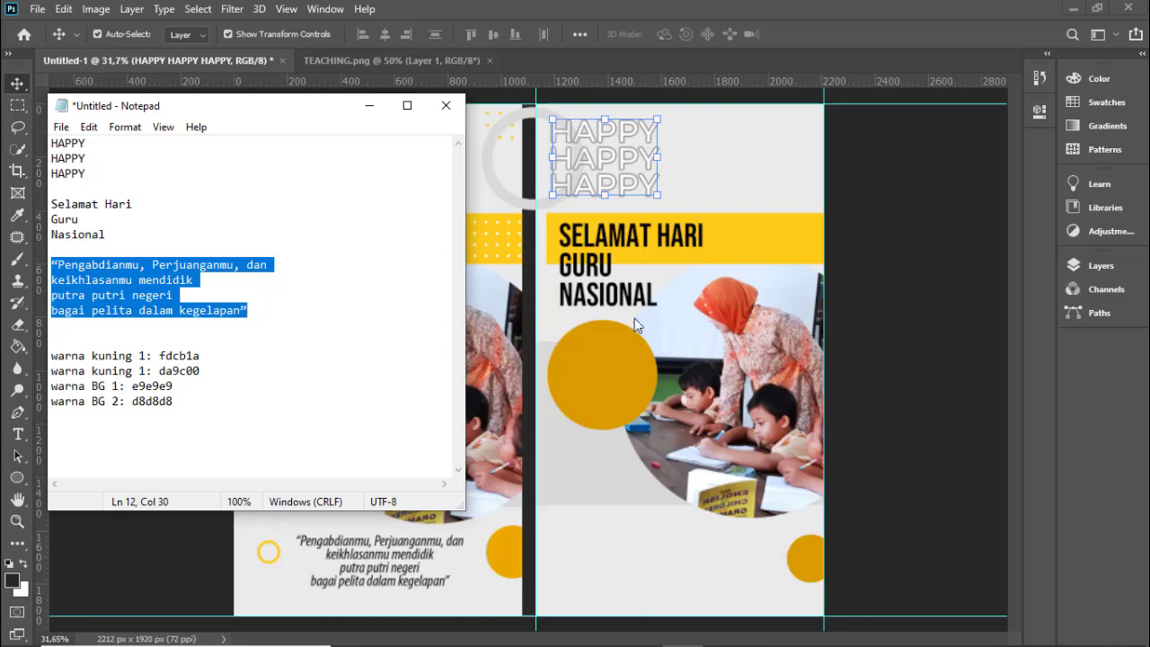
left_click(611, 572)
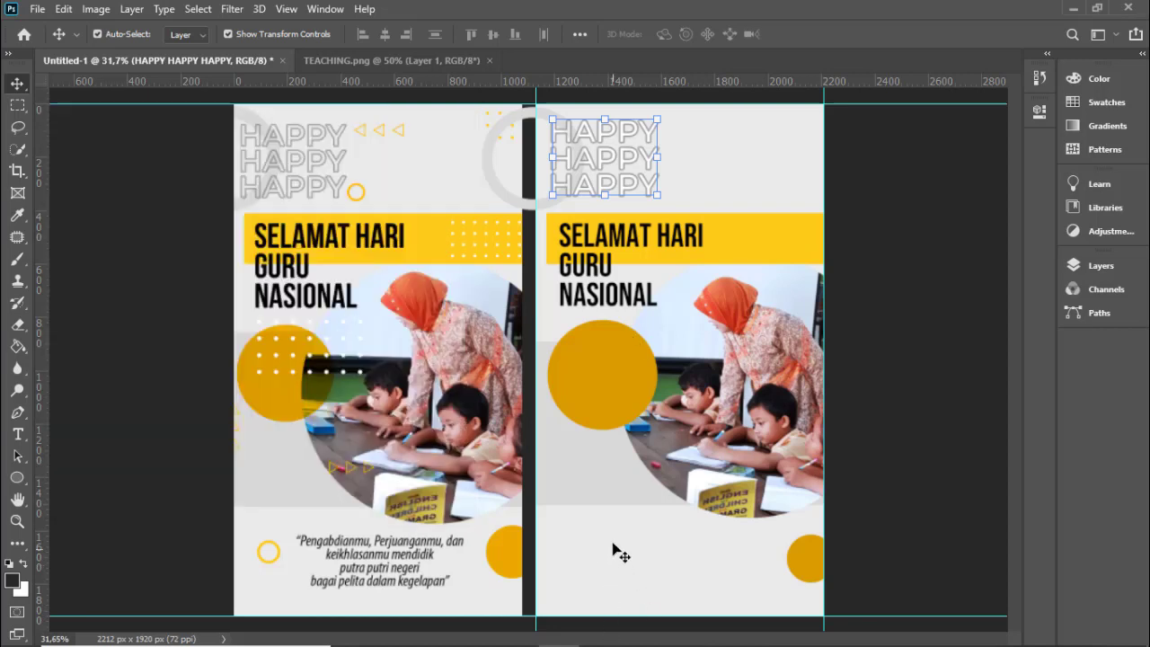
- Create a new text box below the photo and enlarge it
left_click(18, 434)
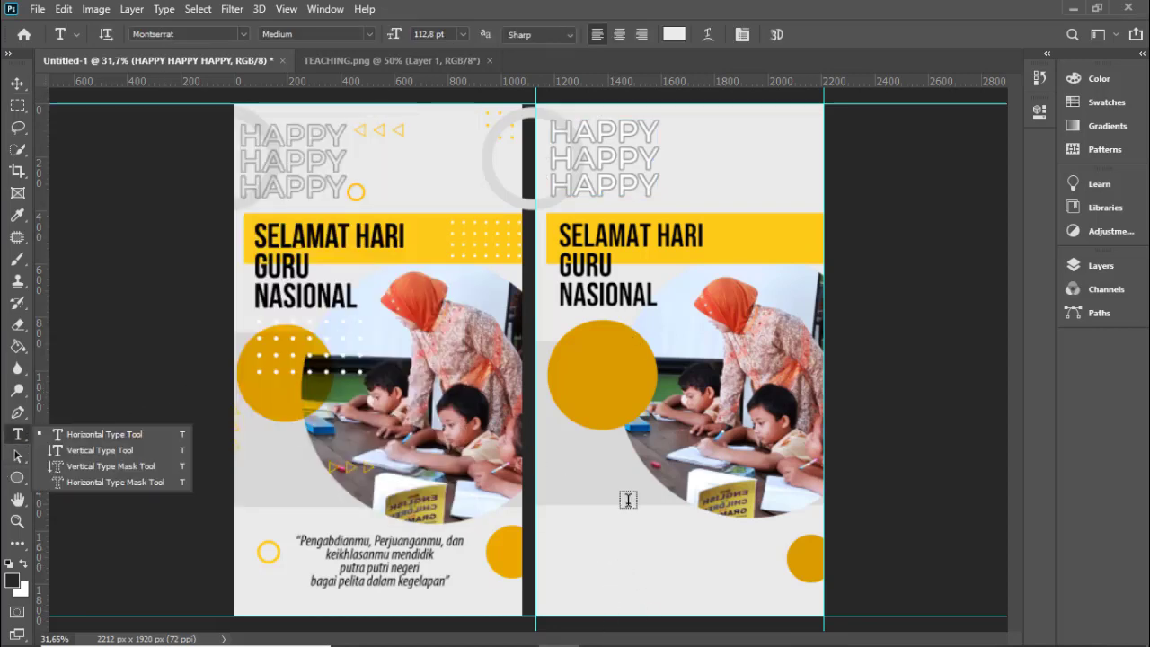
left_click(630, 537)
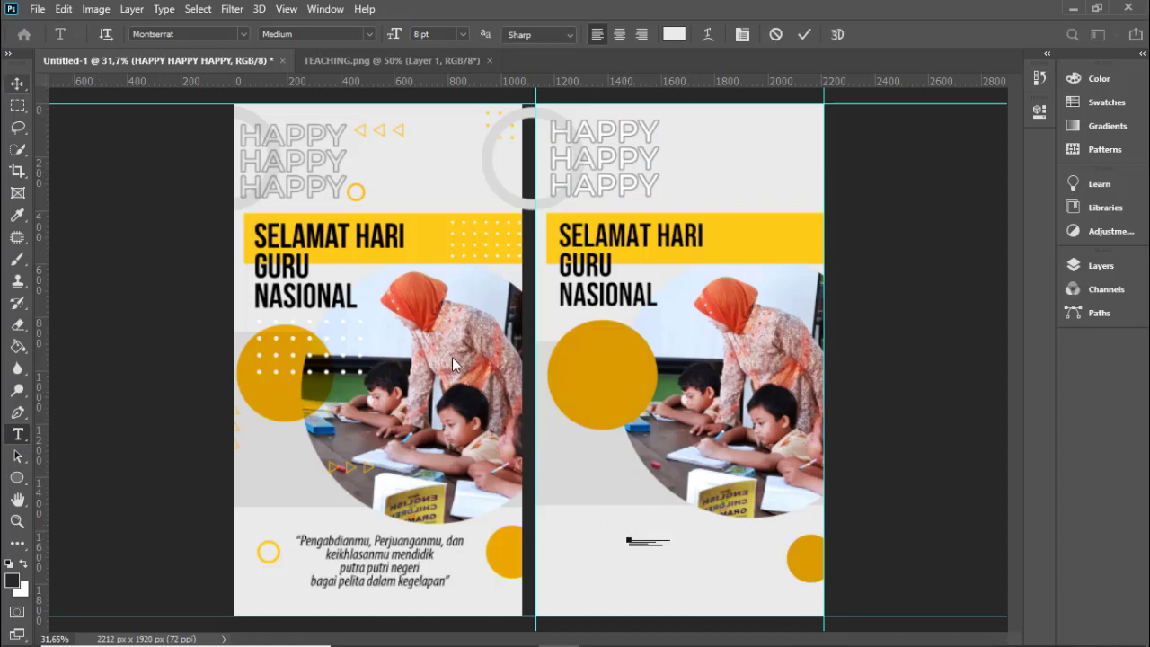
key("Escape")
key("v")
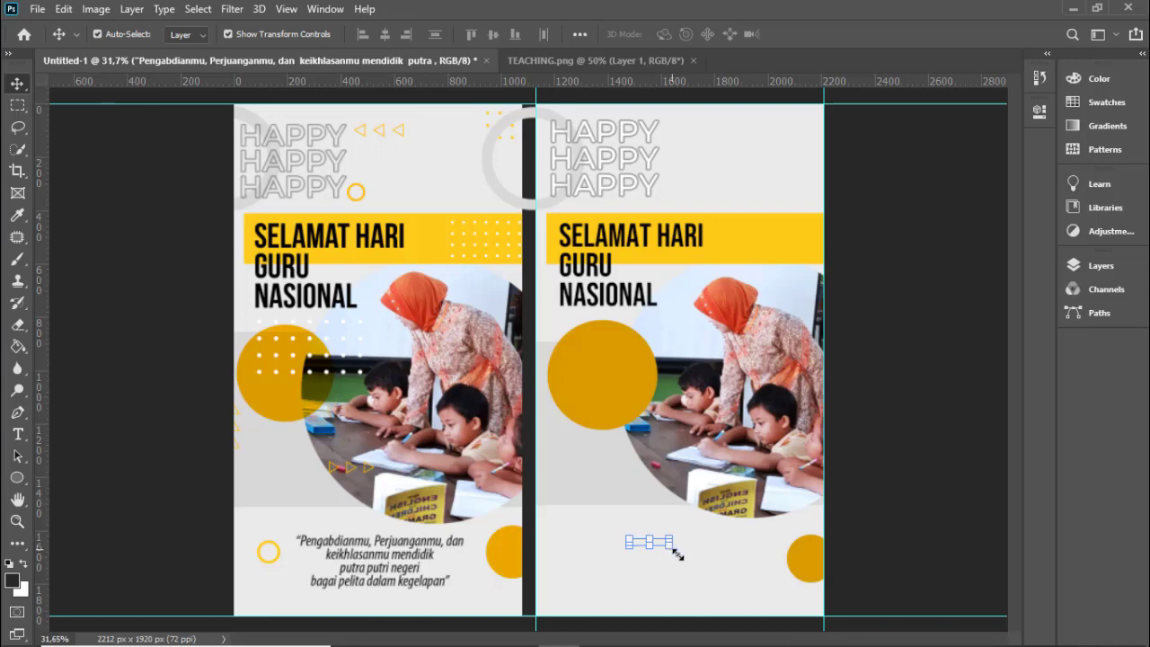
left_click_drag(673, 551, 725, 631)
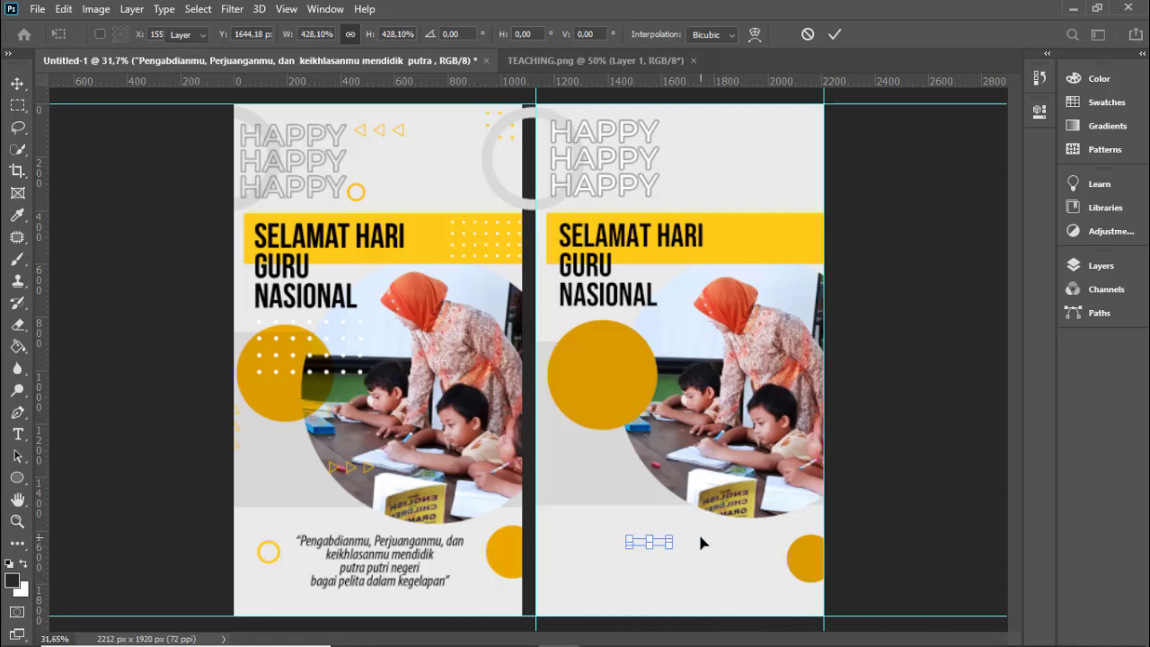
key("Return")
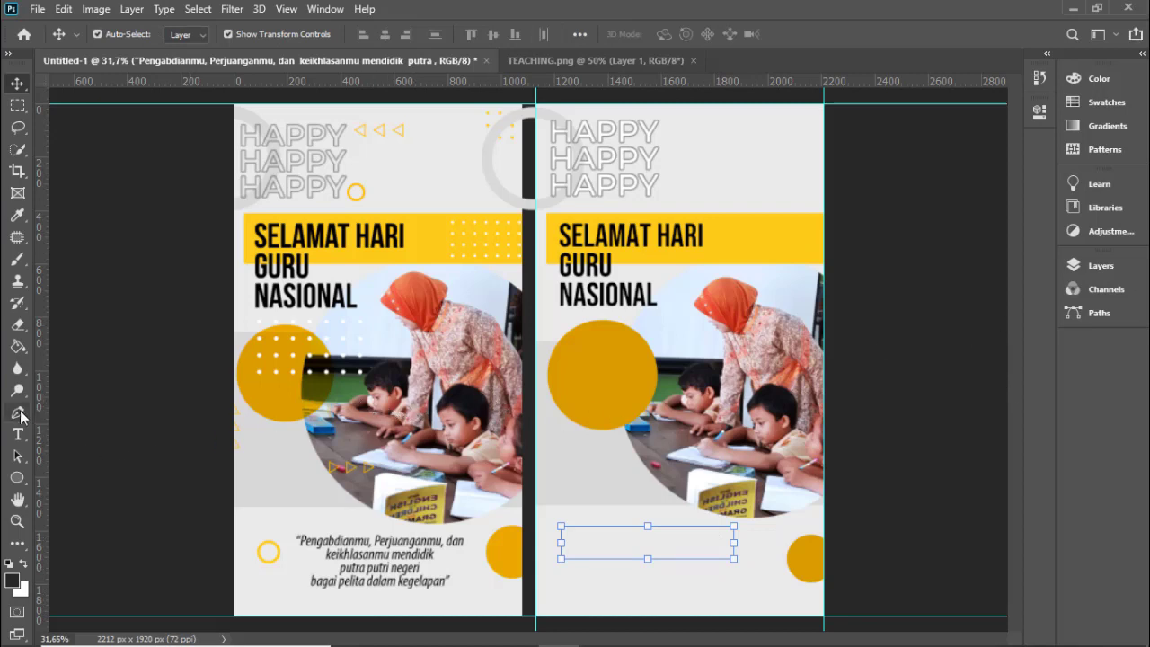
- Paste the copied quote into the text box and select all of it
left_click(17, 433)
left_click(647, 530)
key("ctrl+v")
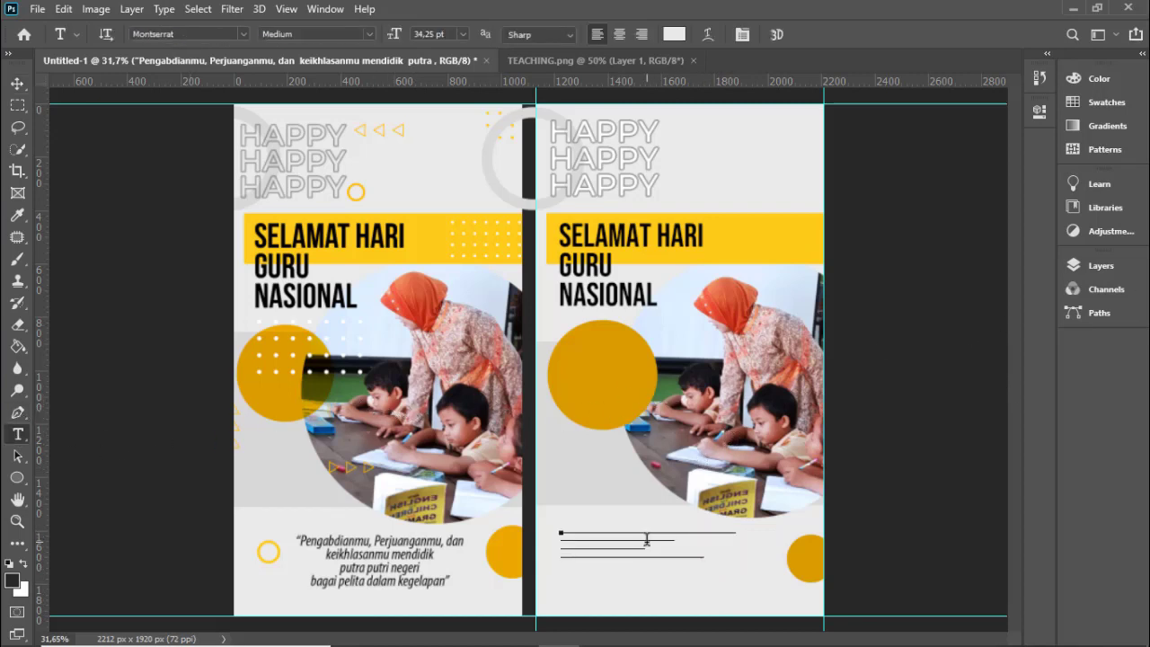
key("ctrl+a")
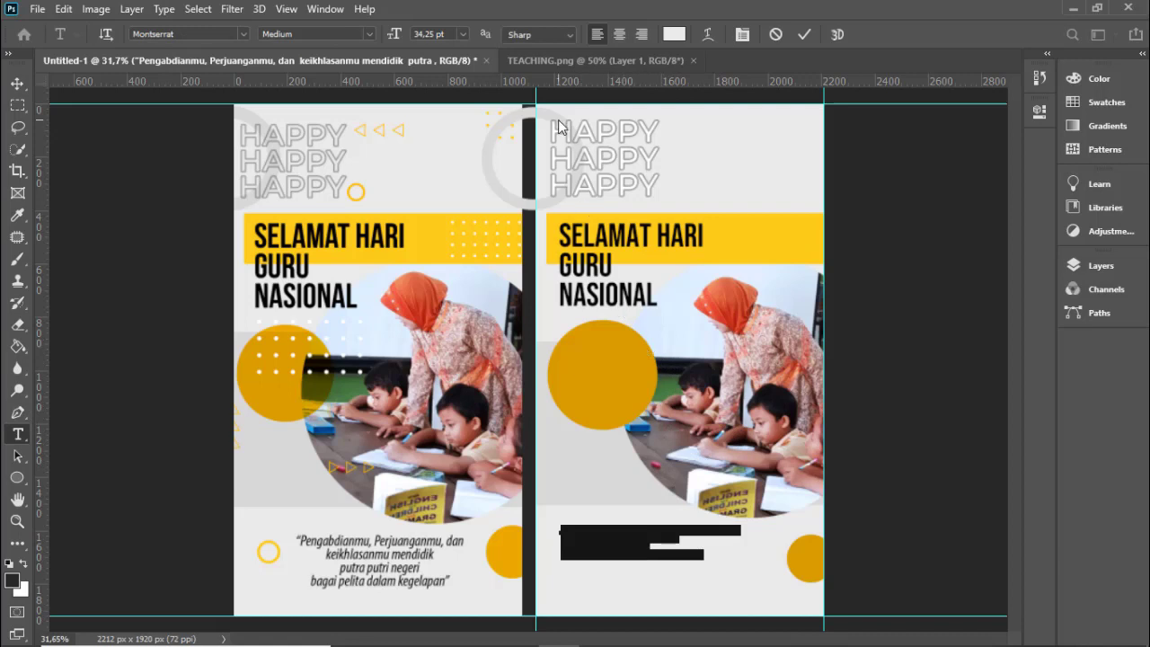
- Set the quote's text colour to black (000000)
left_click(673, 34)
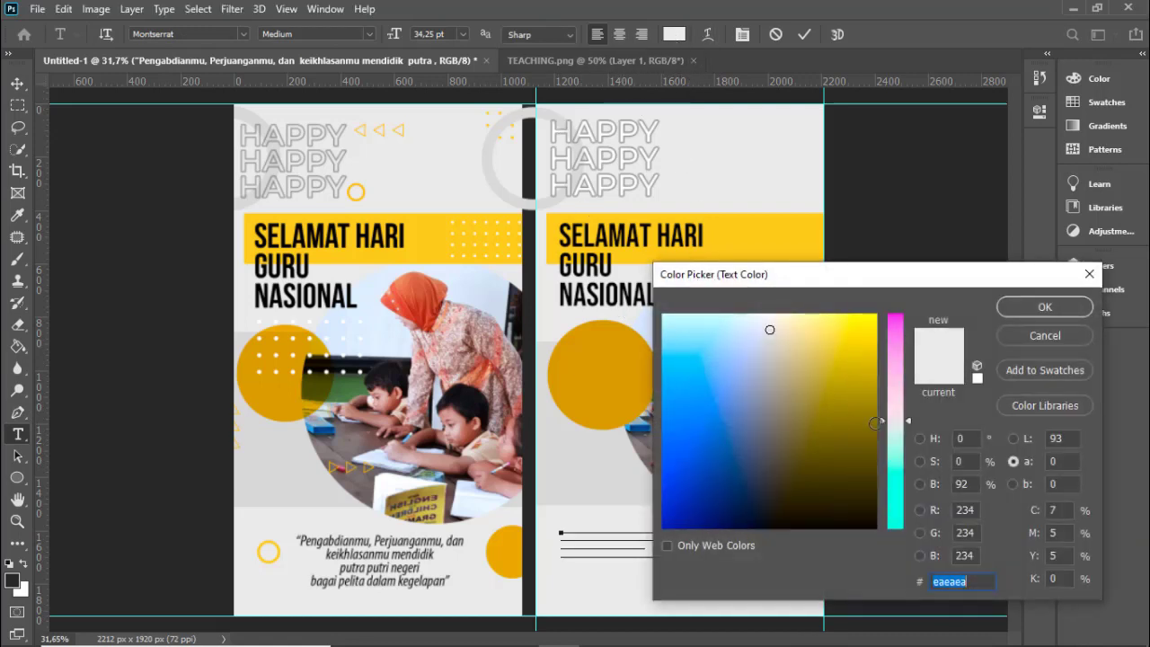
type("000000")
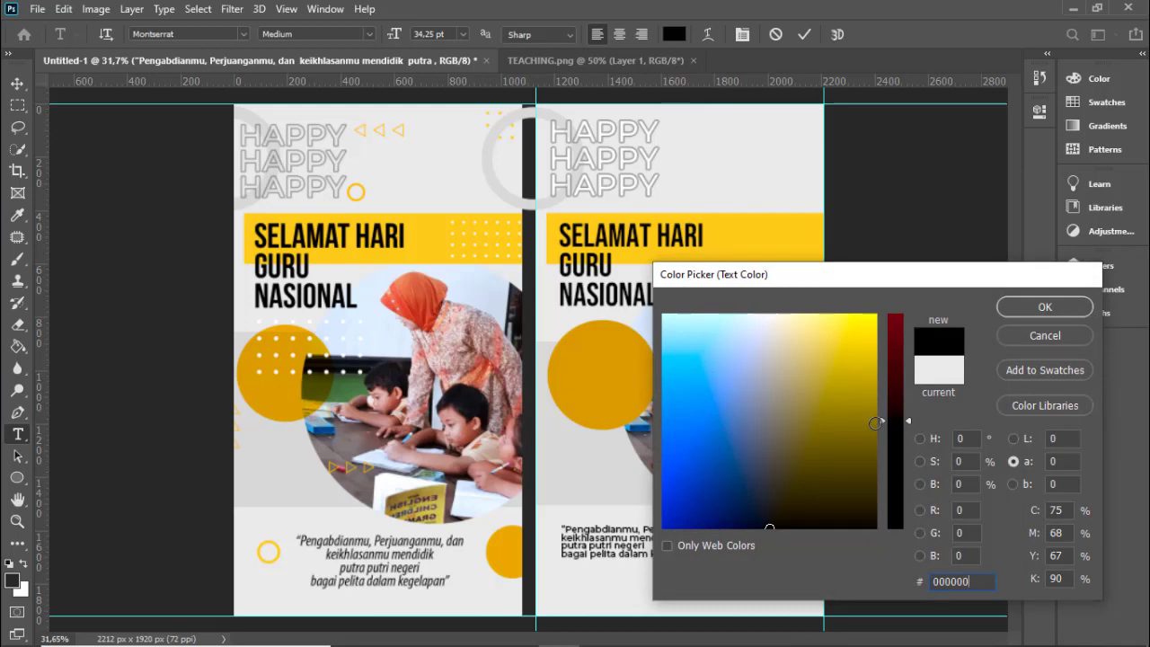
key("Return")
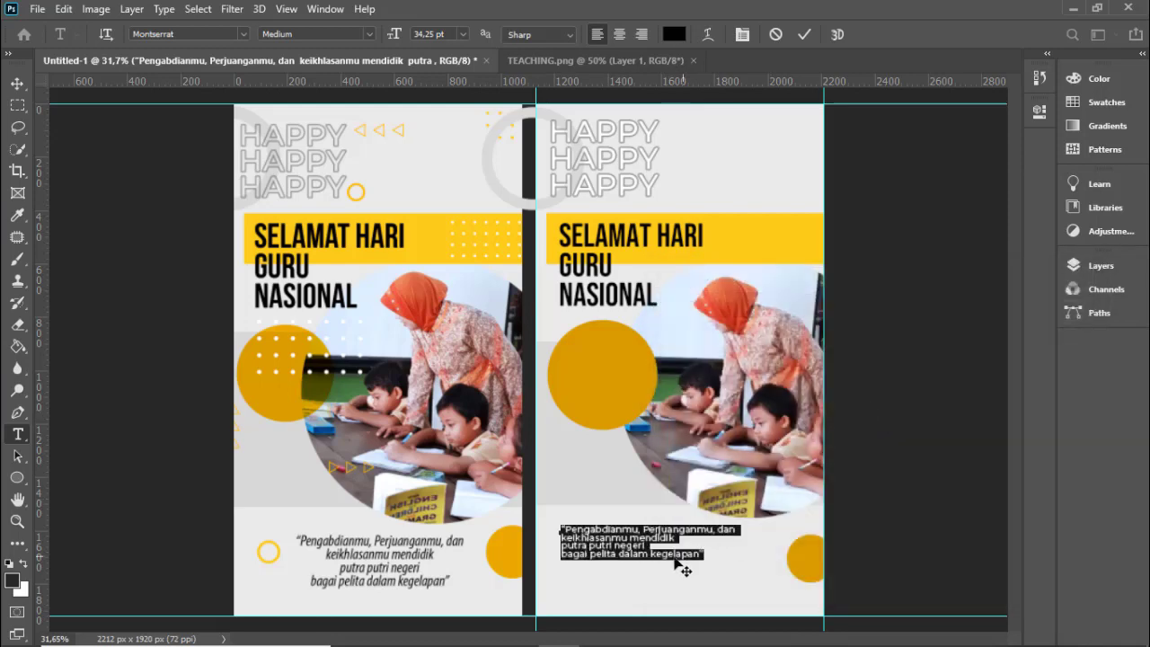
scroll(651, 543, "up", 1)
- Set the quote in Myriad Pro Italic and finish editing
left_click(245, 34)
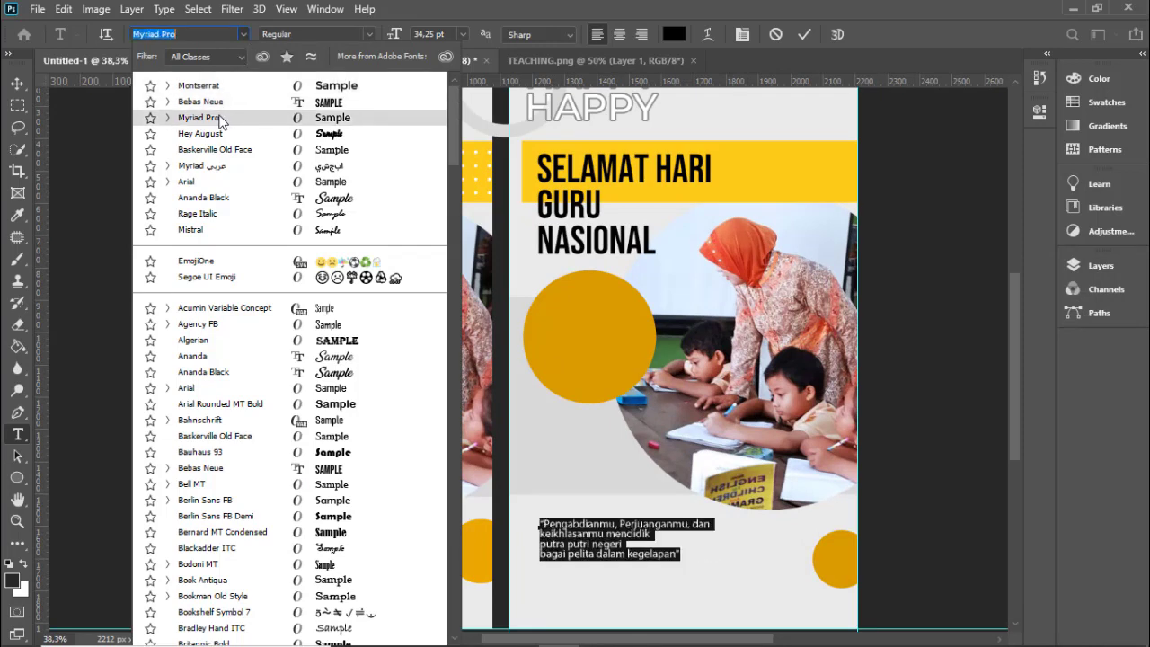
left_click(167, 117)
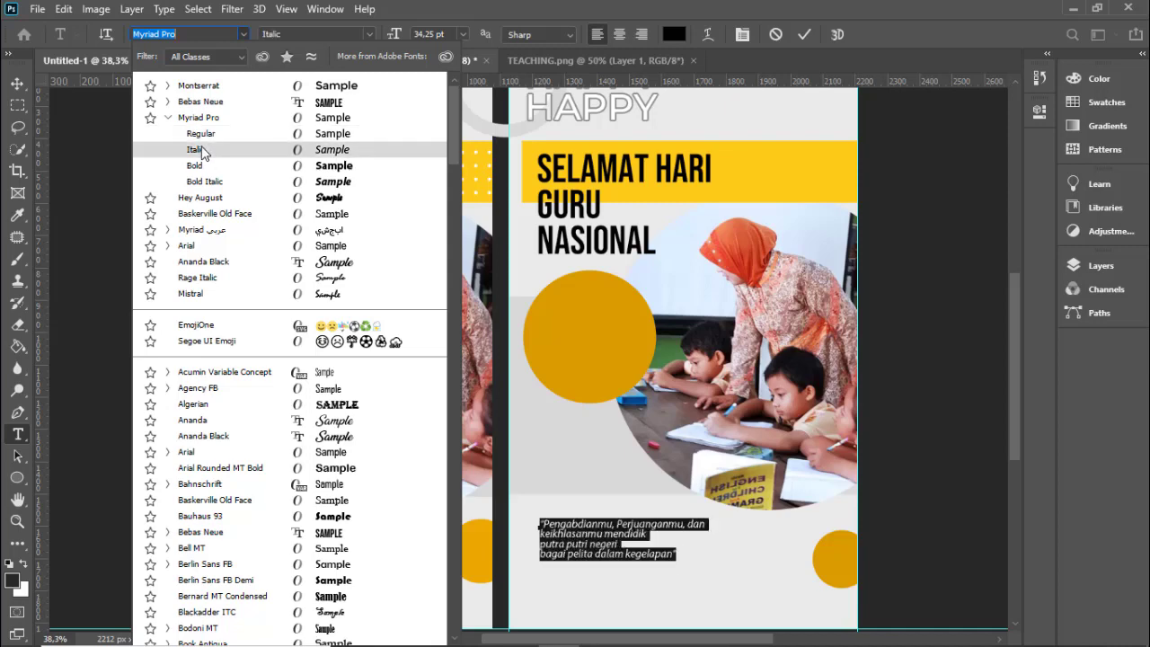
left_click(202, 152)
left_click(16, 83)
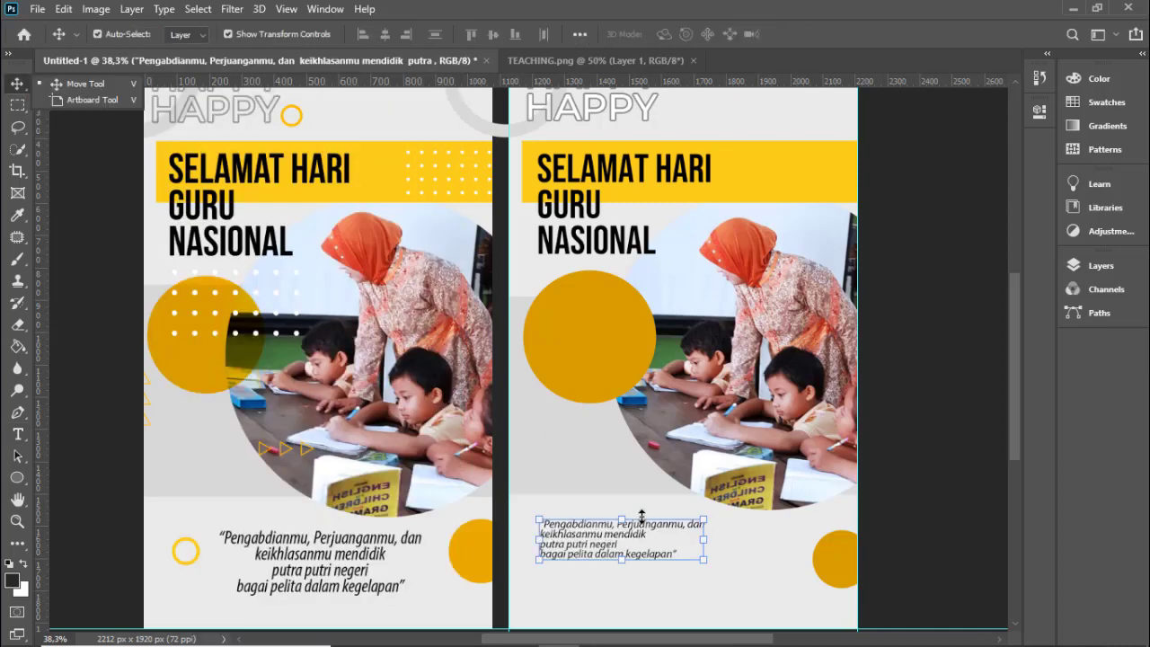
- Centre-align the quote's lines and shift it right and down
left_click_drag(707, 559, 733, 583)
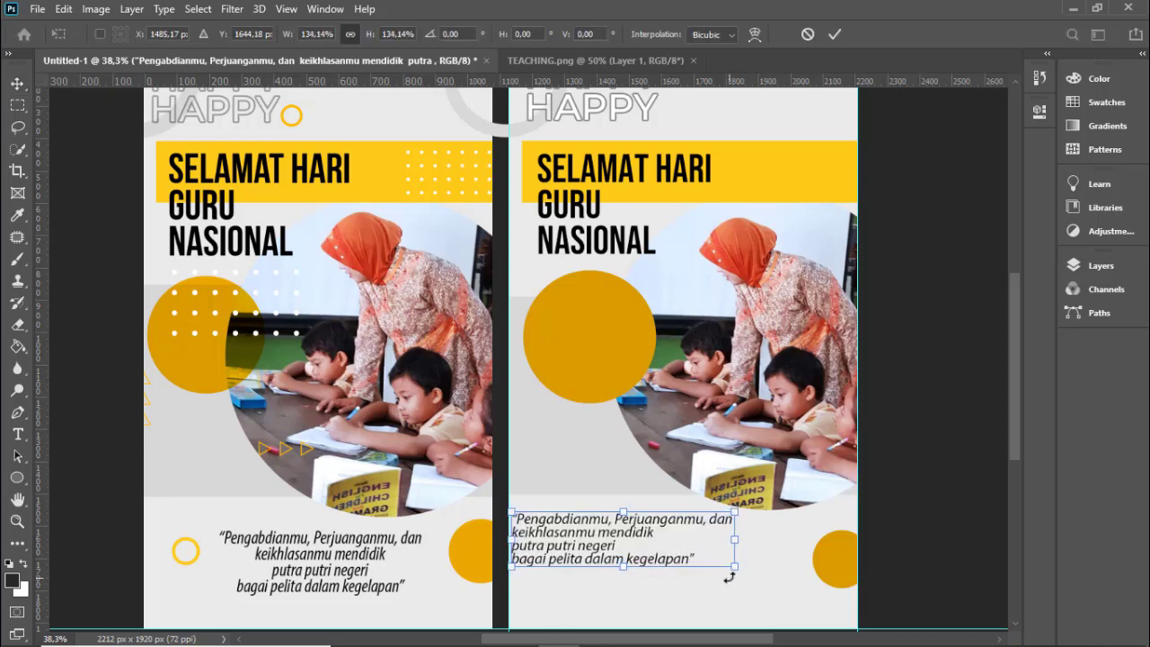
double_click(616, 532)
left_click_drag(615, 532, 682, 544)
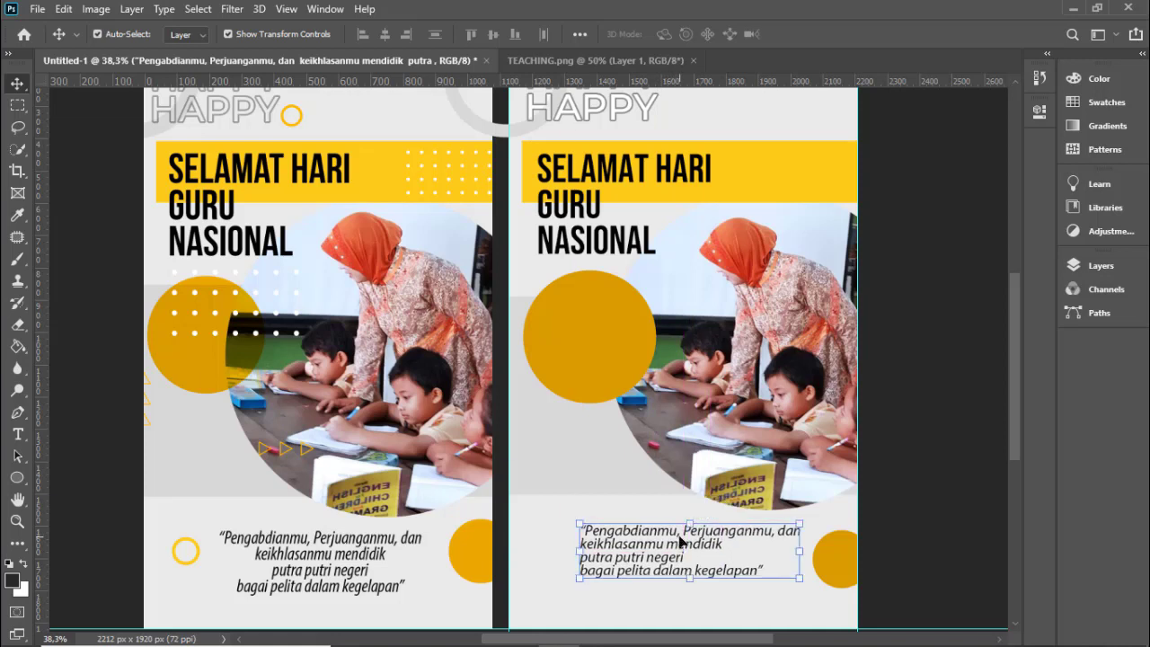
double_click(682, 544)
left_click(617, 36)
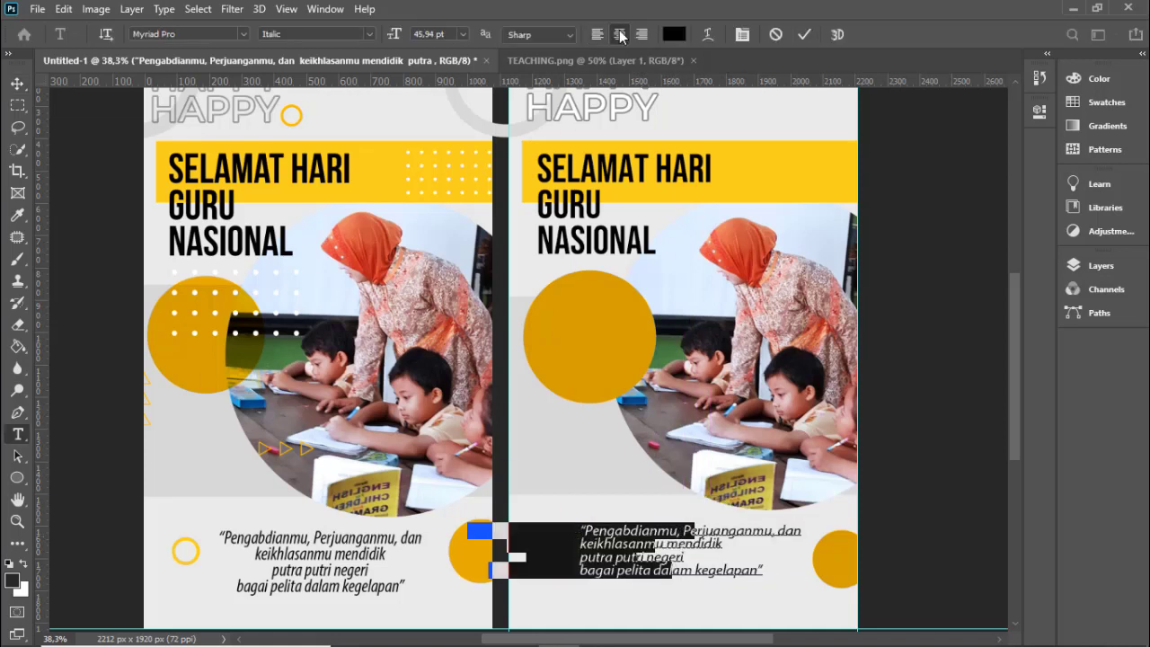
left_click(17, 83)
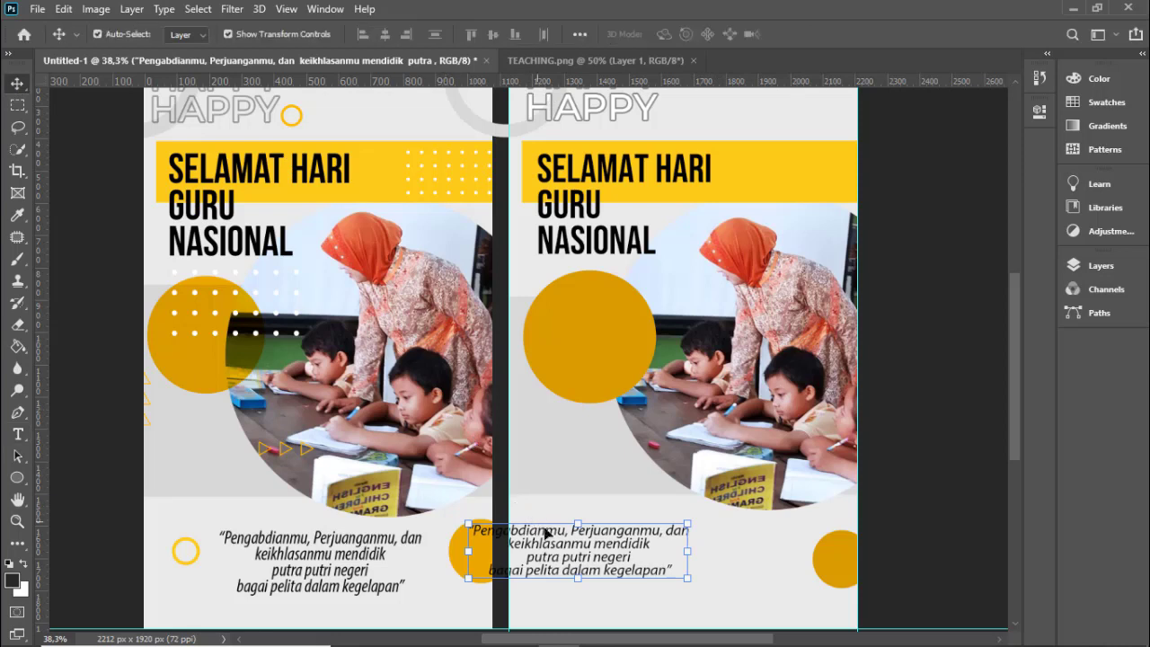
- Scale the quote to about 110% and centre it beneath the photo near the bottom
left_click_drag(564, 534, 655, 544)
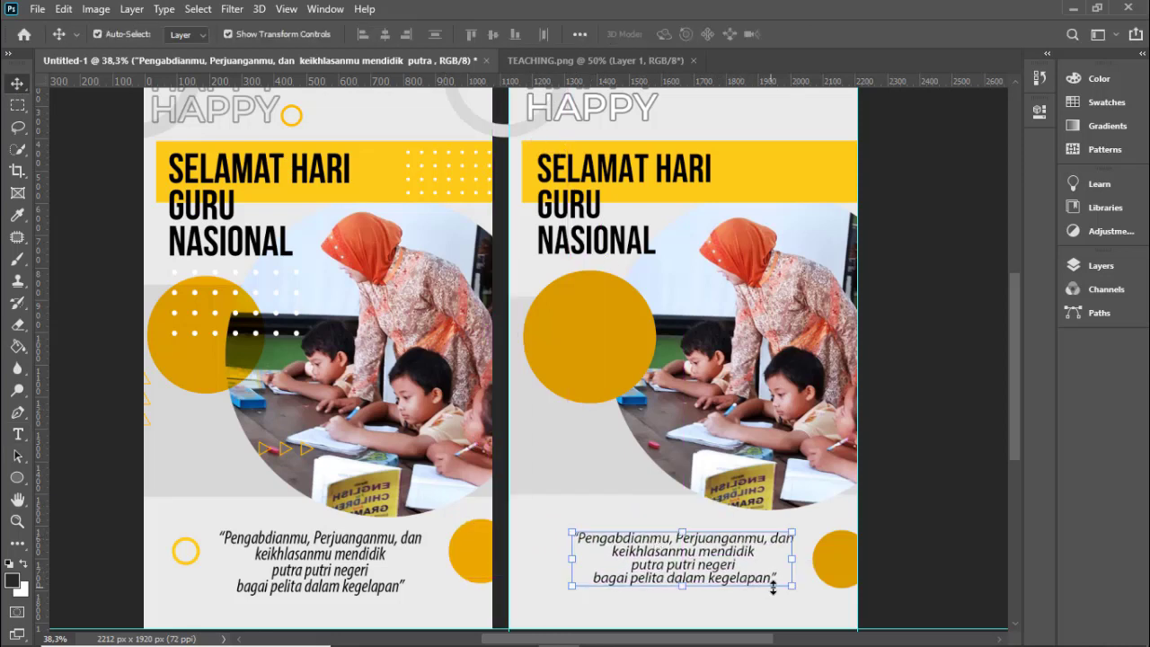
left_click_drag(789, 585, 802, 590)
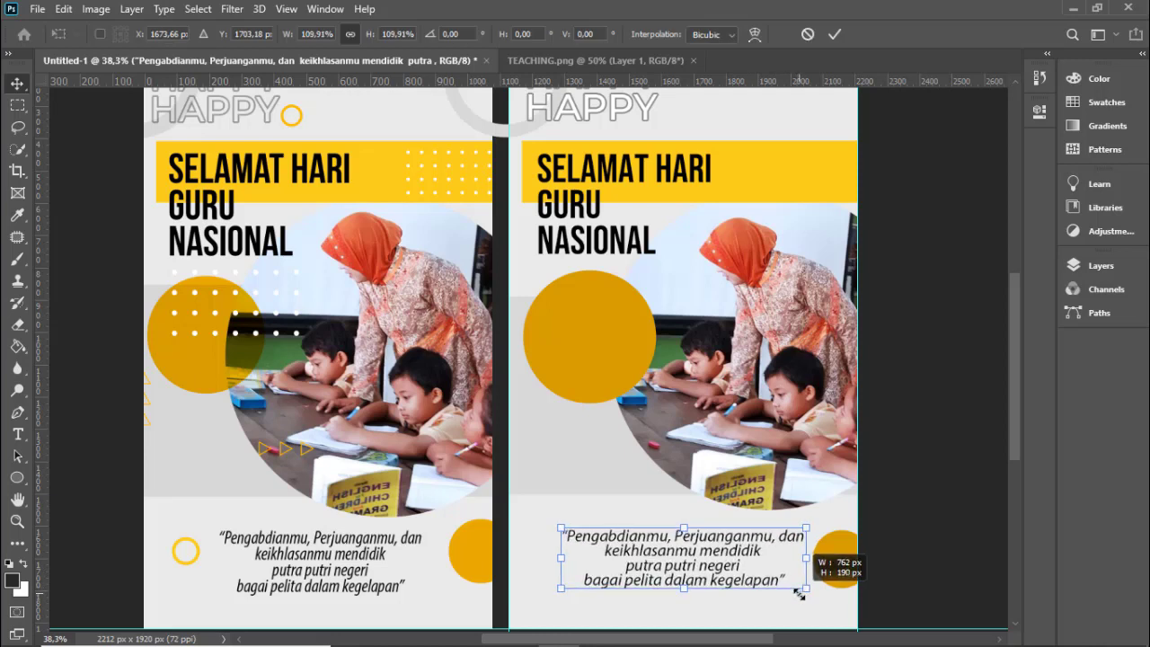
left_click_drag(712, 558, 713, 557)
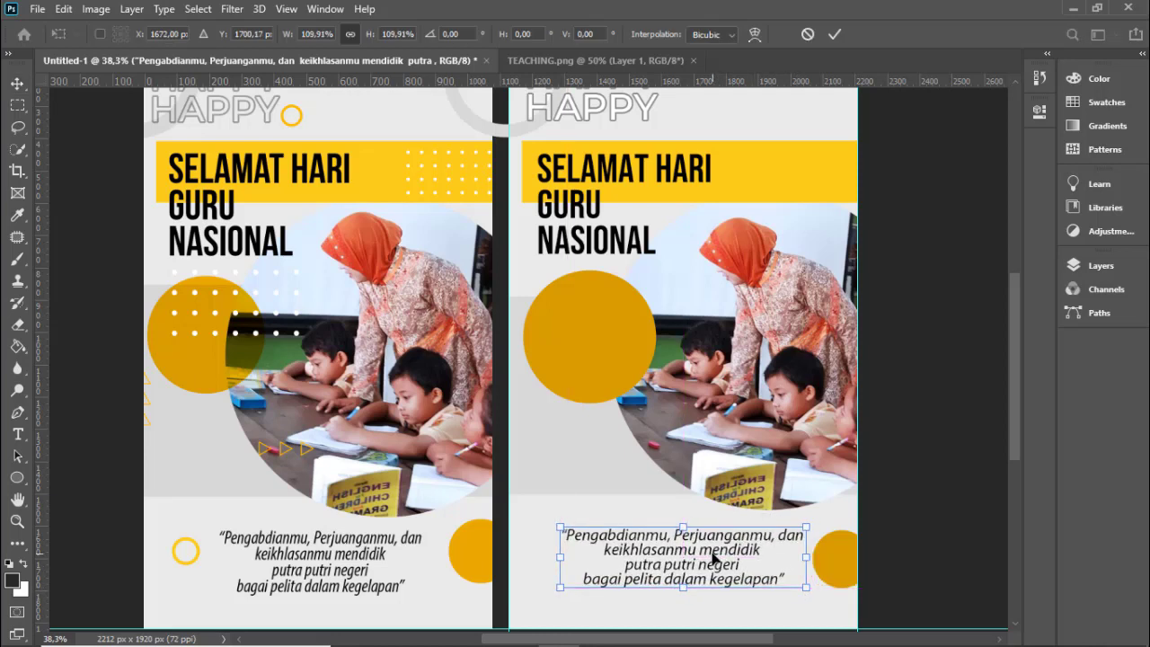
key("Return")
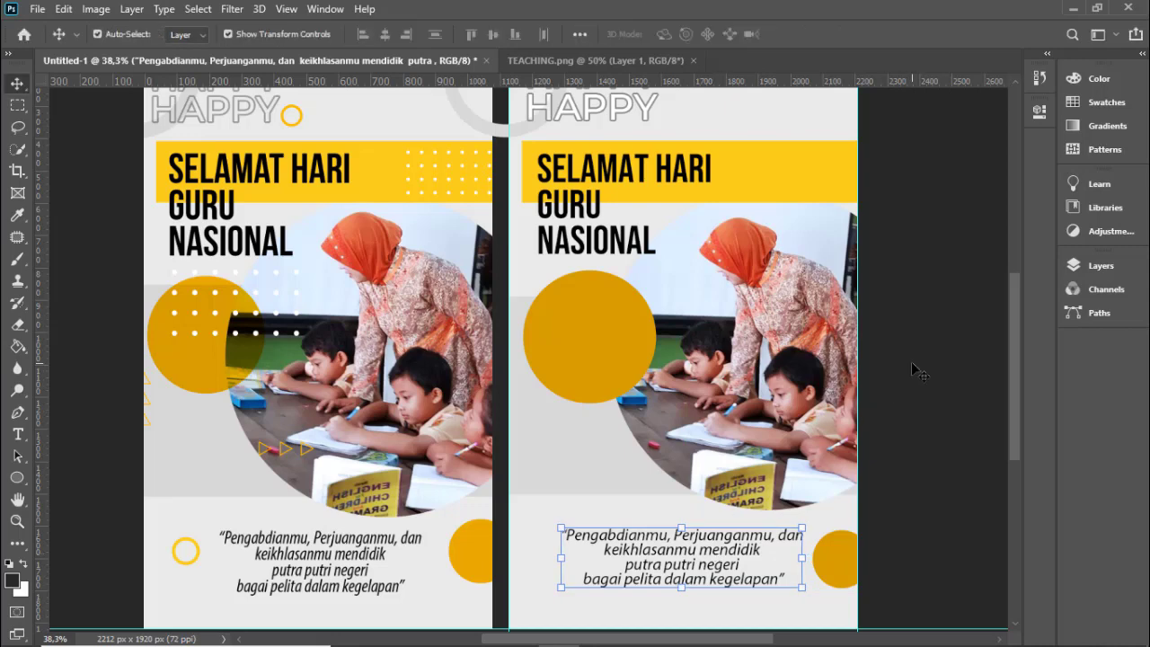
- Deselect the quote text layer and scroll around the canvas
left_click(911, 364)
scroll(871, 378, "down", 1)
scroll(808, 386, "down", 1)
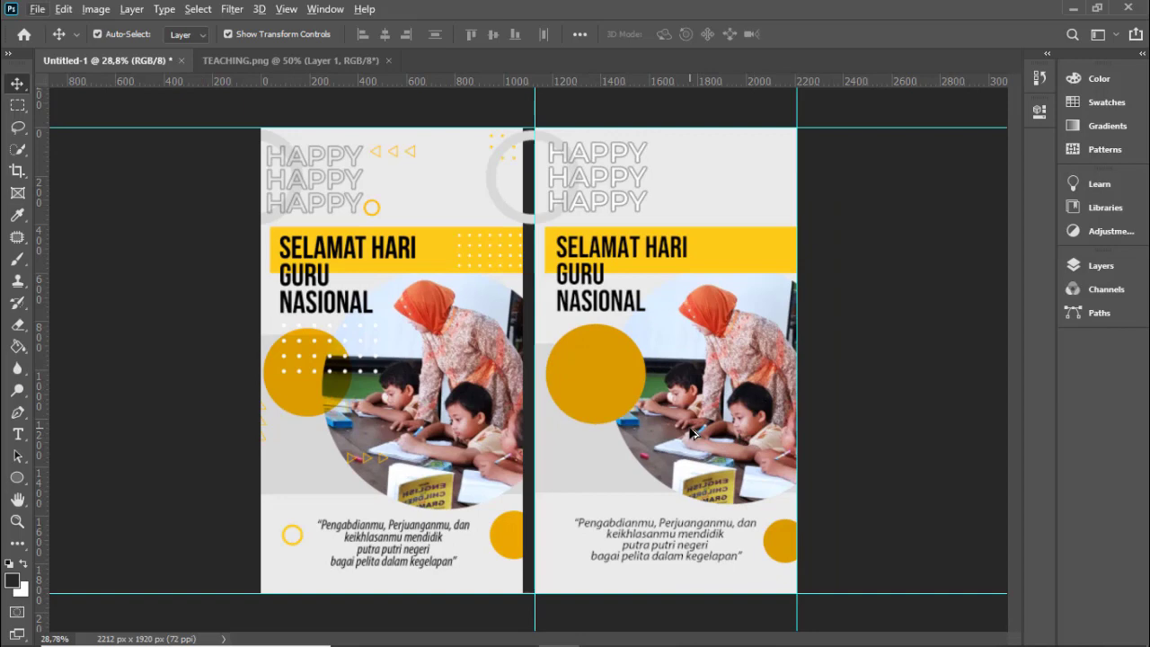
scroll(692, 434, "up", 1)
scroll(692, 434, "down", 1)
scroll(524, 364, "up", 1)
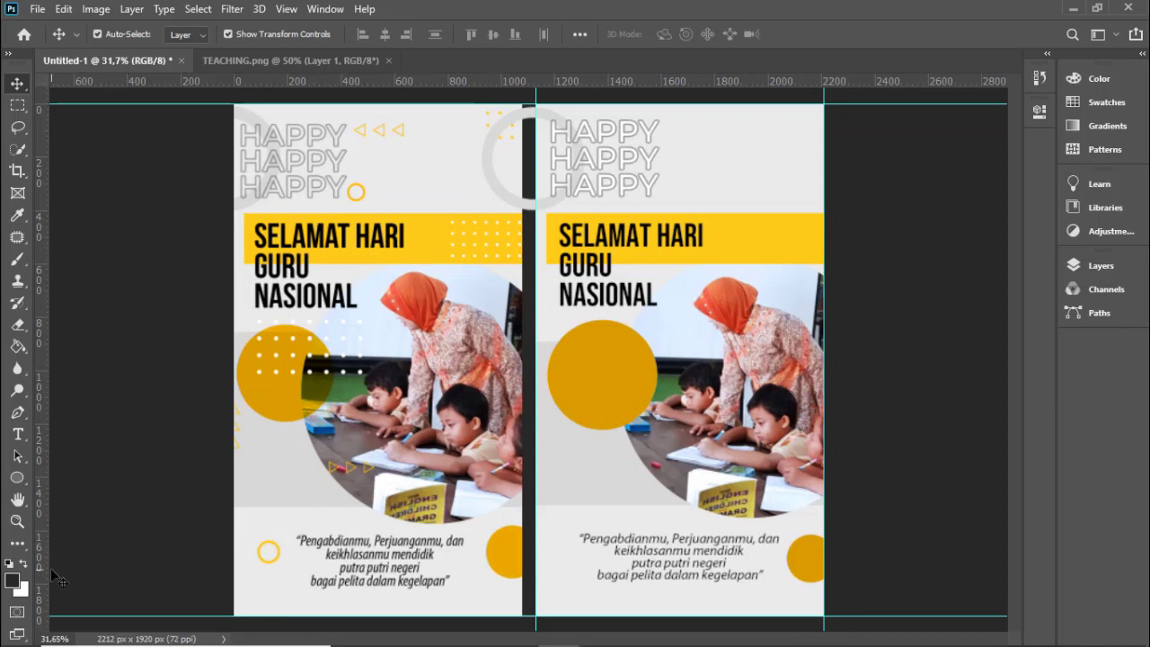
- Set the background colour to the yellow sampled from the poster's bar
left_click(22, 589)
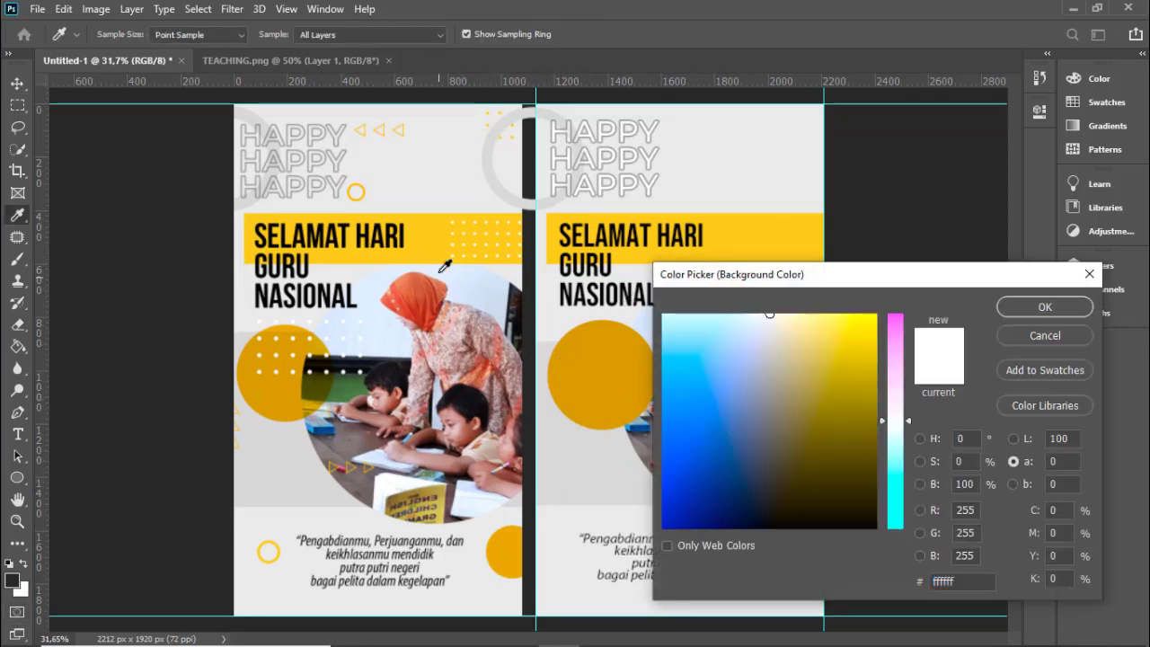
left_click(414, 243)
left_click(1045, 306)
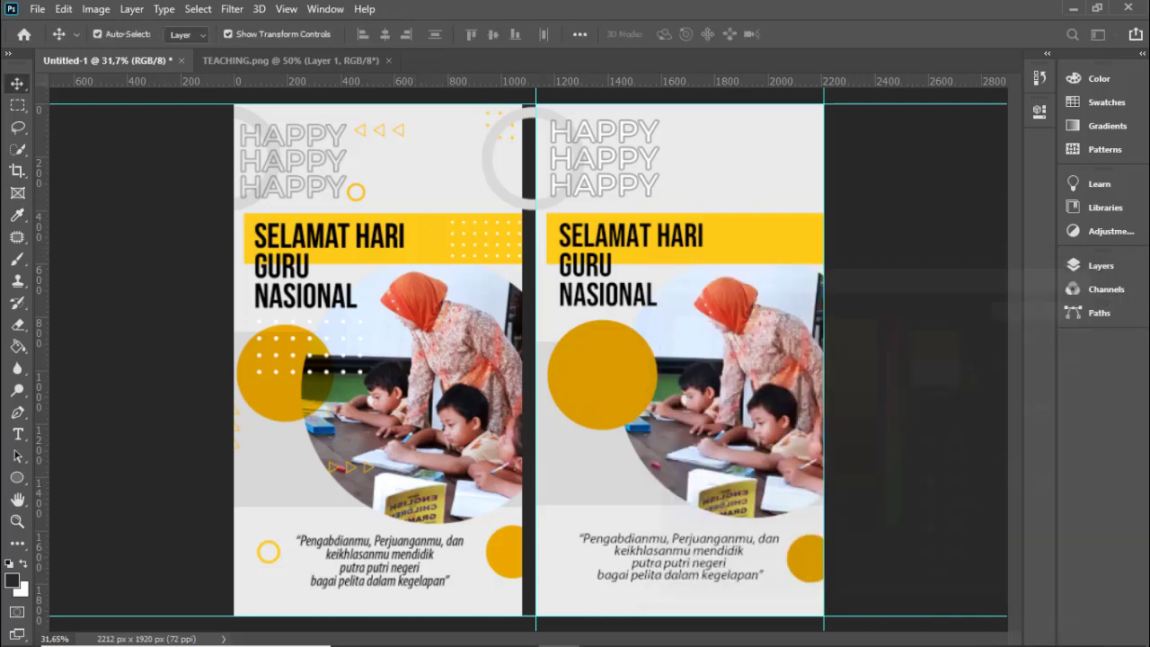
left_click(13, 581)
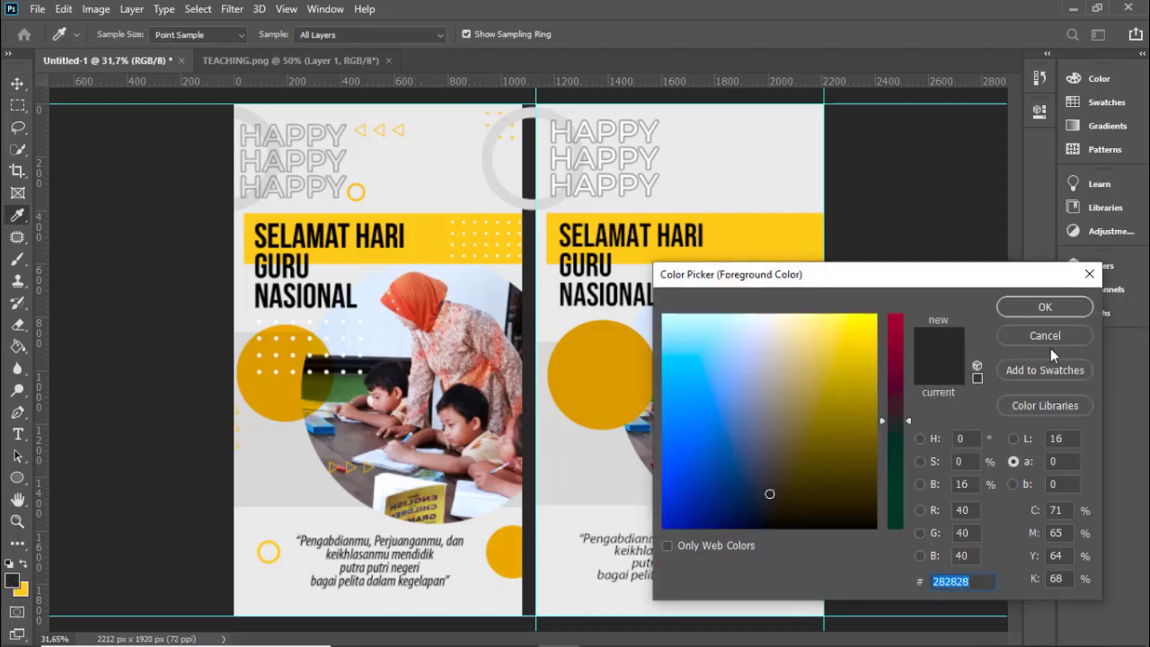
left_click(1042, 337)
scroll(604, 559, "up", 2)
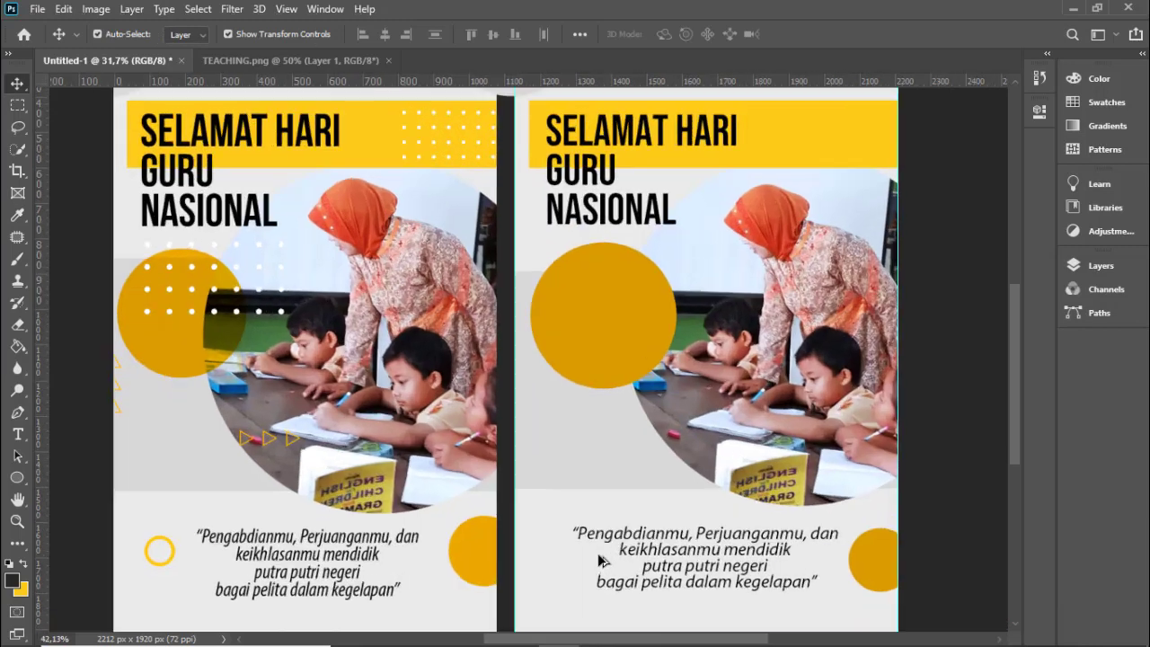
scroll(655, 437, "down", 1)
scroll(655, 436, "down", 1)
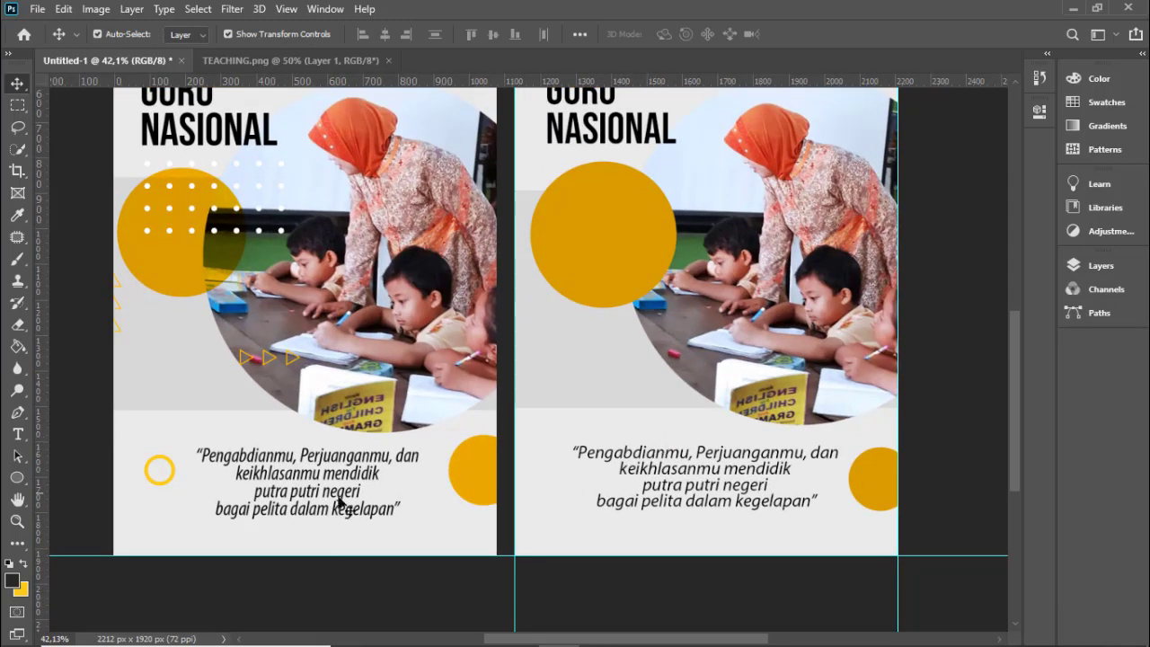
- Draw a small circle left of the quote with a 6 px outline
left_click(17, 478)
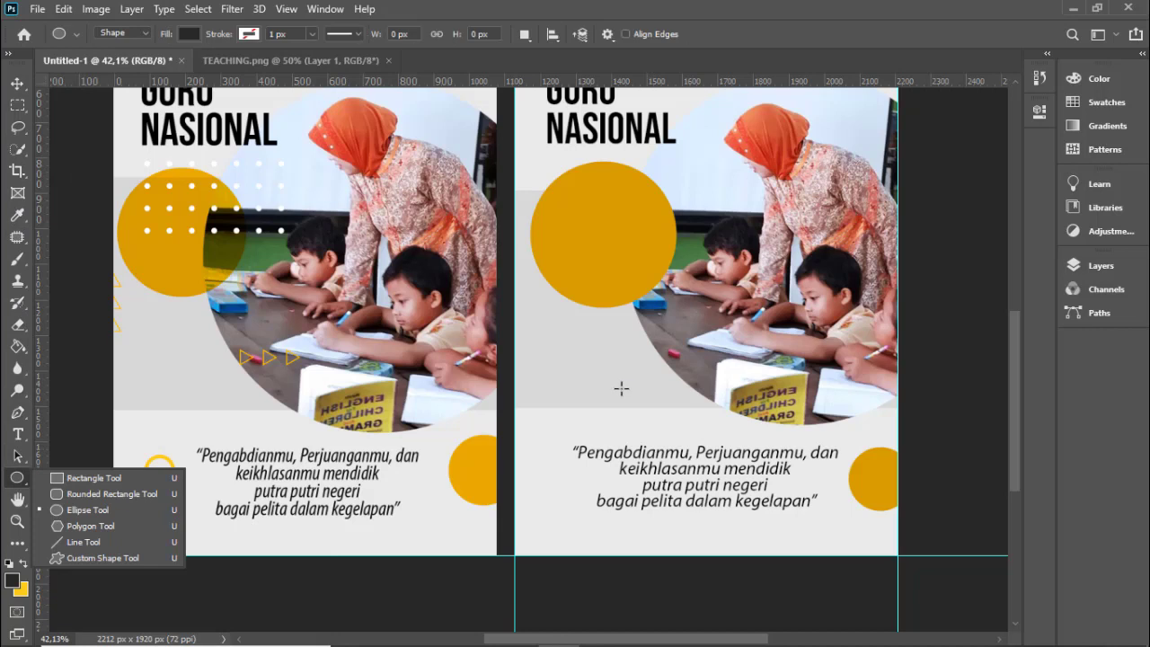
left_click(99, 509)
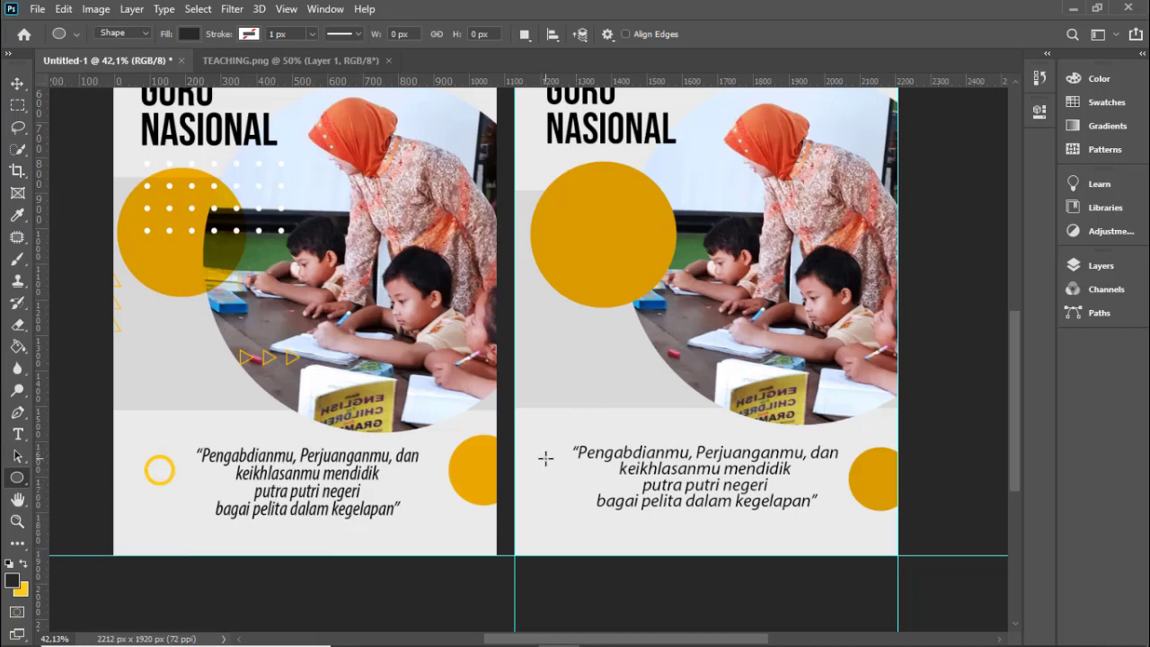
left_click_drag(545, 459, 585, 494)
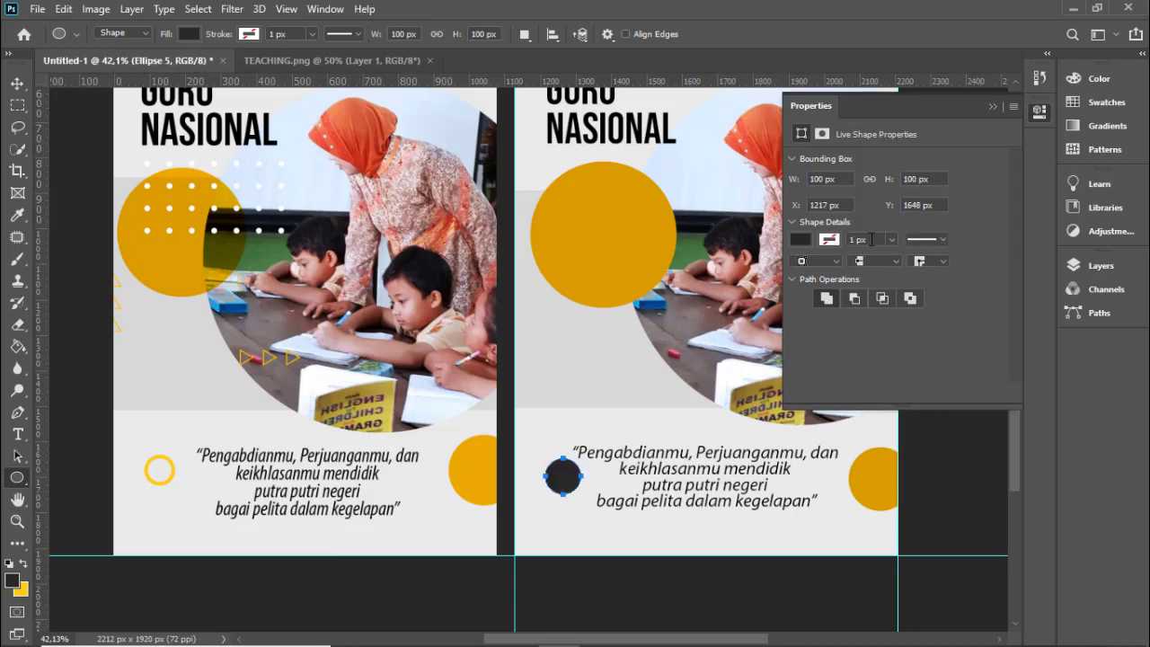
left_click(870, 239)
type("6")
key("Return")
- Give the circle a yellow 10 px outline and no fill
left_click(828, 240)
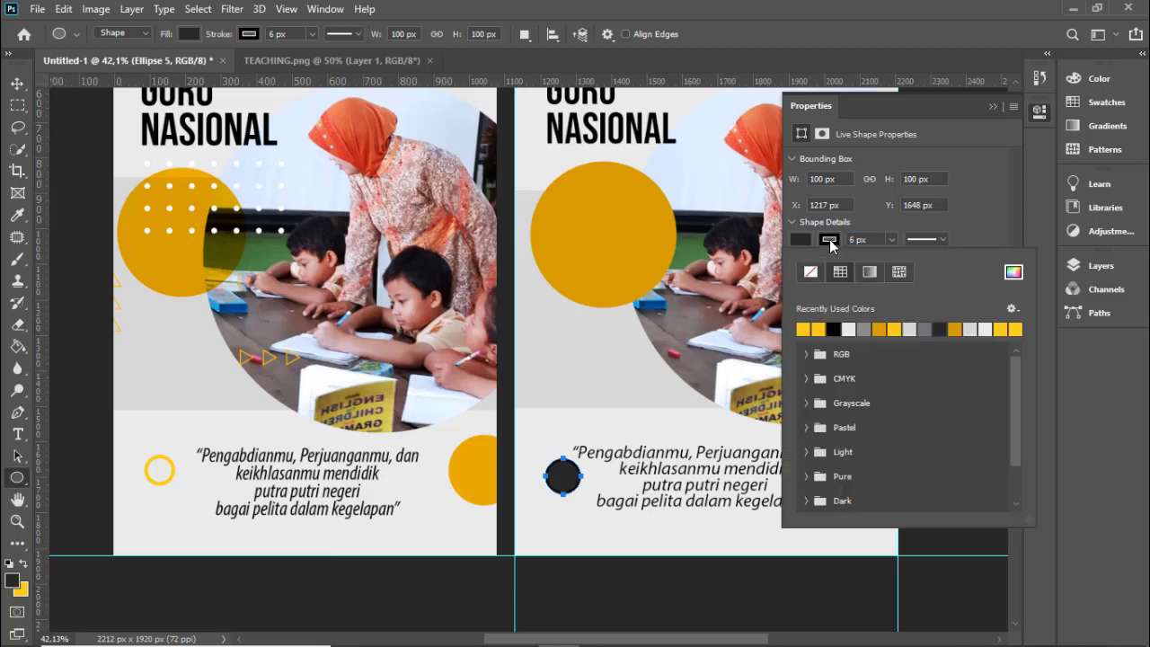
left_click(830, 243)
left_click(829, 240)
left_click(815, 327)
left_click(797, 240)
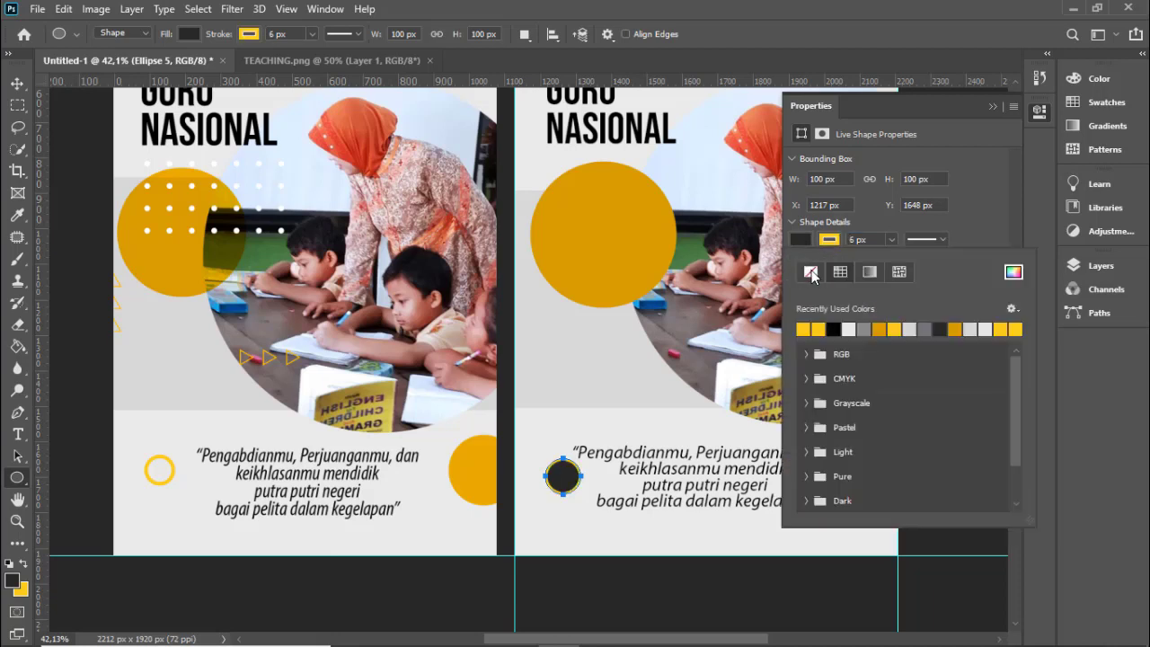
left_click(810, 273)
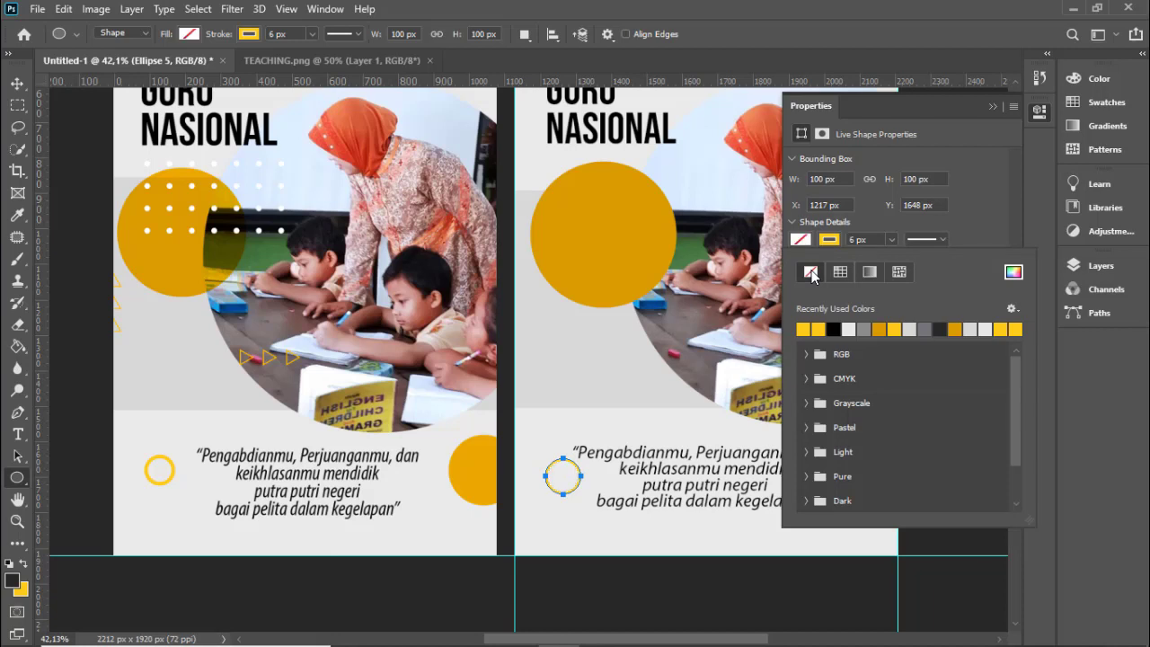
left_click(863, 239)
type("10")
key("Return")
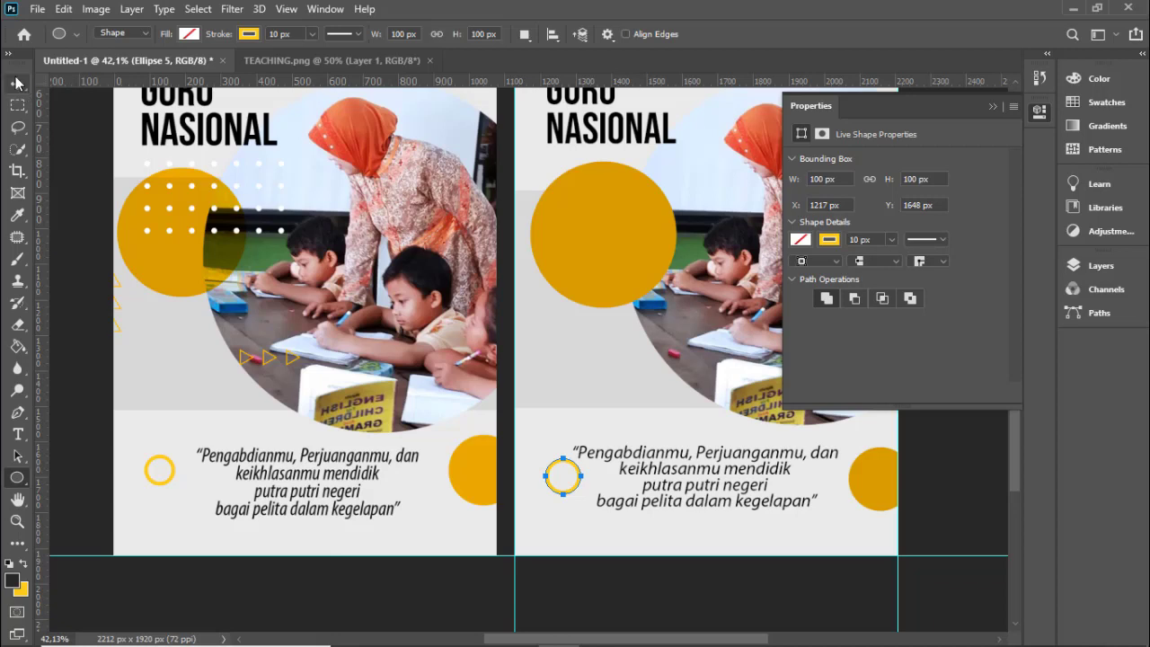
left_click(17, 84)
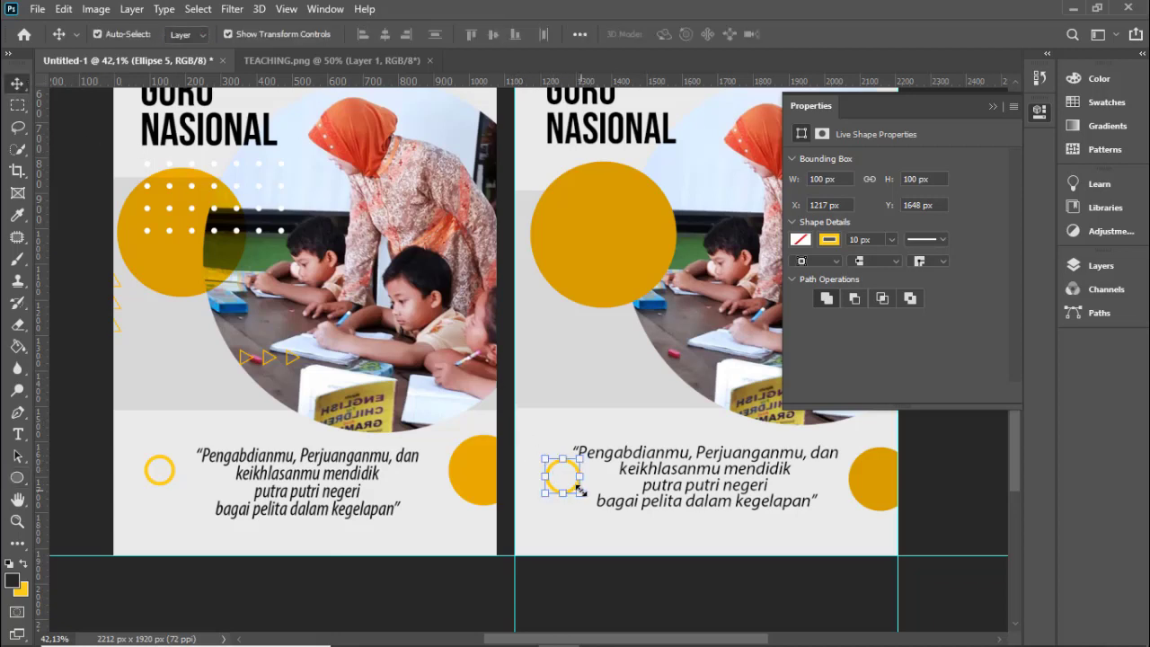
- Shrink the circle to about 88%, then scale the quote to about 92% and shift it right
left_click_drag(580, 490, 577, 491)
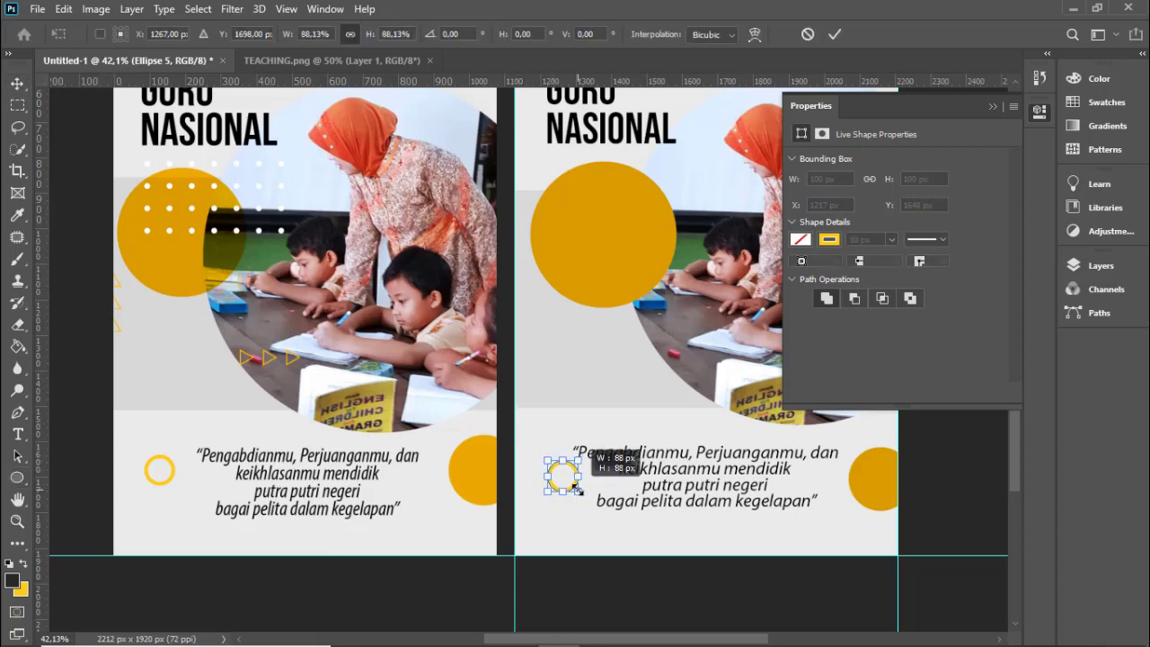
type("126")
key("Return")
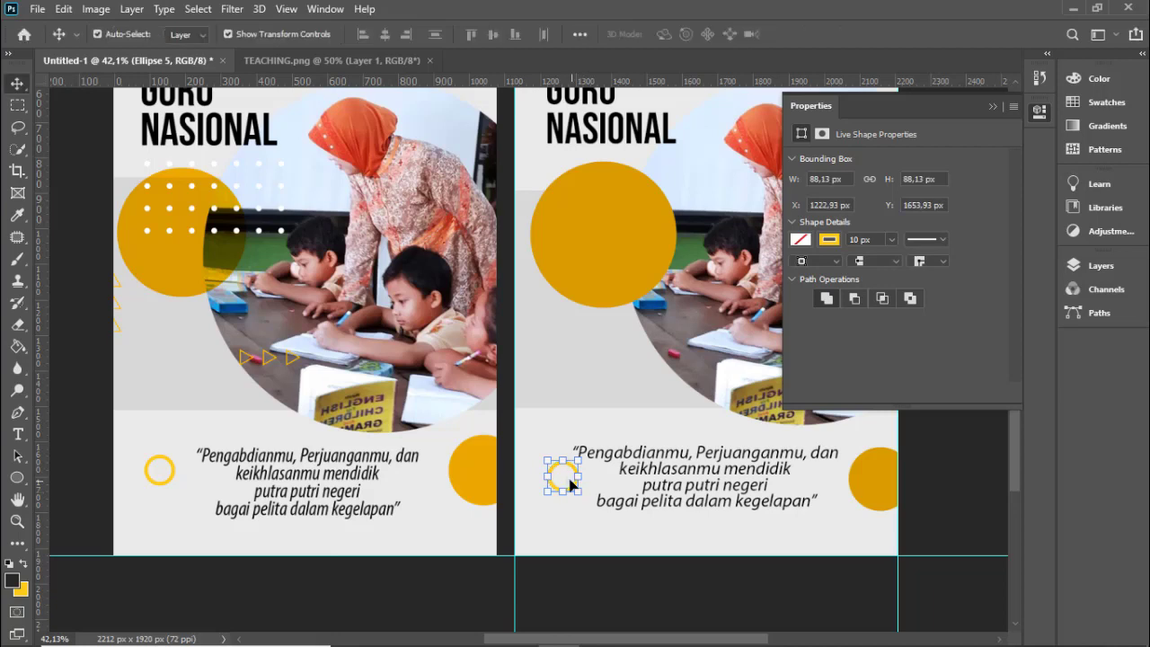
left_click(654, 460)
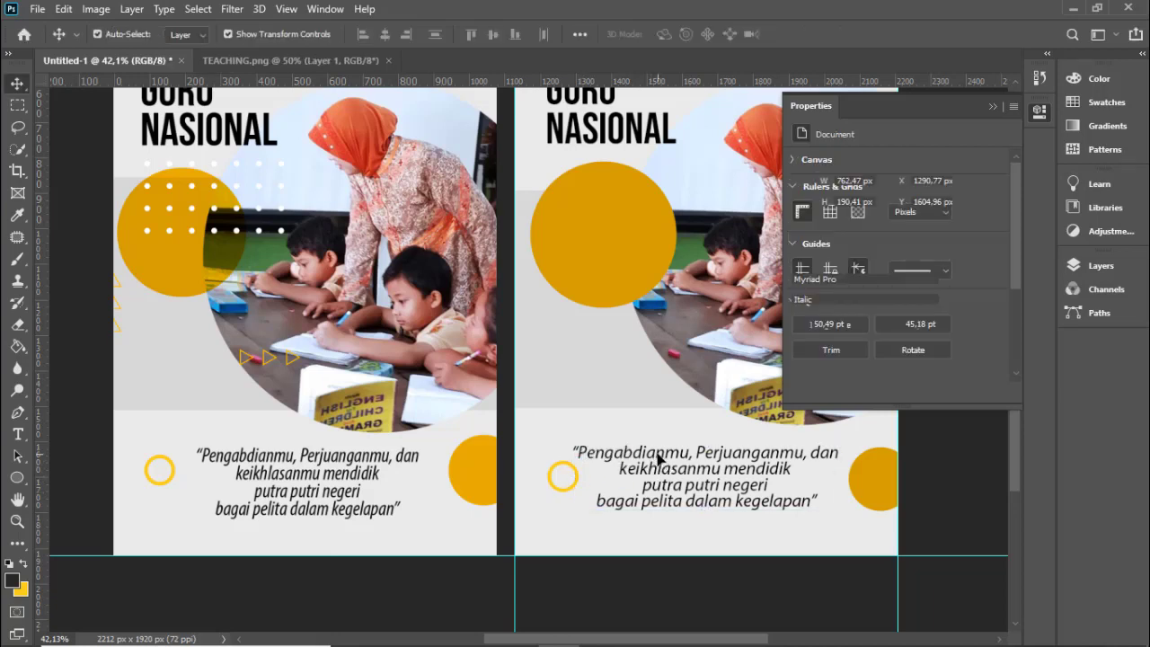
left_click_drag(654, 460, 664, 458)
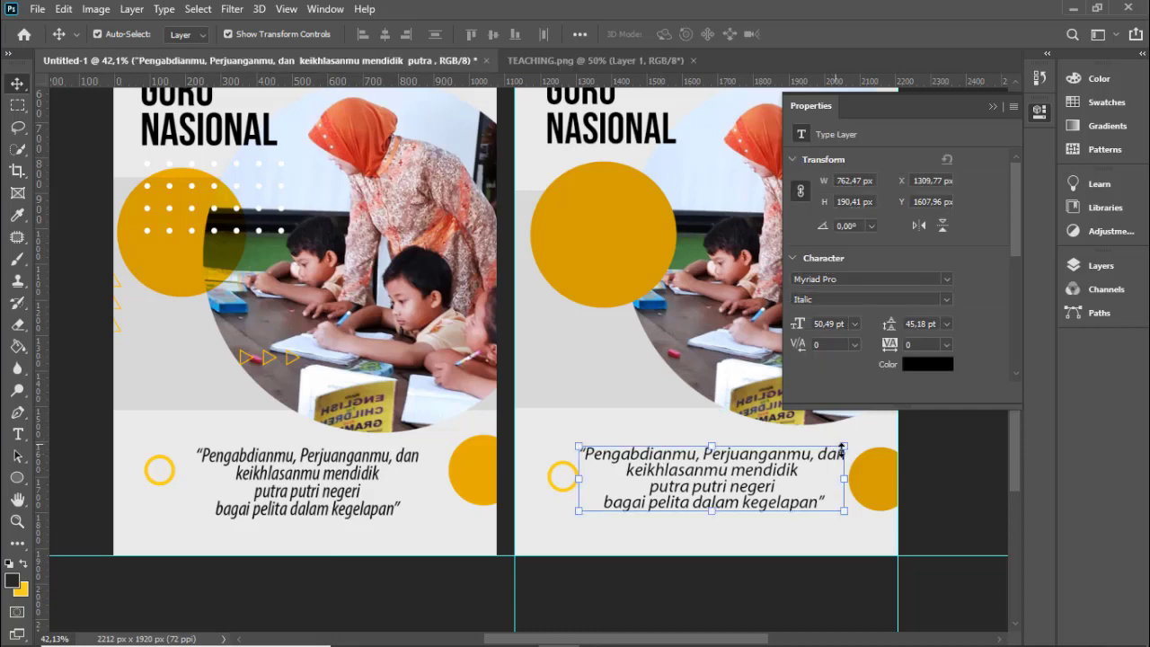
left_click_drag(844, 448, 836, 454)
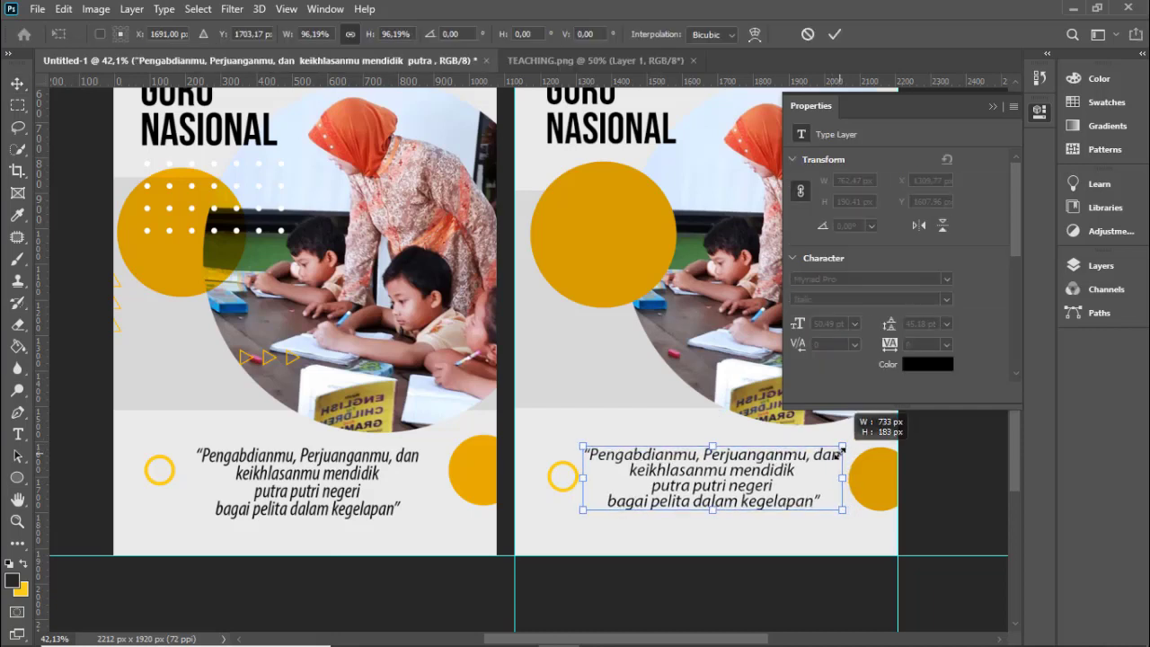
left_click_drag(835, 455, 831, 447)
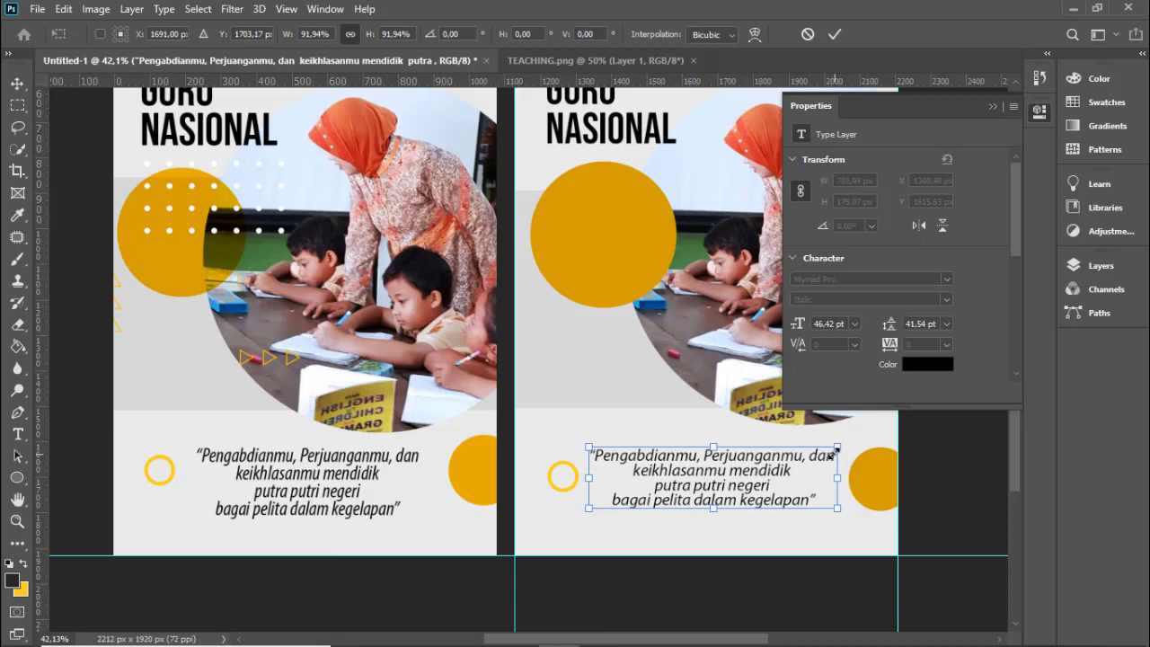
key("Return")
left_click_drag(738, 484, 743, 484)
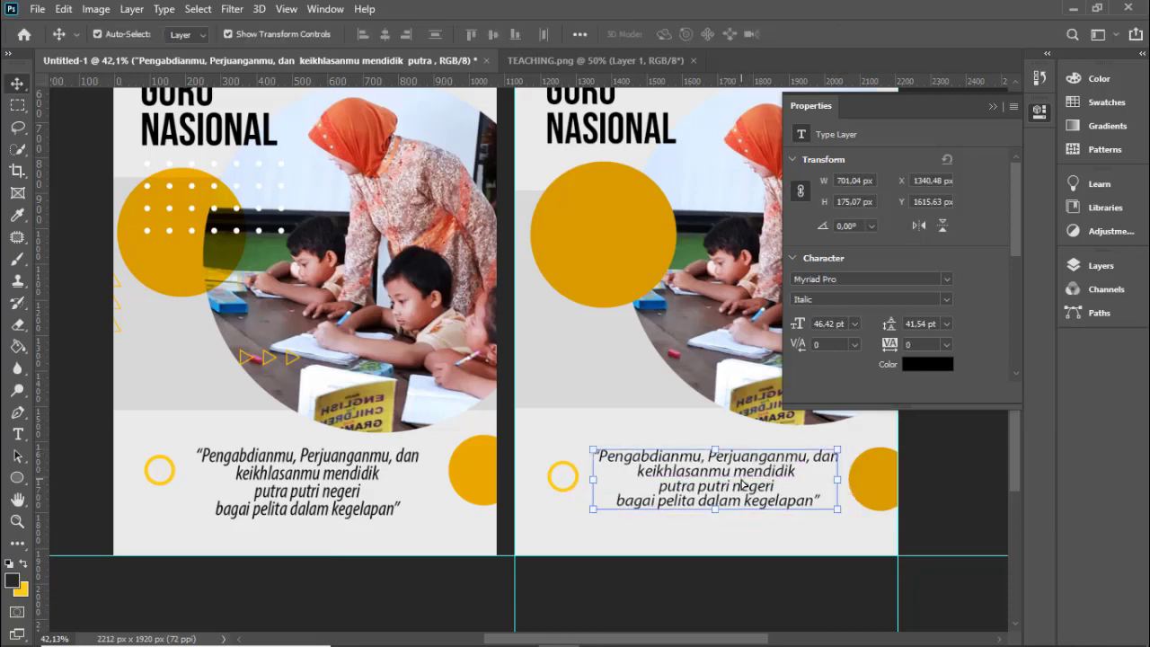
- Shrink the yellow ring slightly again, to about 97%
left_click(571, 473)
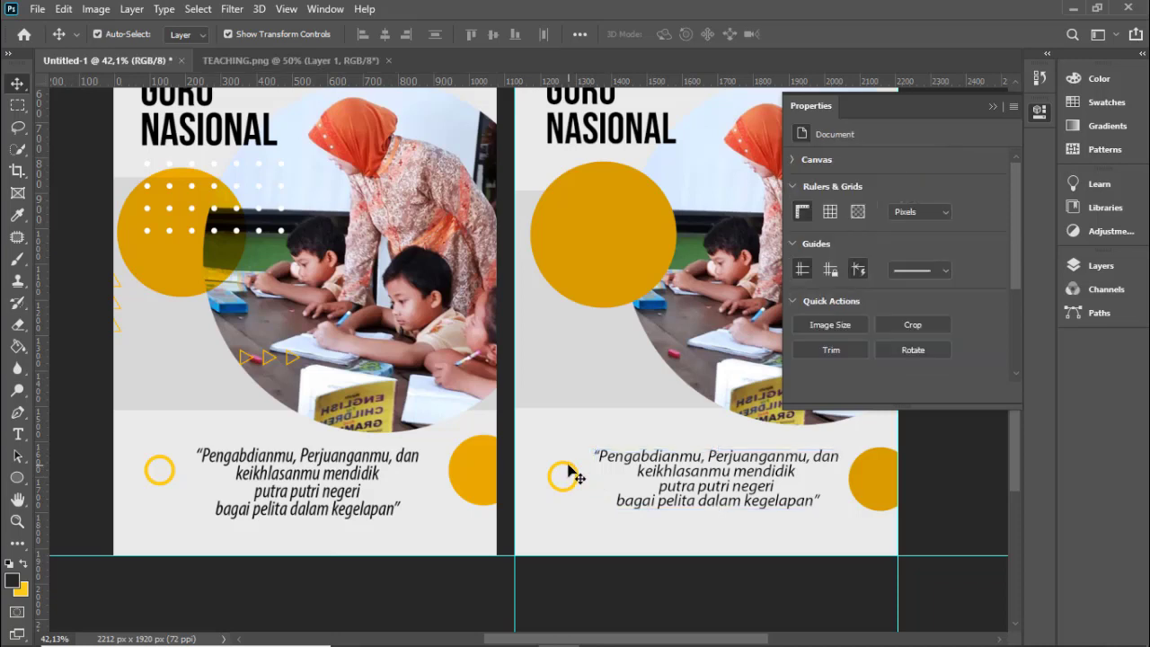
key("ctrl+t")
left_click_drag(579, 460, 570, 480)
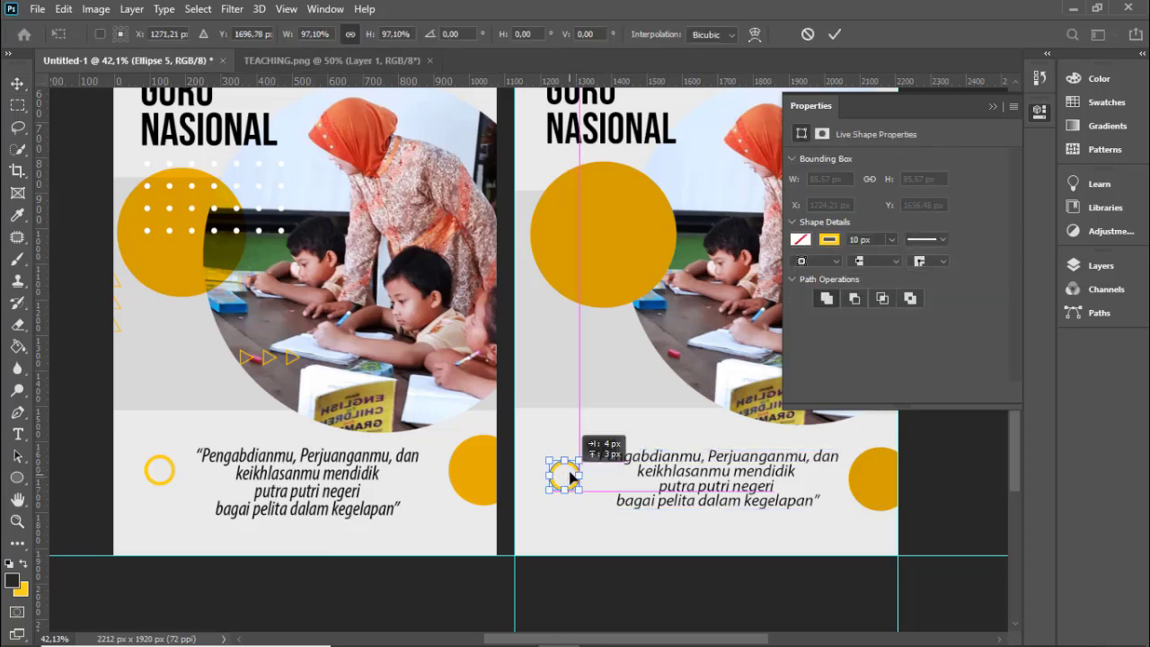
scroll(518, 495, "down", 2, "alt")
scroll(505, 467, "down", 1, "alt")
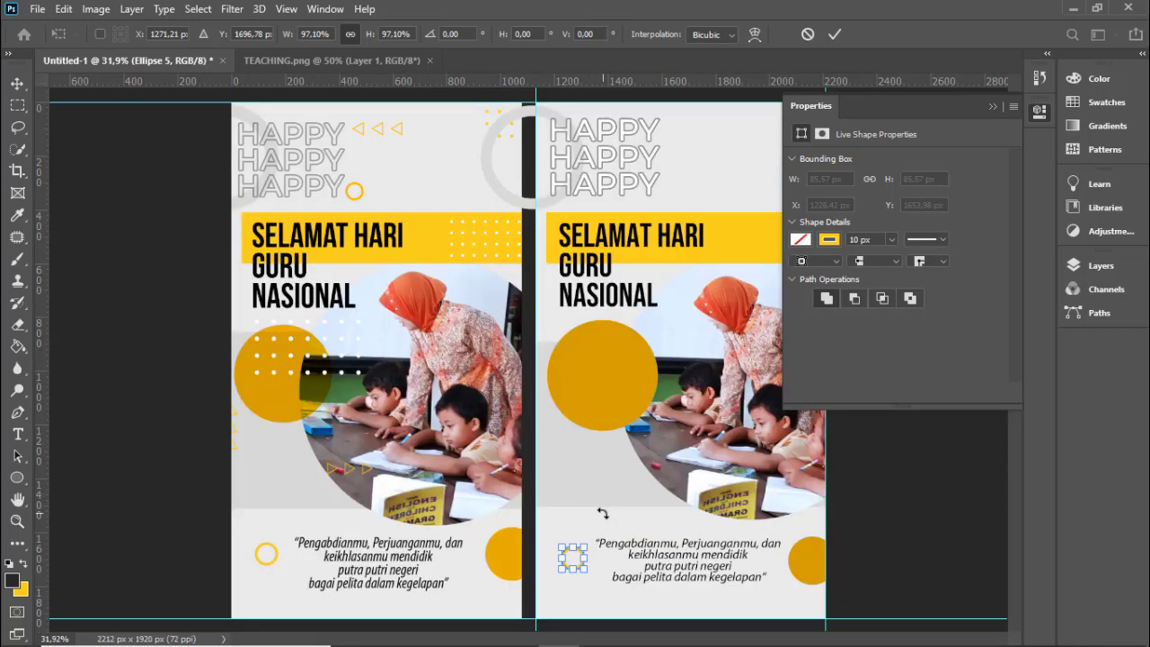
- Duplicate the small yellow ring and drag the copy up toward the NASIONAL title
left_click(17, 84)
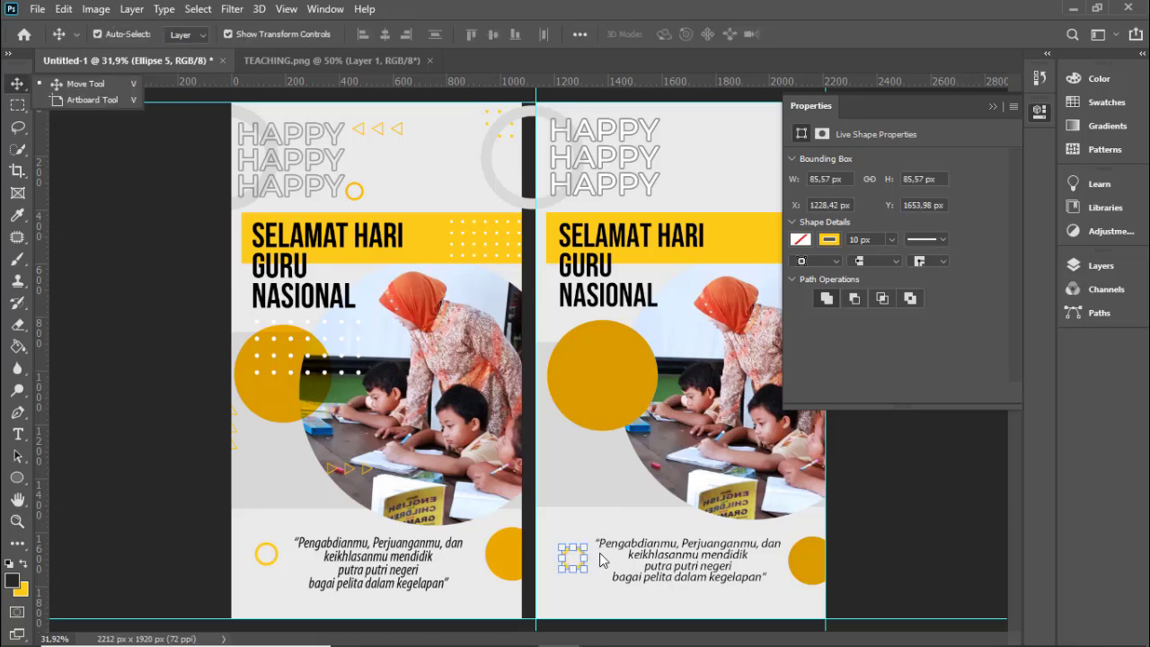
key("ctrl+j")
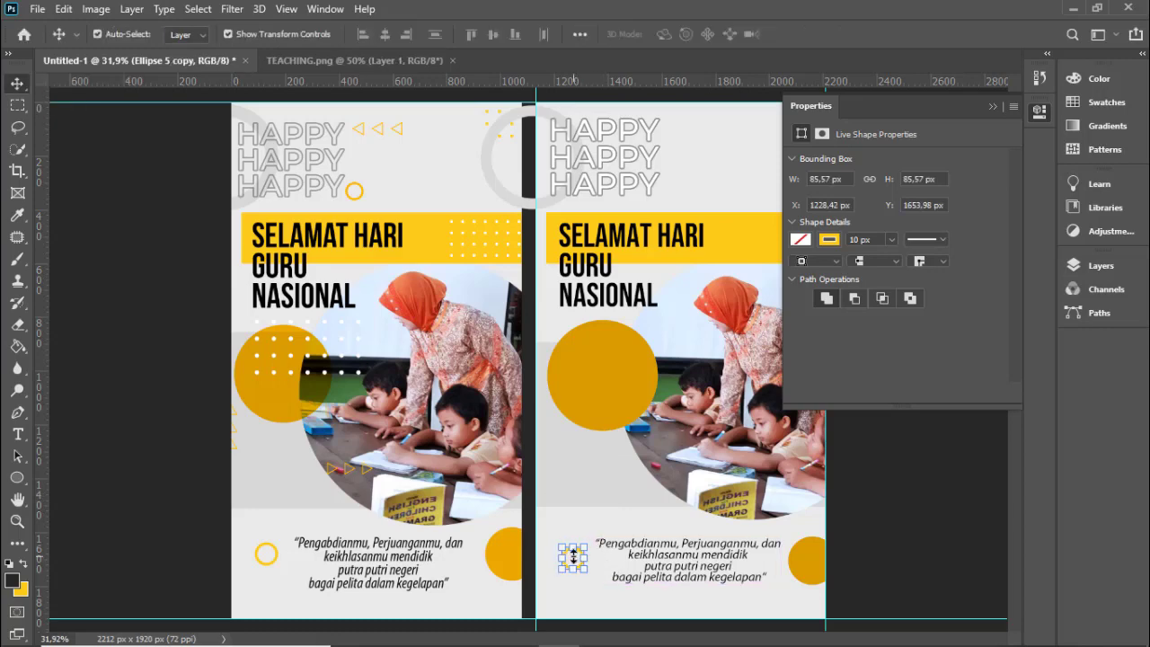
scroll(574, 558, "up", 2, "alt")
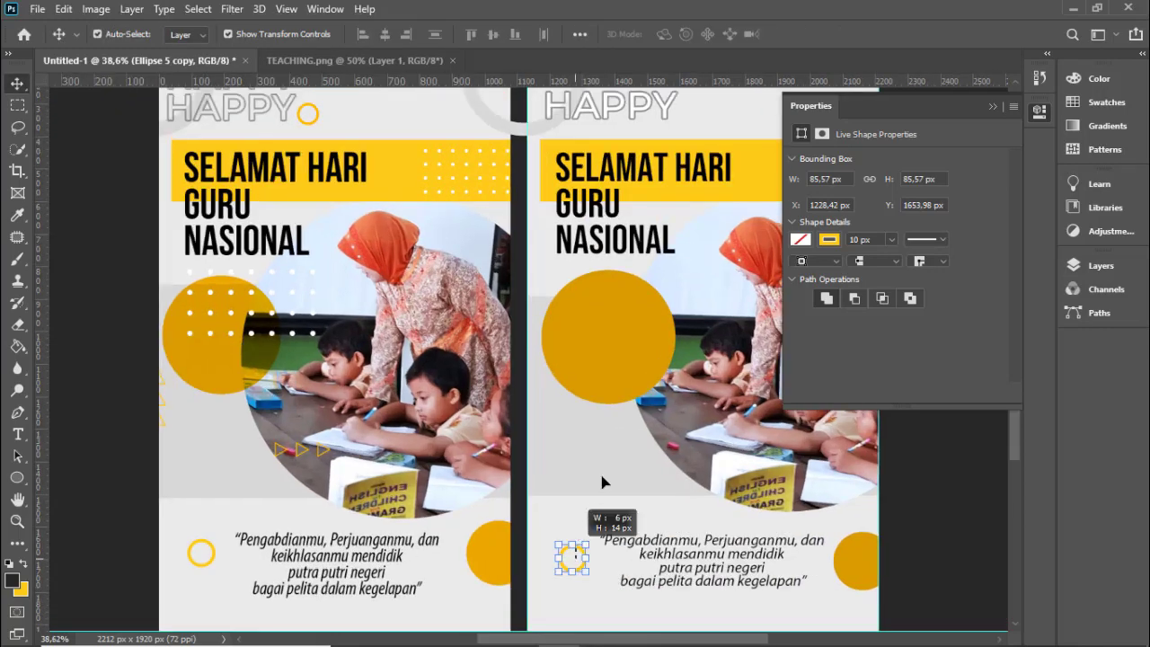
left_click_drag(578, 539, 662, 290)
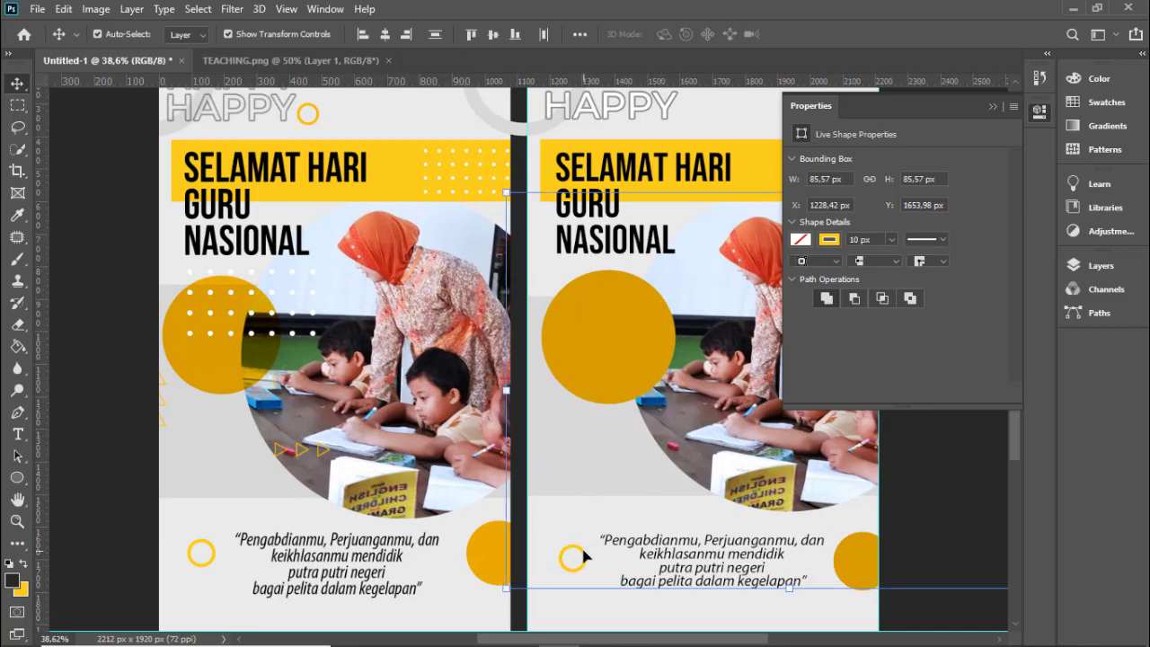
left_click(534, 560)
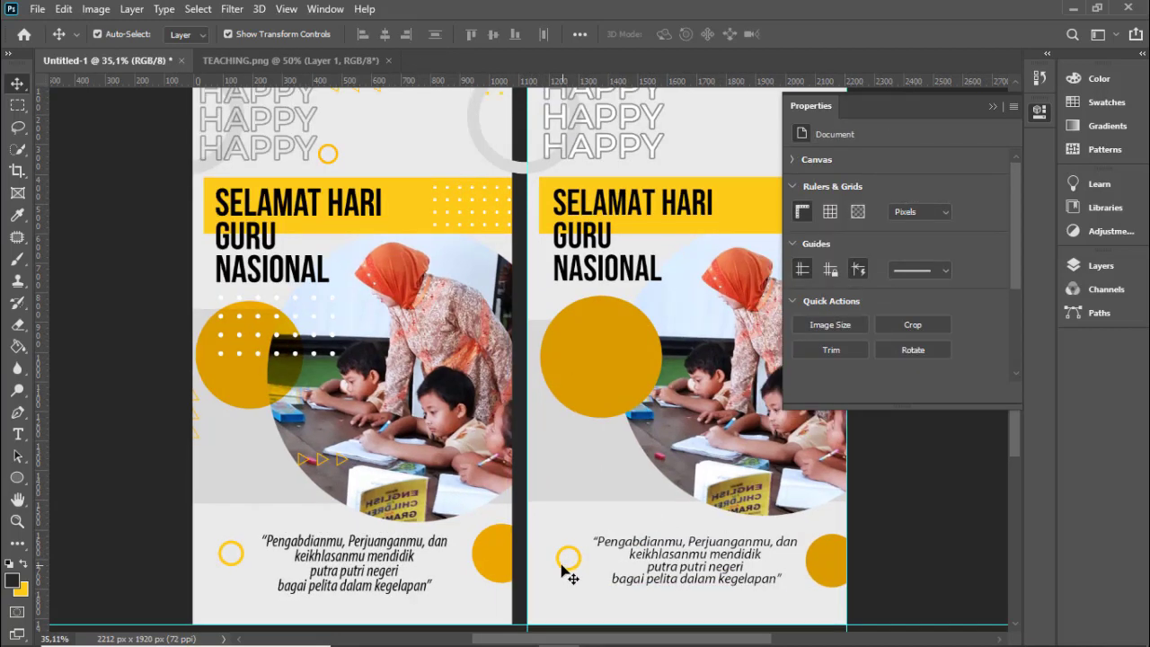
left_click(563, 559)
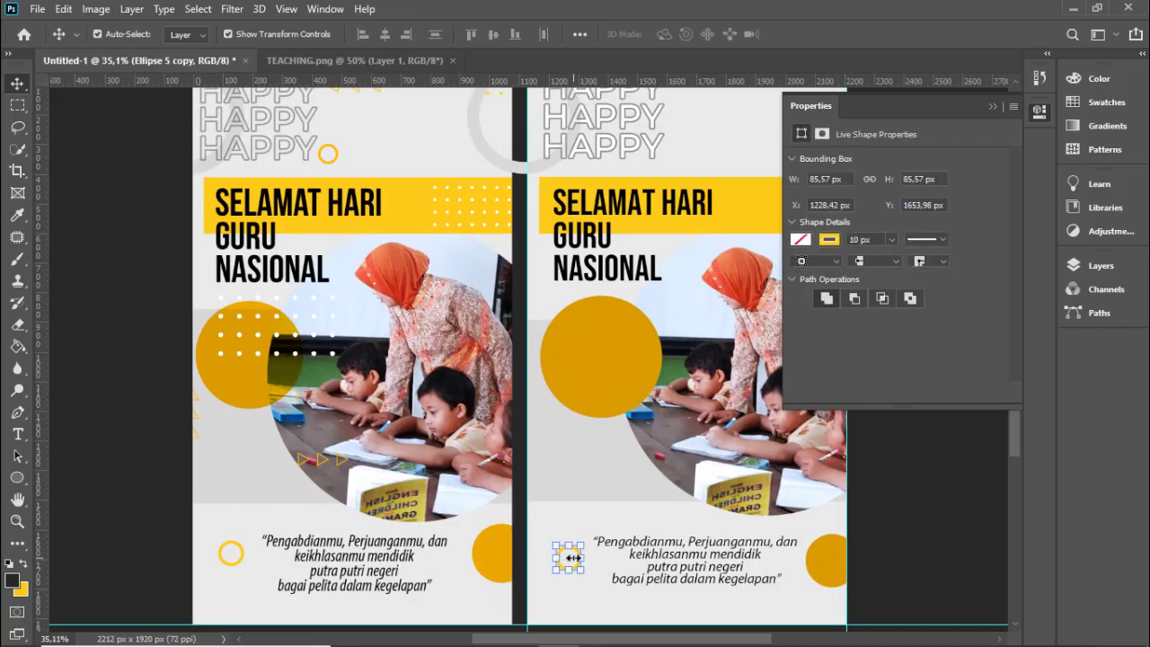
scroll(567, 559, "up", 1)
scroll(573, 558, "up", 1)
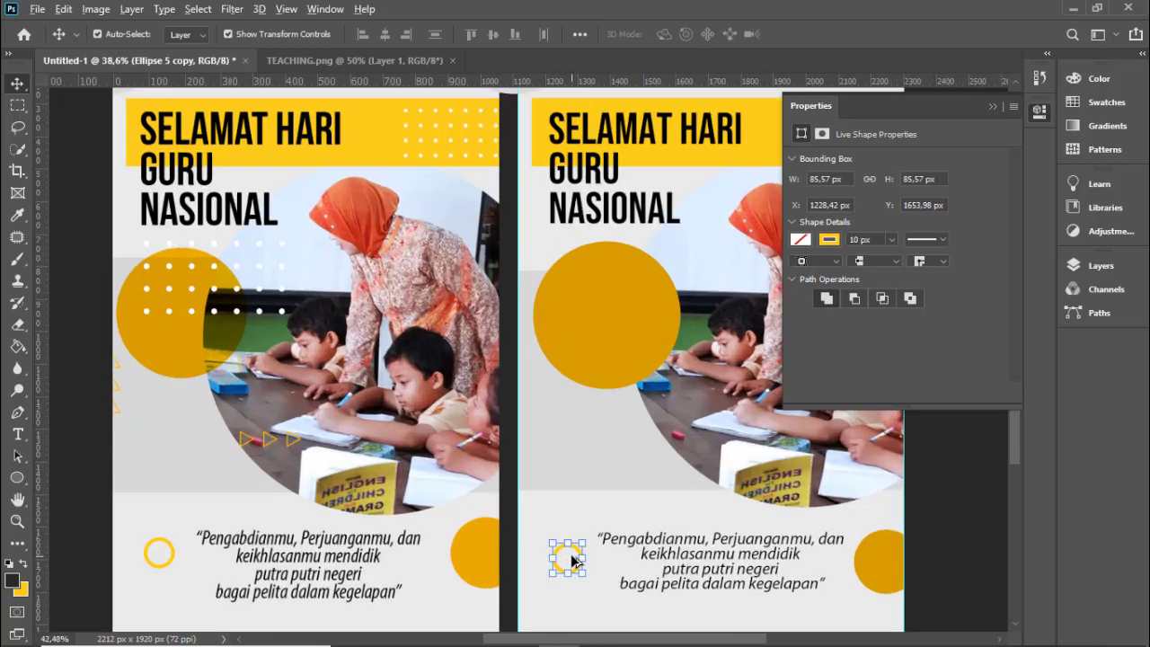
scroll(568, 558, "up", 1)
mouse_move(575, 555)
left_mouse_down()
mouse_move(607, 518)
mouse_move(592, 531)
mouse_move(705, 145)
left_mouse_up()
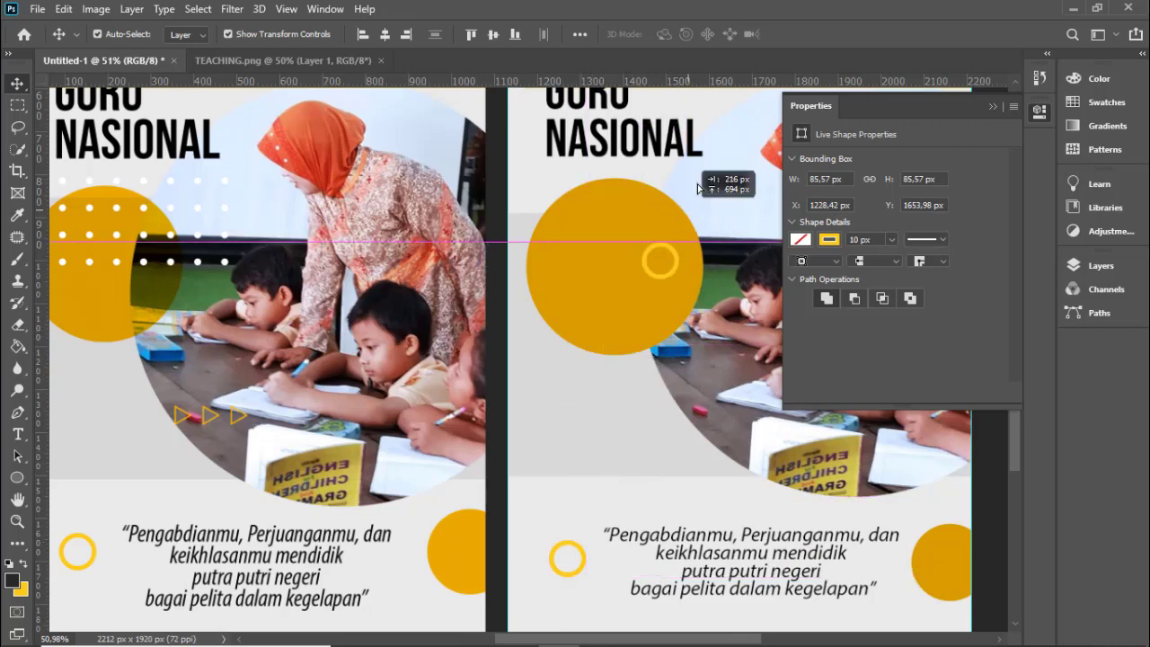
- Select the SELAMAT HARI GURU NASIONAL title and exit a transform without changes
scroll(599, 353, "down", 3)
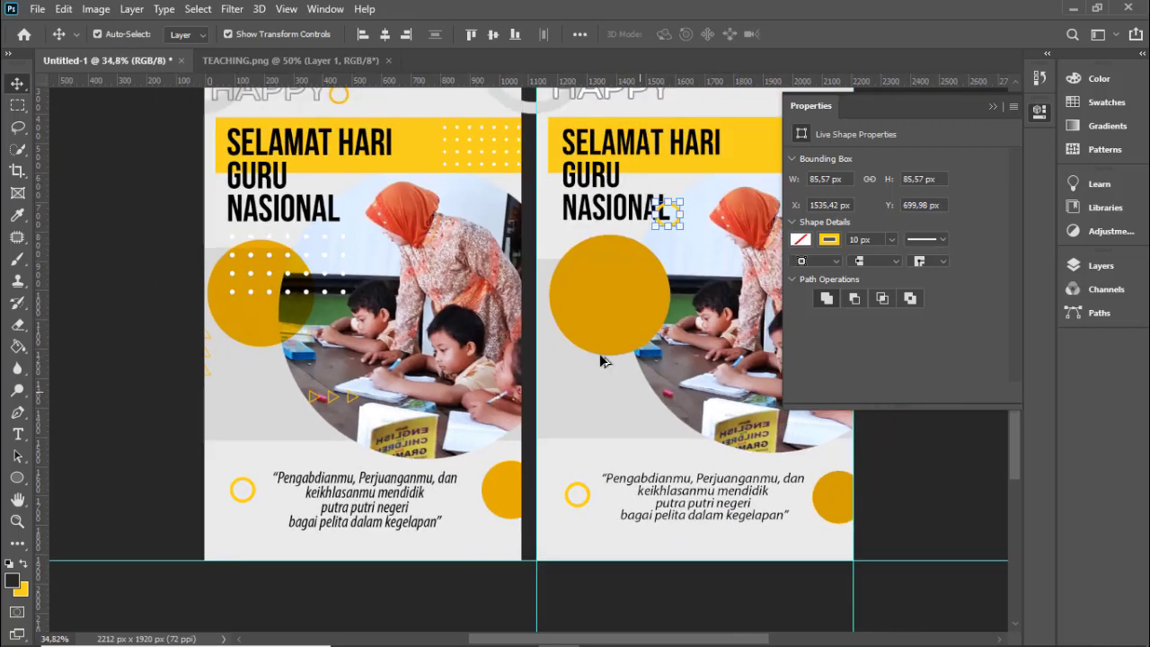
scroll(643, 310, "up", 3)
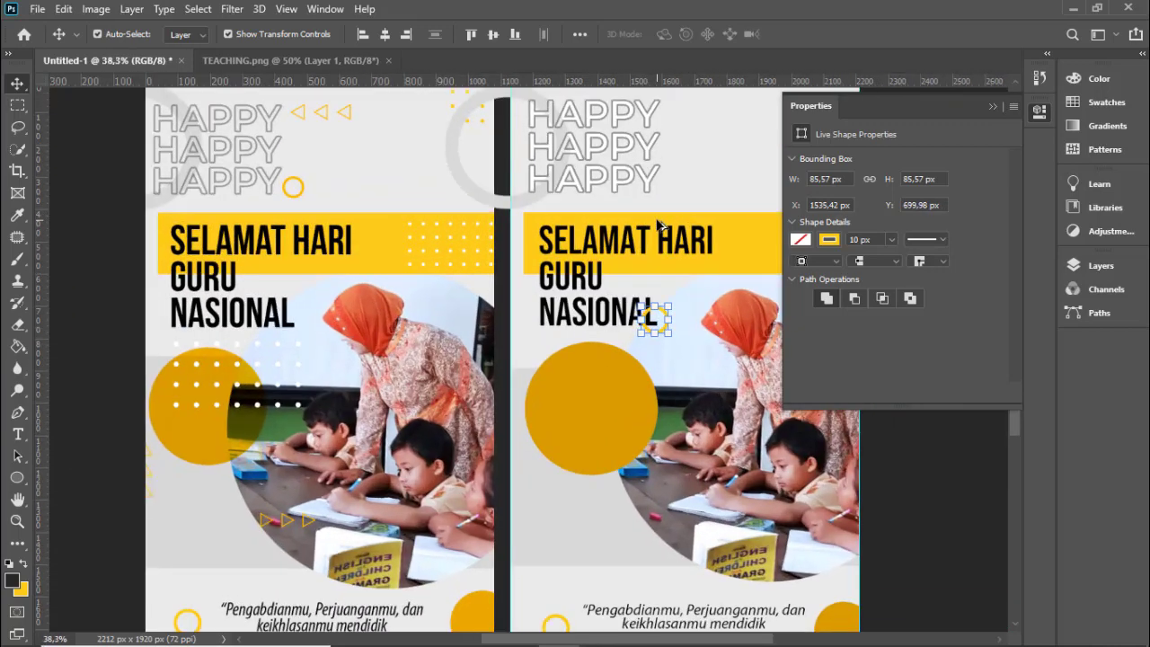
scroll(660, 309, "up", 1)
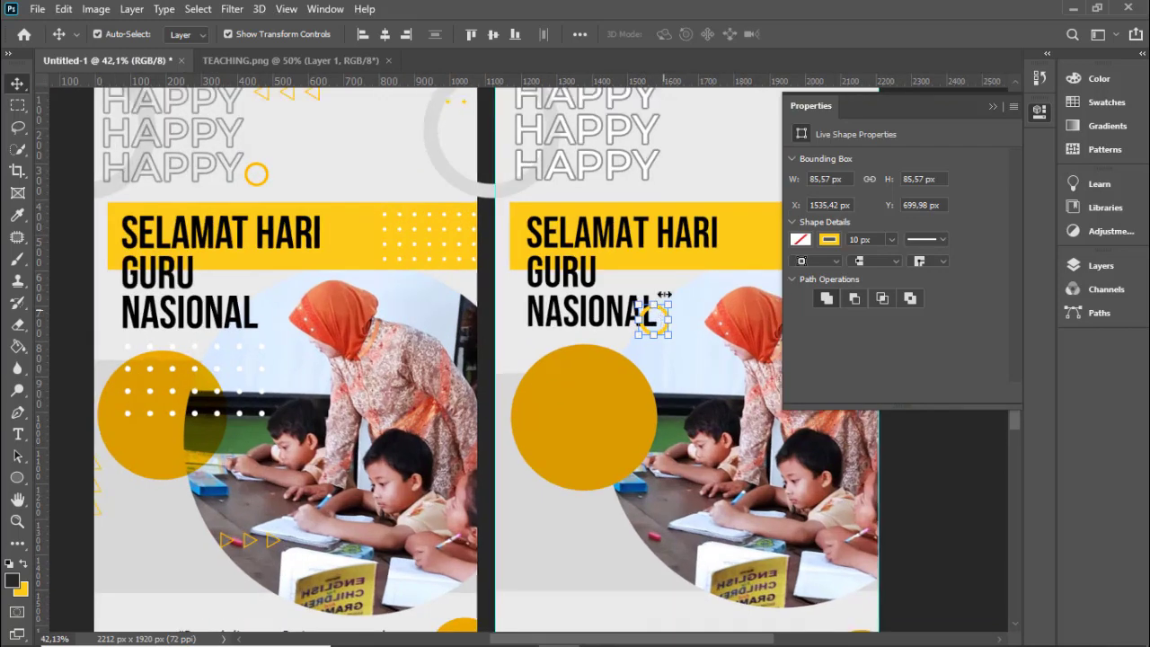
scroll(660, 315, "up", 2)
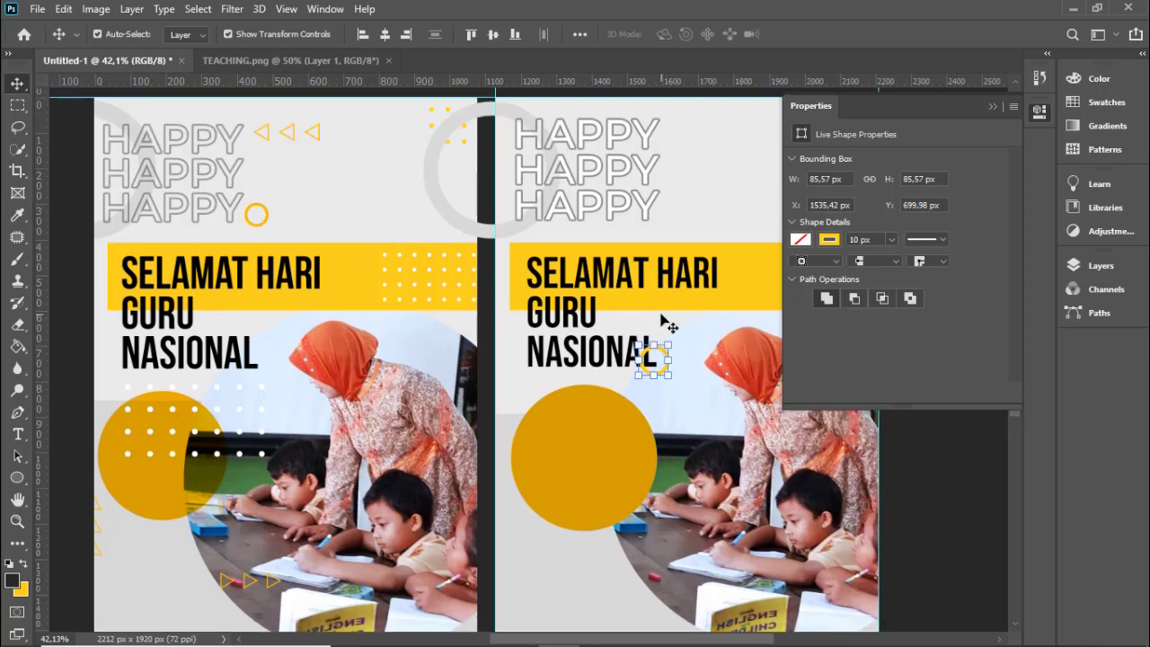
left_click(658, 364)
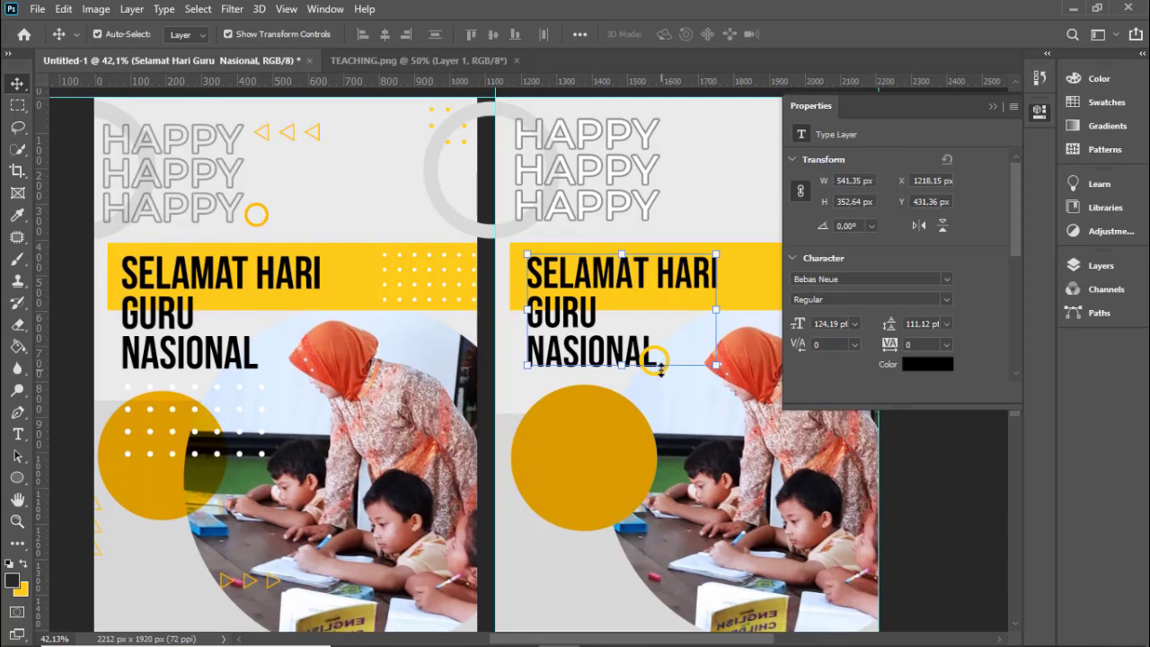
key("ctrl+t")
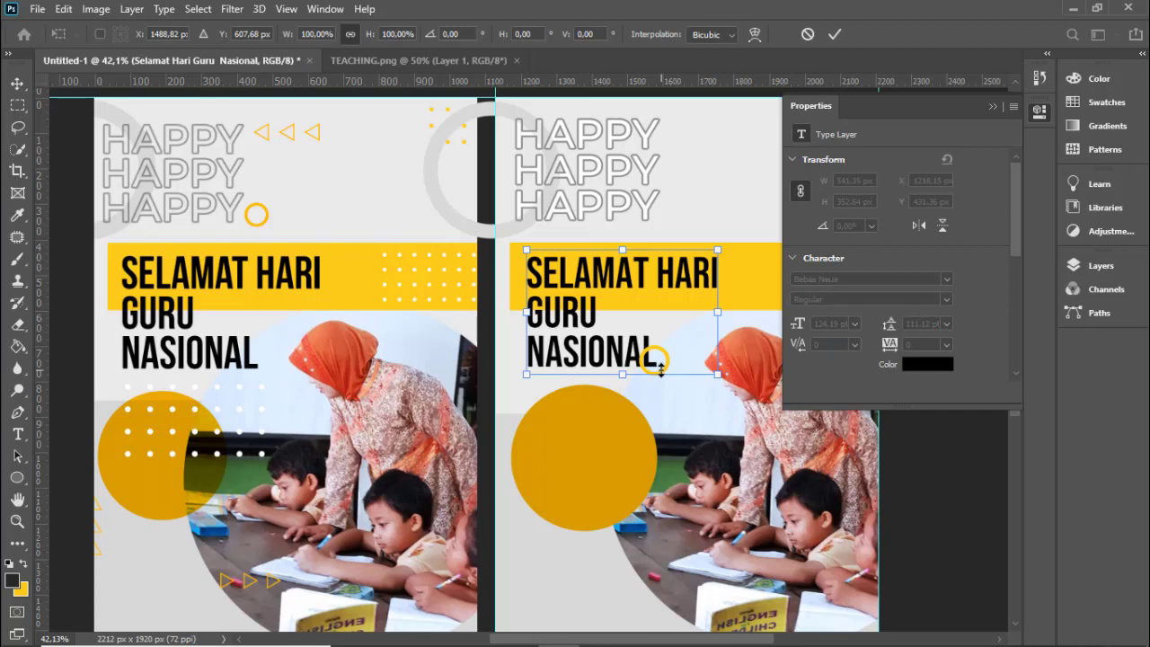
key("Return")
- Enlarge the ring copy from 53 to 82 px and place it after the last HAPPY
scroll(660, 363, "up", 2)
left_click_drag(671, 368, 729, 387)
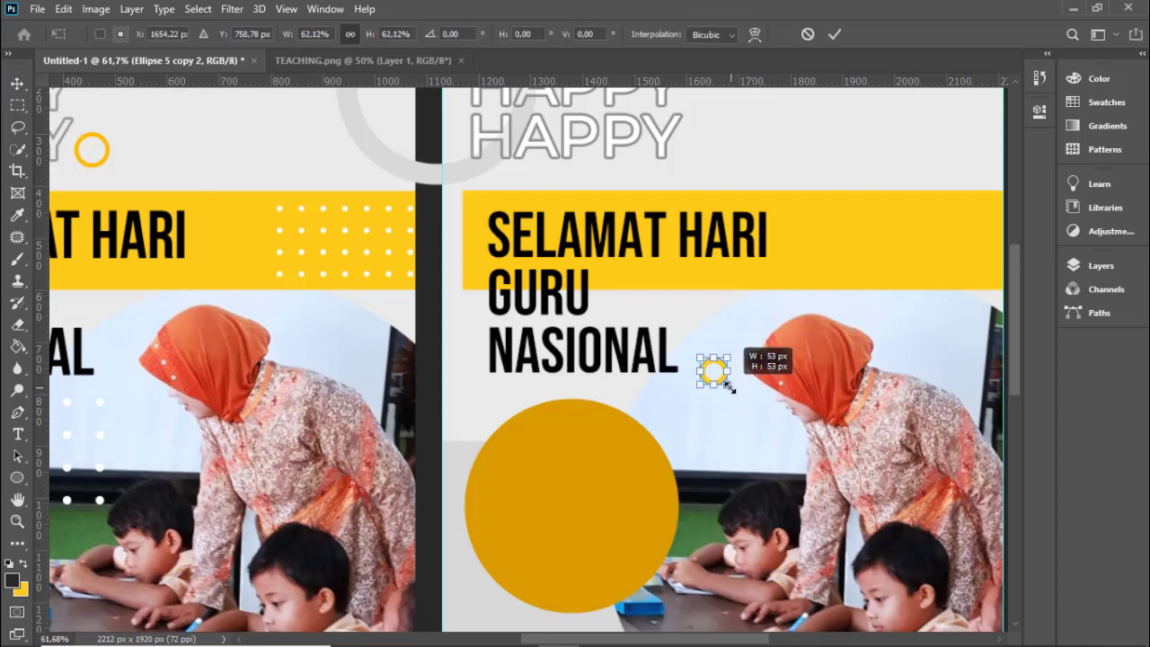
left_click_drag(729, 386, 731, 391)
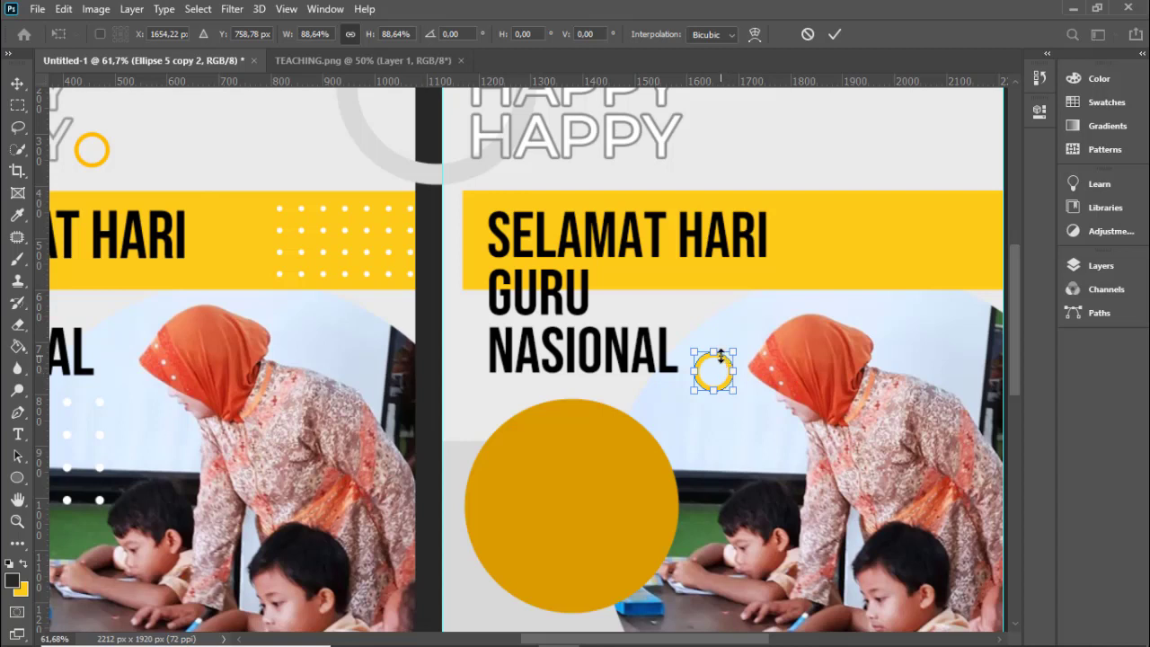
left_click_drag(726, 366, 716, 141)
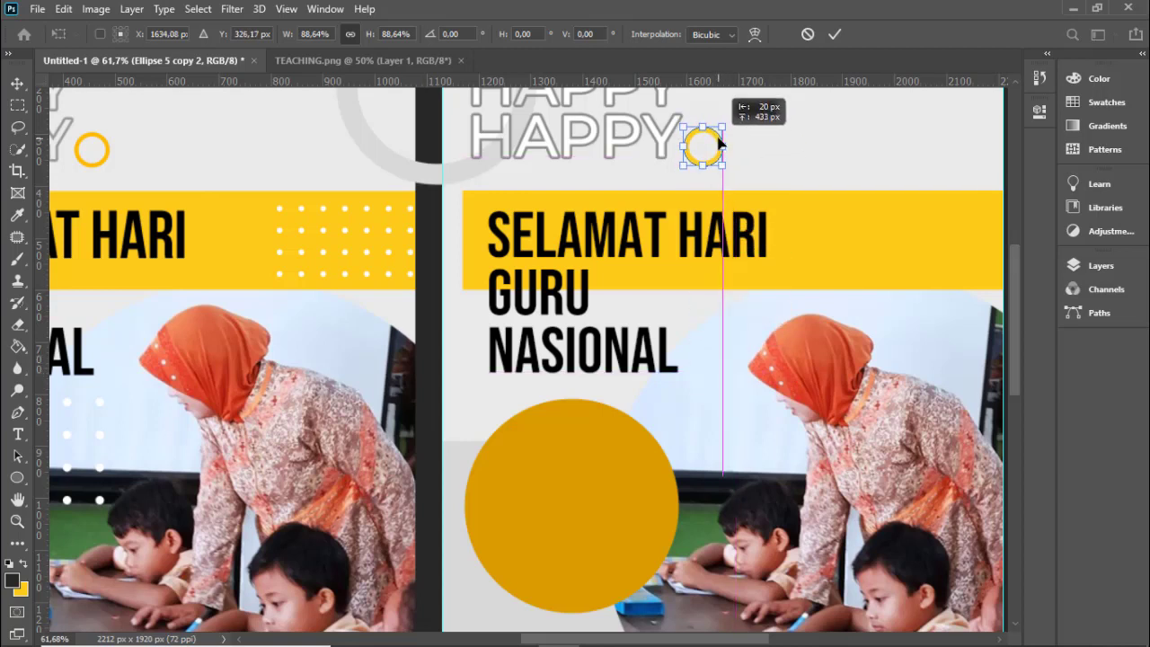
key("Return")
key("ctrl+0")
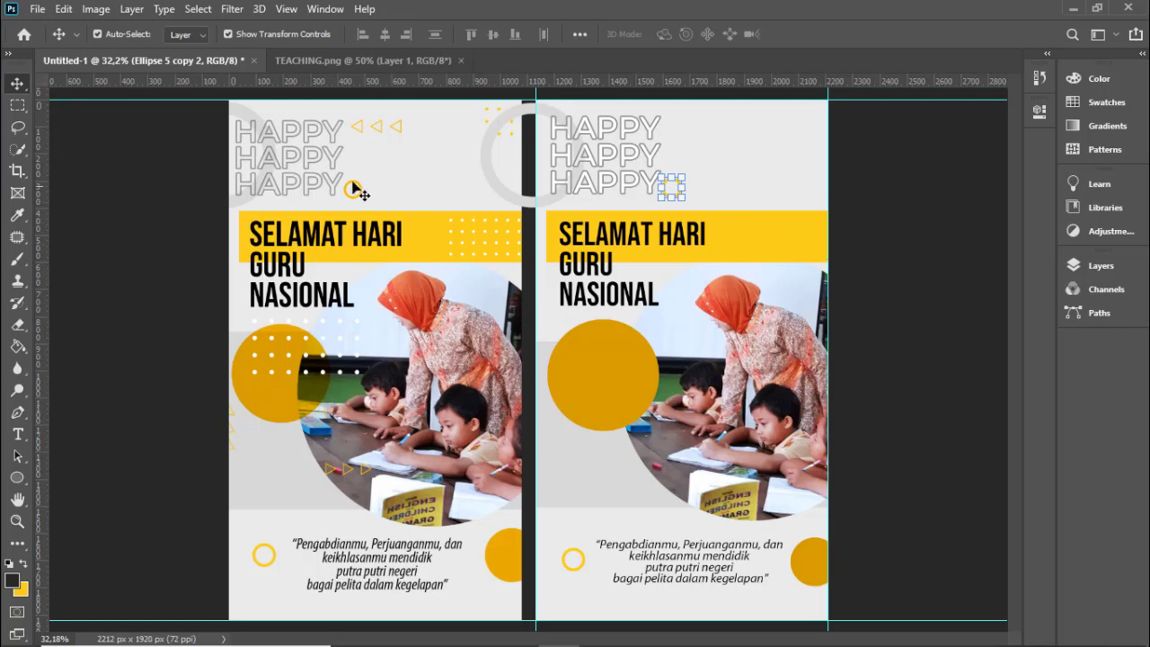
- Draw a small 3-sided yellow-outlined triangle right of the top HAPPY line
scroll(372, 127, "up", 1)
scroll(770, 136, "up", 2)
scroll(770, 135, "up", 3)
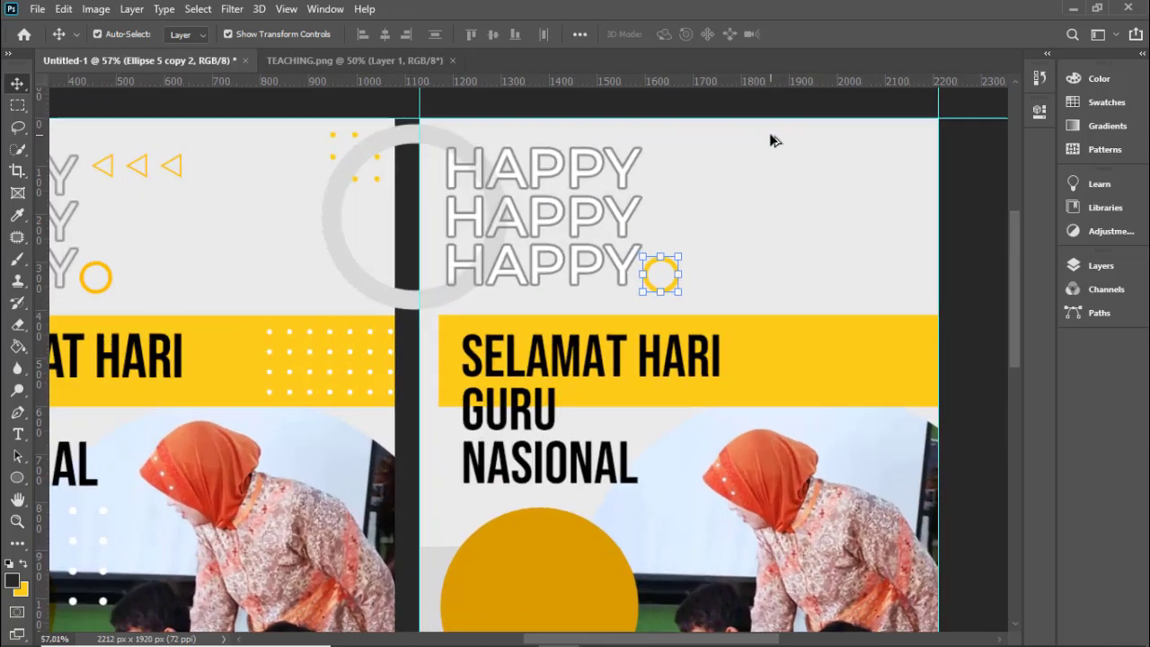
scroll(667, 118, "down", 1)
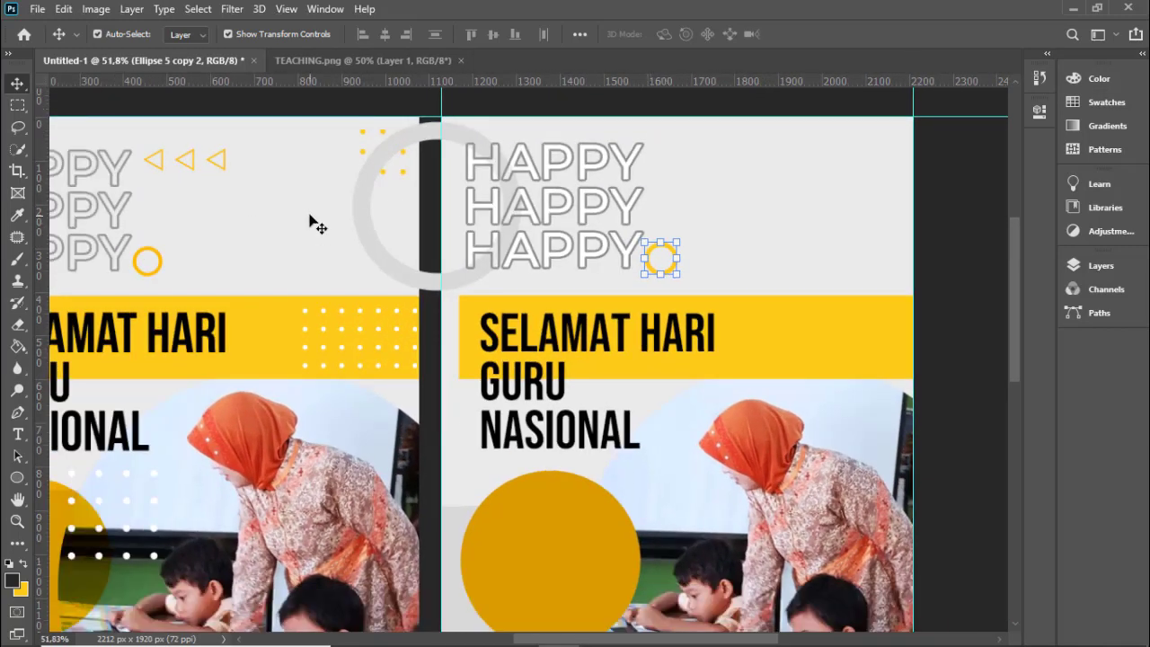
right_click(18, 476)
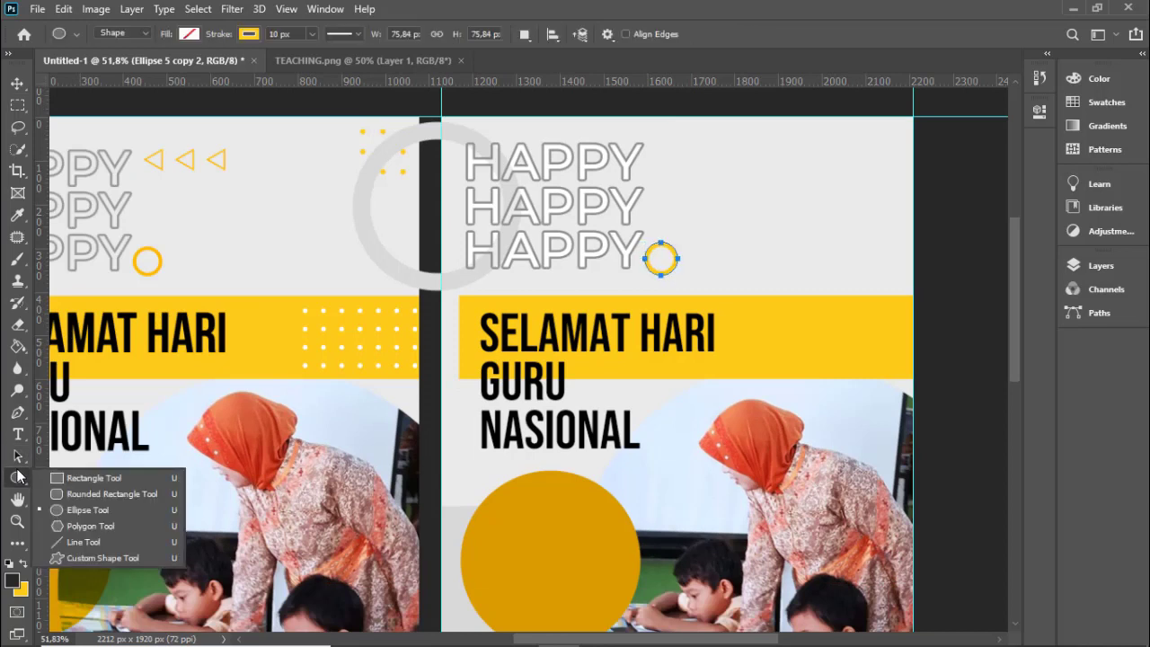
left_click(79, 526)
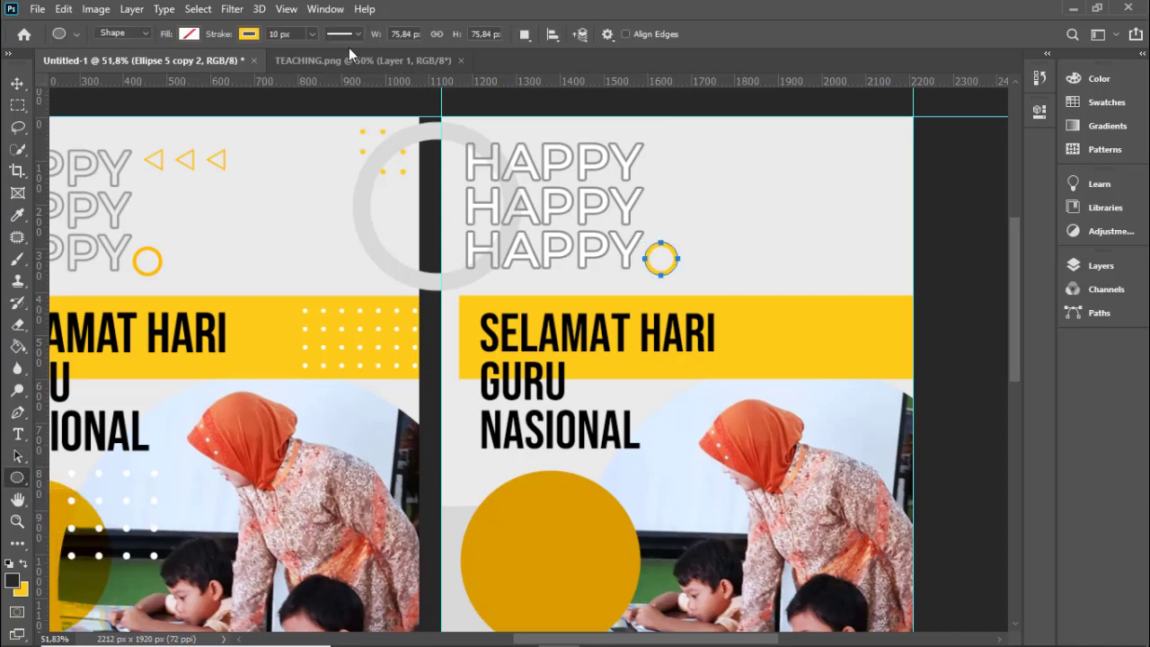
key("shift+u")
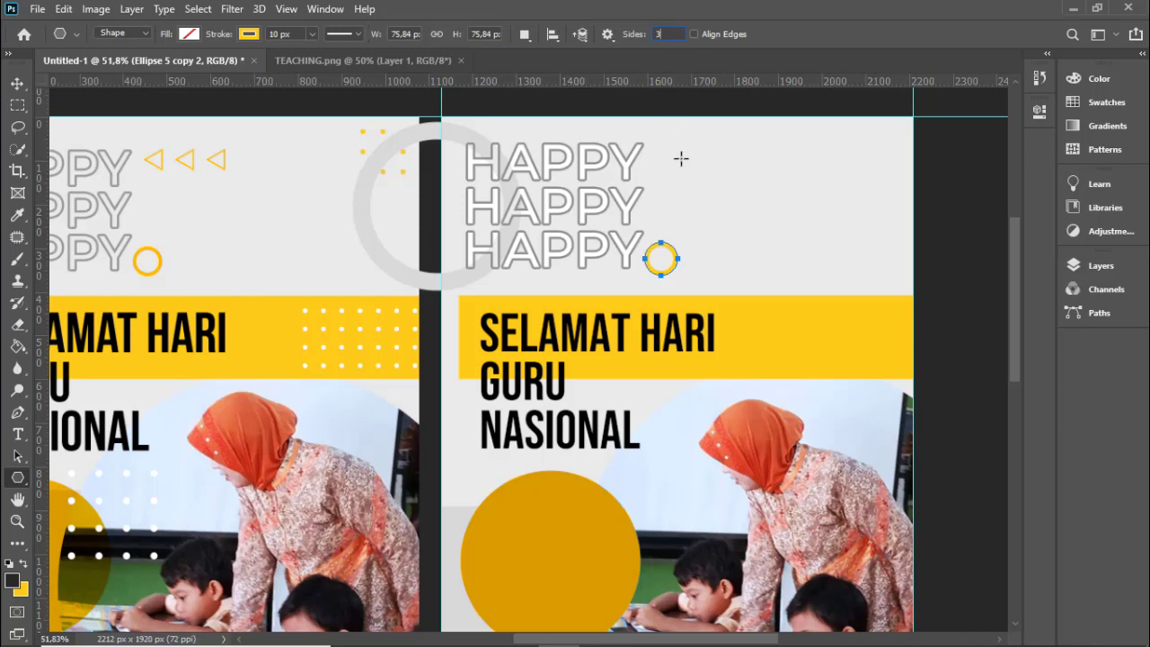
mouse_move(678, 158)
left_mouse_down()
mouse_move(690, 171)
mouse_move(670, 158)
left_mouse_up()
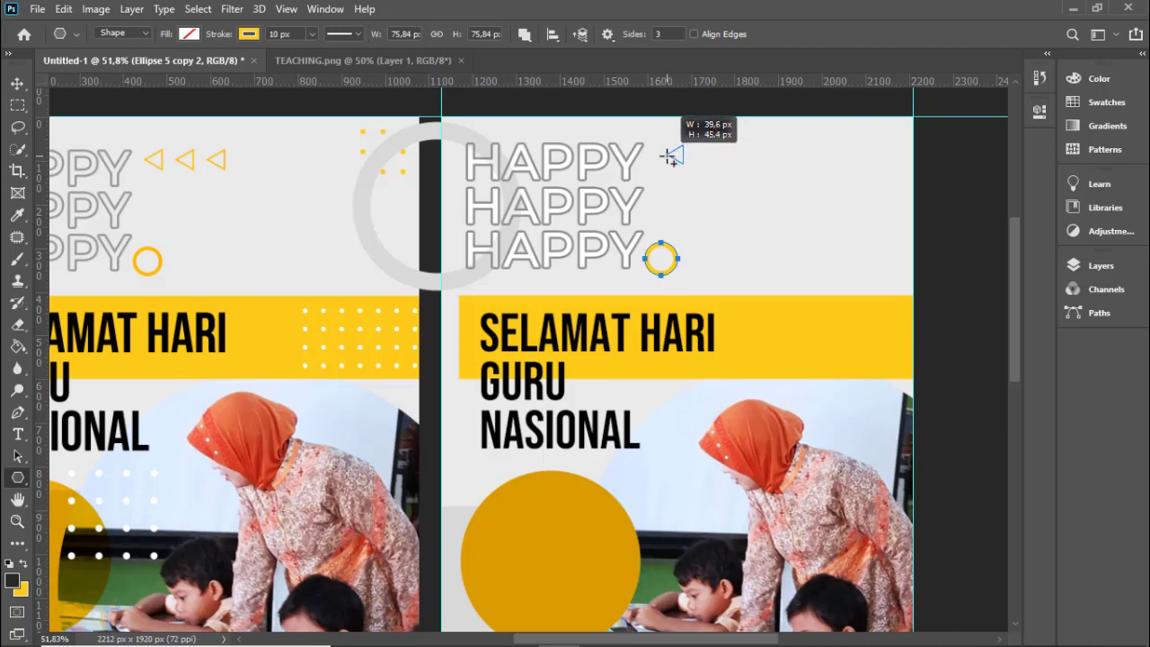
left_click_drag(670, 157, 670, 158)
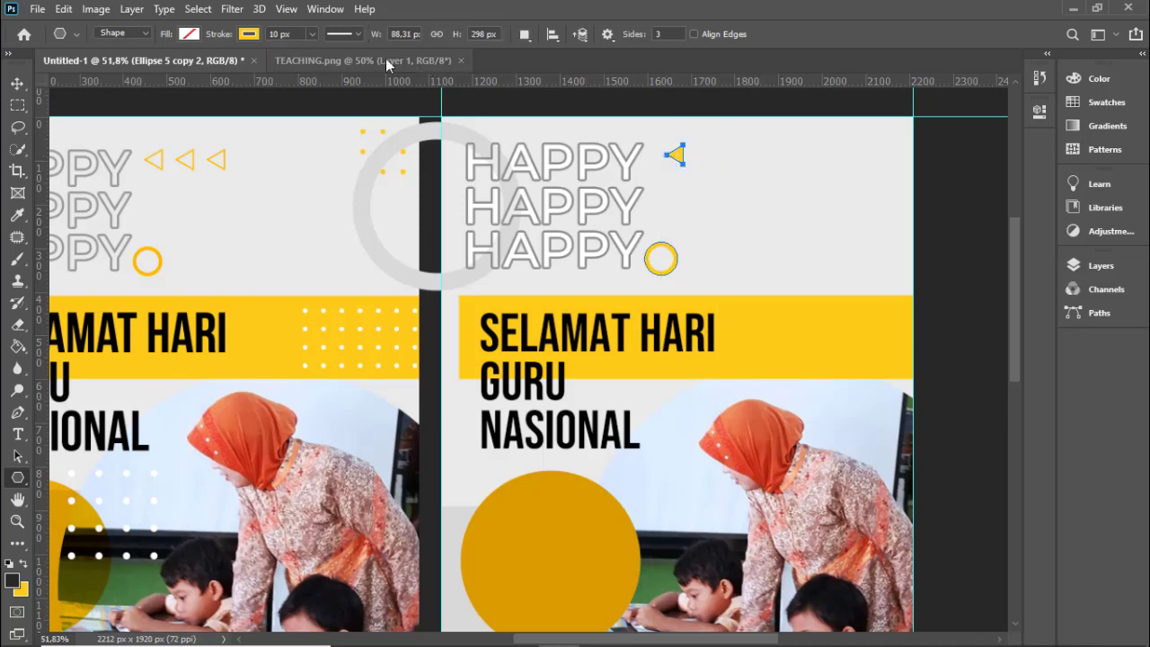
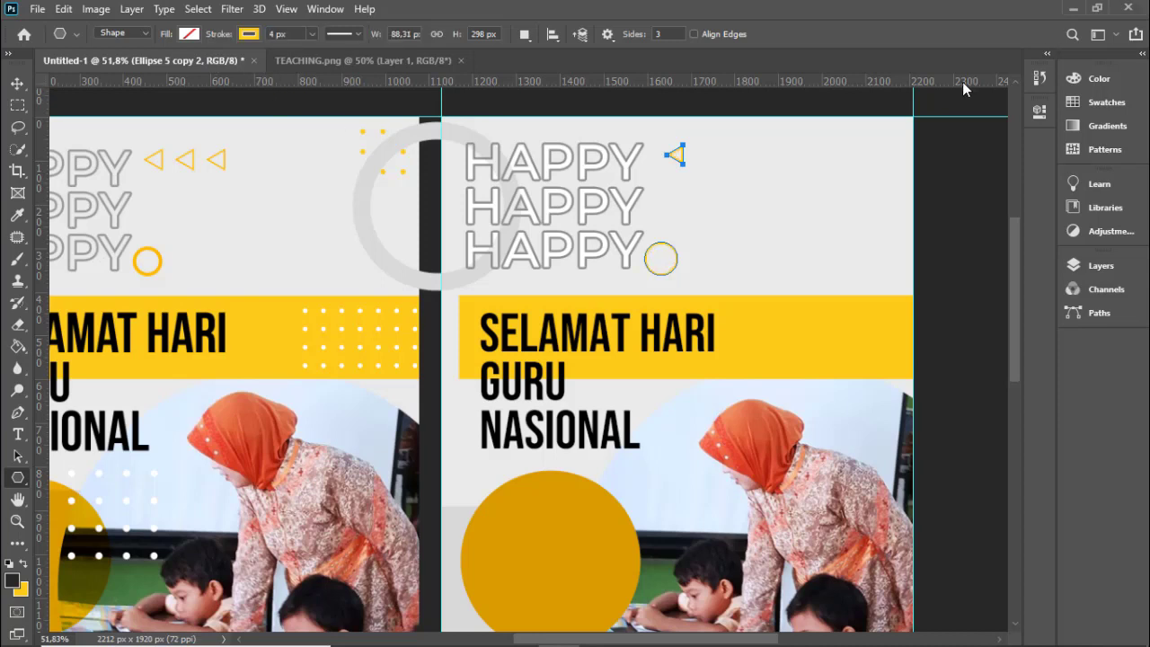
- Remove the small solid yellow triangle beside HAPPY and add a new empty layer
left_click(25, 87)
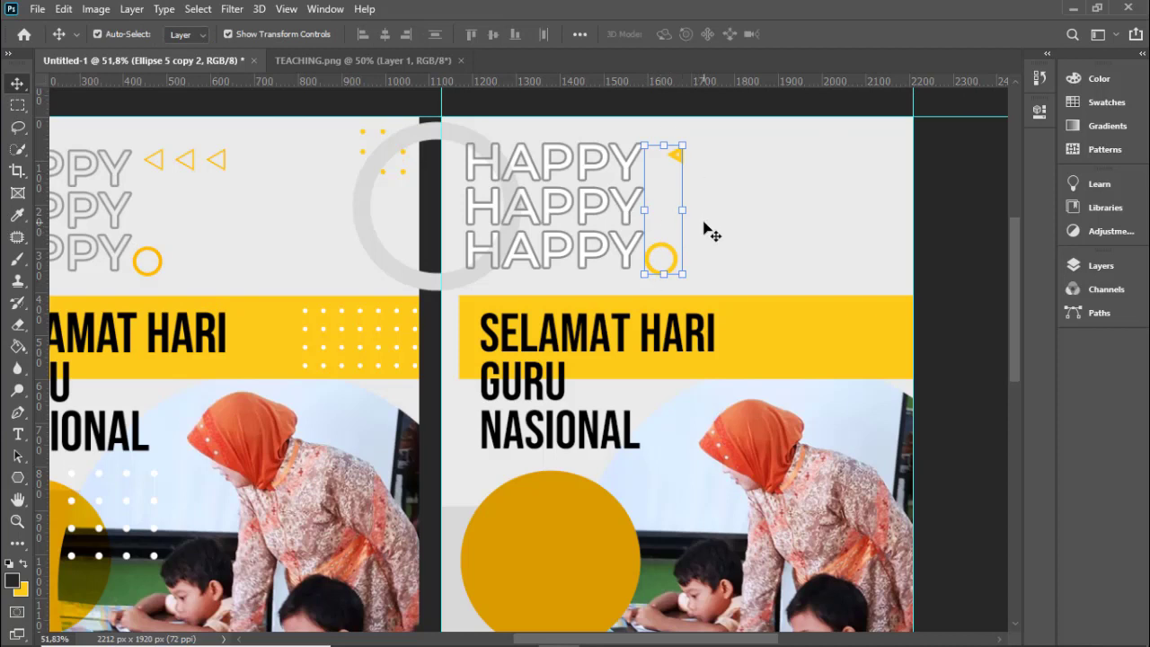
key("ctrl+z")
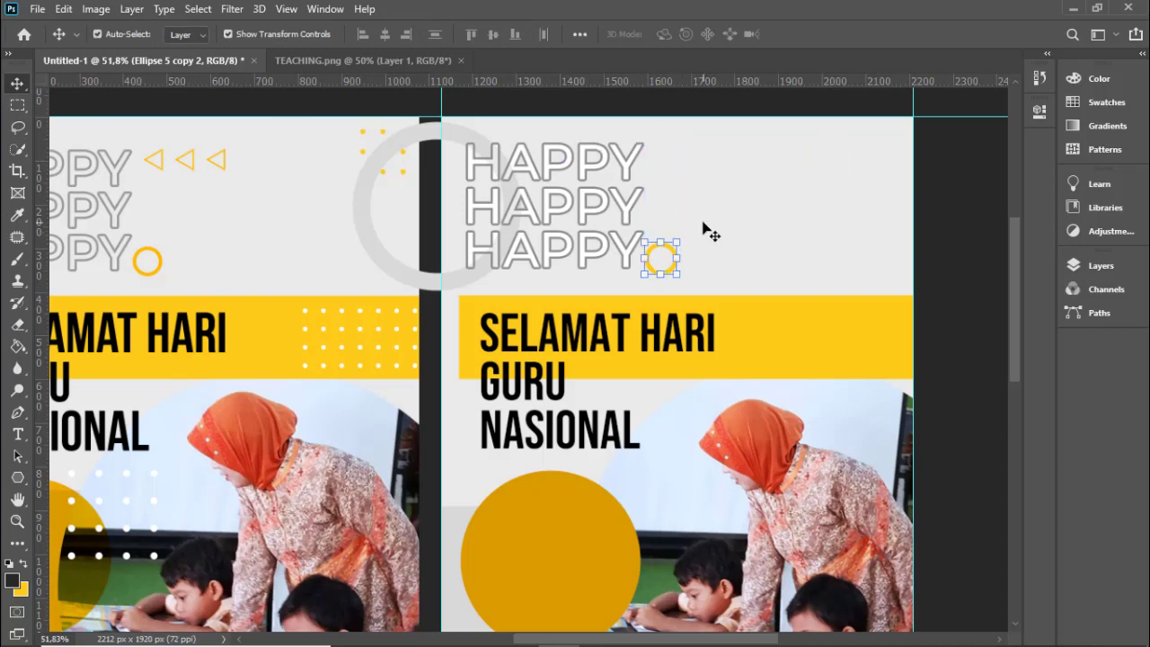
left_click(1092, 263)
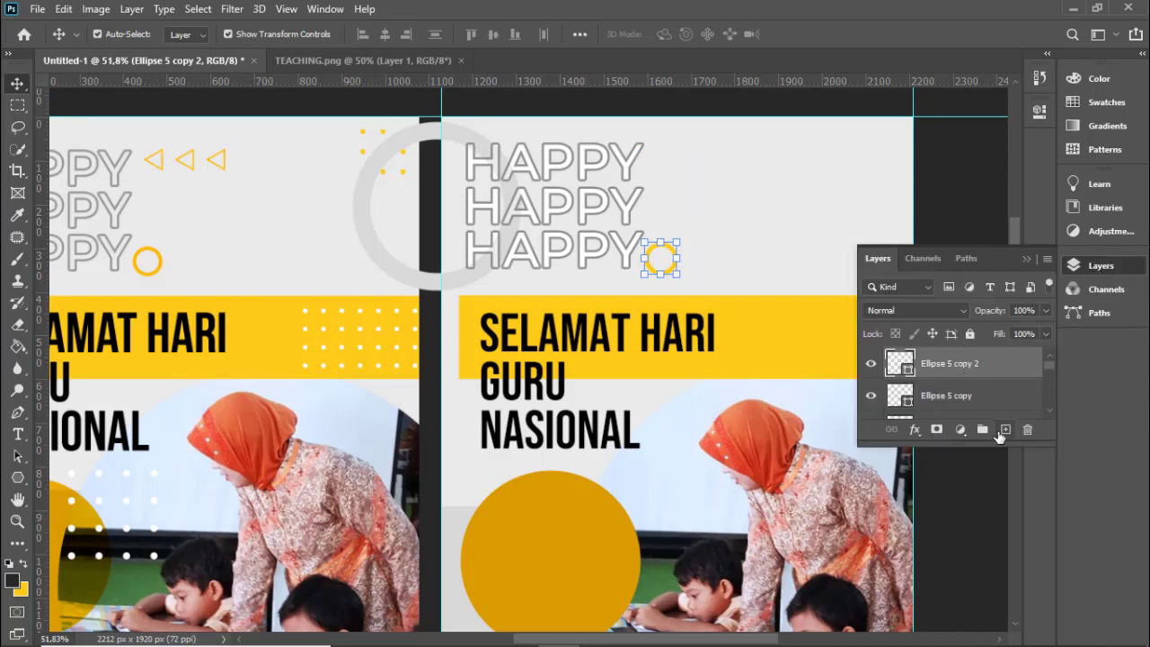
left_click(1004, 429)
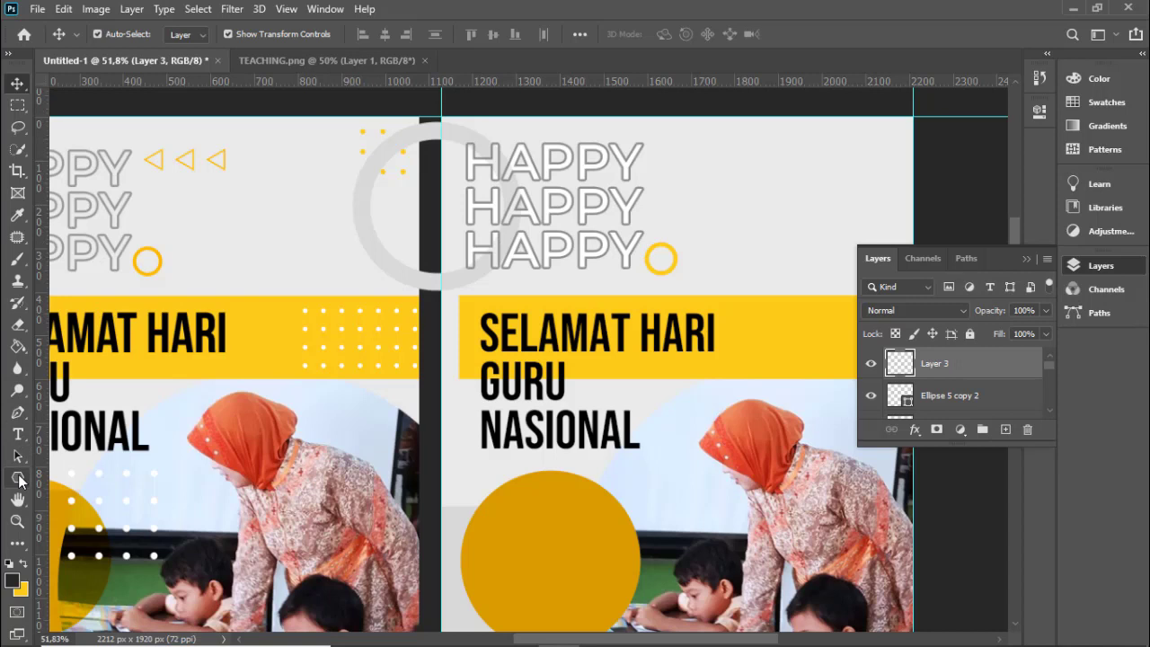
- Draw a small left-pointing triangle beside HAPPY with the Polygon Tool
left_click(18, 481)
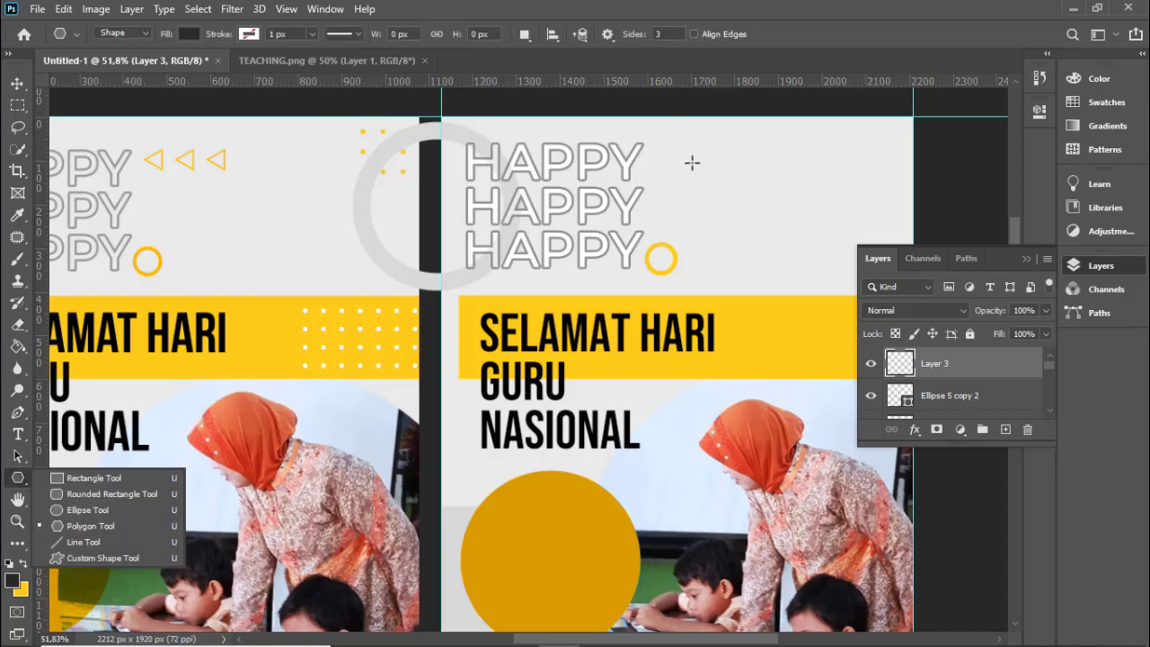
left_click_drag(697, 165, 686, 166)
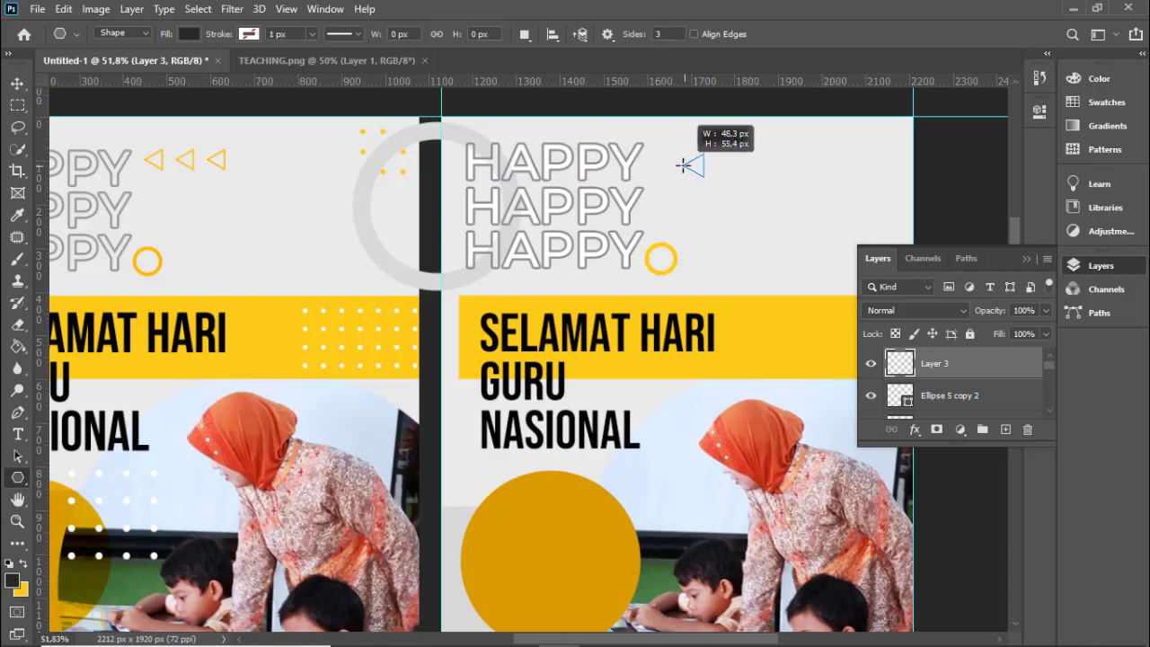
left_click_drag(690, 165, 688, 165)
- Give the triangle a 4 px yellow stroke with no fill, then deselect it
left_click(252, 35)
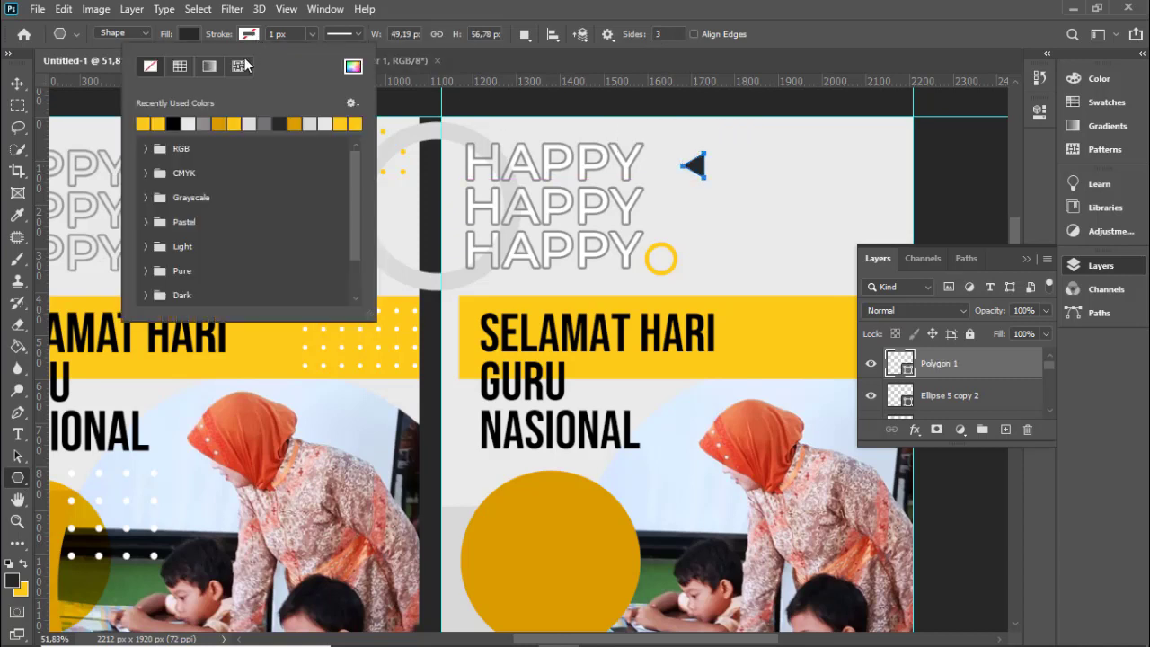
left_click(143, 123)
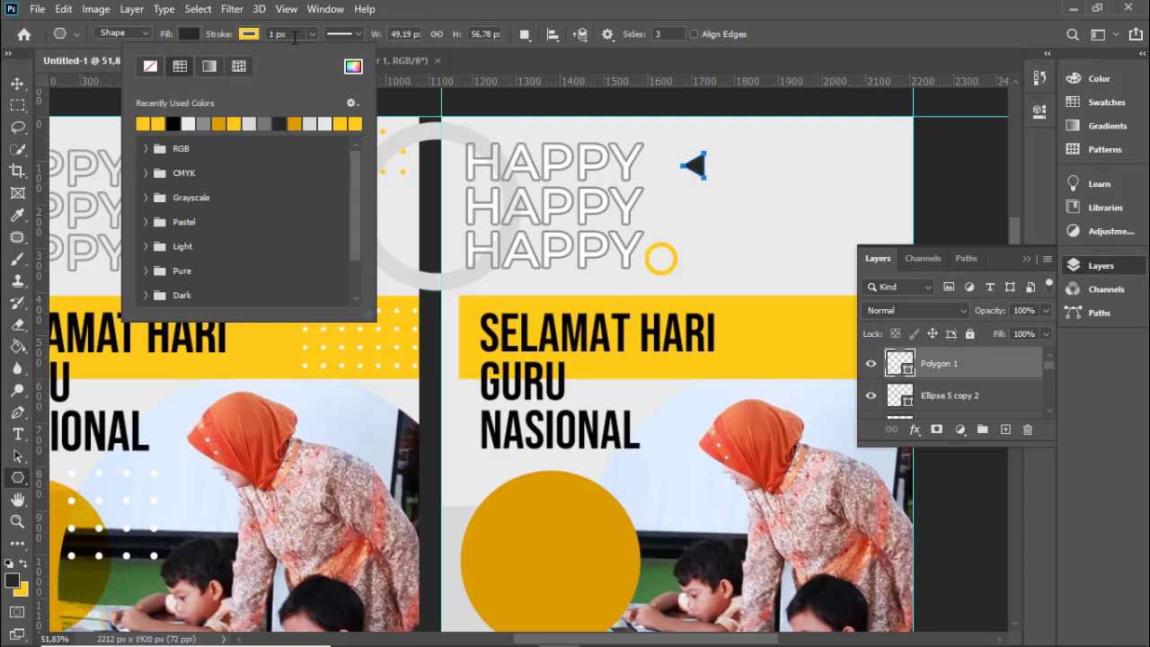
left_click(283, 34)
type("4")
key("Return")
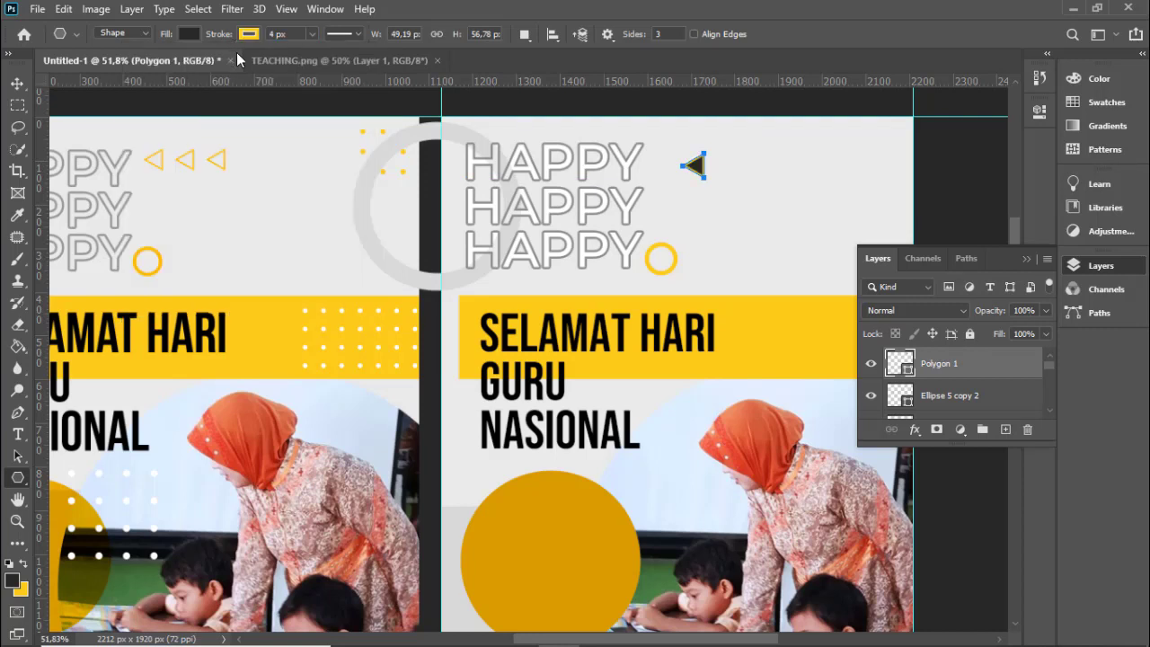
left_click(190, 34)
left_click(89, 65)
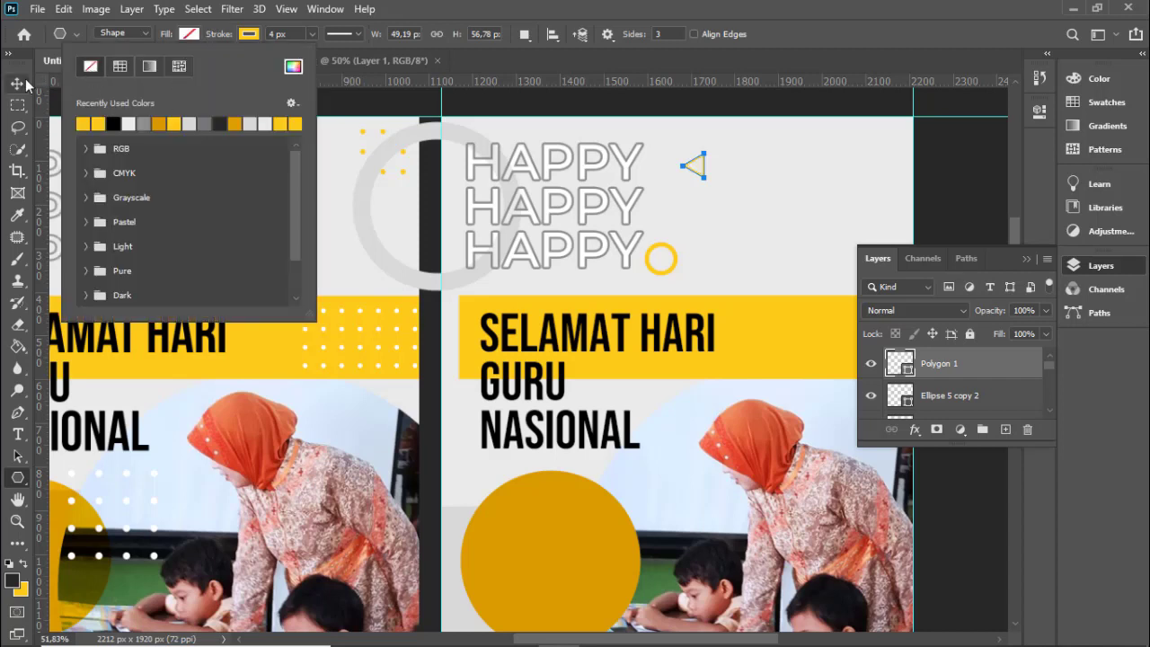
left_click(17, 83)
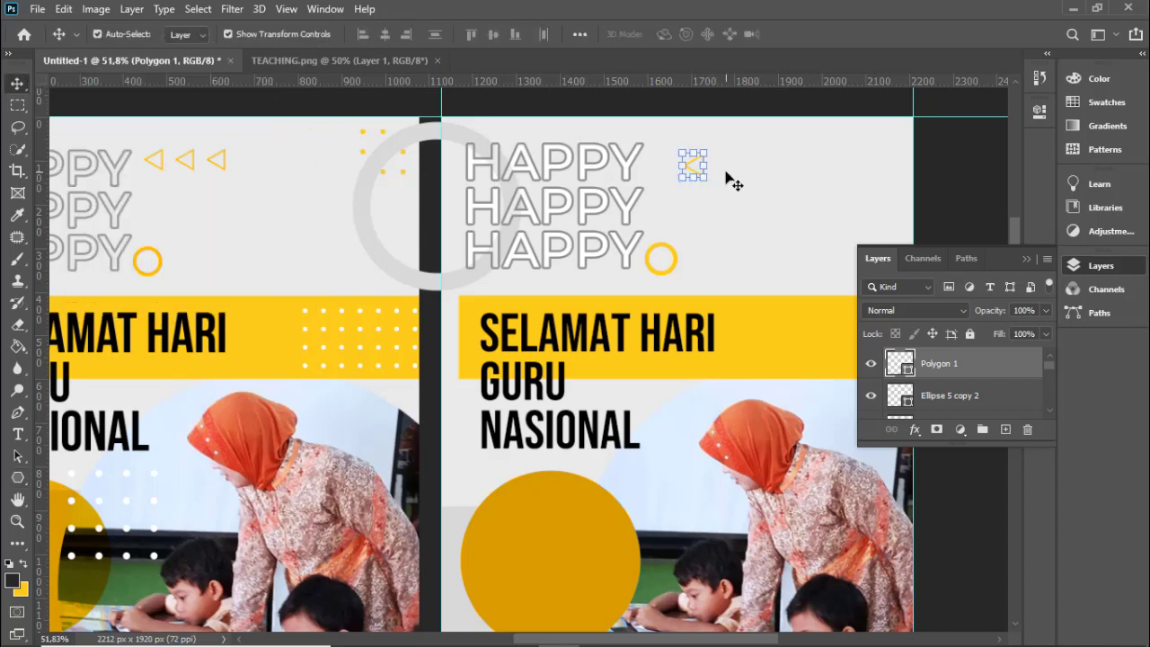
left_click(730, 181)
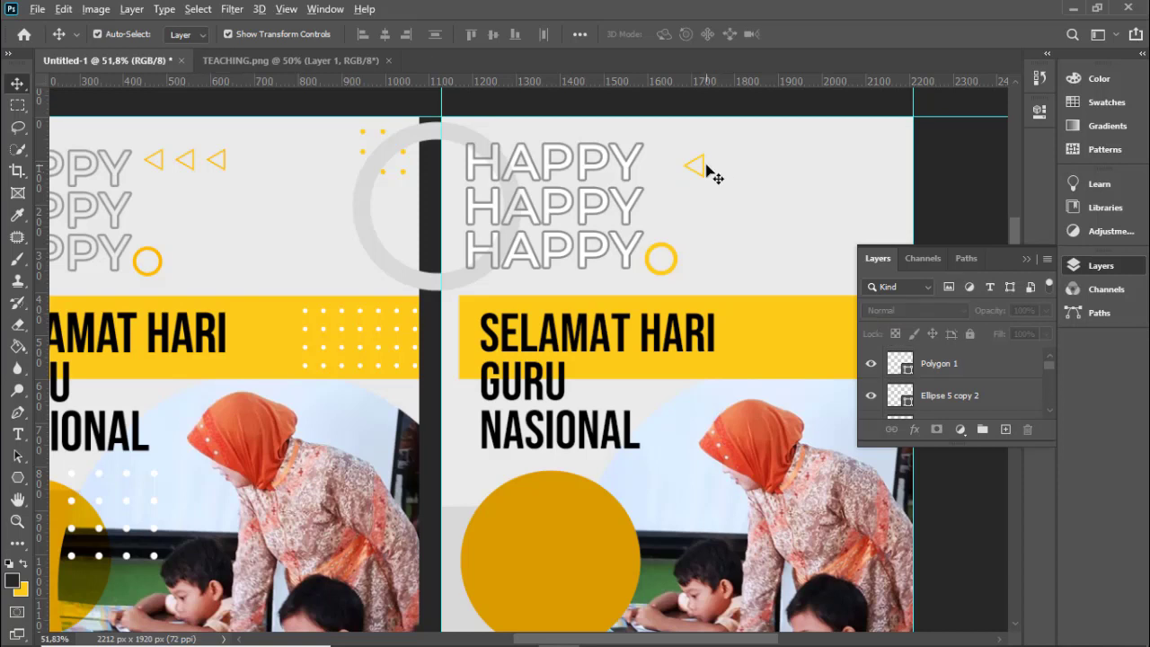
- Alt-drag a copy of the outlined triangle to its right and duplicate it again
scroll(706, 165, "up", 1)
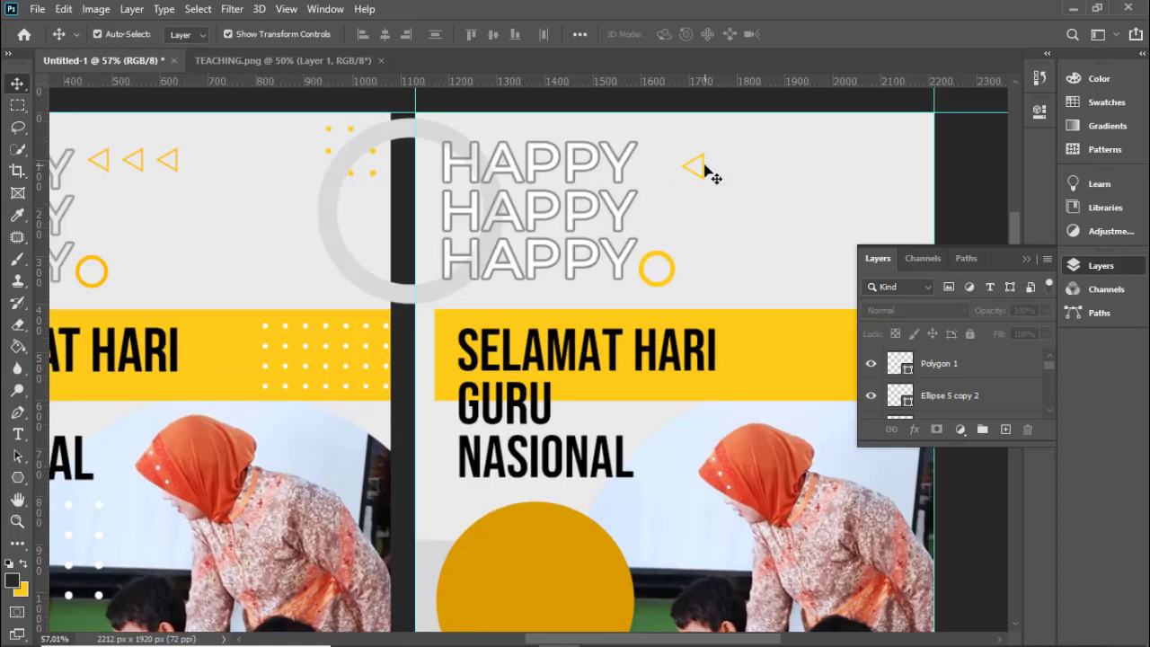
left_click(943, 364)
mouse_move(692, 167)
left_mouse_down()
mouse_move(693, 179)
mouse_move(730, 166)
left_mouse_up()
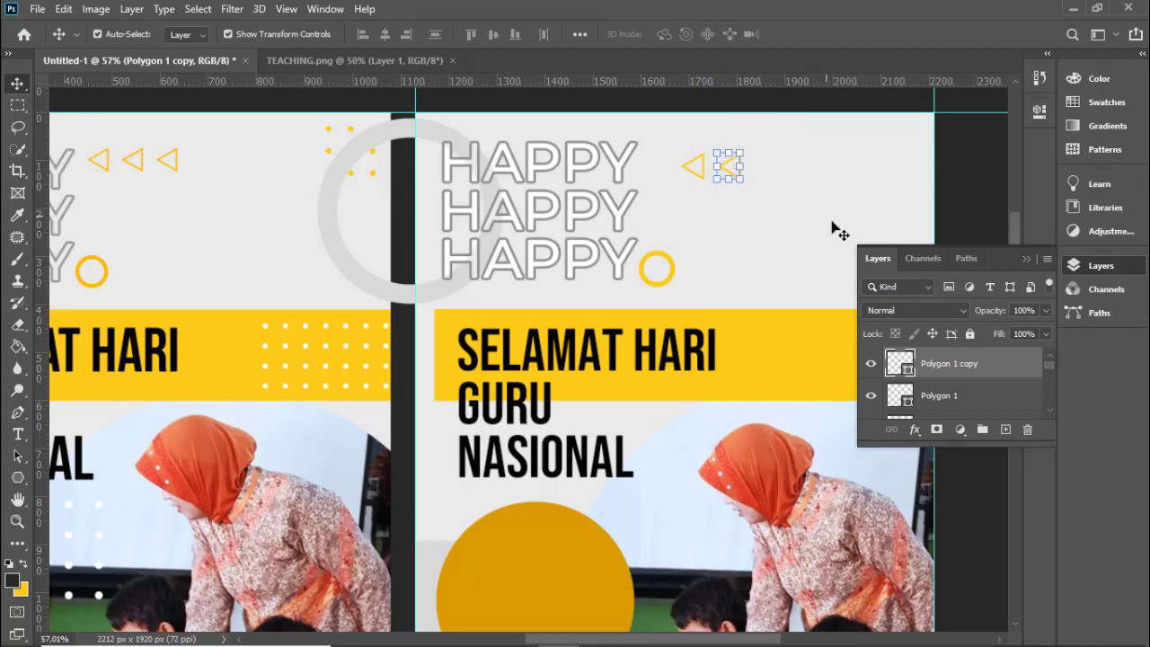
key("ctrl+j")
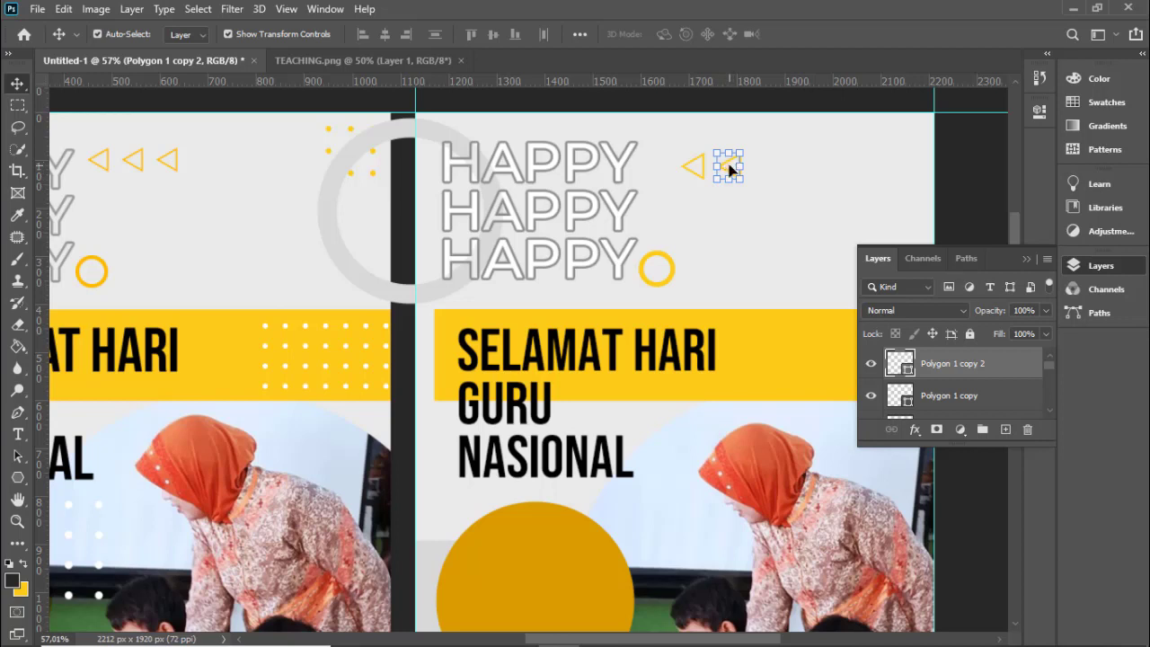
- Adjust which triangle copies are selected, trying and undoing a further move right
left_click(727, 166, "shift")
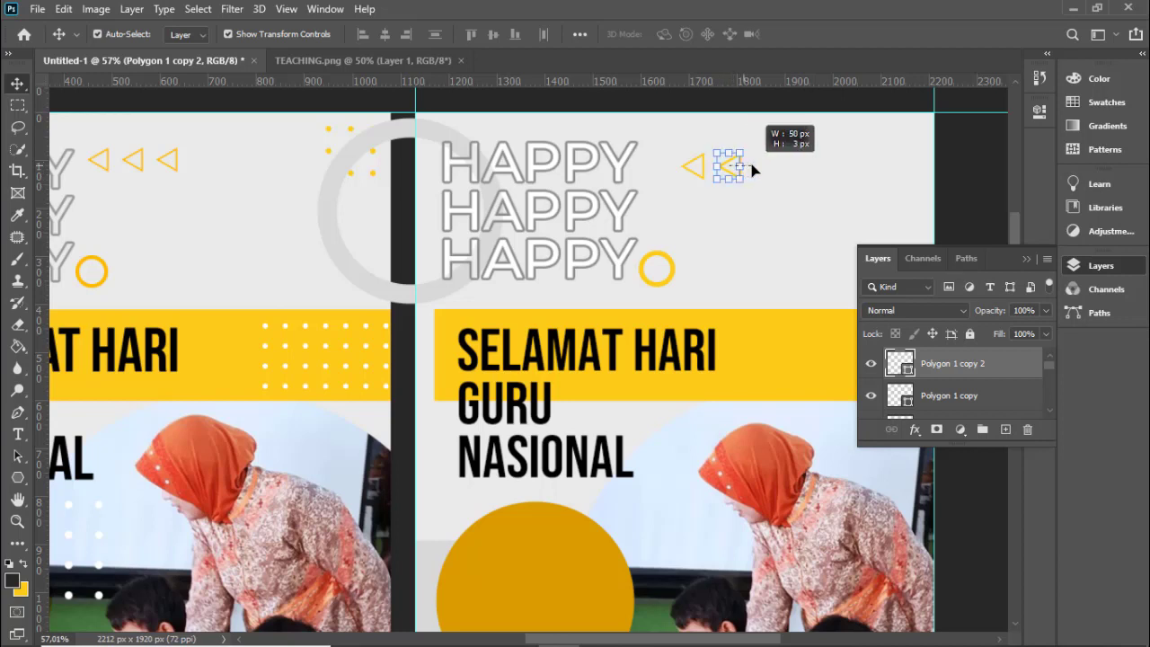
left_click(931, 363)
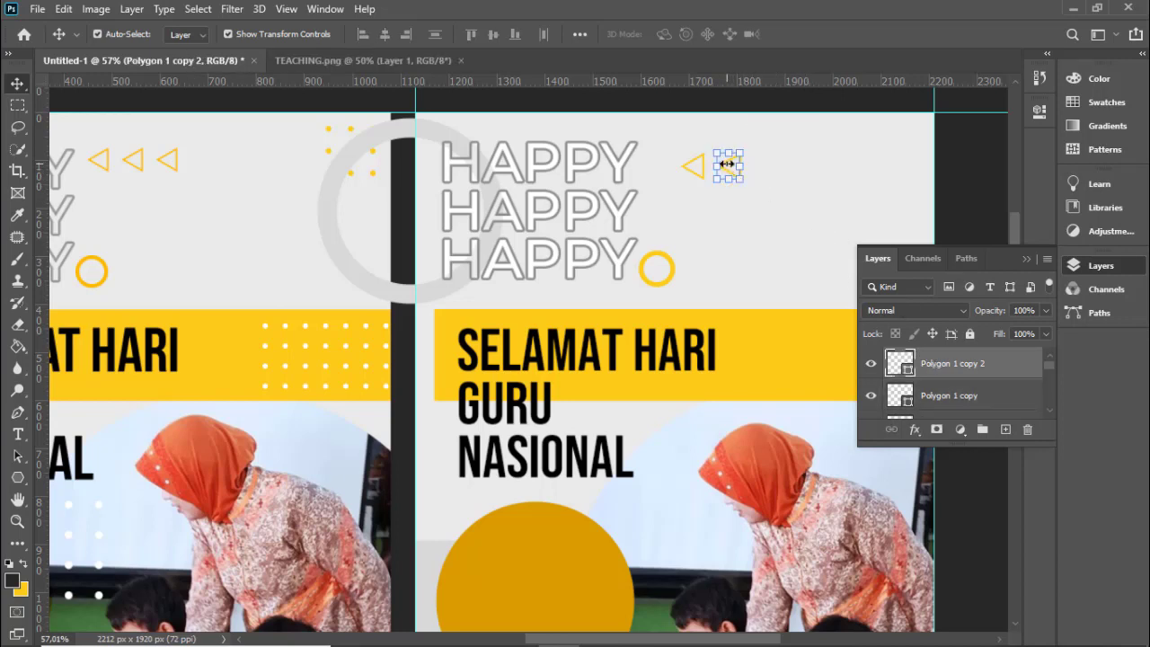
left_click(745, 160, "shift")
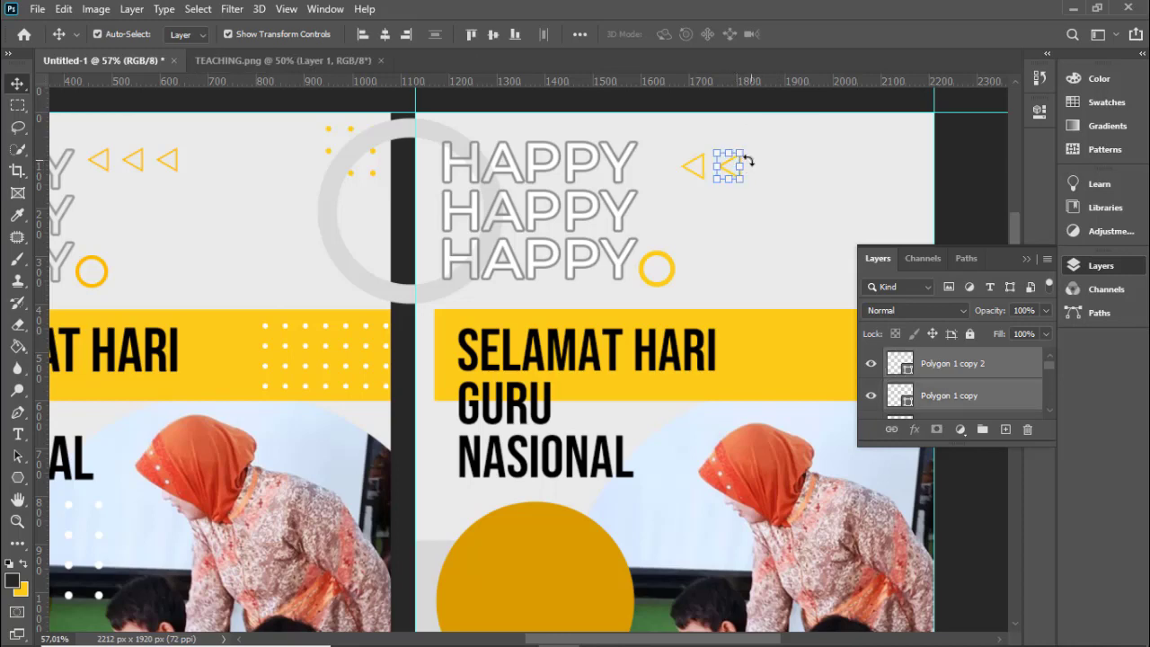
scroll(747, 162, "up", 1)
scroll(747, 161, "up", 1)
left_click(697, 161)
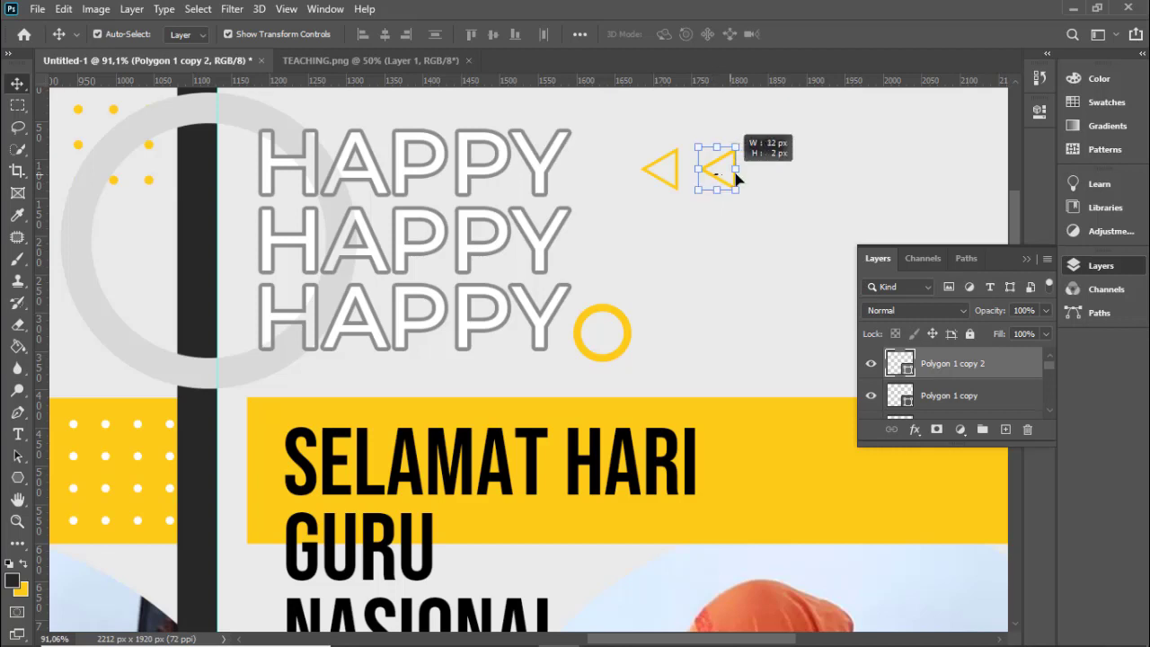
left_click(734, 180, "shift")
left_click_drag(731, 180, 750, 187)
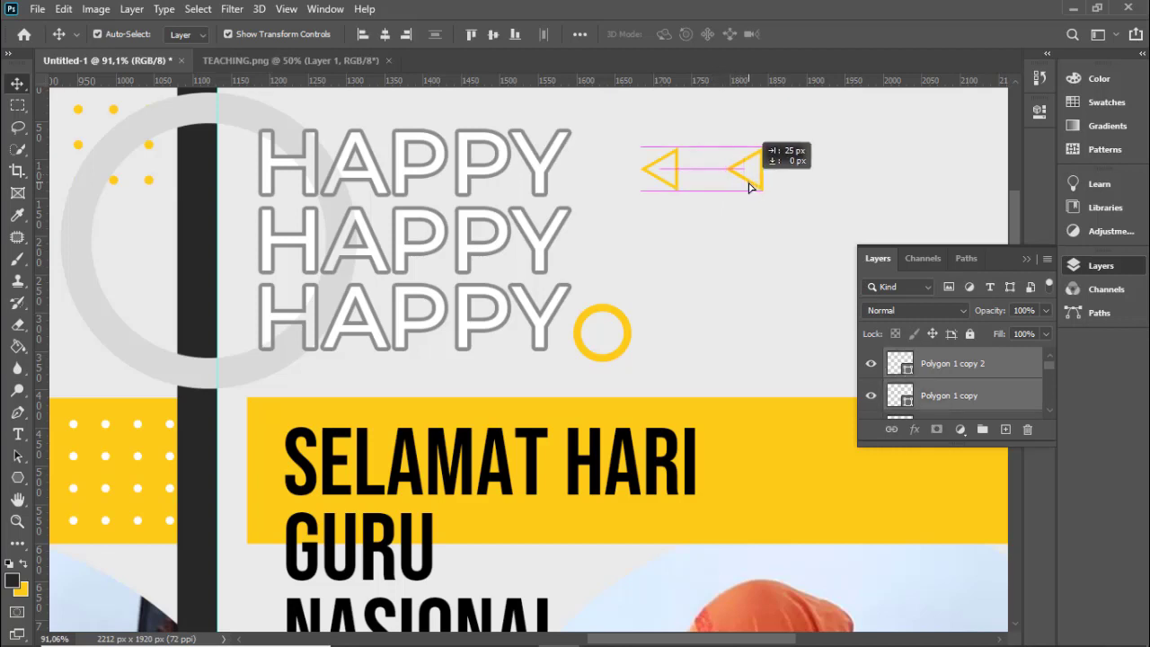
key("ctrl+z")
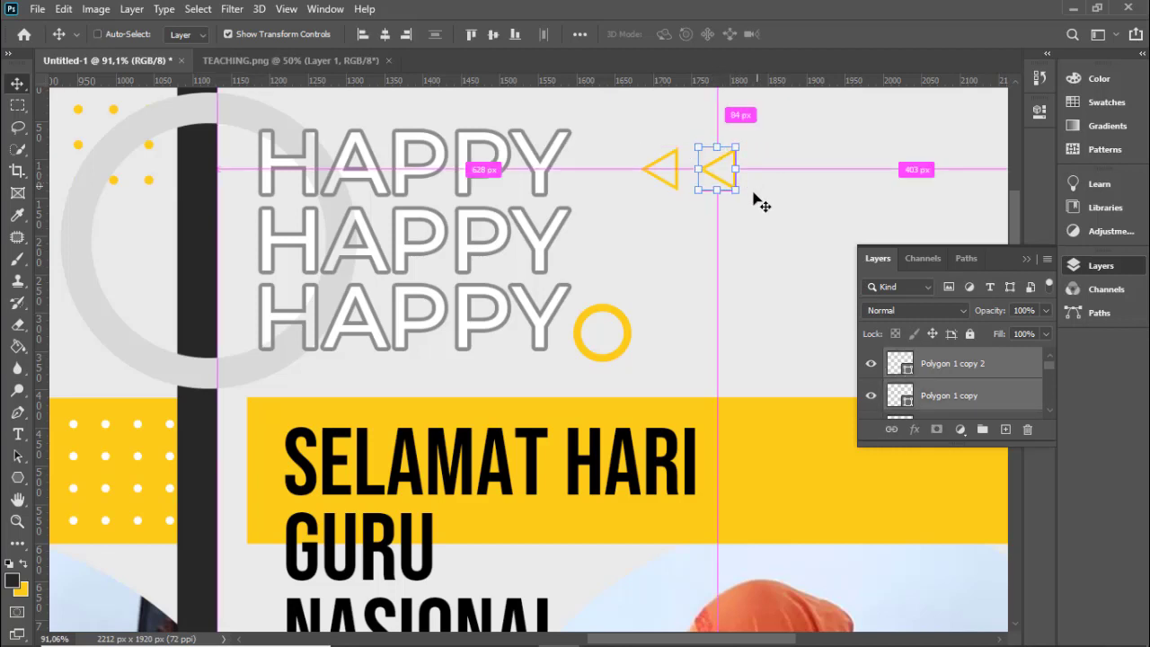
- Duplicate Polygon 1 copy 2 and move the third triangle right along the row
left_click(929, 363)
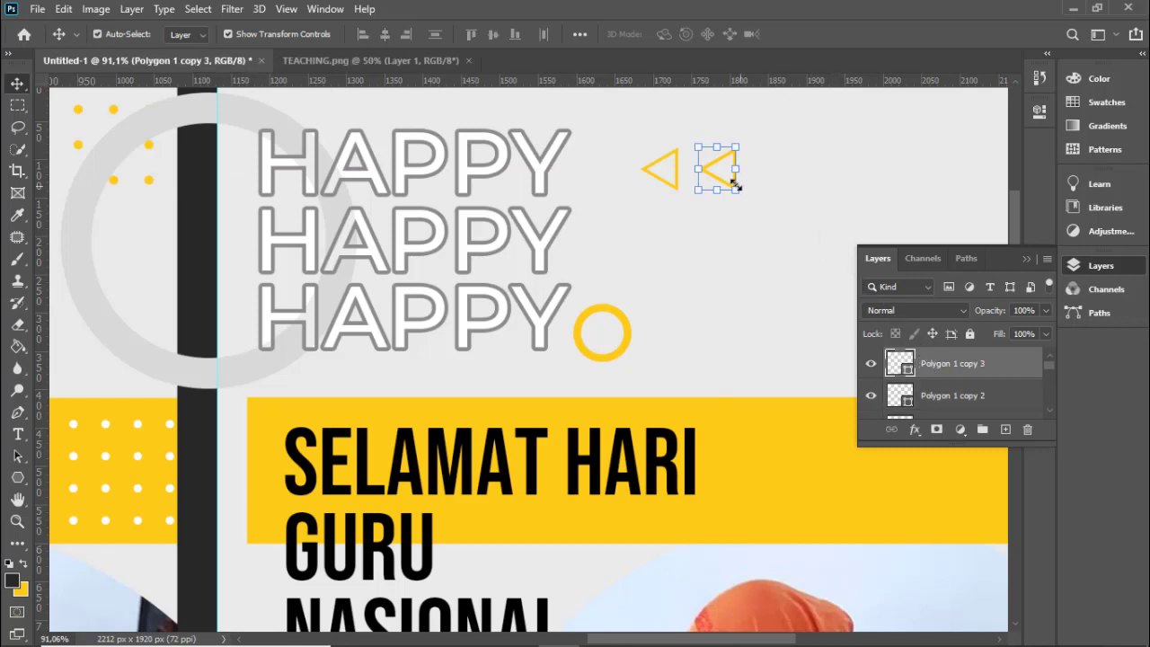
key("ctrl+j")
left_click_drag(718, 182, 776, 182)
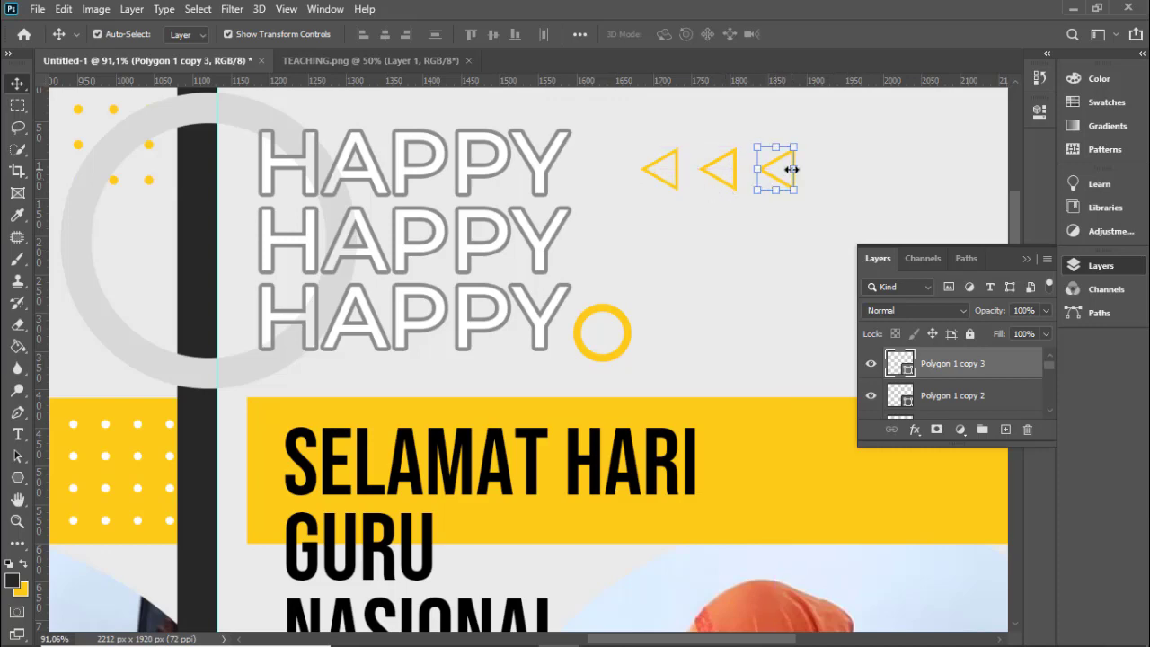
scroll(782, 185, "down", 2, "alt")
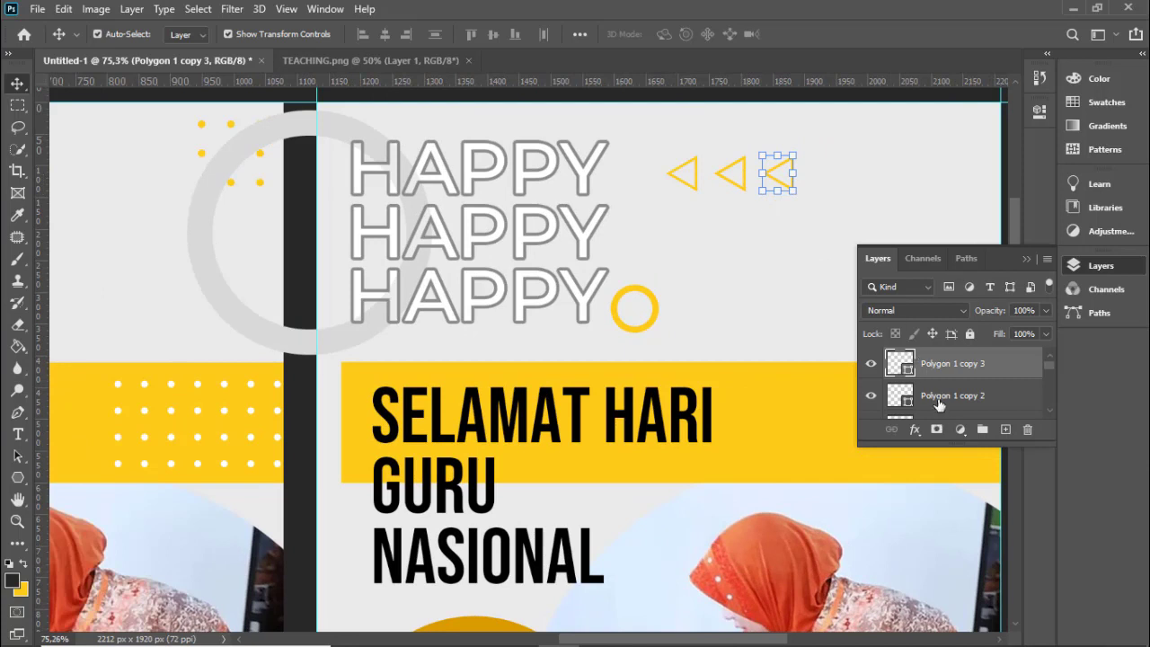
- Select the leftmost triangle layer, stepping through neighbouring layers to find it
left_click(942, 398, "shift")
scroll(942, 397, "down", 1)
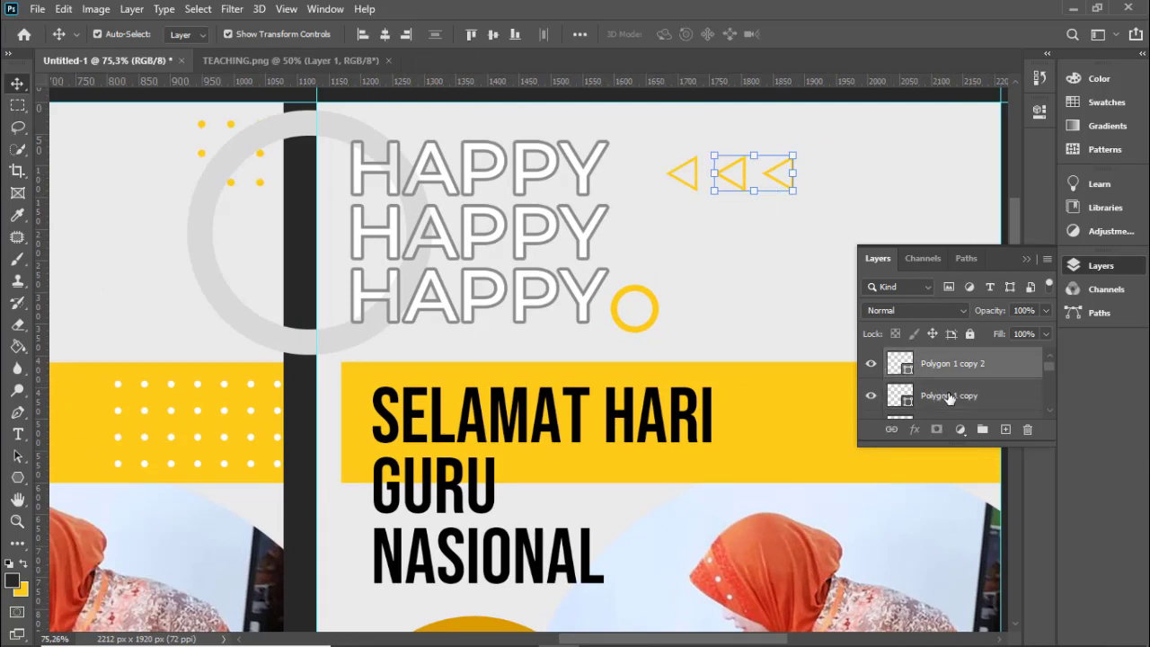
left_click(948, 398, "shift")
scroll(950, 398, "up", 1)
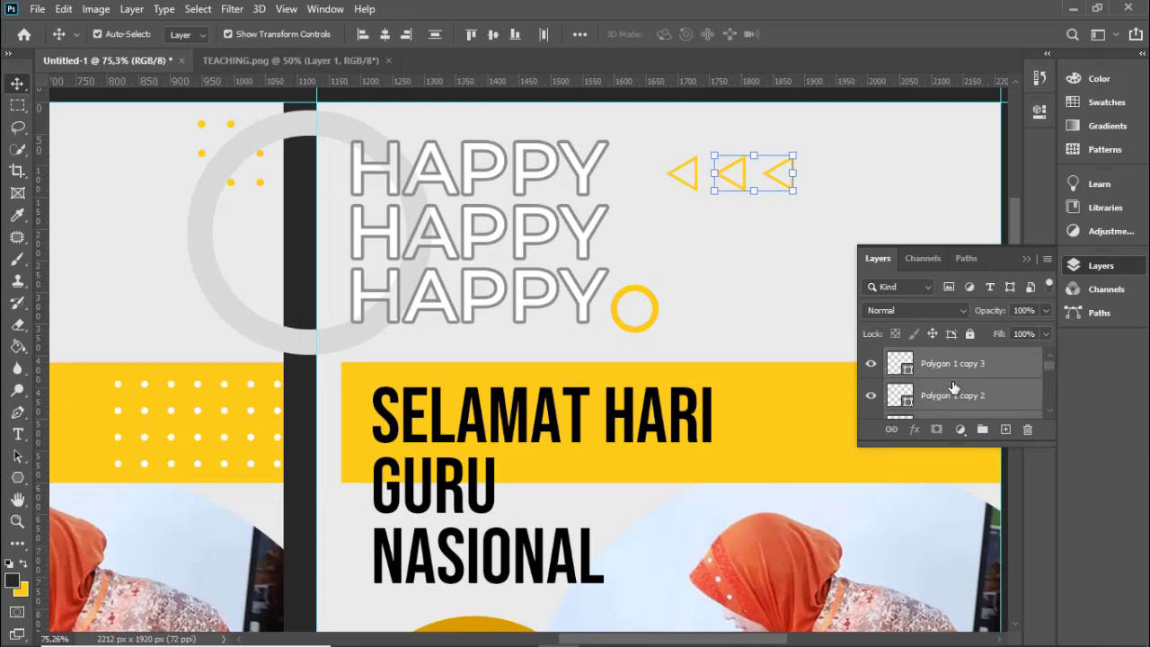
left_click(695, 188)
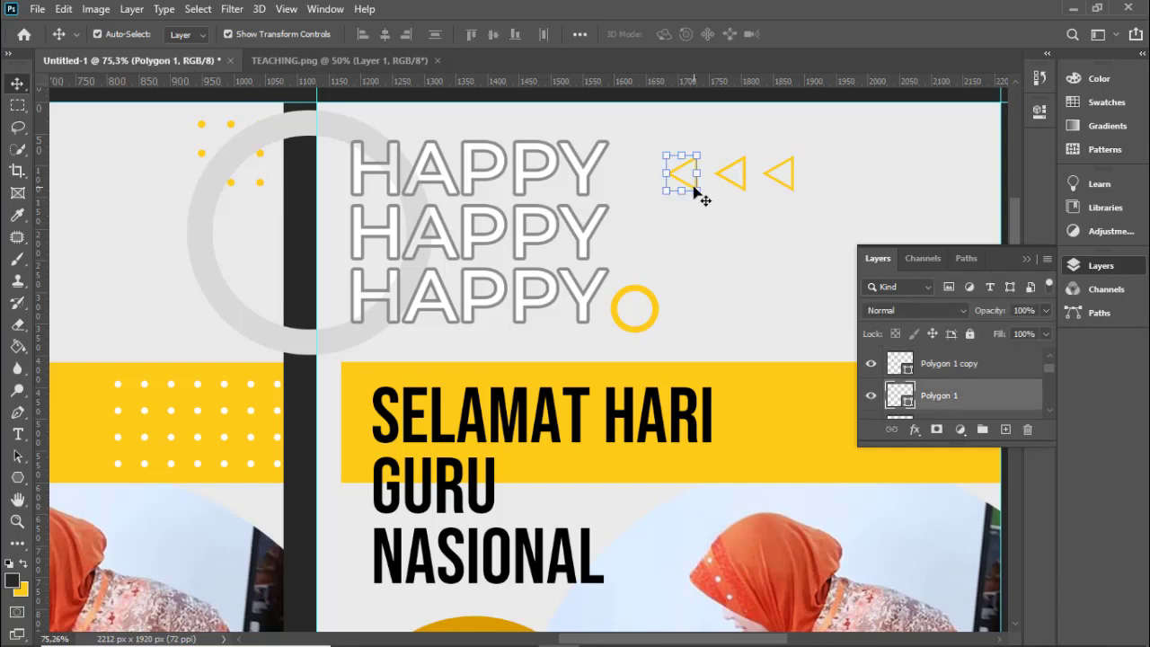
key("alt+bracketleft")
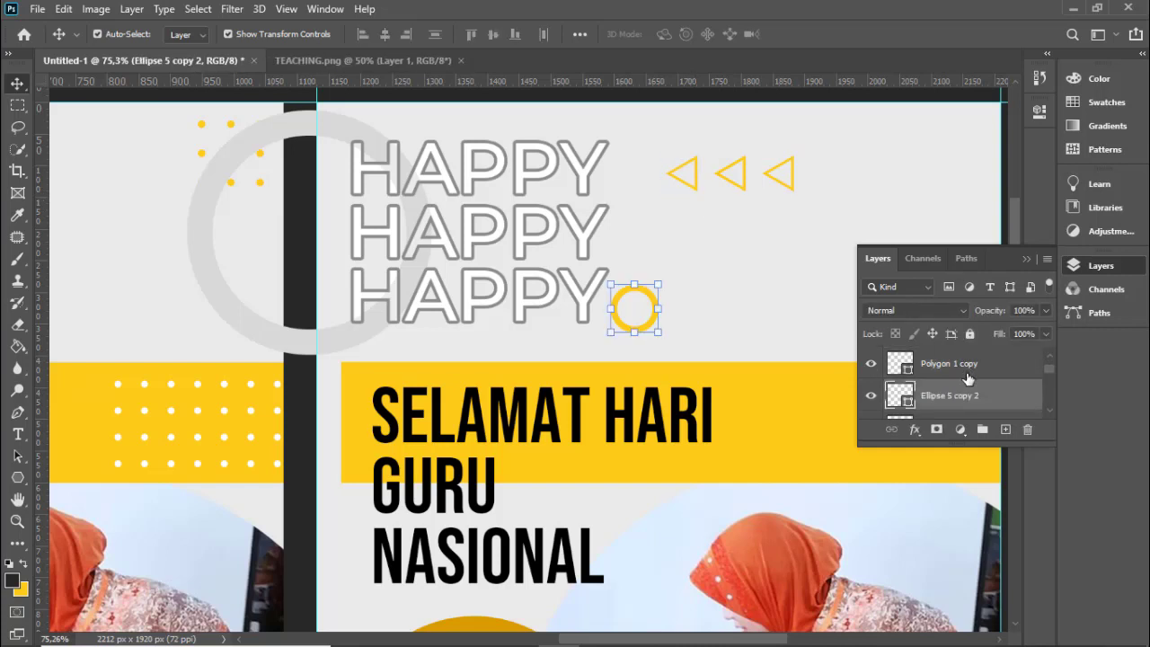
key("alt+bracketright")
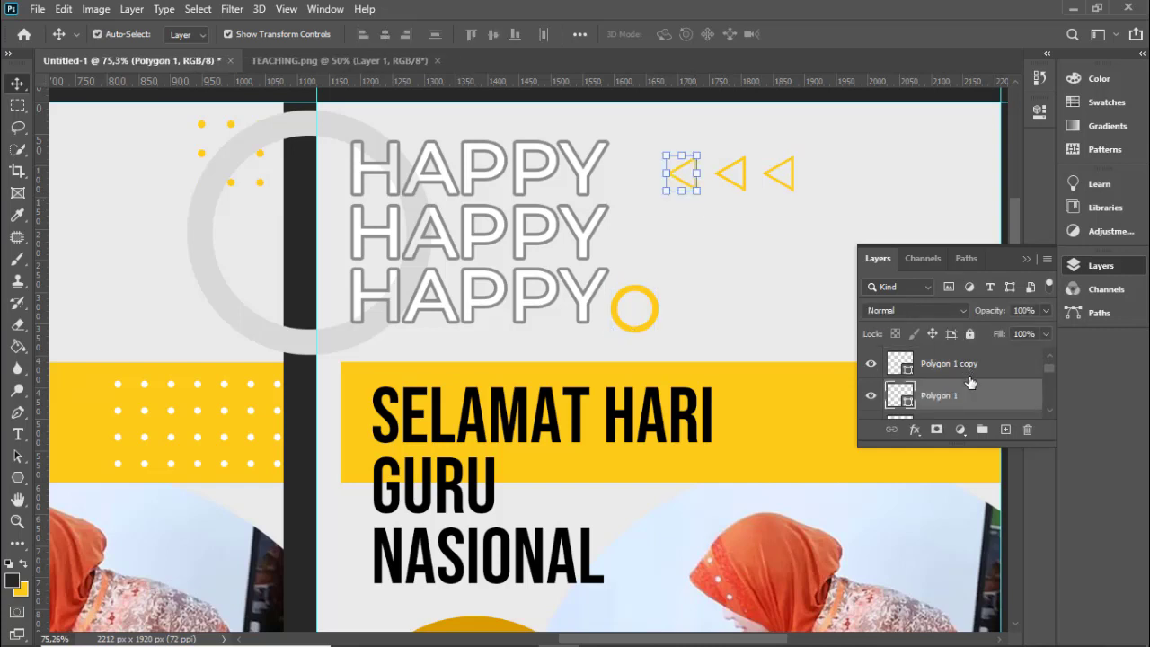
- Add the middle and third triangle layers and group all three into Group 1
left_click(969, 373, "ctrl")
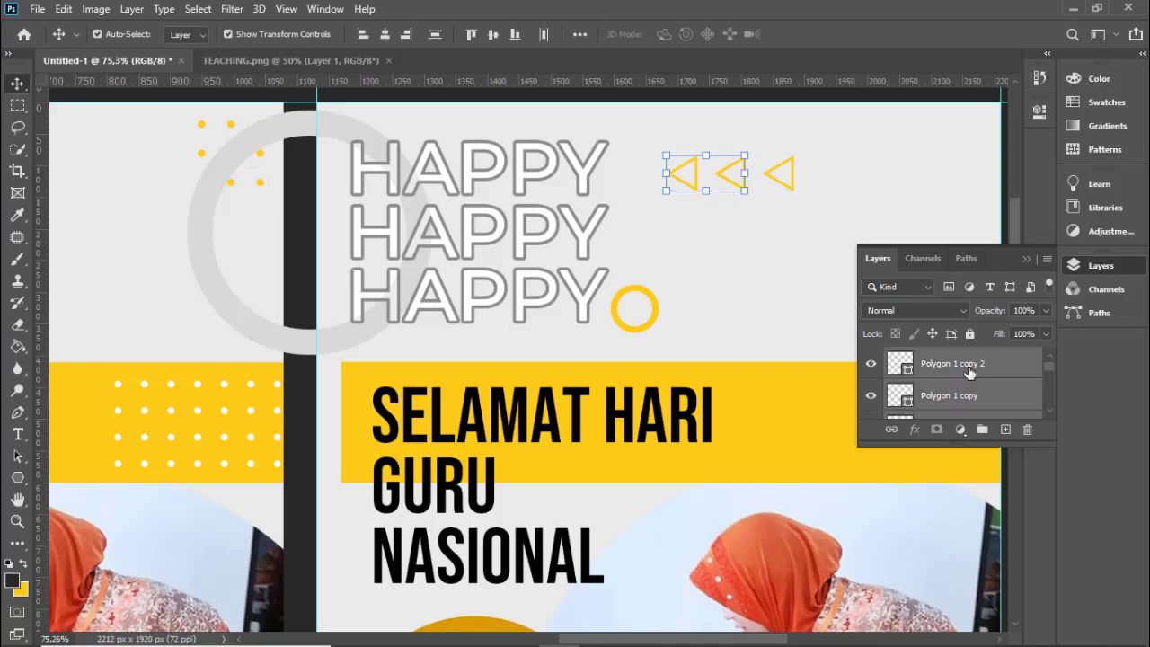
scroll(969, 373, "up", 1)
left_click(971, 373, "ctrl")
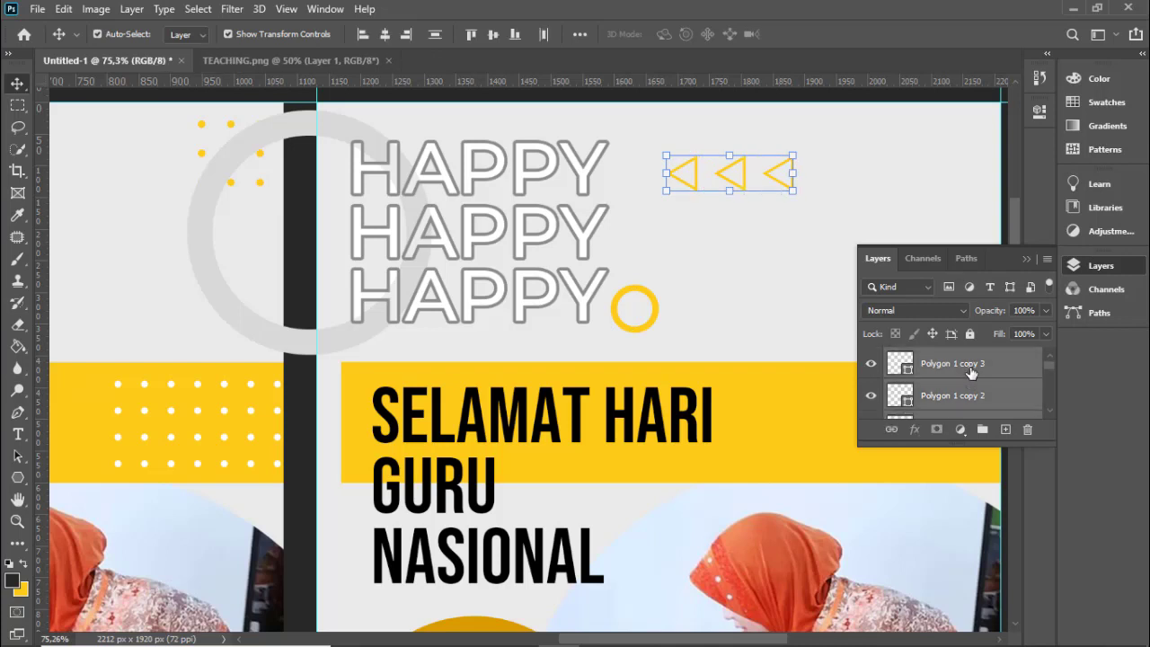
scroll(971, 372, "down", 3)
scroll(971, 372, "up", 1)
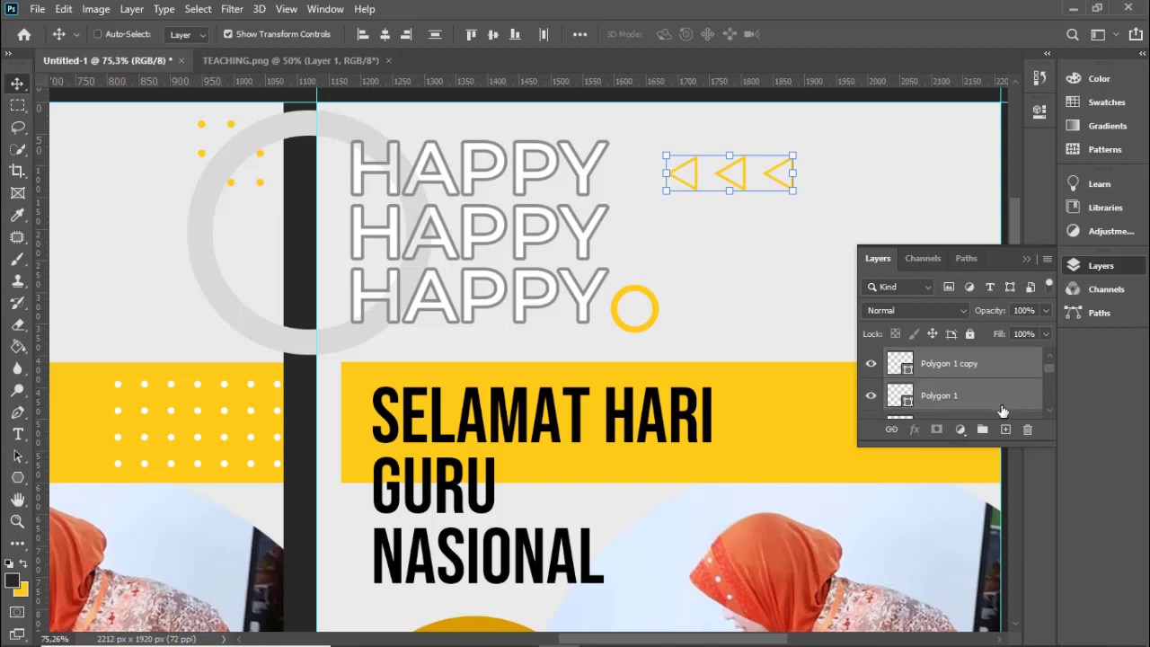
key("ctrl+g")
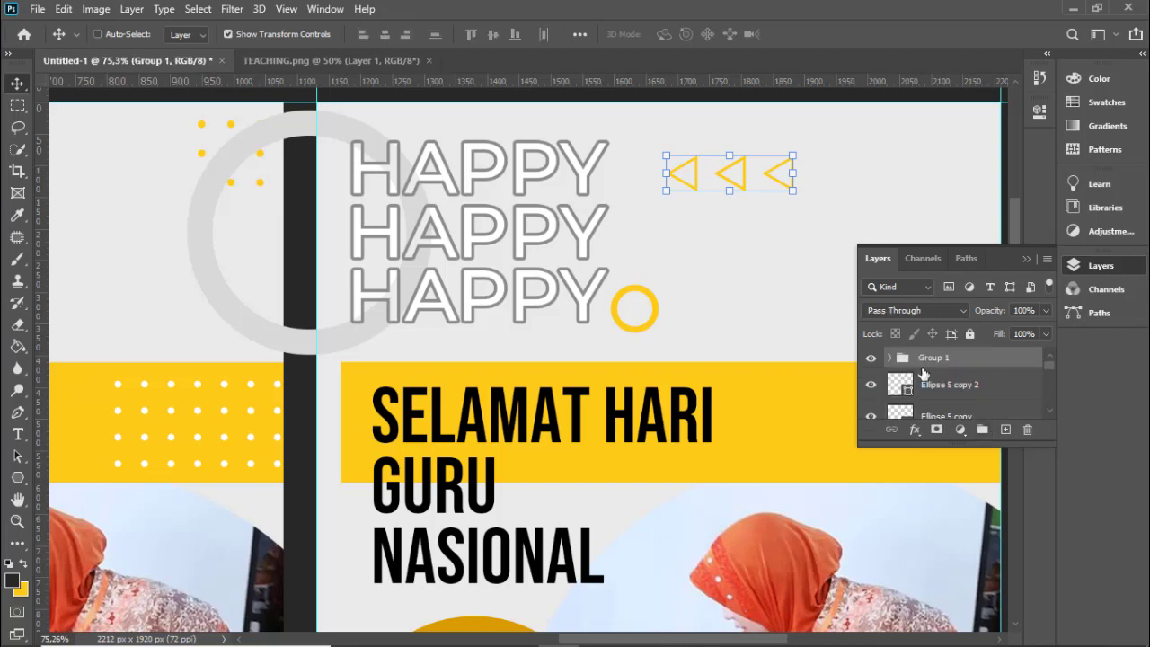
key("ctrl")
key("j")
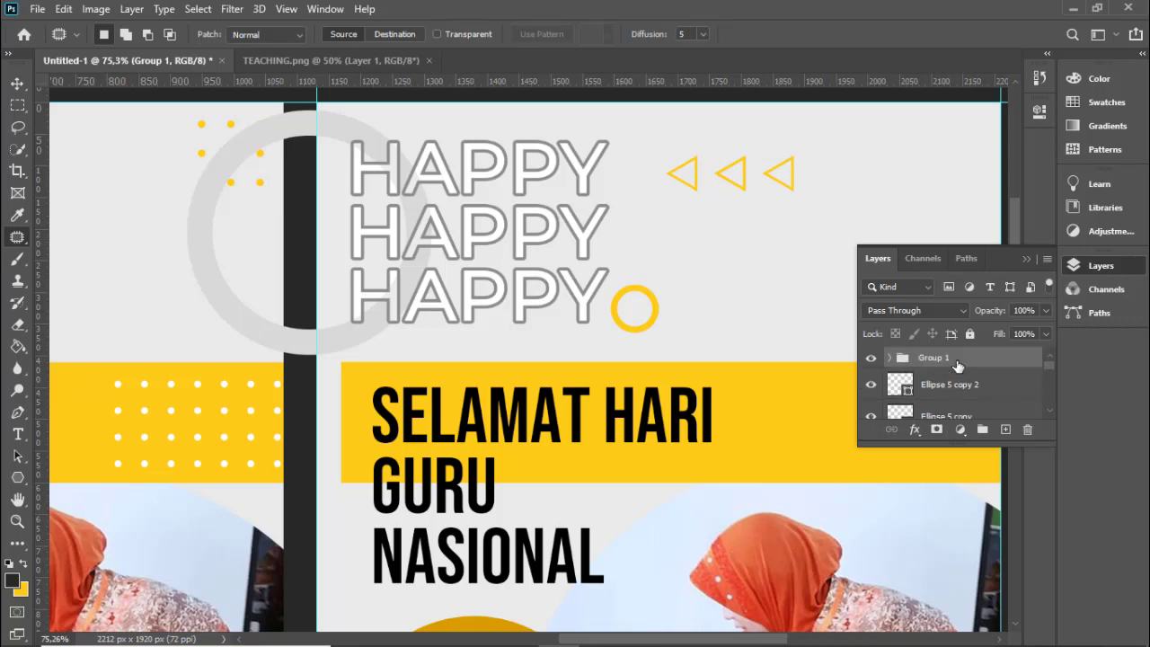
- Duplicate Group 1, move the copy below the original, and flip it horizontally
key("ctrl+j")
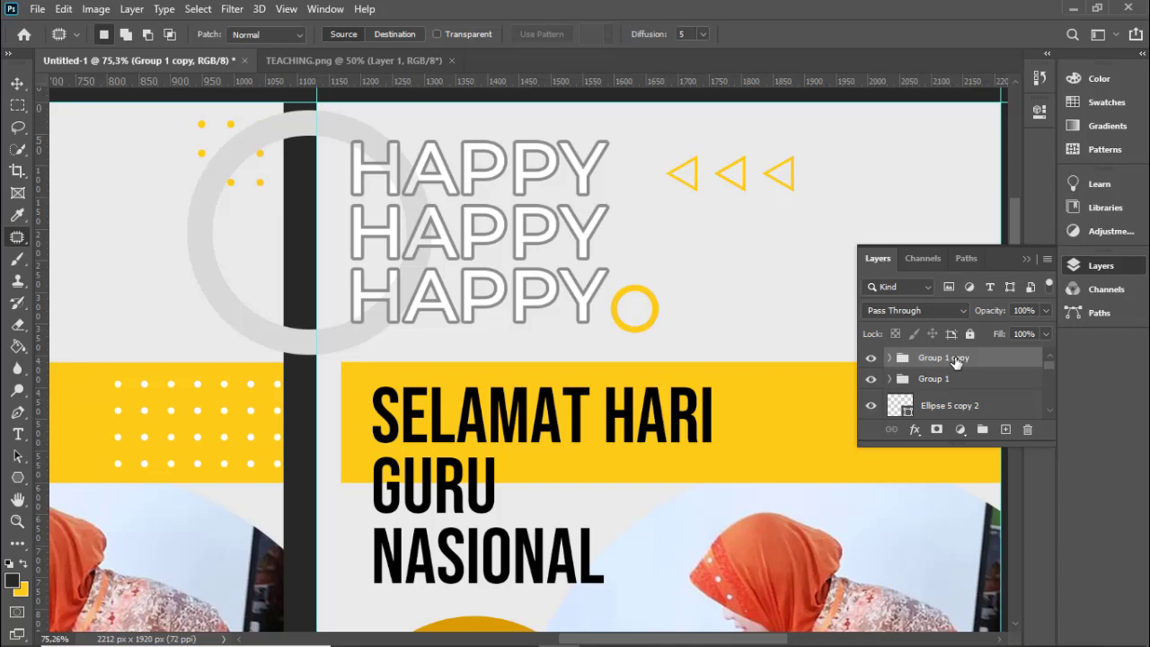
key("ctrl+t")
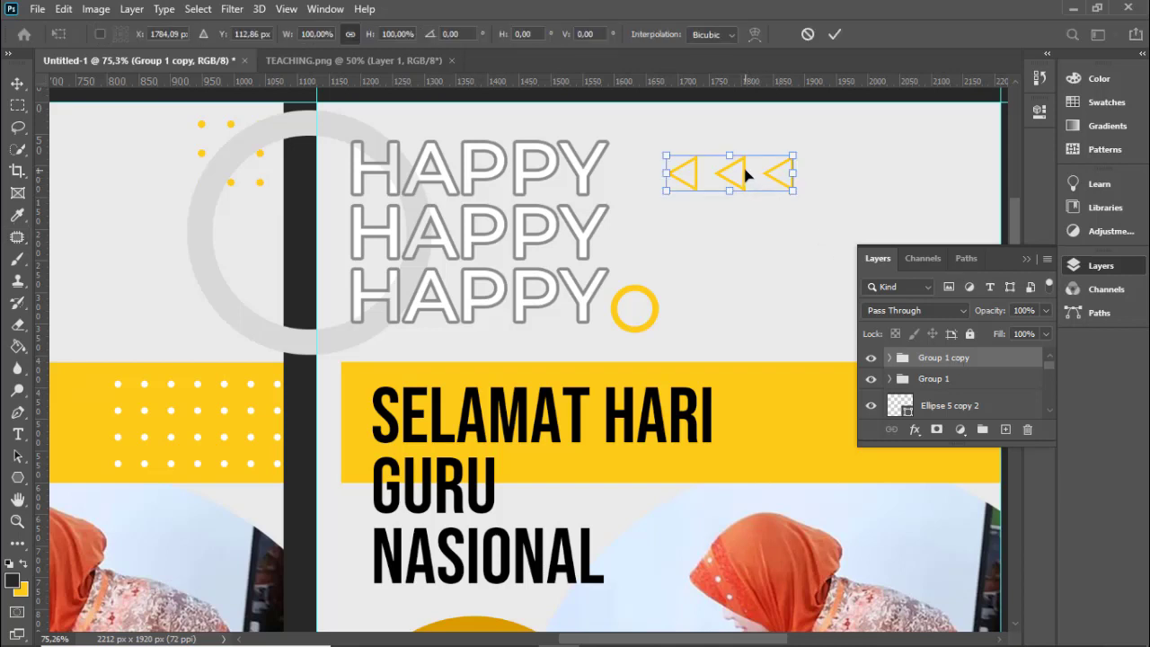
left_click_drag(745, 173, 745, 260)
left_click(38, 9)
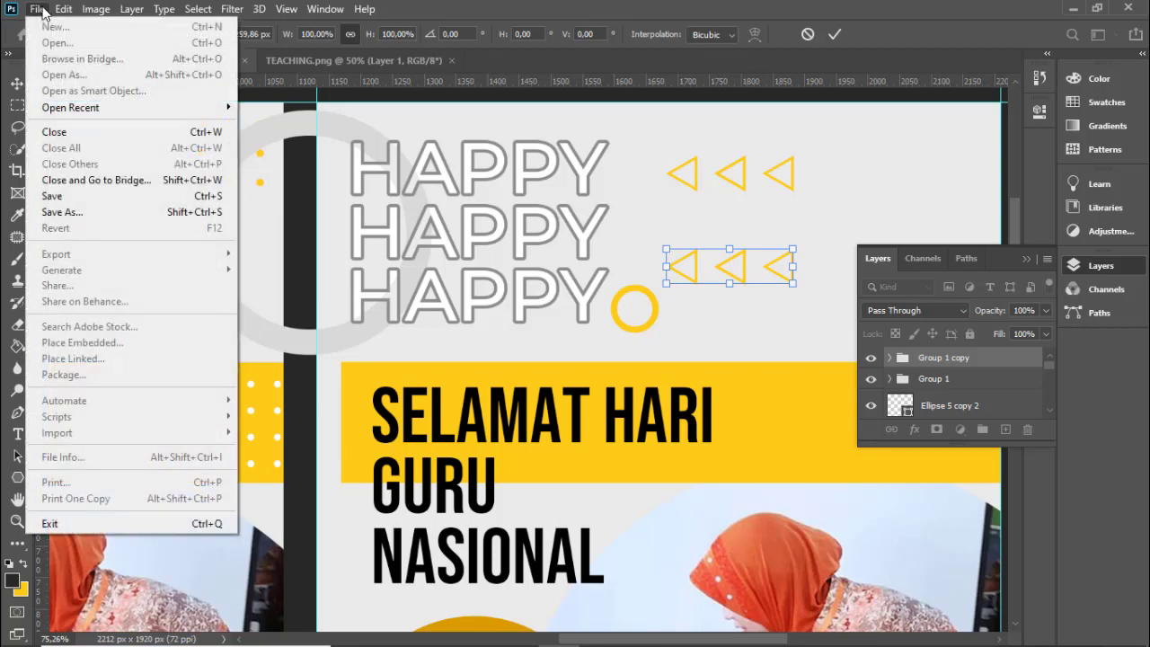
mouse_move(115, 394)
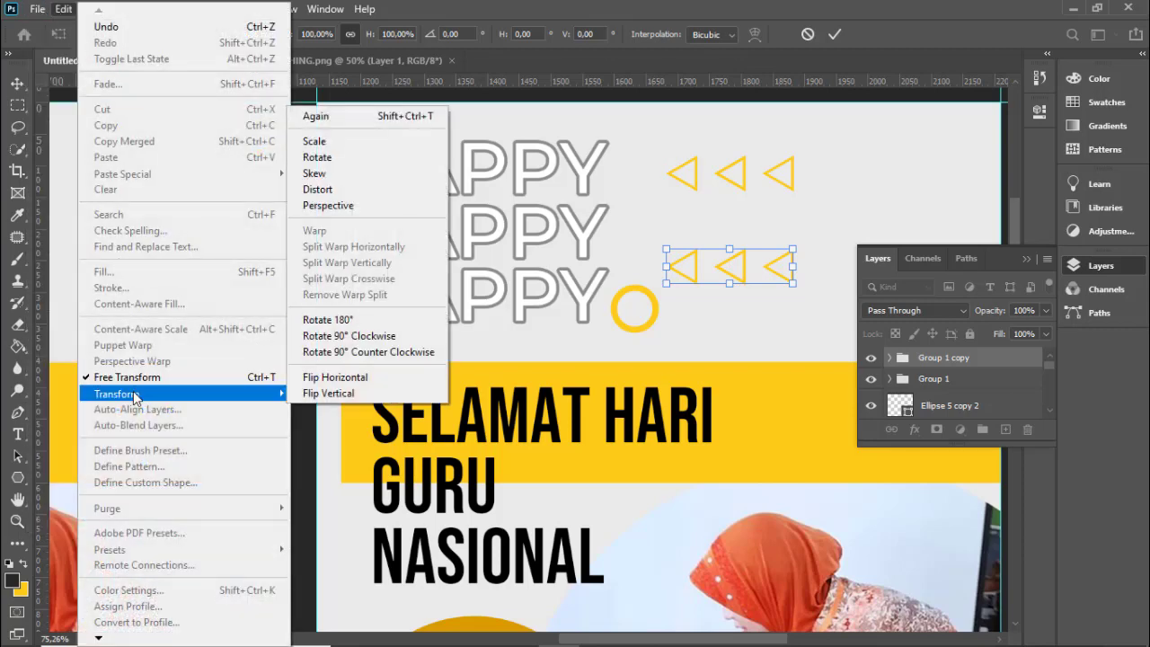
left_click(339, 377)
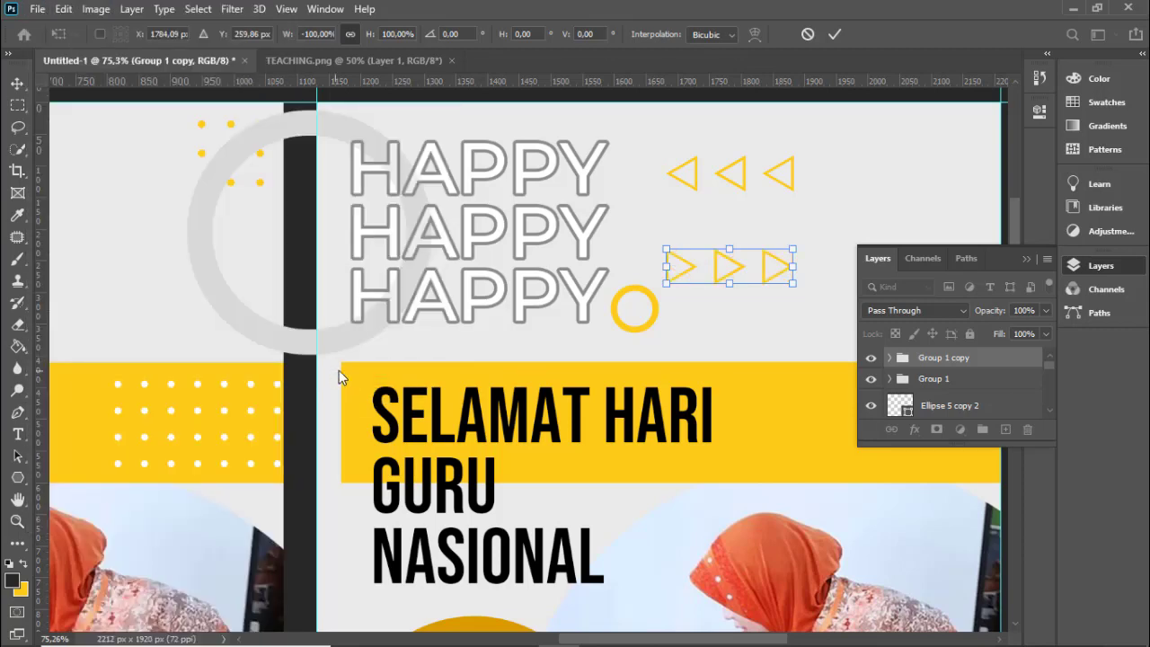
key("Return")
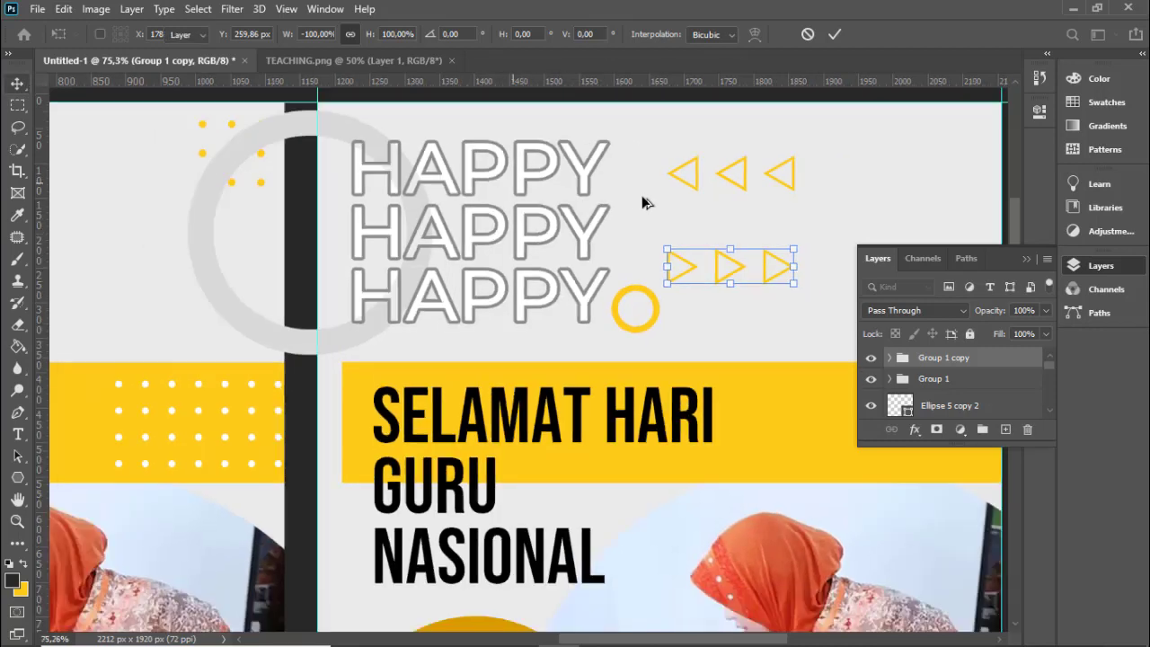
- Drag the flipped right-pointing triangle row into place below the original
scroll(680, 210, "down", 2, "alt")
scroll(680, 210, "down", 5, "alt")
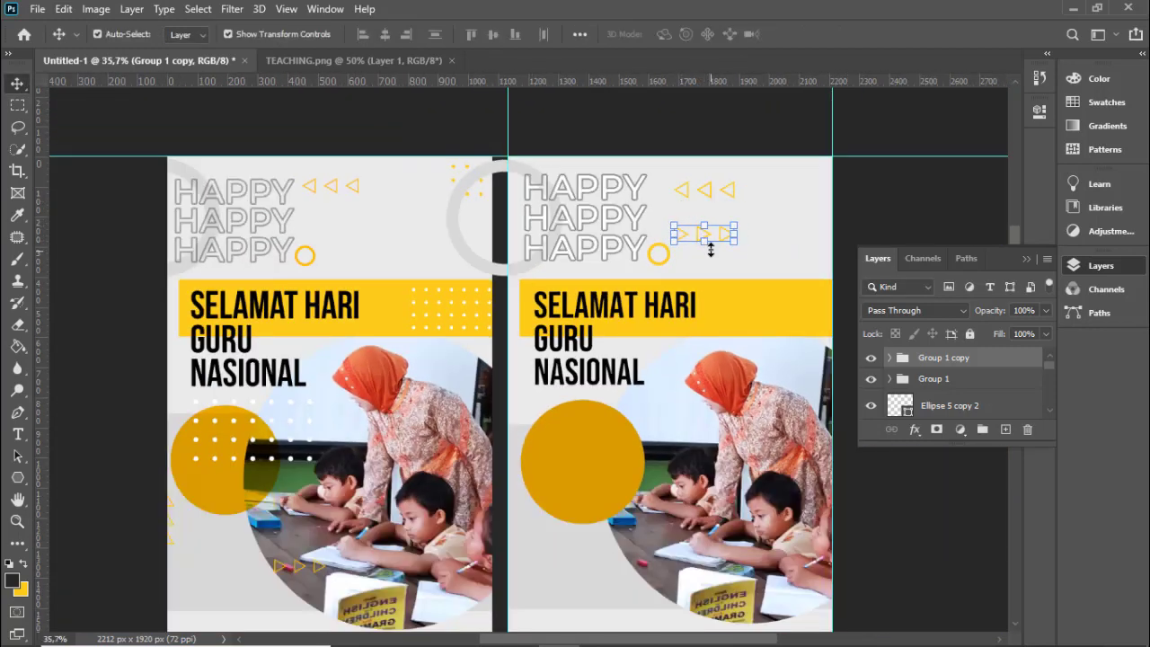
scroll(688, 547, "down", 1)
scroll(683, 521, "down", 2)
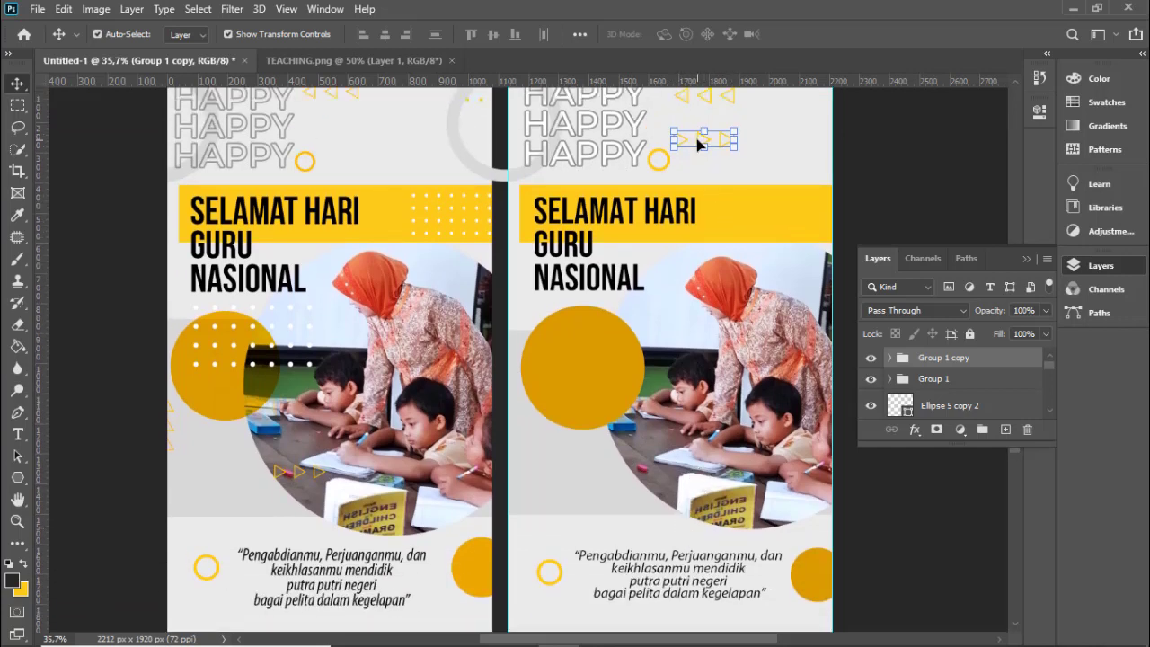
left_click_drag(699, 144, 696, 235)
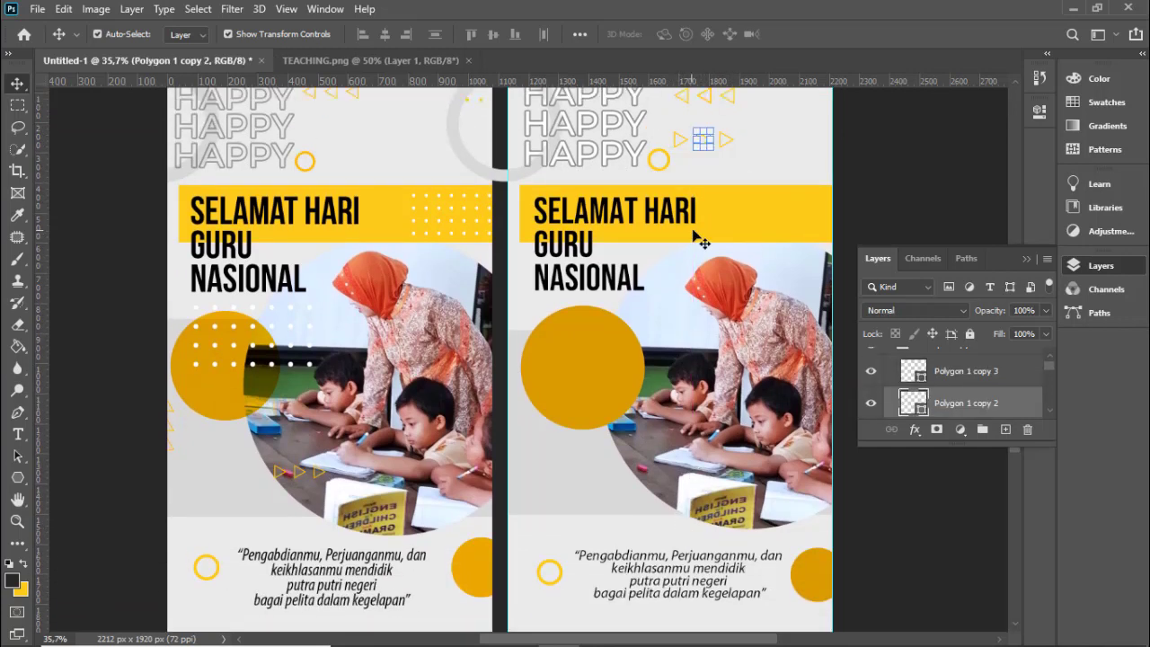
scroll(965, 387, "up", 1)
- Move Group 1 copy down onto the photo near the book and scale it to 78%
left_click(958, 362)
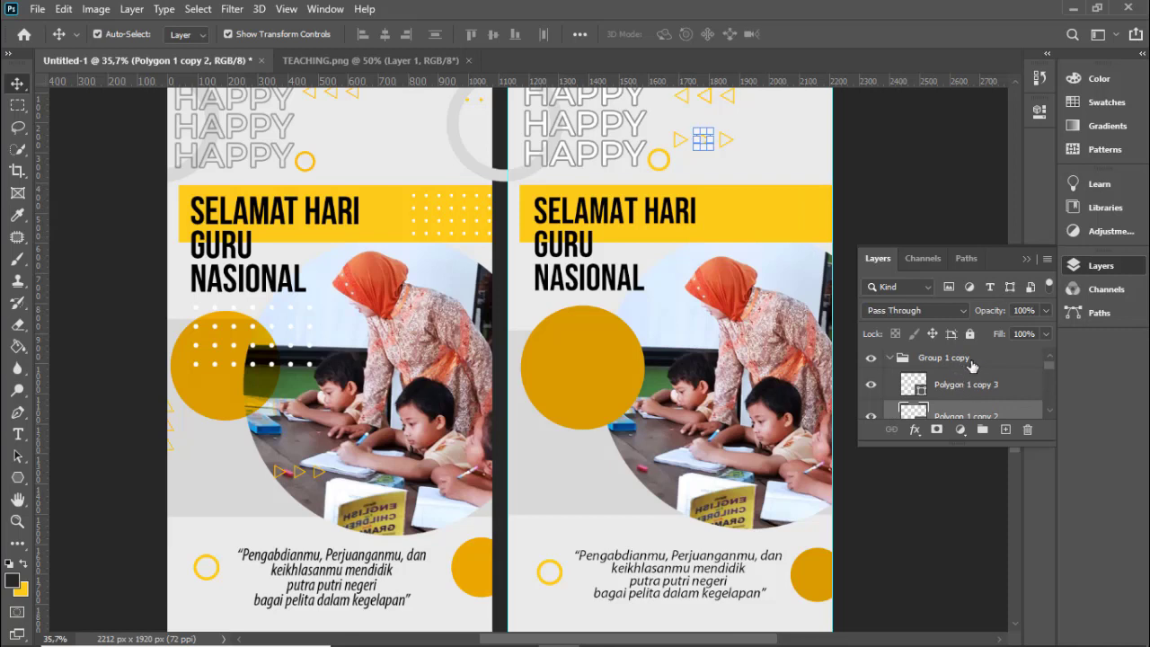
key("ctrl+t")
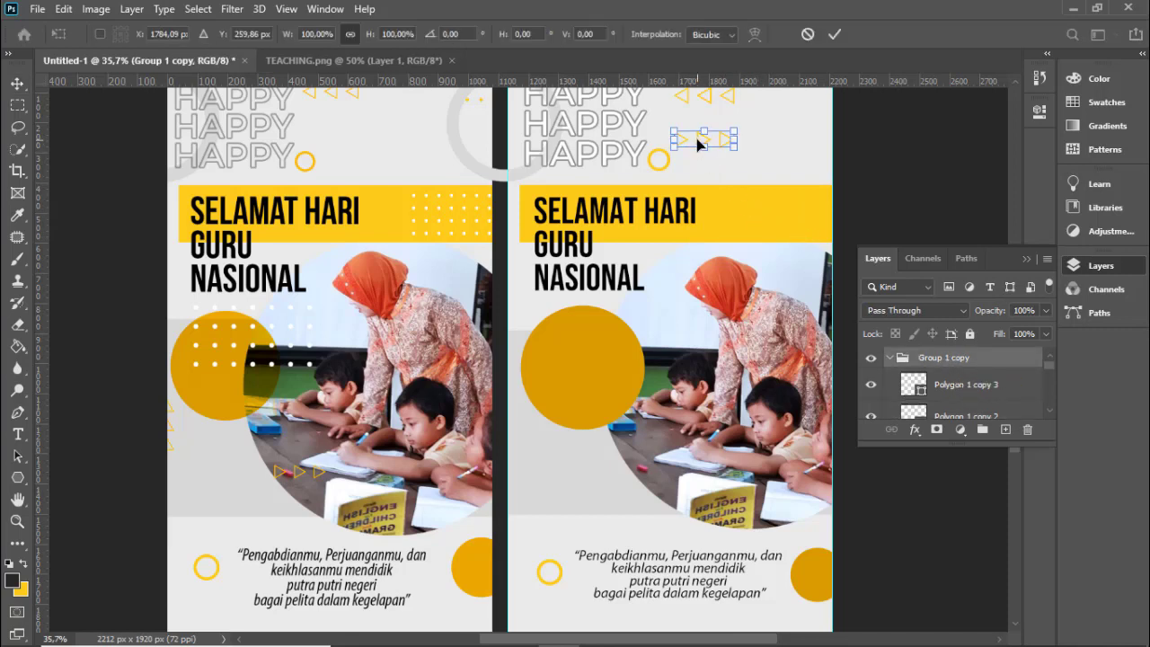
left_click_drag(698, 144, 645, 485)
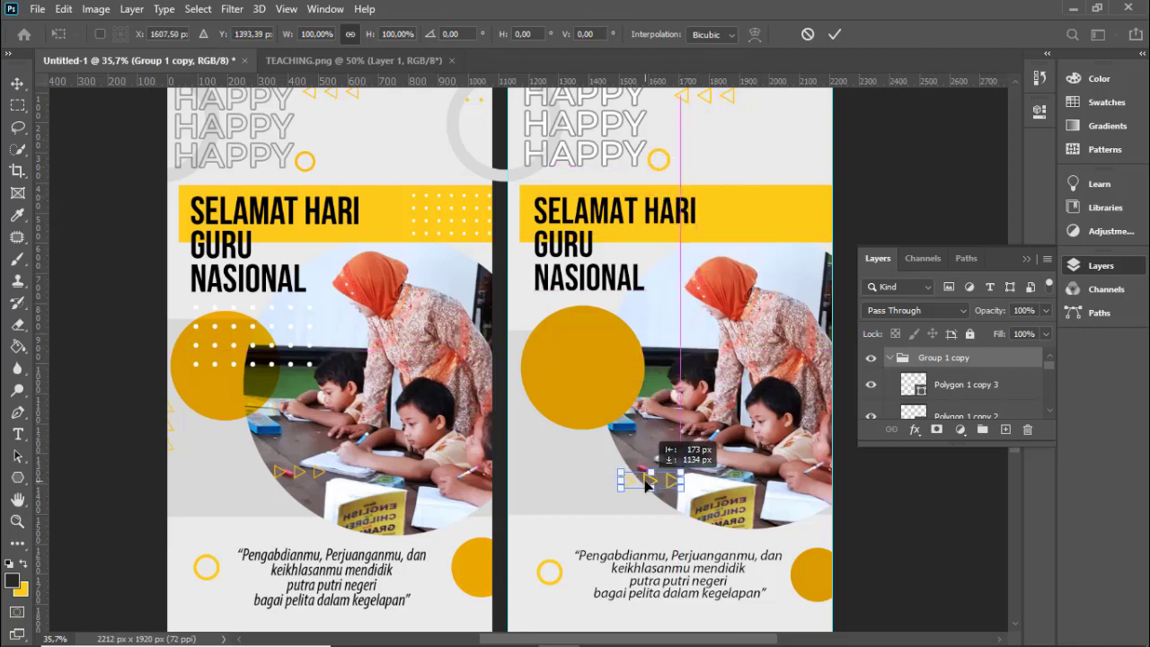
left_click_drag(645, 485, 687, 472)
scroll(681, 490, "up", 2)
scroll(680, 490, "up", 1)
scroll(691, 485, "up", 1)
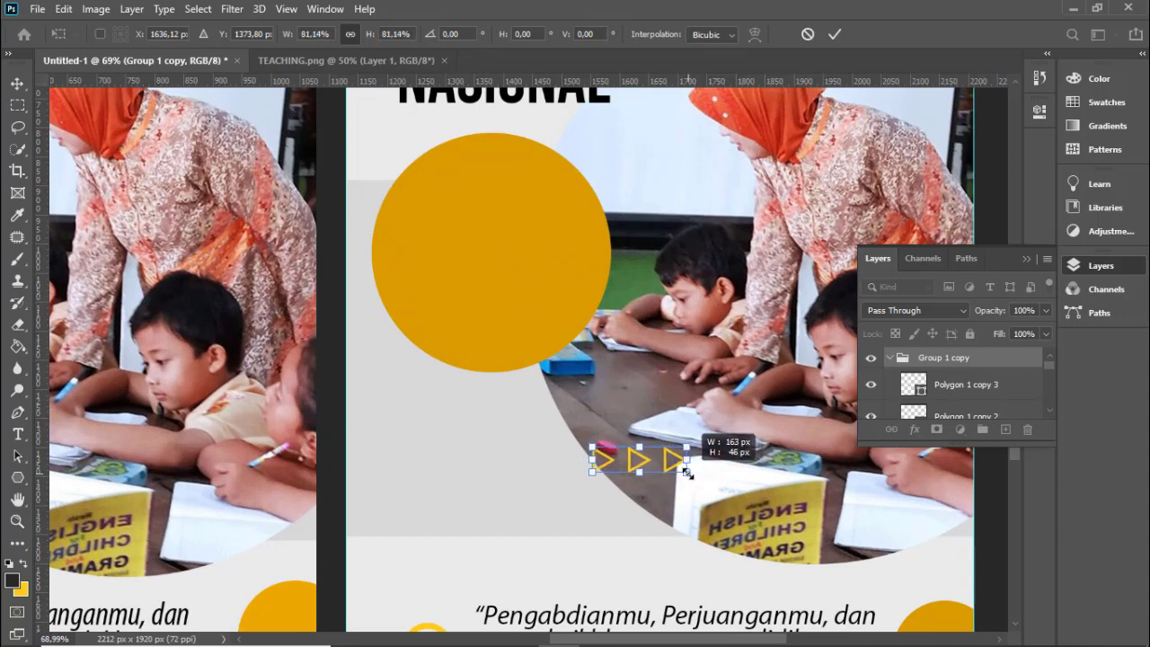
left_click_drag(687, 473, 672, 457)
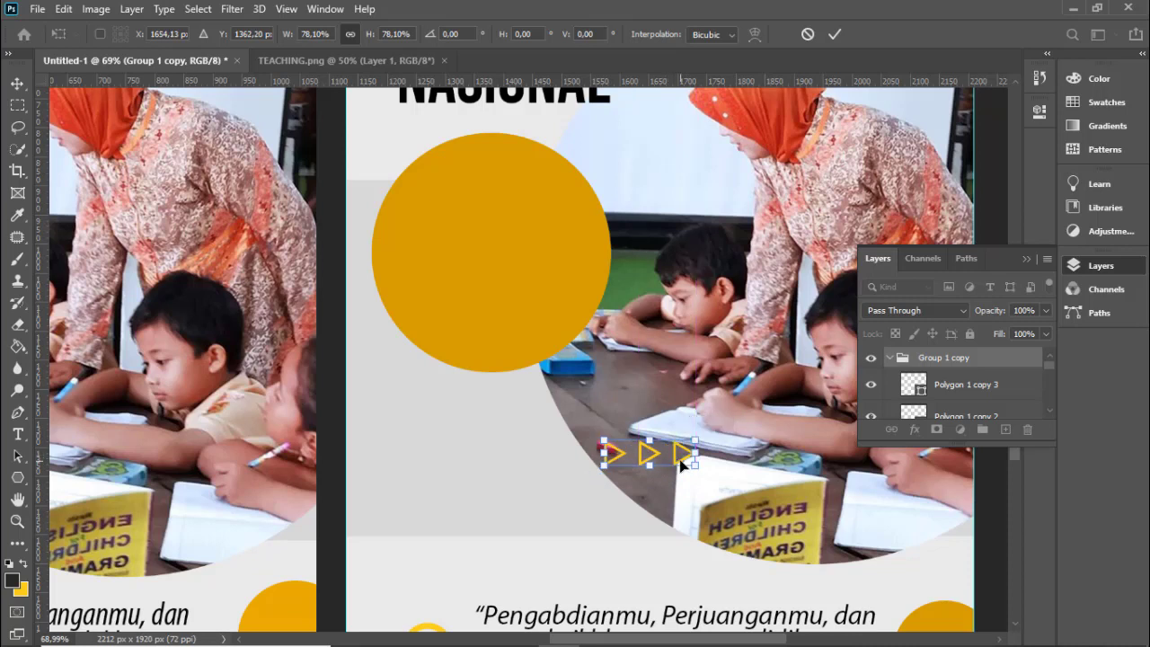
- Nudge the arrow group into final position with arrow keys and apply the transform
key("Left")
key("Left")
key("Left")
key("Left")
key("Up")
key("Up")
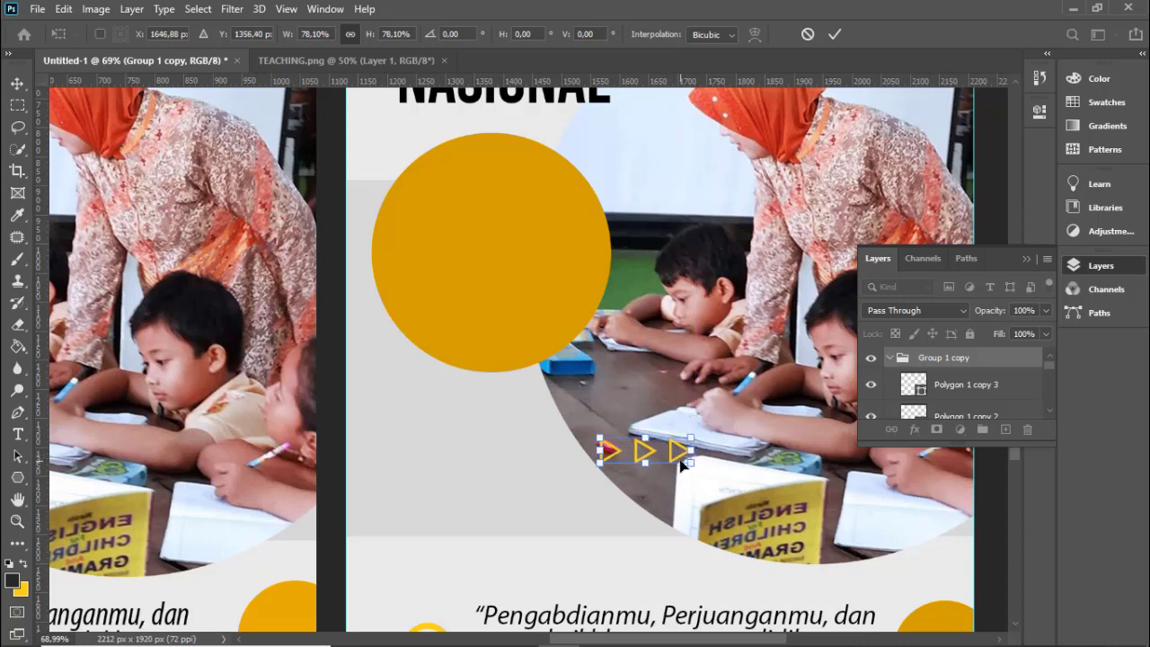
key("Up")
key("Down")
key("Down")
key("Down")
key("Down")
key("Down")
key("Right")
key("Right")
key("Right")
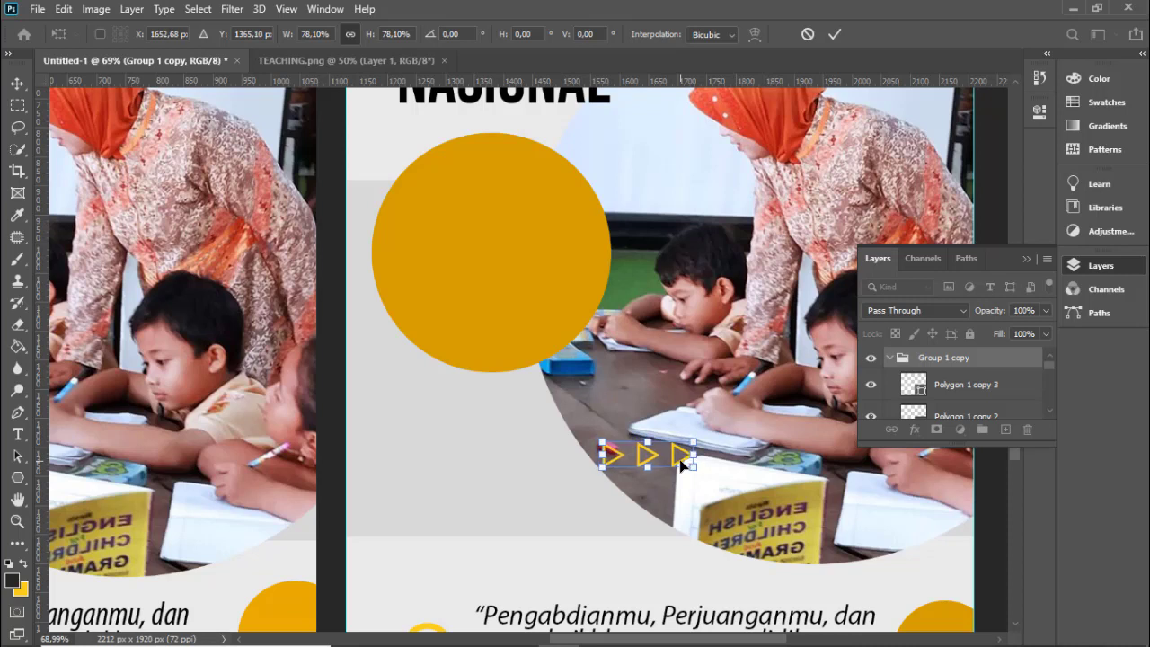
key("Right")
key("Return")
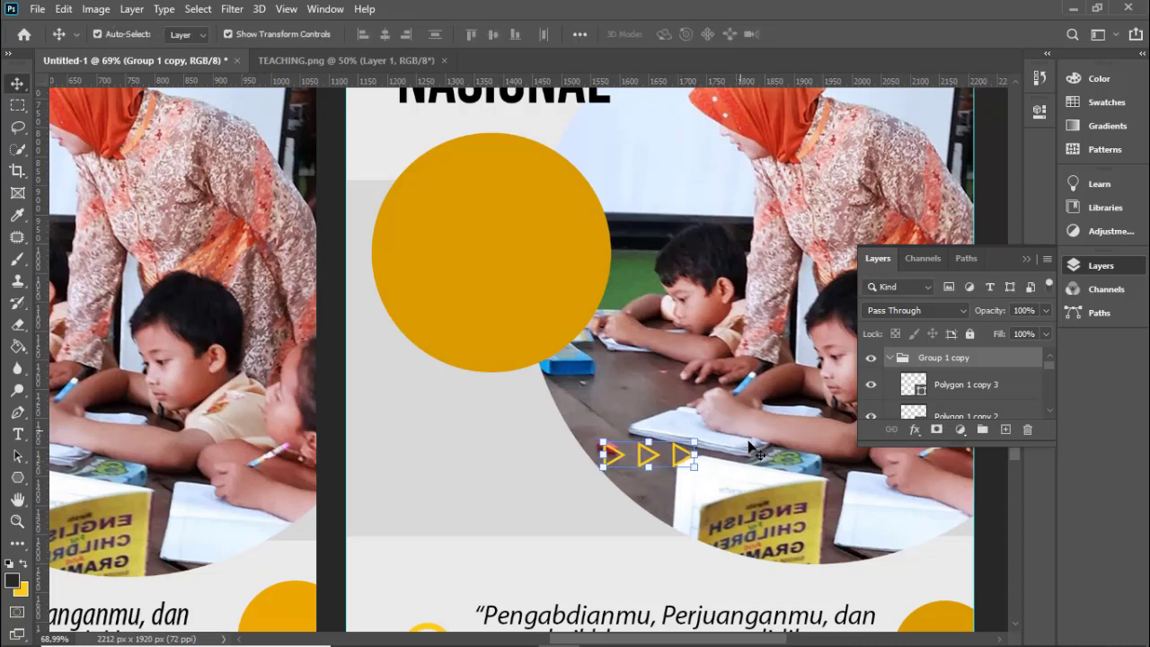
key("Up")
key("Up")
key("Up")
key("Up")
key("Up")
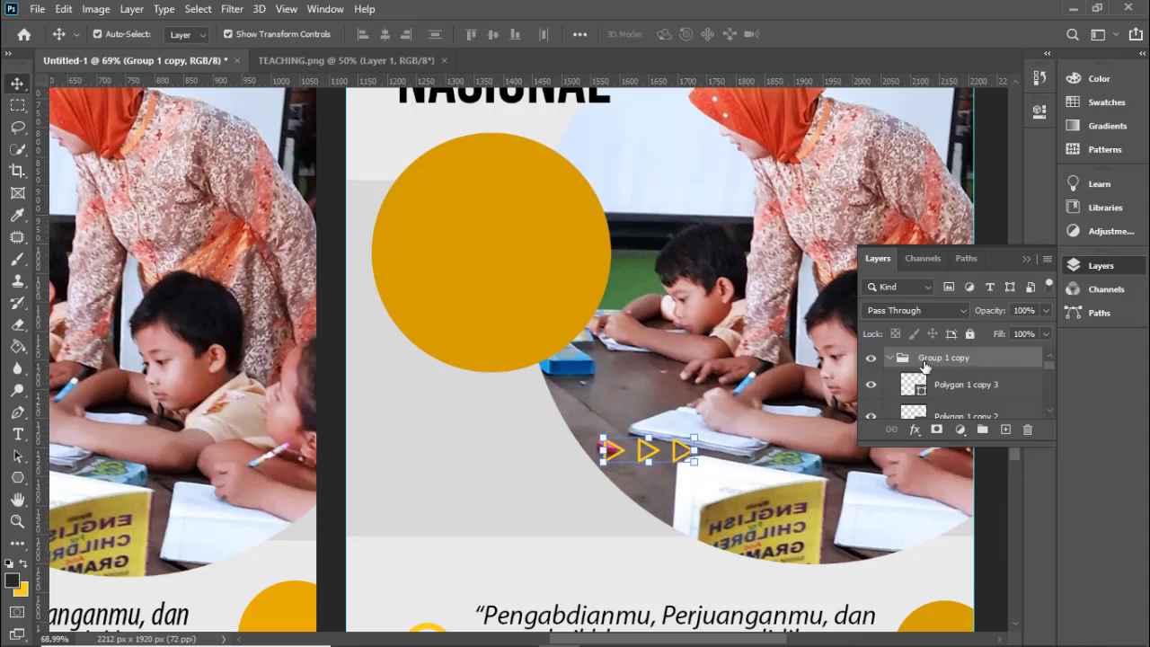
left_click(889, 358)
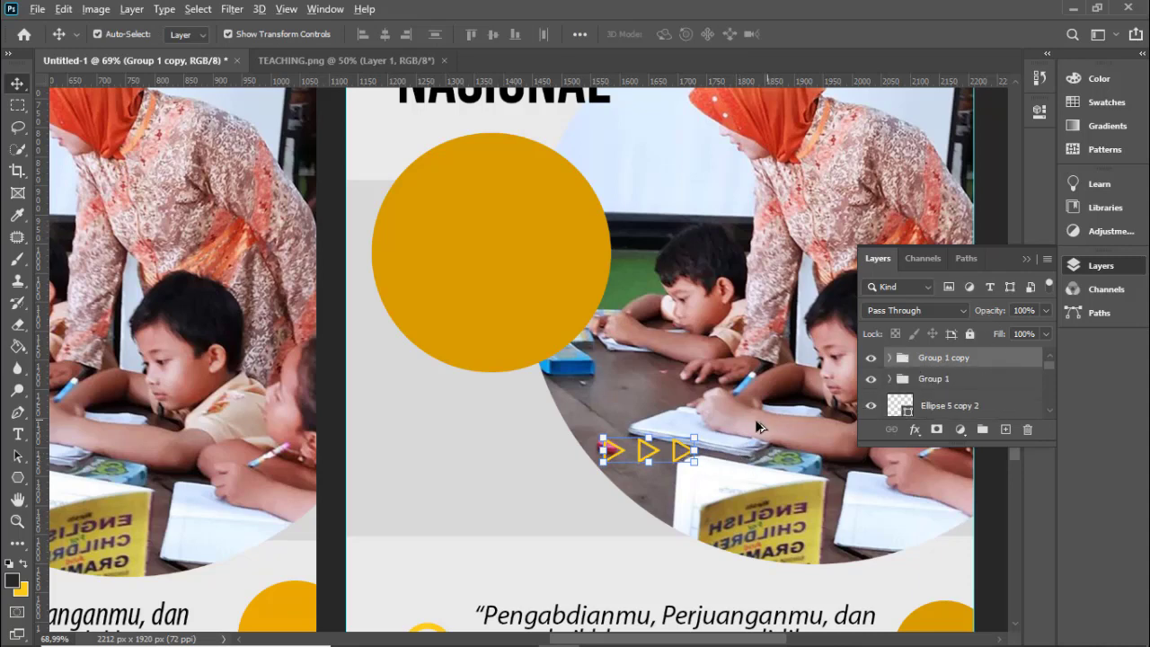
- Add Layer 3 as an empty layer at the top of the stack, above Group 1 copy
scroll(755, 419, "down", 2)
scroll(755, 418, "down", 2)
scroll(754, 419, "down", 1)
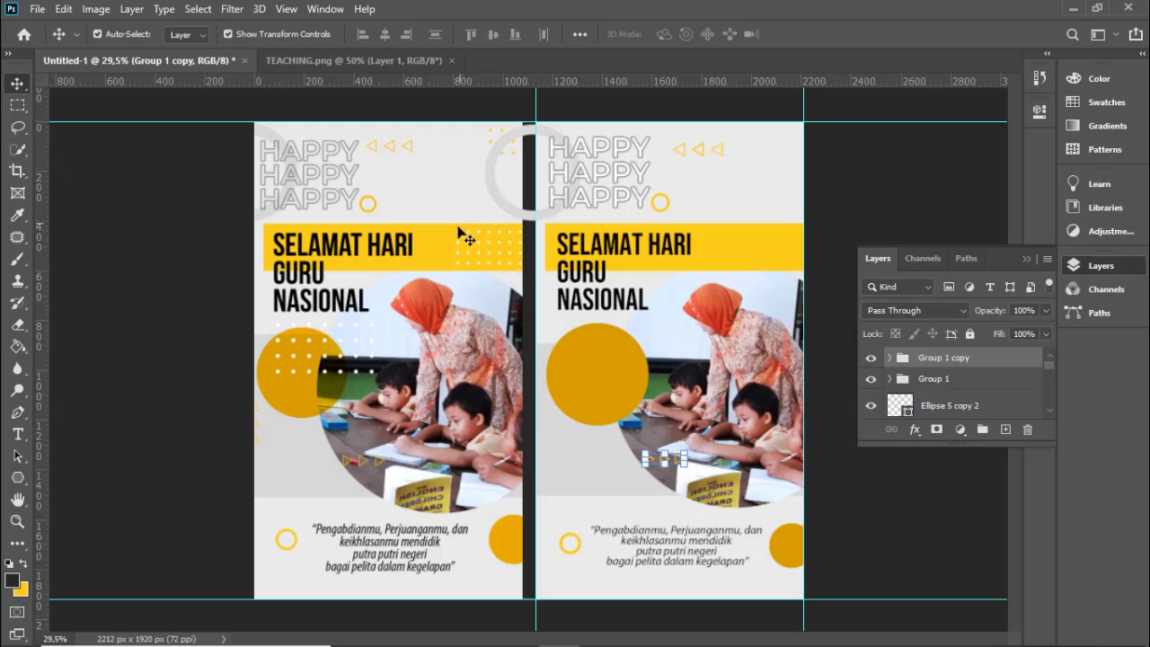
scroll(458, 238, "up", 5)
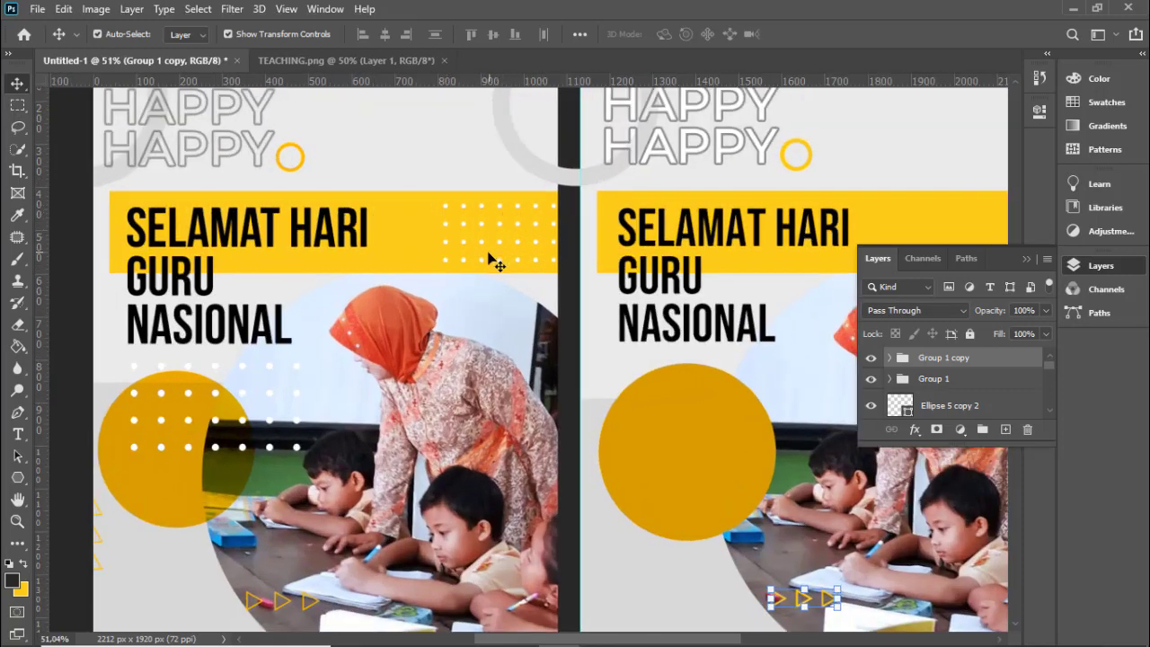
scroll(485, 260, "down", 2)
left_click(1026, 260)
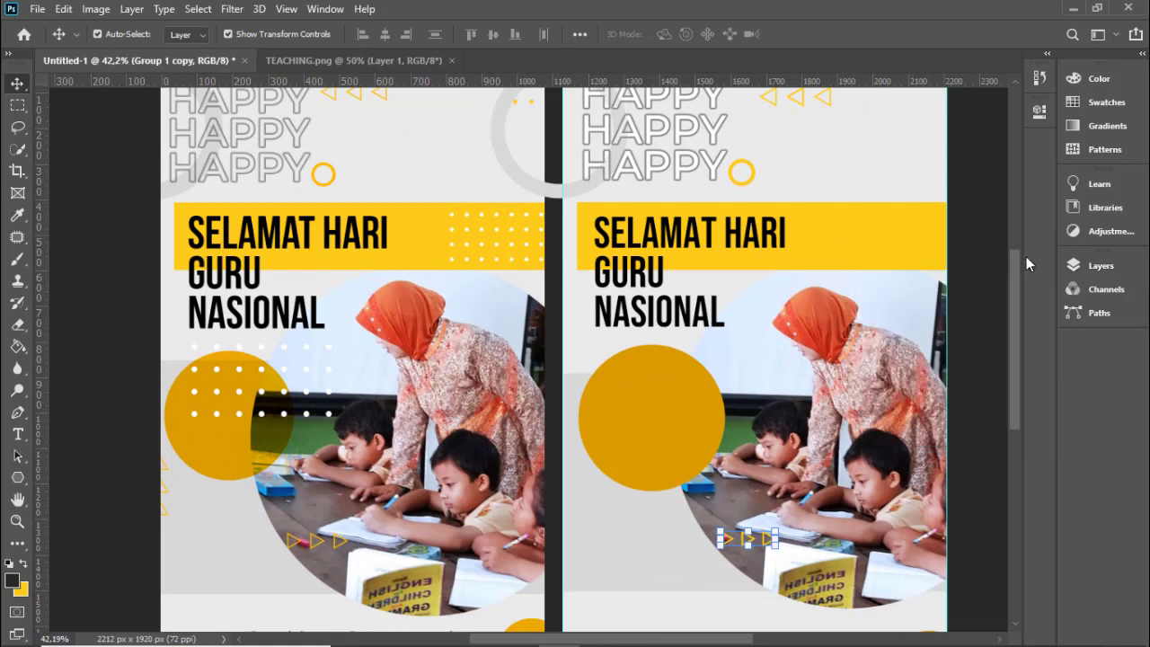
left_click(1078, 268)
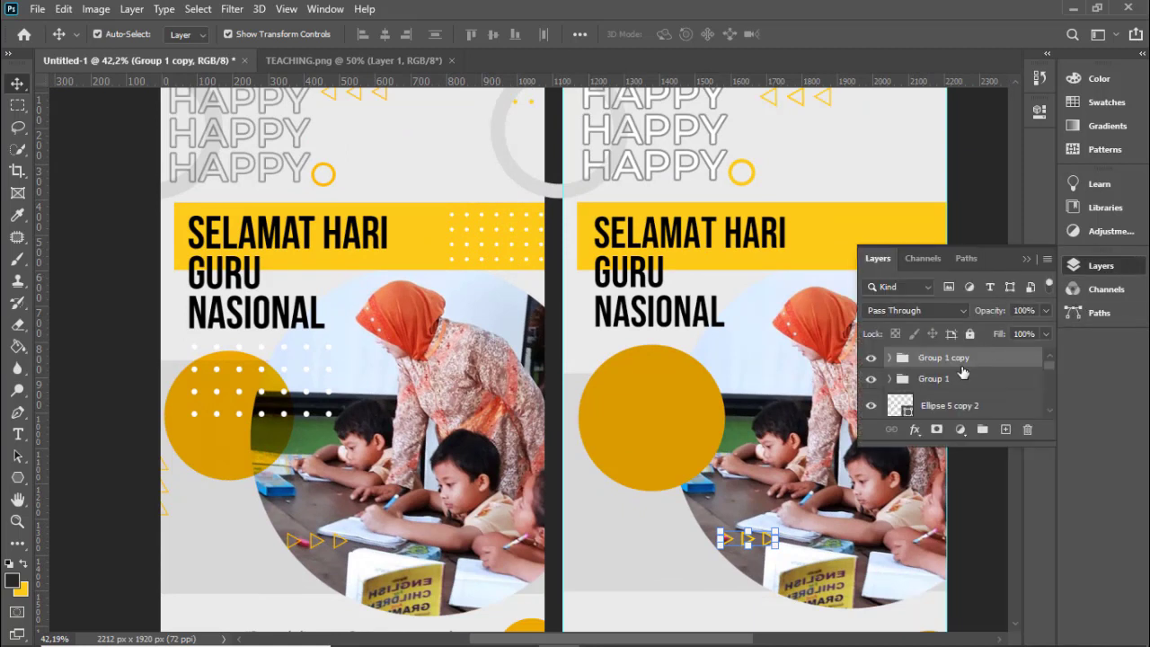
left_click(1004, 429)
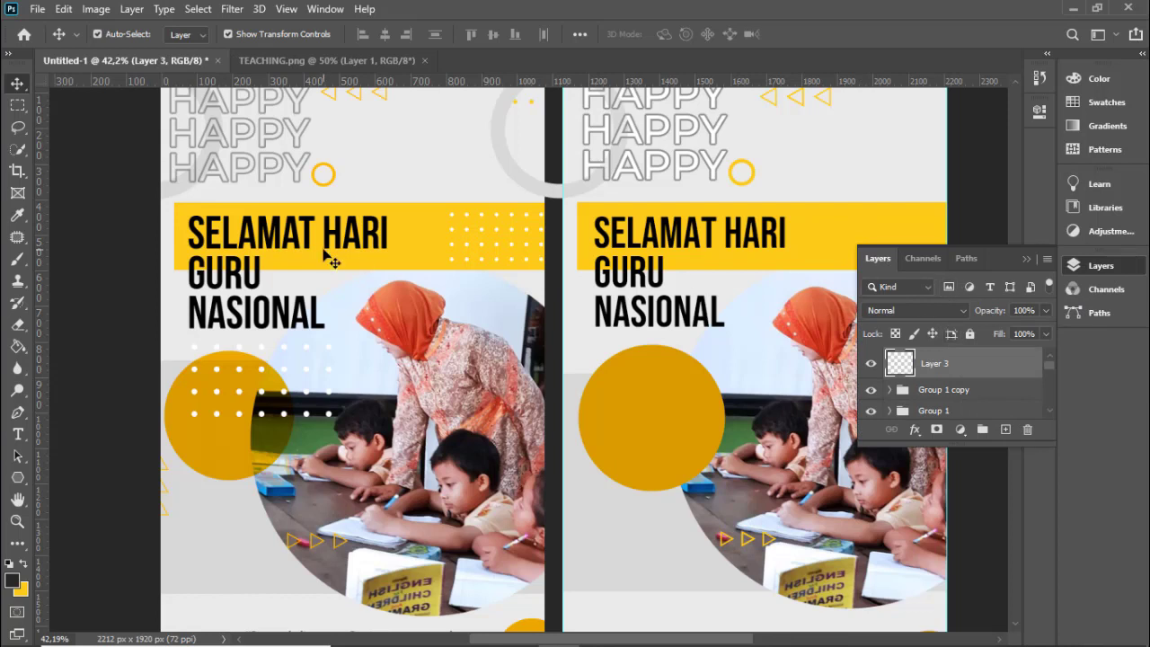
- Draw a small 18 px circle on the yellow banner's right side with the Ellipse Tool
left_click(17, 476)
right_click(17, 477)
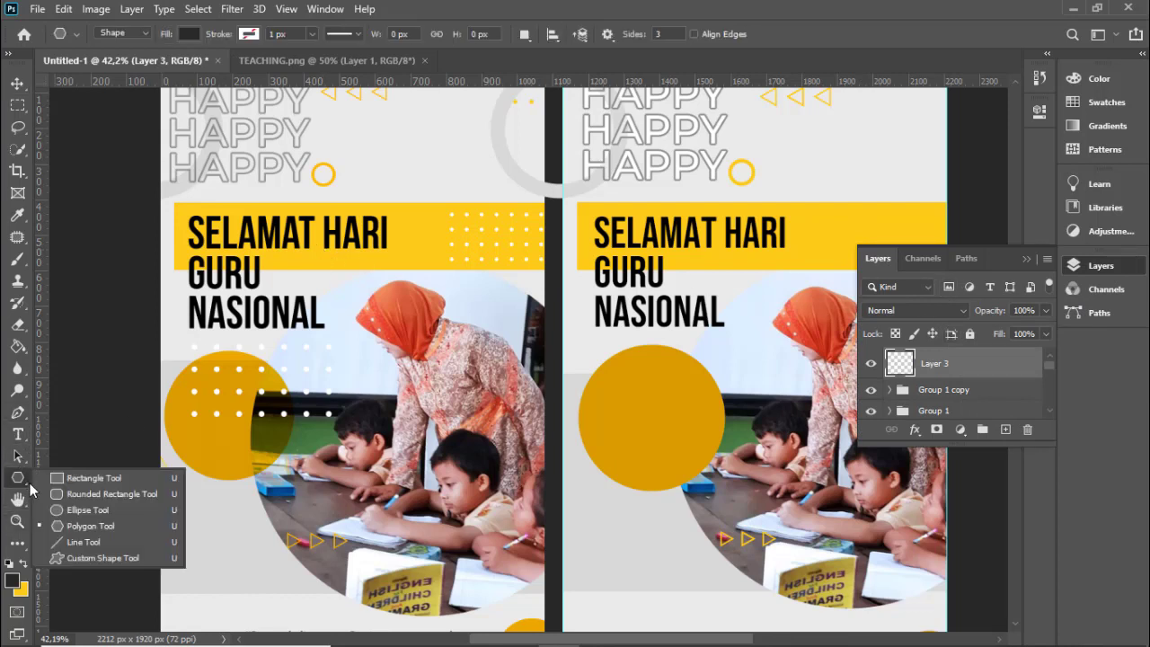
left_click(77, 525)
scroll(836, 113, "up", 2)
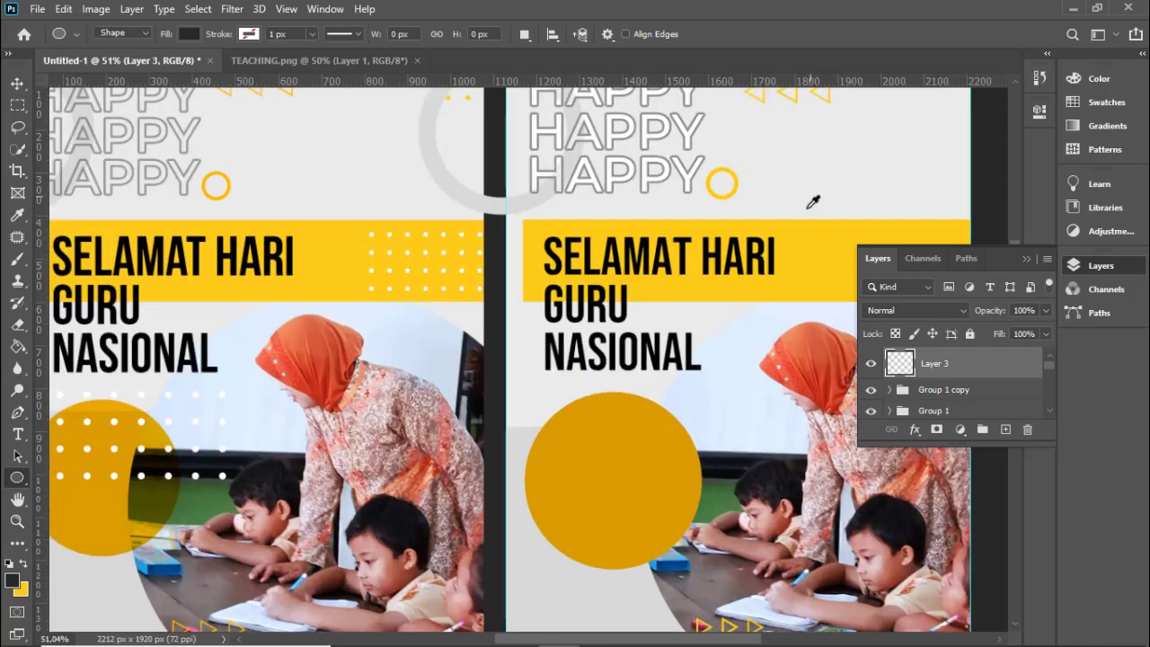
scroll(817, 206, "down", 3)
scroll(828, 218, "up", 1)
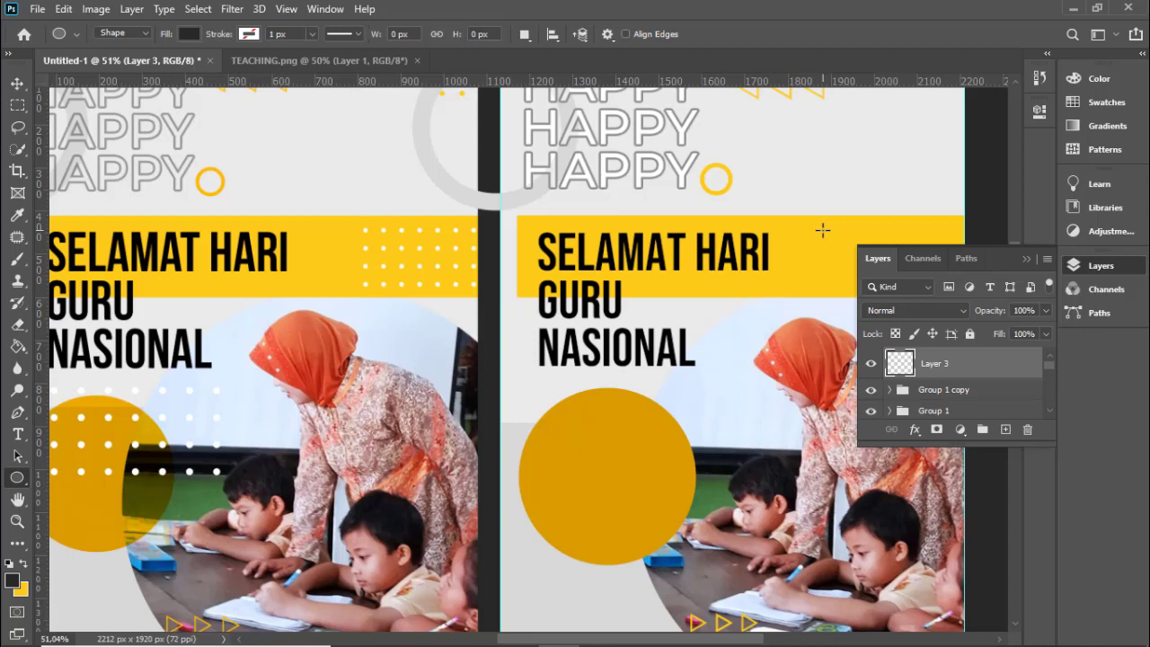
left_click_drag(822, 229, 828, 236)
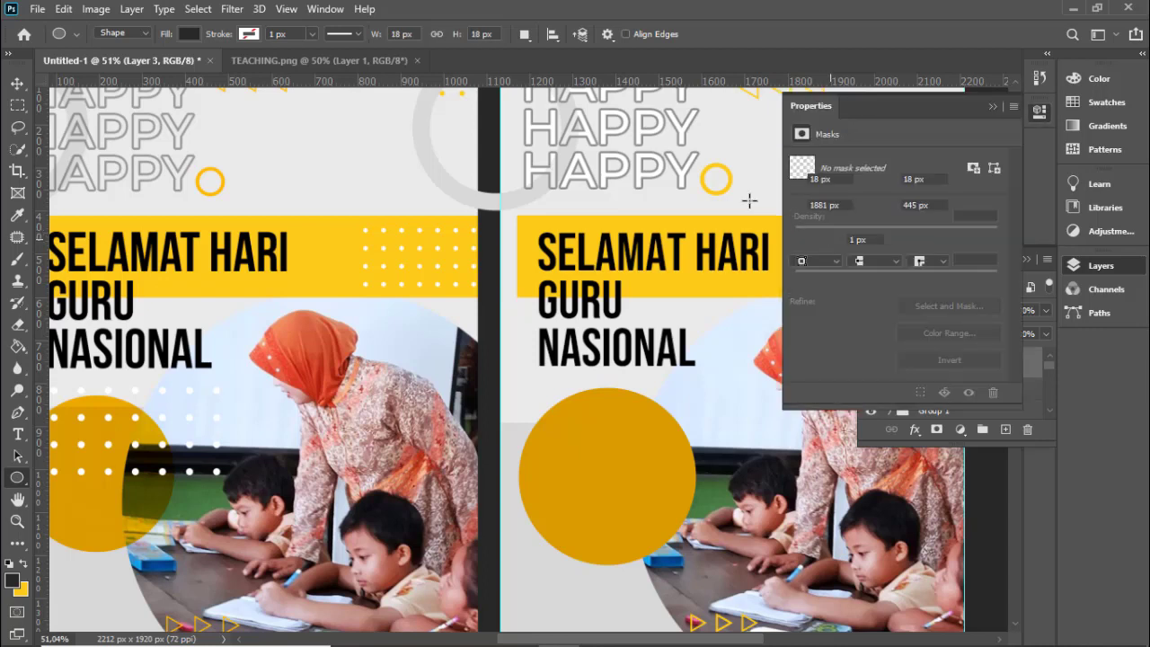
- Set the circle's fill to pure white, hex ffffff
left_click(801, 239)
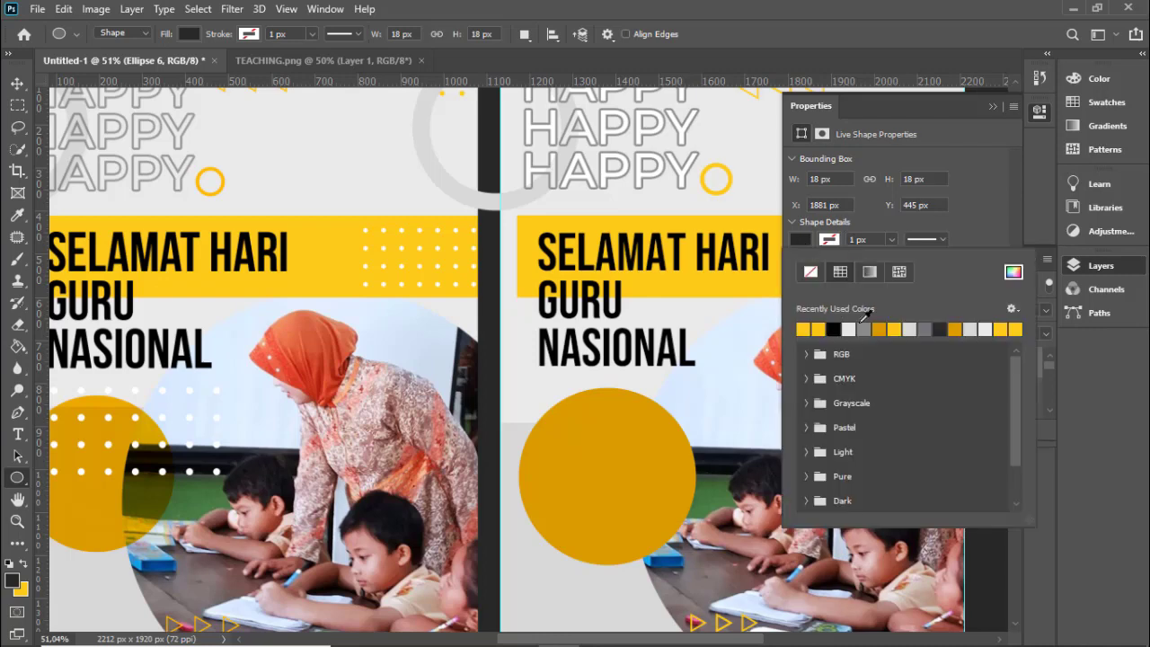
left_click(851, 328)
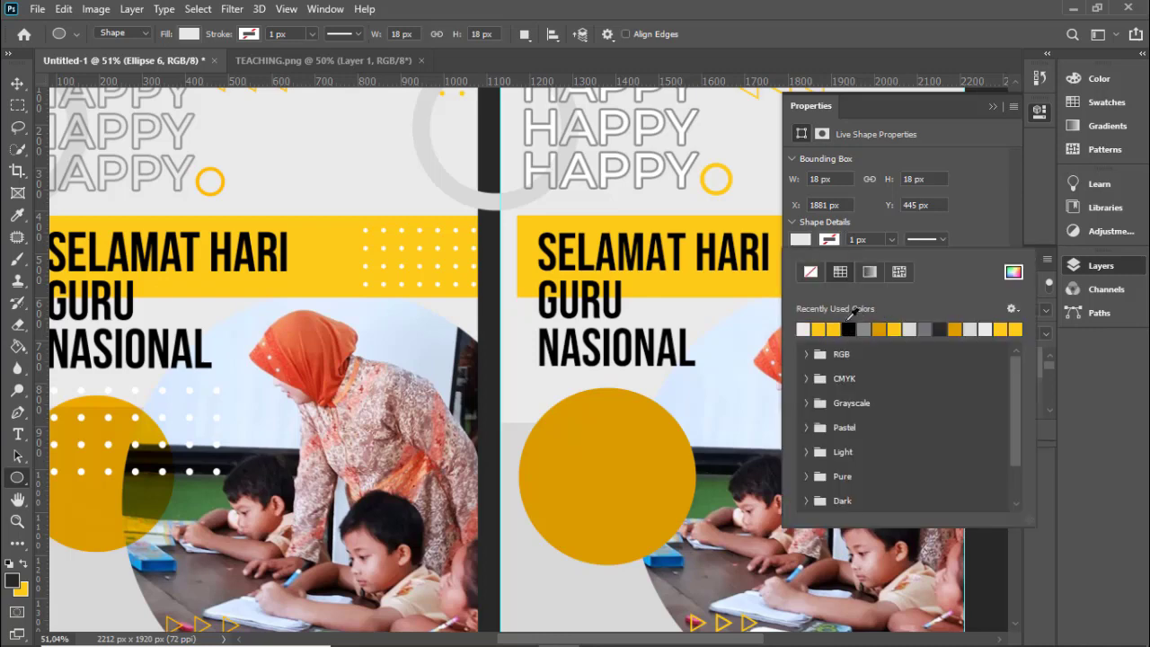
left_click(801, 239)
left_click(800, 239)
left_click(1012, 272)
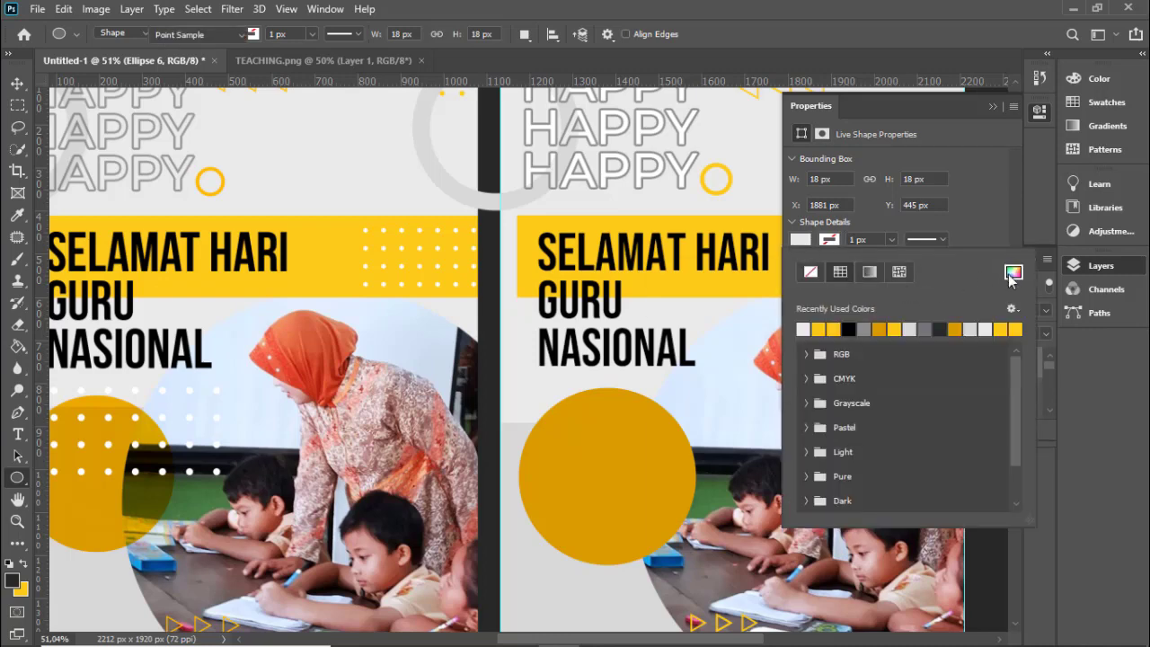
type("f")
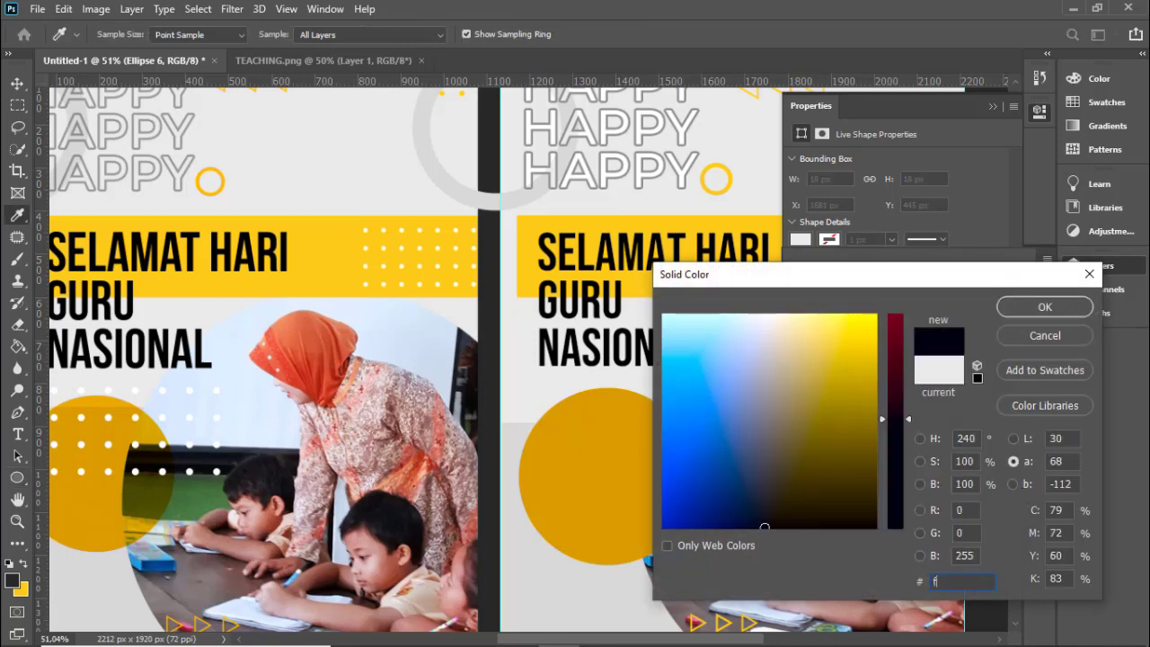
type("fffff")
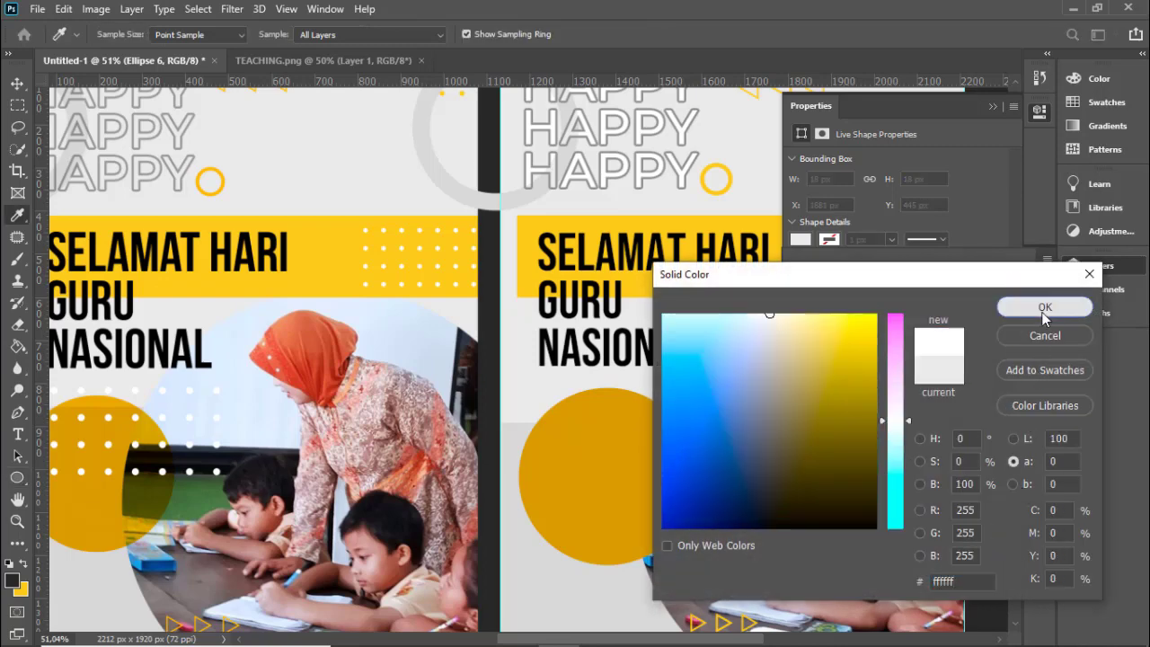
left_click(1044, 307)
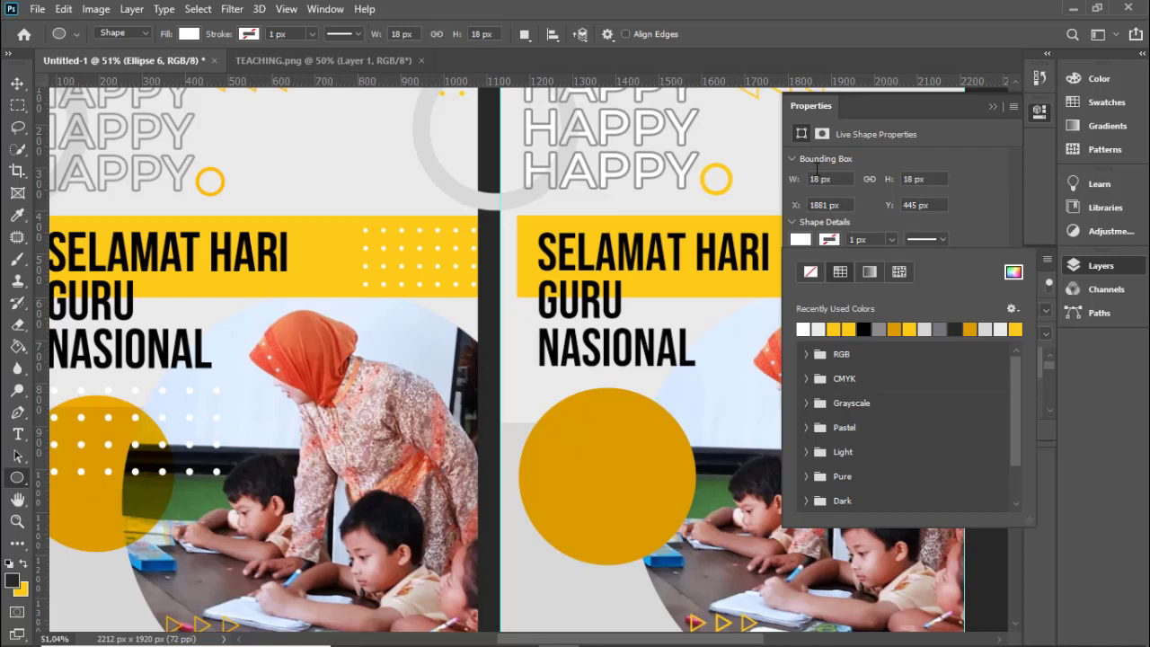
left_click(993, 106)
scroll(846, 285, "up", 1)
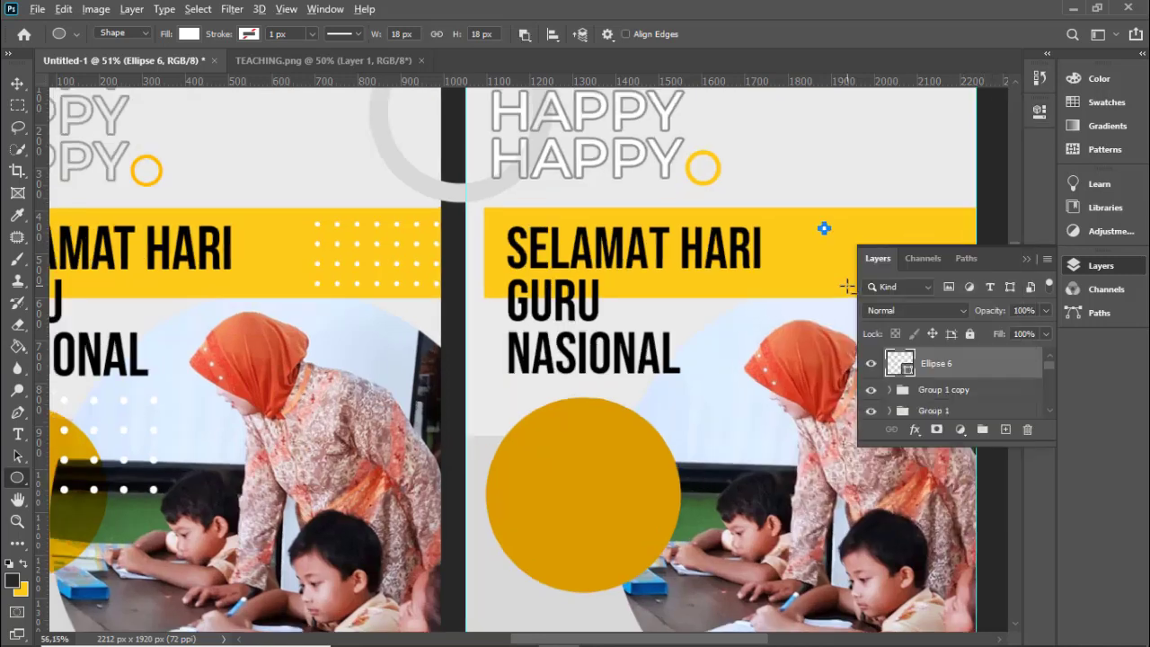
scroll(846, 285, "up", 1)
- Duplicate the white dot and stack the copies below it down the banner's right edge
left_click(17, 83)
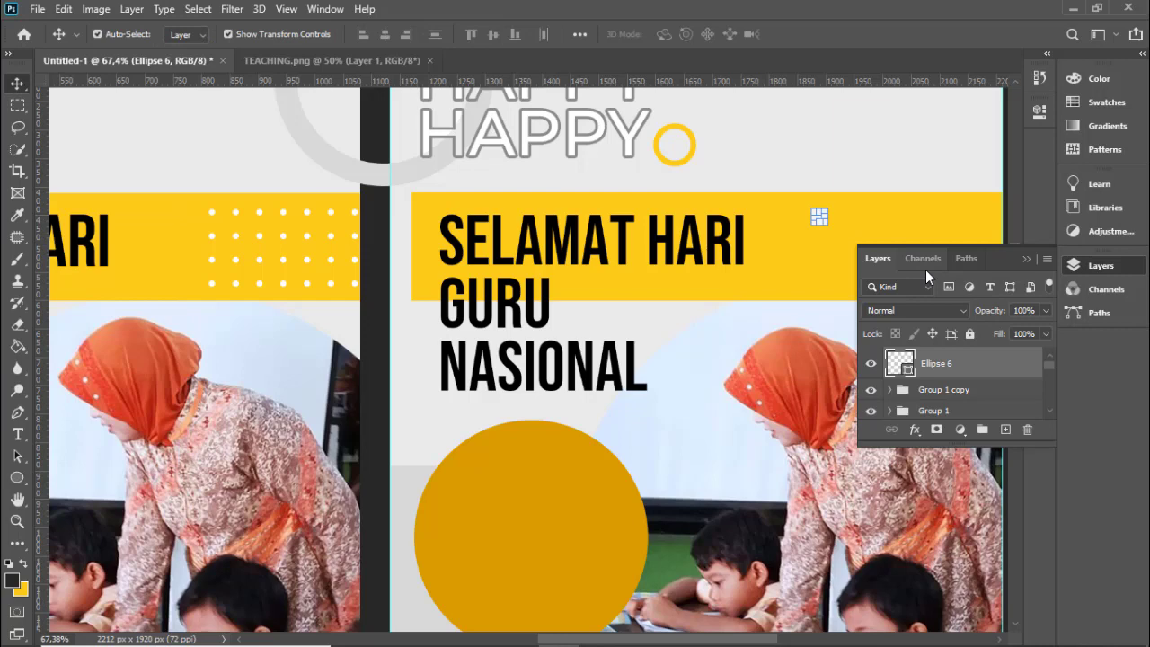
key("ctrl+j")
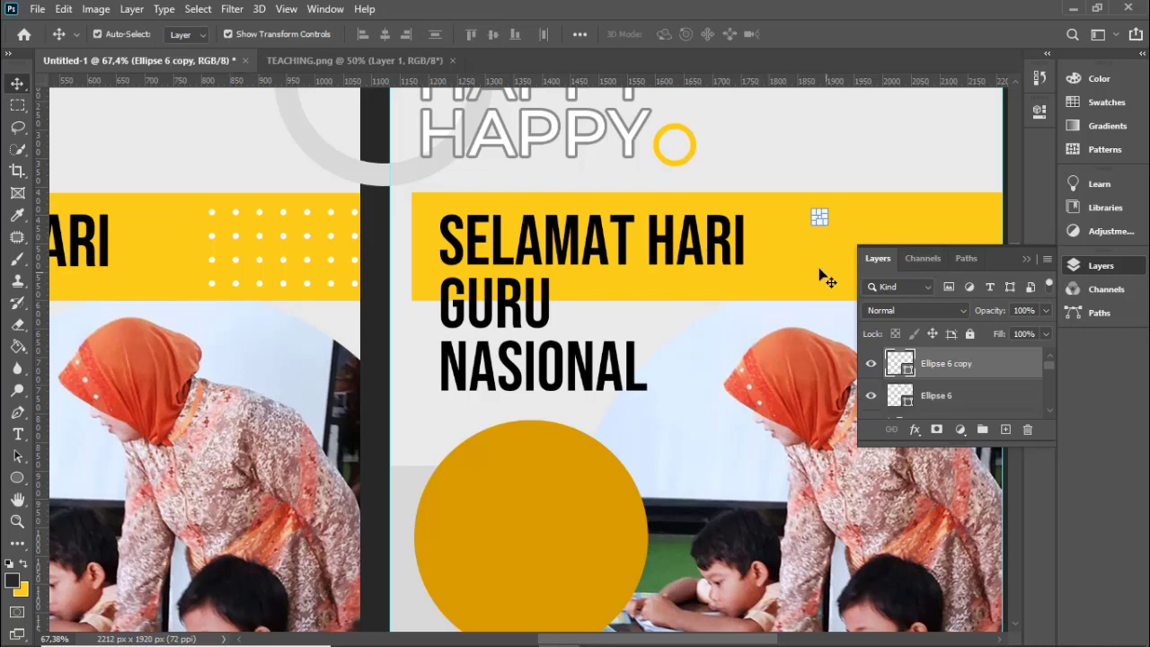
scroll(827, 274, "up", 1)
scroll(833, 241, "up", 1)
scroll(833, 241, "up", 1)
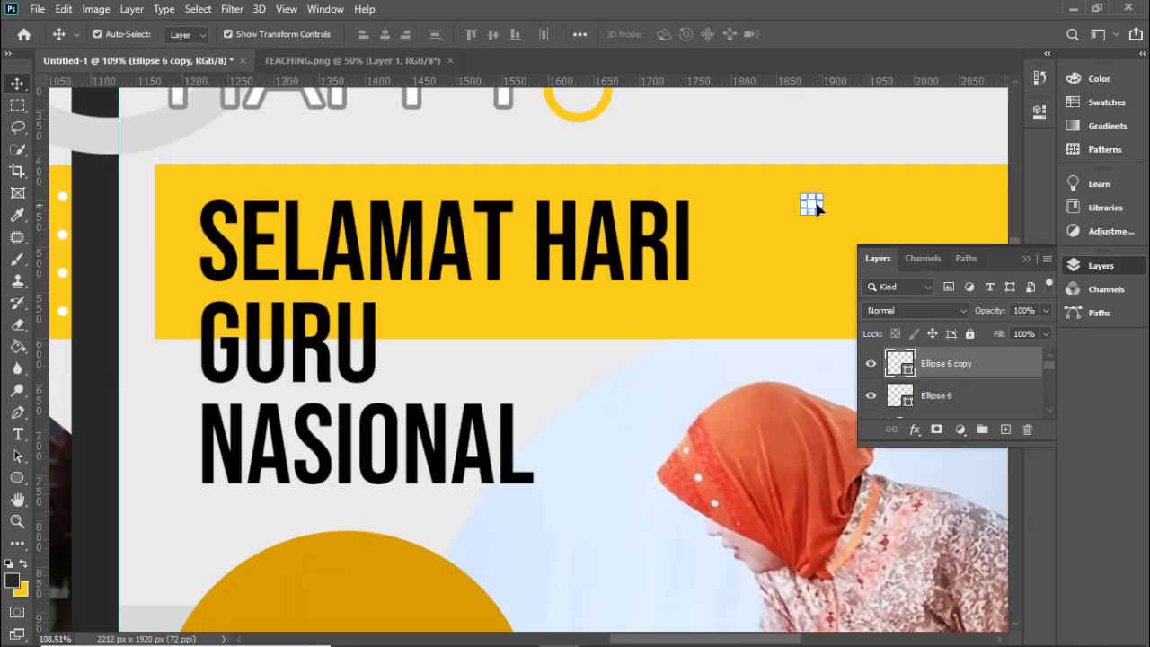
left_click_drag(811, 205, 811, 236)
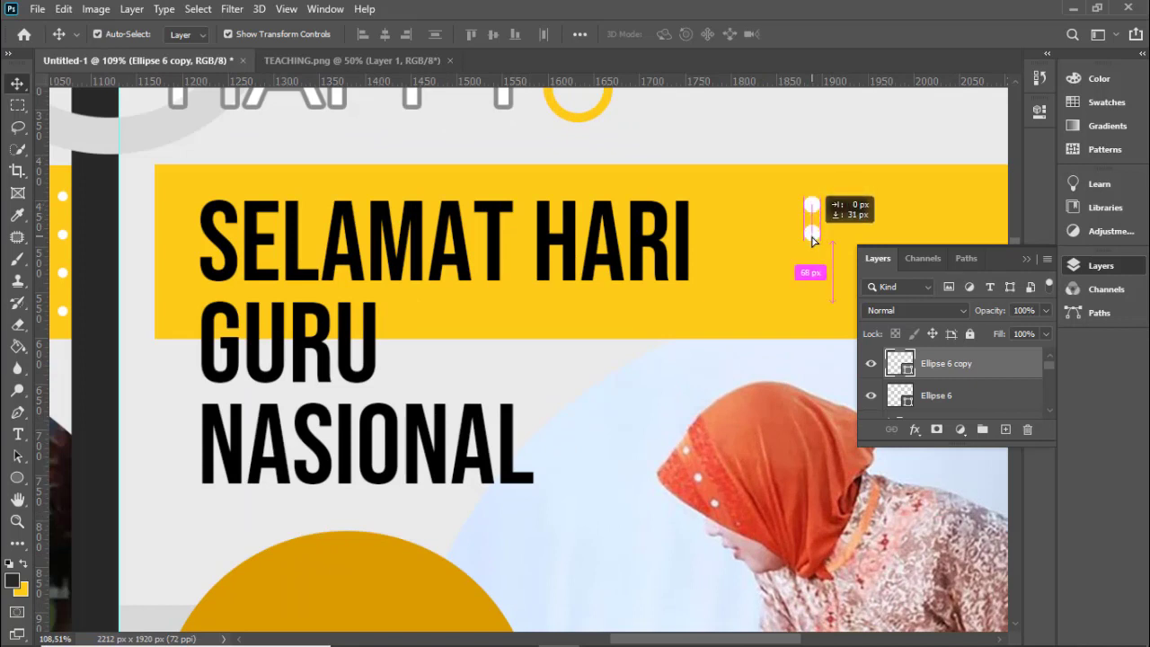
left_click_drag(812, 239, 812, 241)
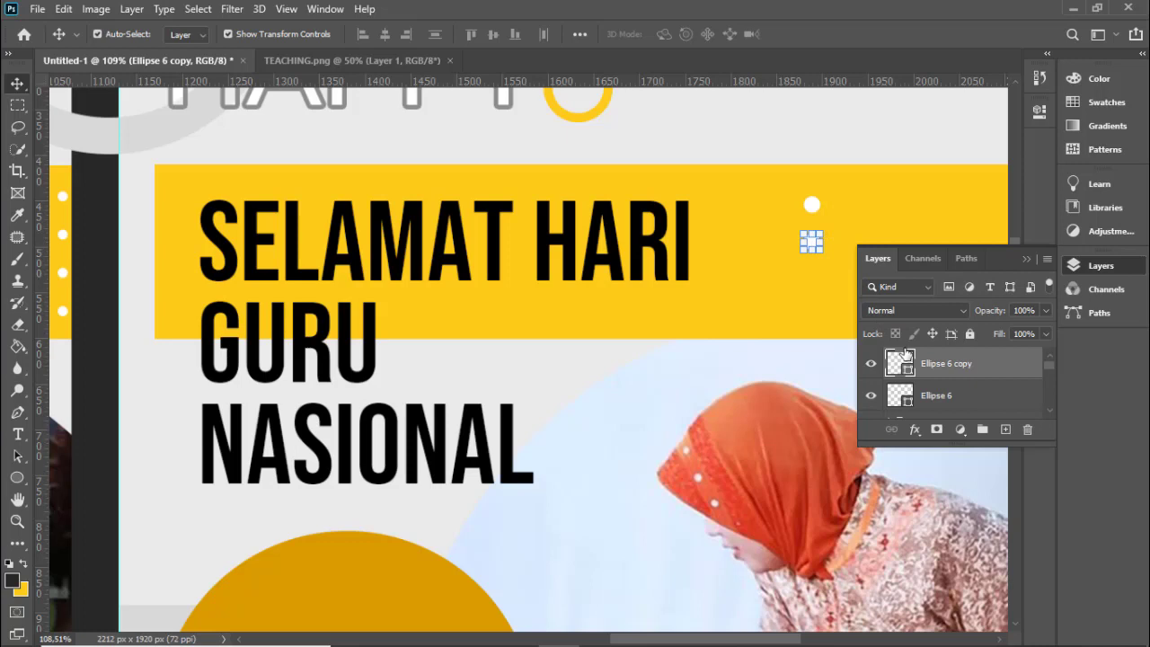
key("ctrl+j")
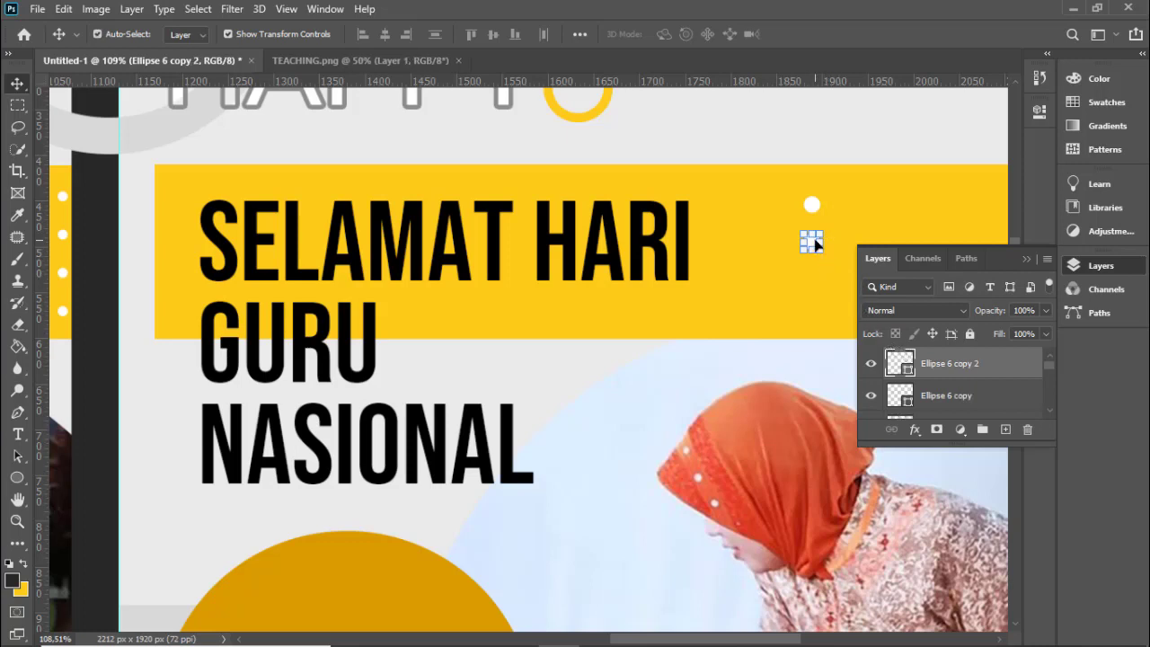
left_click_drag(813, 242, 808, 321)
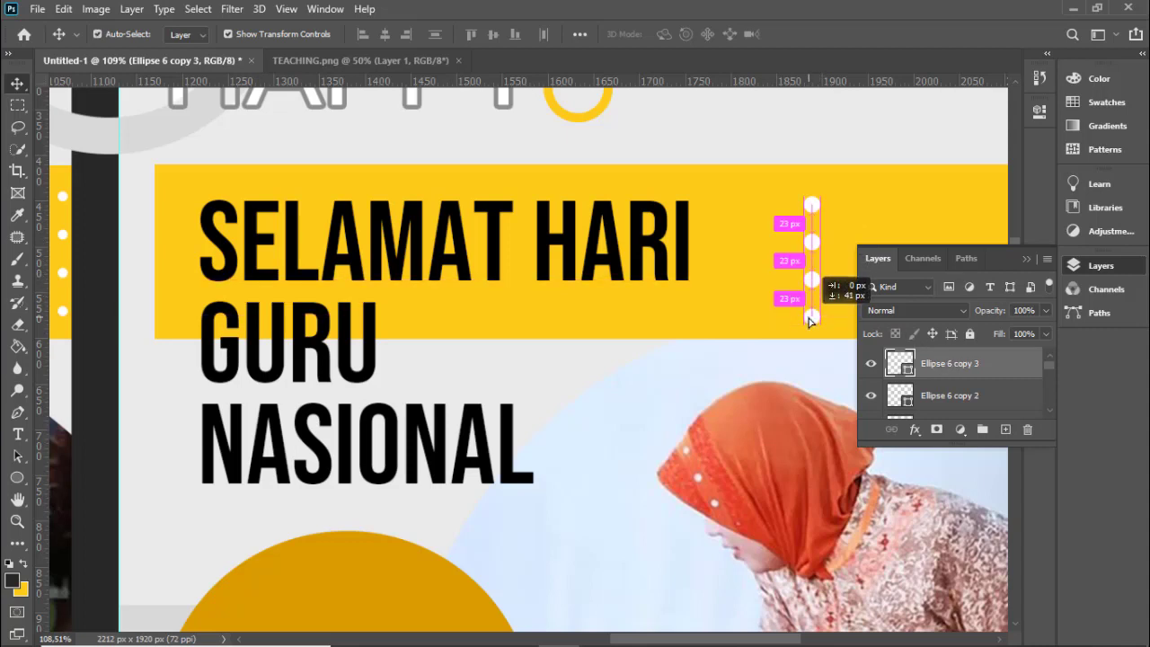
left_click_drag(808, 321, 808, 321)
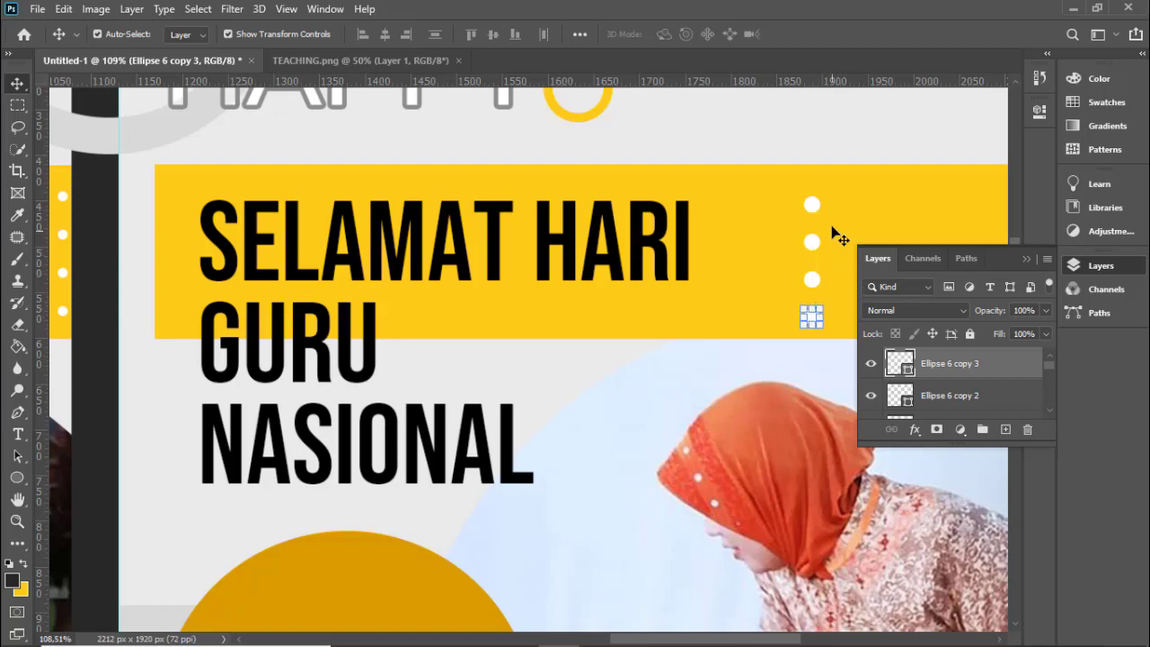
- Select the top dot's layer together with the second dot's
scroll(757, 292, "down", 1)
scroll(758, 292, "down", 1)
scroll(811, 251, "up", 1)
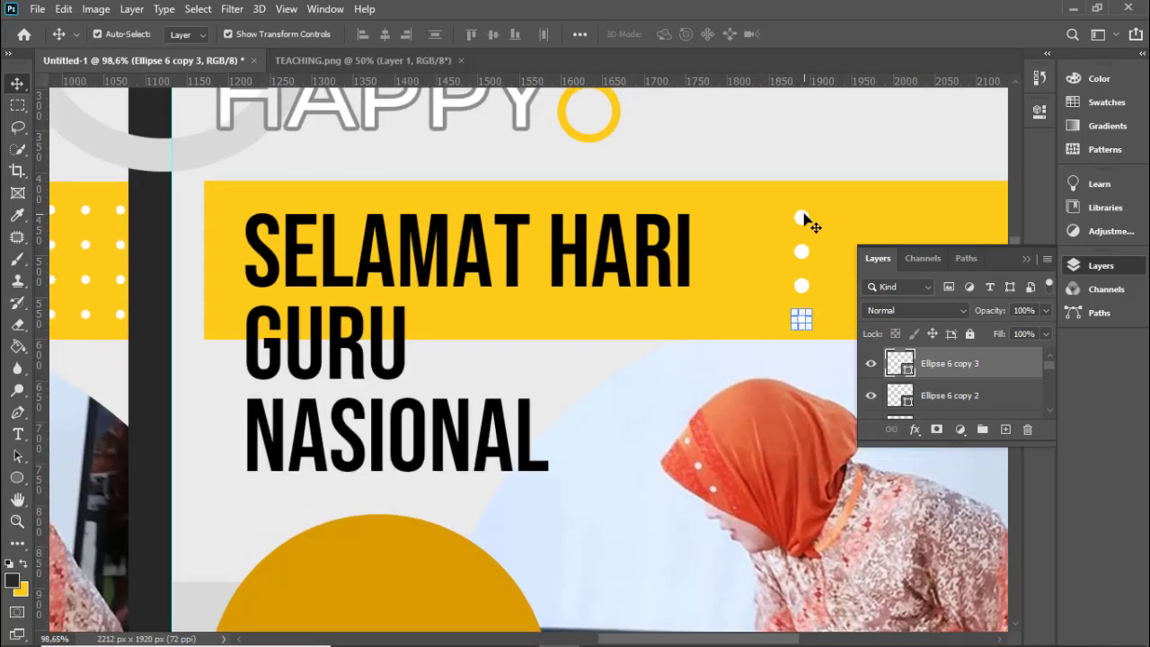
scroll(801, 233, "down", 1)
scroll(799, 256, "down", 1)
scroll(802, 243, "up", 1)
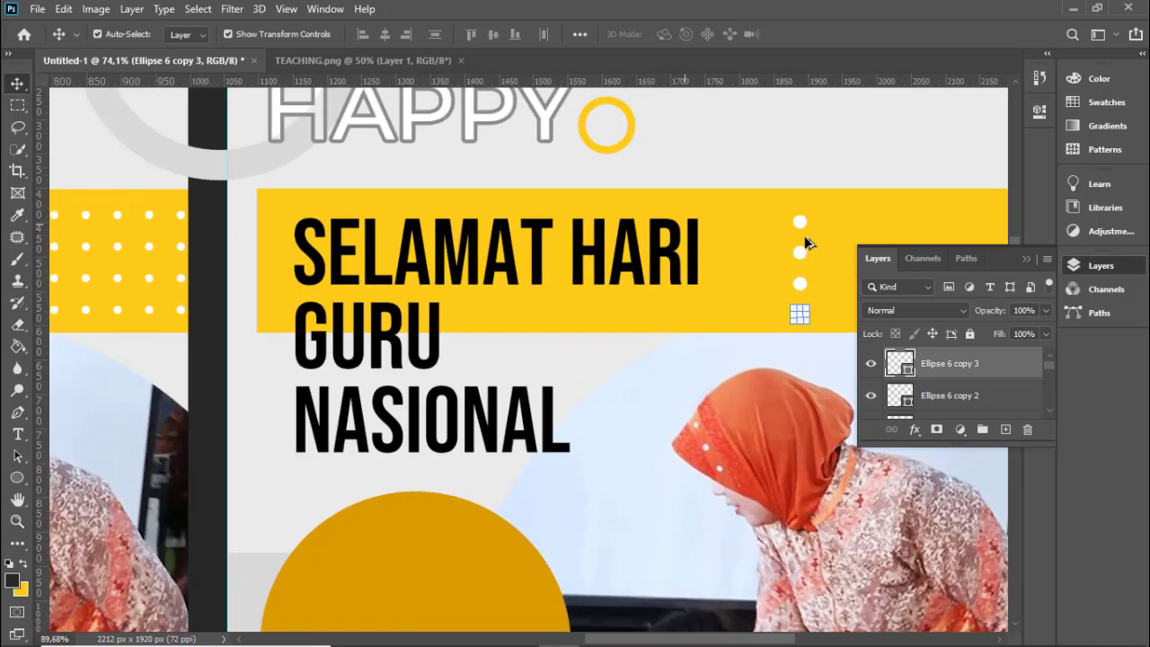
scroll(804, 235, "up", 1)
left_click(805, 219)
left_click(805, 255, "shift")
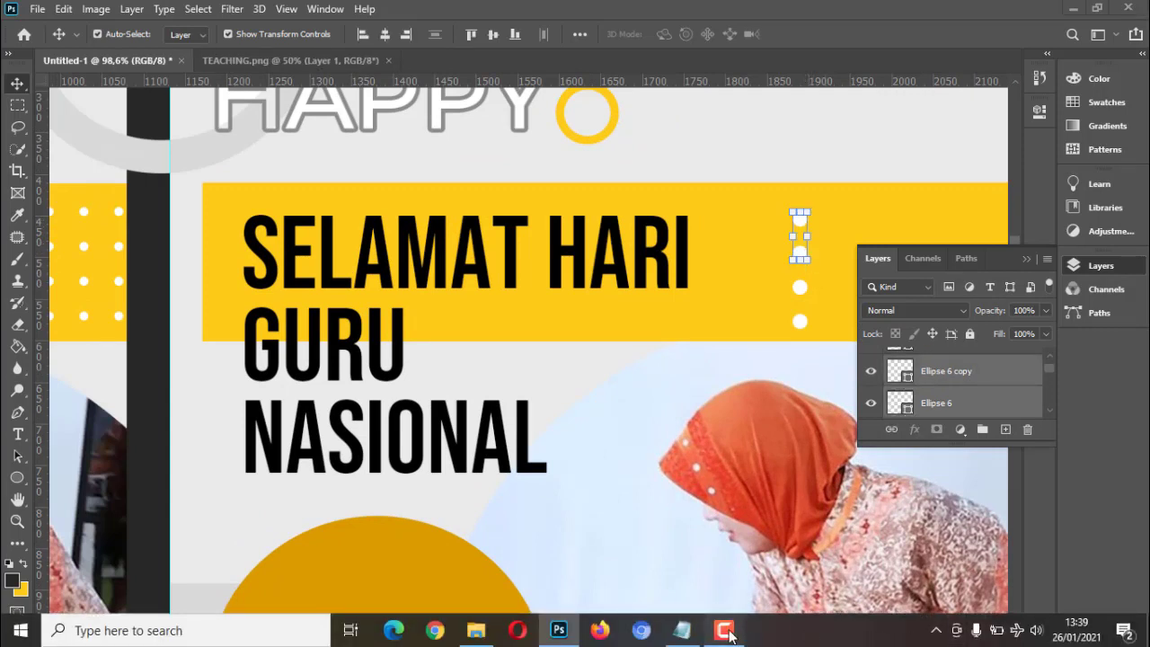
- Select all four white dot layers and scale them down slightly
left_click(723, 629)
left_click(799, 287, "shift")
scroll(755, 256, "up", 2)
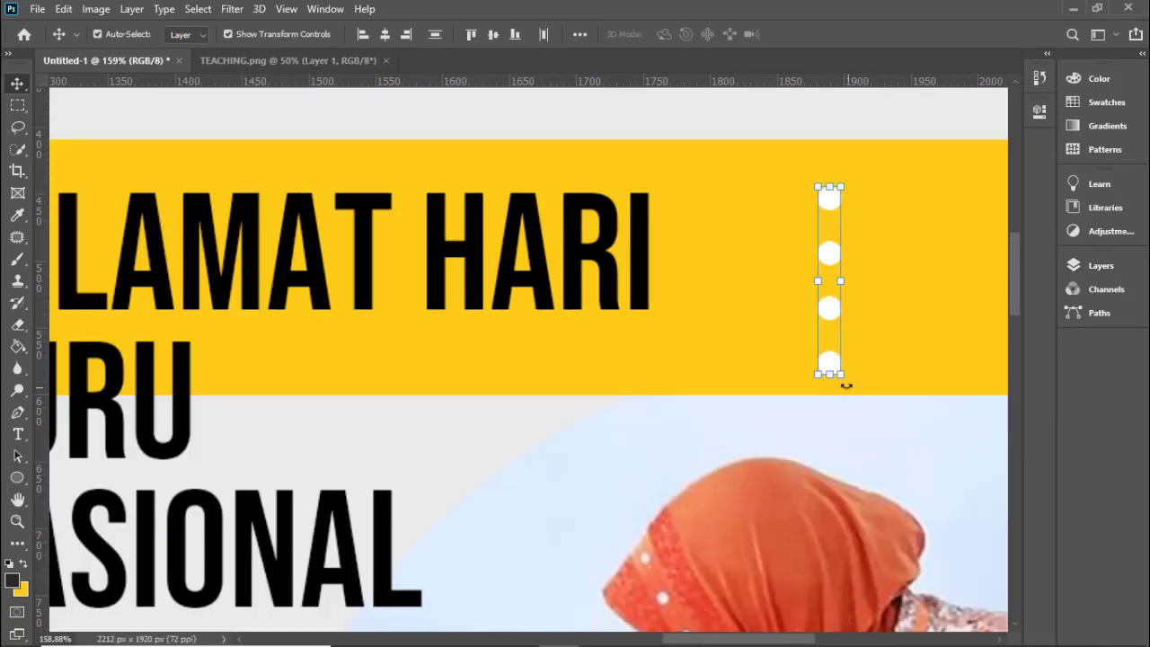
left_click_drag(841, 381, 830, 362)
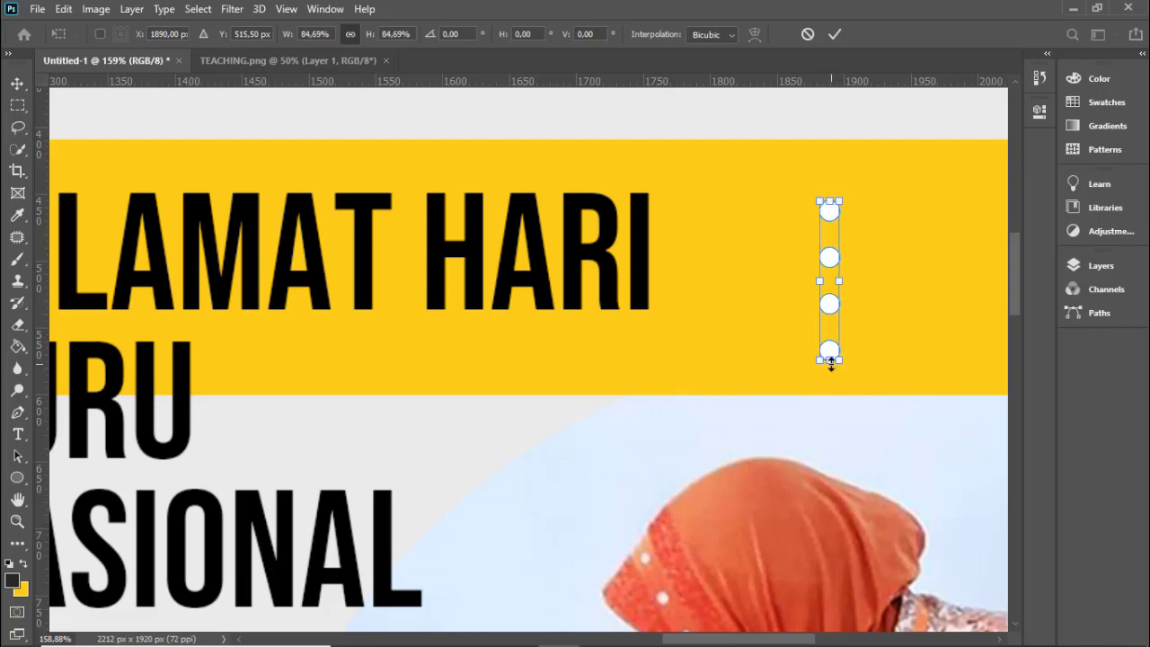
key("Return")
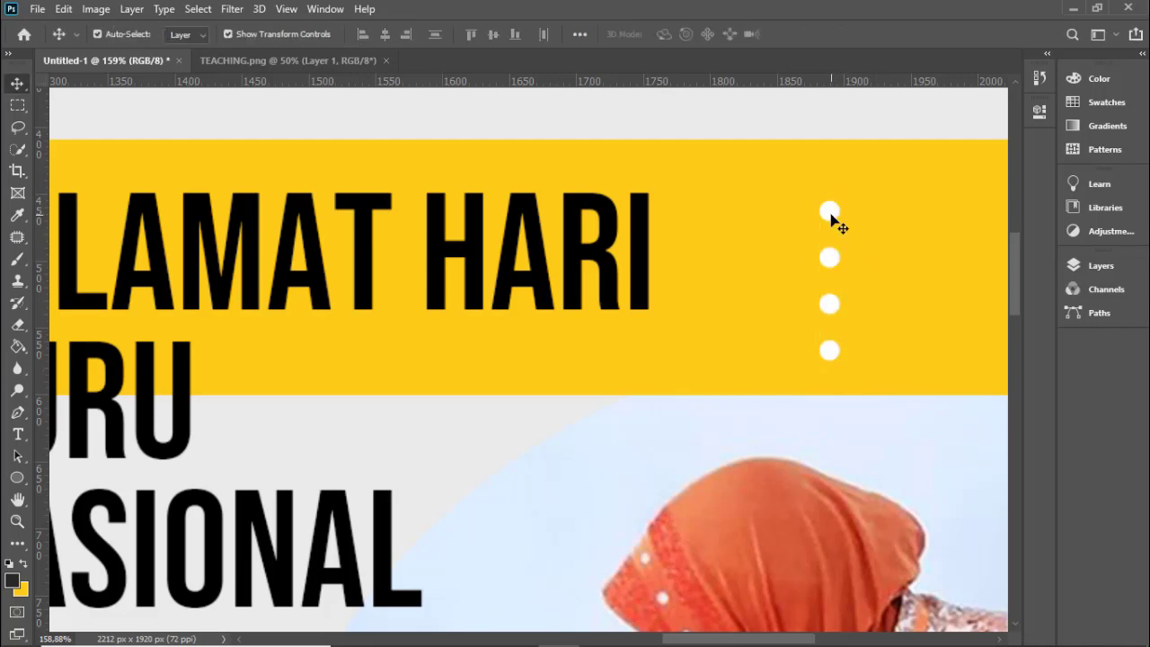
- Reposition the four dots into a straight vertical column about 28 px apart
left_click_drag(831, 210, 828, 183)
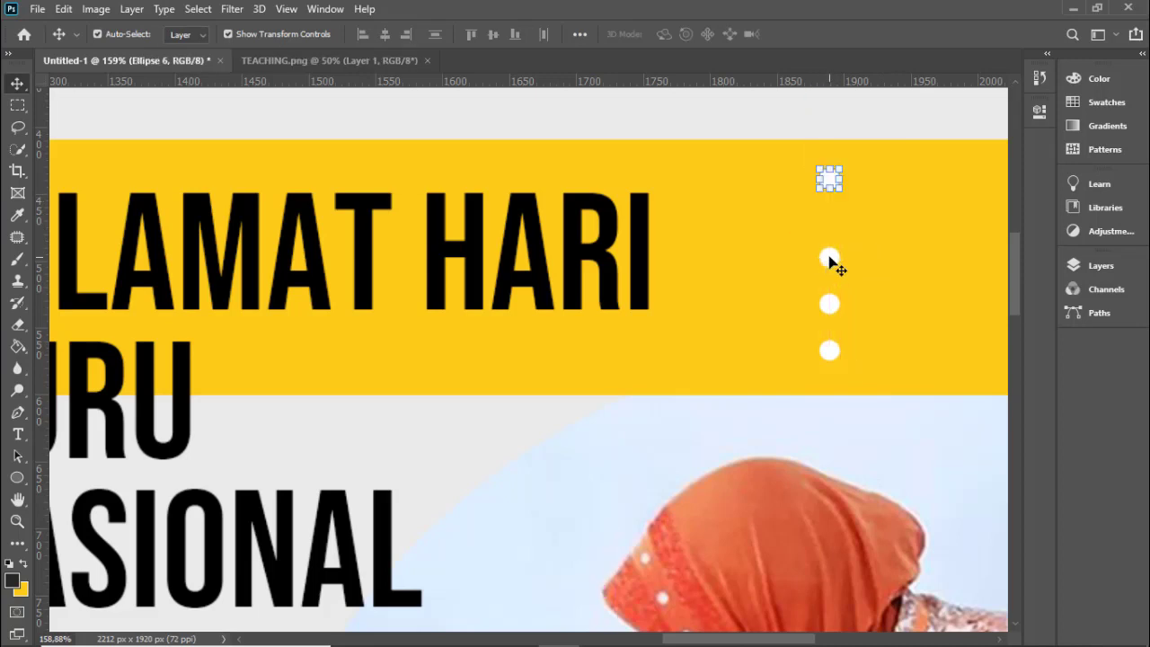
left_click_drag(833, 261, 831, 240)
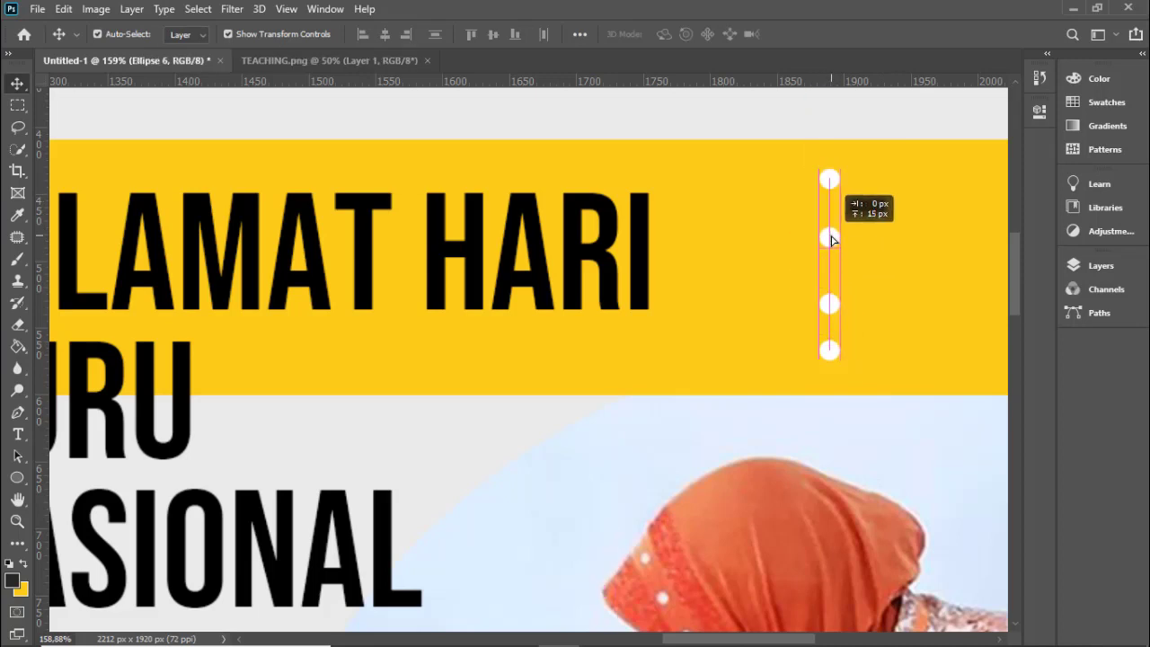
left_click_drag(829, 306, 827, 293)
left_click(828, 356)
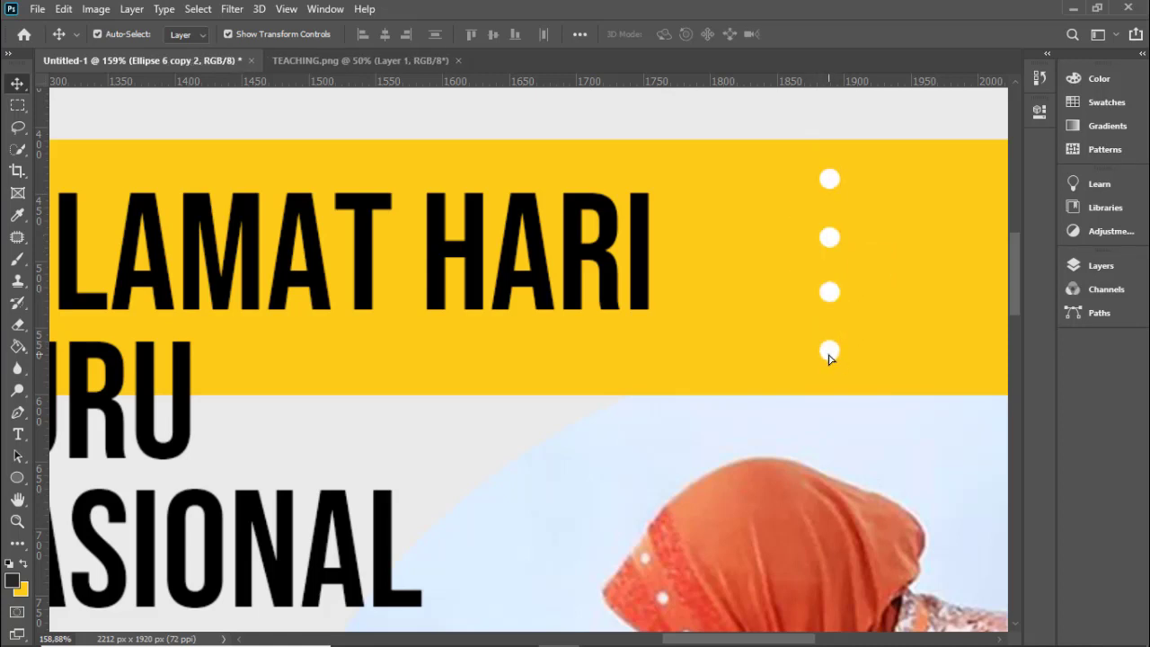
left_click_drag(828, 357, 826, 356)
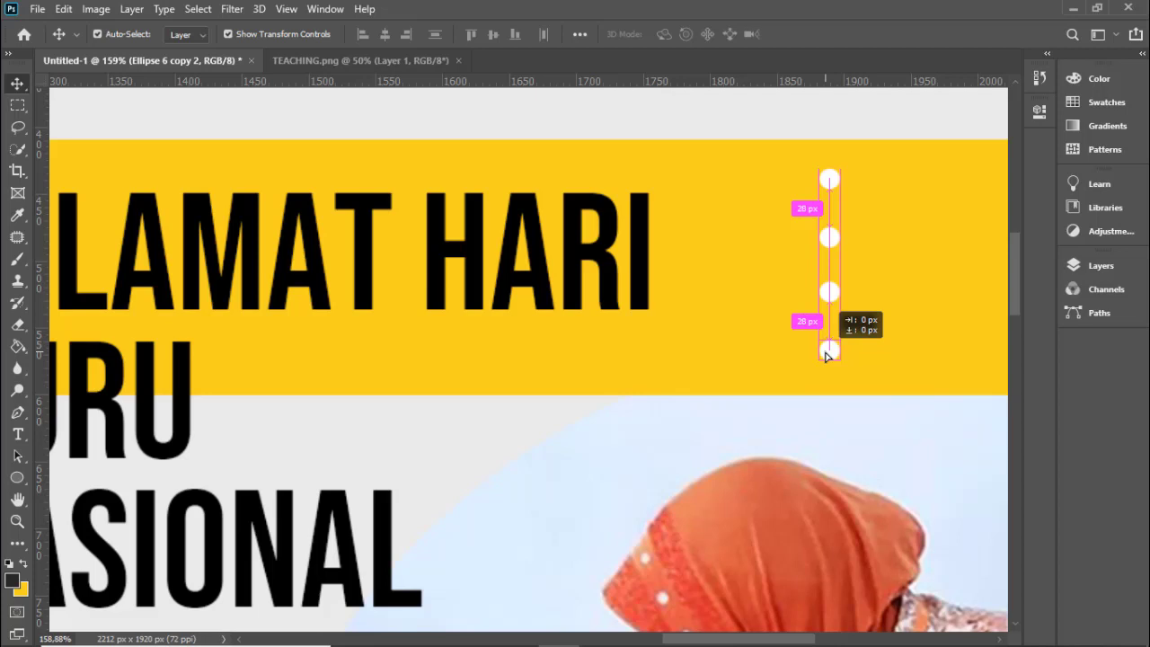
left_click_drag(827, 356, 826, 355)
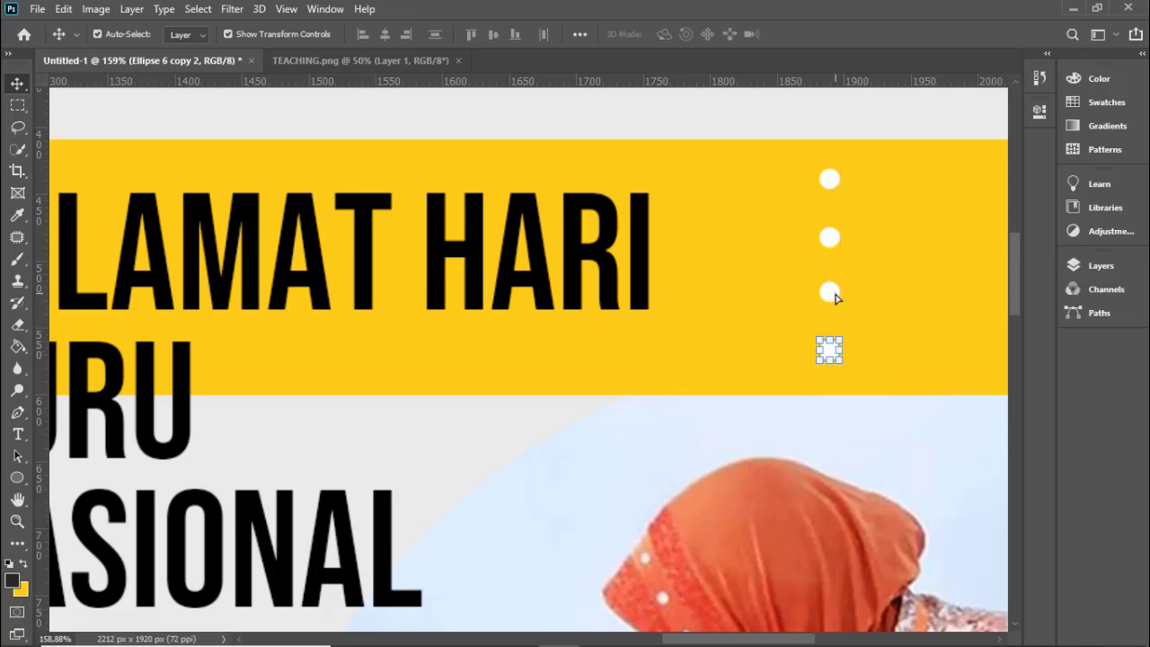
left_click_drag(832, 299, 833, 301)
left_click_drag(837, 352, 806, 356)
scroll(821, 327, "up", 1)
left_click_drag(841, 307, 837, 297)
left_click_drag(799, 353, 833, 347)
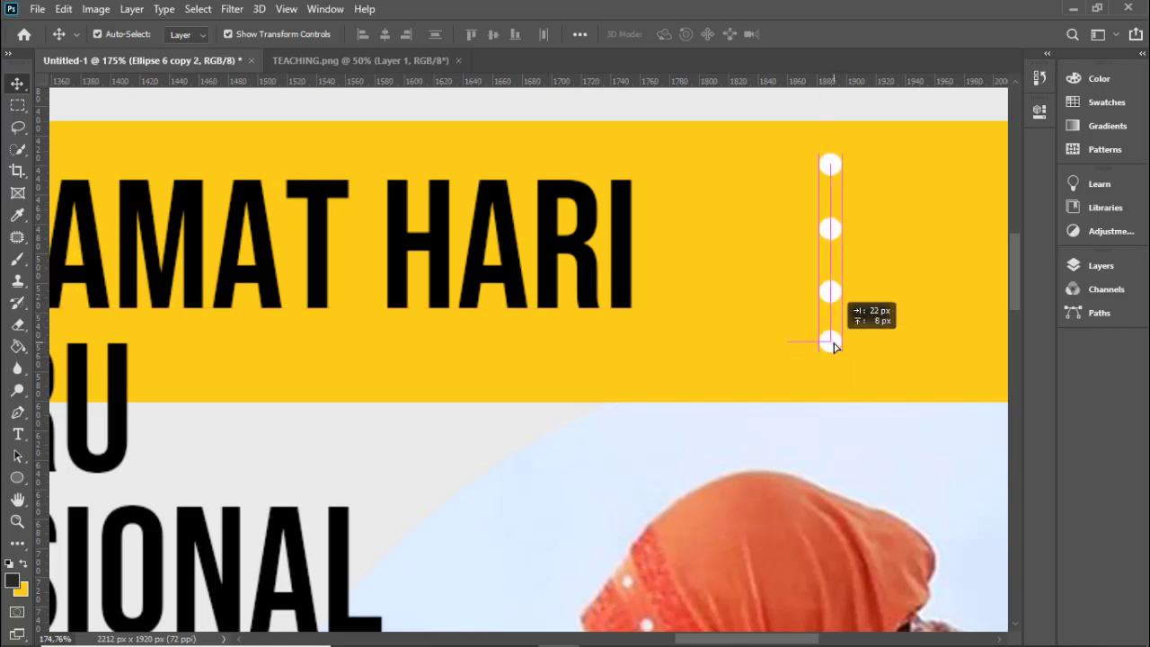
left_click_drag(833, 352, 832, 359)
- Select all four repositioned dots together
left_click(830, 293, "shift")
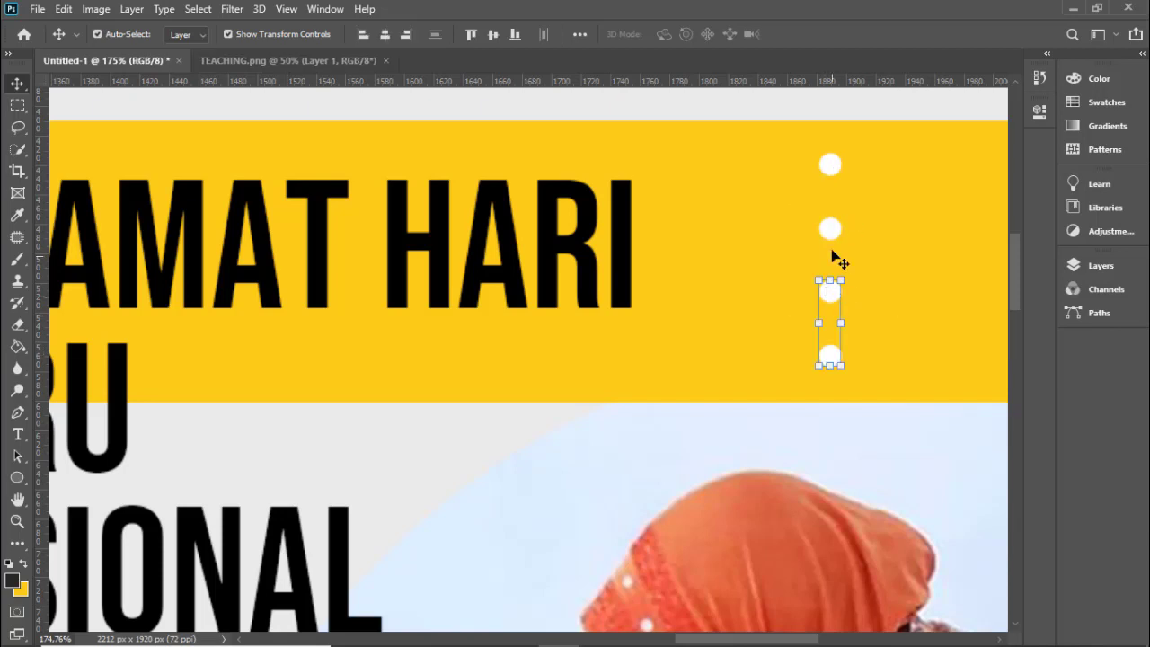
left_click(832, 235, "shift")
left_click(829, 165, "shift")
scroll(758, 278, "down", 1, "alt")
scroll(758, 278, "down", 4, "alt")
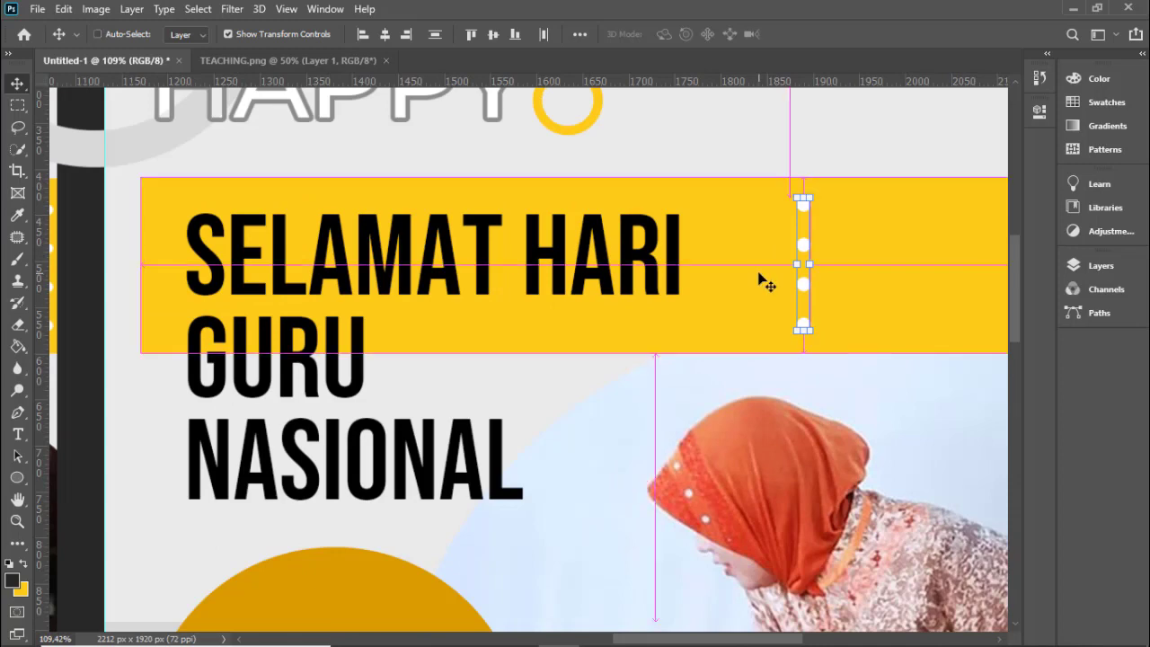
scroll(878, 220, "up", 4, "alt")
- Duplicate the dot column and place the copy 30 px right of the original
scroll(877, 221, "up", 4, "alt")
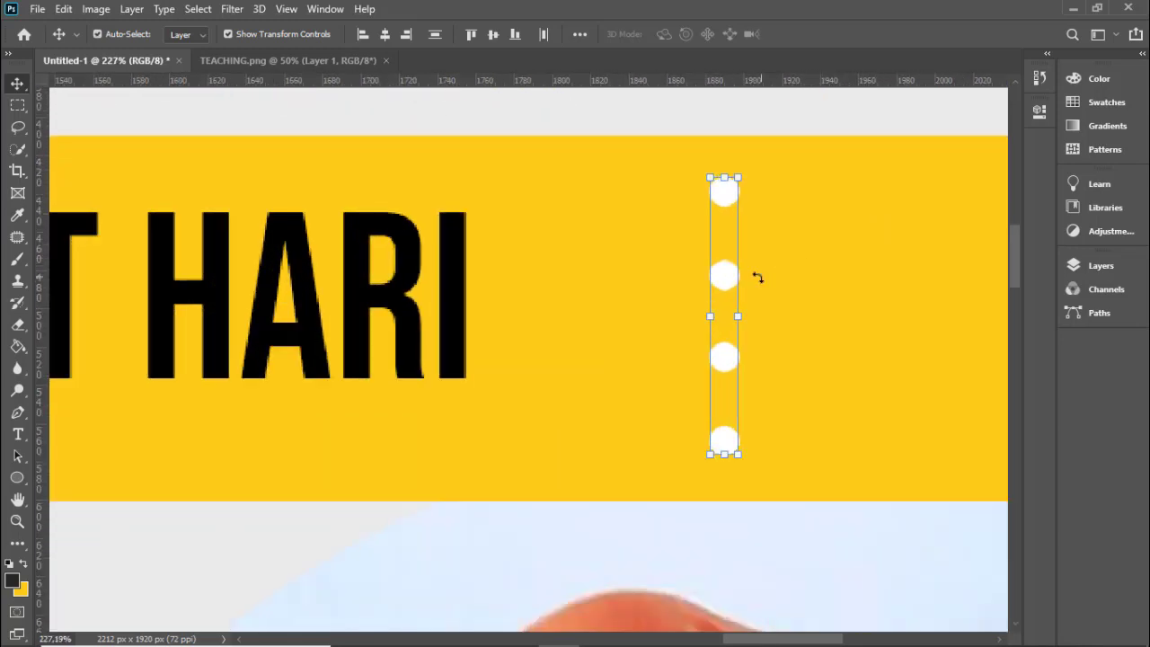
left_click_drag(727, 284, 797, 287, "alt")
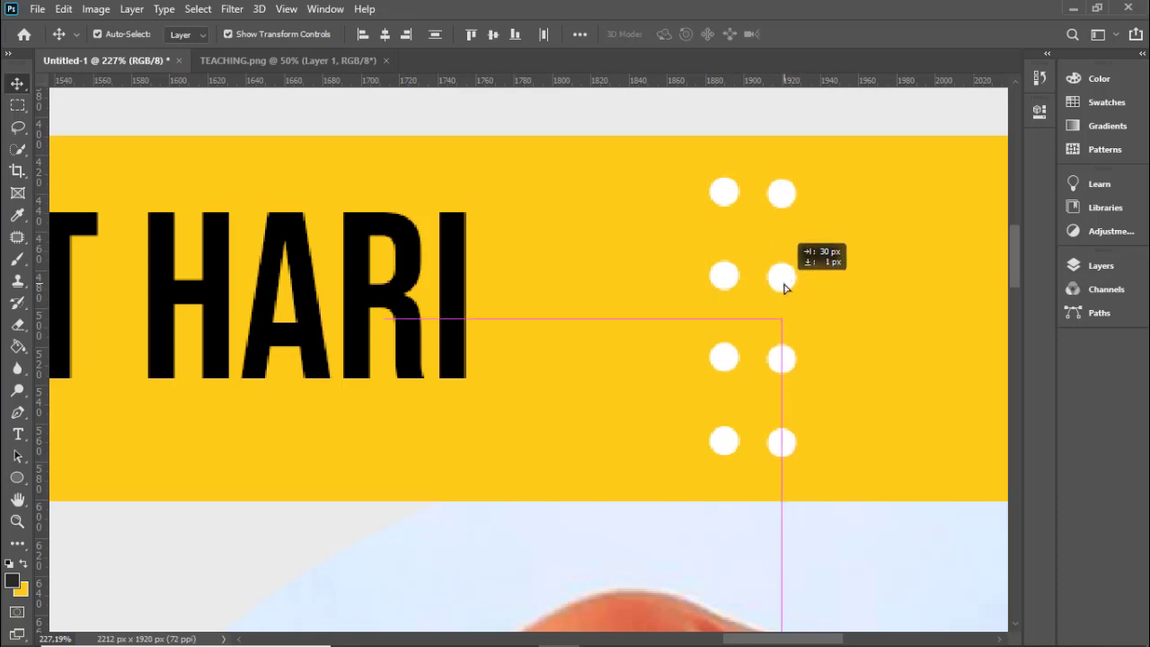
left_click_drag(798, 287, 784, 283)
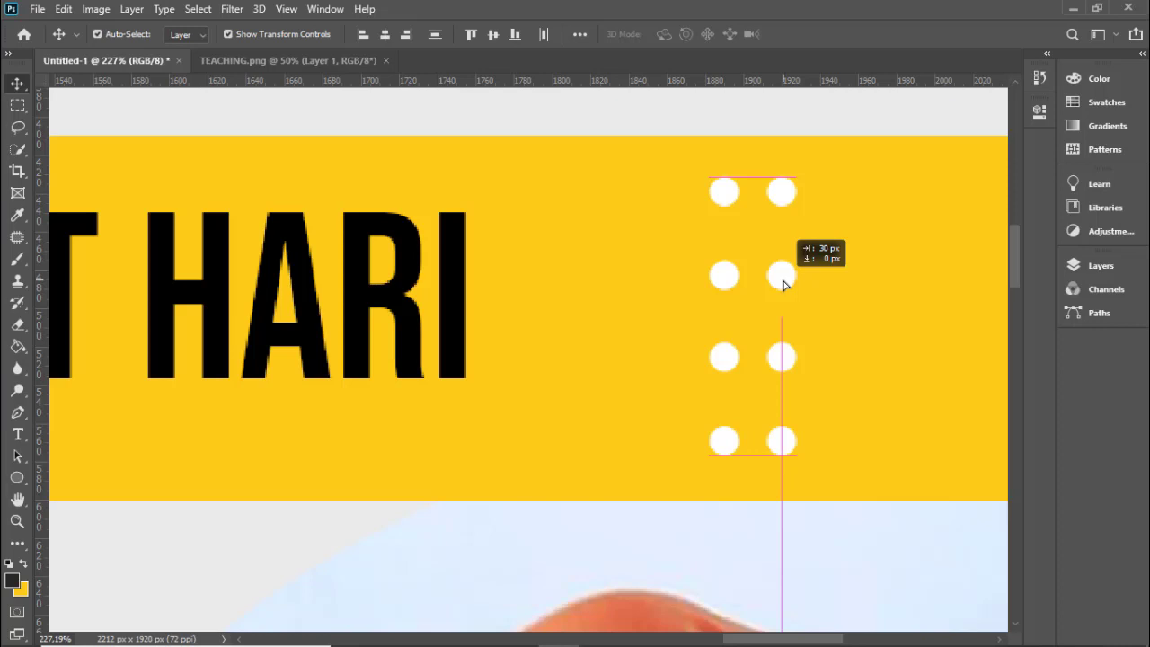
left_click_drag(783, 284, 780, 283)
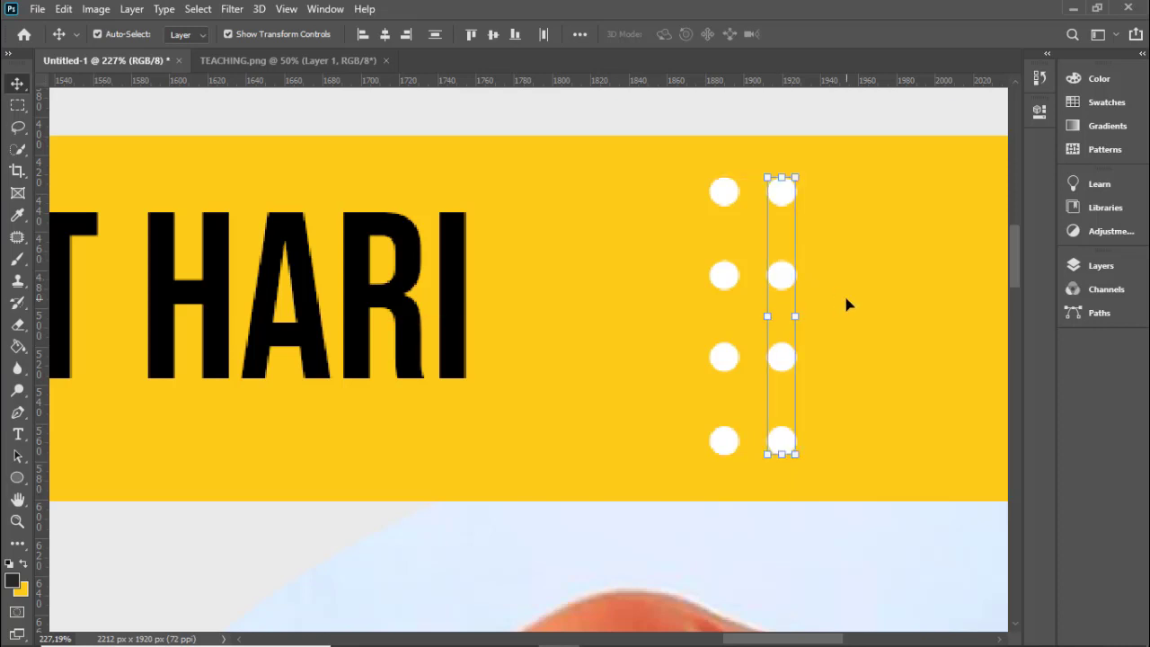
key("ctrl")
- Select both dot columns, all eight white dots
left_click(729, 198, "shift")
left_click(725, 355)
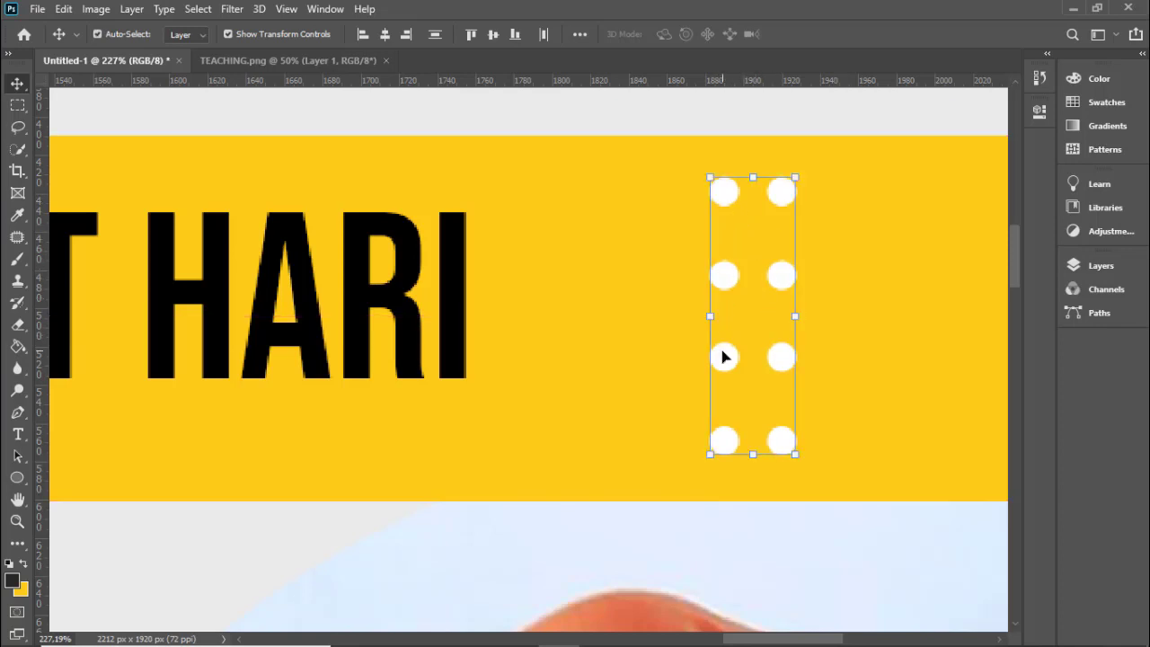
scroll(620, 359, "down", 3)
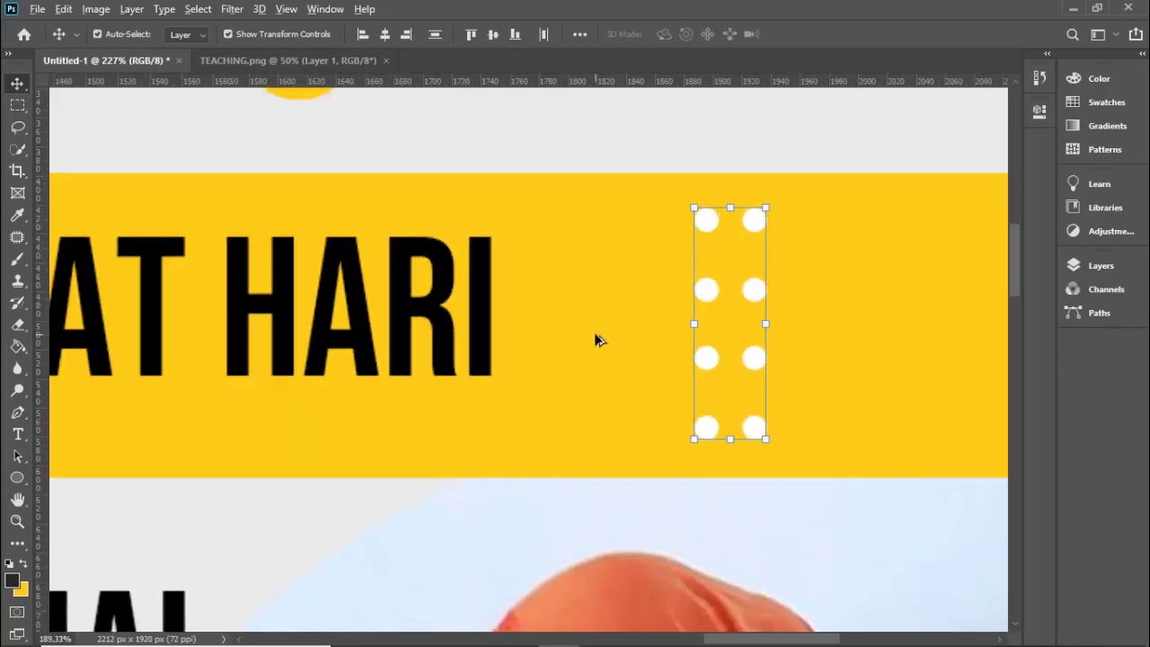
scroll(596, 332, "down", 3)
scroll(595, 333, "down", 2)
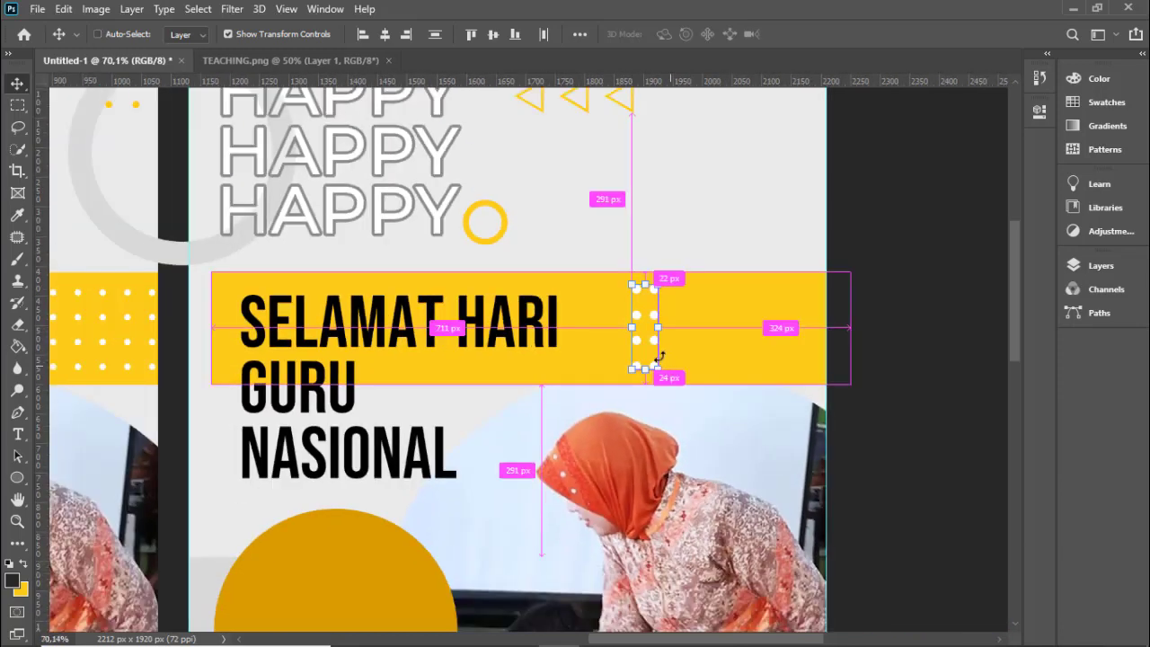
scroll(644, 361, "up", 6)
- Copy the two columns to the right and select all four columns
mouse_move(658, 267)
left_mouse_down()
mouse_move(753, 249)
mouse_move(746, 244)
left_mouse_up()
scroll(821, 303, "down", 3)
scroll(819, 302, "down", 3)
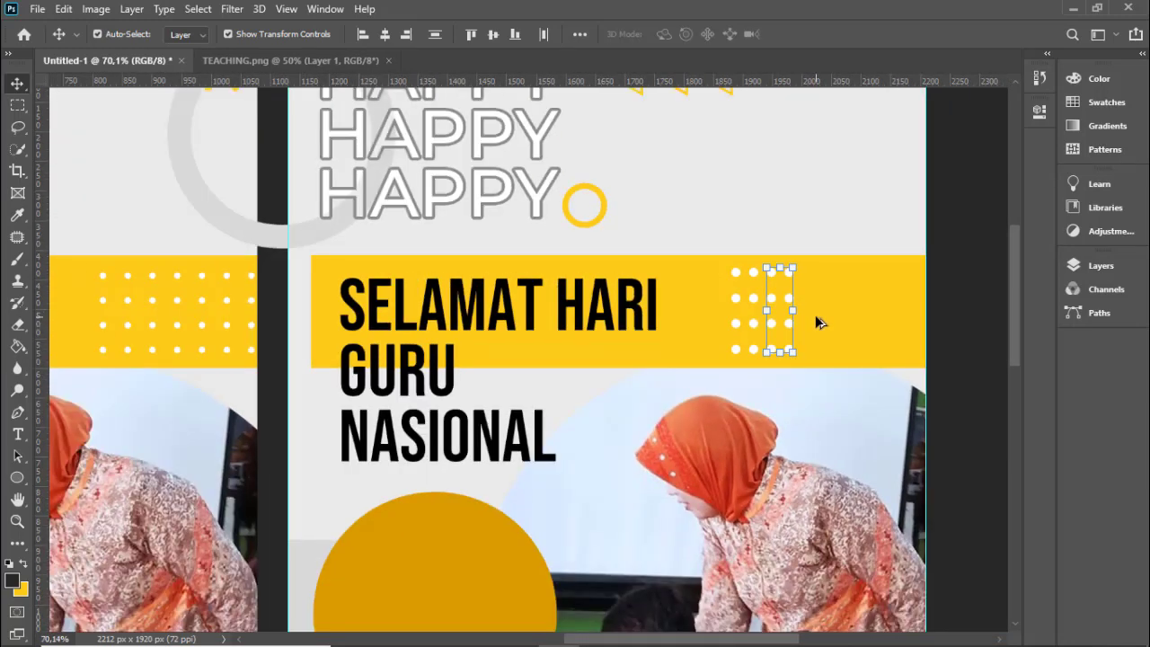
scroll(814, 314, "up", 2)
scroll(815, 314, "up", 2)
scroll(815, 314, "up", 2)
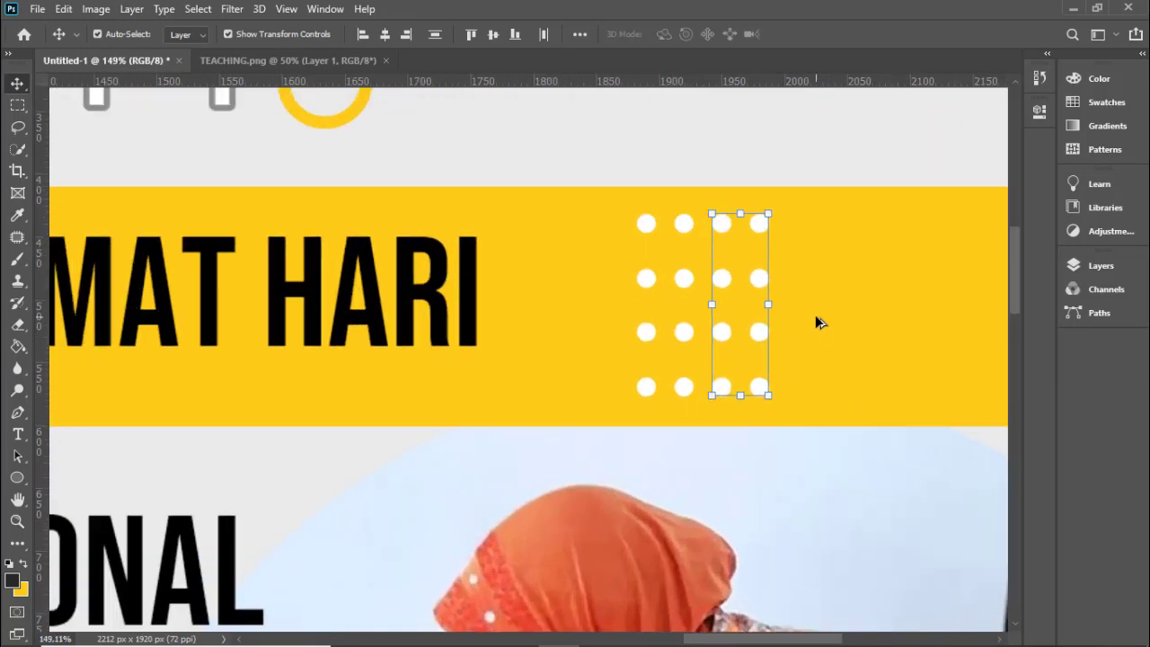
scroll(742, 274, "up", 2)
scroll(742, 275, "up", 2)
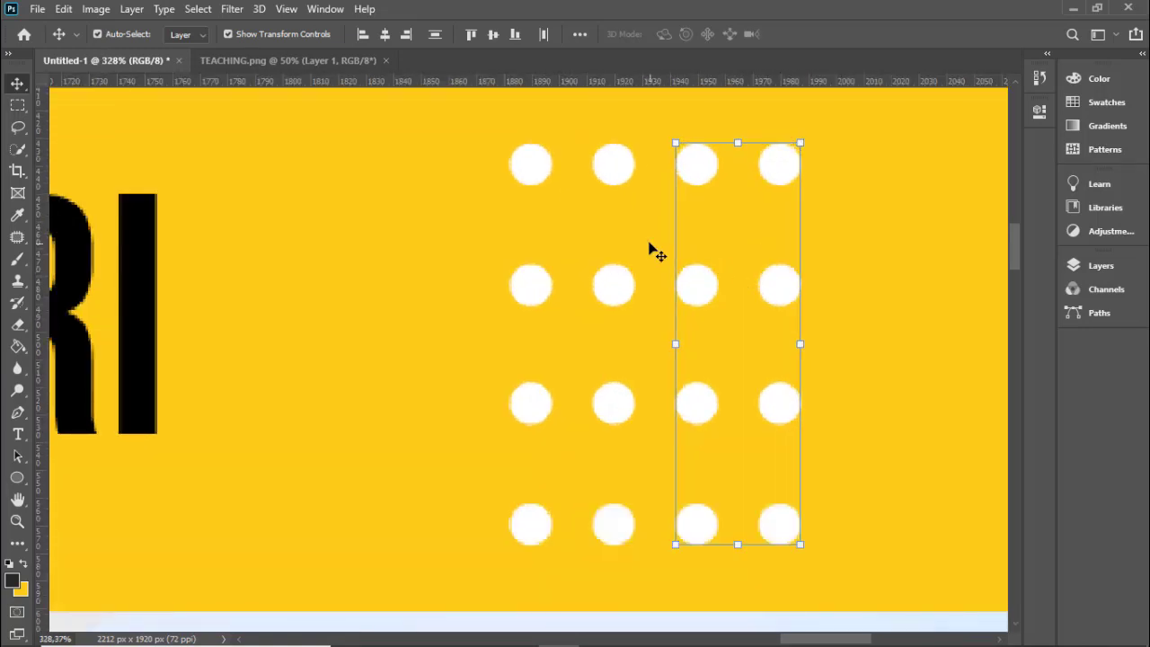
left_click(538, 168, "shift")
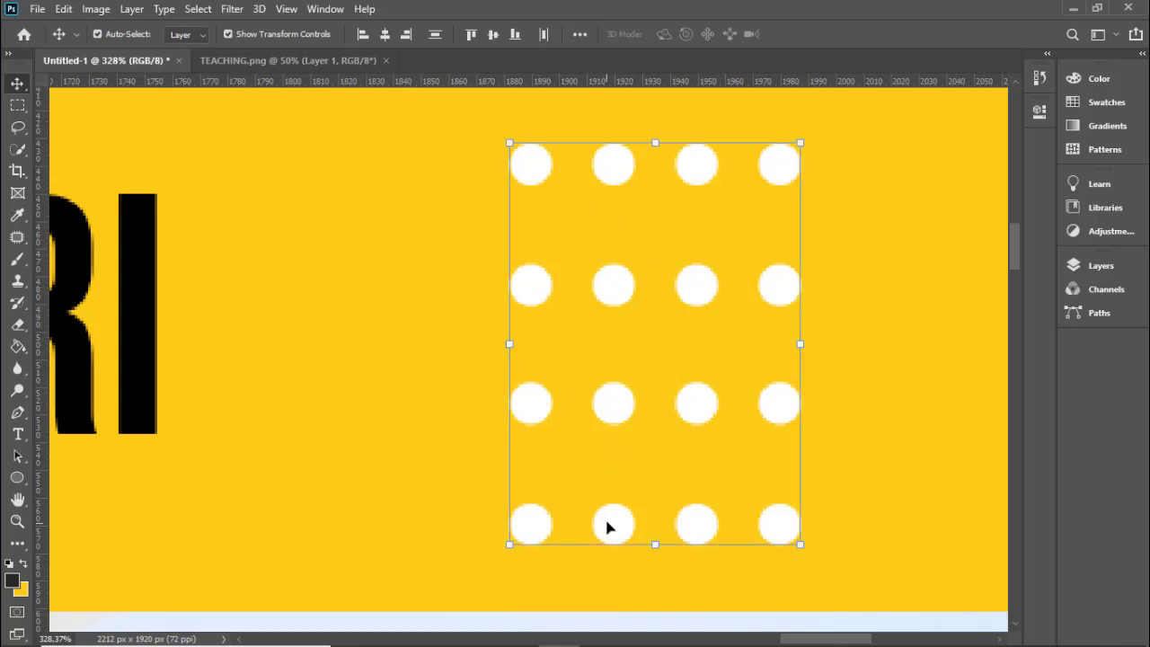
- Commit the dot grid transform and drag the horizontal guide off the banner
scroll(510, 355, "down", 2)
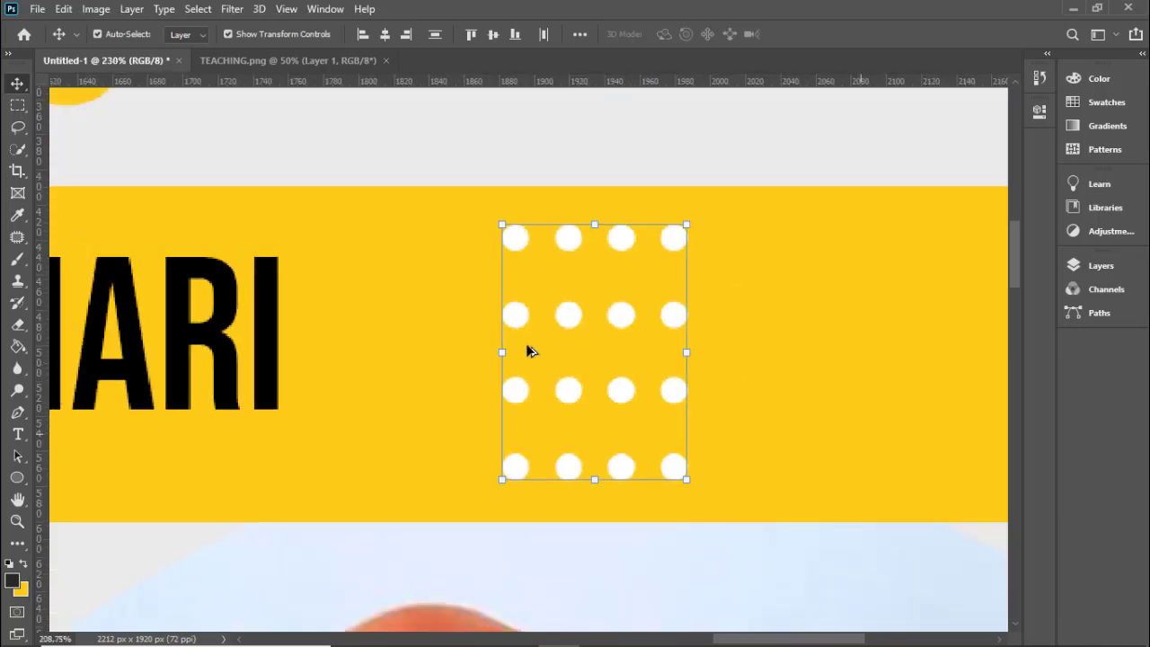
scroll(526, 344, "down", 2)
key("ctrl")
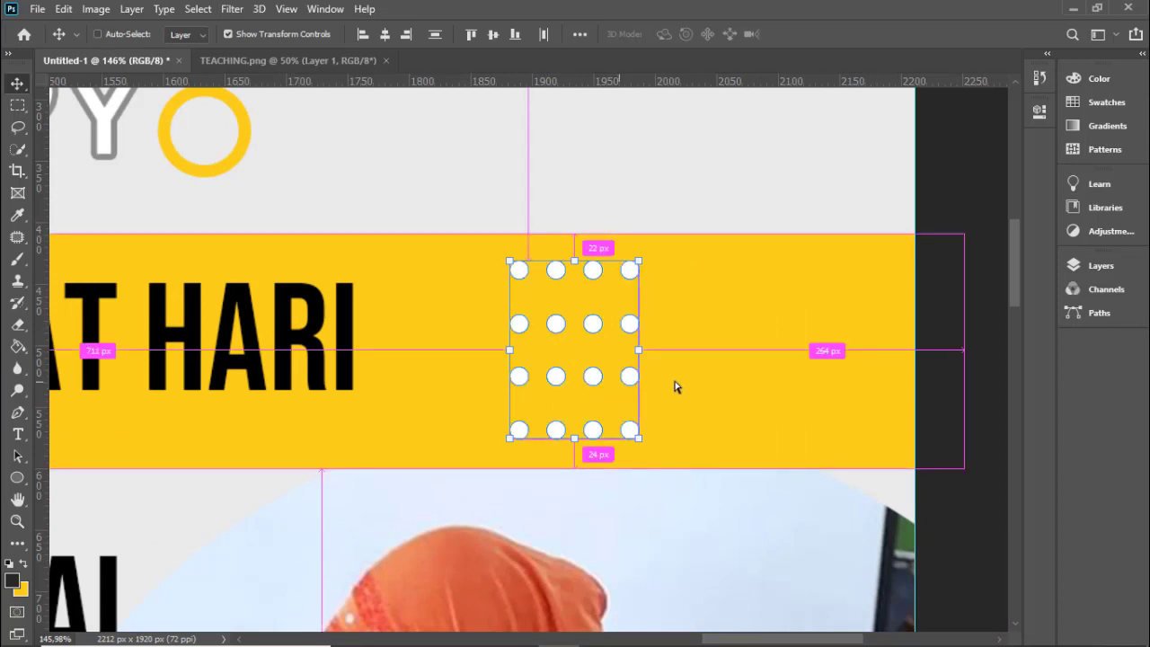
key("ctrl")
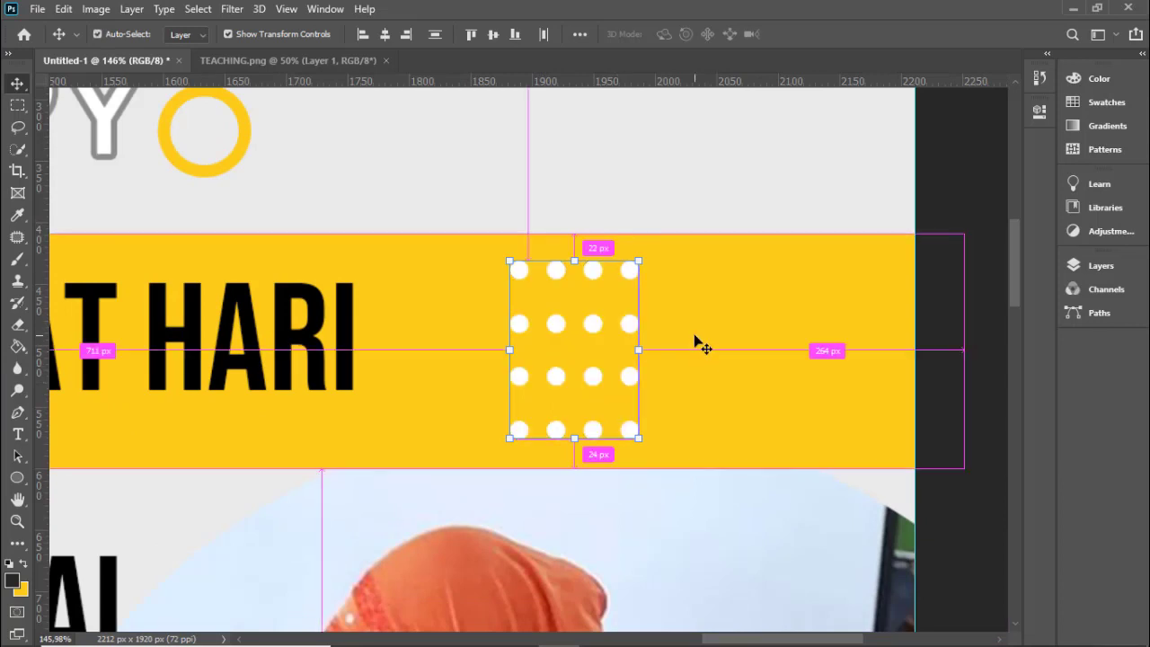
key("ctrl+t")
scroll(705, 404, "down", 1)
scroll(587, 295, "up", 1)
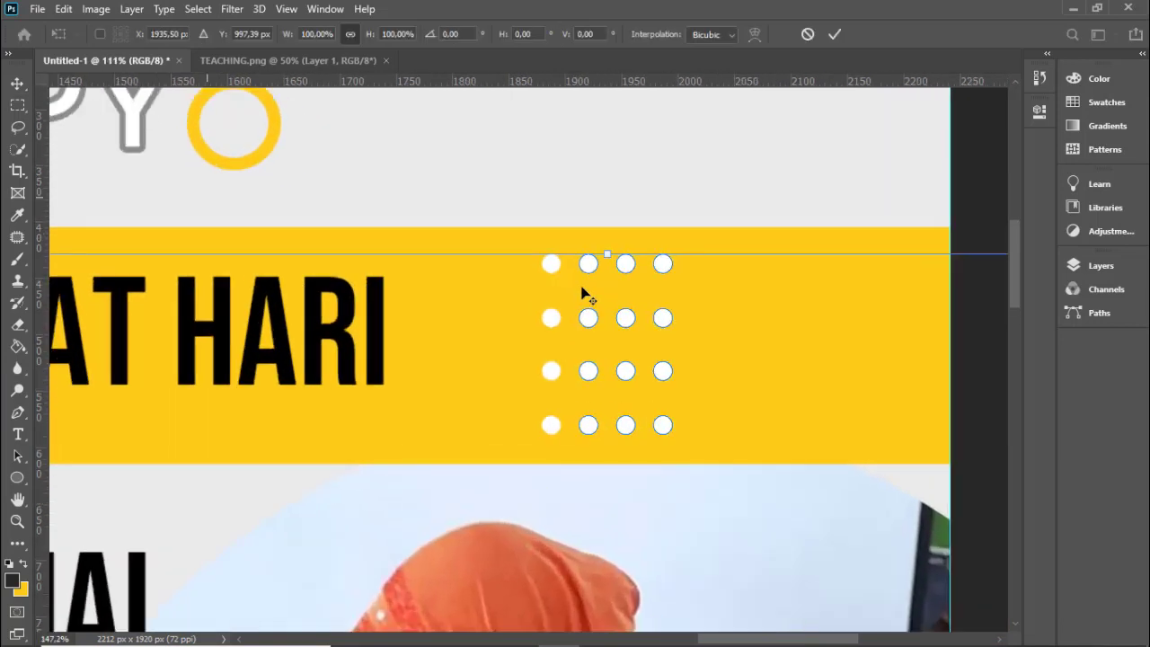
scroll(584, 295, "up", 1)
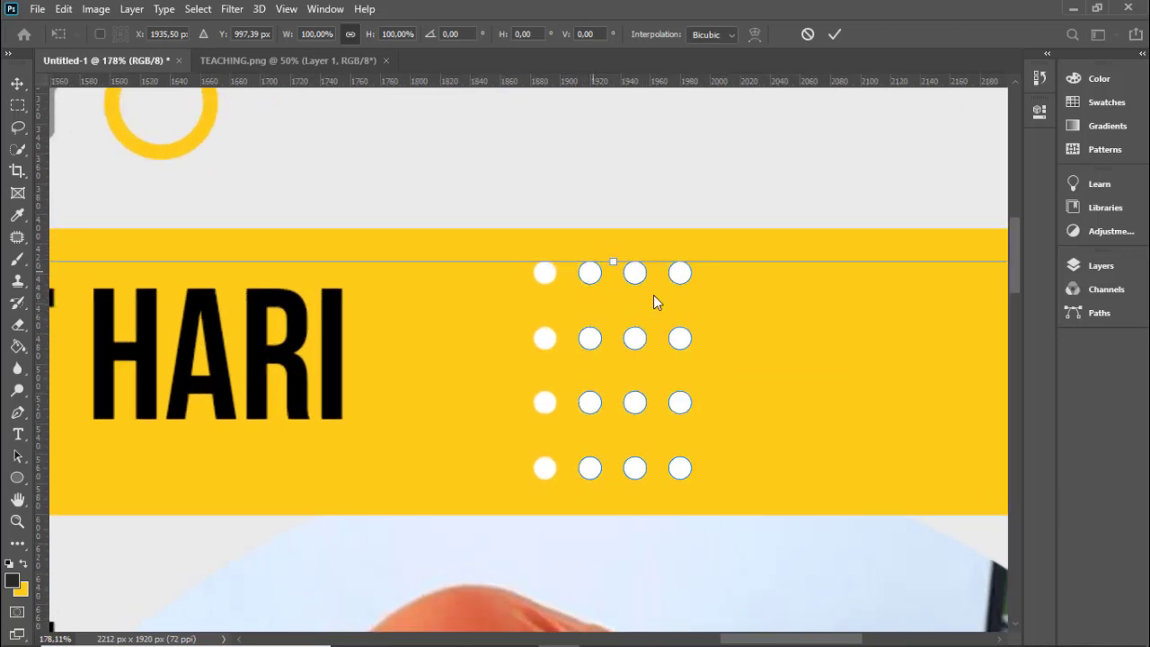
left_click(17, 84)
scroll(660, 337, "down", 1)
scroll(660, 337, "down", 1)
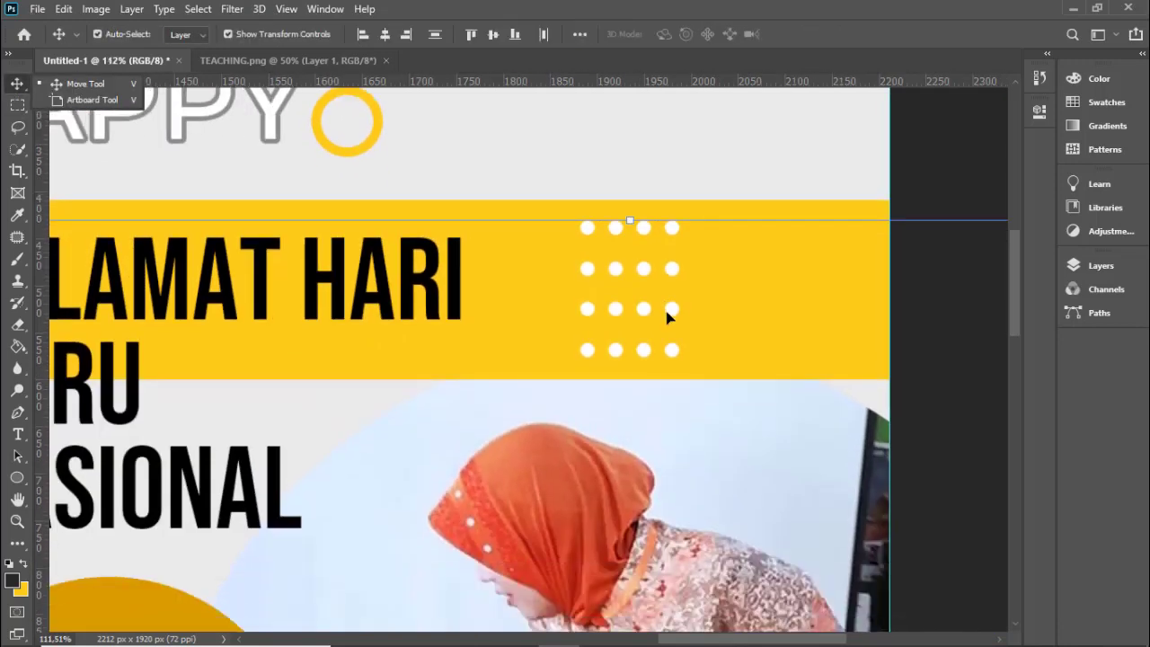
left_click_drag(921, 170, 934, 154)
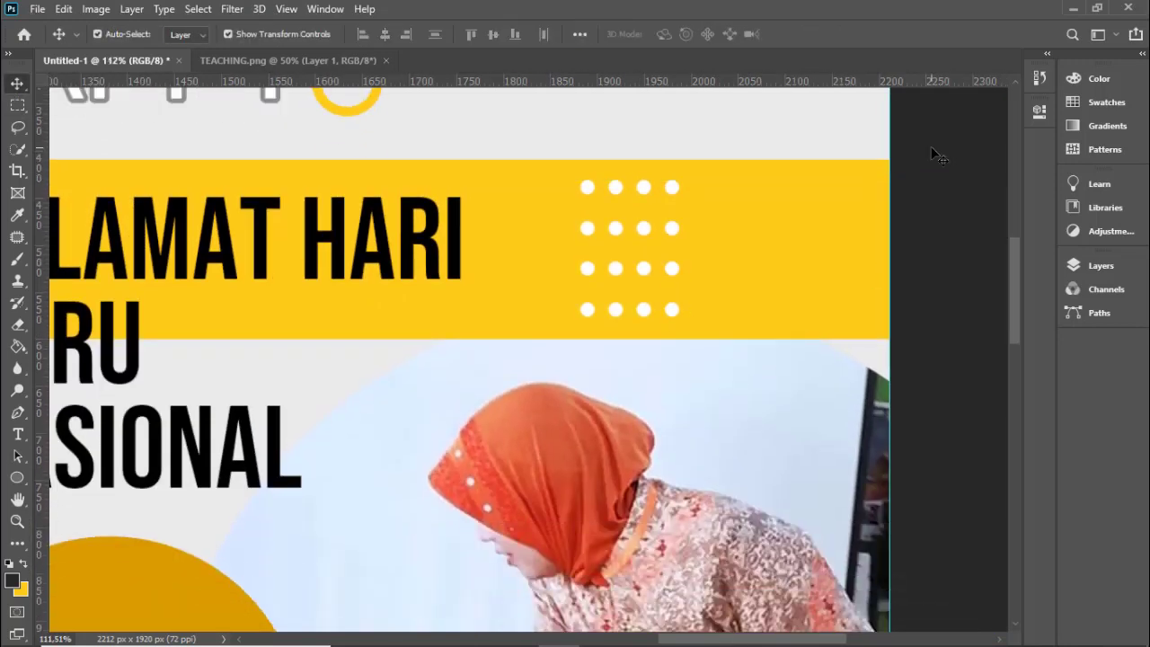
- Lock Layer 2 against edits, then marquee-select the white dot layers
left_click(1087, 265)
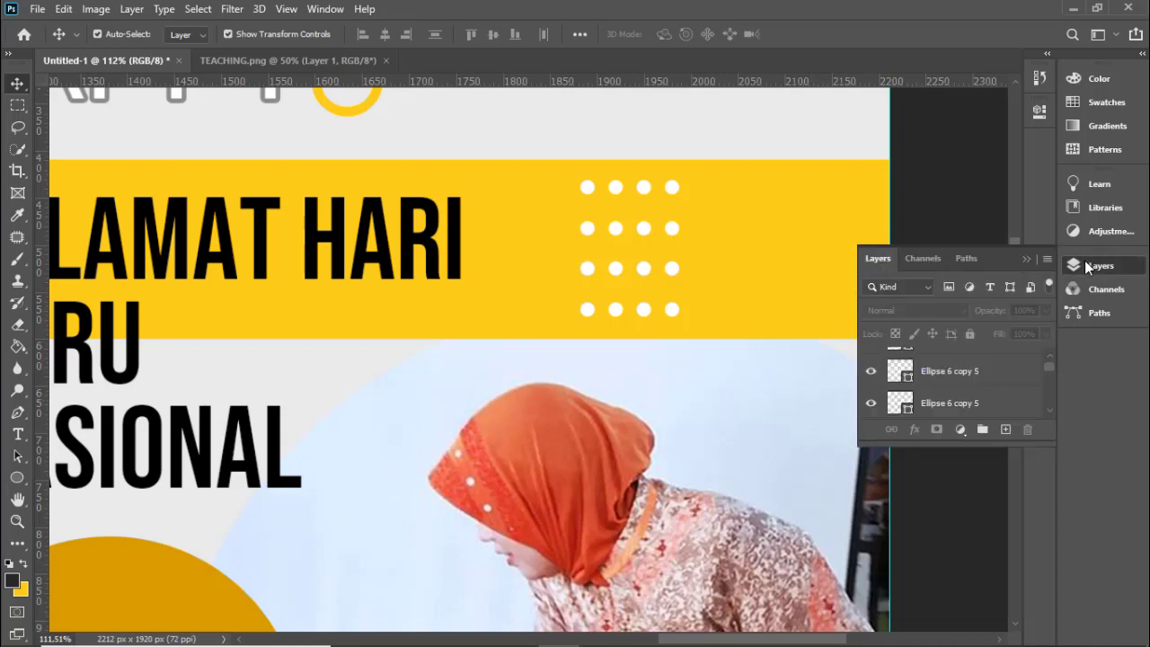
scroll(977, 384, "down", 1)
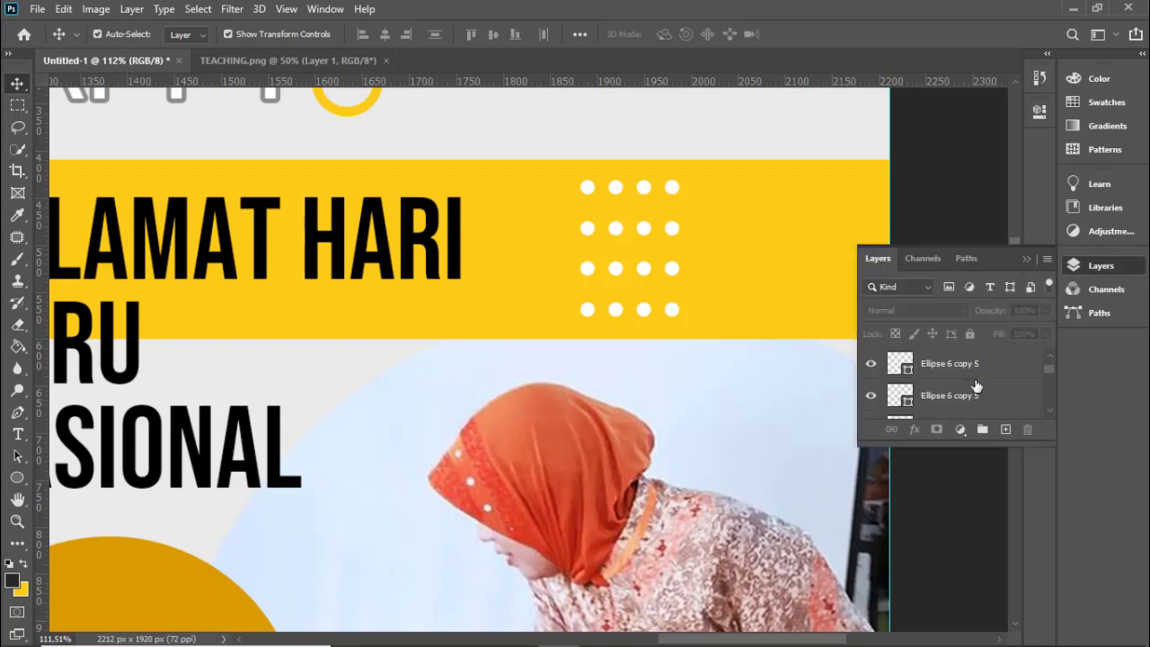
scroll(977, 377, "down", 3)
scroll(977, 378, "down", 3)
scroll(978, 377, "down", 3)
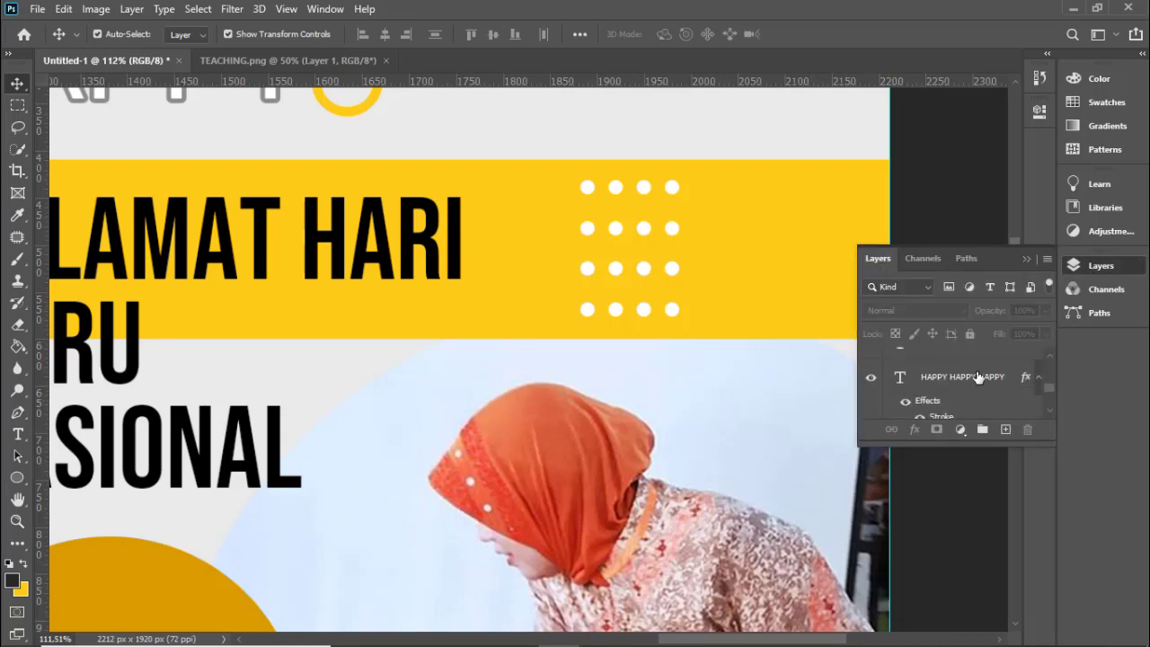
scroll(977, 377, "down", 3)
scroll(977, 378, "down", 3)
left_click(975, 380)
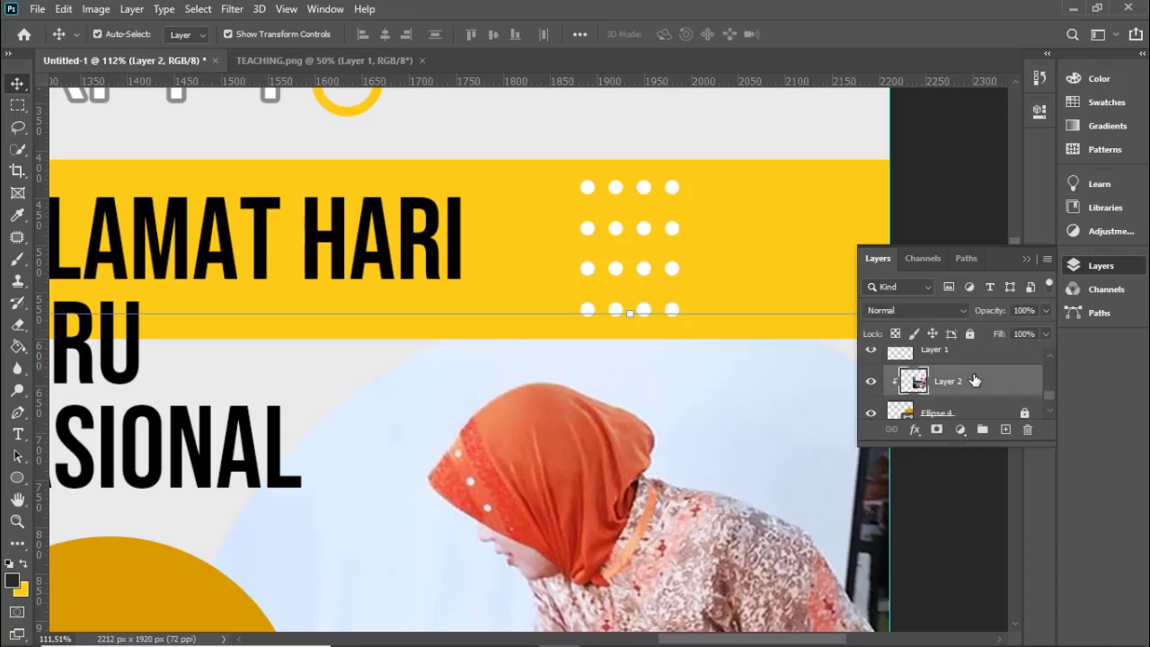
left_click(969, 333)
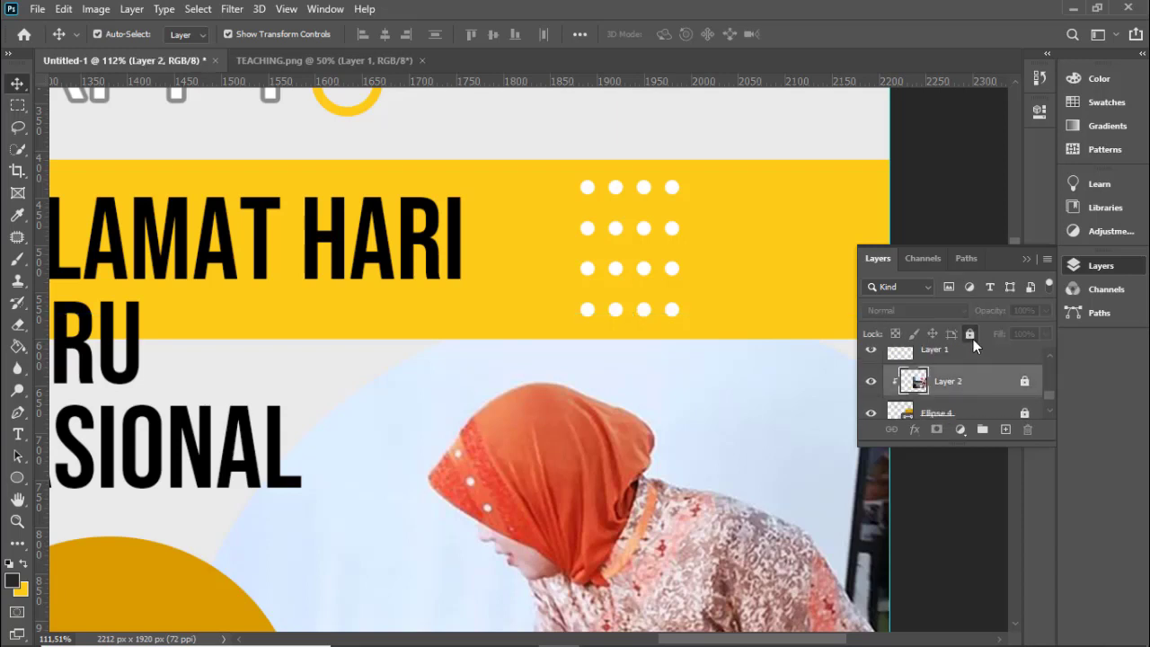
left_click(919, 170)
left_click(1022, 257)
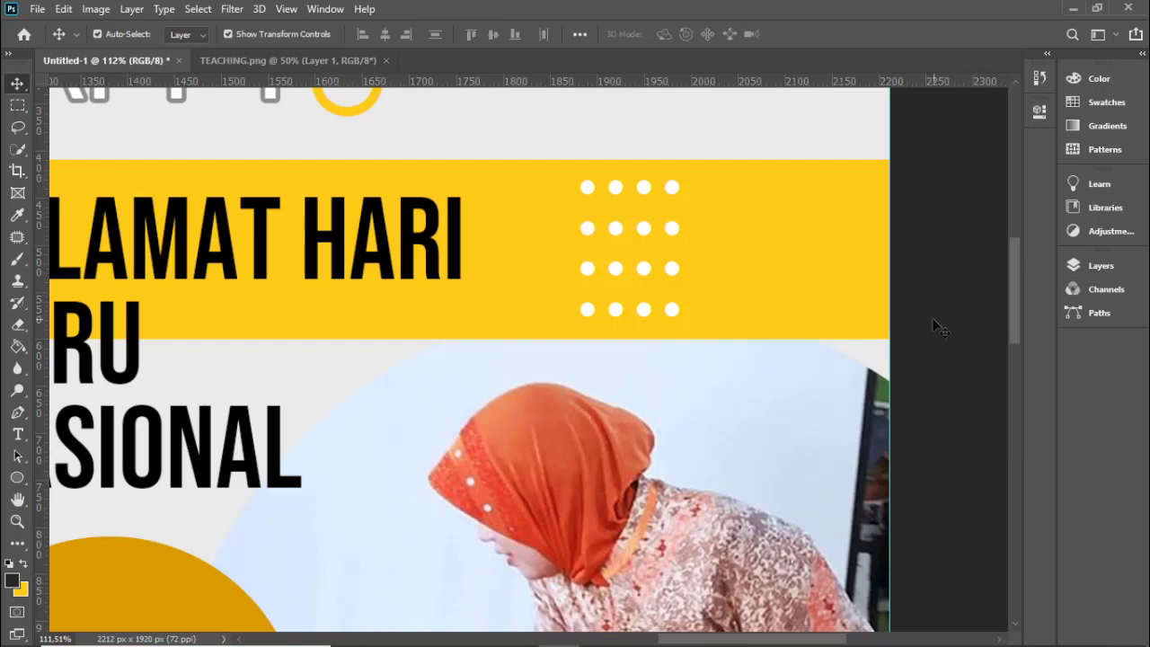
mouse_move(934, 325)
left_mouse_down()
mouse_move(624, 220)
mouse_move(616, 171)
mouse_move(596, 197)
mouse_move(610, 197)
left_mouse_up()
- Marquee-select the two right-hand dot columns
scroll(649, 184, "up", 1)
scroll(648, 199, "up", 2)
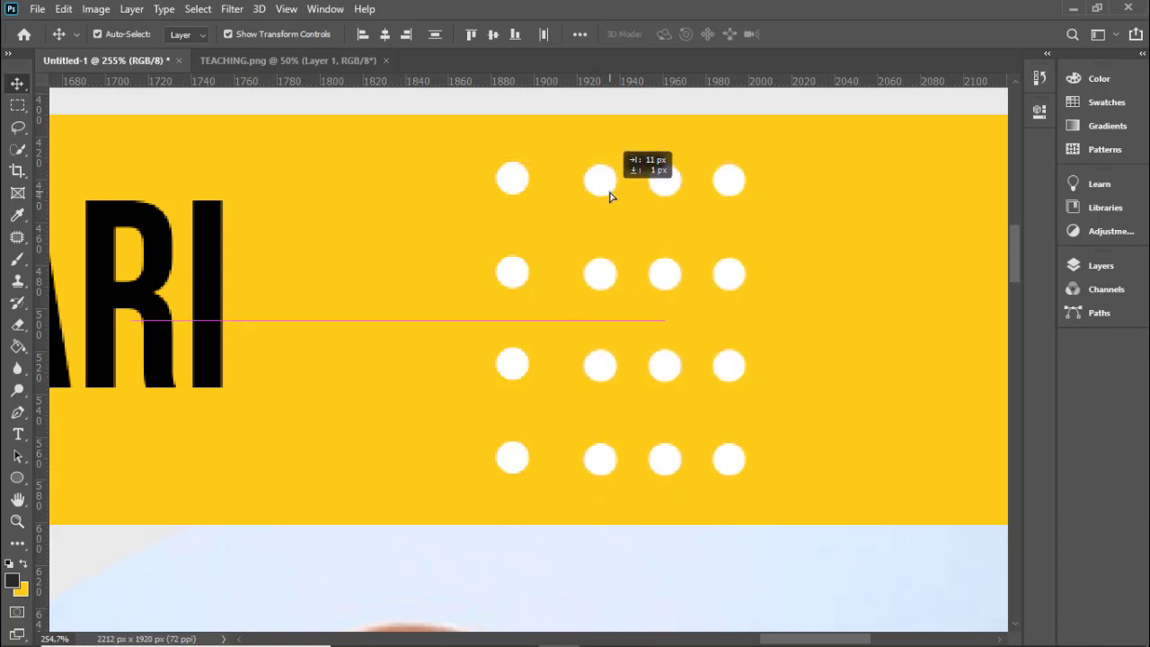
scroll(708, 454, "down", 1)
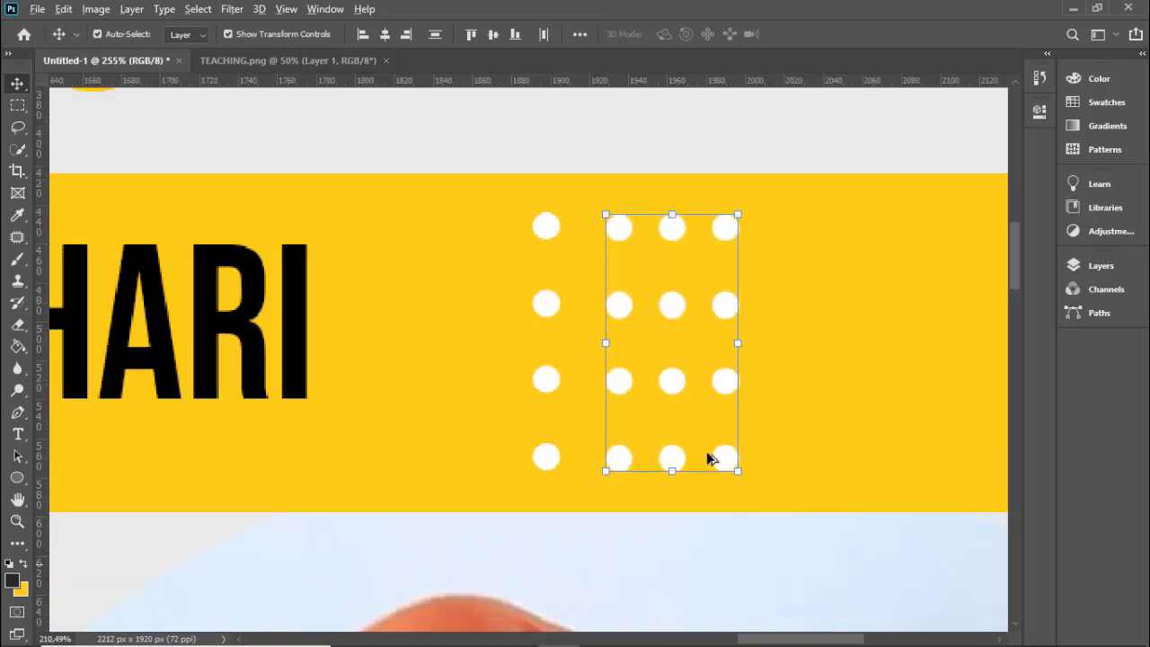
left_click(848, 161)
scroll(757, 231, "down", 1)
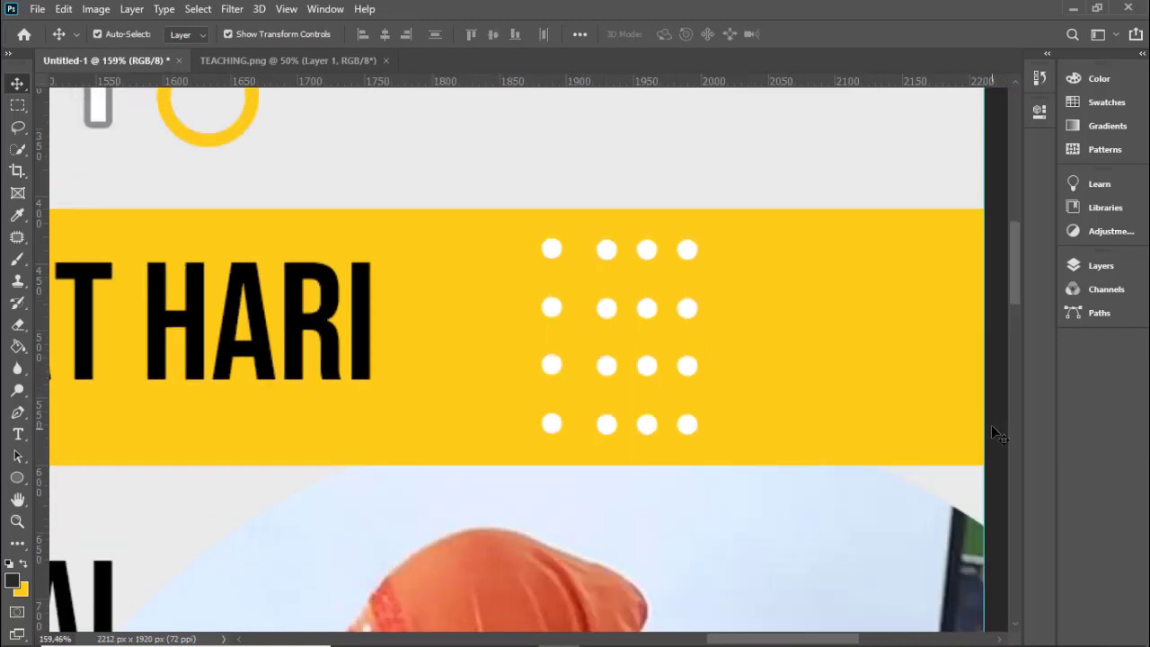
mouse_move(905, 465)
left_mouse_down()
mouse_move(654, 241)
mouse_move(707, 258)
left_mouse_up()
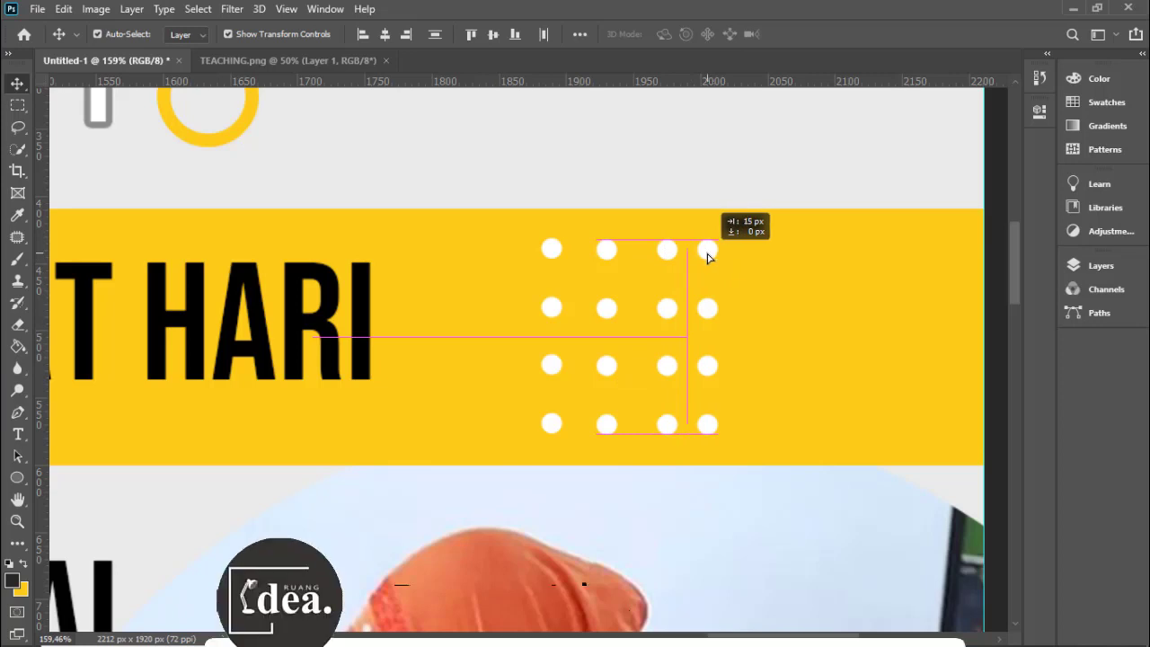
- Shift the rightmost column to a 30 px gap and select the whole dot grid
left_click(988, 456)
mouse_move(988, 465)
left_mouse_down()
mouse_move(706, 235)
mouse_move(739, 255)
left_mouse_up()
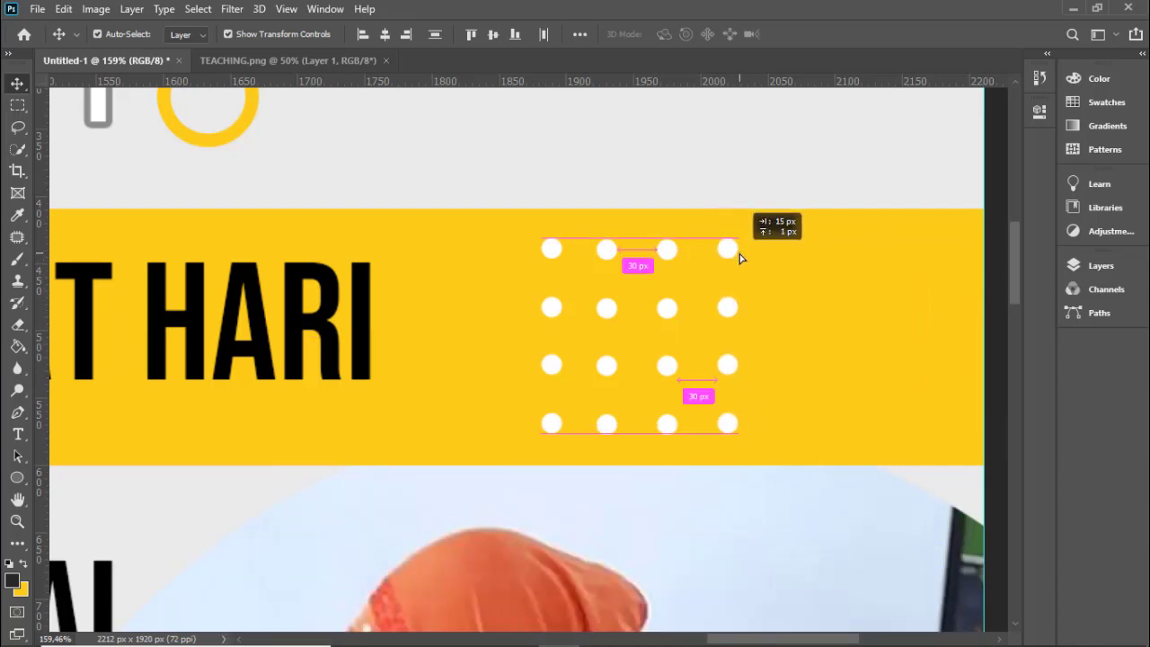
left_click_drag(739, 258, 726, 249)
scroll(595, 308, "down", 2)
scroll(595, 308, "down", 1)
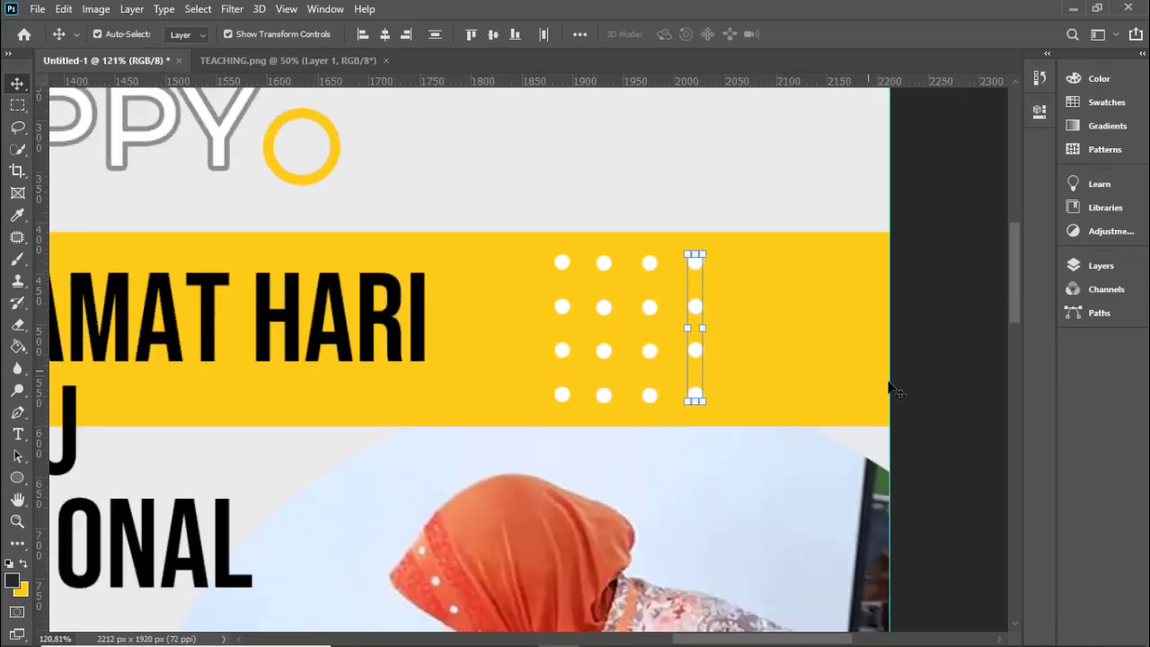
left_click(934, 424)
left_click_drag(885, 410, 518, 244)
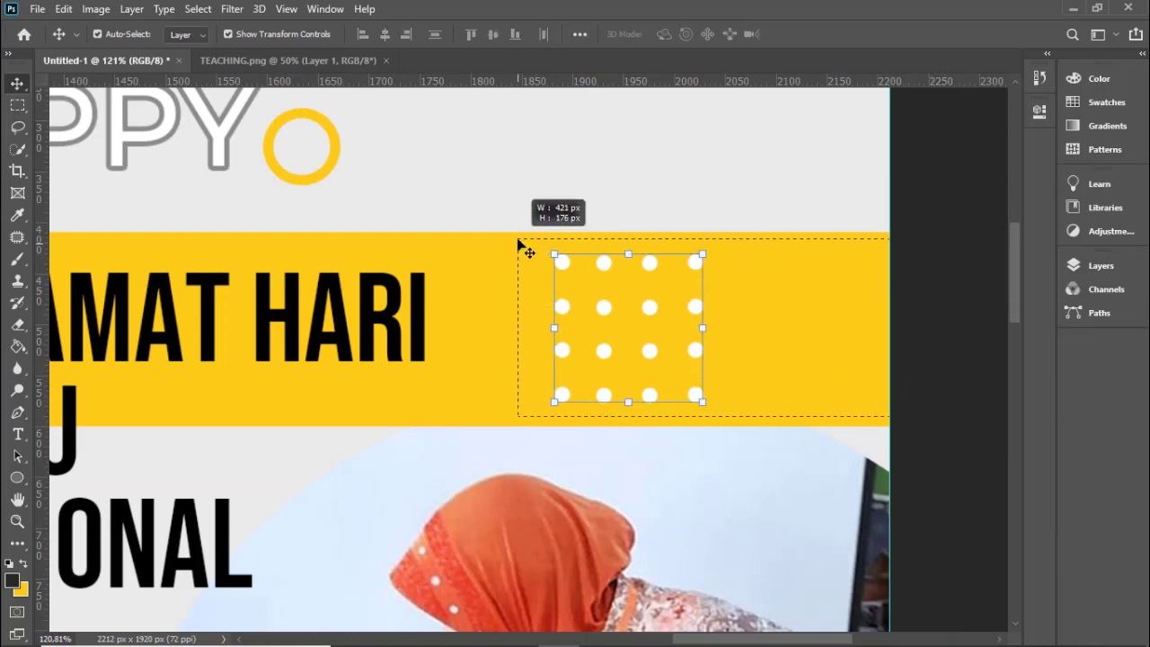
key("ctrl")
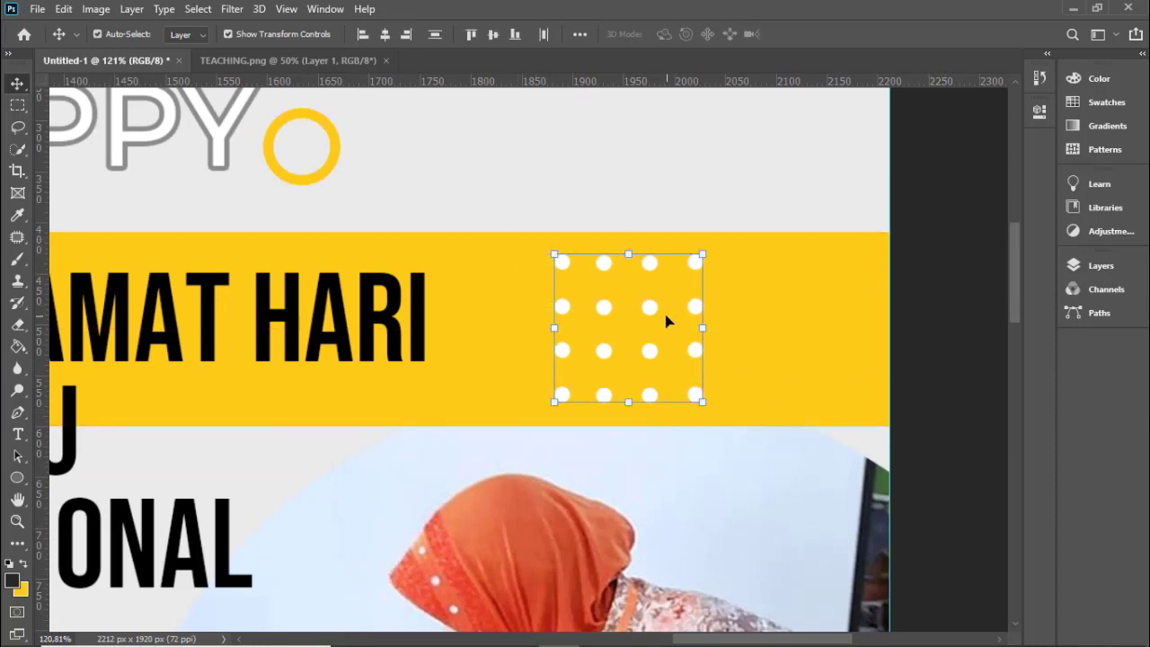
- Drag a copy of the dot grid rightward toward the banner's right edge
left_click_drag(664, 318, 838, 315)
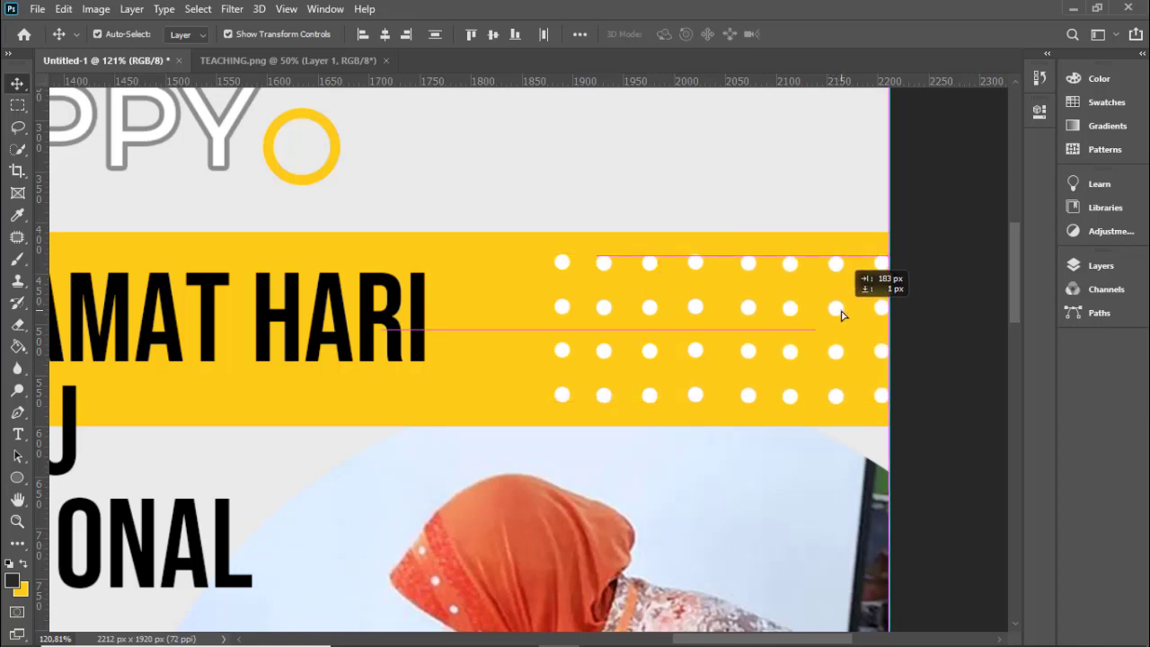
left_click_drag(837, 314, 842, 314)
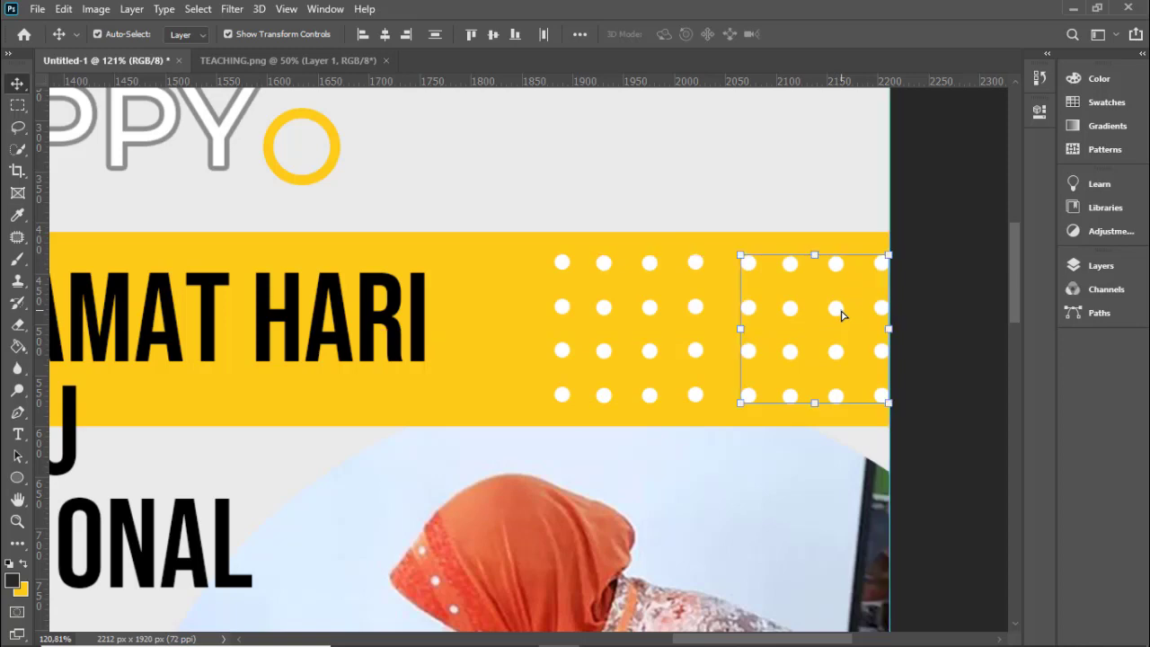
left_click(936, 300)
scroll(929, 274, "down", 5)
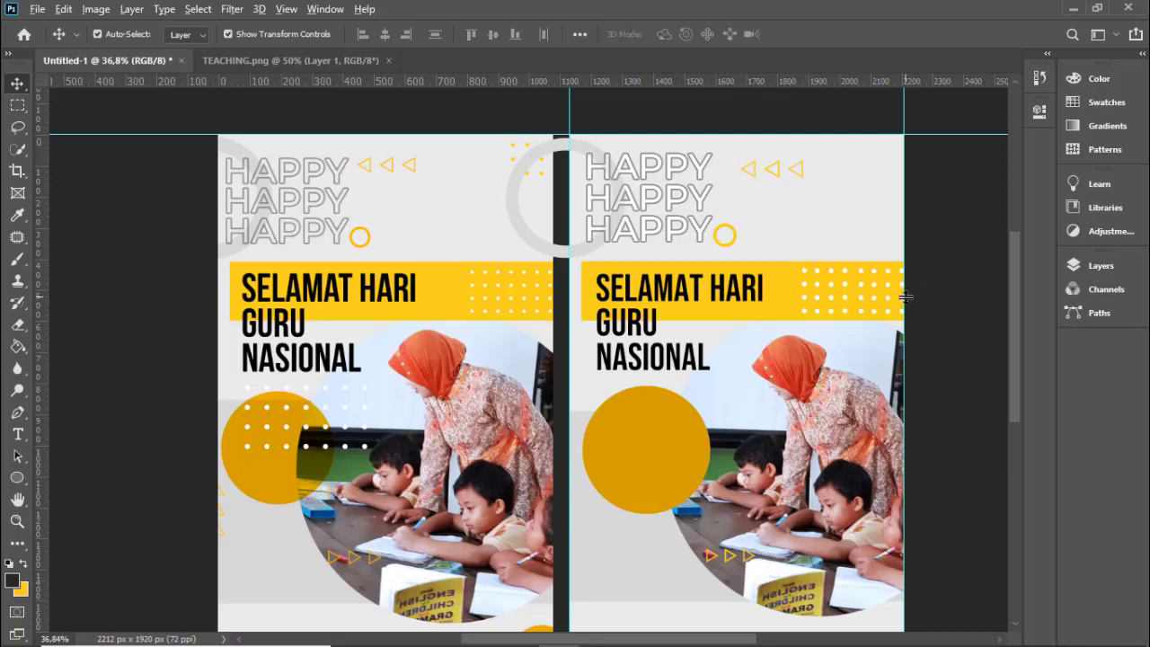
scroll(905, 297, "up", 3)
scroll(905, 296, "up", 2)
- Shrink the dot grid to about 276×123 px and nudge it slightly right
left_click_drag(905, 338, 646, 213)
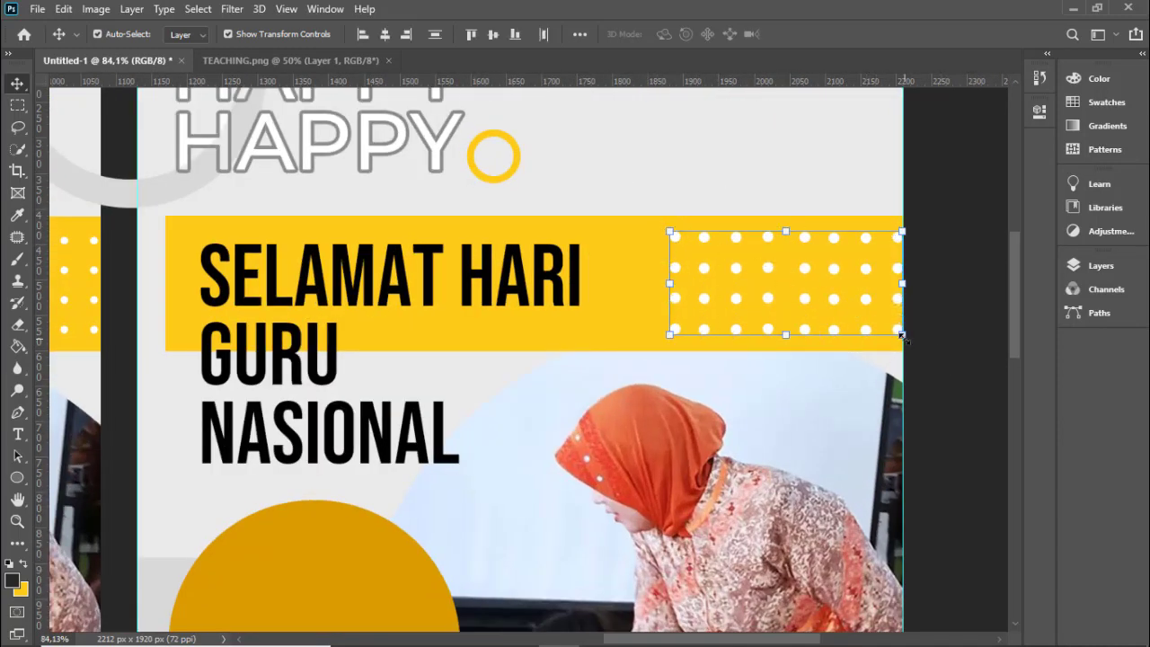
left_click_drag(901, 334, 888, 332)
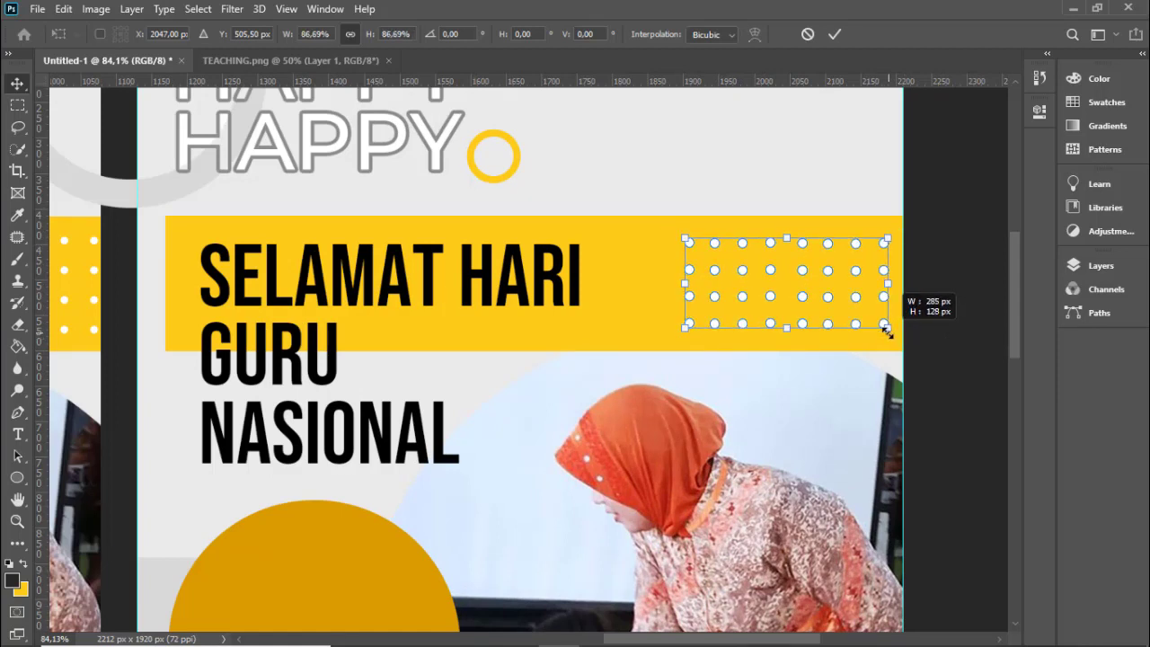
key("Return")
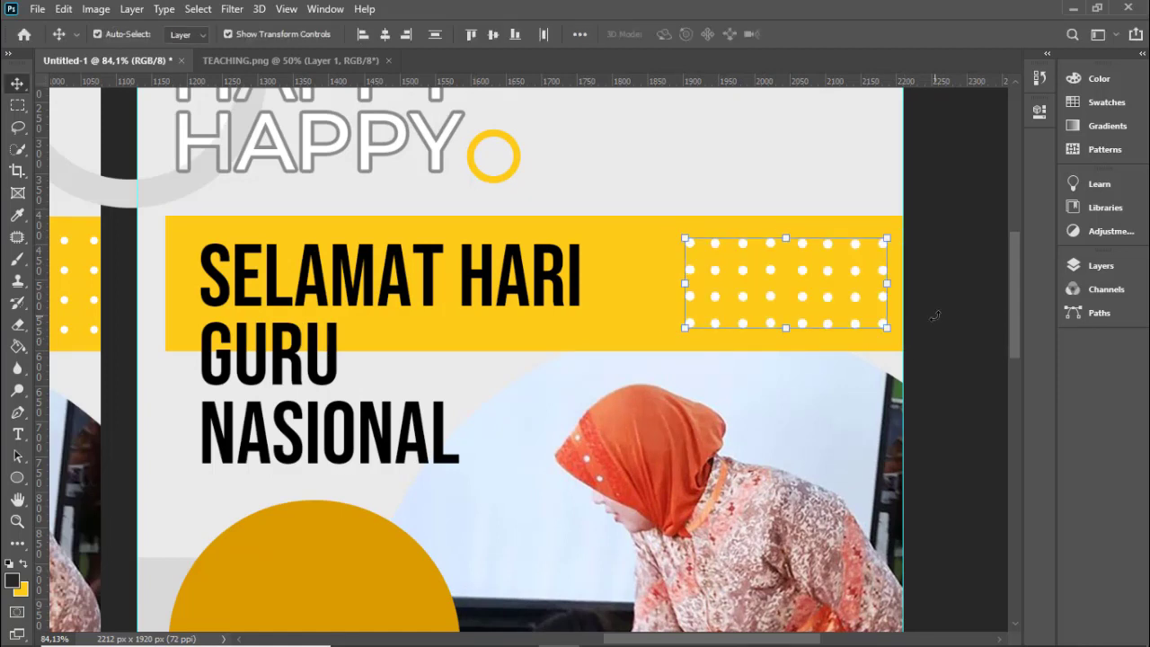
left_click_drag(901, 339, 660, 220)
left_click_drag(711, 275, 724, 273)
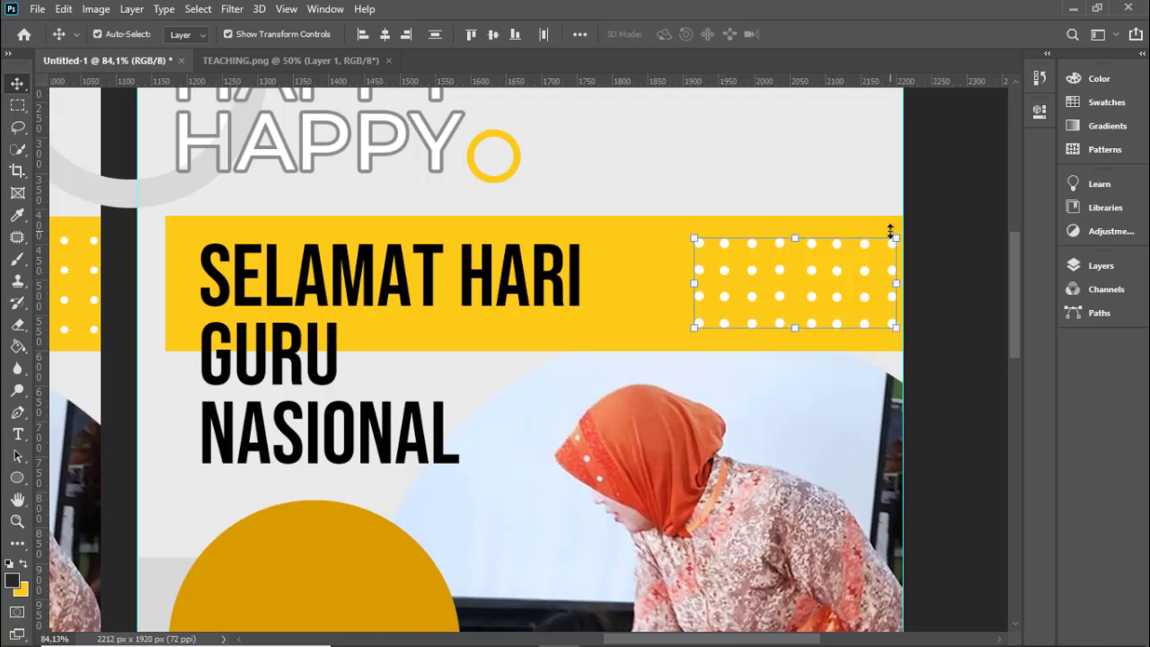
left_click(916, 236)
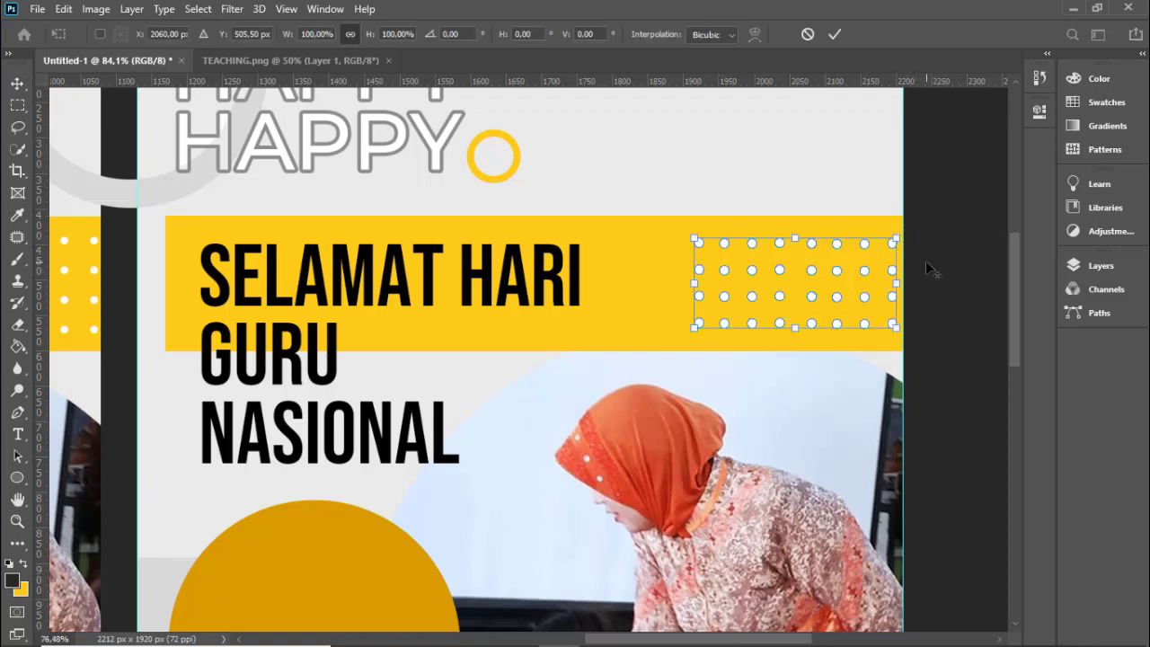
scroll(925, 261, "down", 1)
left_click(17, 84)
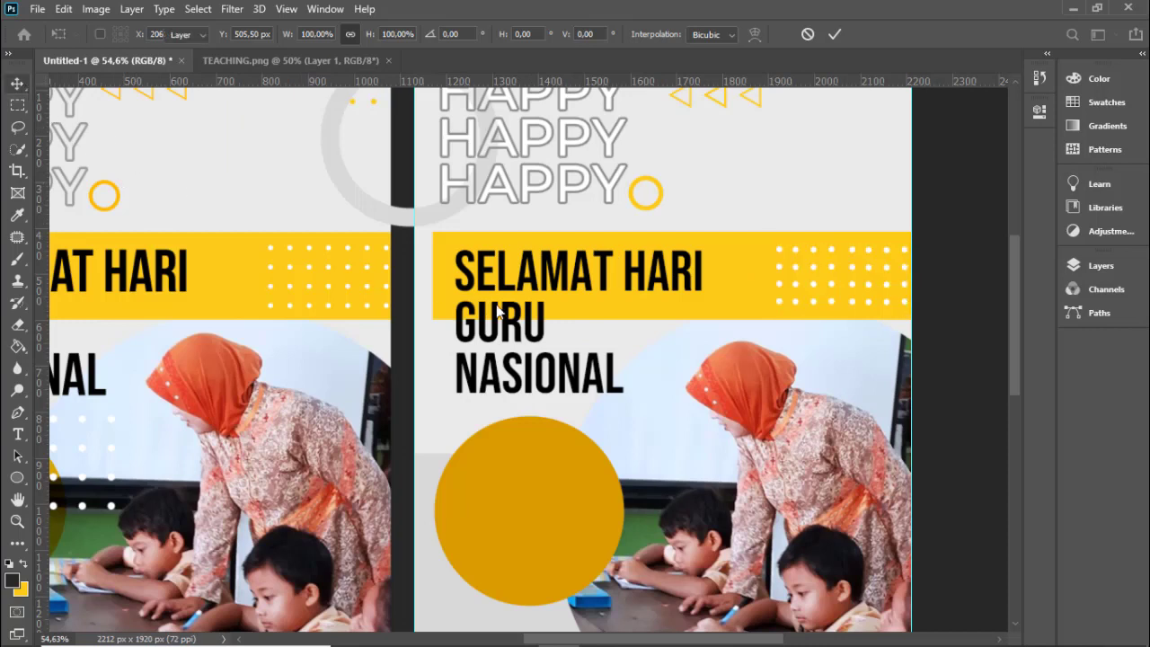
- Select the dot grid at the yellow band's right end
key("ctrl")
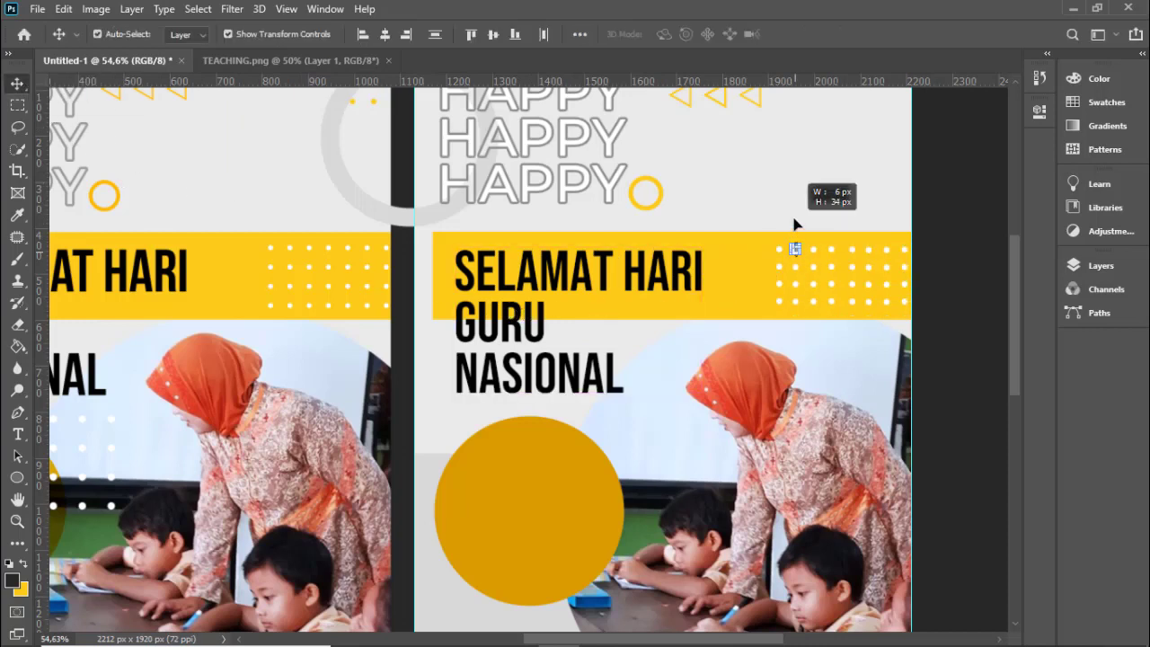
left_click_drag(907, 305, 771, 245)
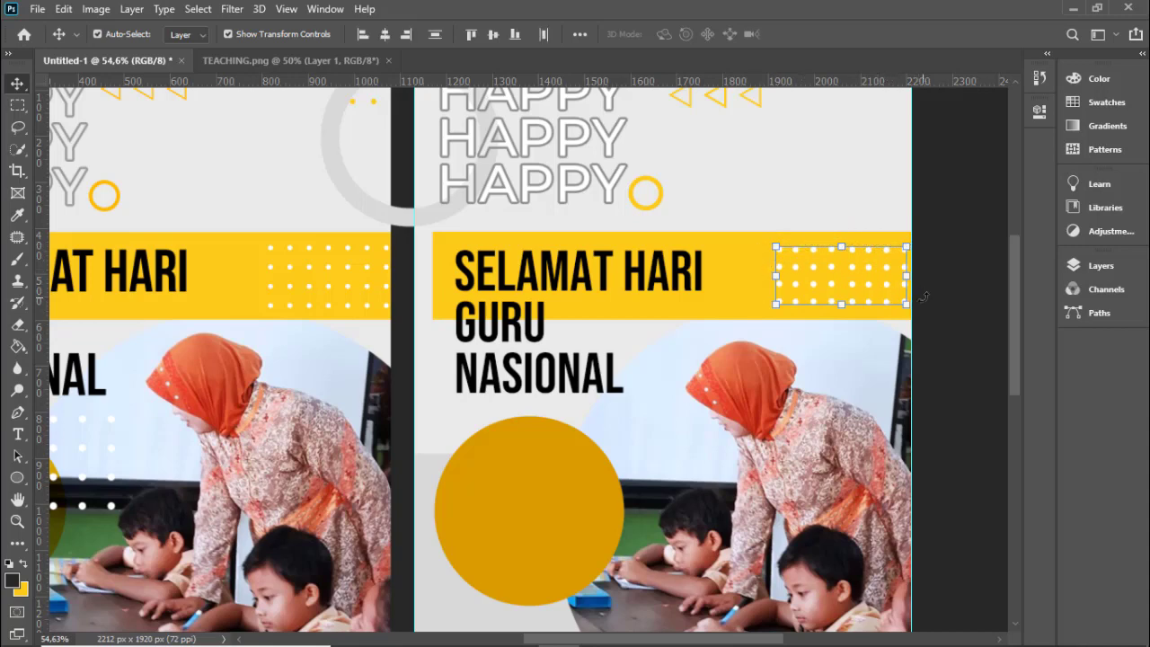
scroll(923, 297, "down", 3)
scroll(265, 475, "left", 2)
scroll(176, 436, "up", 1)
scroll(176, 437, "up", 1)
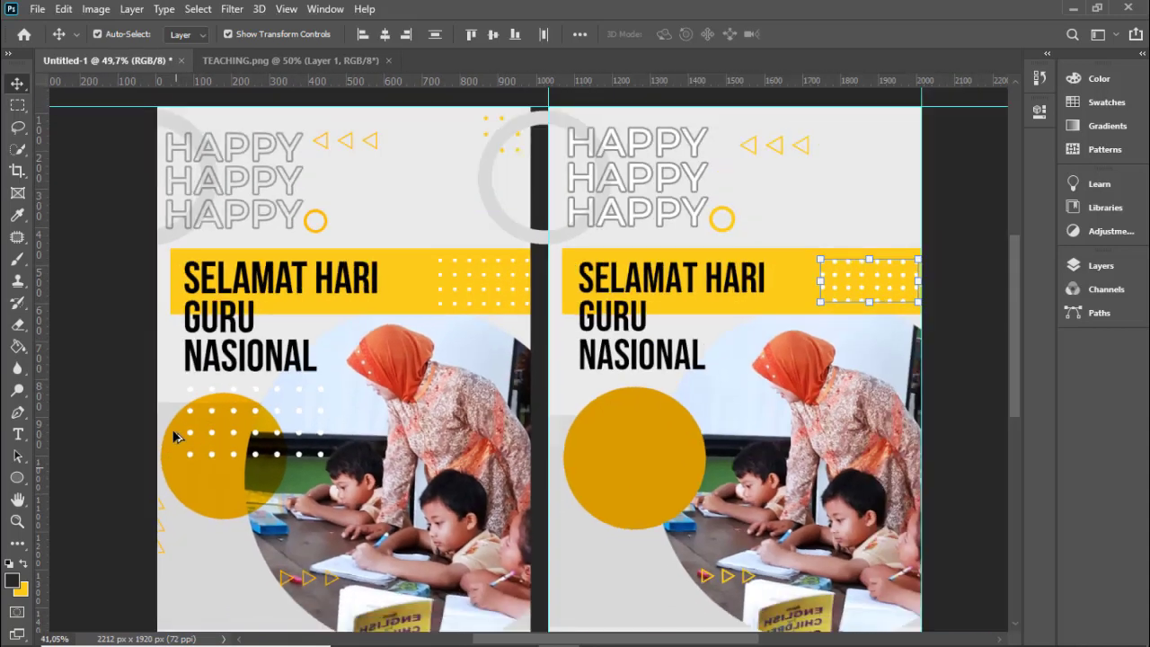
scroll(176, 436, "down", 1)
scroll(840, 314, "down", 1)
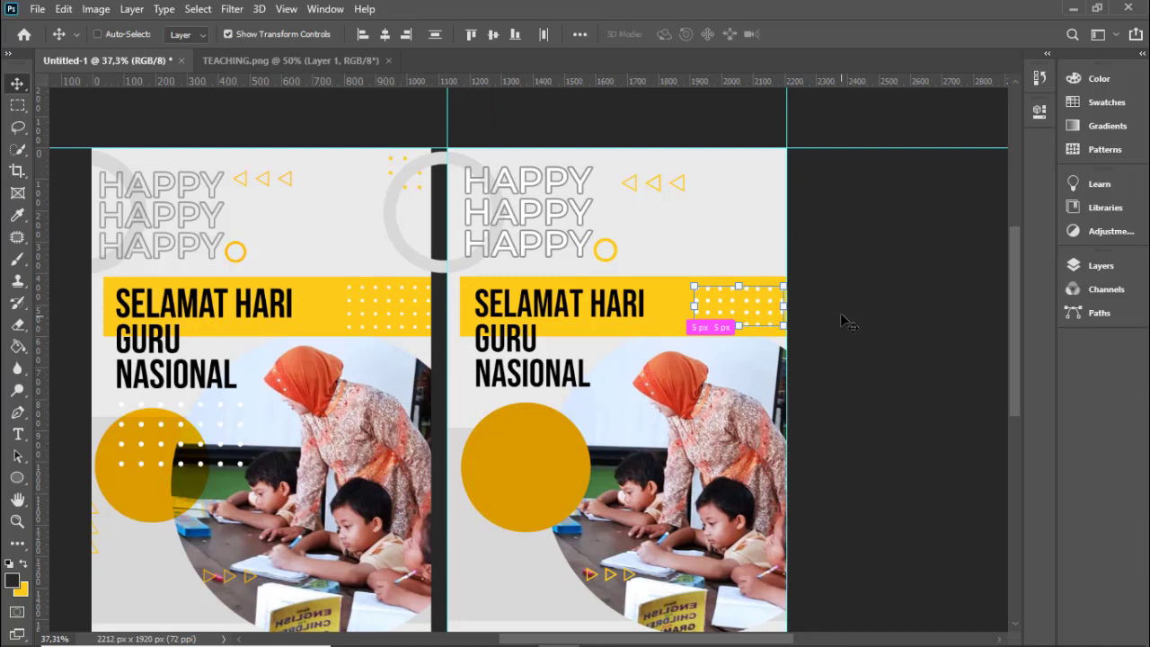
- Copy the dot grid over the large yellow circle, enlarge it to about 133%, and align it
mouse_move(739, 314)
left_mouse_down()
mouse_move(681, 375)
mouse_move(549, 453)
left_mouse_up()
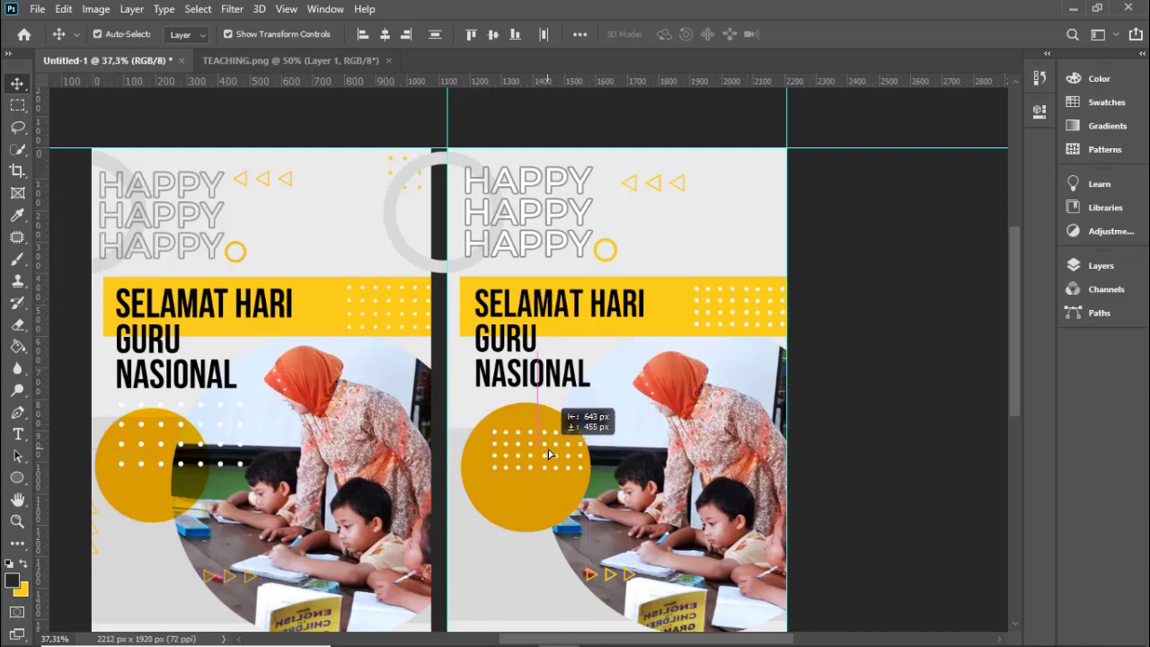
mouse_move(549, 453)
left_mouse_down()
mouse_move(585, 434)
mouse_move(549, 447)
mouse_move(606, 477)
left_mouse_up()
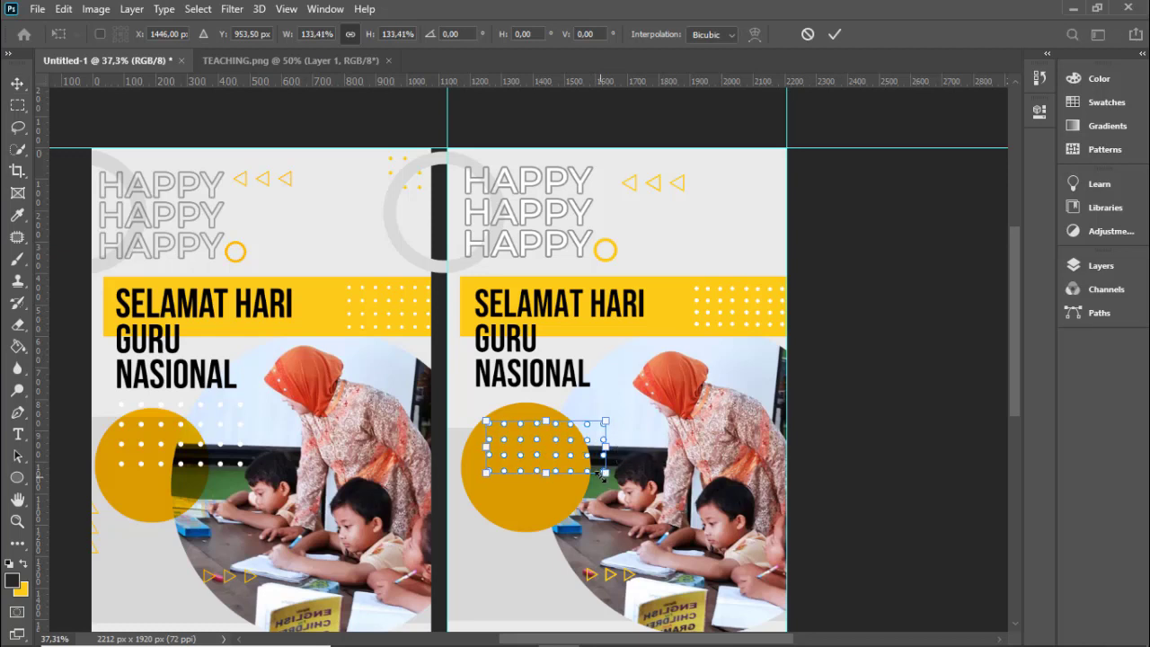
key("Return")
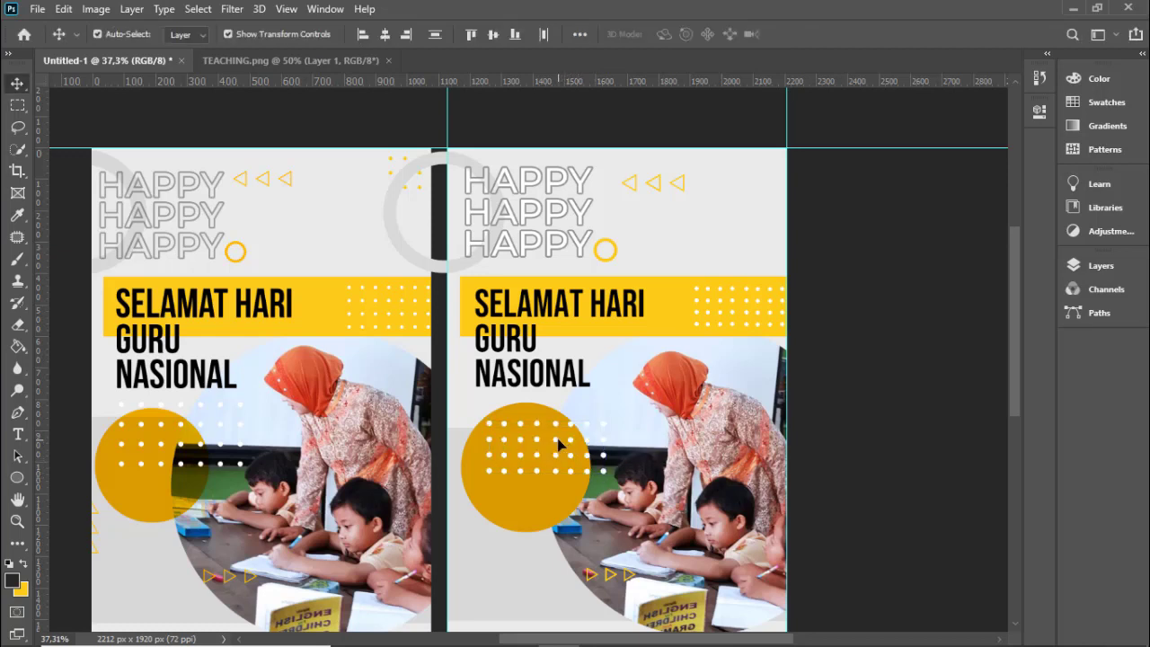
left_click_drag(568, 443, 569, 442)
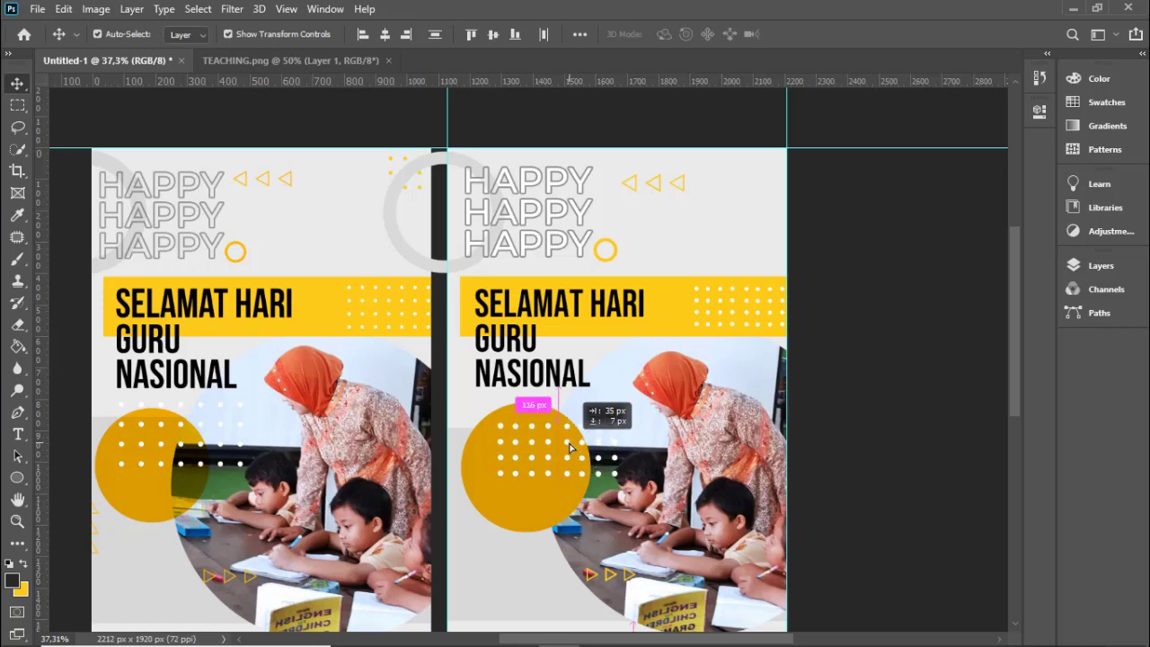
left_click_drag(568, 442, 570, 446)
scroll(539, 503, "up", 2, "alt")
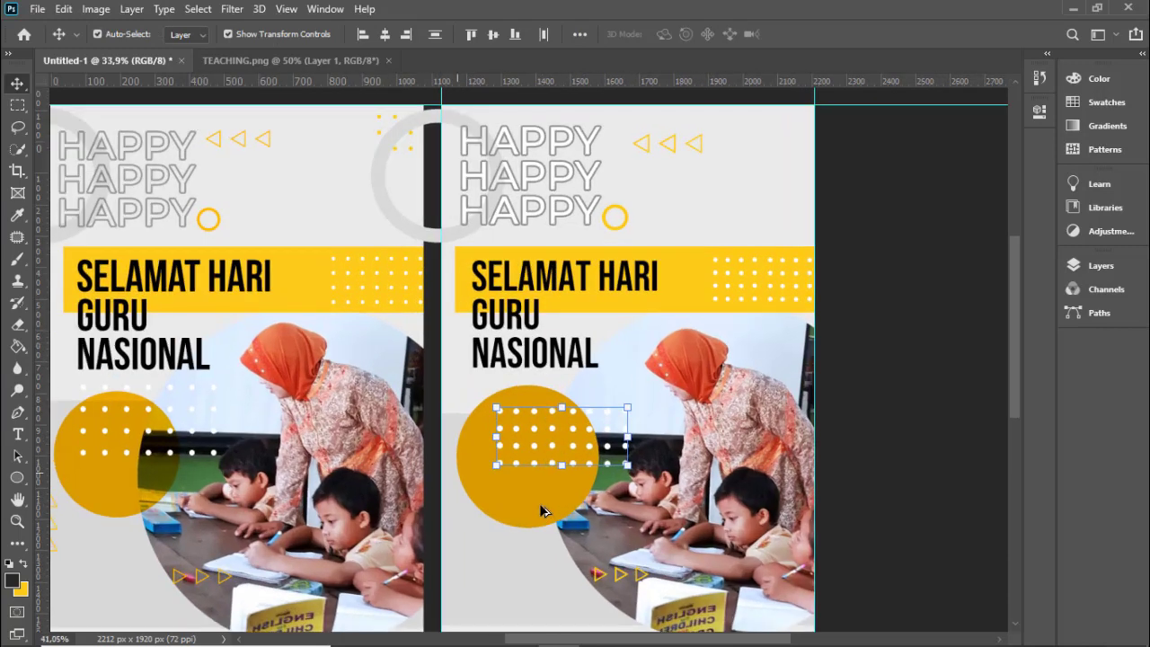
scroll(539, 502, "up", 2, "alt")
left_click(541, 510)
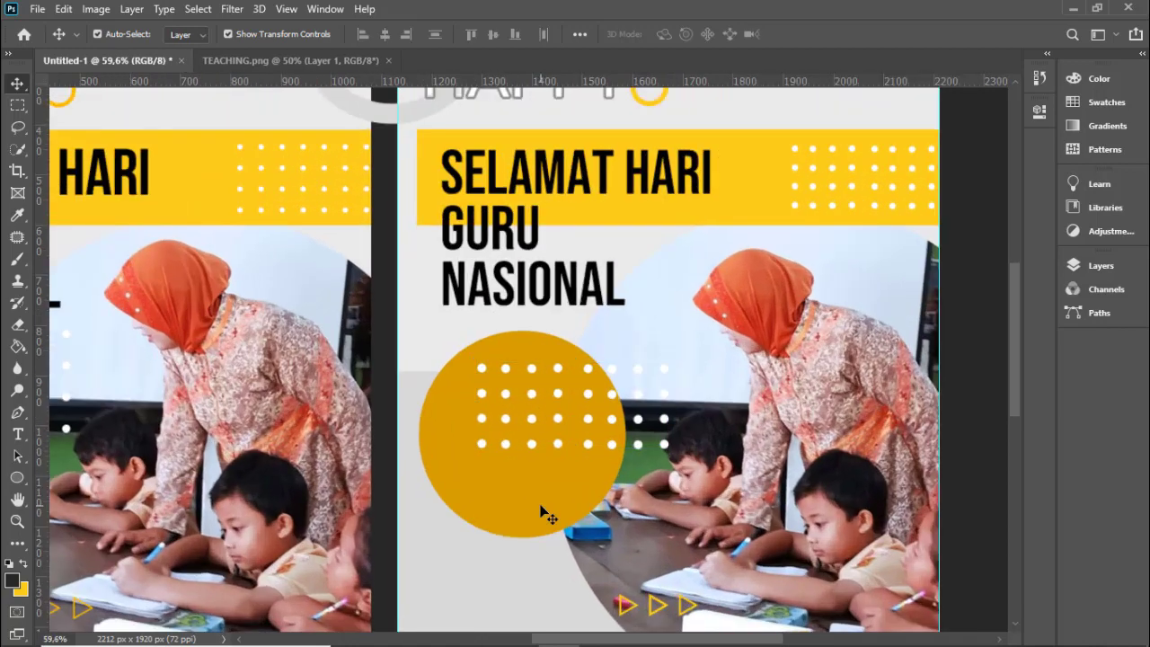
scroll(822, 357, "down", 6, "alt")
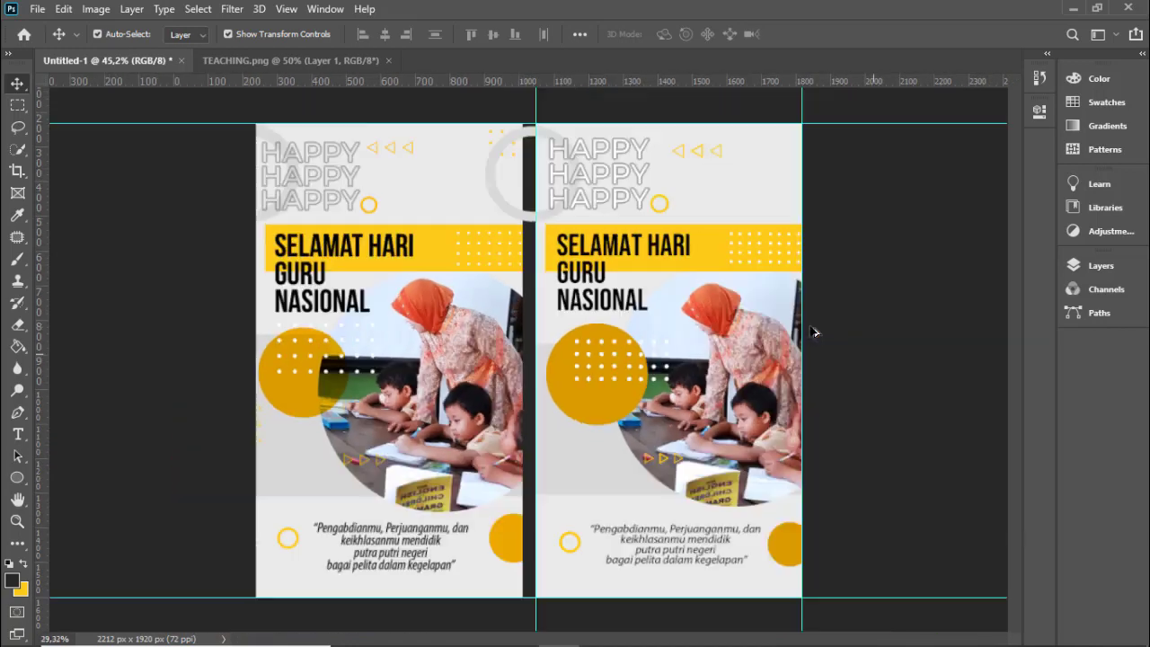
scroll(793, 413, "up", 2, "alt")
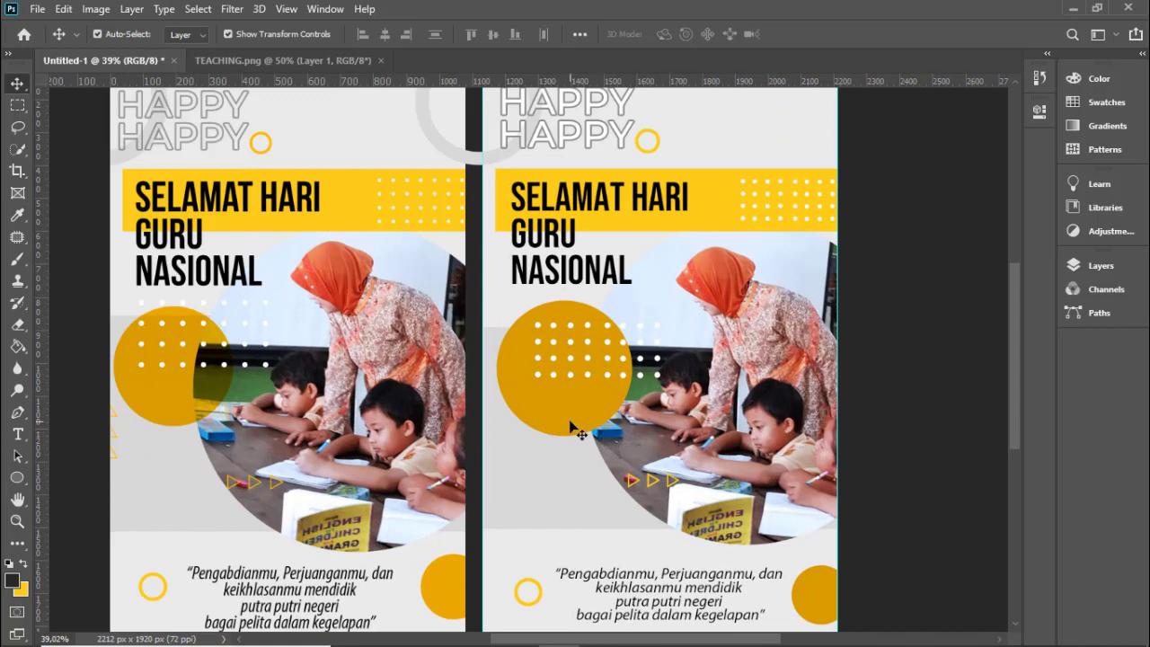
- Unlock the Ellipse 4 layer in the Layers panel
left_click(1098, 266)
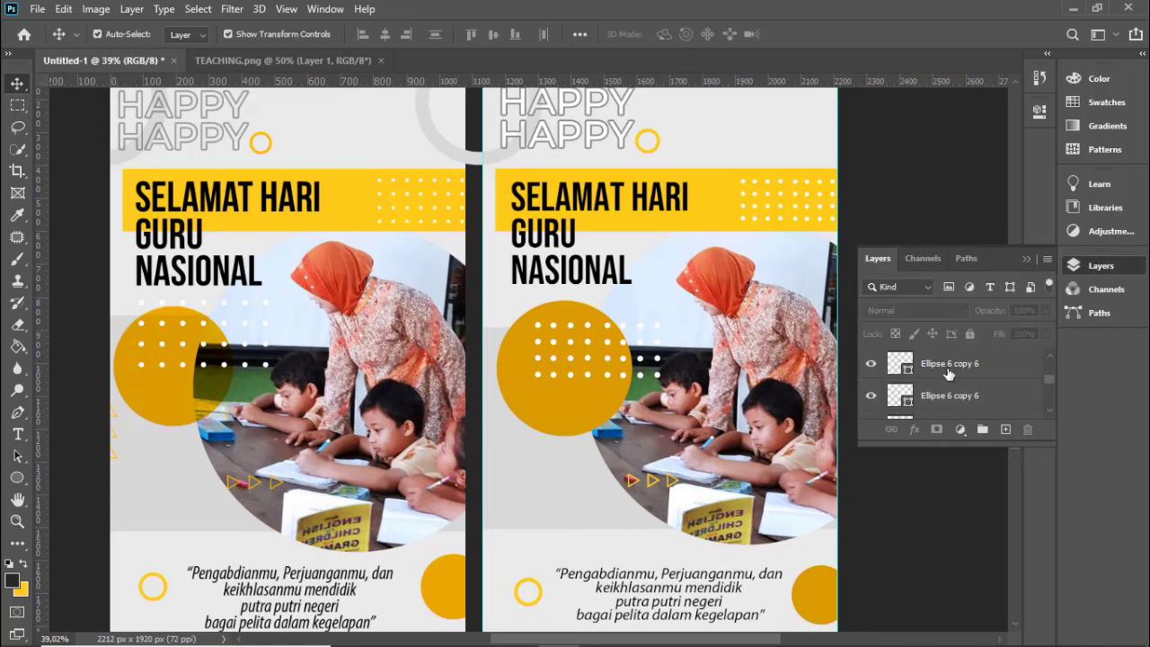
scroll(978, 386, "down", 3)
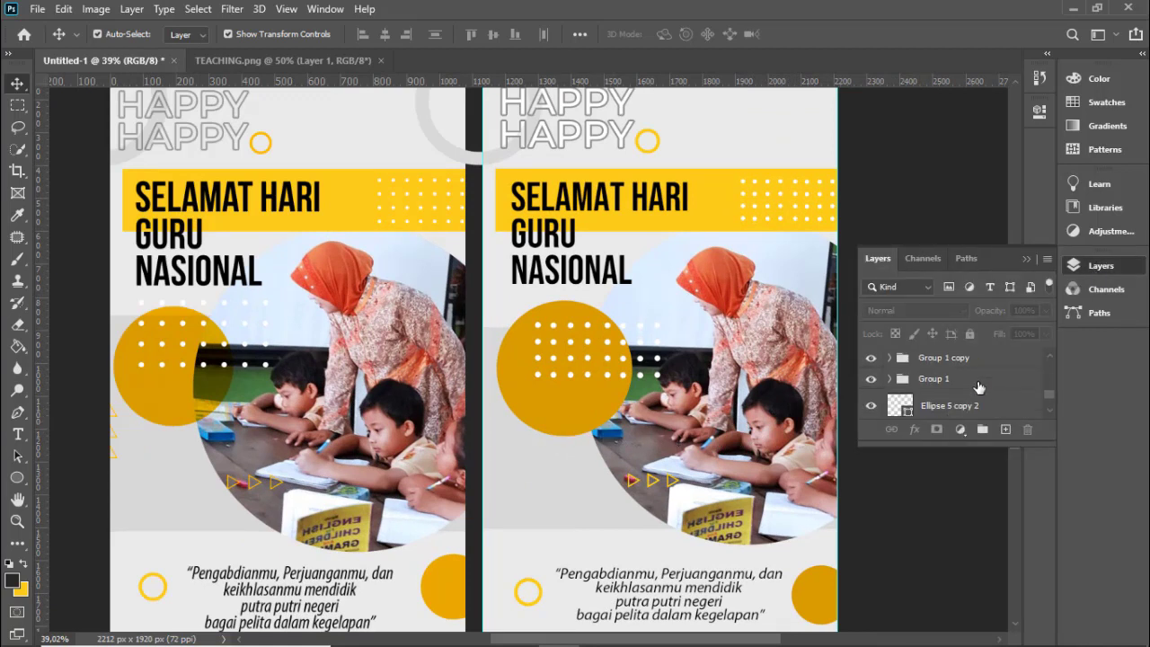
scroll(978, 386, "down", 3)
scroll(978, 386, "down", 3)
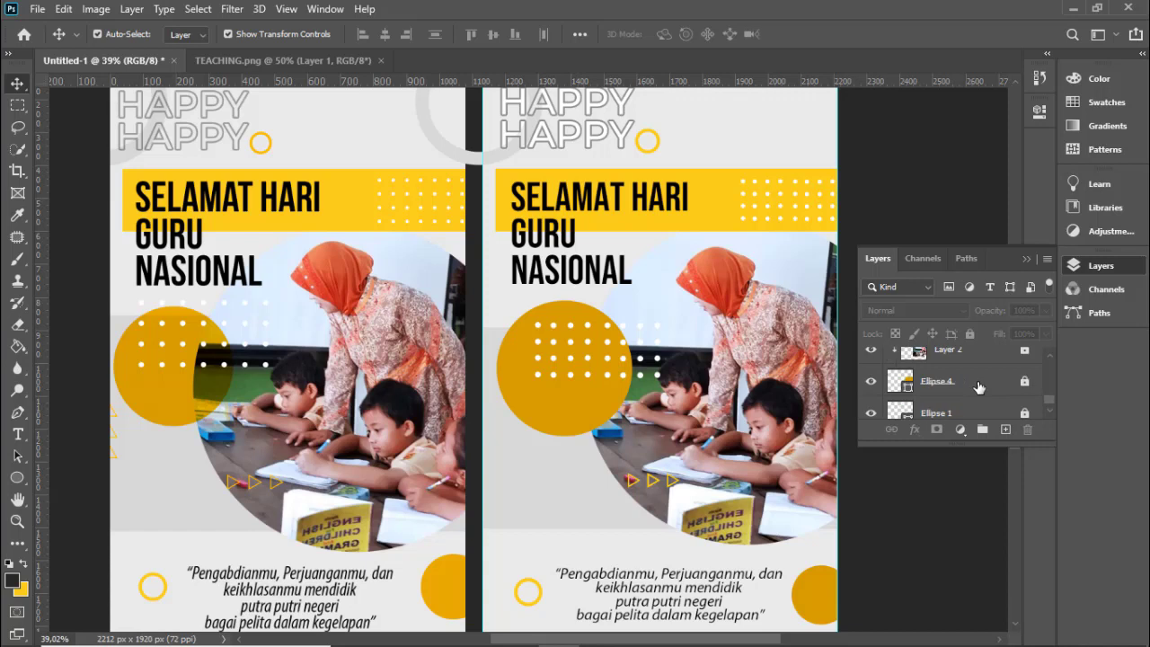
left_click(978, 387)
left_click(1023, 383)
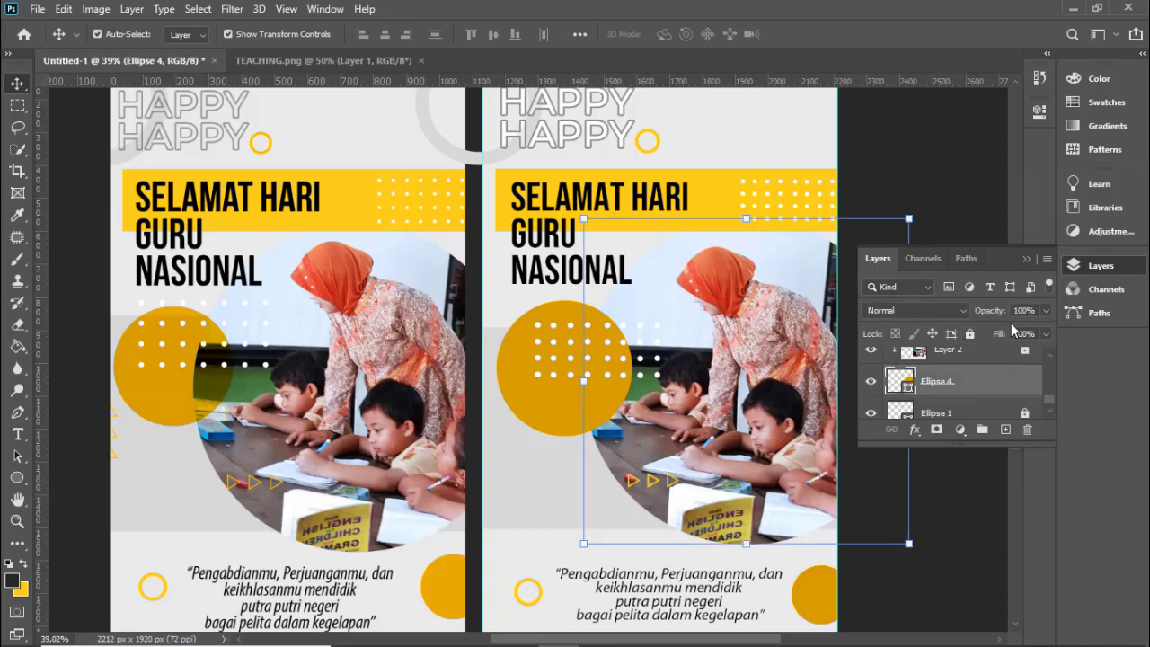
left_click(557, 415)
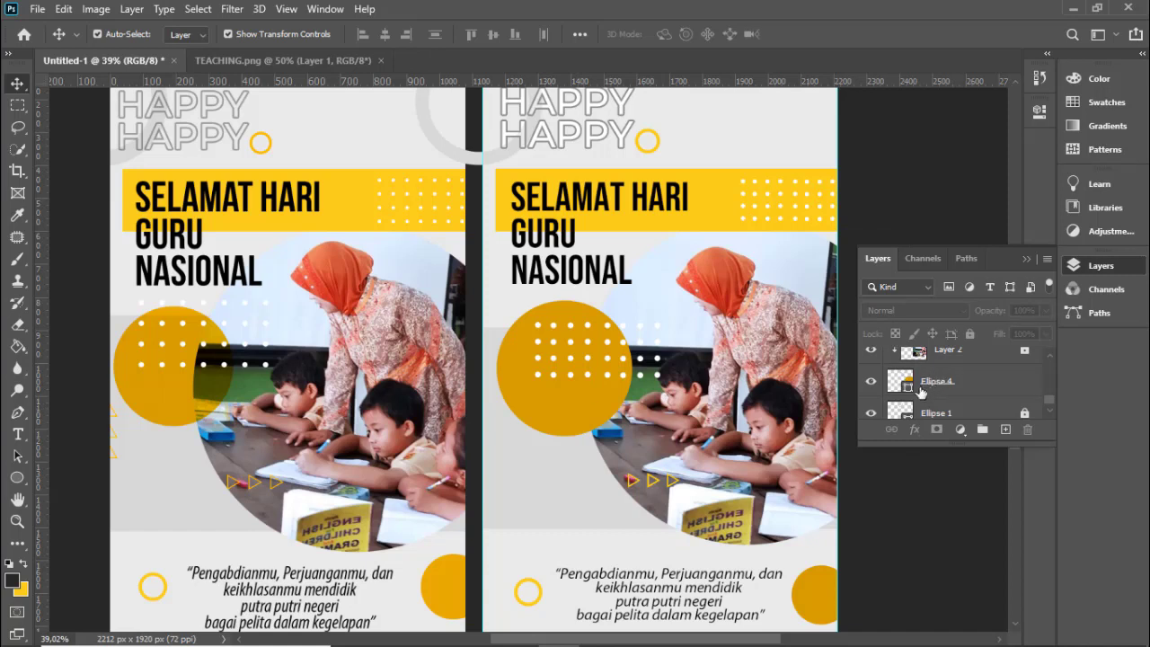
- Toggle Ellipse 3 and Ellipse 2 visibility to identify the large yellow circle
scroll(948, 354, "up", 1)
scroll(956, 372, "up", 1)
scroll(961, 380, "up", 1)
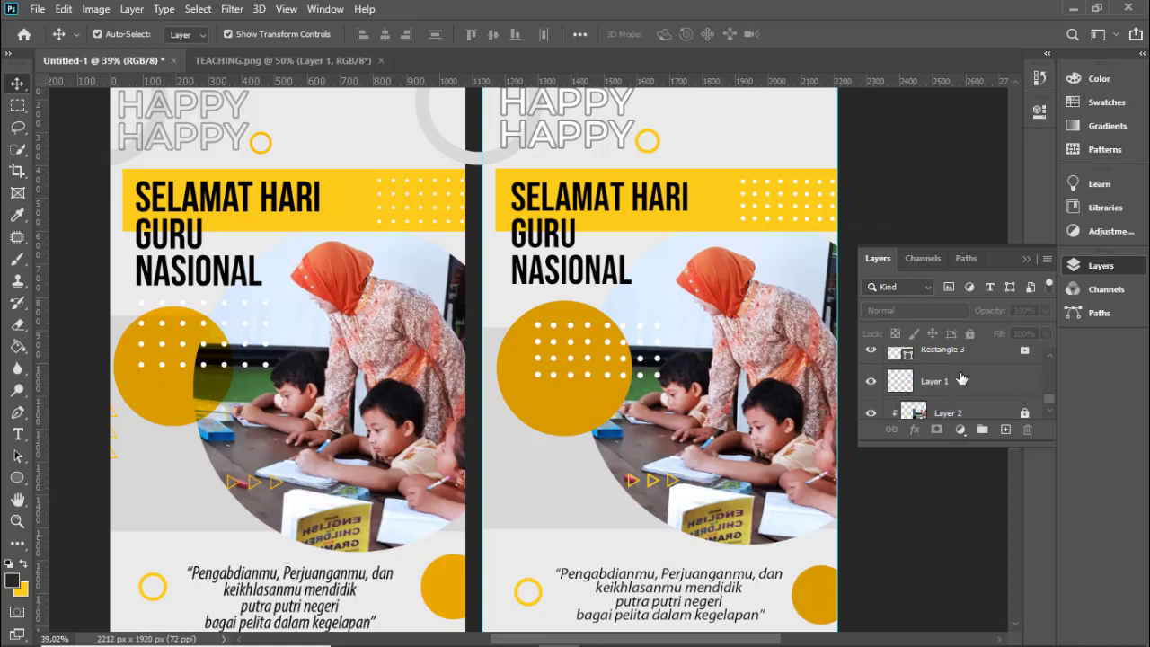
scroll(961, 380, "up", 2)
scroll(966, 390, "up", 1)
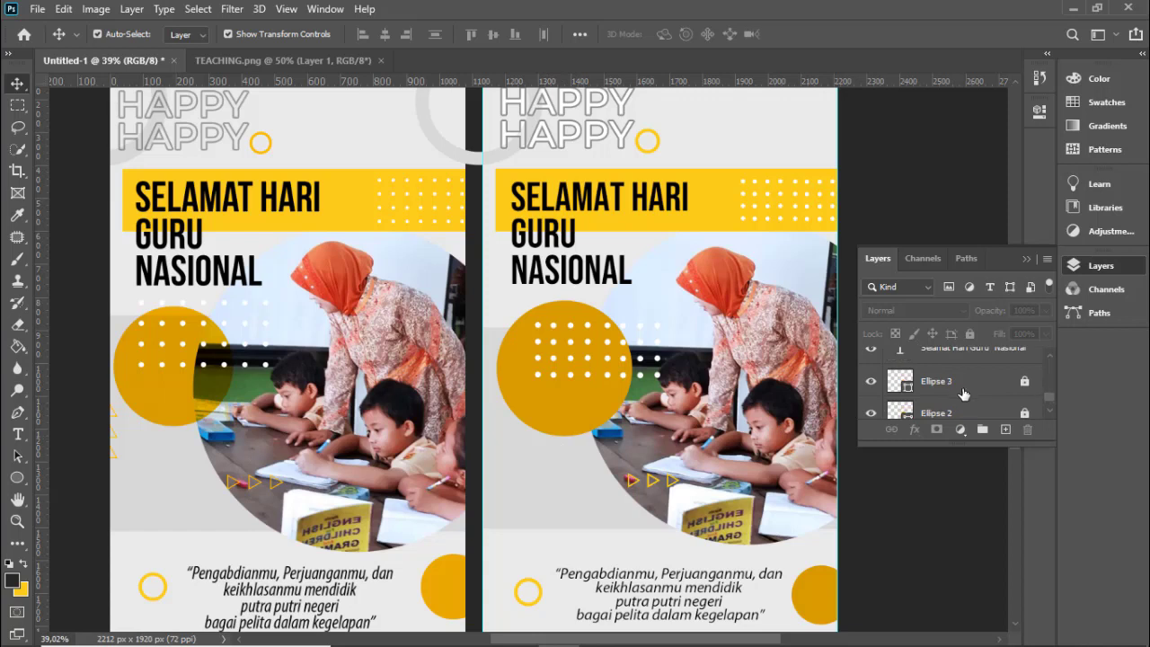
left_click(874, 383)
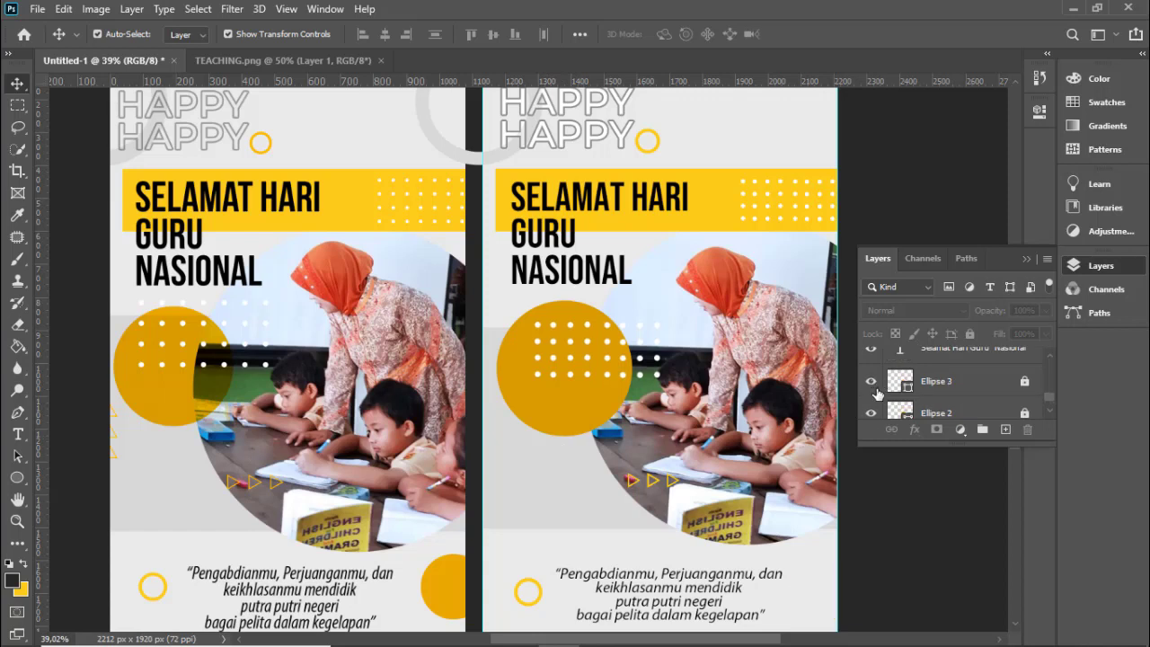
left_click(871, 382)
left_click(870, 412)
left_click(870, 412)
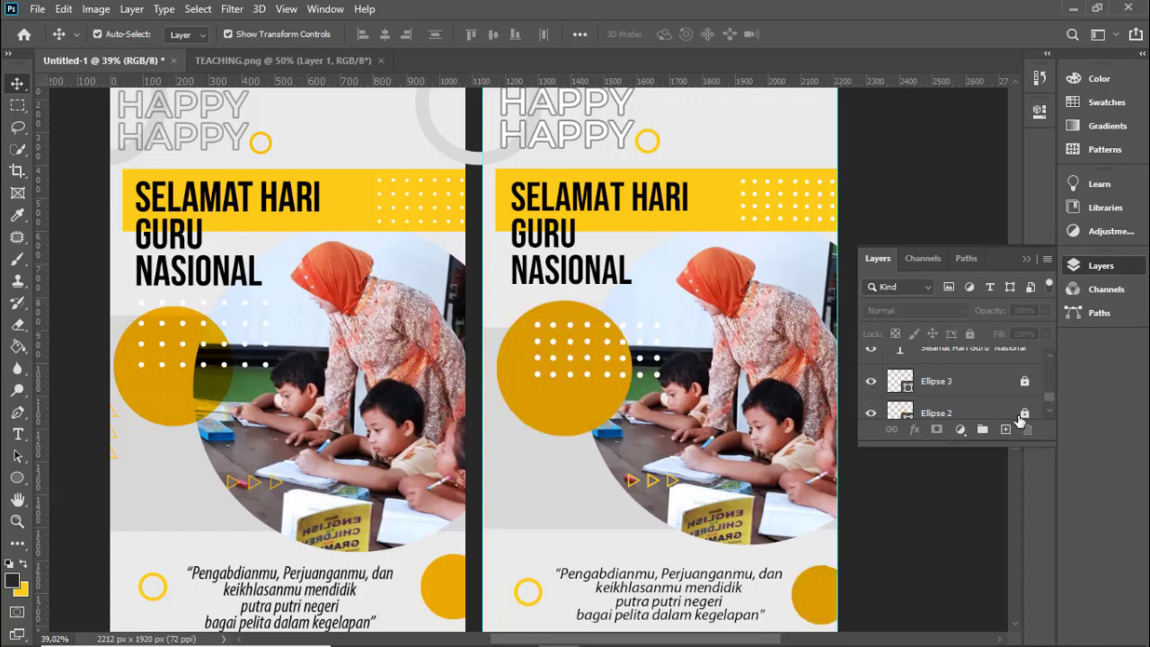
- Set Ellipse 2's blend mode to Multiply and collapse the Layers panel
left_click(1010, 413)
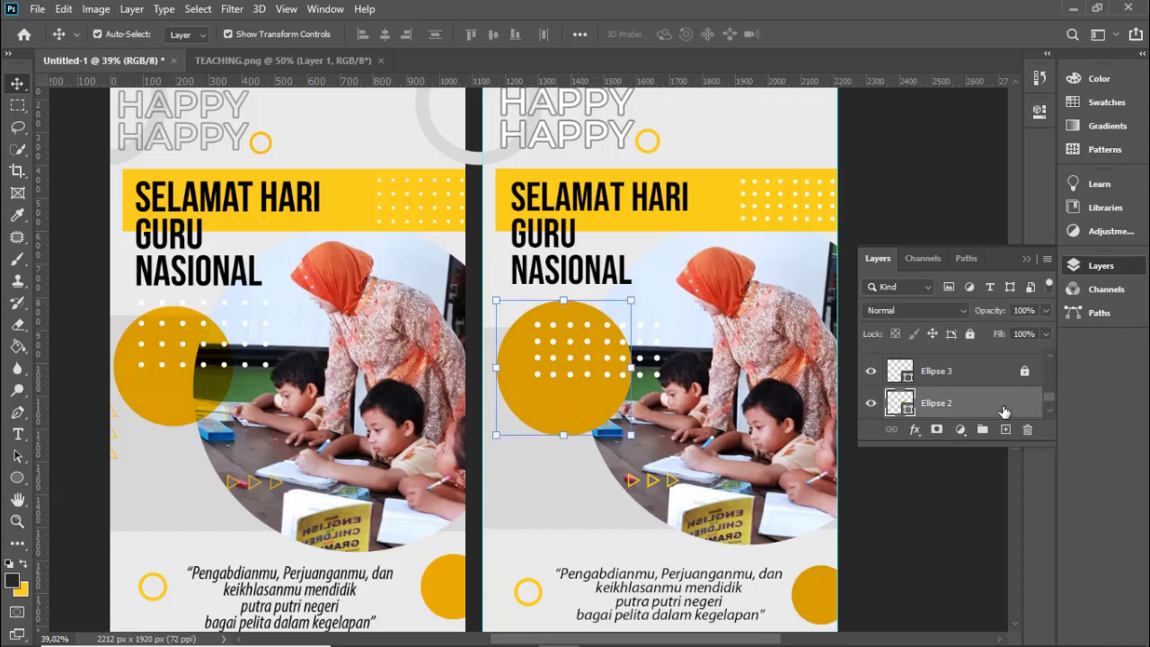
left_click(961, 309)
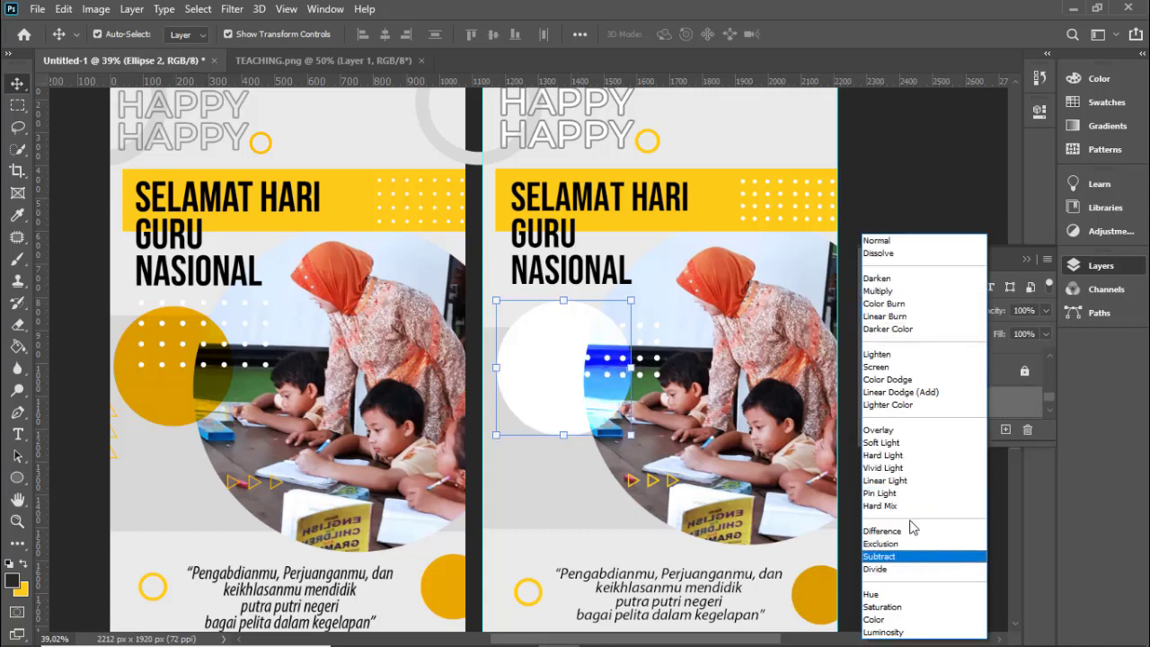
left_click(925, 290)
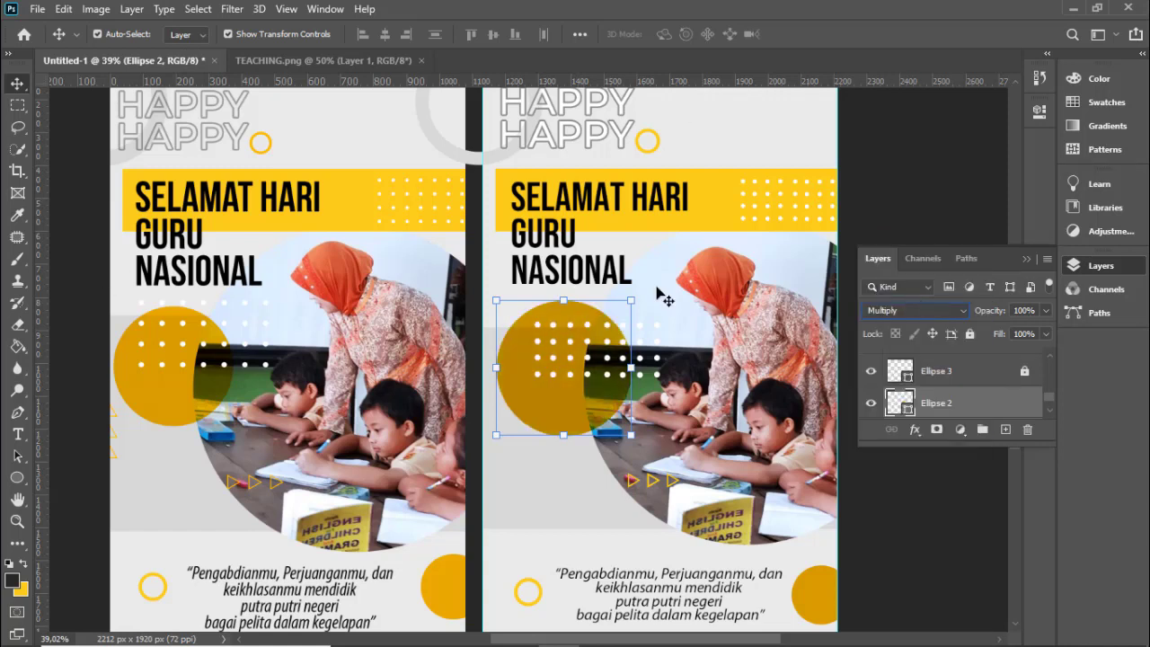
left_click(1029, 261)
scroll(898, 272, "up", 3)
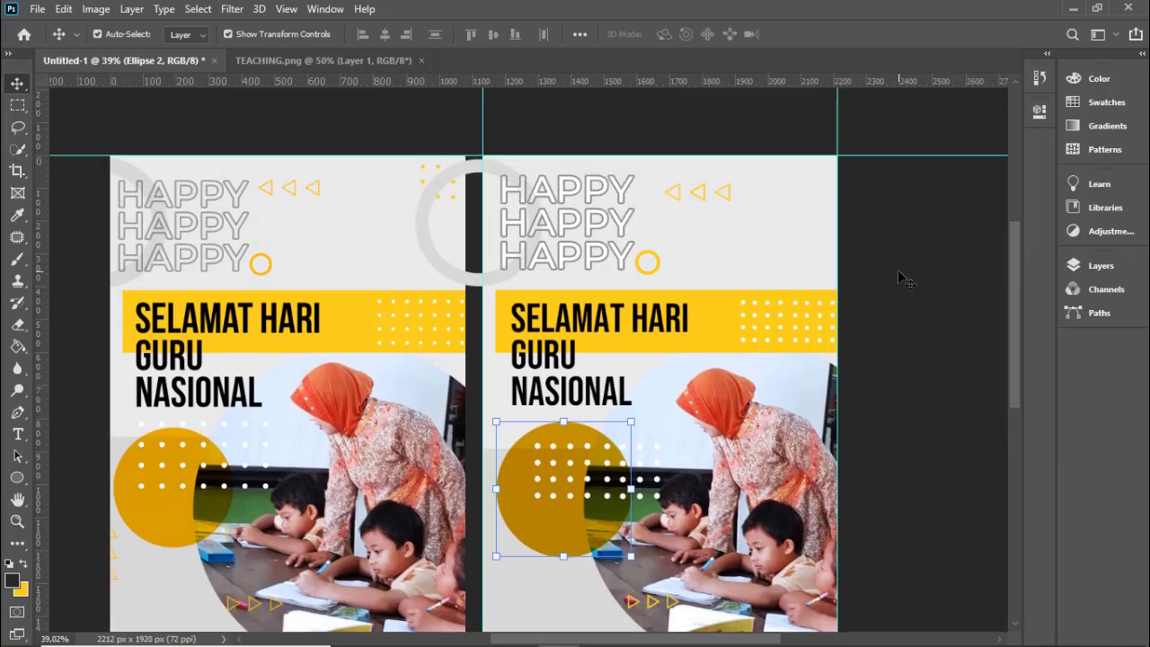
- Select the Ellipse 4 shape layer in the Layers panel
left_click(925, 287)
left_click_drag(865, 355, 830, 343)
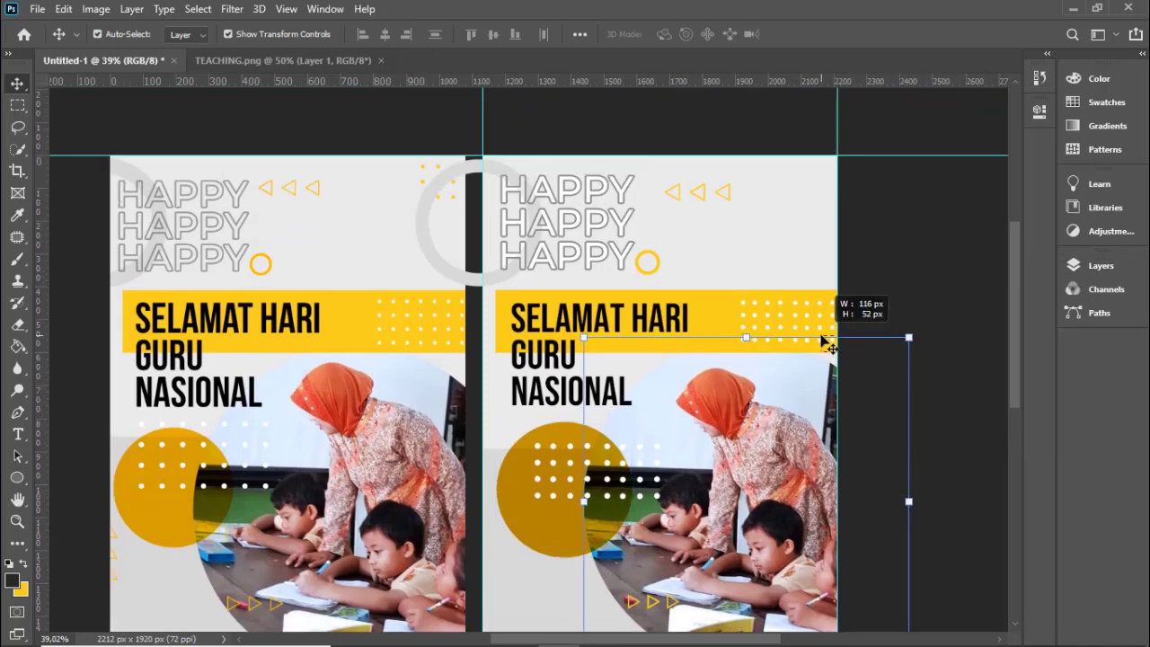
left_click(796, 411)
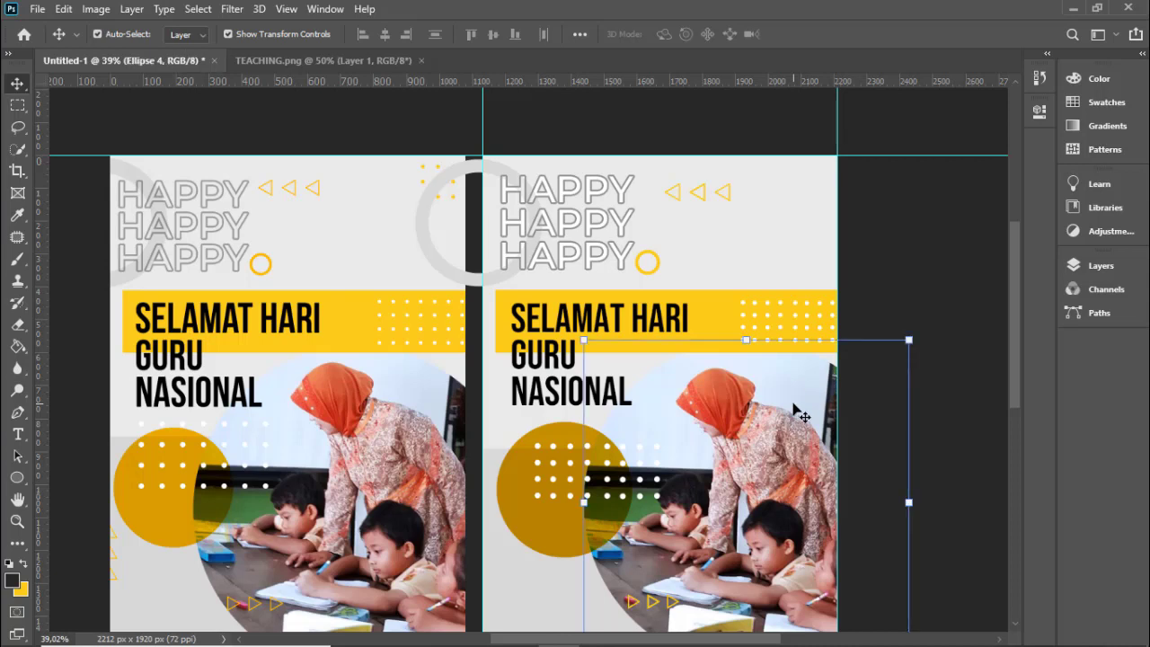
left_click(1114, 265)
scroll(988, 370, "down", 2)
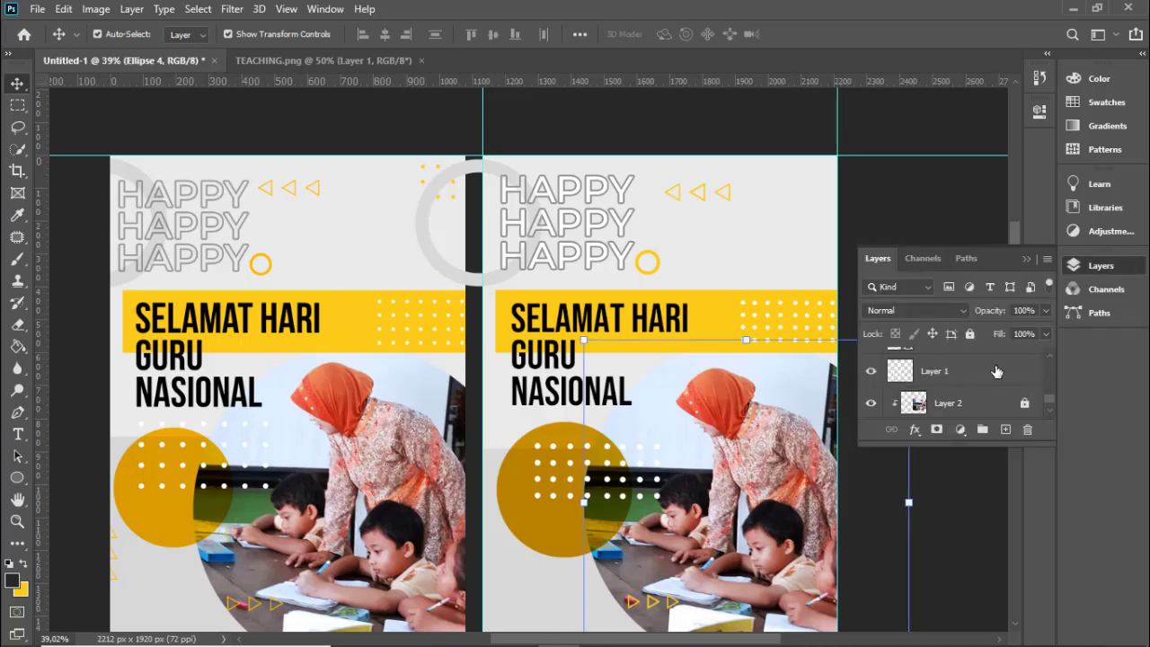
scroll(997, 373, "down", 2)
scroll(1001, 372, "up", 1)
- Apply Lock All to Ellipse 4, then deselect it and collapse the Layers panel
left_click(969, 333)
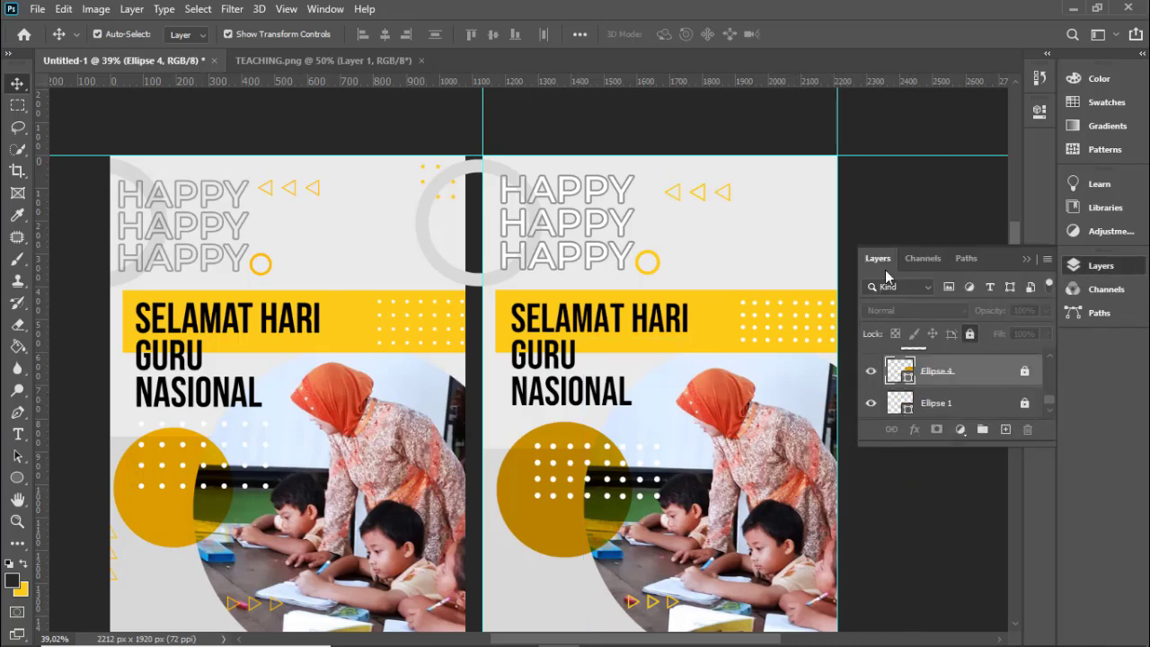
left_click(848, 304)
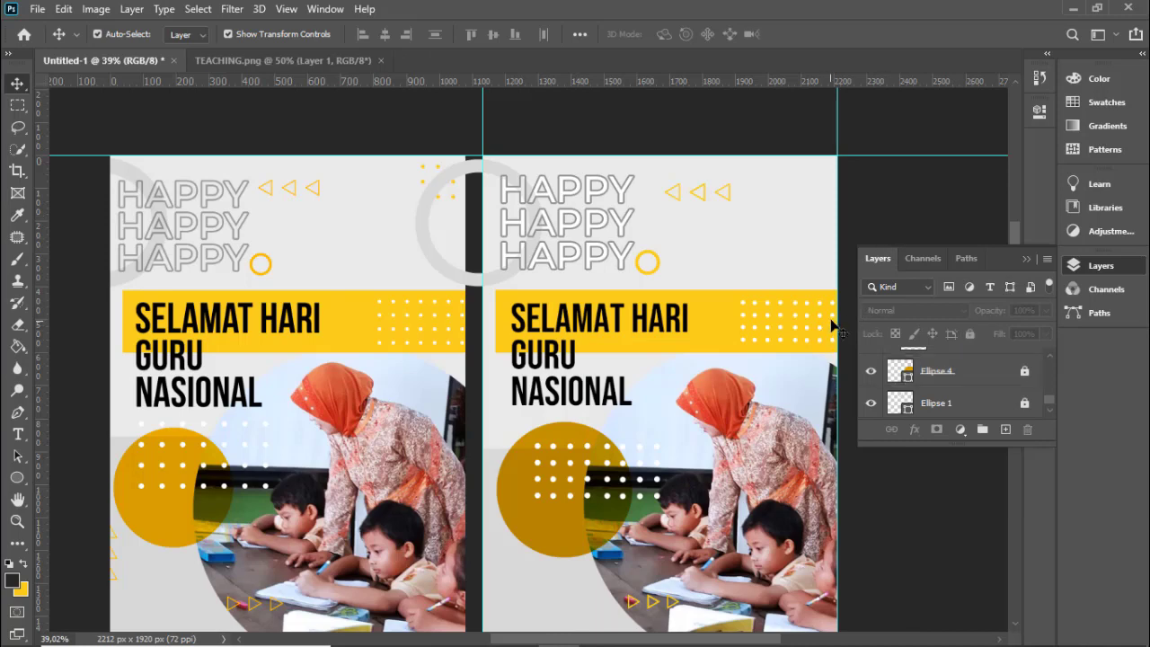
left_click(1026, 260)
scroll(848, 363, "up", 1)
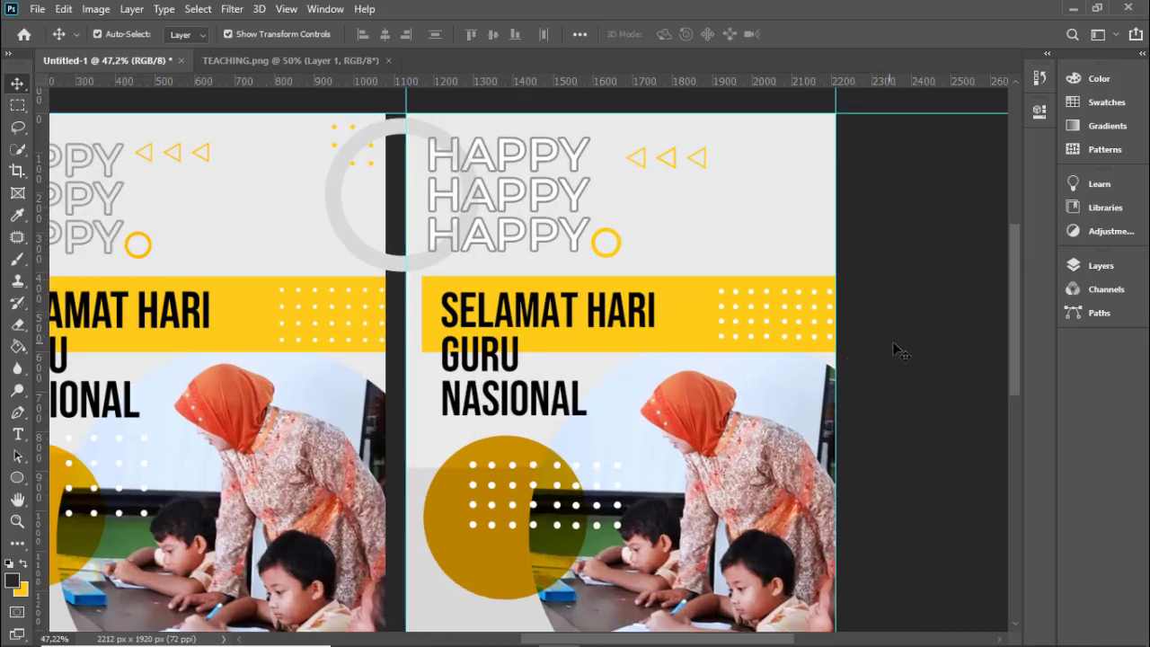
scroll(887, 315, "up", 2)
scroll(850, 315, "up", 2)
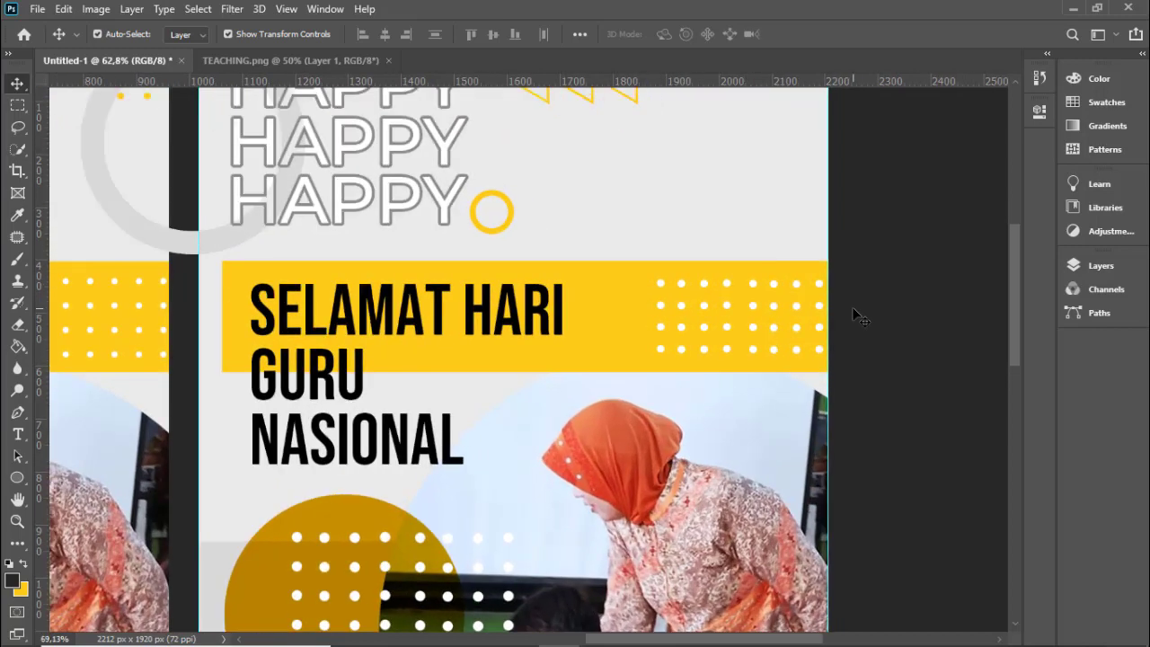
scroll(853, 312, "up", 2)
scroll(854, 314, "up", 1)
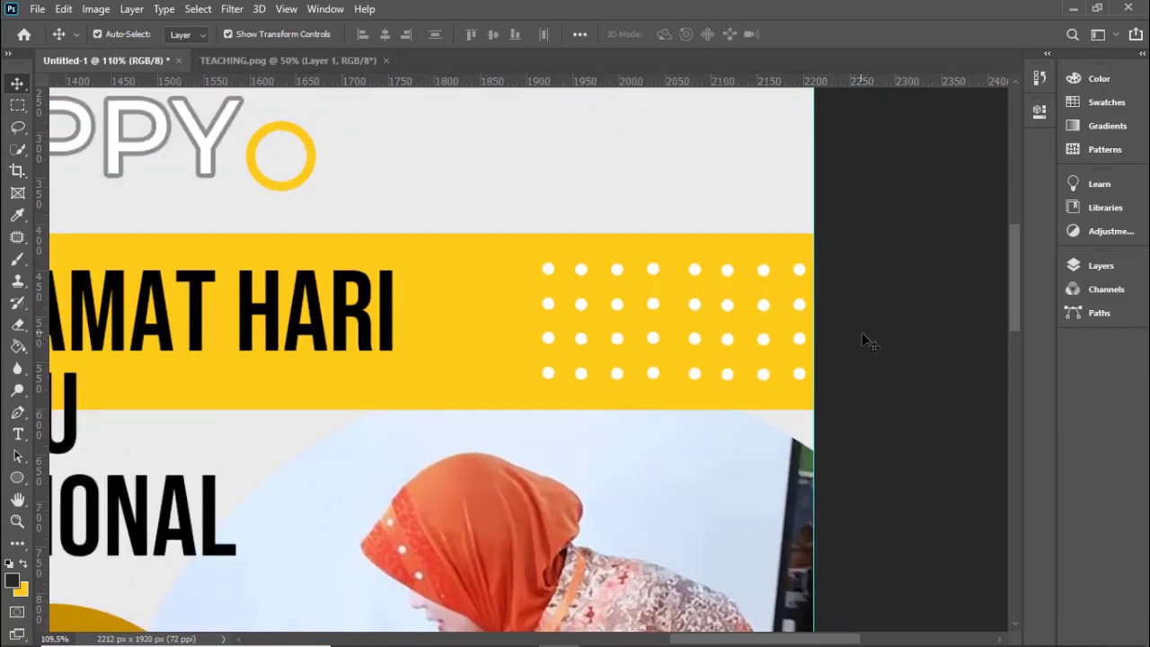
- Marquee-select the right dot columns in the yellow banner and drag them beside the top-right triangles
left_click_drag(804, 344, 686, 273)
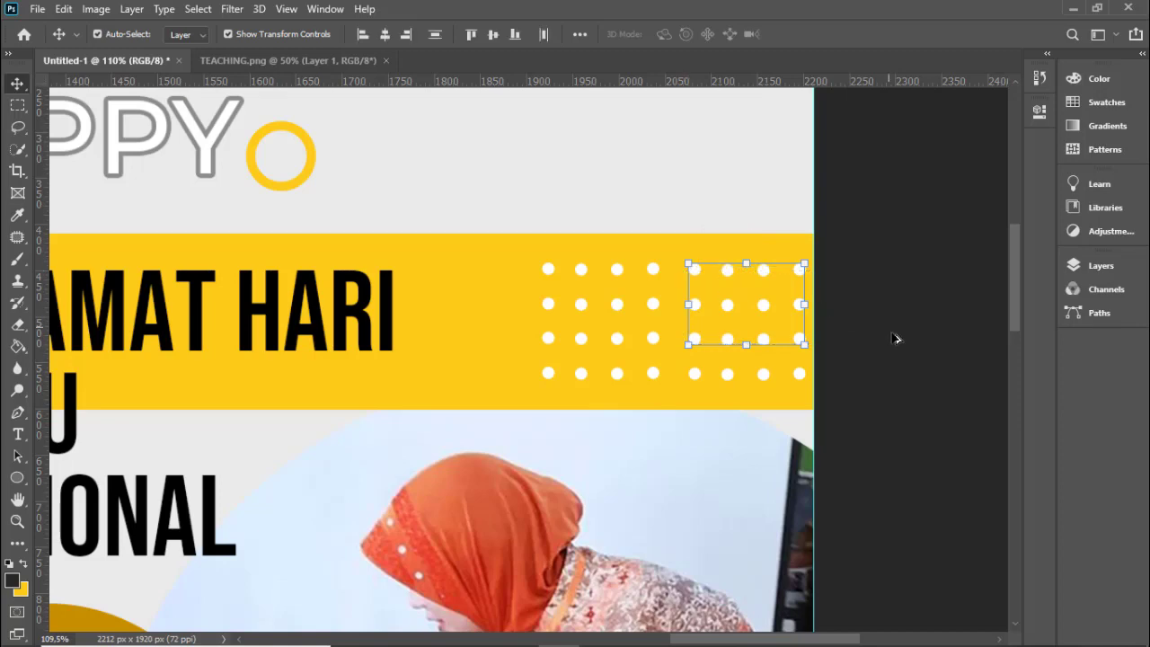
scroll(895, 335, "down", 3)
scroll(898, 305, "down", 1)
scroll(898, 243, "up", 1)
scroll(902, 296, "up", 1)
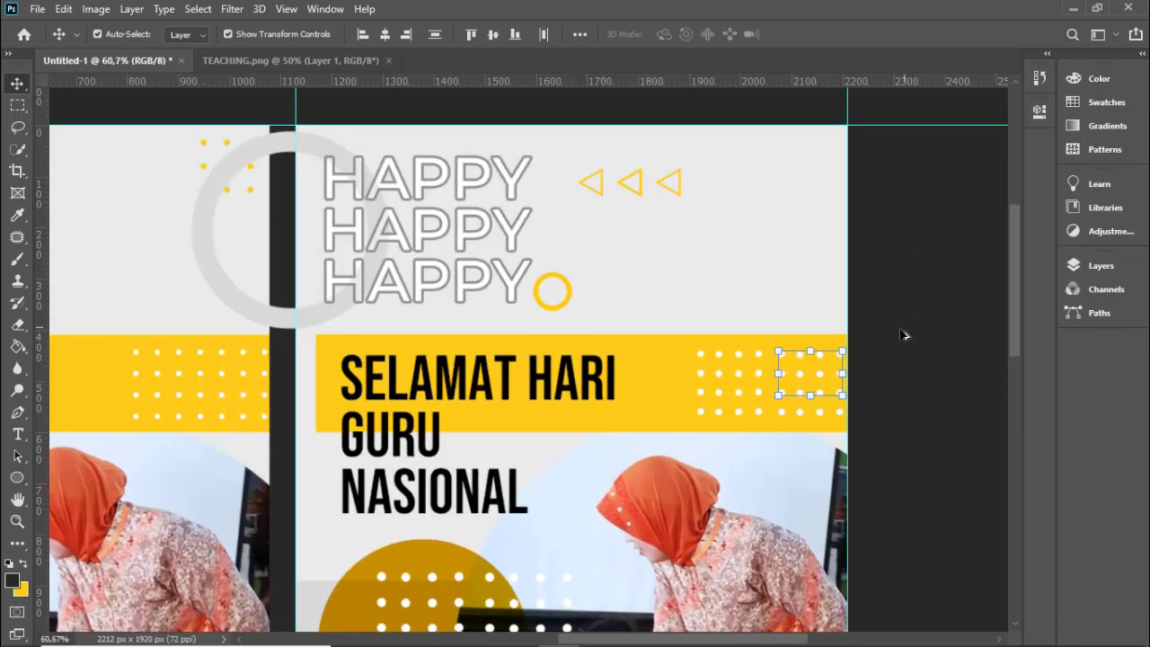
scroll(900, 342, "up", 1)
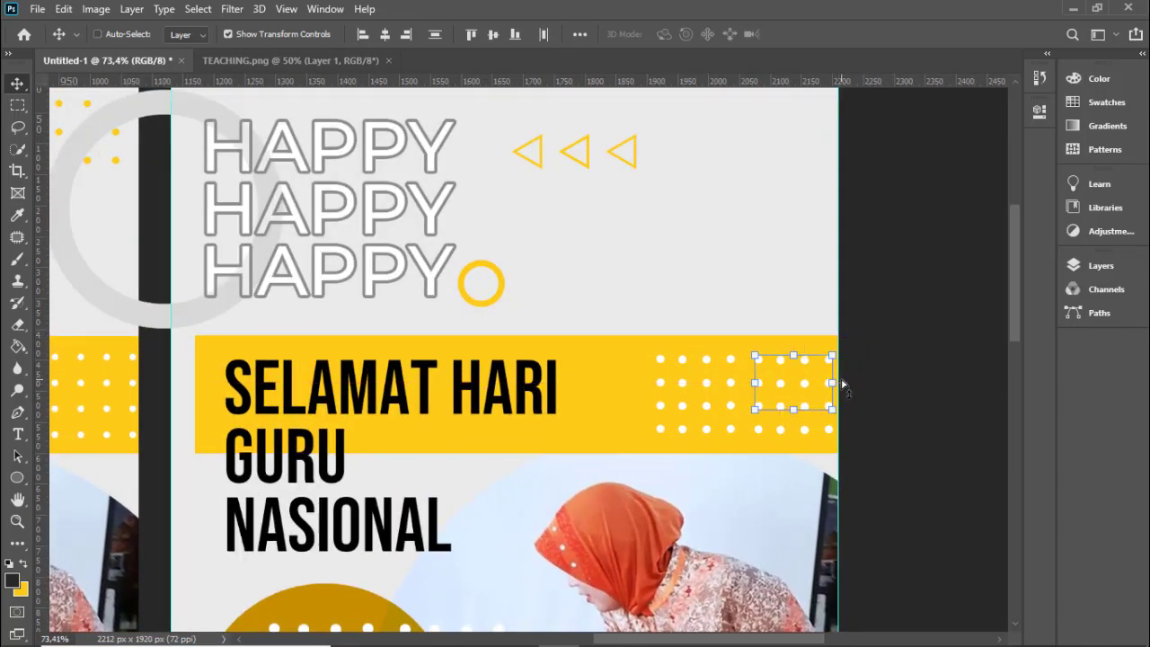
scroll(831, 386, "down", 1)
left_click_drag(808, 376, 795, 218)
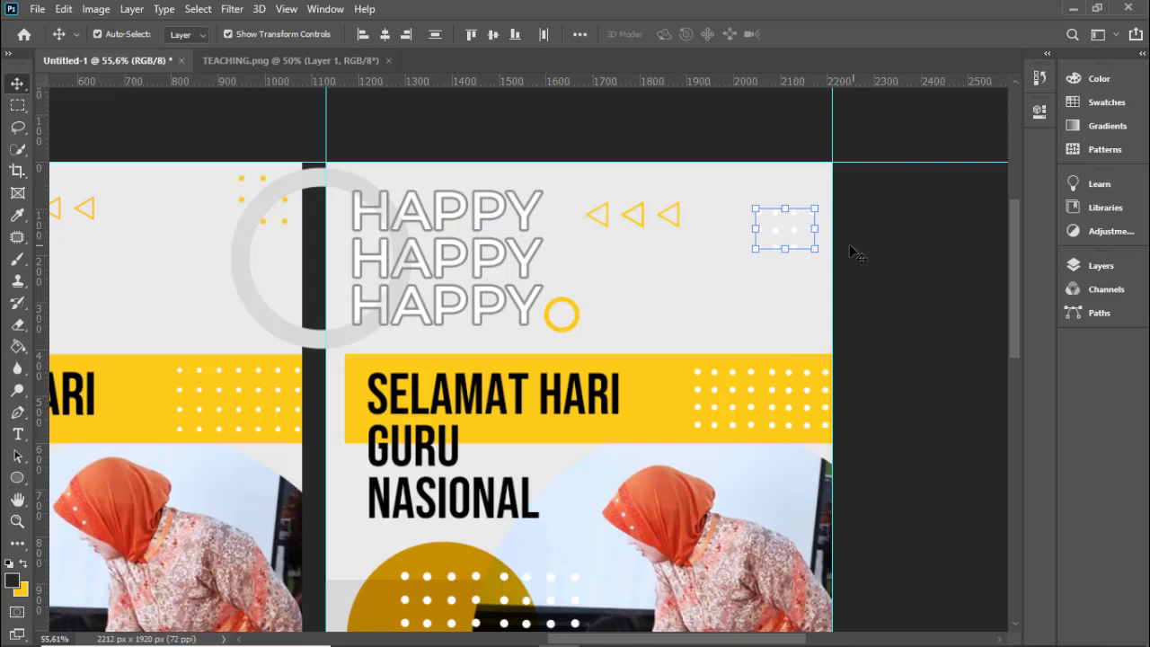
- Reselect the moved white dot block in the top-right corner
left_click_drag(831, 267, 739, 176)
scroll(73, 427, "up", 1)
scroll(943, 176, "up", 1)
scroll(943, 178, "up", 5)
scroll(925, 180, "up", 3)
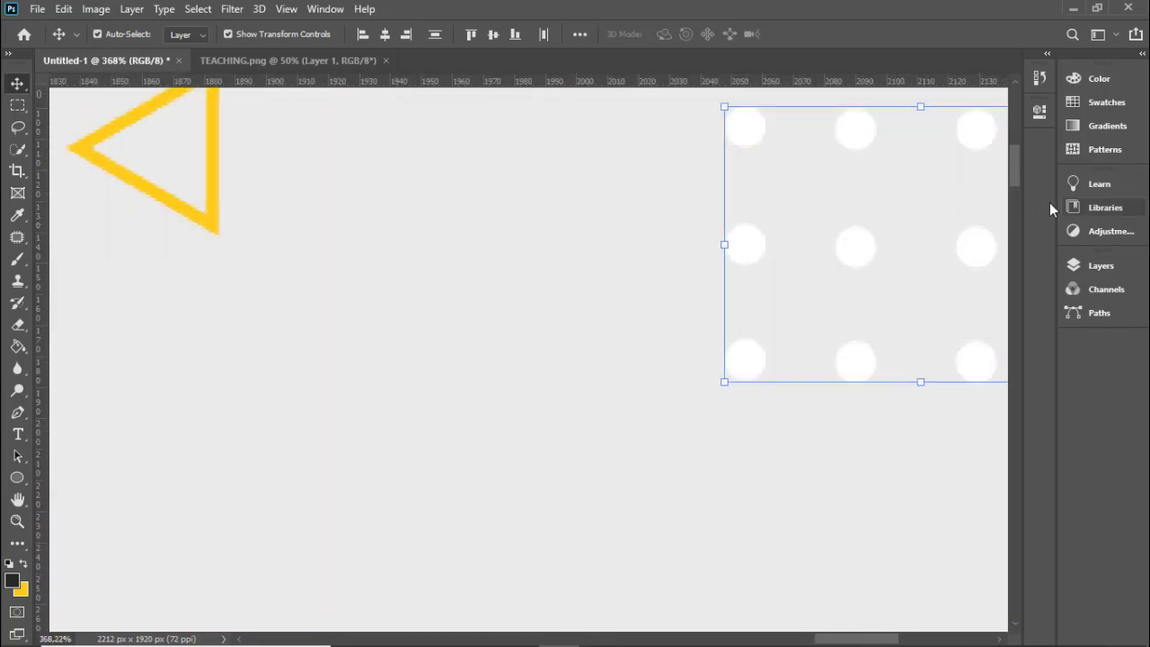
- Select the top Ellipse 6 copy 7 dot layer in the Layers panel
left_click(1090, 264)
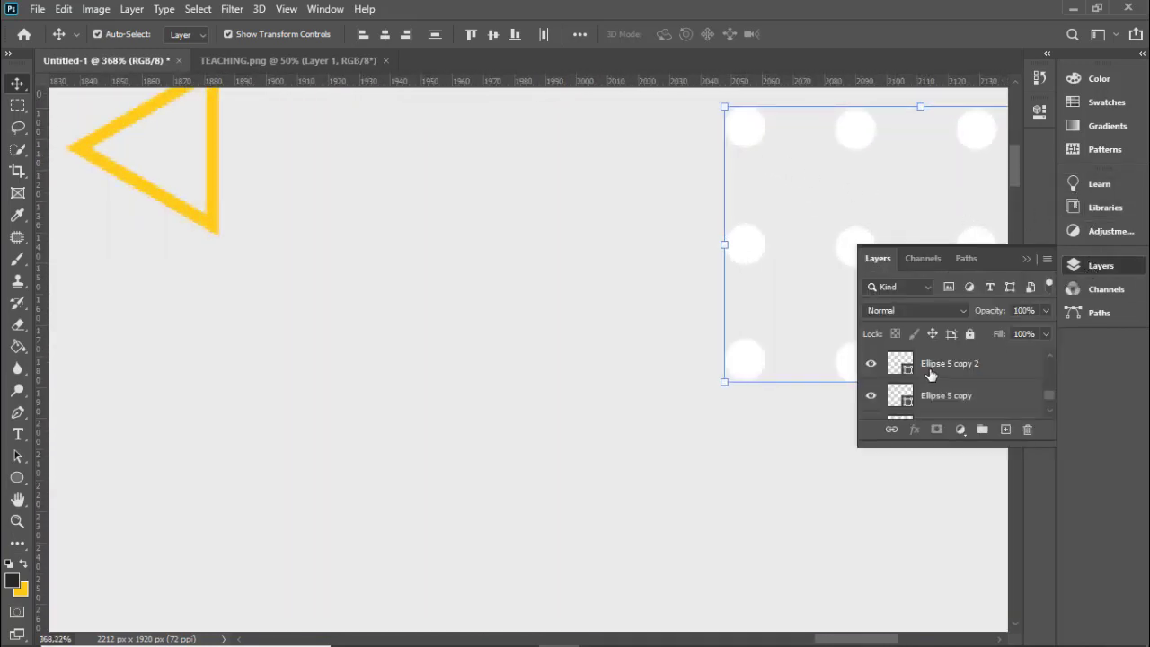
scroll(898, 372, "up", 2)
scroll(976, 372, "up", 3)
left_click_drag(1049, 396, 1044, 362)
left_click(911, 371)
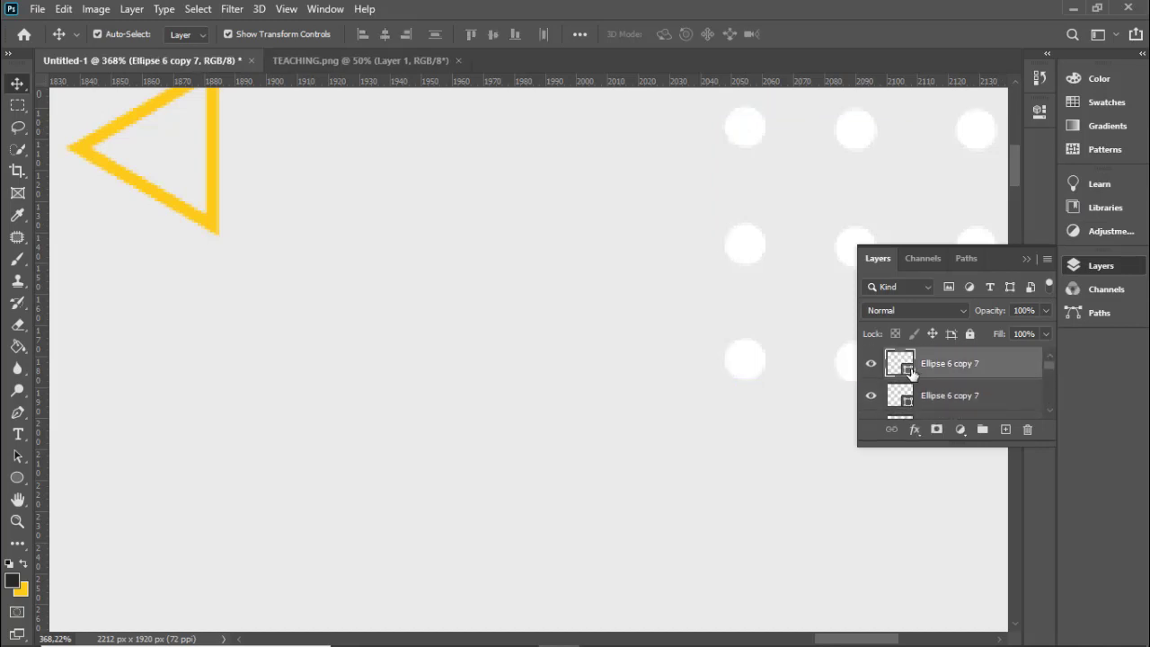
- Change that dot's fill to the triangle yellow fdcb1a using the Color Picker eyedropper
double_click(911, 371)
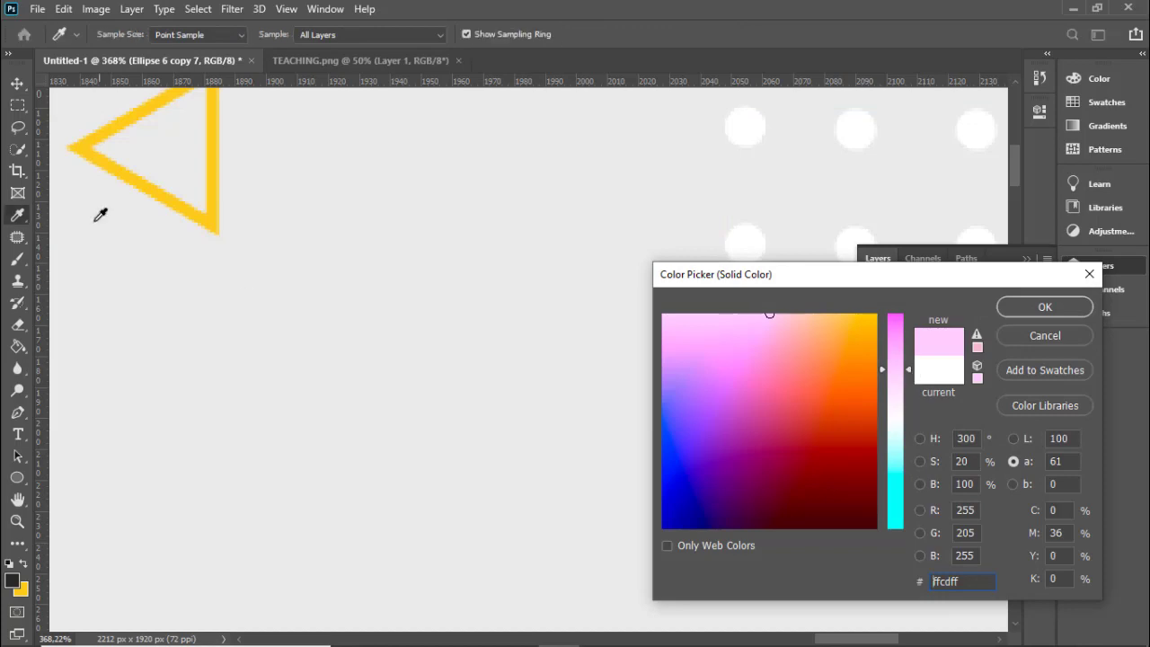
left_click(217, 194)
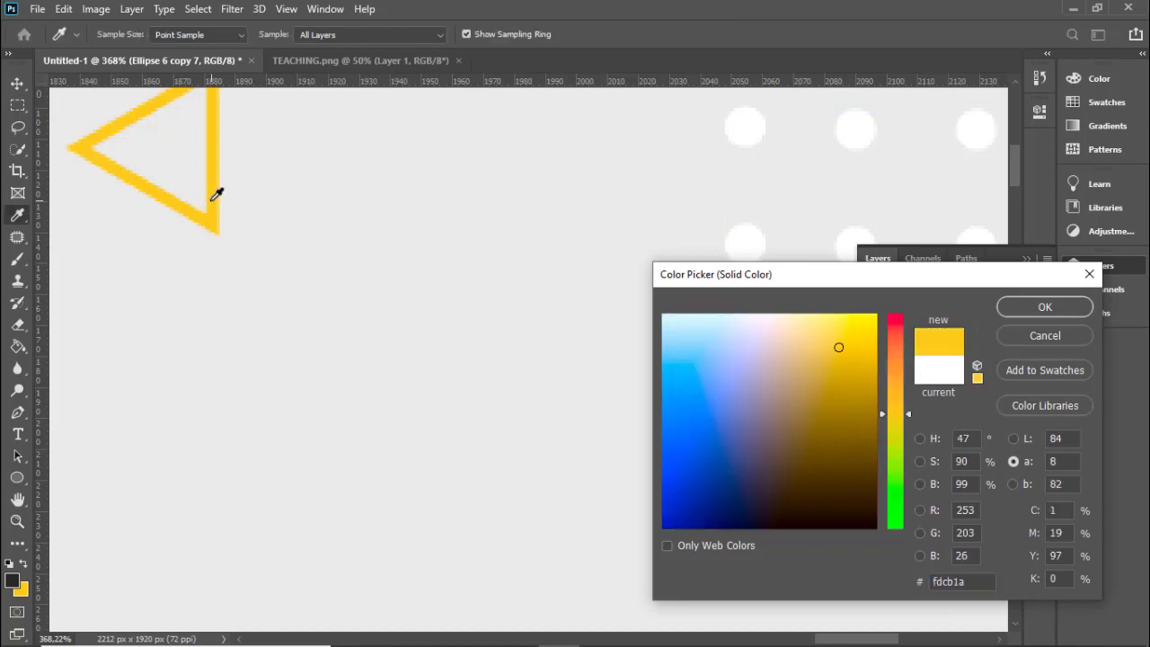
left_click(1020, 302)
scroll(621, 329, "down", 5)
scroll(611, 329, "down", 5)
scroll(667, 314, "down", 5)
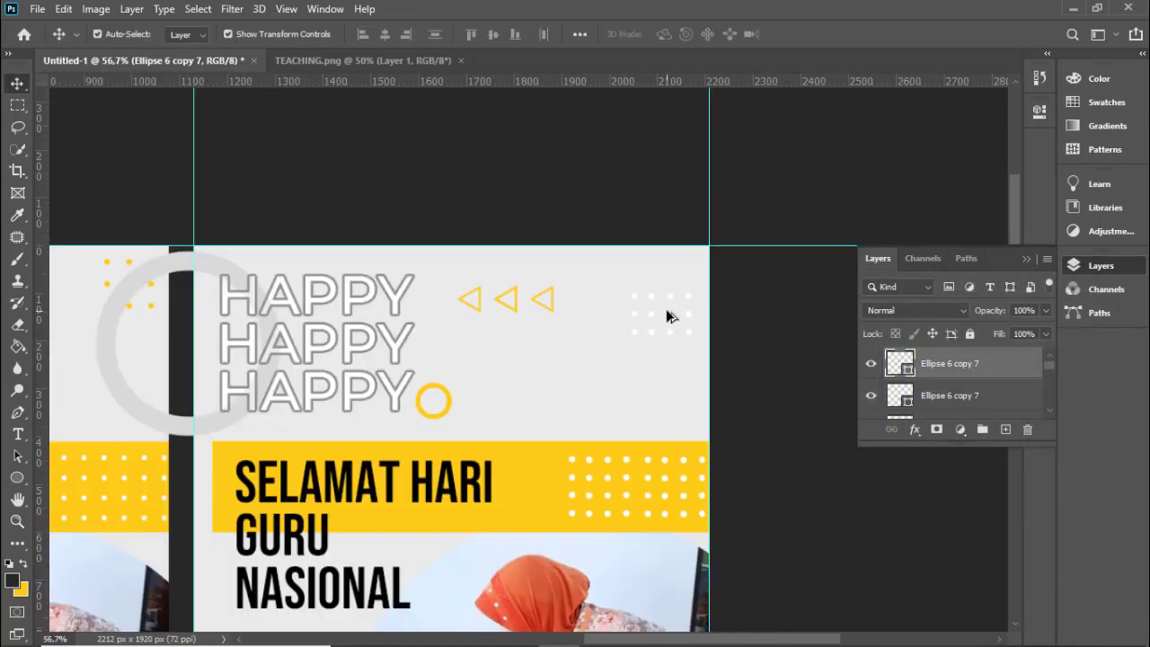
scroll(693, 316, "down", 3)
scroll(787, 310, "up", 1)
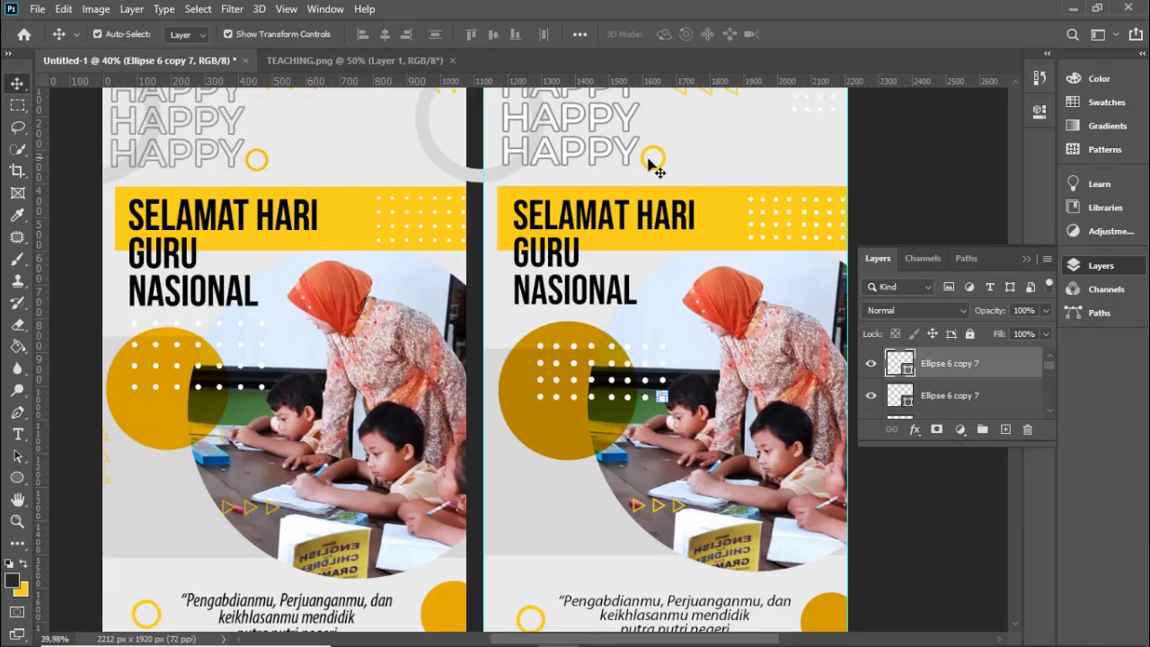
- Deselect the dot layer and review the top-right dot block
left_click(873, 146)
scroll(805, 197, "up", 2)
scroll(817, 220, "up", 1)
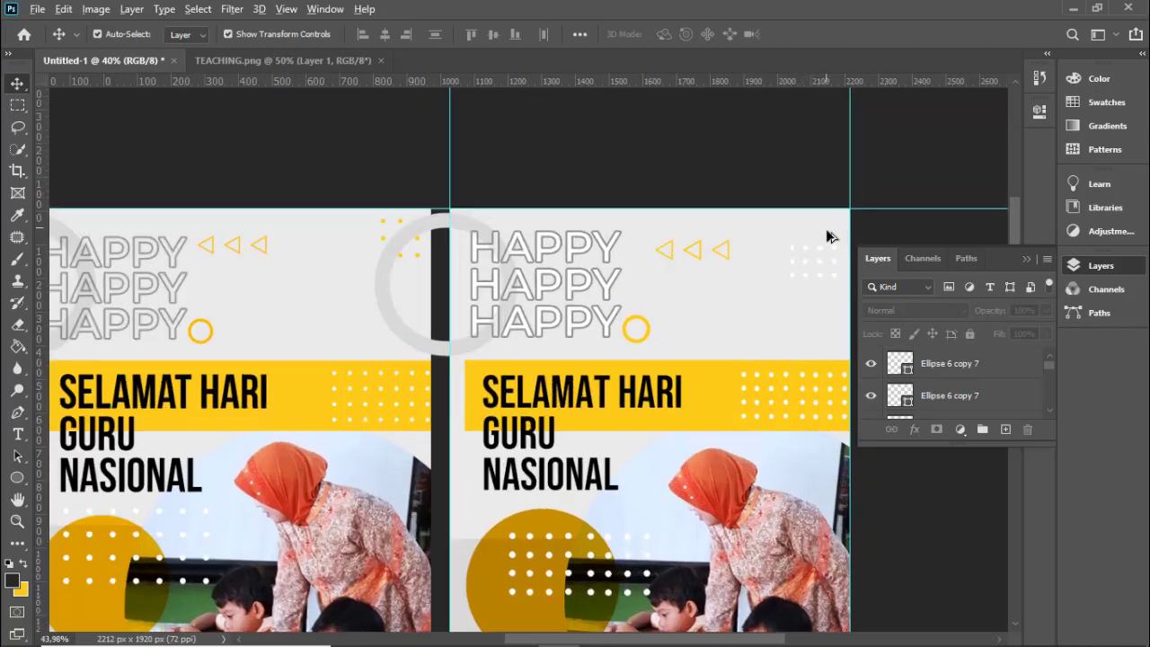
scroll(826, 236, "up", 3)
scroll(827, 249, "up", 2)
scroll(534, 272, "down", 1)
scroll(737, 285, "up", 2)
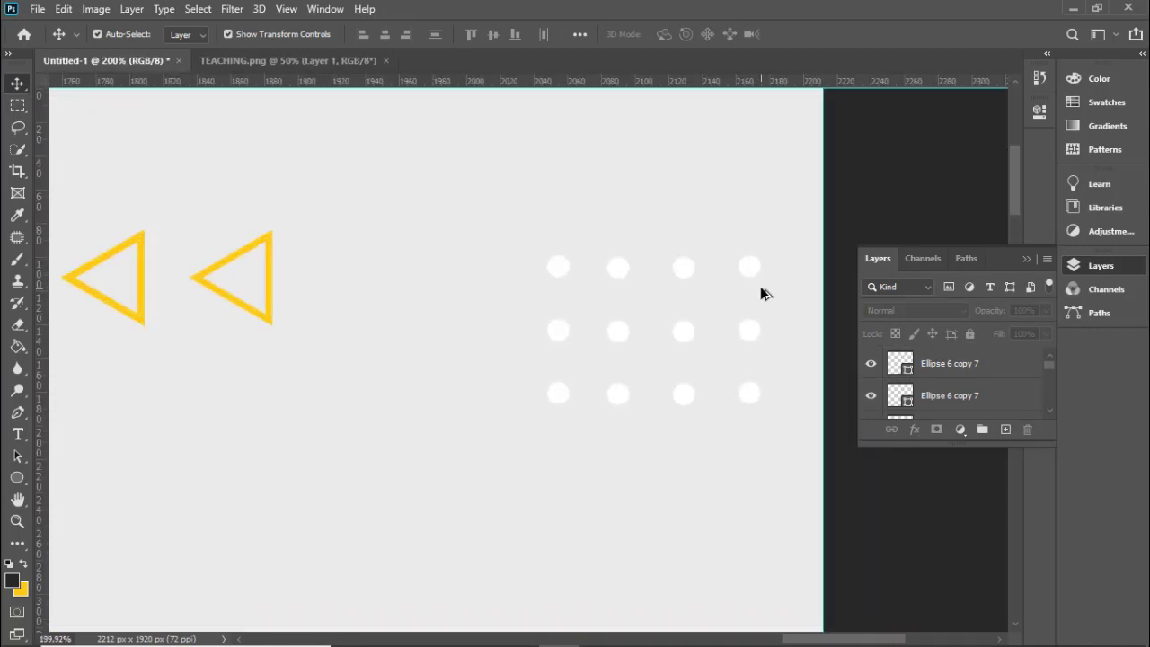
scroll(682, 290, "up", 1)
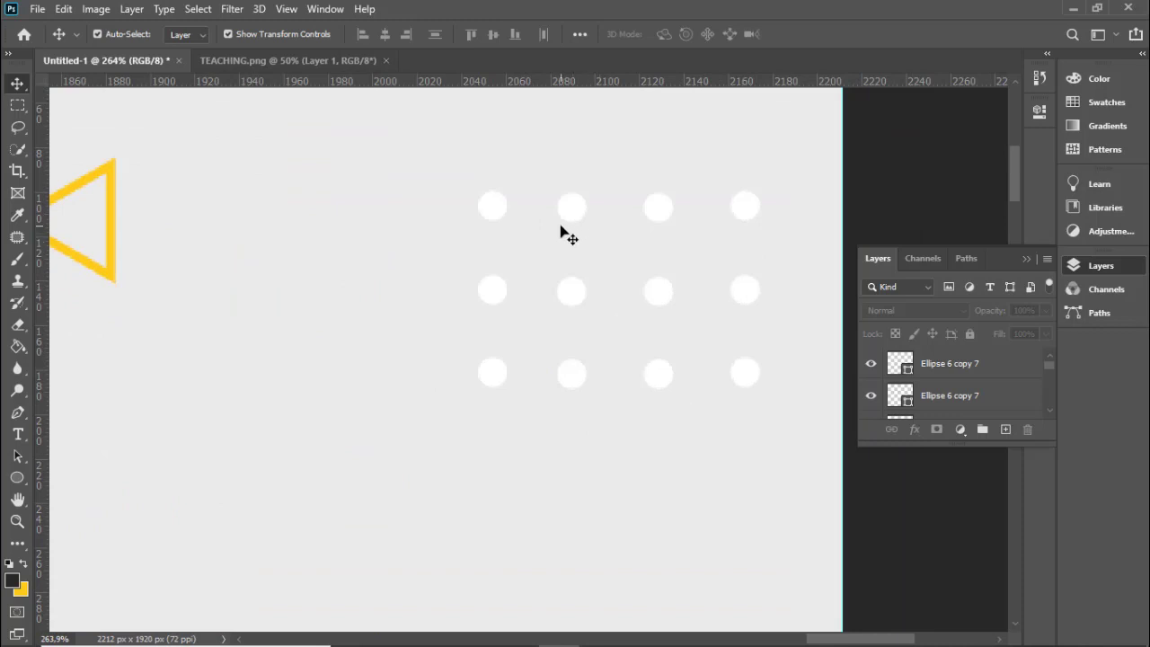
scroll(539, 207, "down", 1)
- Recolour the top-left and middle-left grid dots to the sampled triangle yellow
left_click(498, 157)
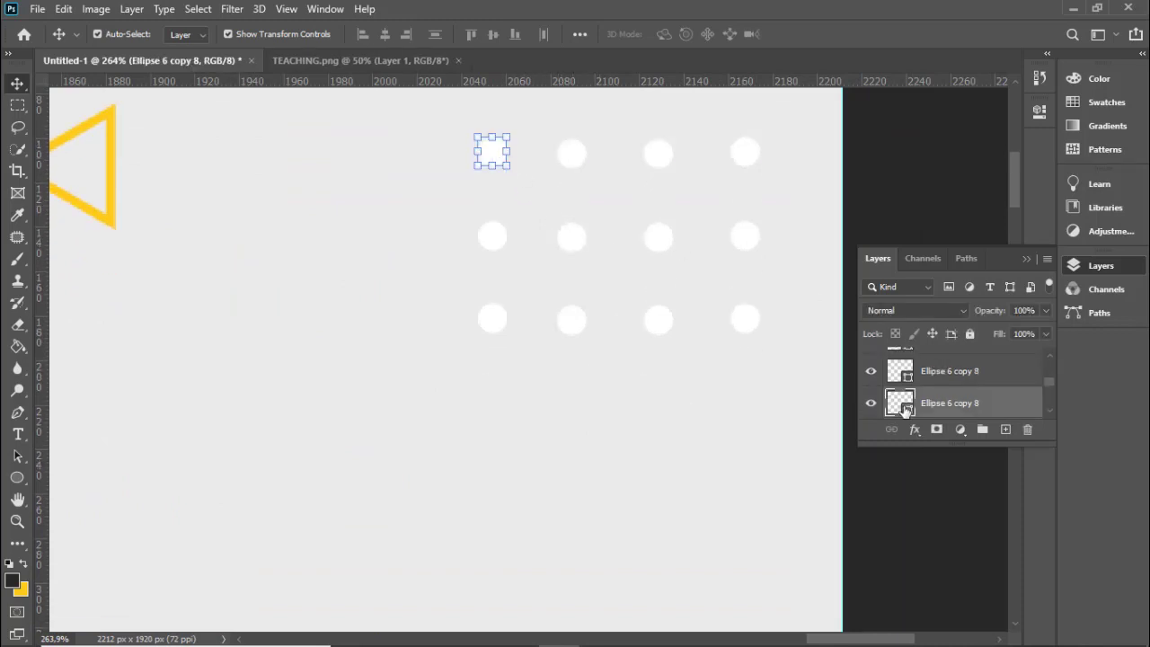
double_click(900, 402)
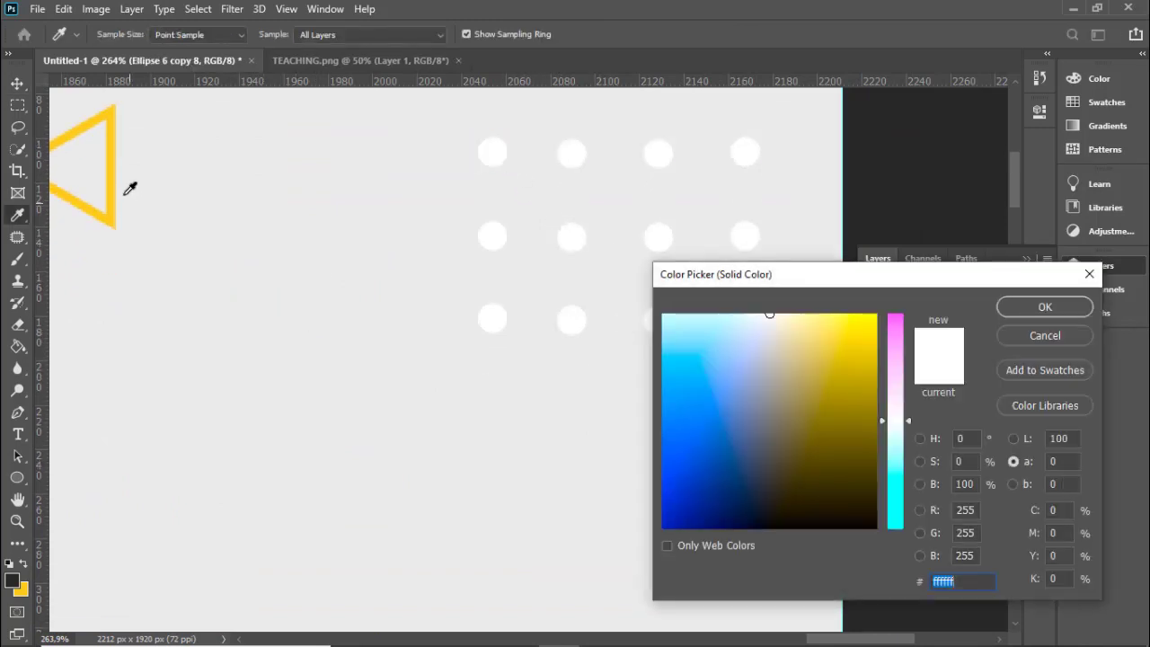
left_click(115, 173)
left_click(1075, 306)
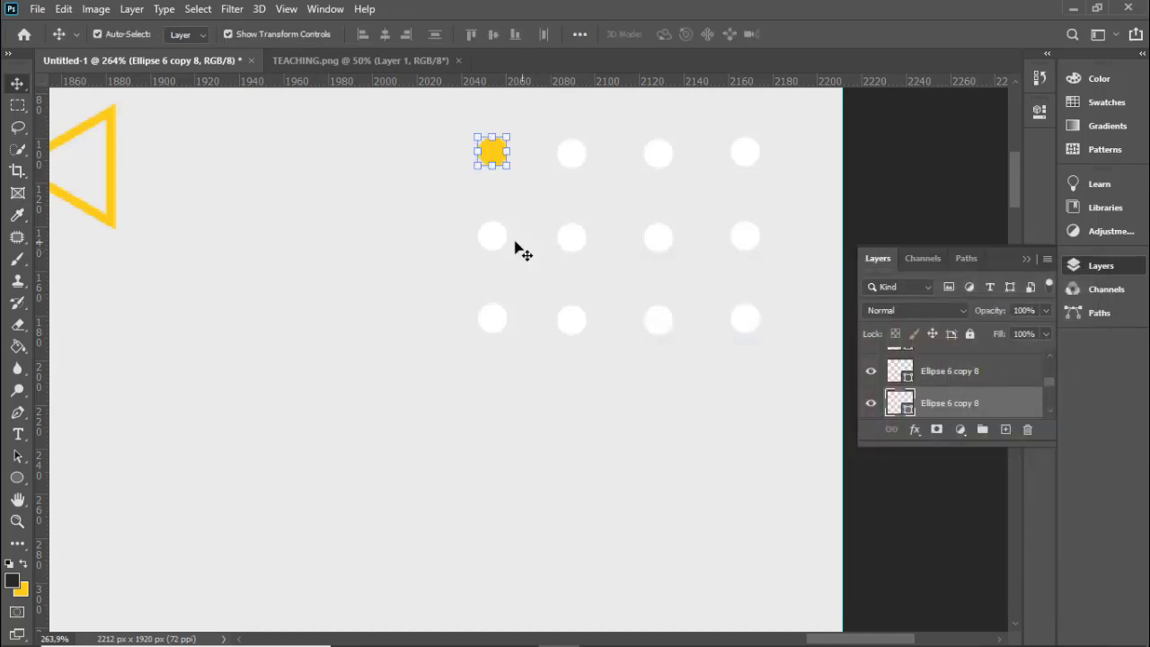
left_click(495, 227)
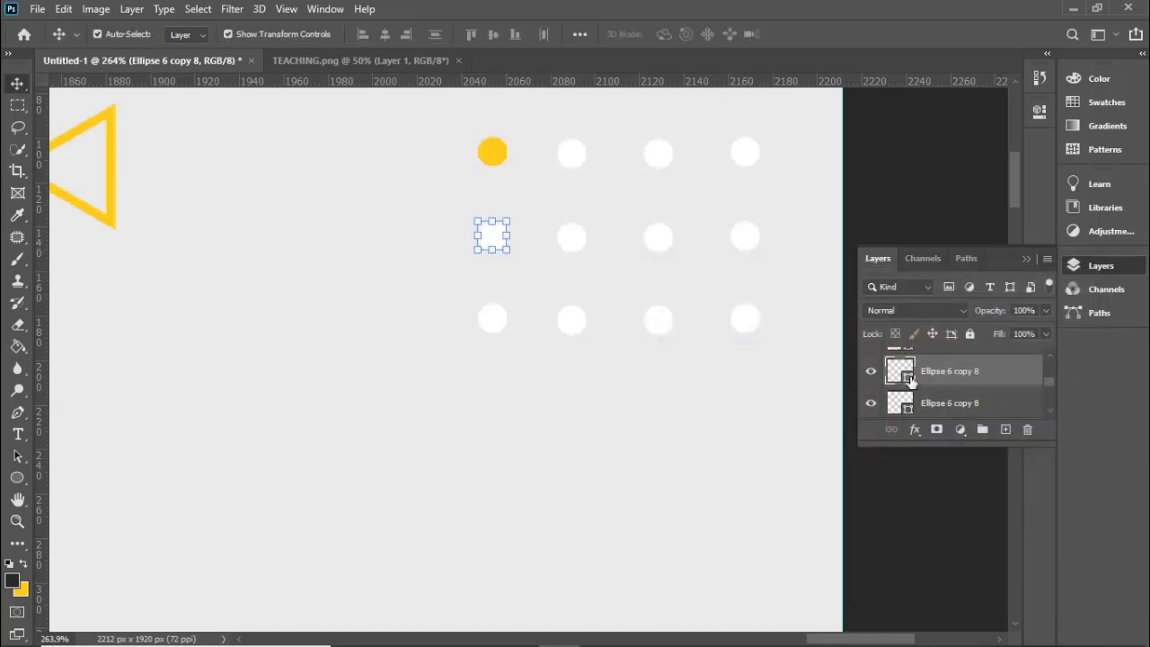
double_click(910, 380)
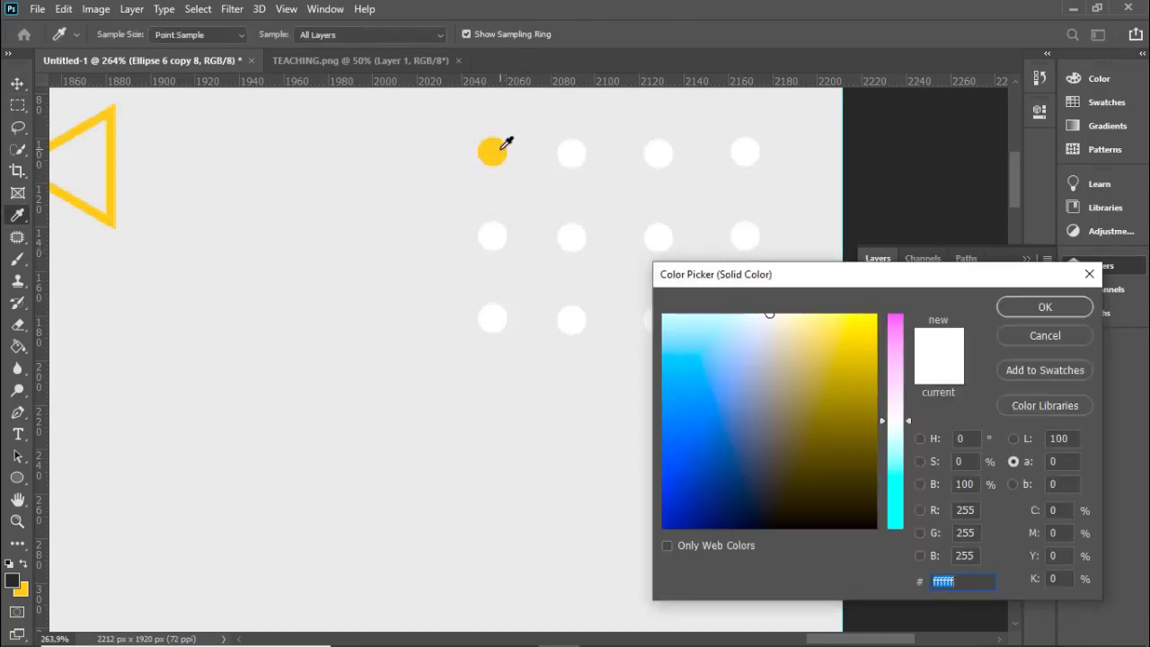
left_click(501, 148)
left_click(1041, 306)
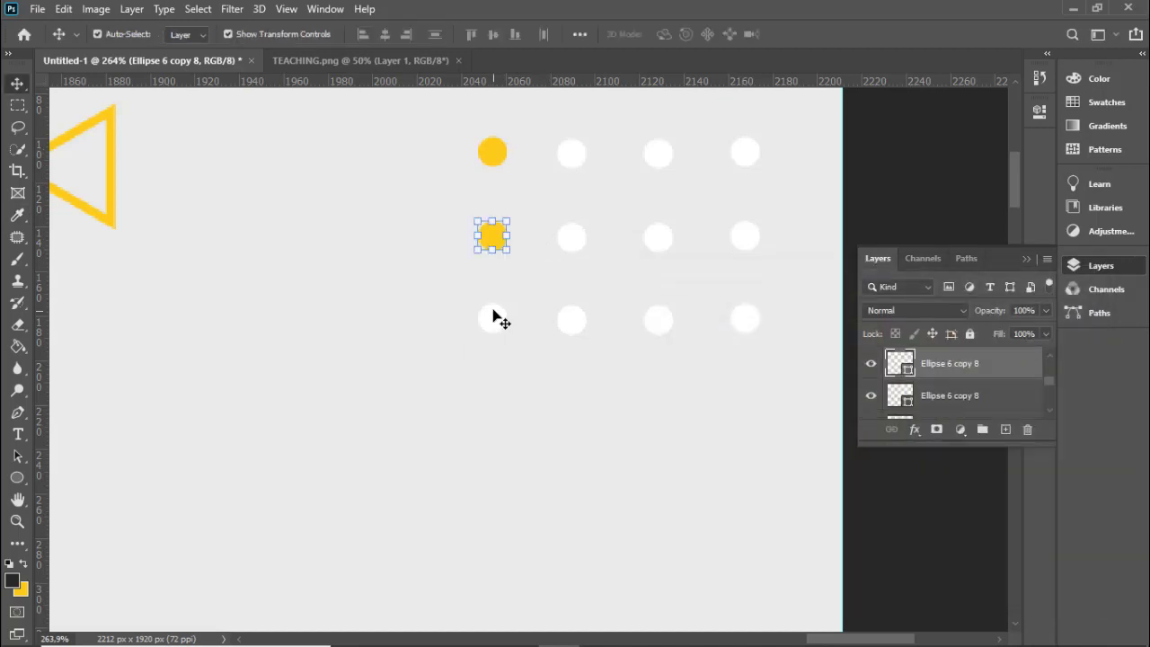
- Recolour the bottom-left grid dot to yellow fdcb1a, then deselect it
left_click(495, 317)
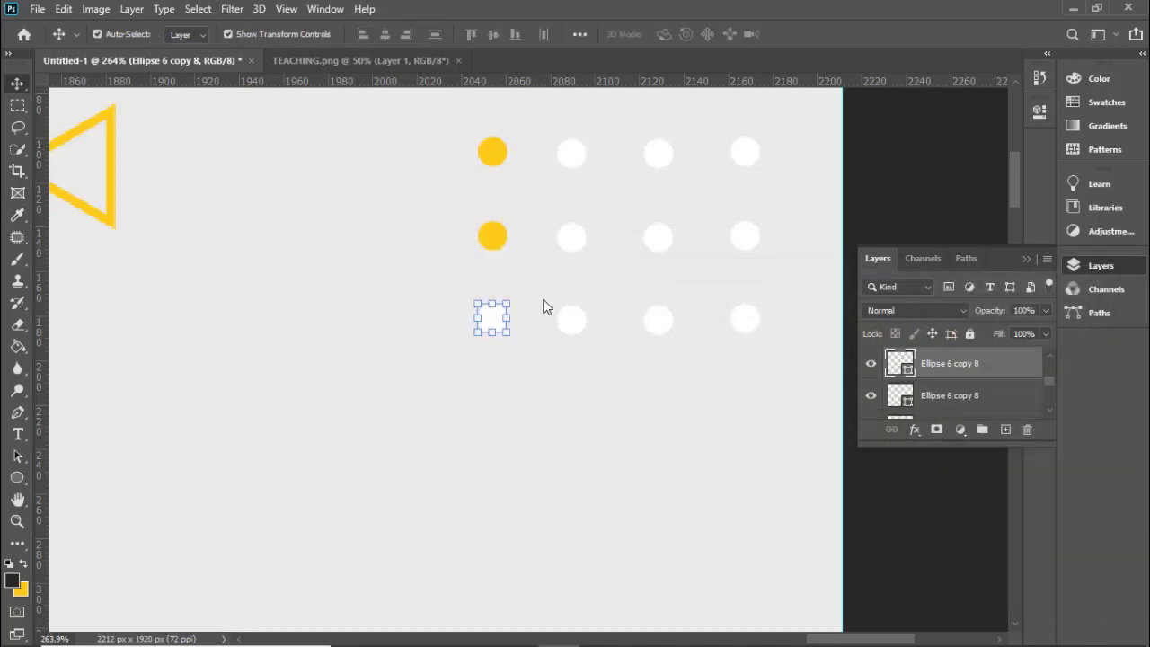
left_click(494, 236)
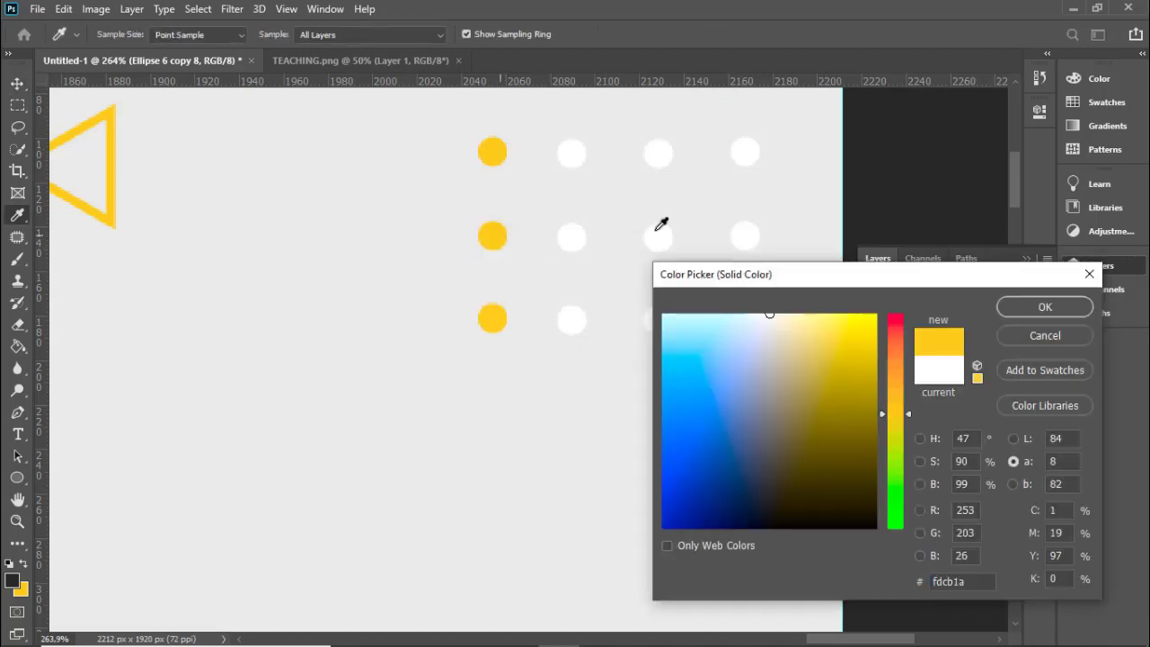
left_click(1044, 309)
scroll(762, 257, "down", 1)
left_click(861, 221)
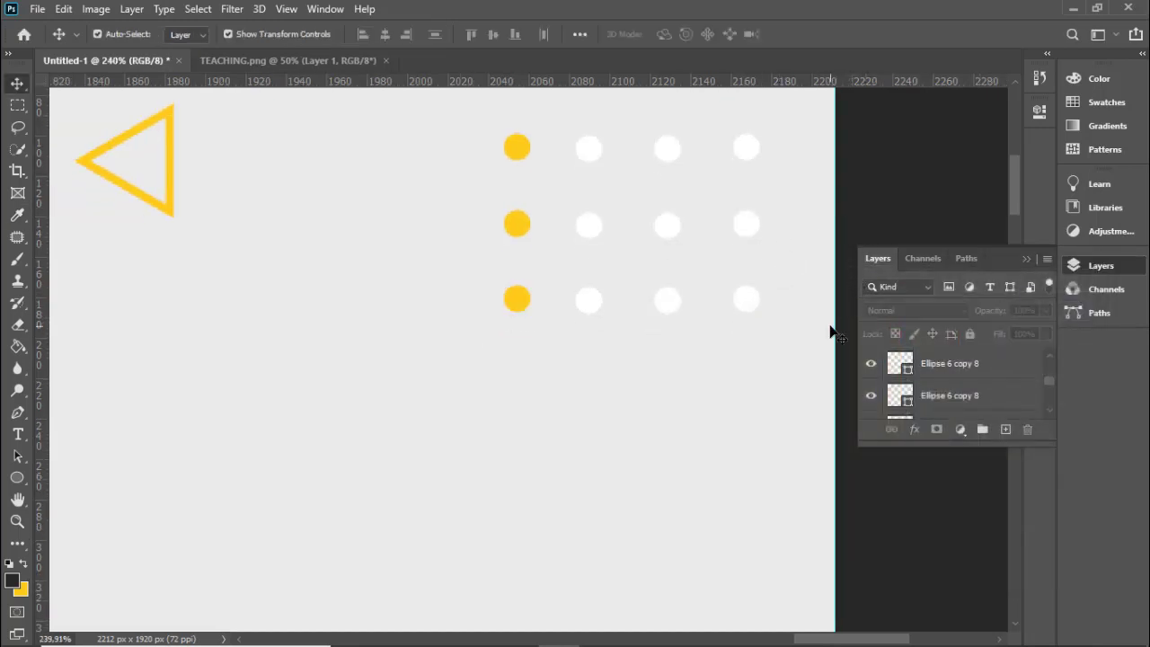
- Fill the top and middle dots of column two with the yellow swatch
left_click(595, 150)
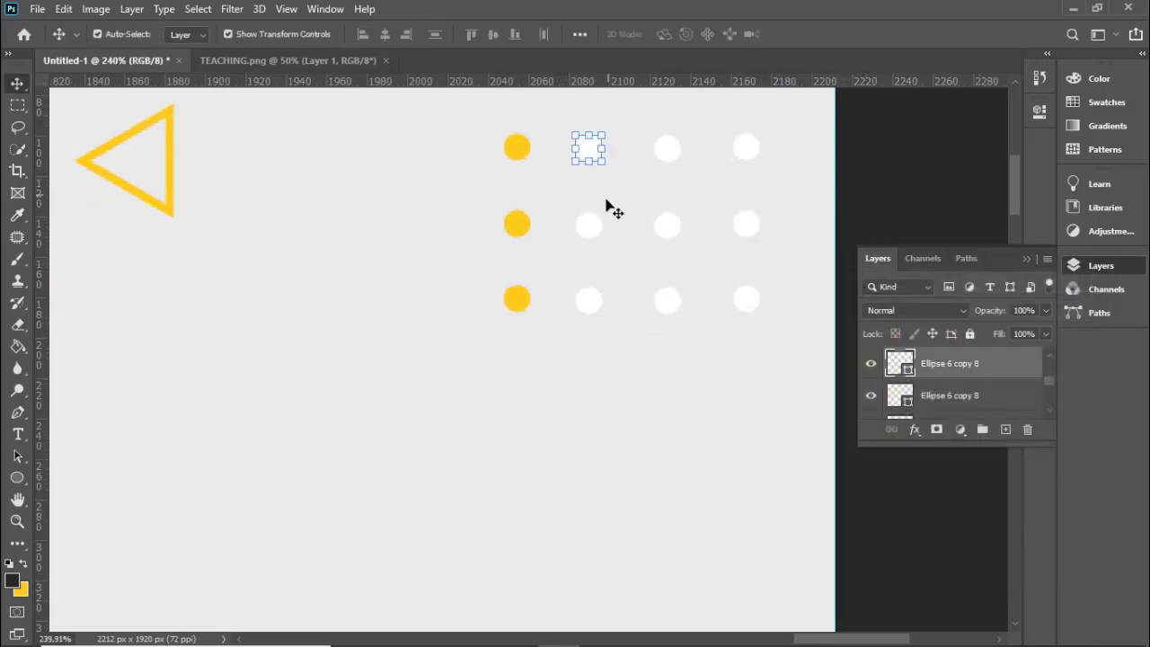
left_click(594, 232, "shift")
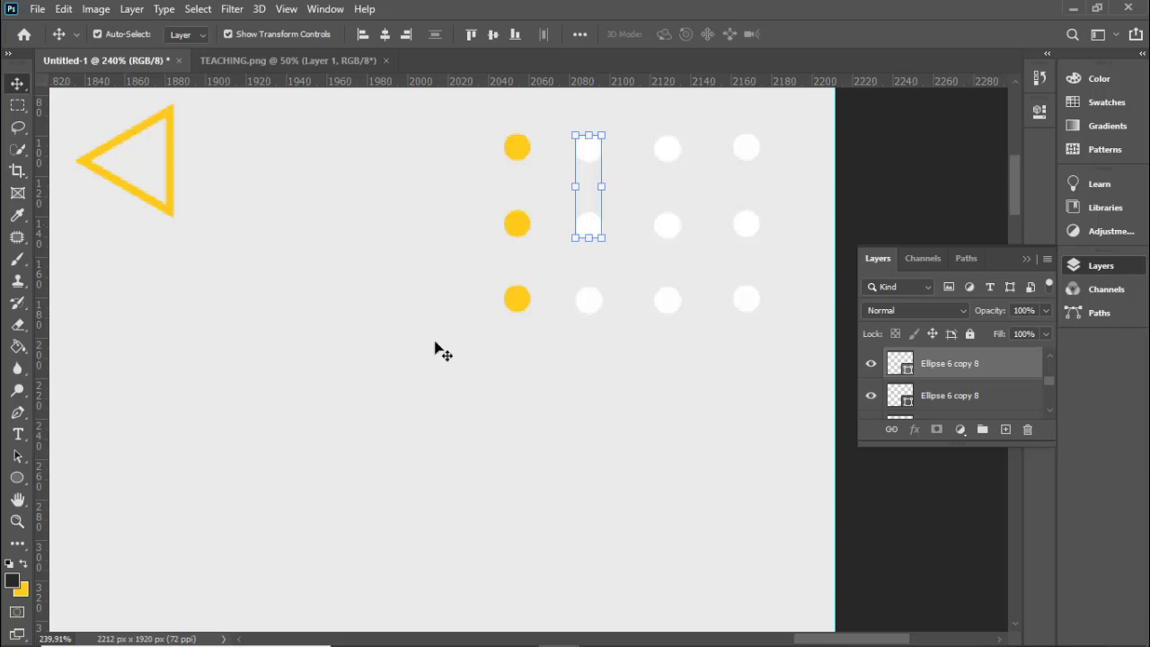
left_click(17, 477)
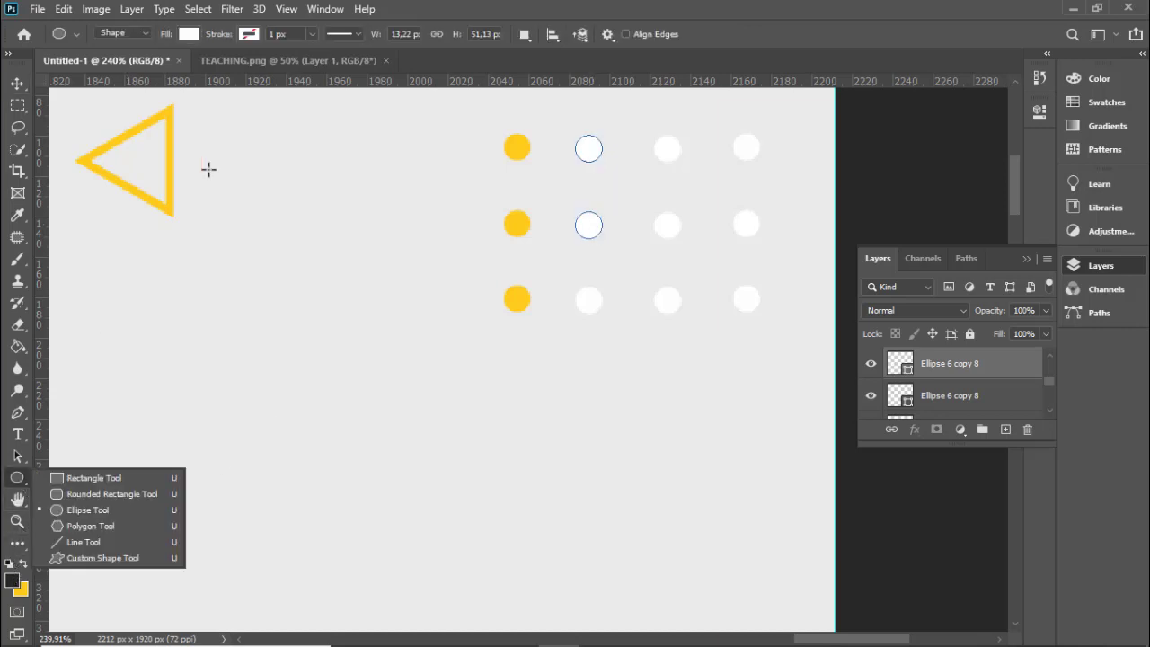
left_click(189, 33)
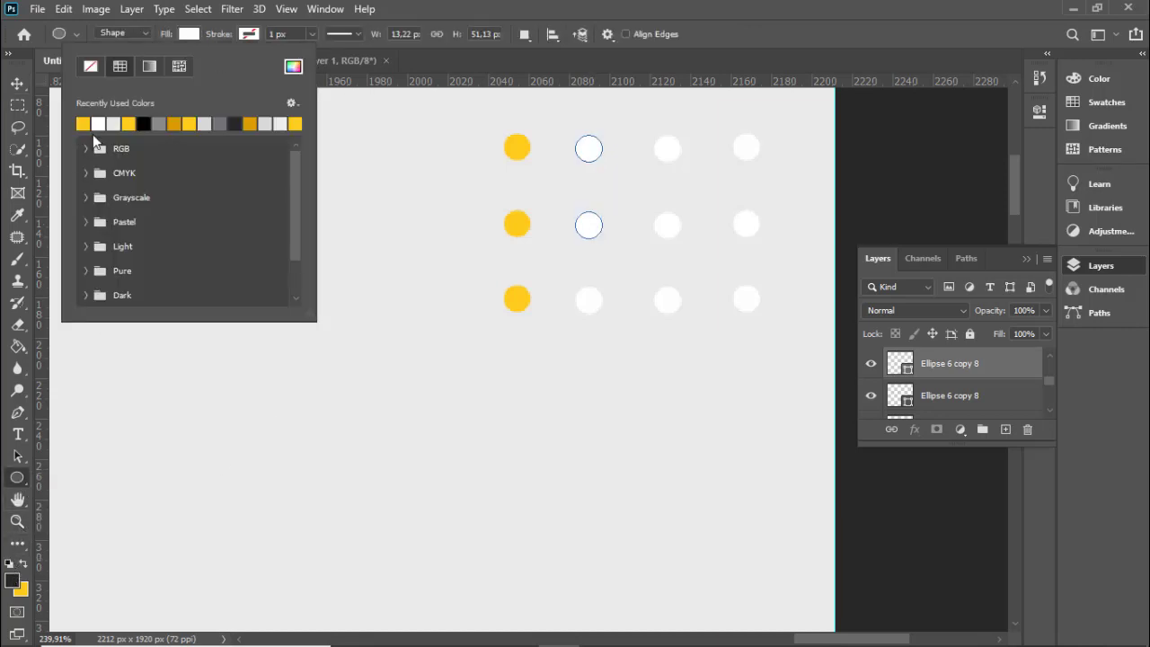
left_click(87, 123)
left_click(17, 84)
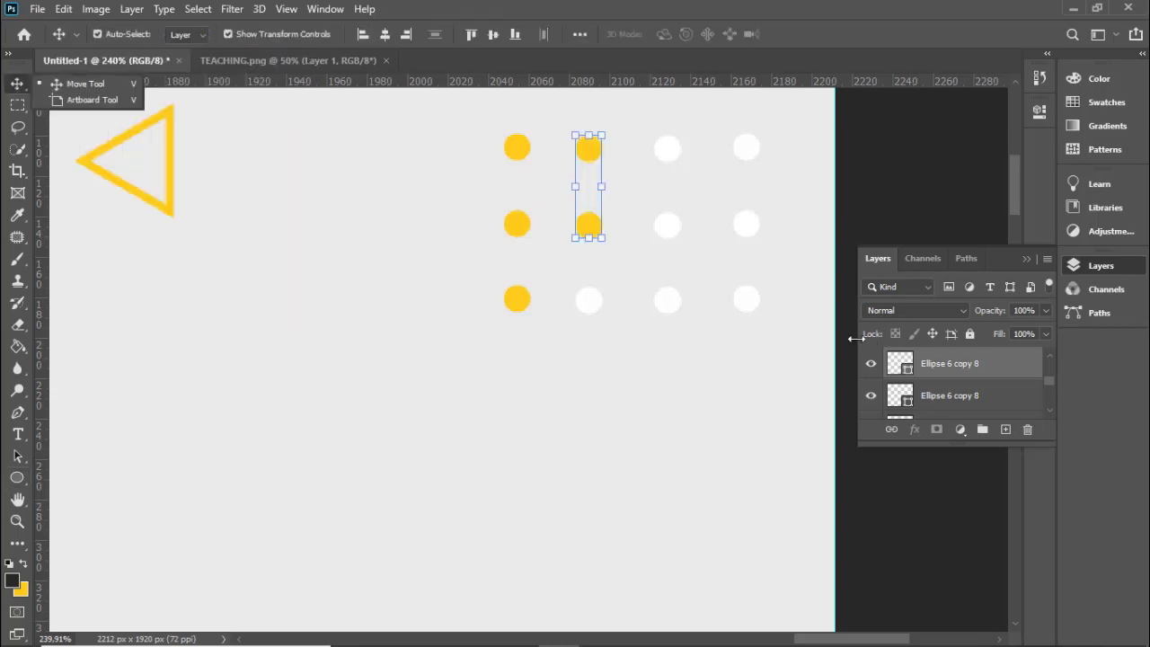
- Select all the dot layers and fill the remaining white dots with yellow
left_click_drag(845, 343, 530, 133)
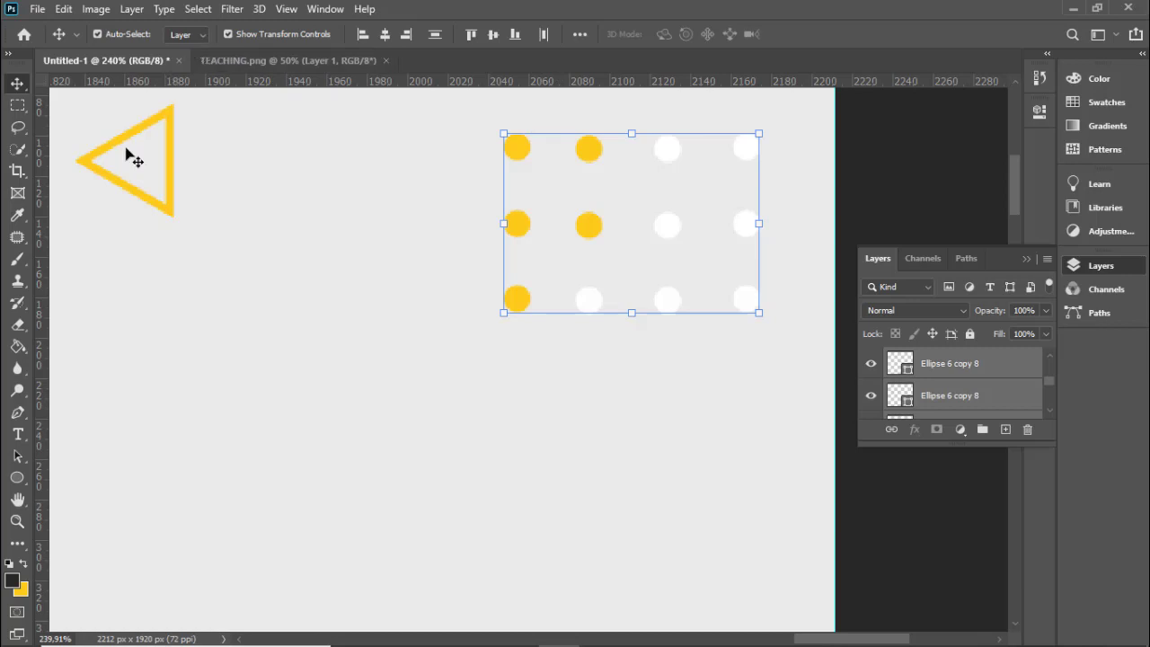
left_click(17, 477)
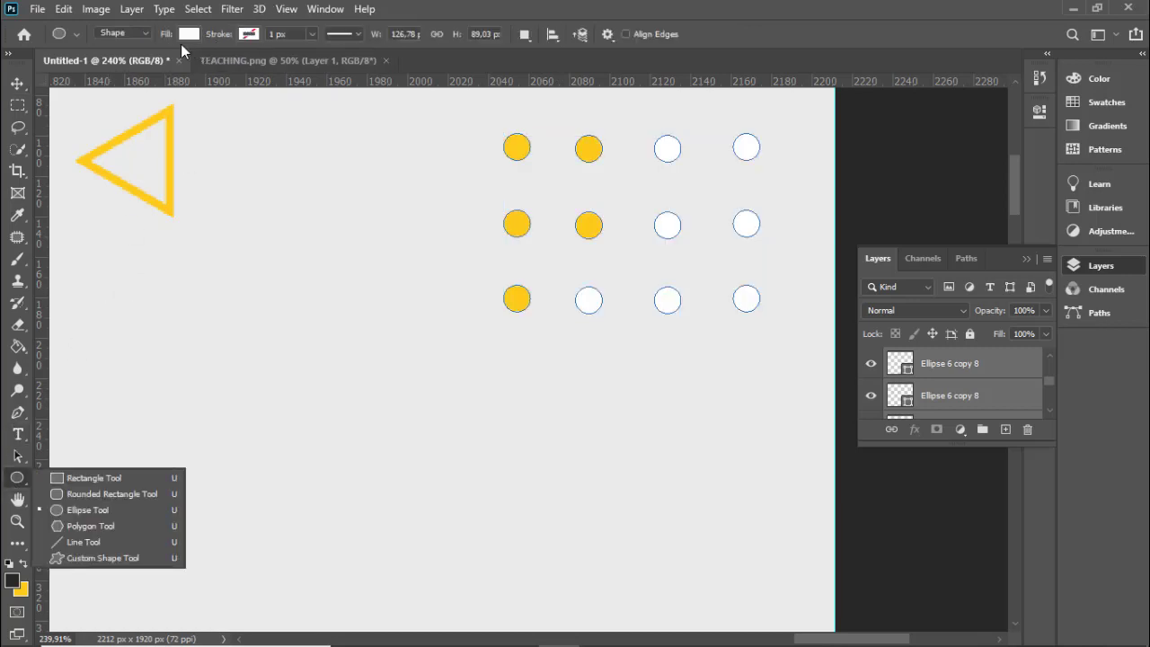
left_click(184, 36)
left_click(90, 123)
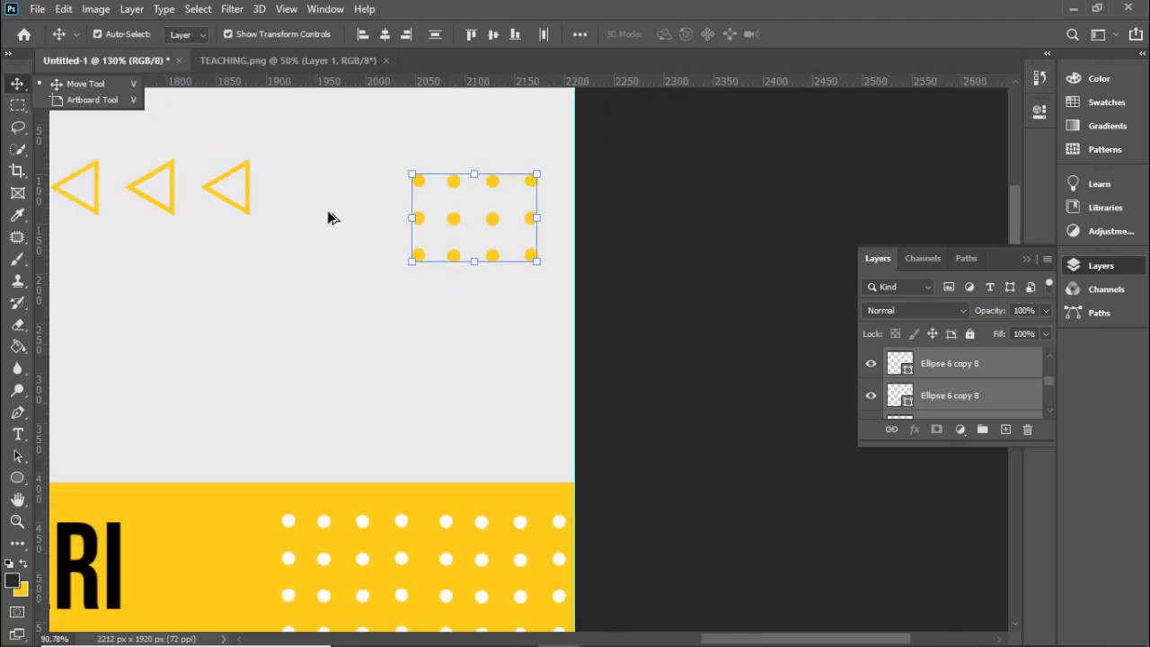
- Scale the yellow dot grid to 114% and move it into the poster's top-right corner
scroll(327, 218, "down", 3)
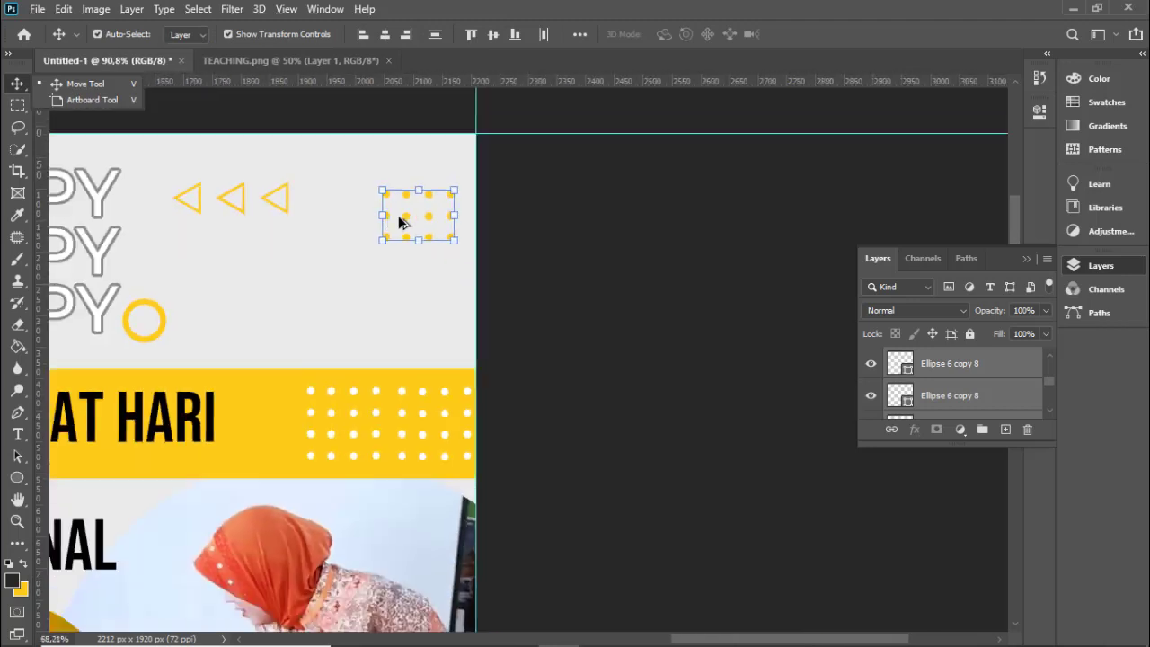
scroll(611, 162, "up", 2)
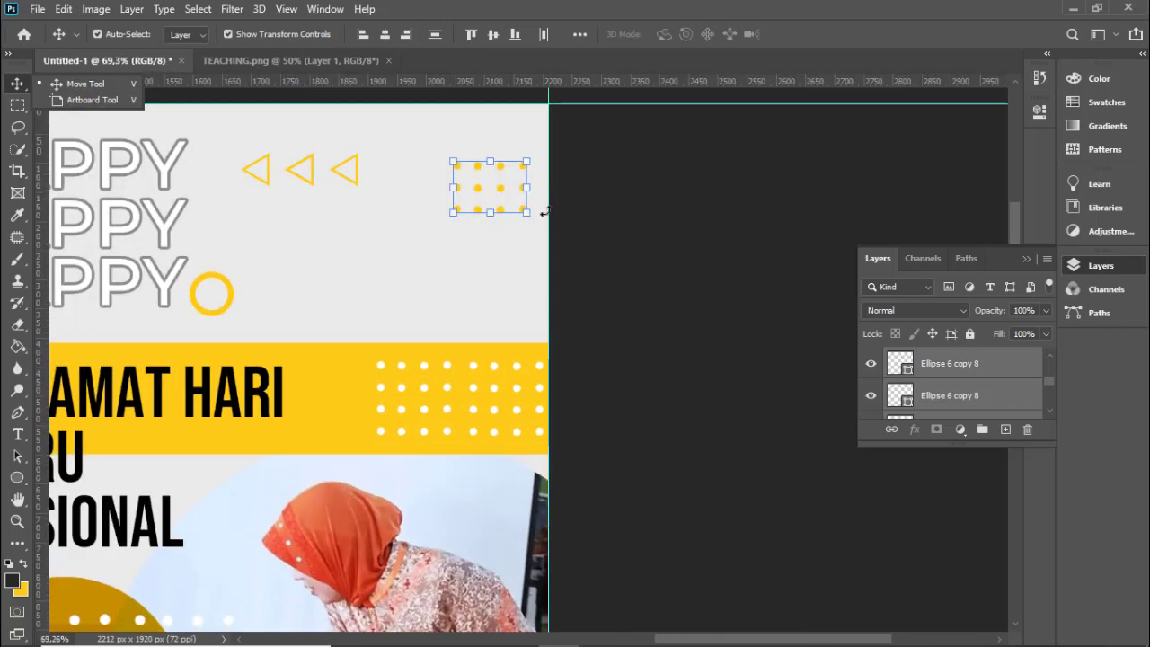
left_click_drag(530, 213, 534, 218)
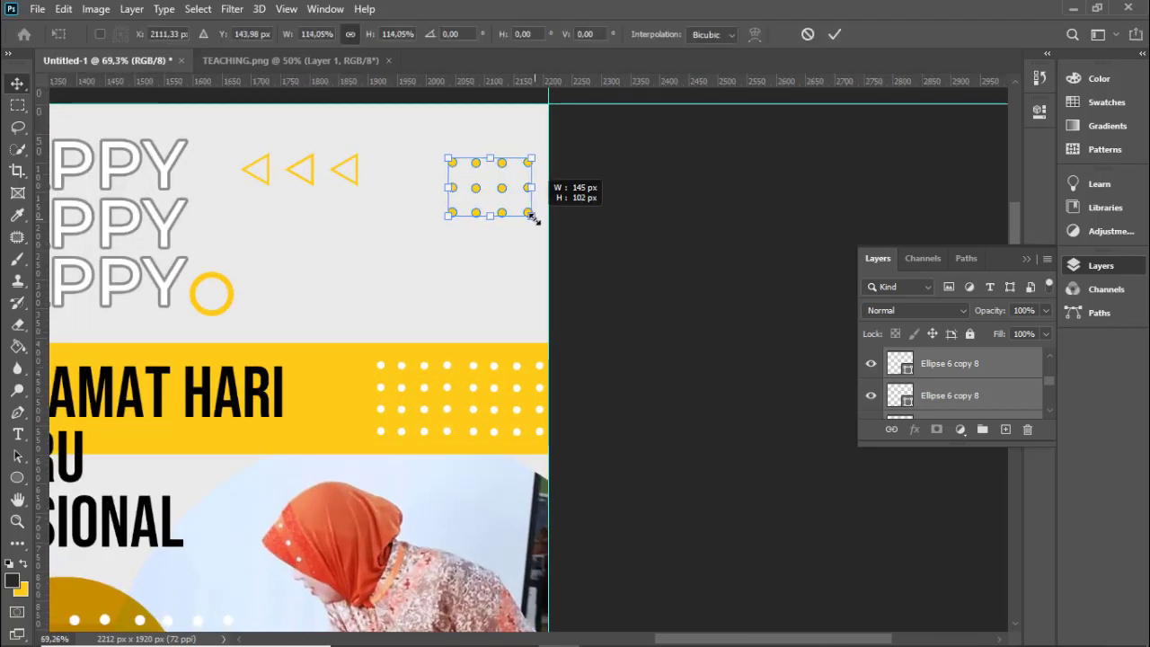
key("Return")
scroll(678, 187, "down", 1)
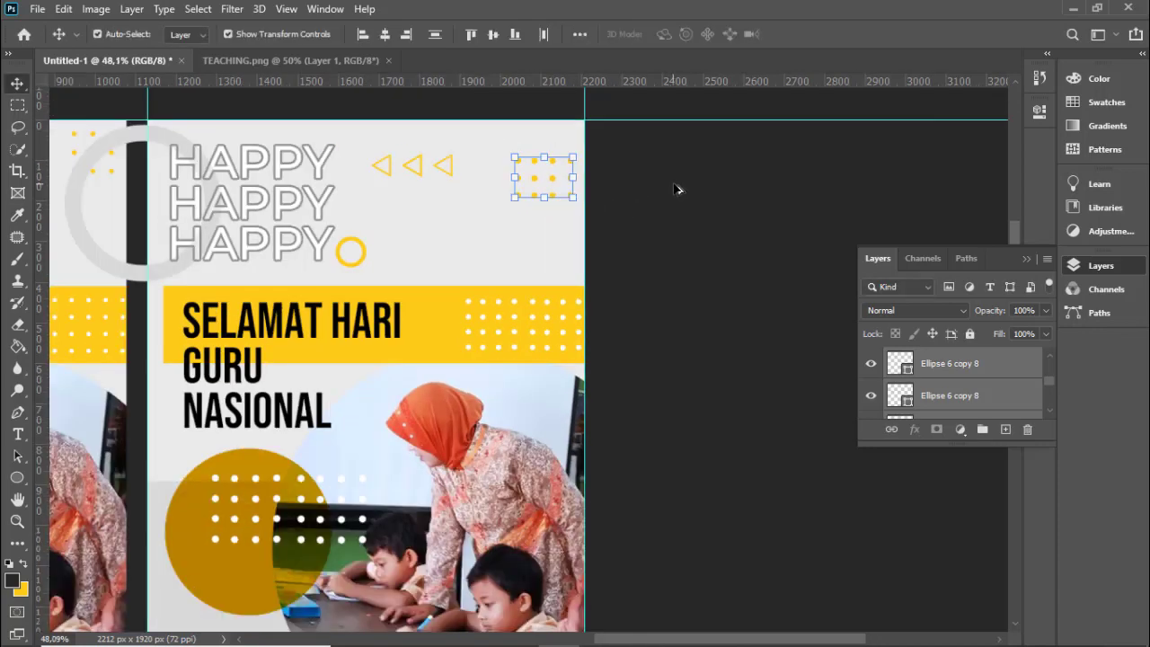
scroll(644, 180, "down", 1)
scroll(593, 155, "up", 1)
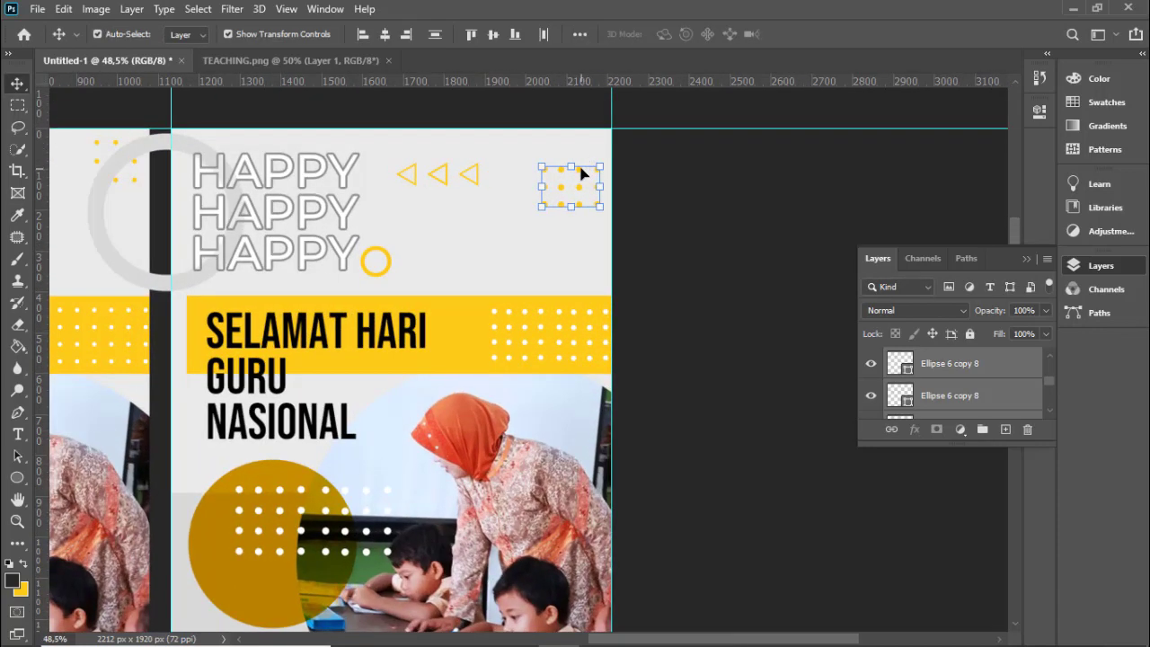
left_click_drag(584, 173, 591, 151)
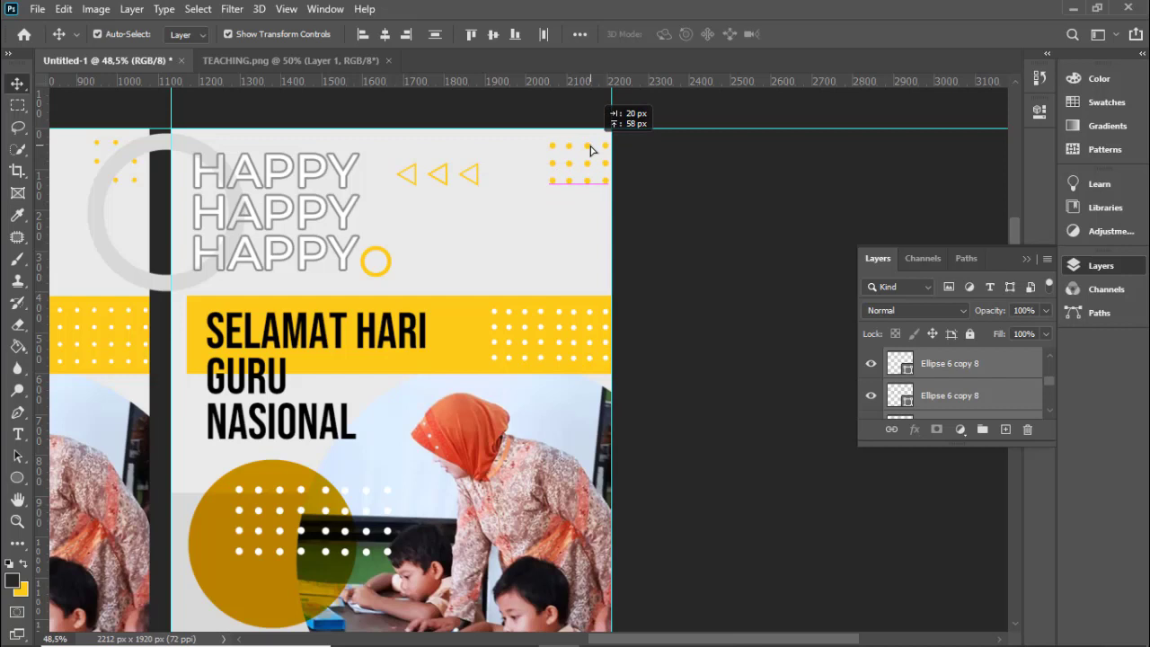
- Reselect the dot grid, nudge it right level with the triangles, and collapse Layers
left_click_drag(669, 204, 600, 132)
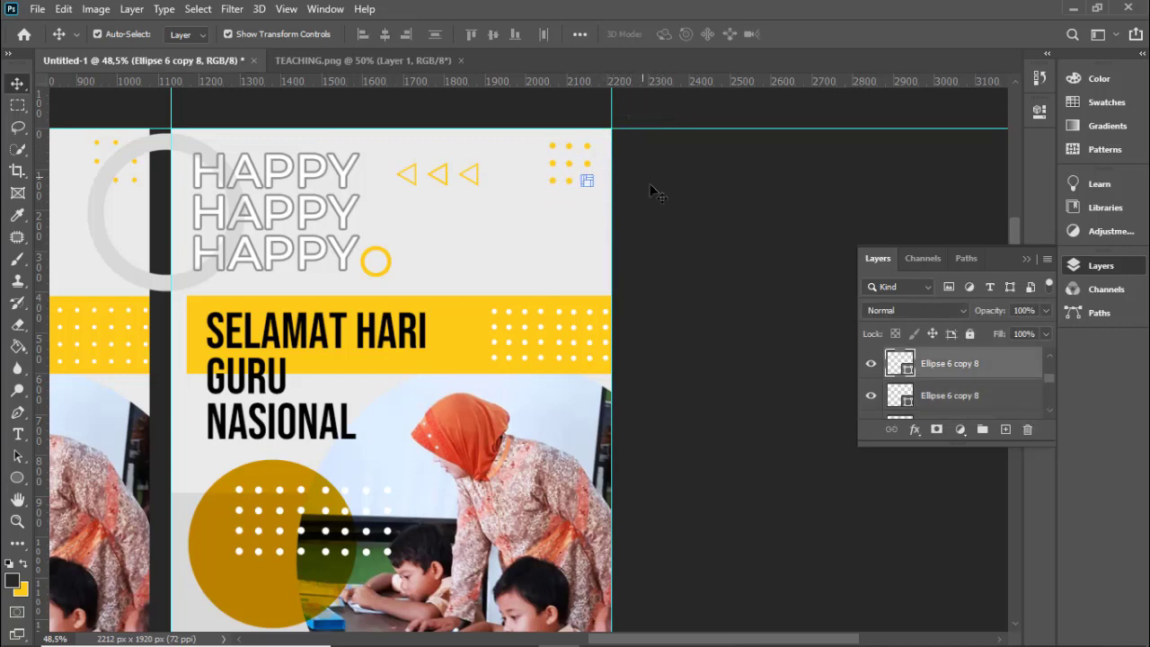
left_click_drag(597, 190, 534, 124)
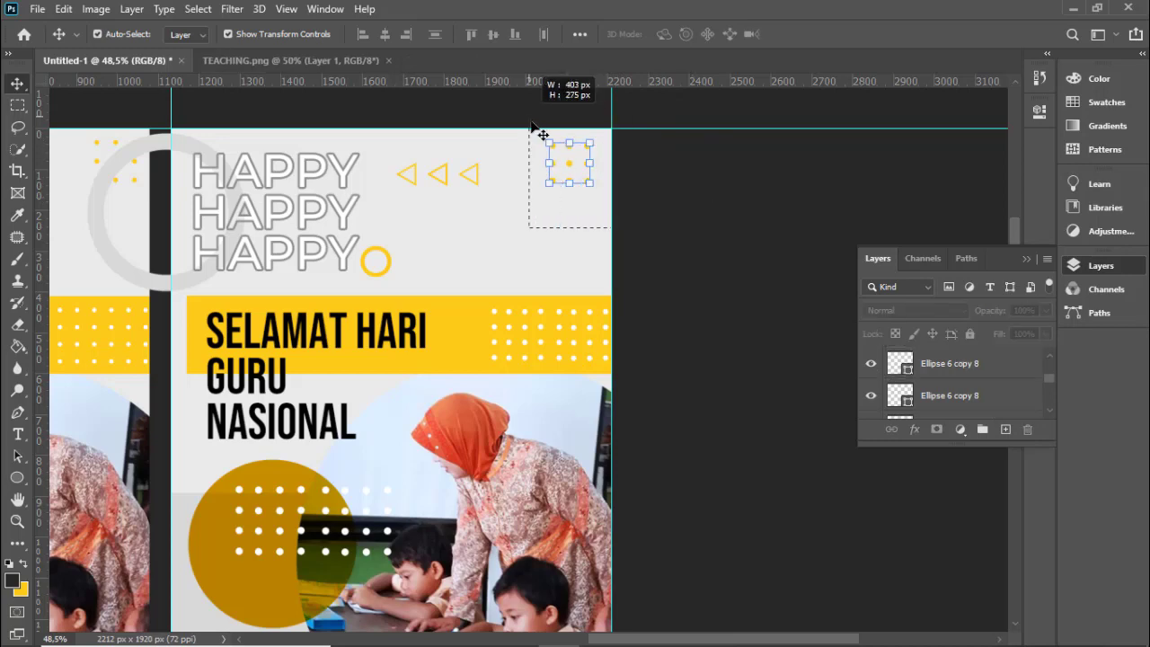
scroll(588, 164, "up", 2)
scroll(589, 164, "up", 1)
left_click_drag(554, 172, 563, 165)
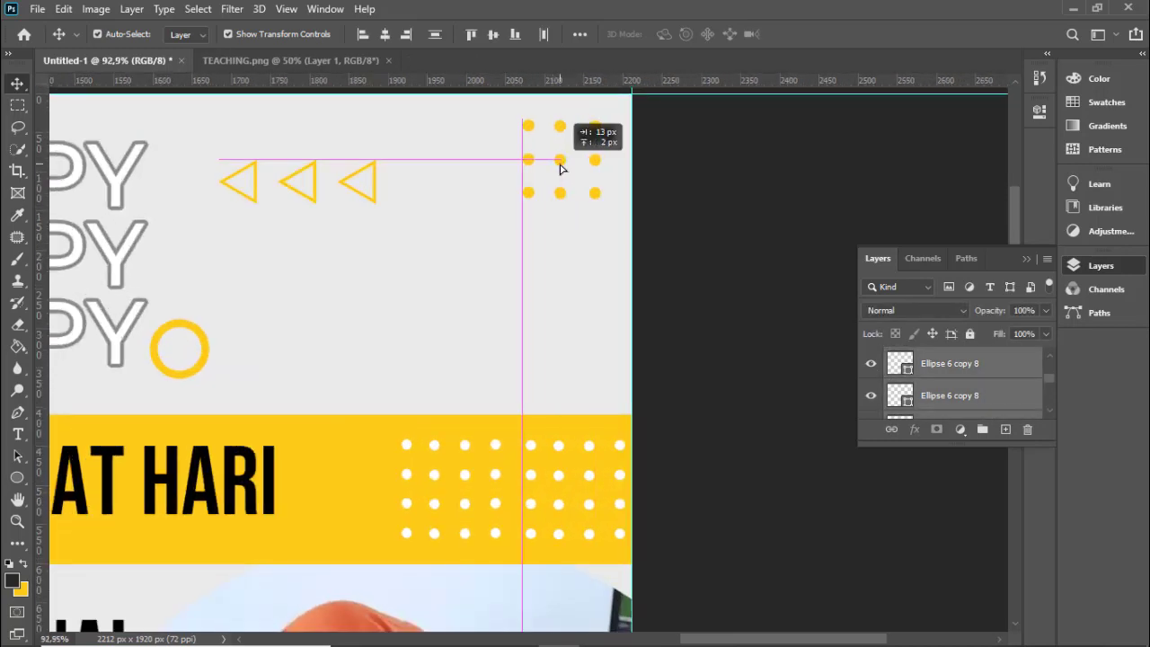
left_click(734, 150)
scroll(746, 180, "down", 6)
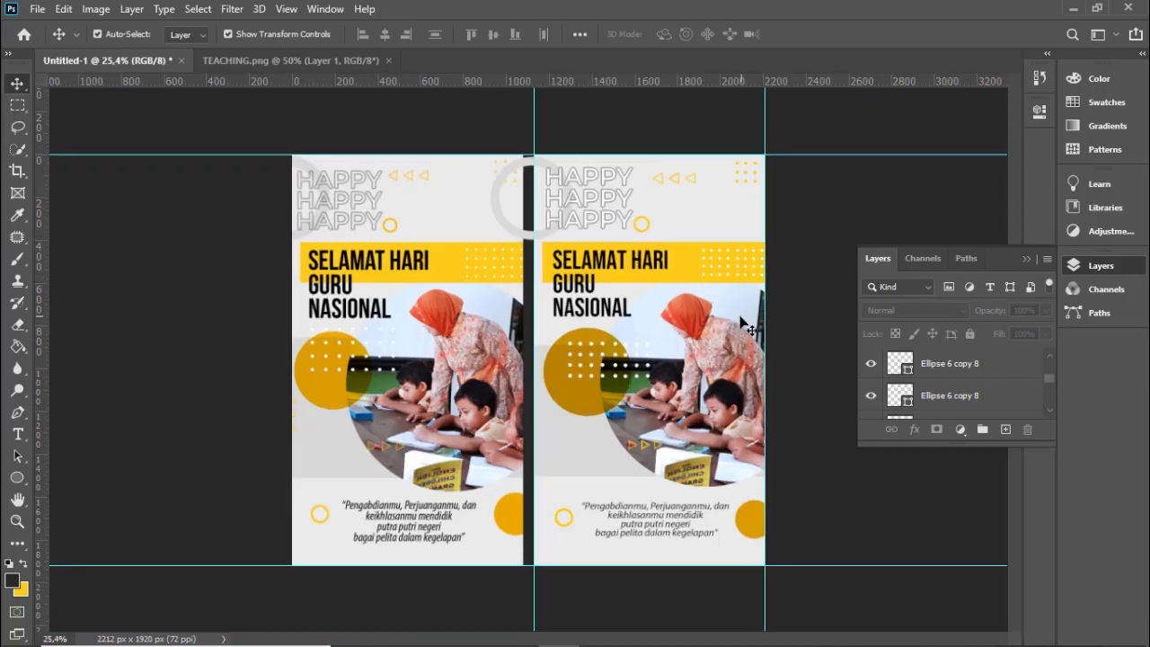
left_click(1024, 258)
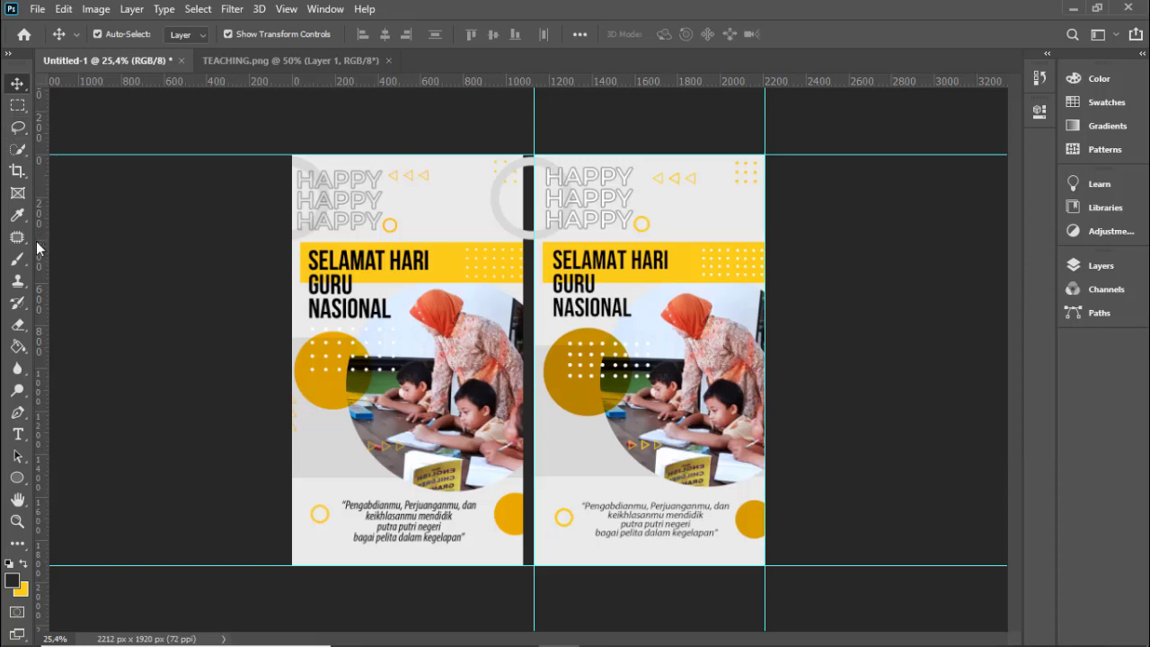
- Crop the canvas to only the right-hand poster at 1080 x 1920 px and fit it on screen
left_click(17, 169)
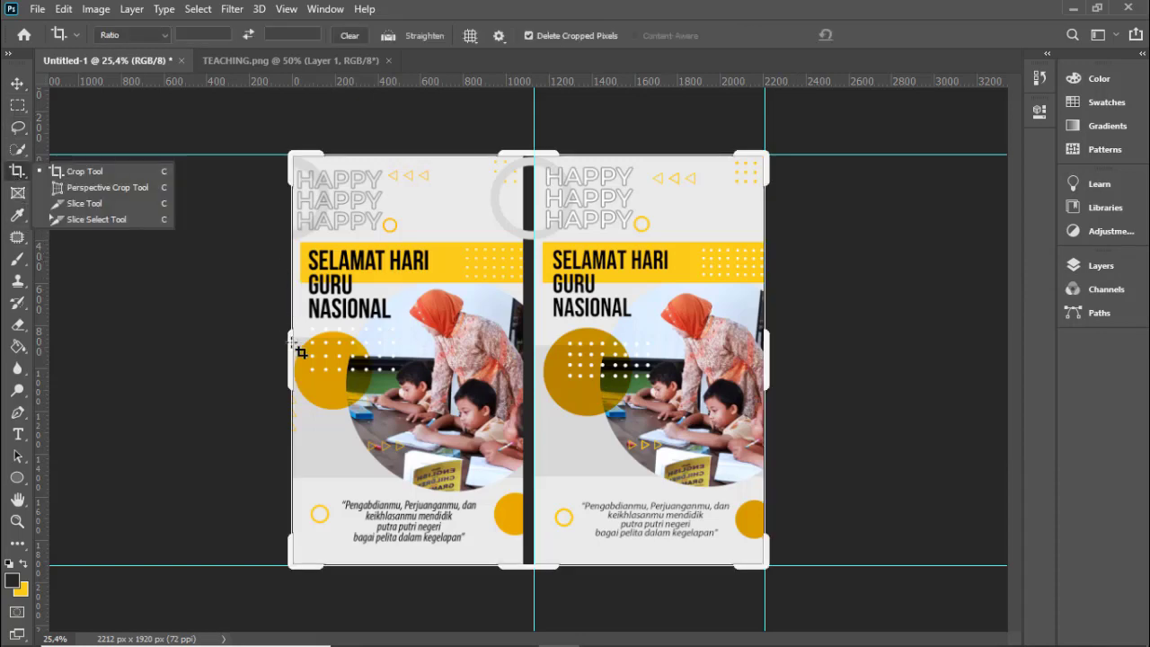
left_click_drag(300, 352, 409, 332)
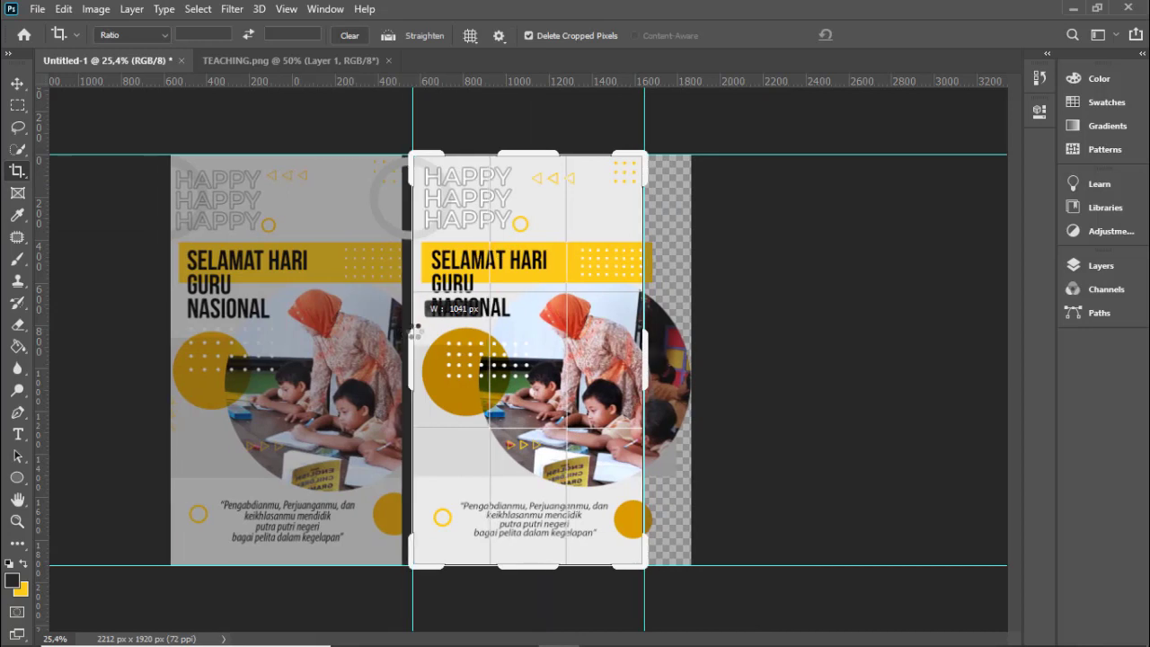
left_click_drag(409, 332, 411, 333)
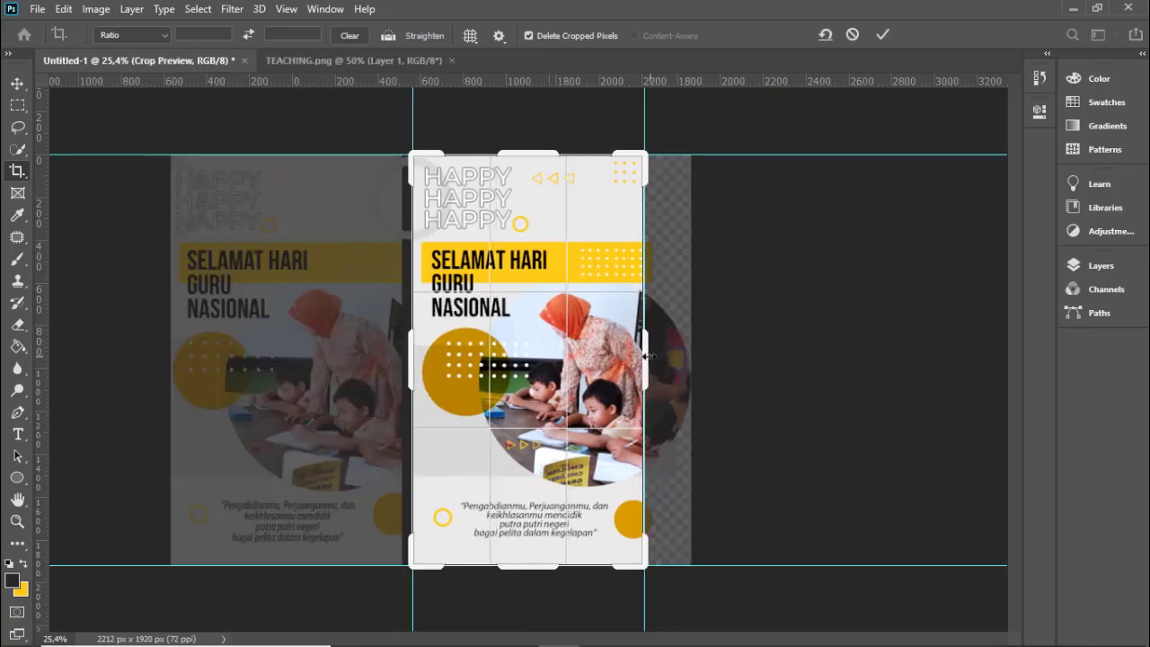
left_click_drag(648, 355, 748, 313)
key("Return")
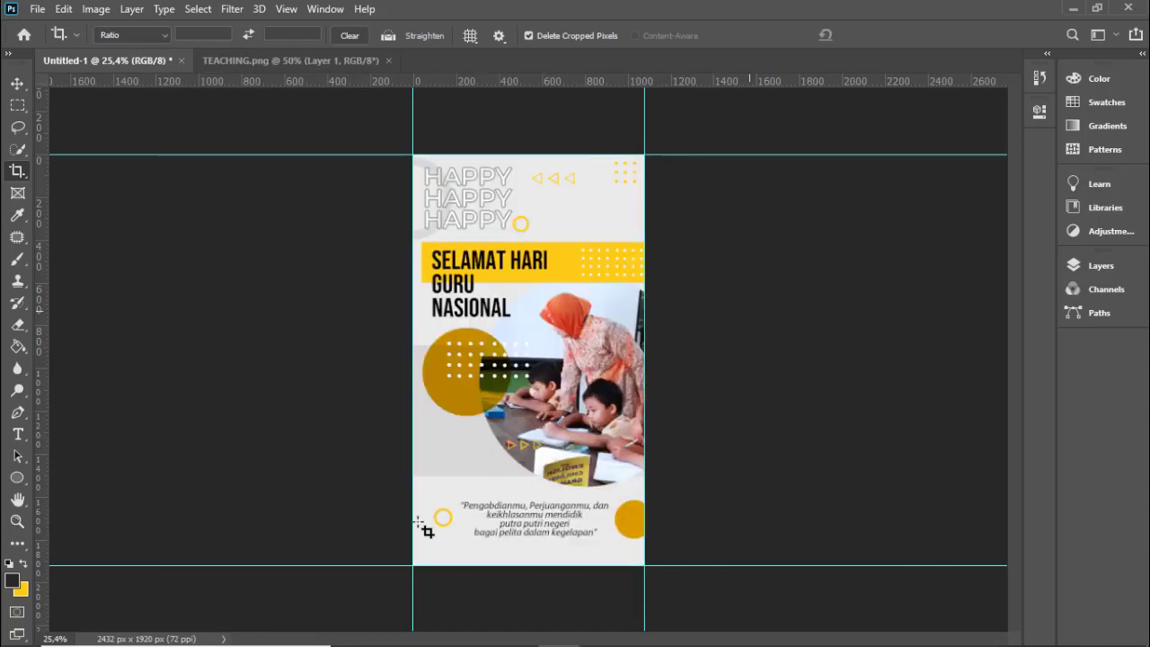
key("ctrl+0")
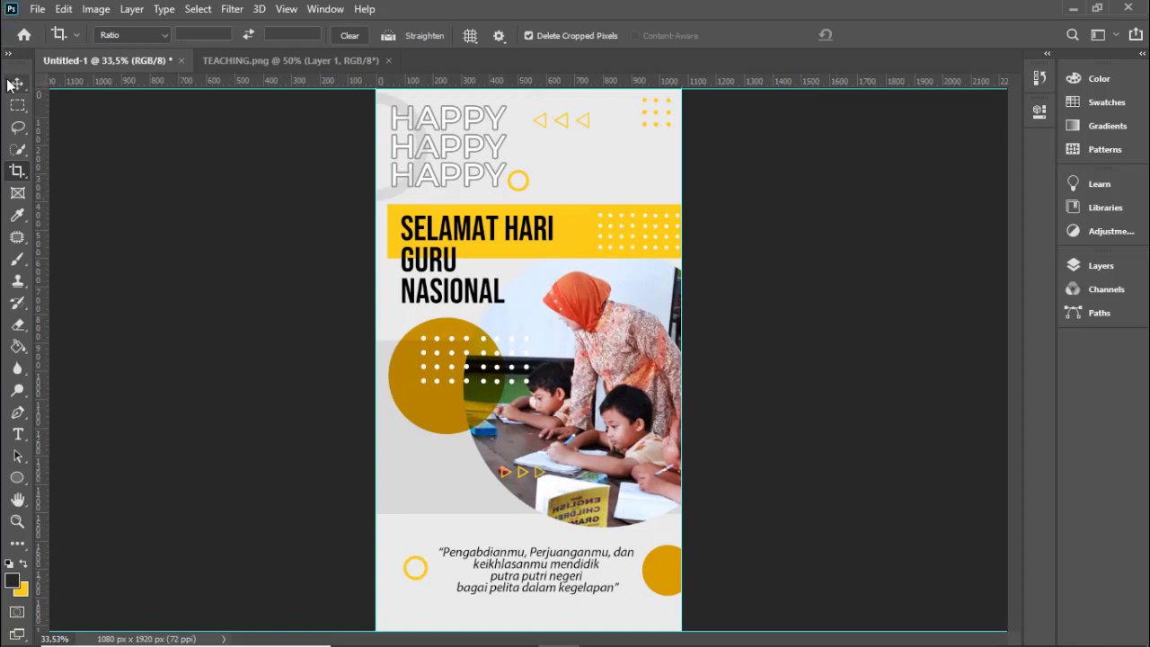
left_click(10, 84)
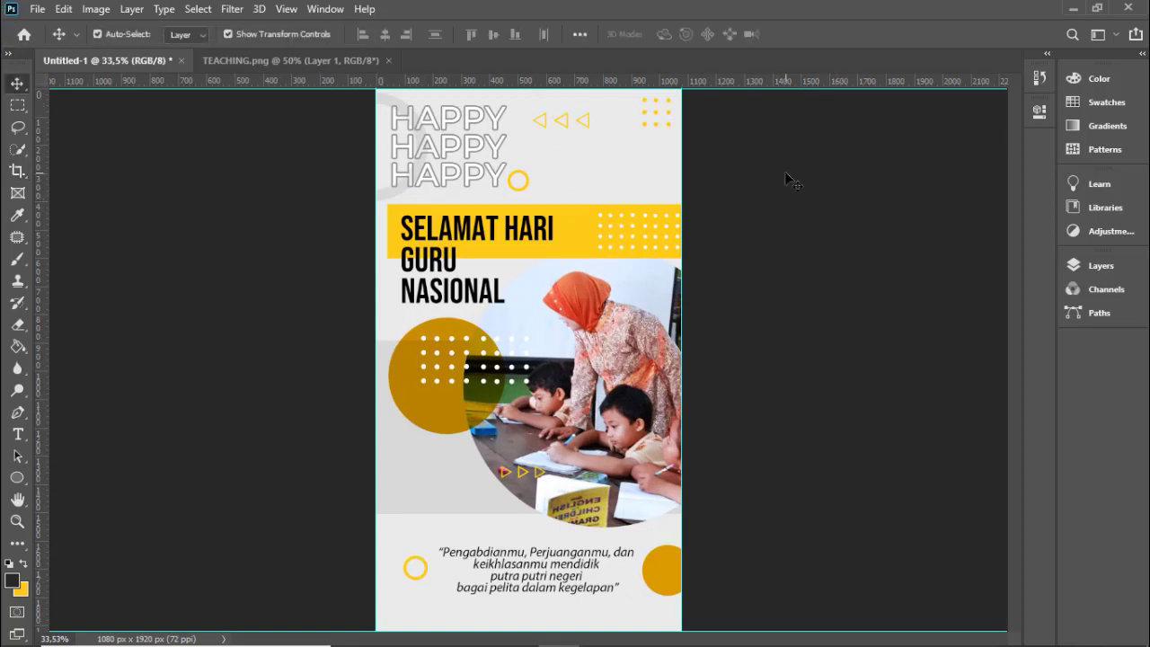